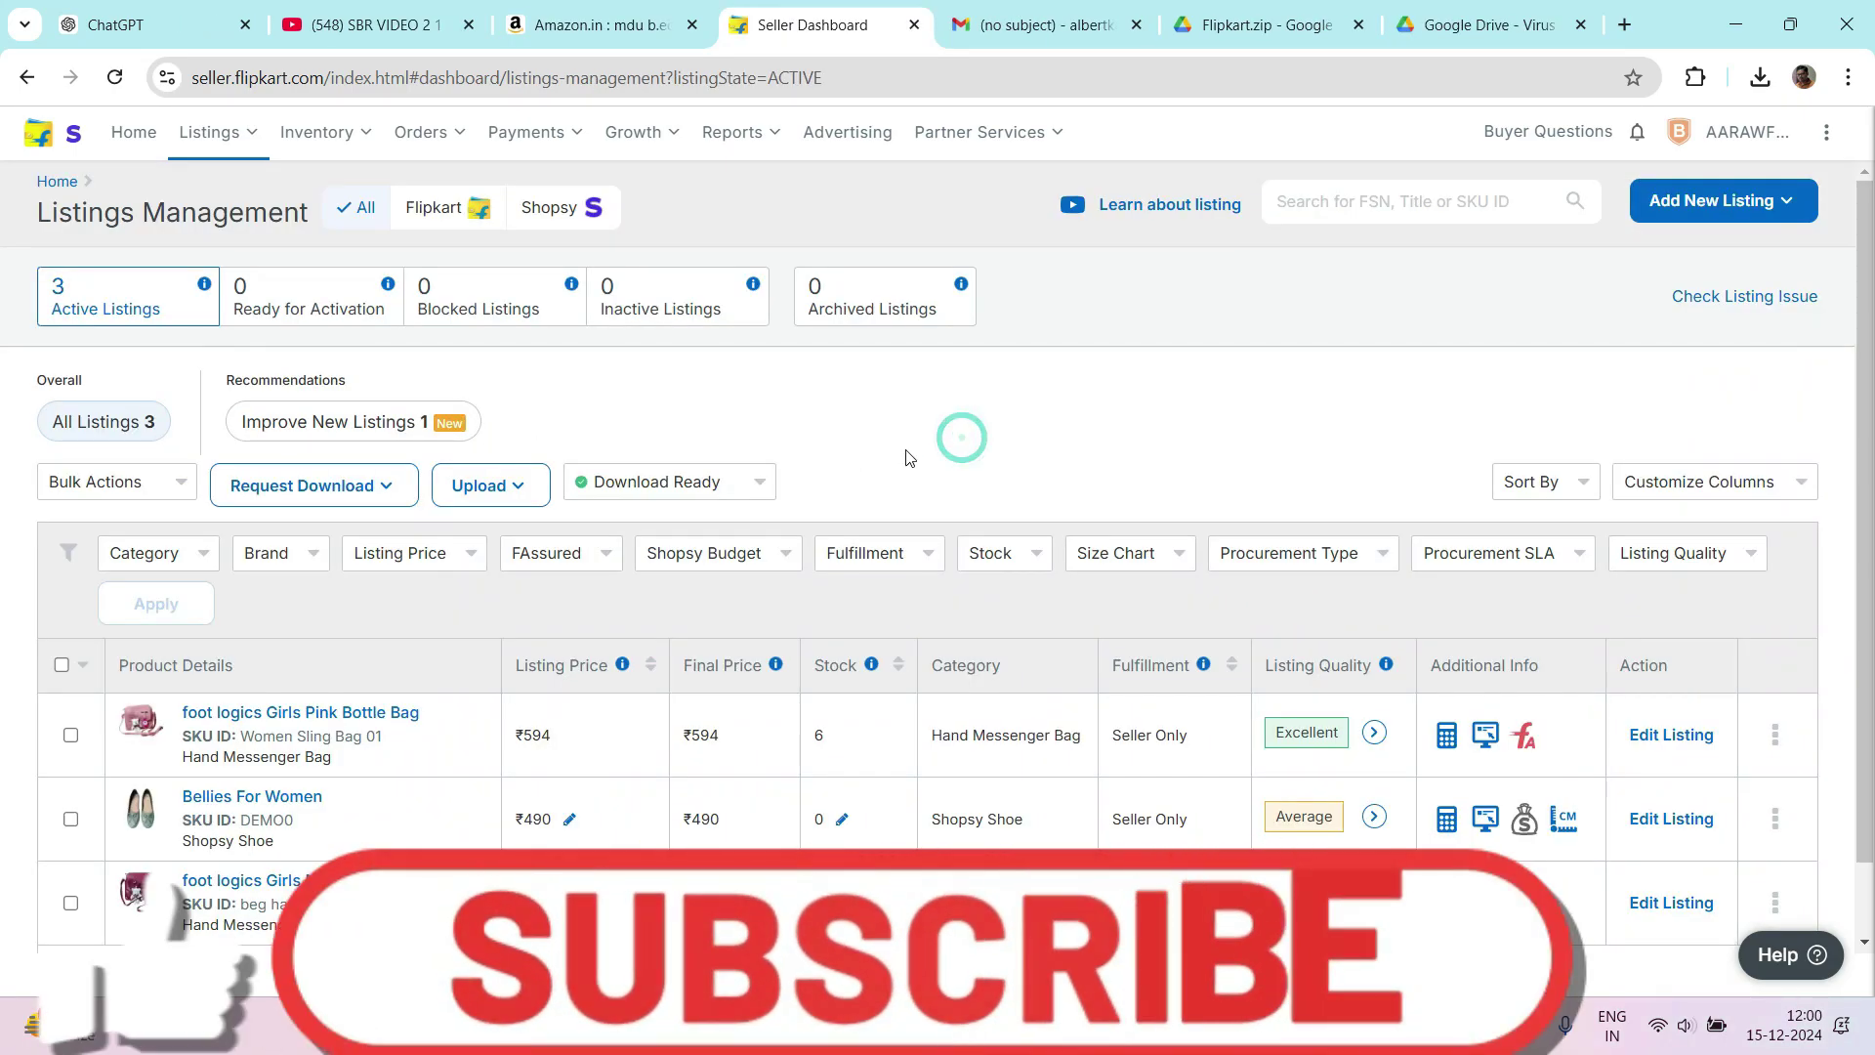
# - Start a new single listing from the listing creation page and dismiss the introductory pop-ups
pyautogui.moveTo(214, 136)
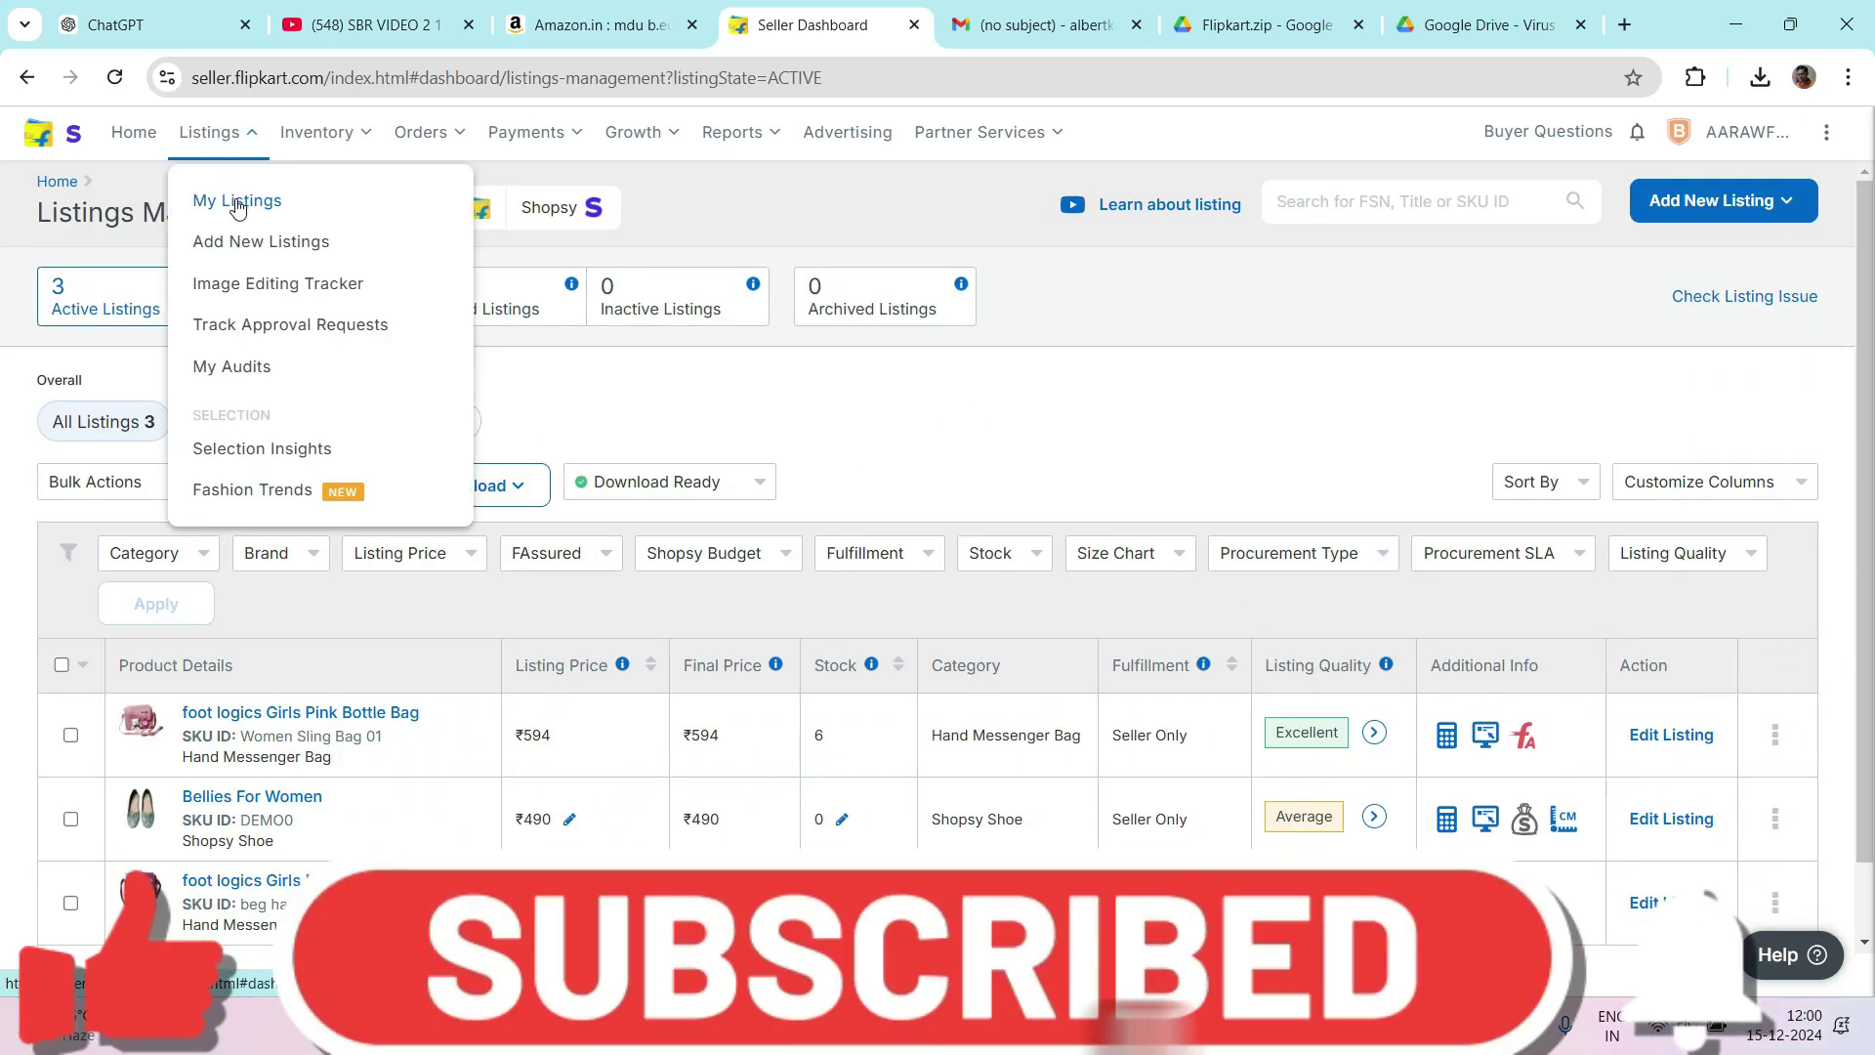
pyautogui.click(256, 245)
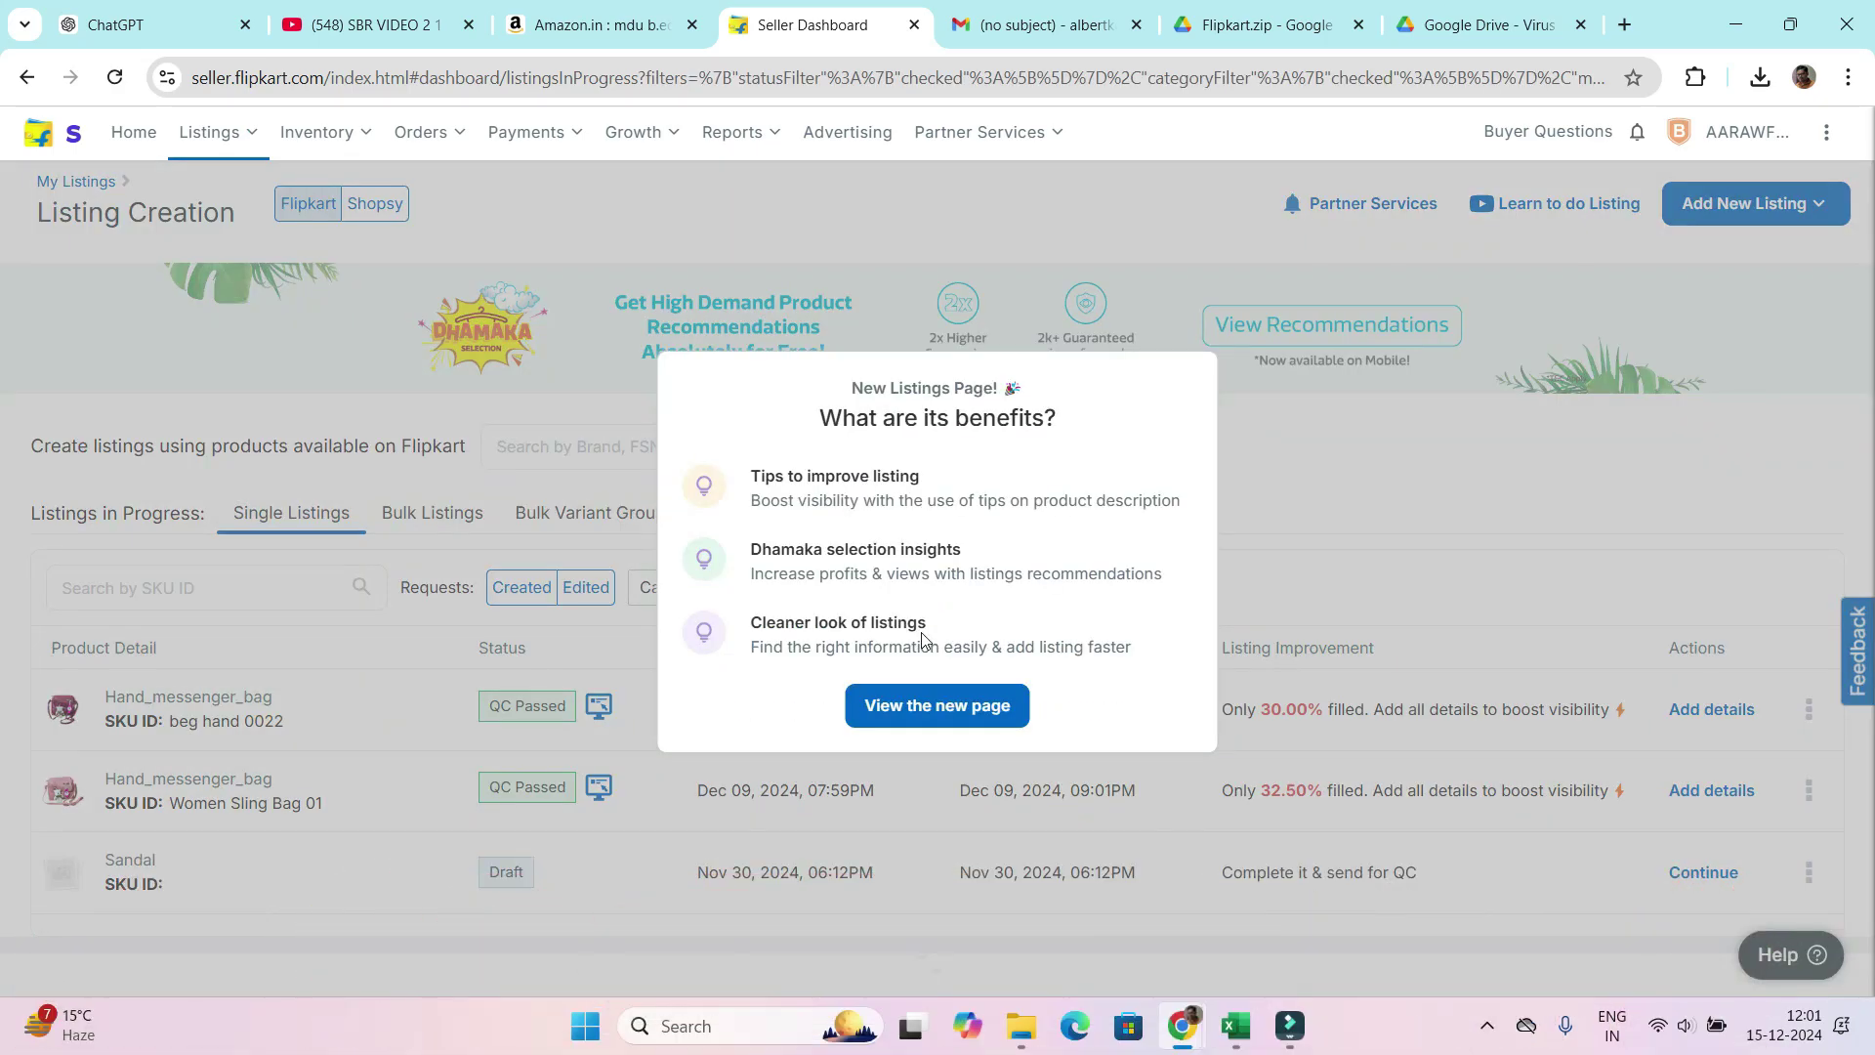
pyautogui.click(937, 705)
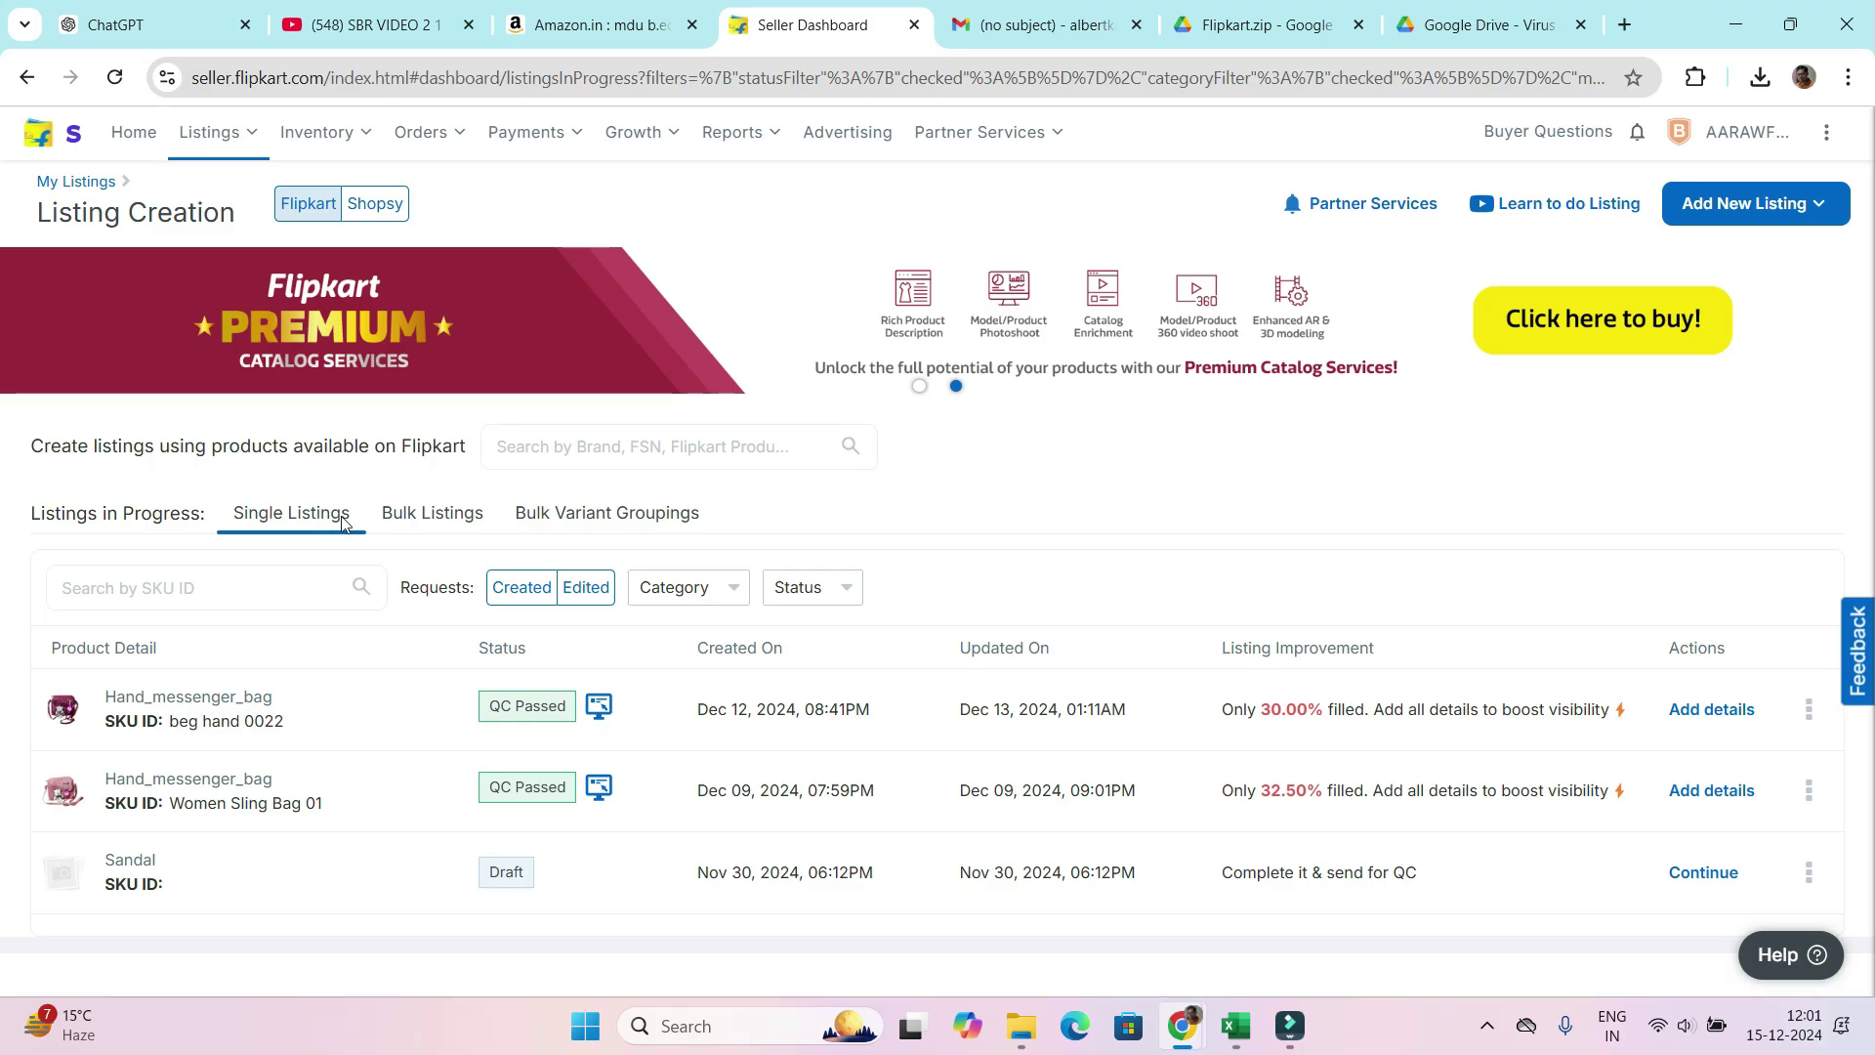
pyautogui.click(1818, 203)
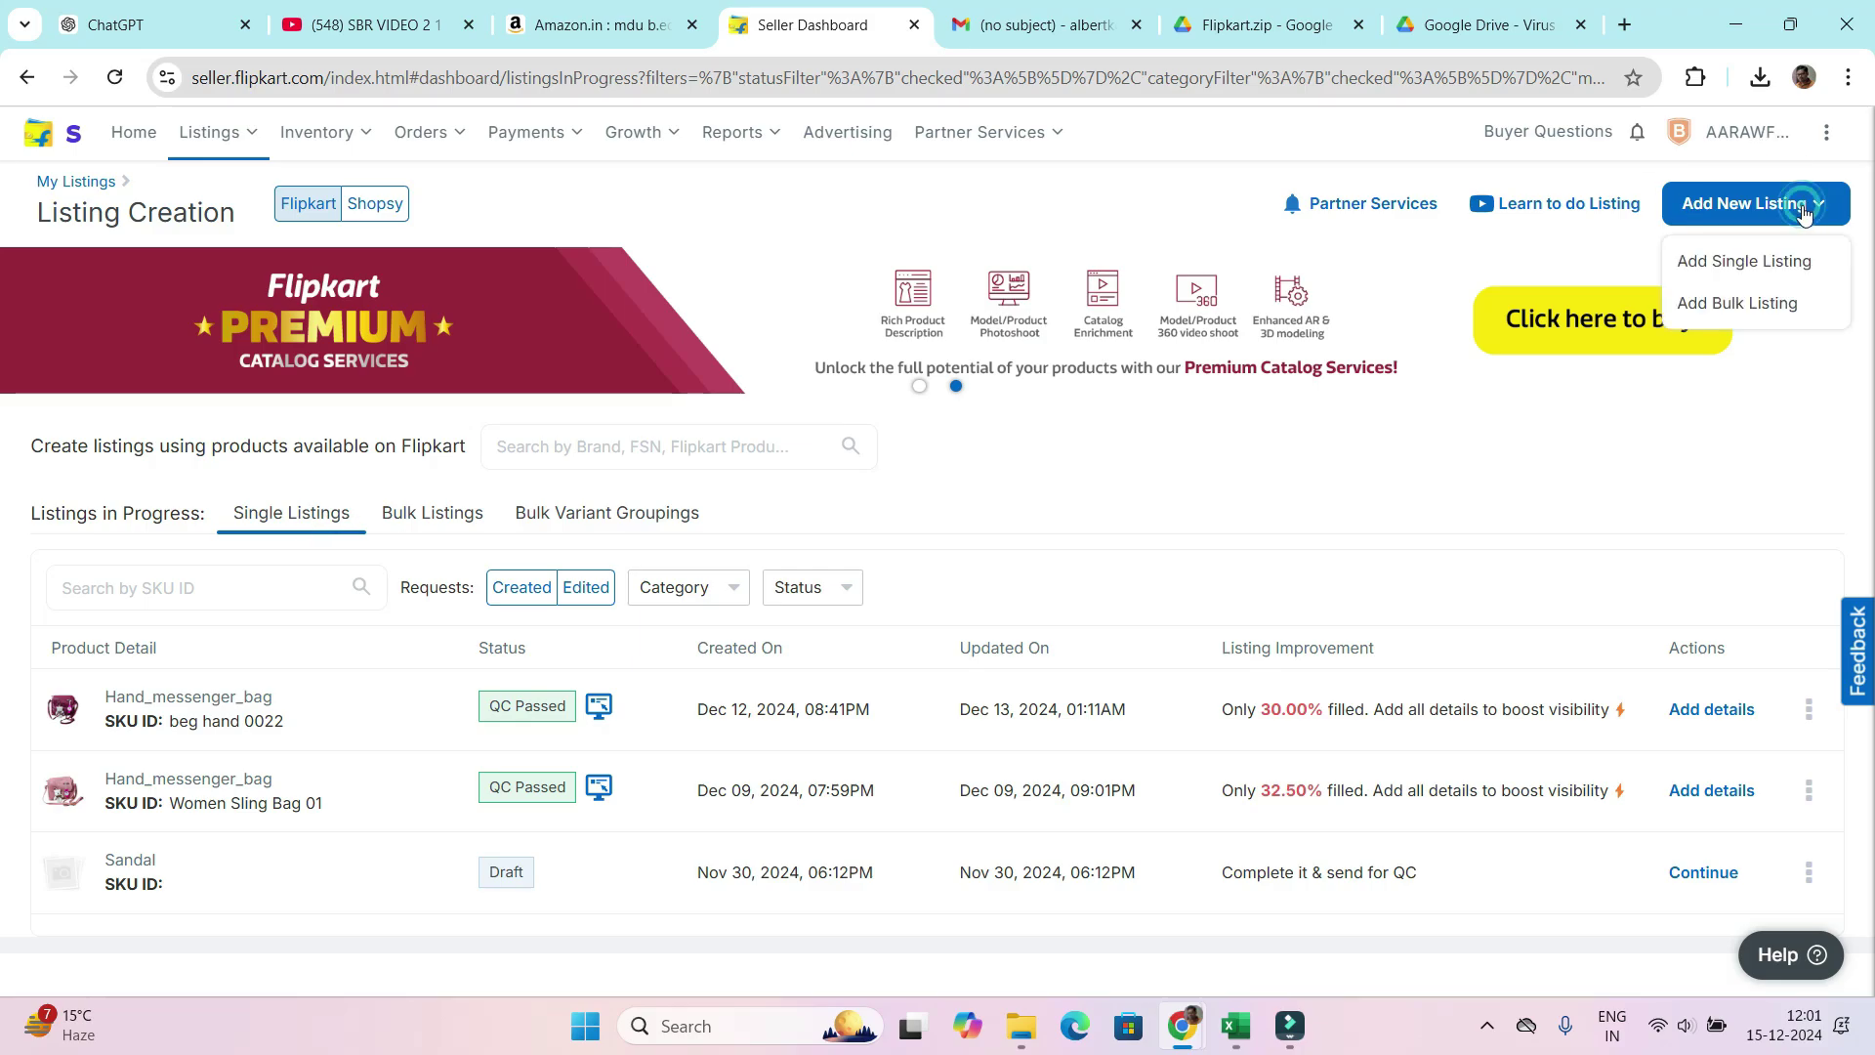
pyautogui.click(1742, 265)
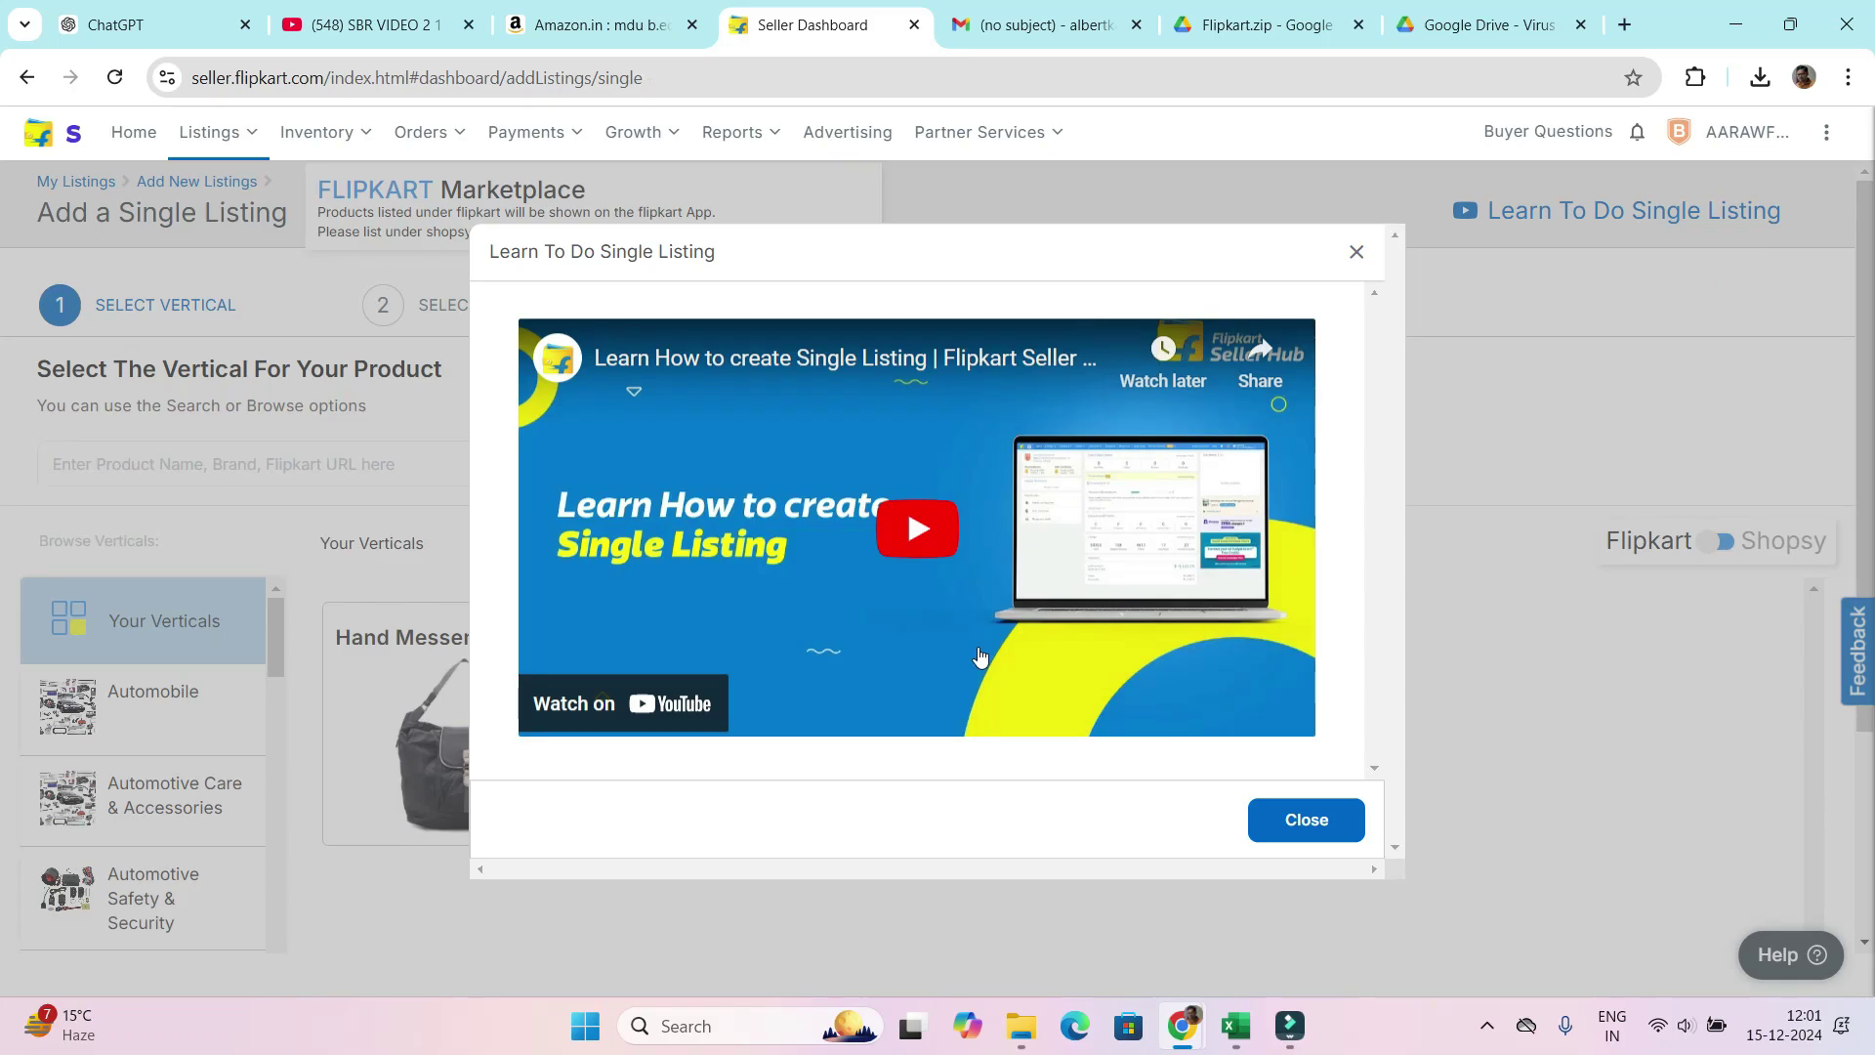
pyautogui.click(1307, 820)
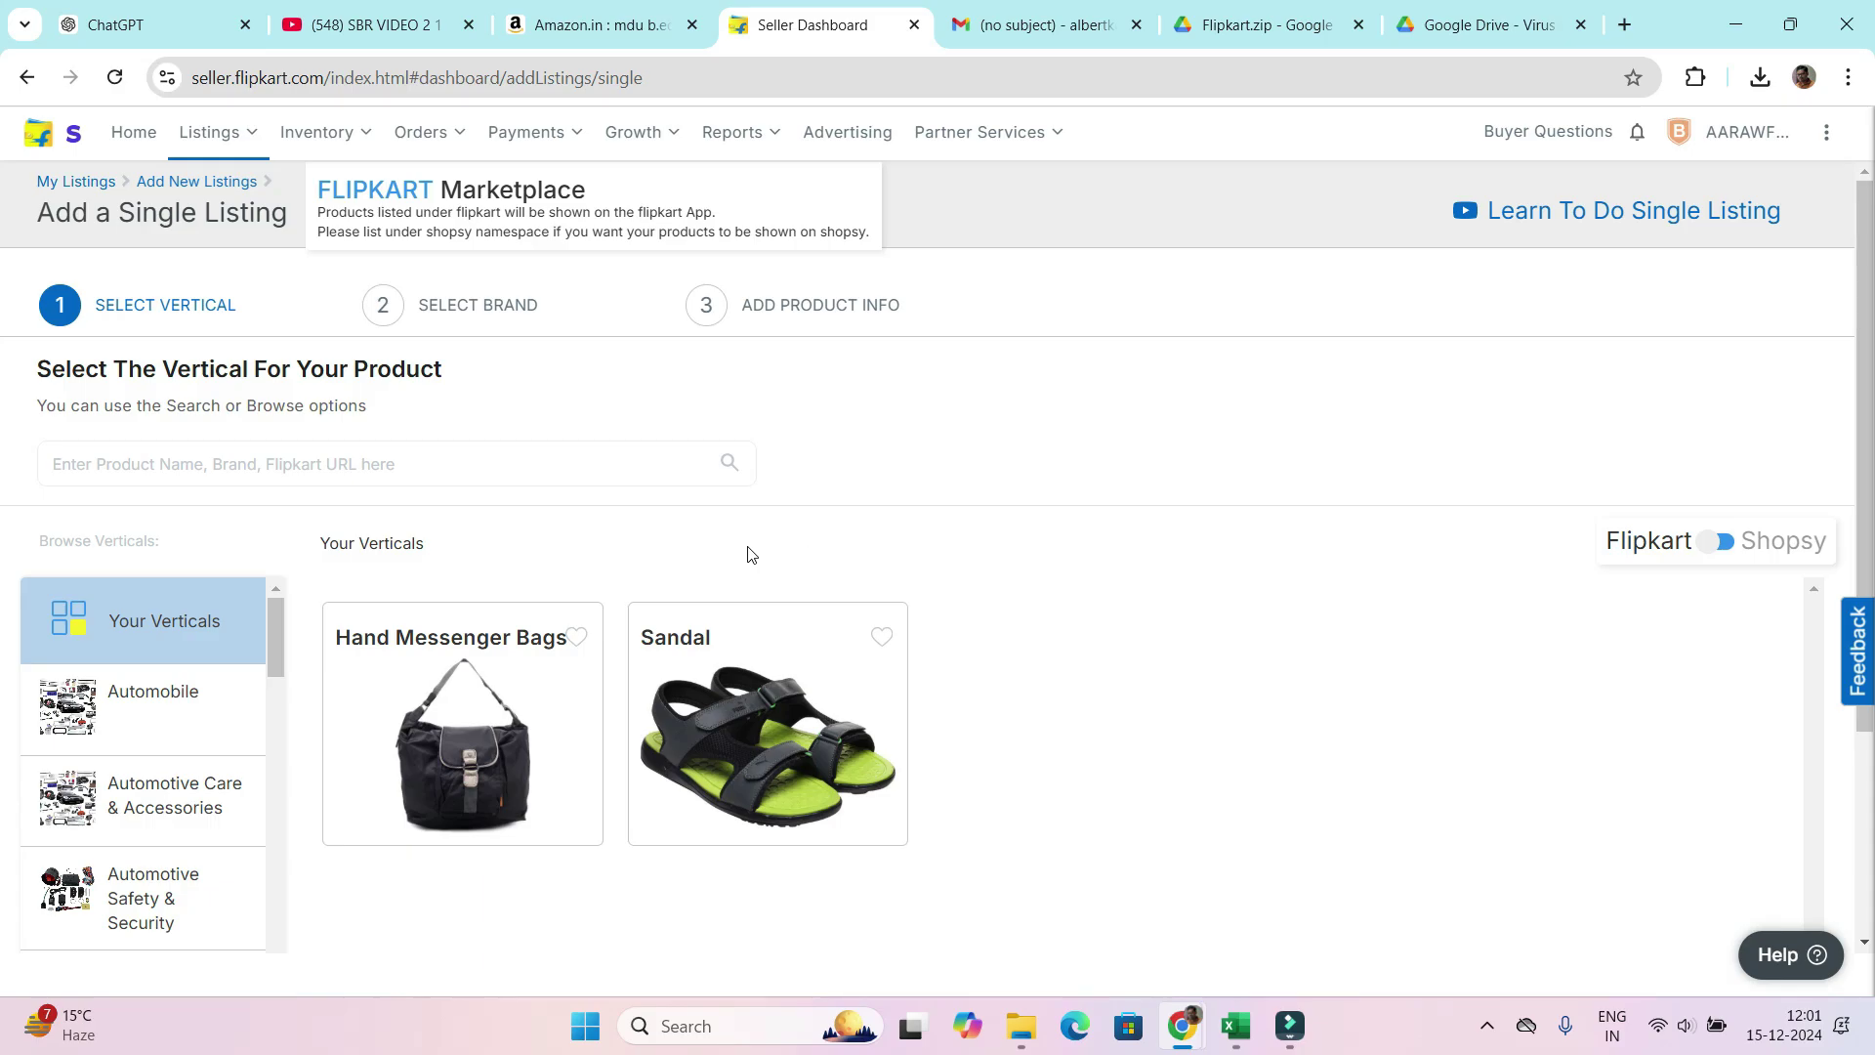
# - View the pink sandal photo in the Women lats folder to identify the product, and return to the listing form
pyautogui.click(350, 459)
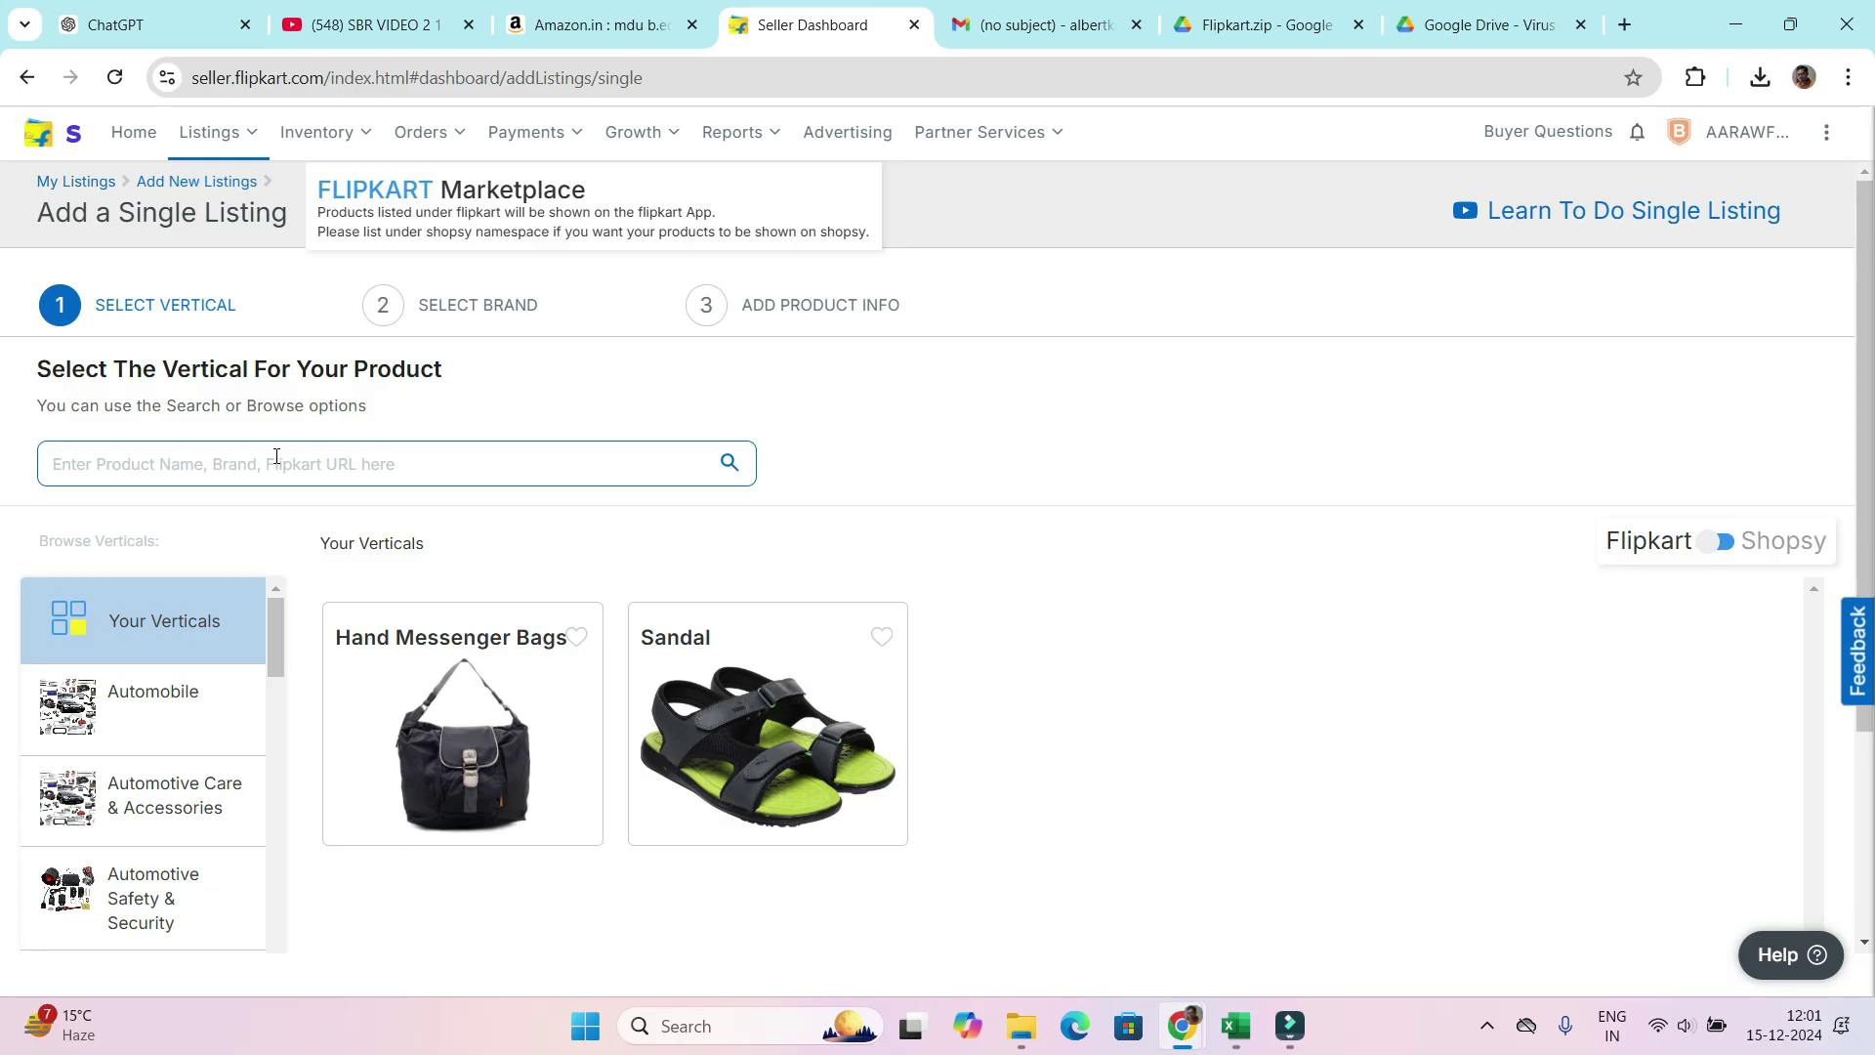
pyautogui.click(1021, 1025)
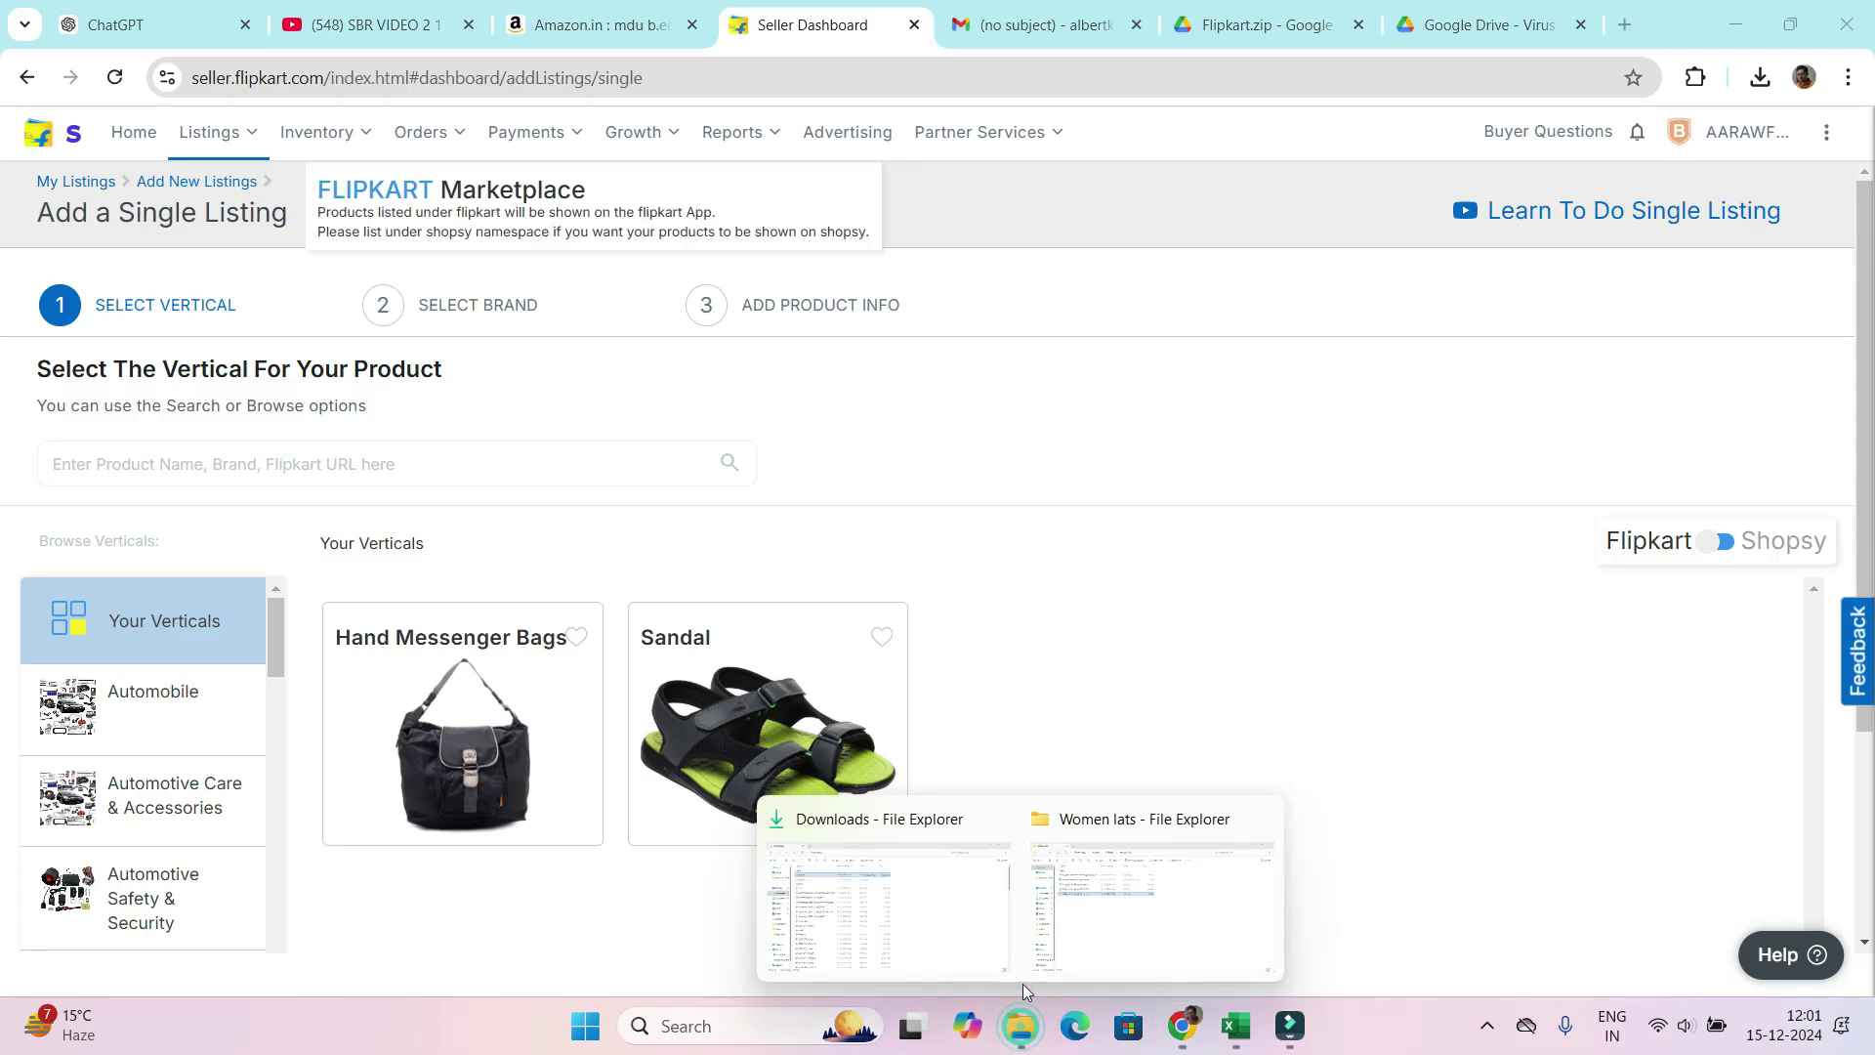
pyautogui.click(1082, 913)
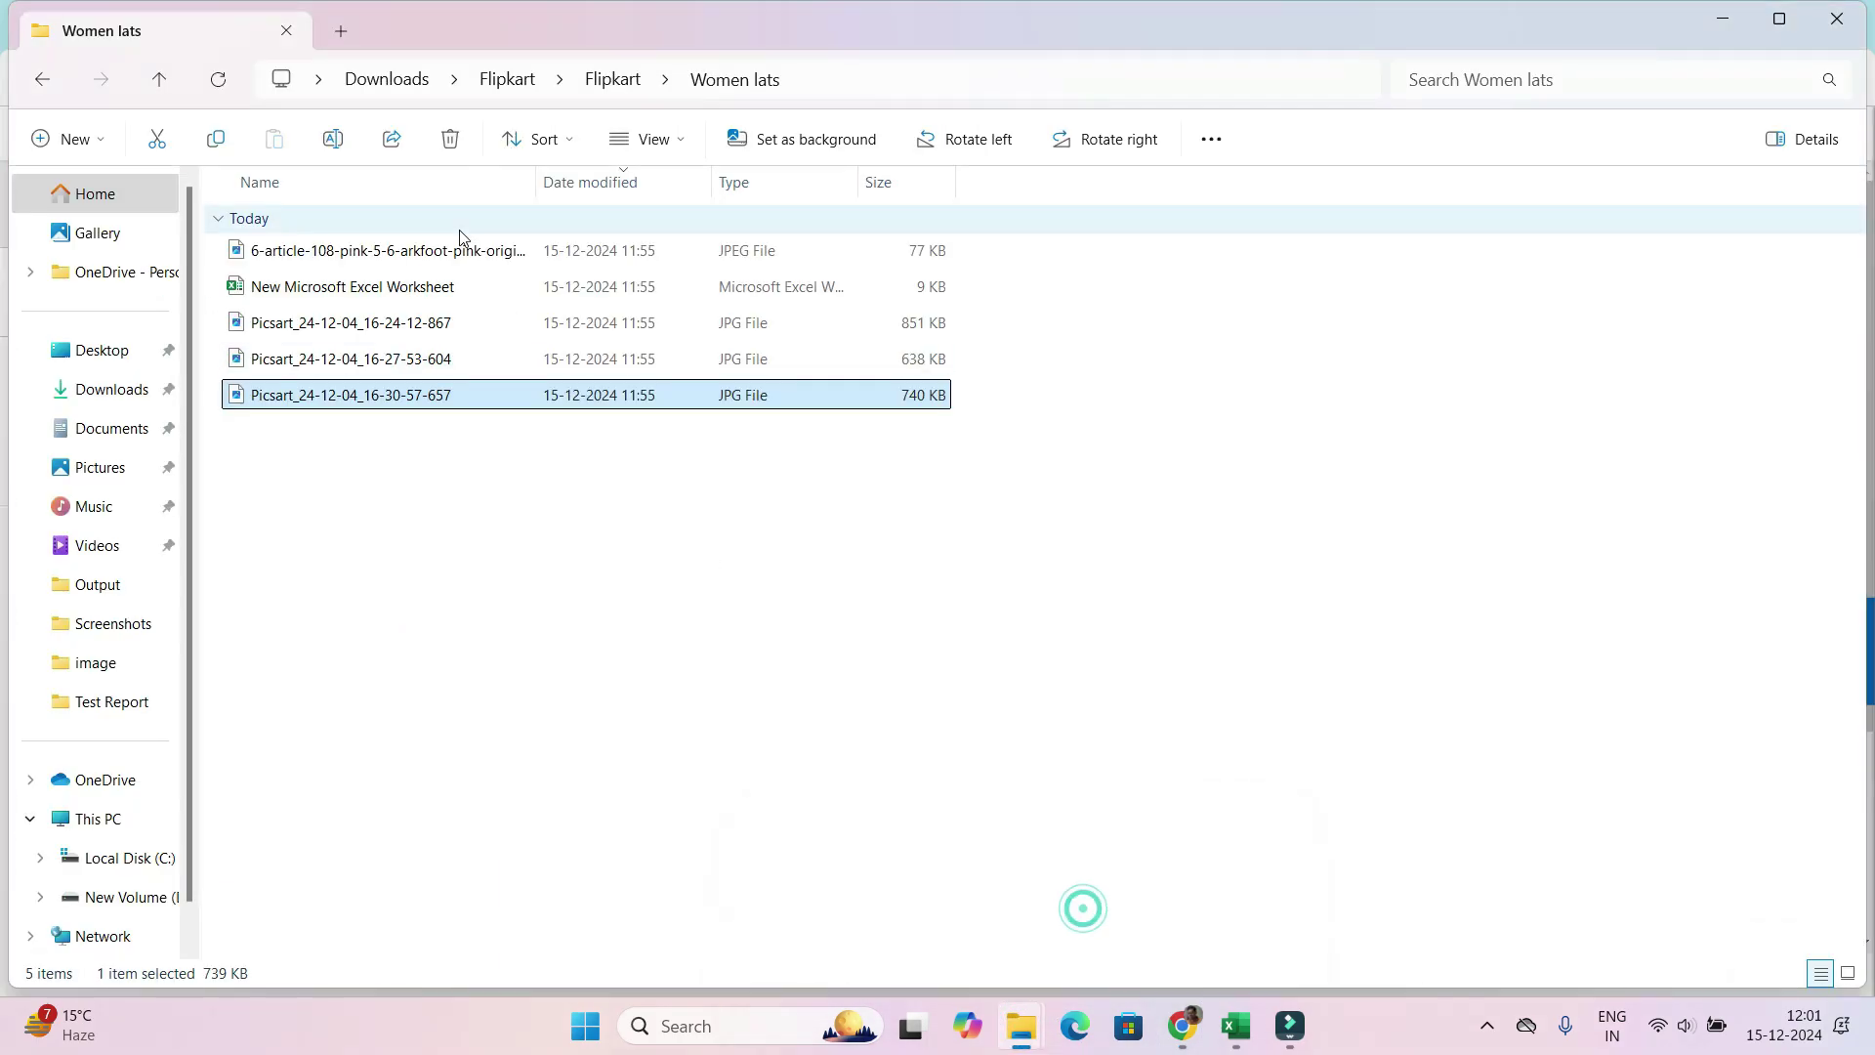
pyautogui.doubleClick(358, 256)
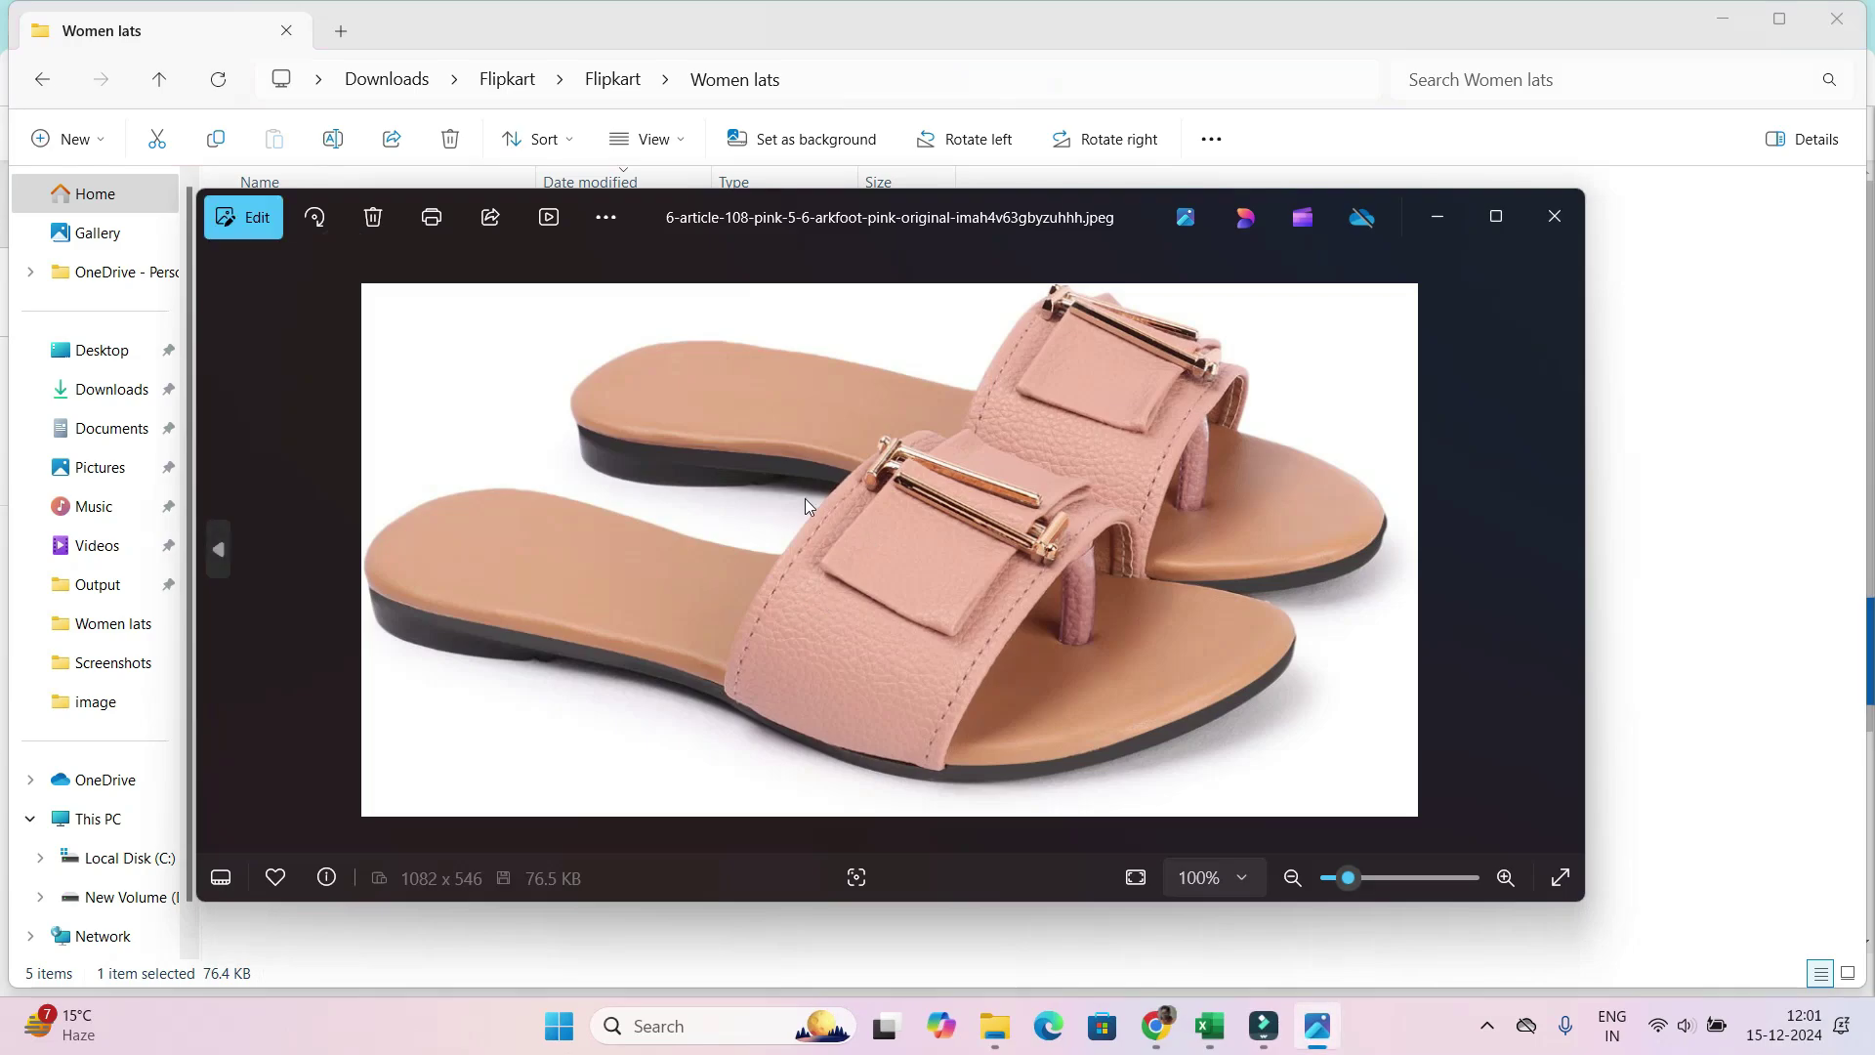
pyautogui.click(1551, 220)
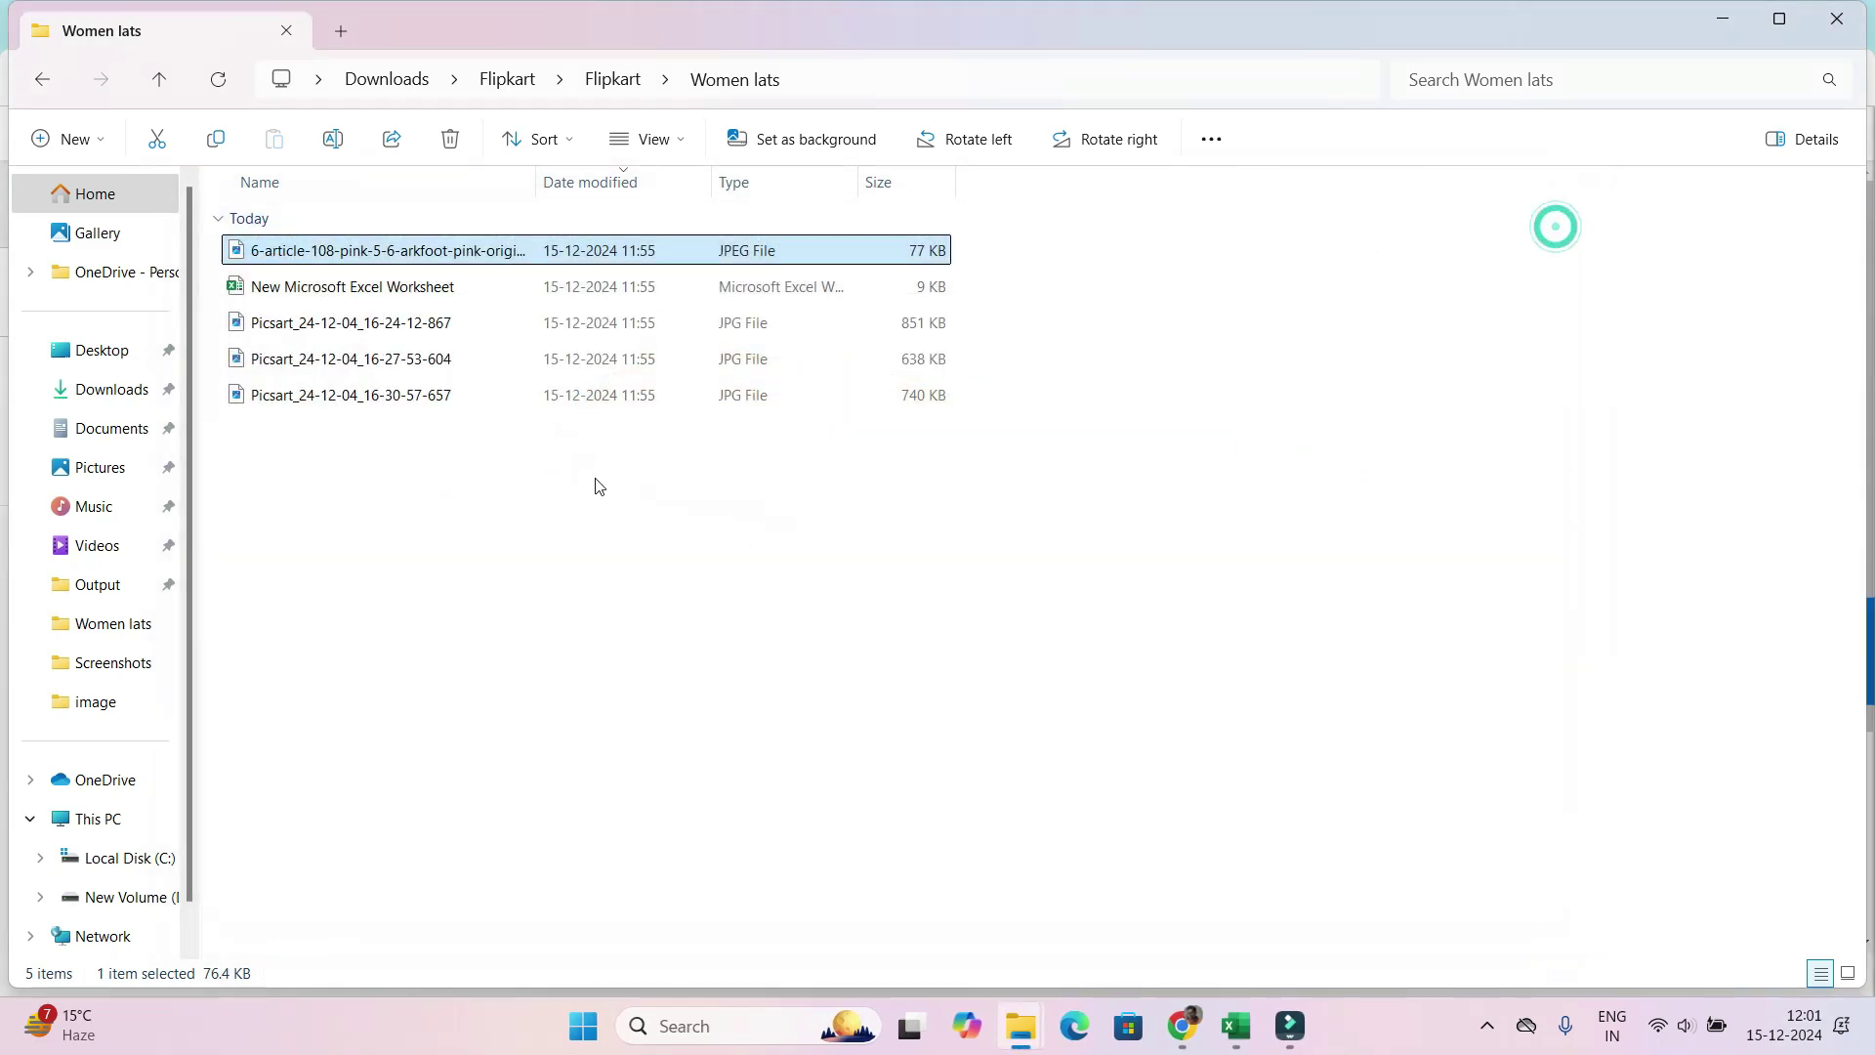
pyautogui.click(1722, 19)
# - Search the verticals for "sand", choose Footwear & Accessories / Footwear / Sandal and continue to brand selection
pyautogui.click(268, 472)
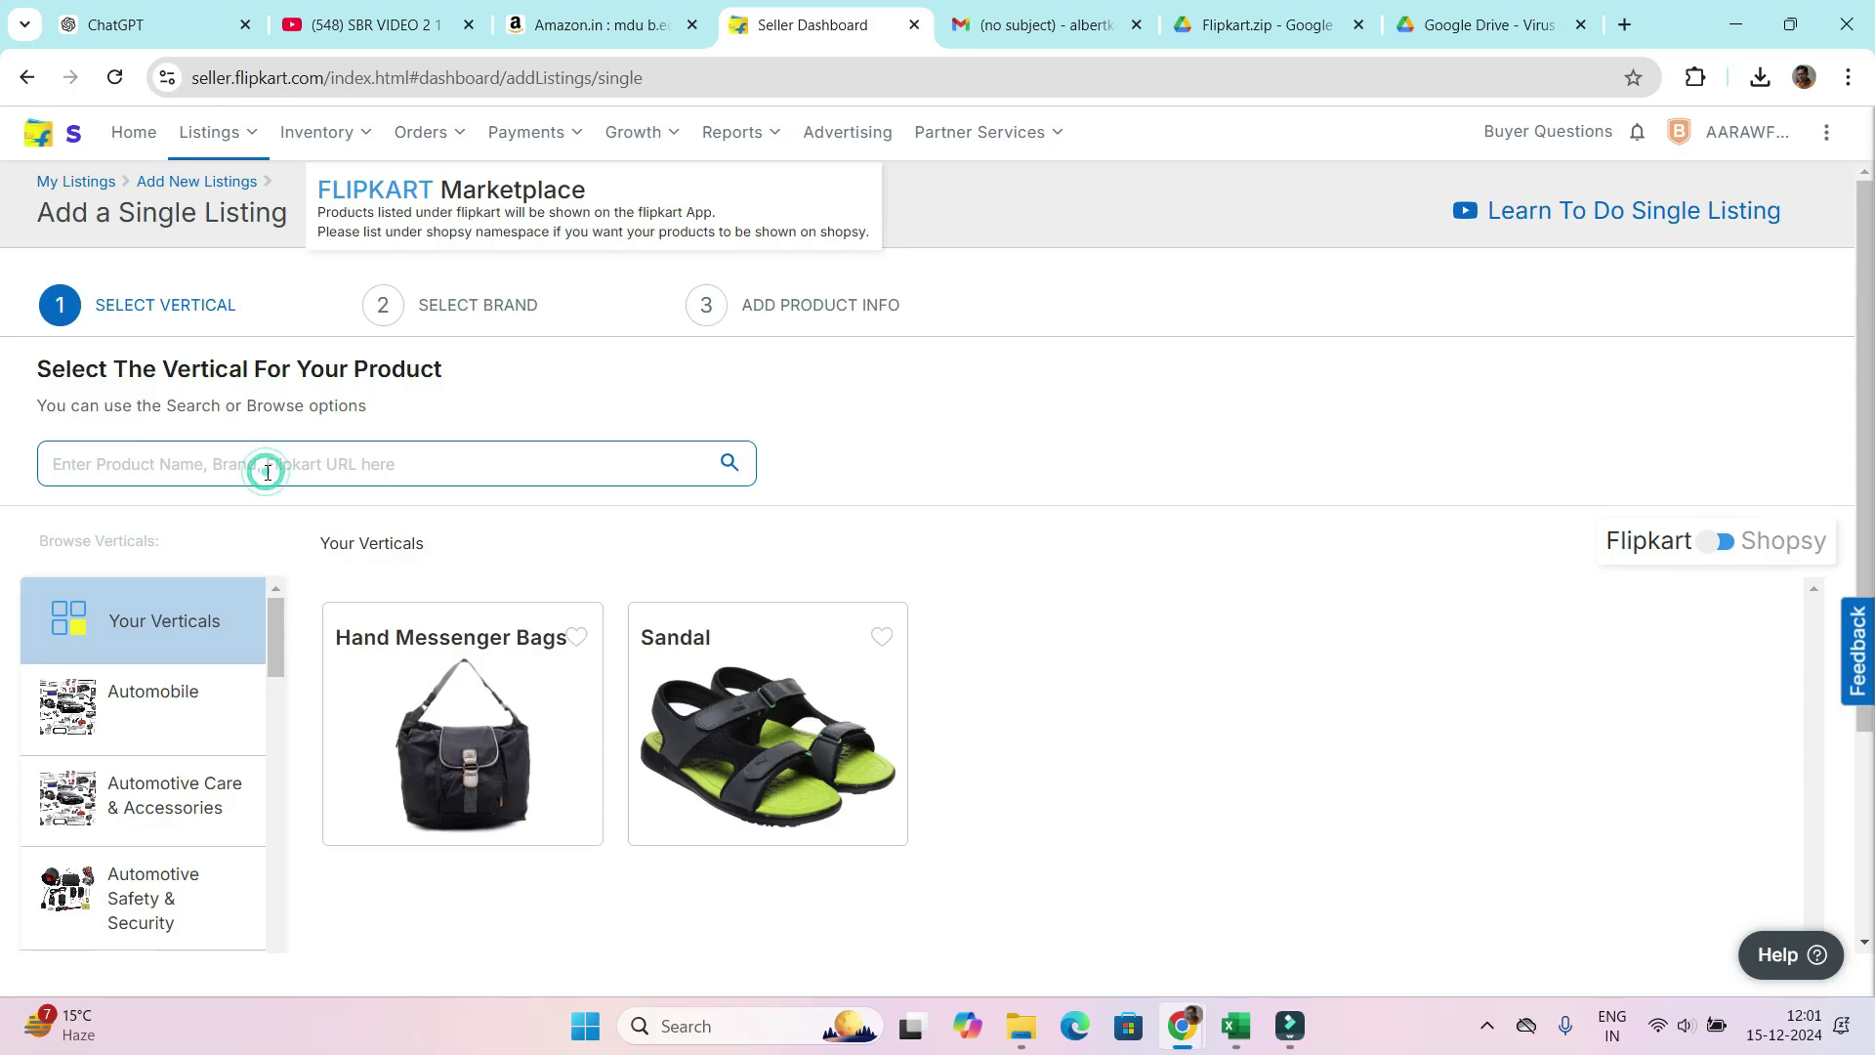
pyautogui.write('sand')
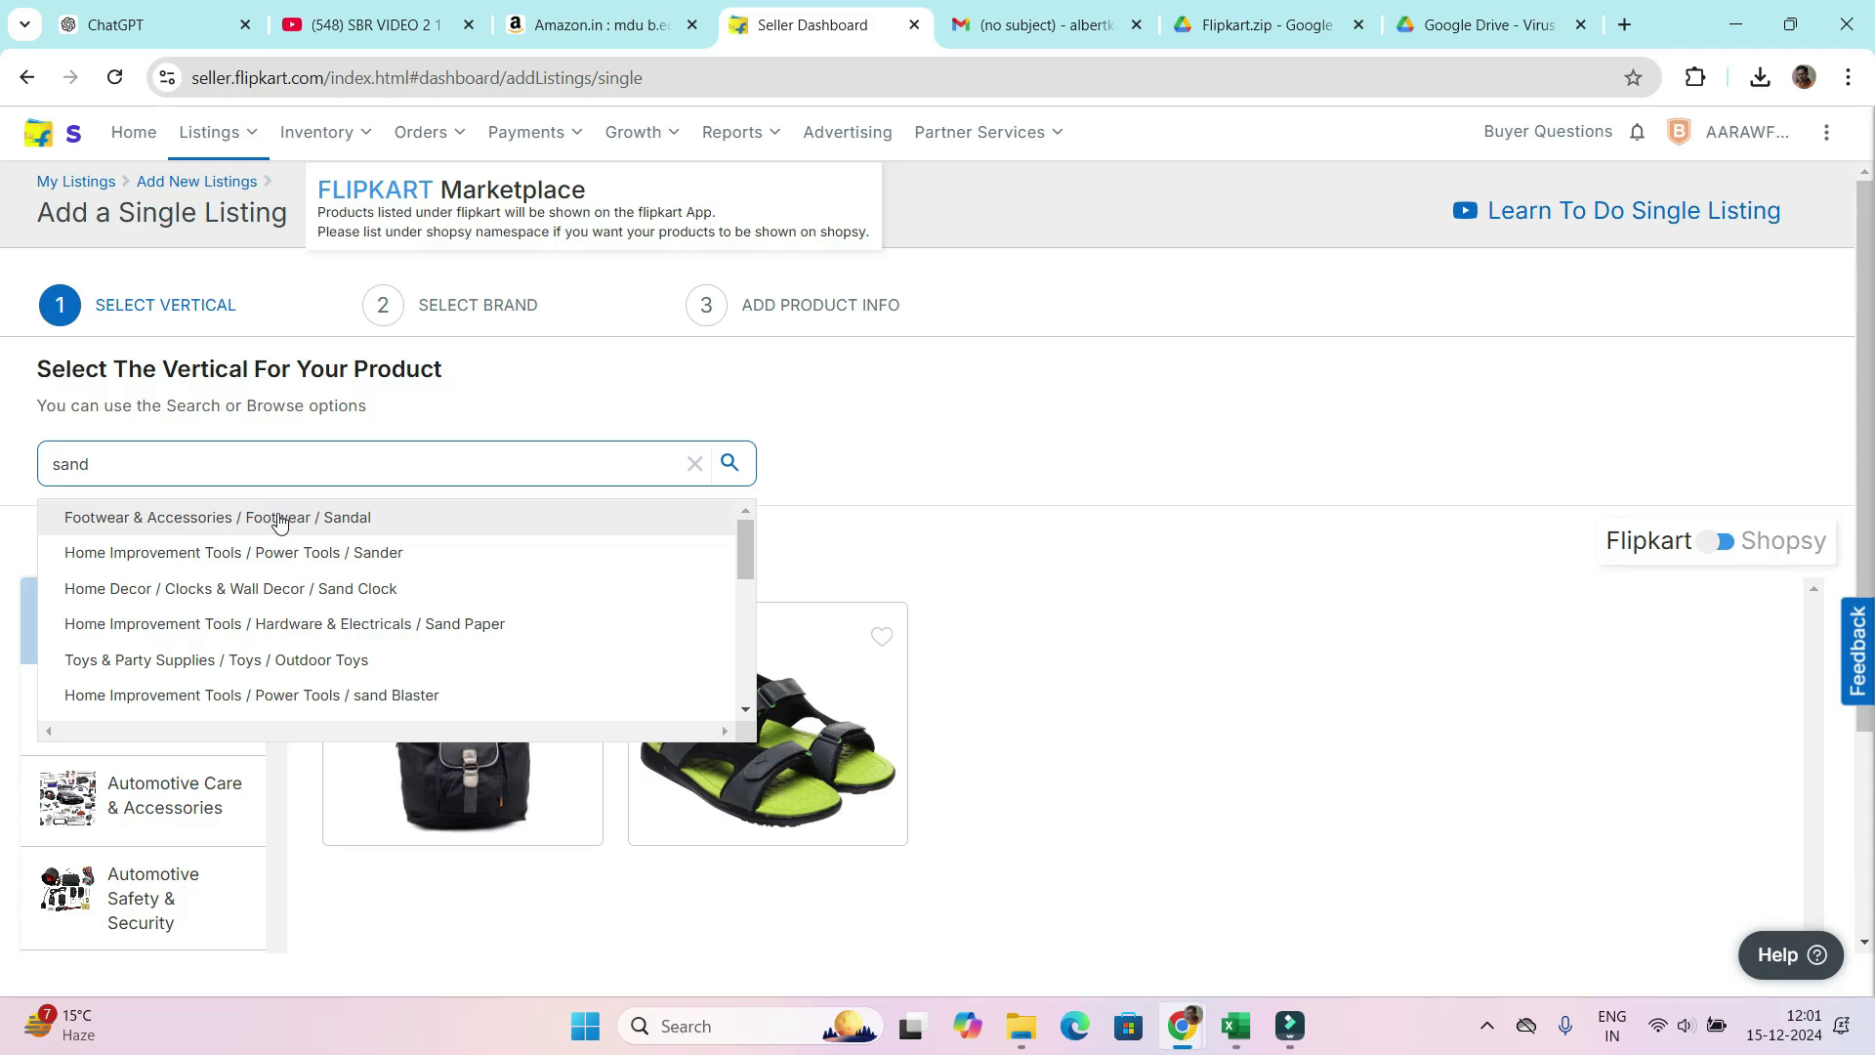
pyautogui.click(278, 518)
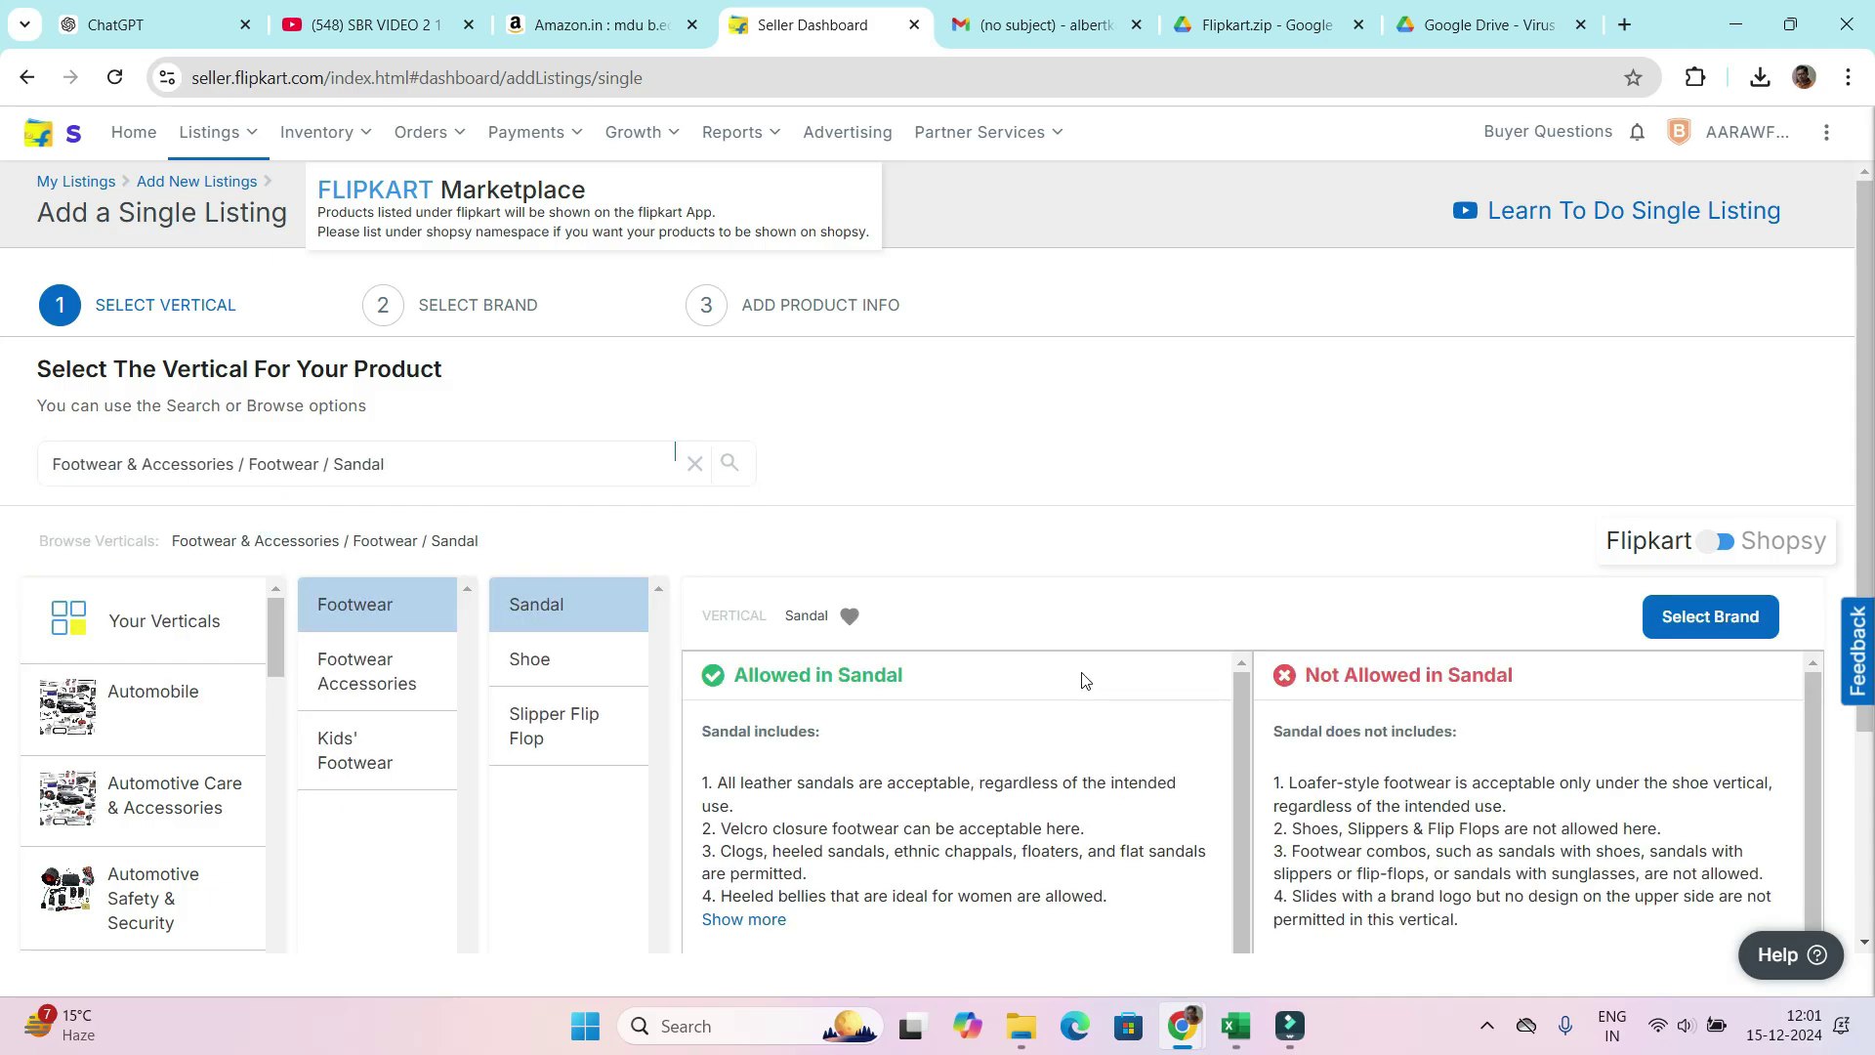
pyautogui.scroll(-1, 954, 681)
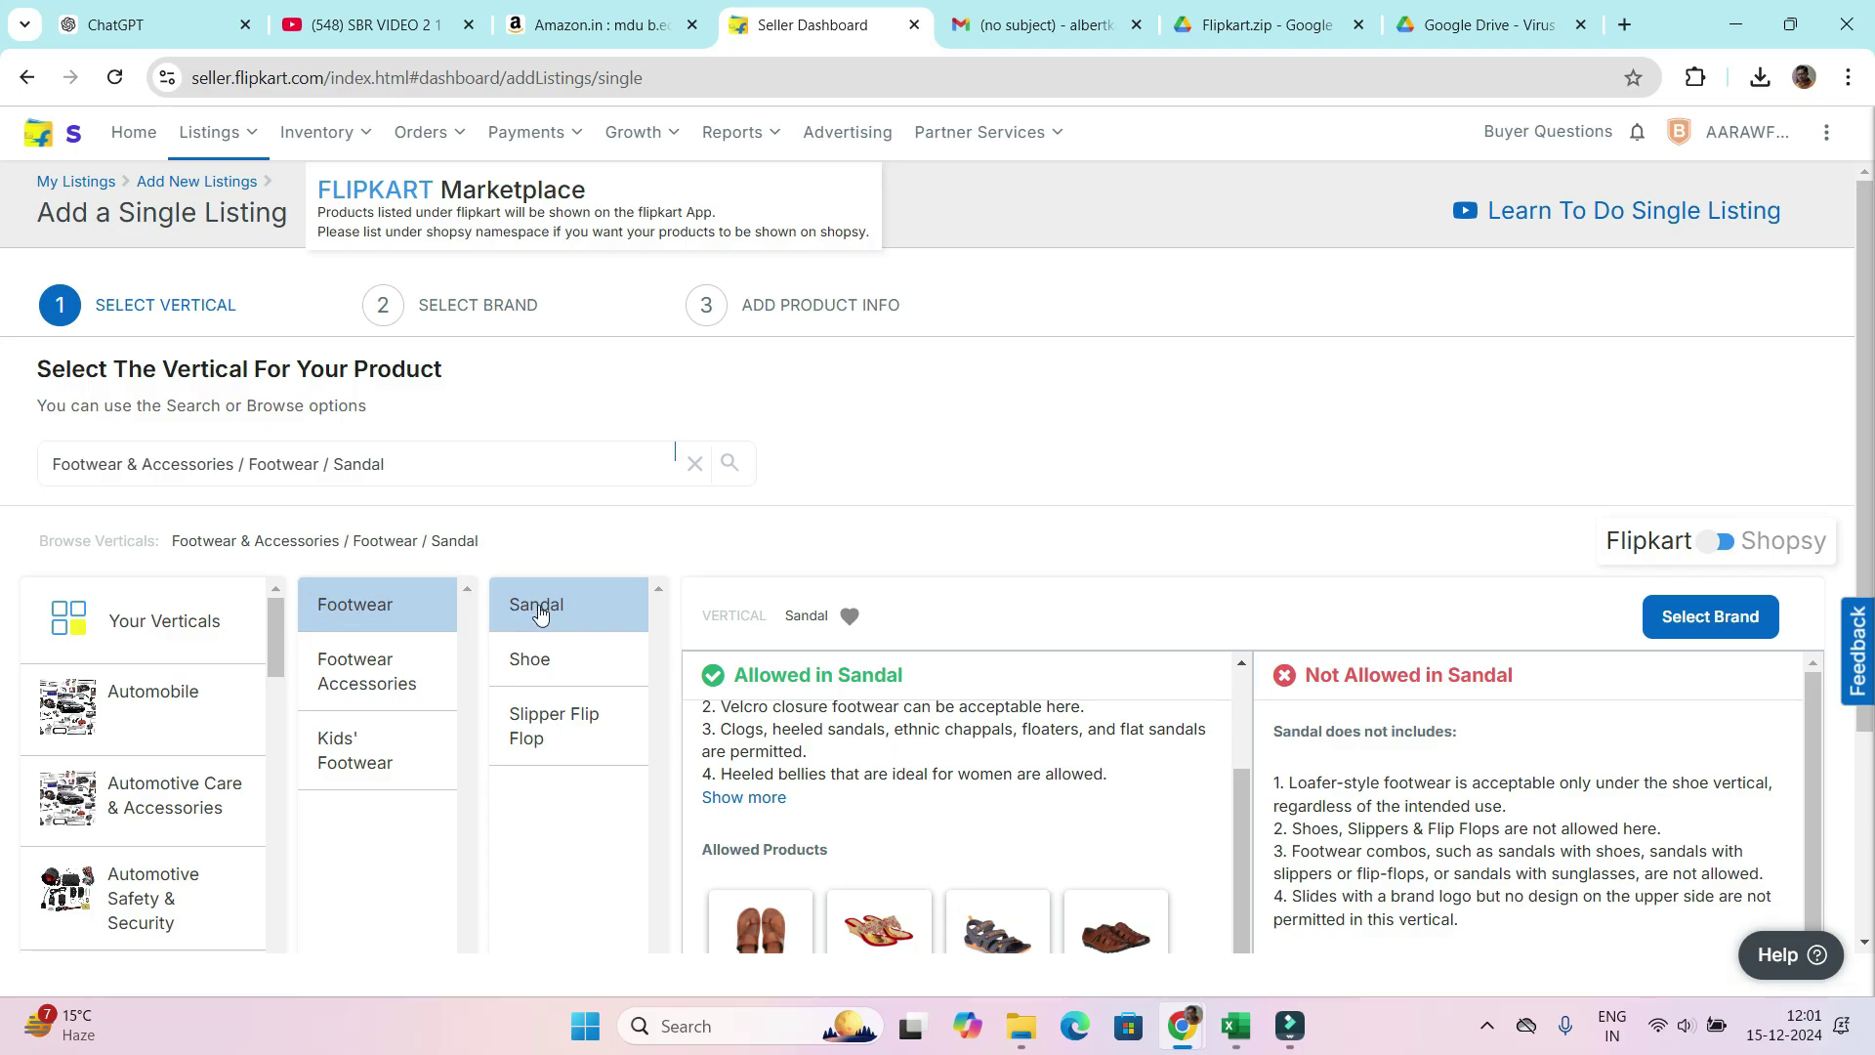
pyautogui.click(1717, 617)
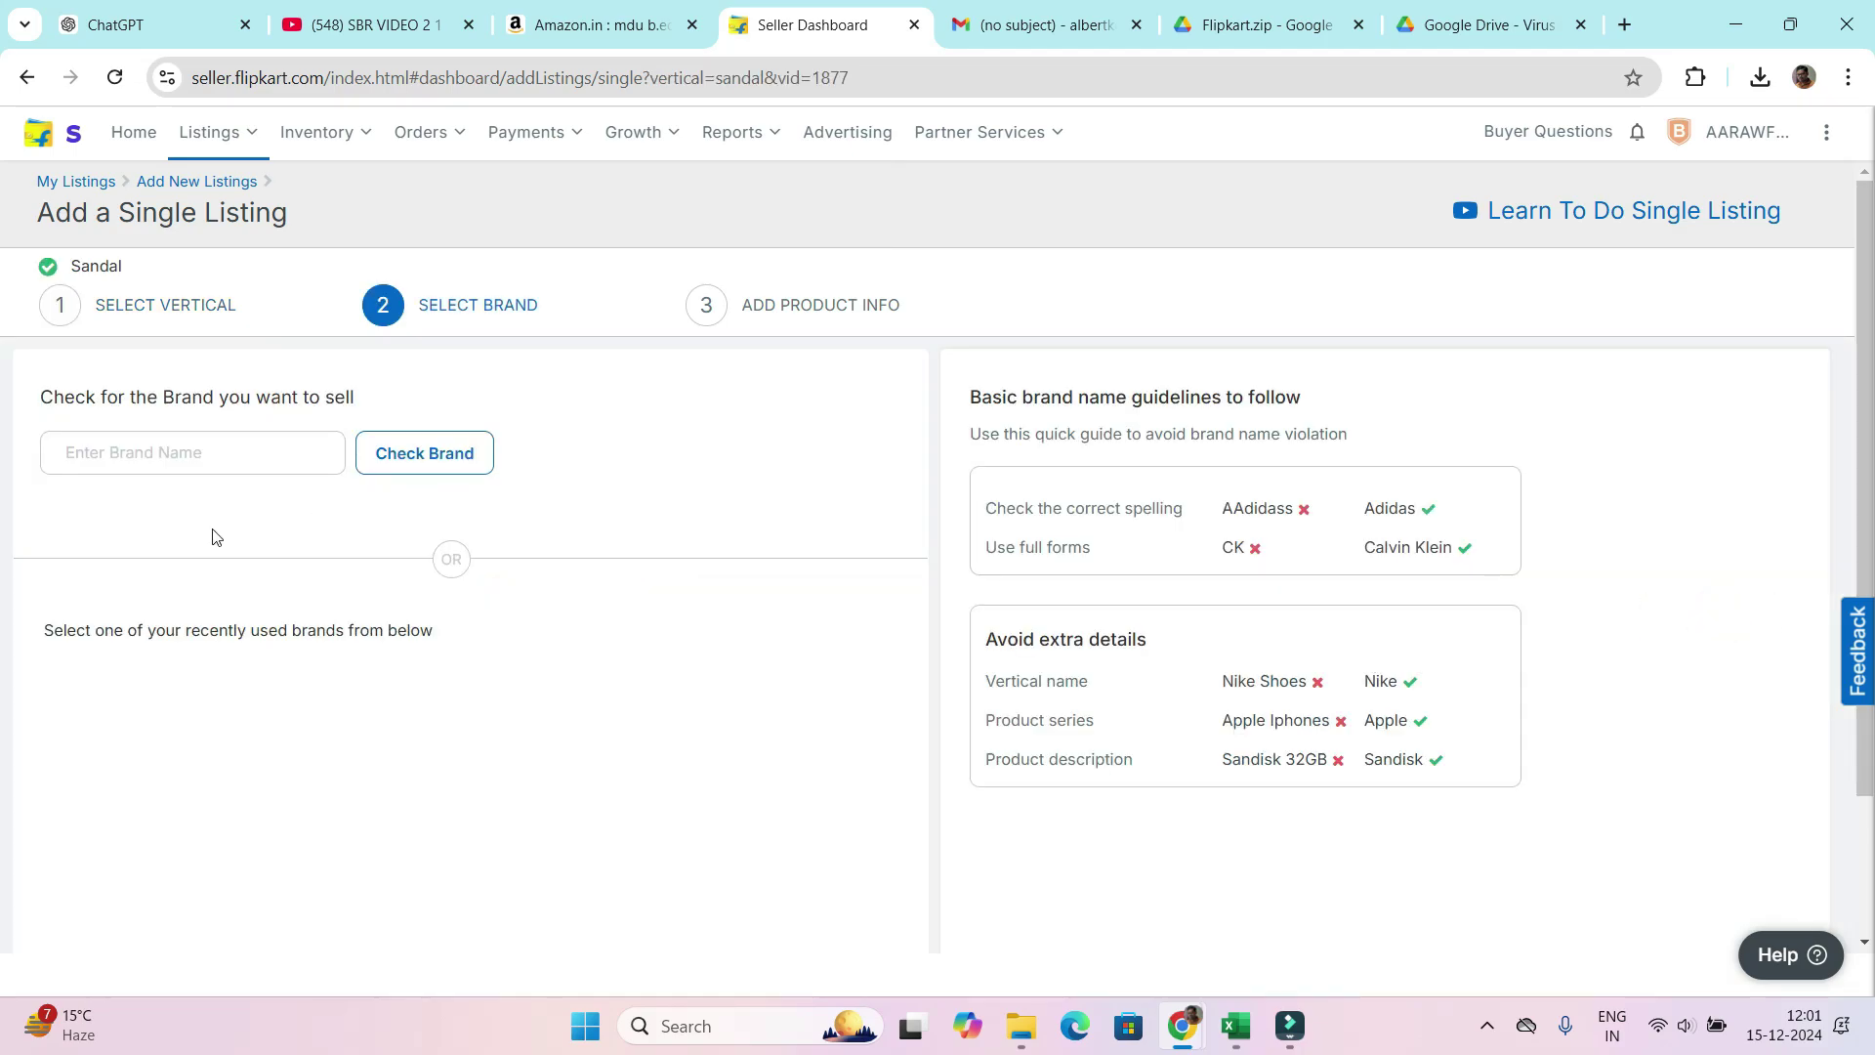
# - Open the brand approval requests page in a second seller dashboard tab
pyautogui.click(136, 445)
pyautogui.click(139, 446)
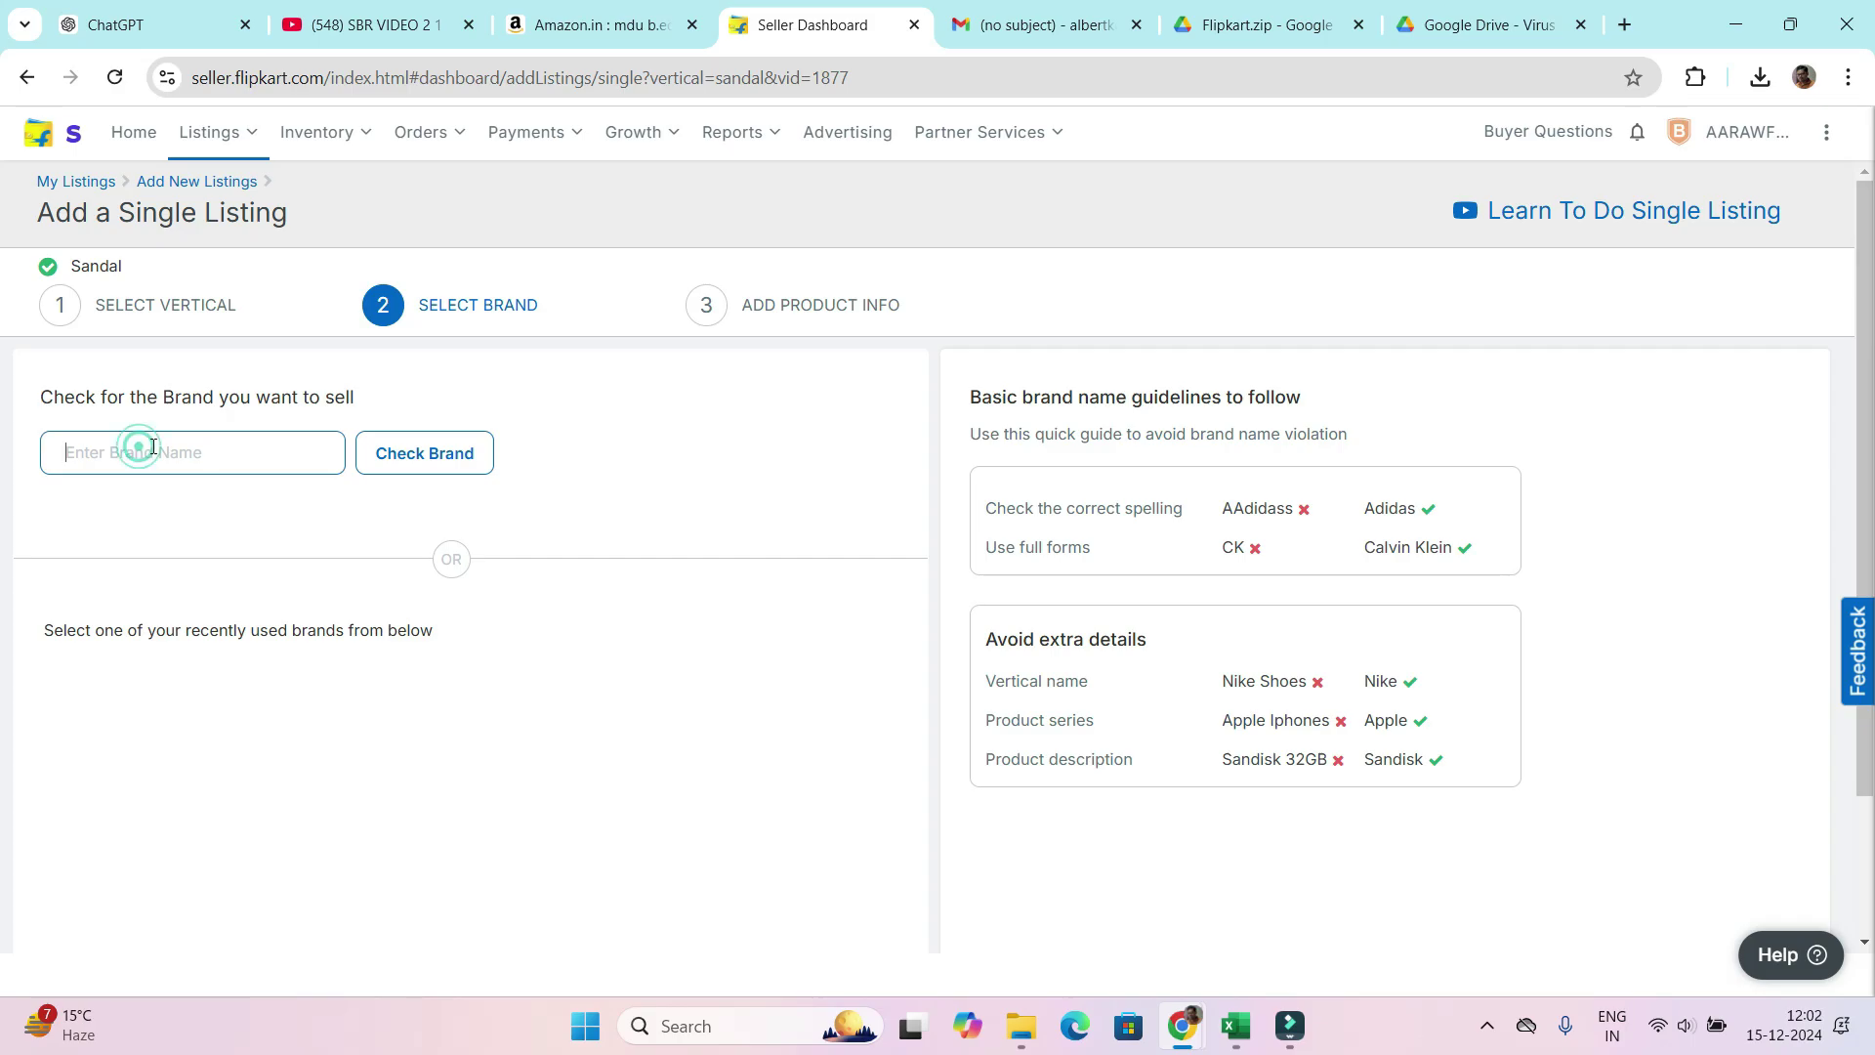
pyautogui.rightClick(821, 39)
pyautogui.click(927, 256)
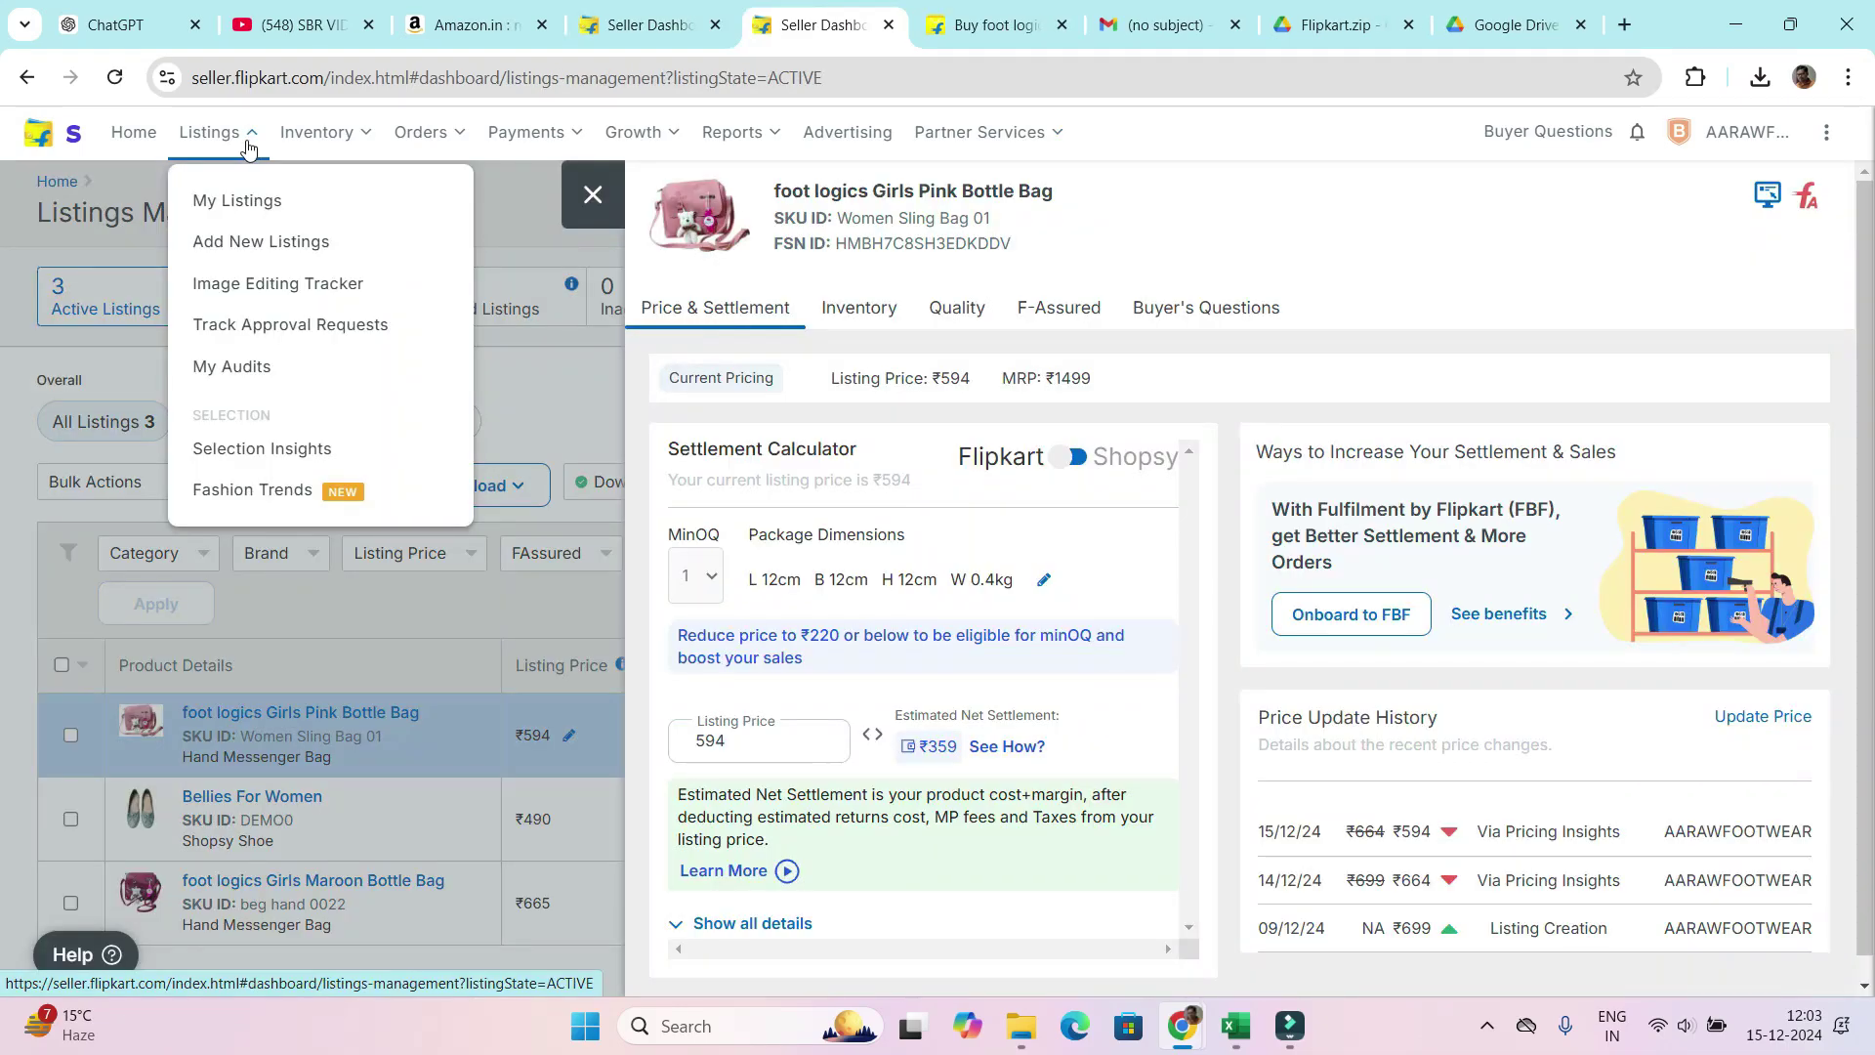
pyautogui.moveTo(218, 143)
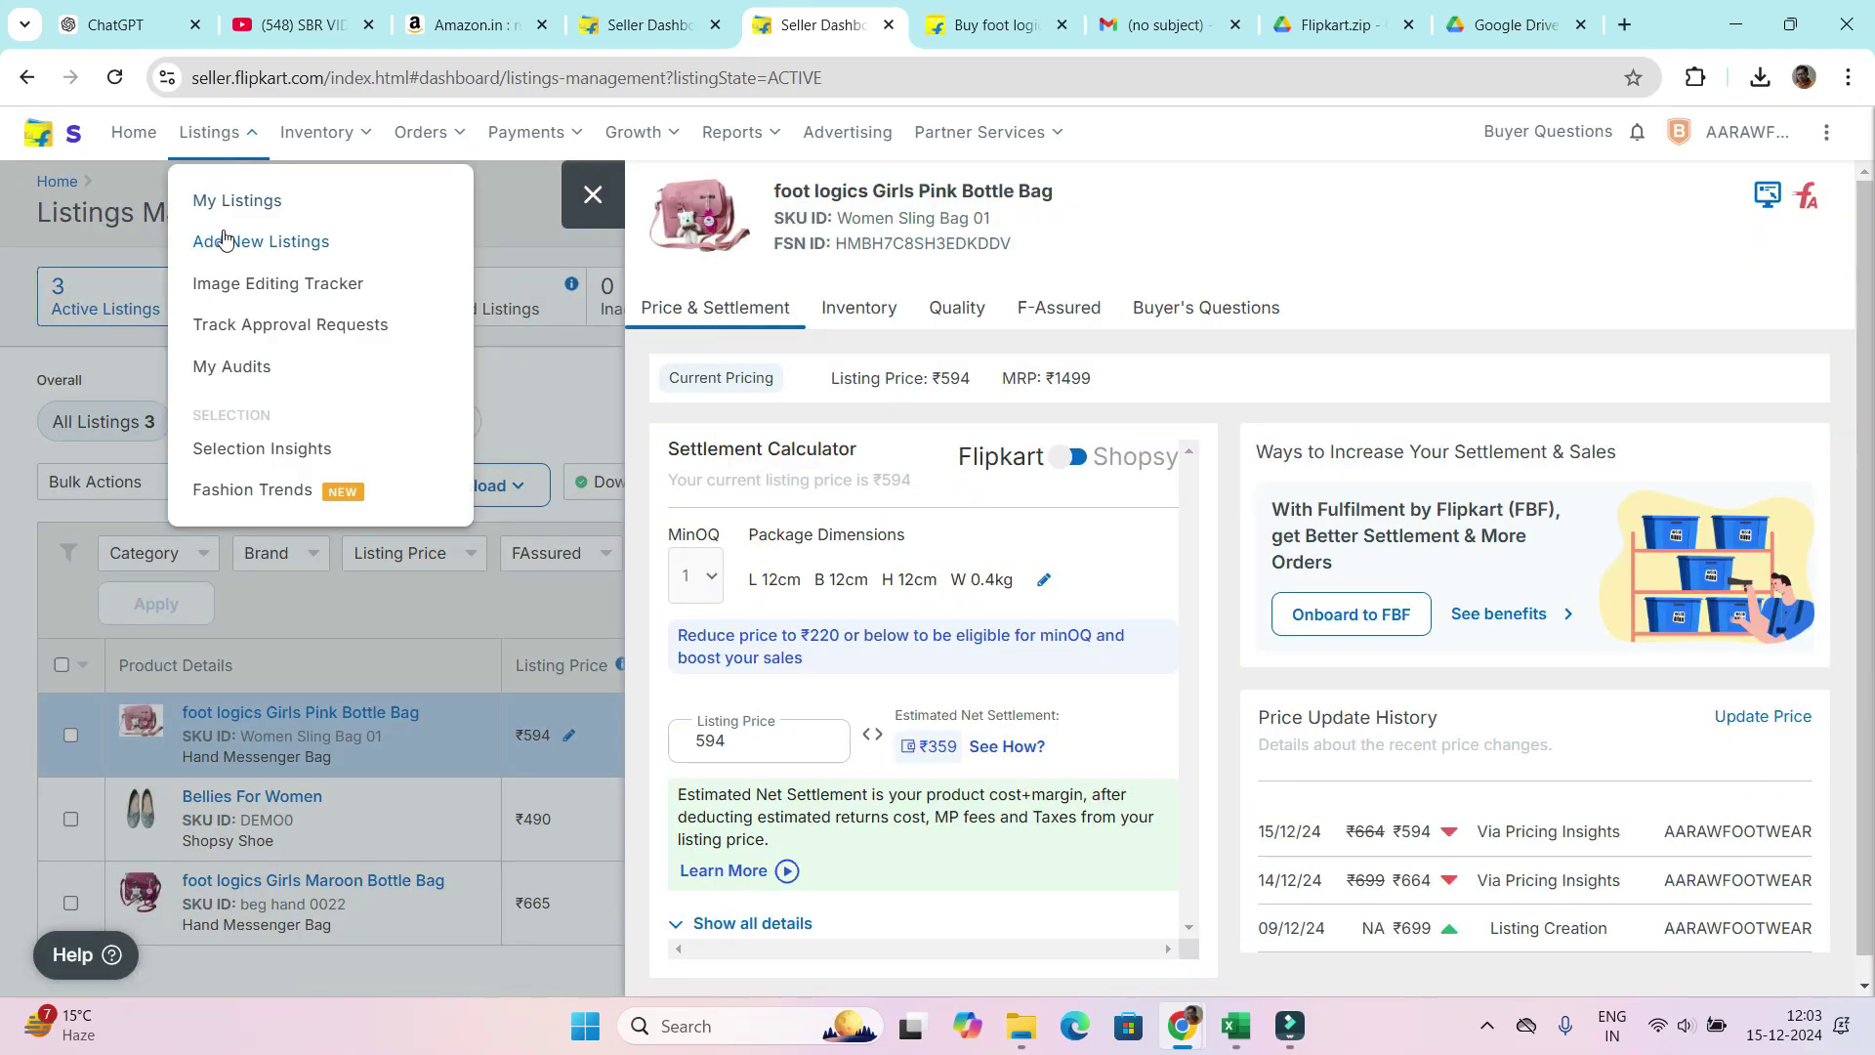
pyautogui.click(224, 327)
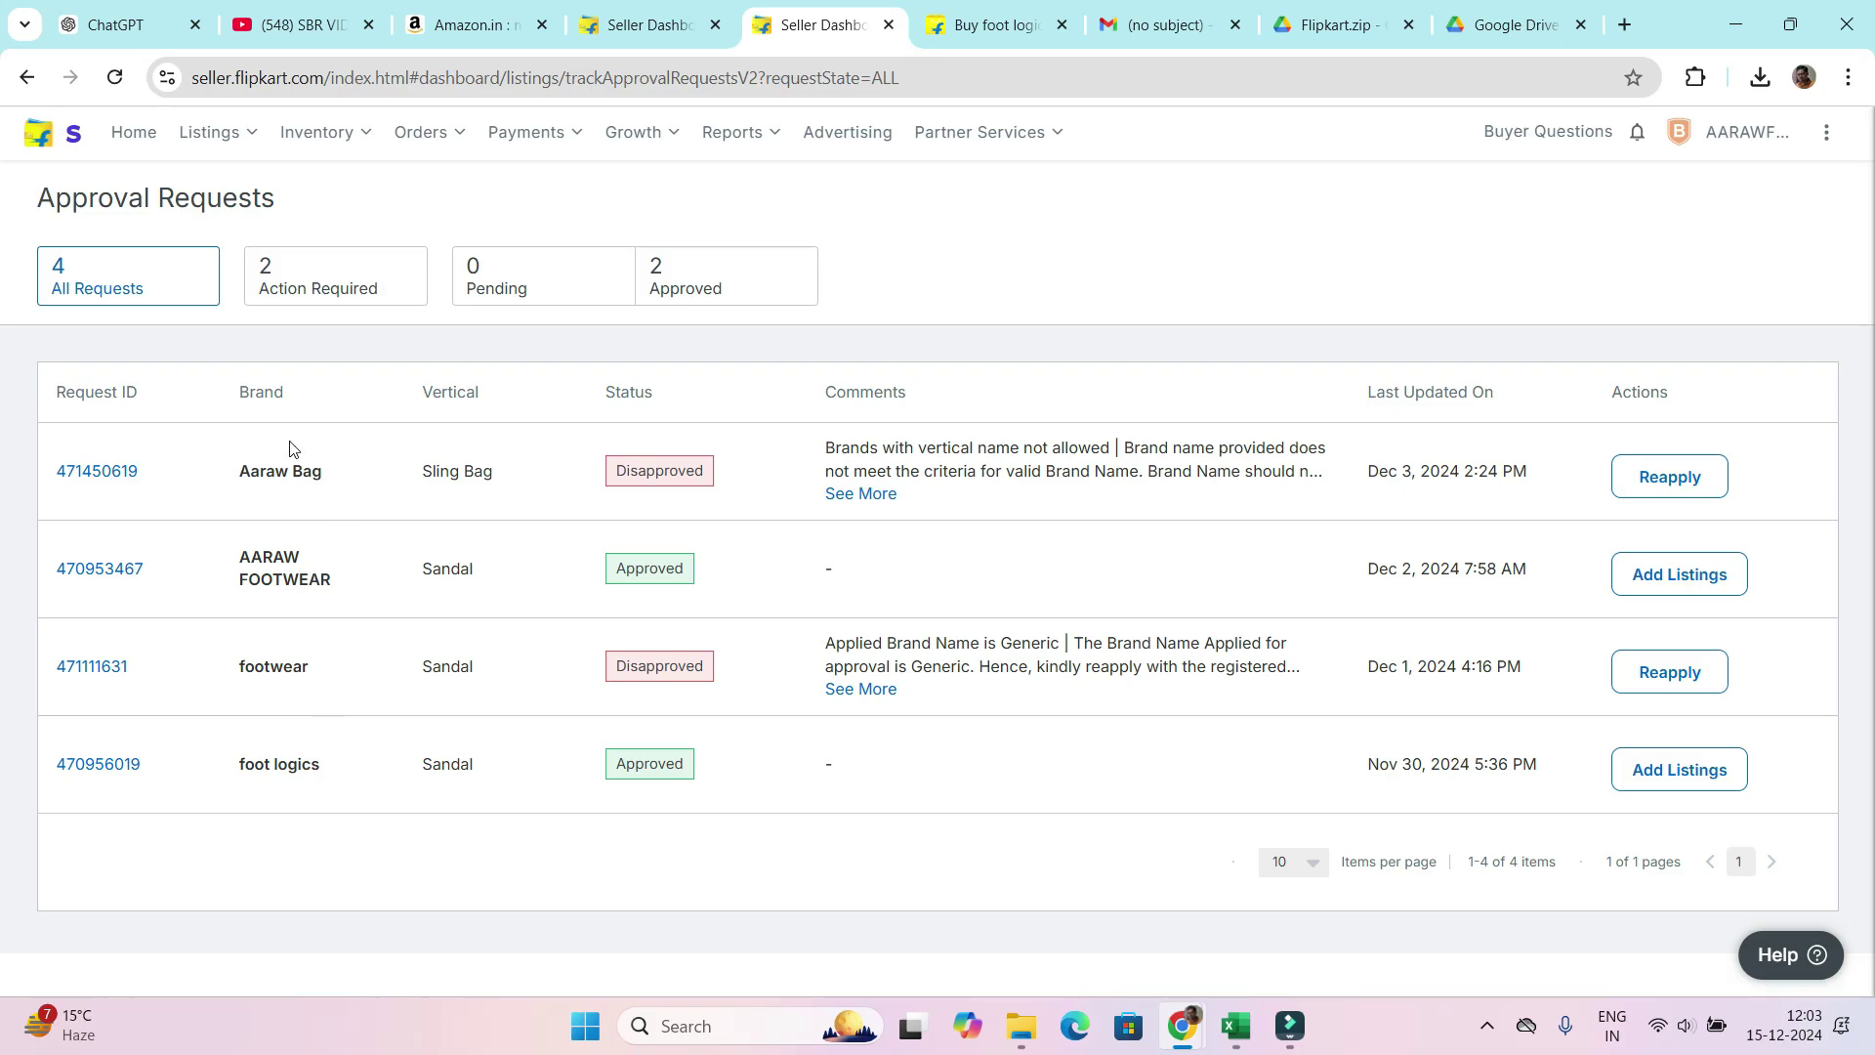
# - Copy the approved Sandal brand name AARAW FOOTWEAR from the approval requests list
pyautogui.tripleClick(344, 589)
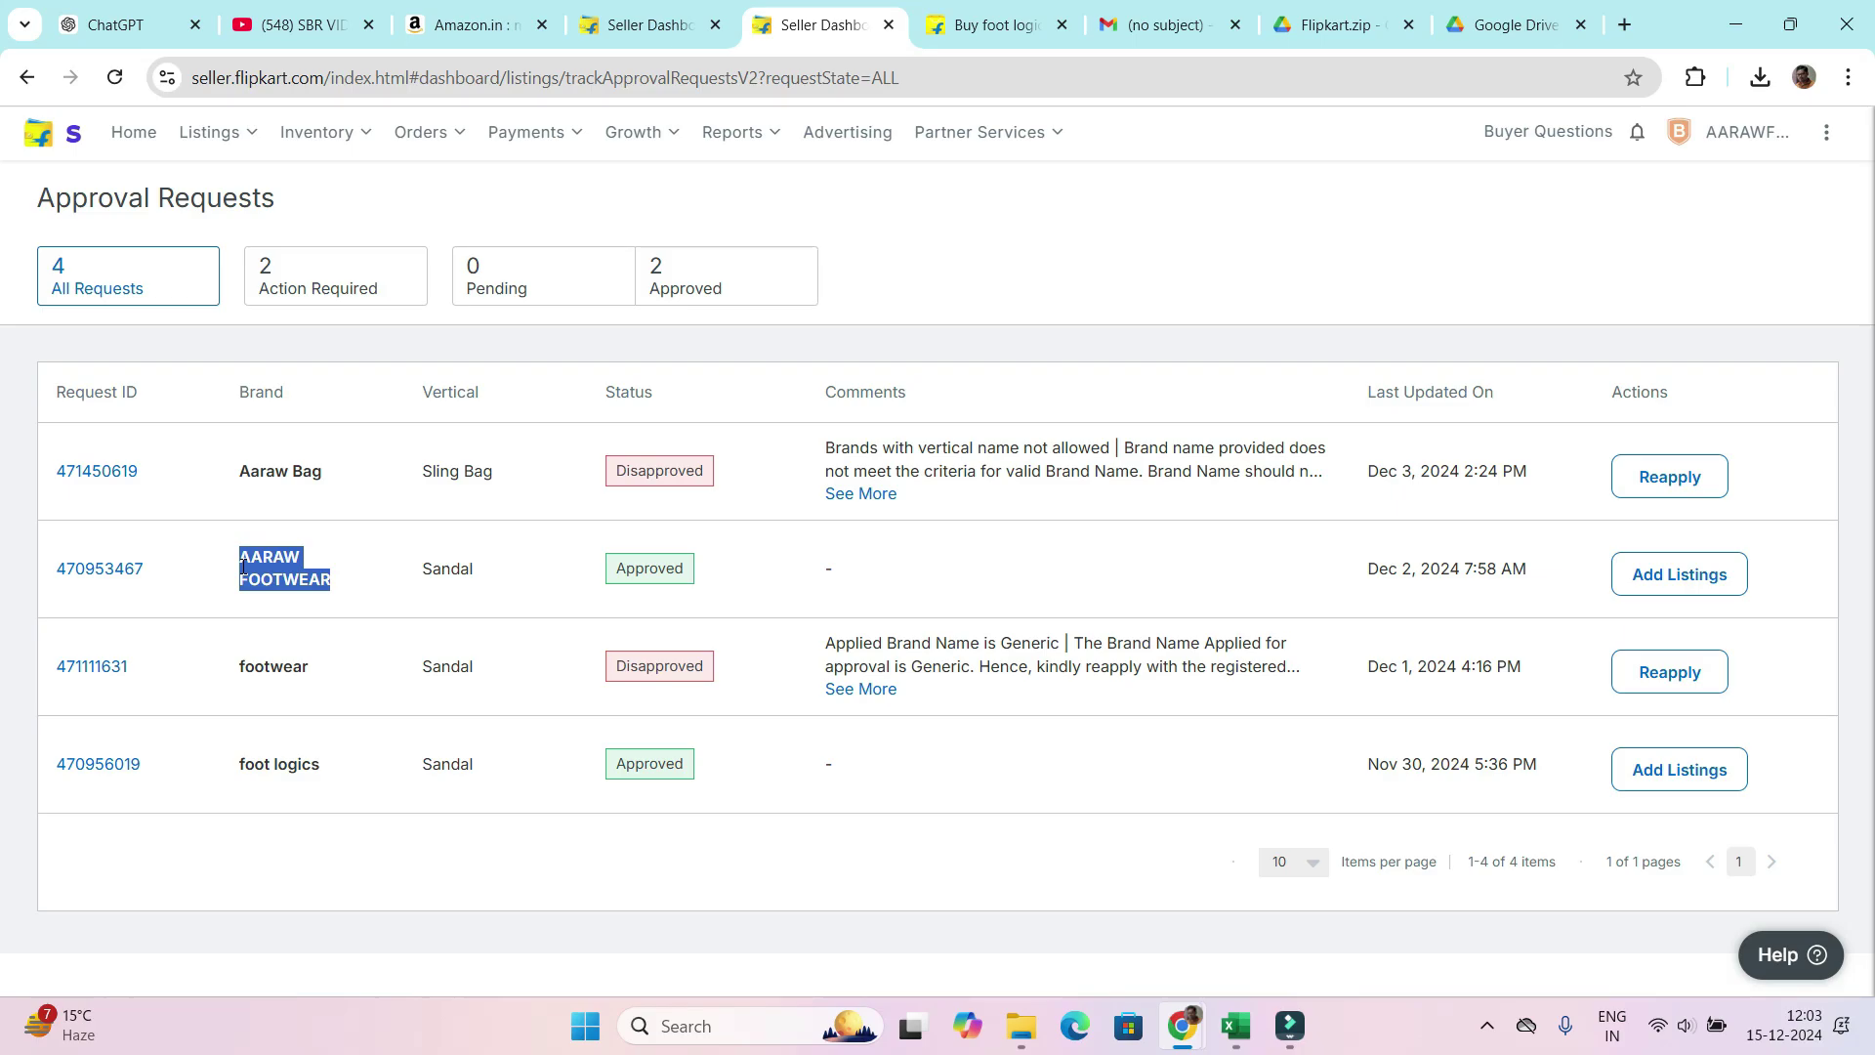
pyautogui.click(650, 25)
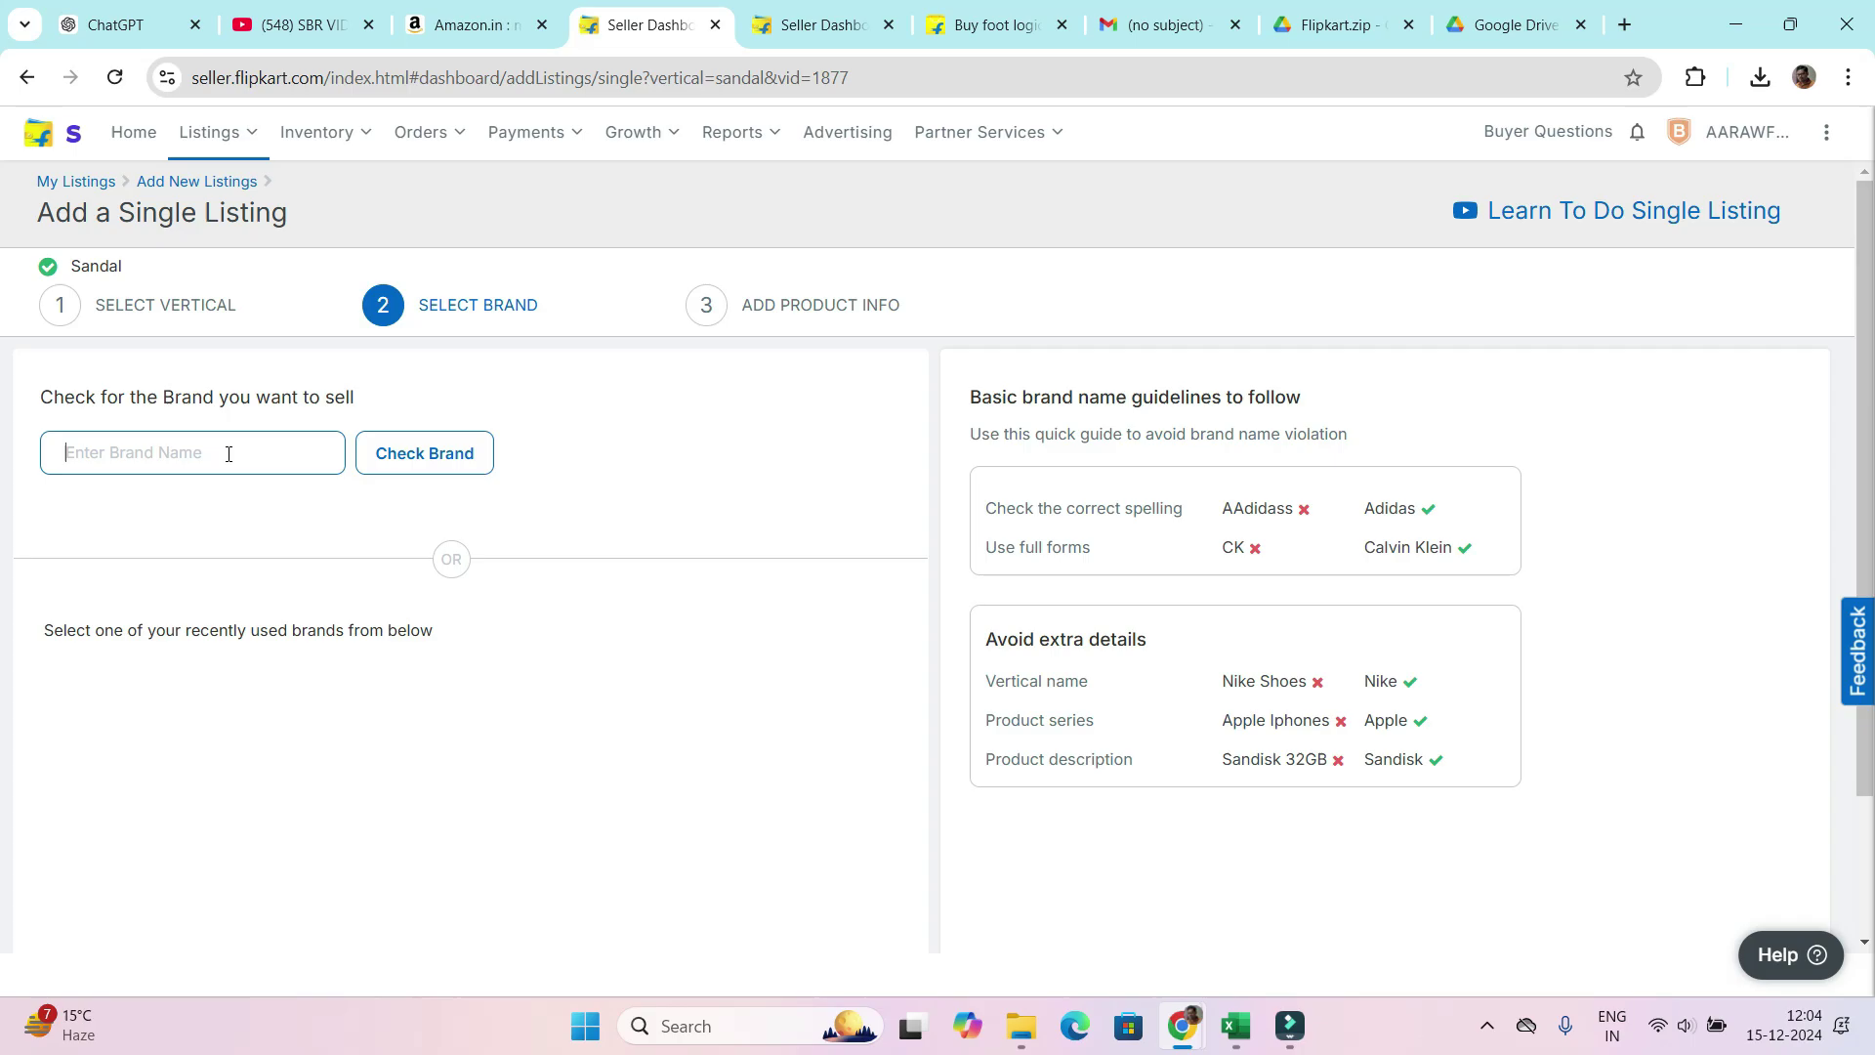
pyautogui.click(787, 21)
pyautogui.tripleClick(329, 582)
pyautogui.hotkey('ctrl', 'c')
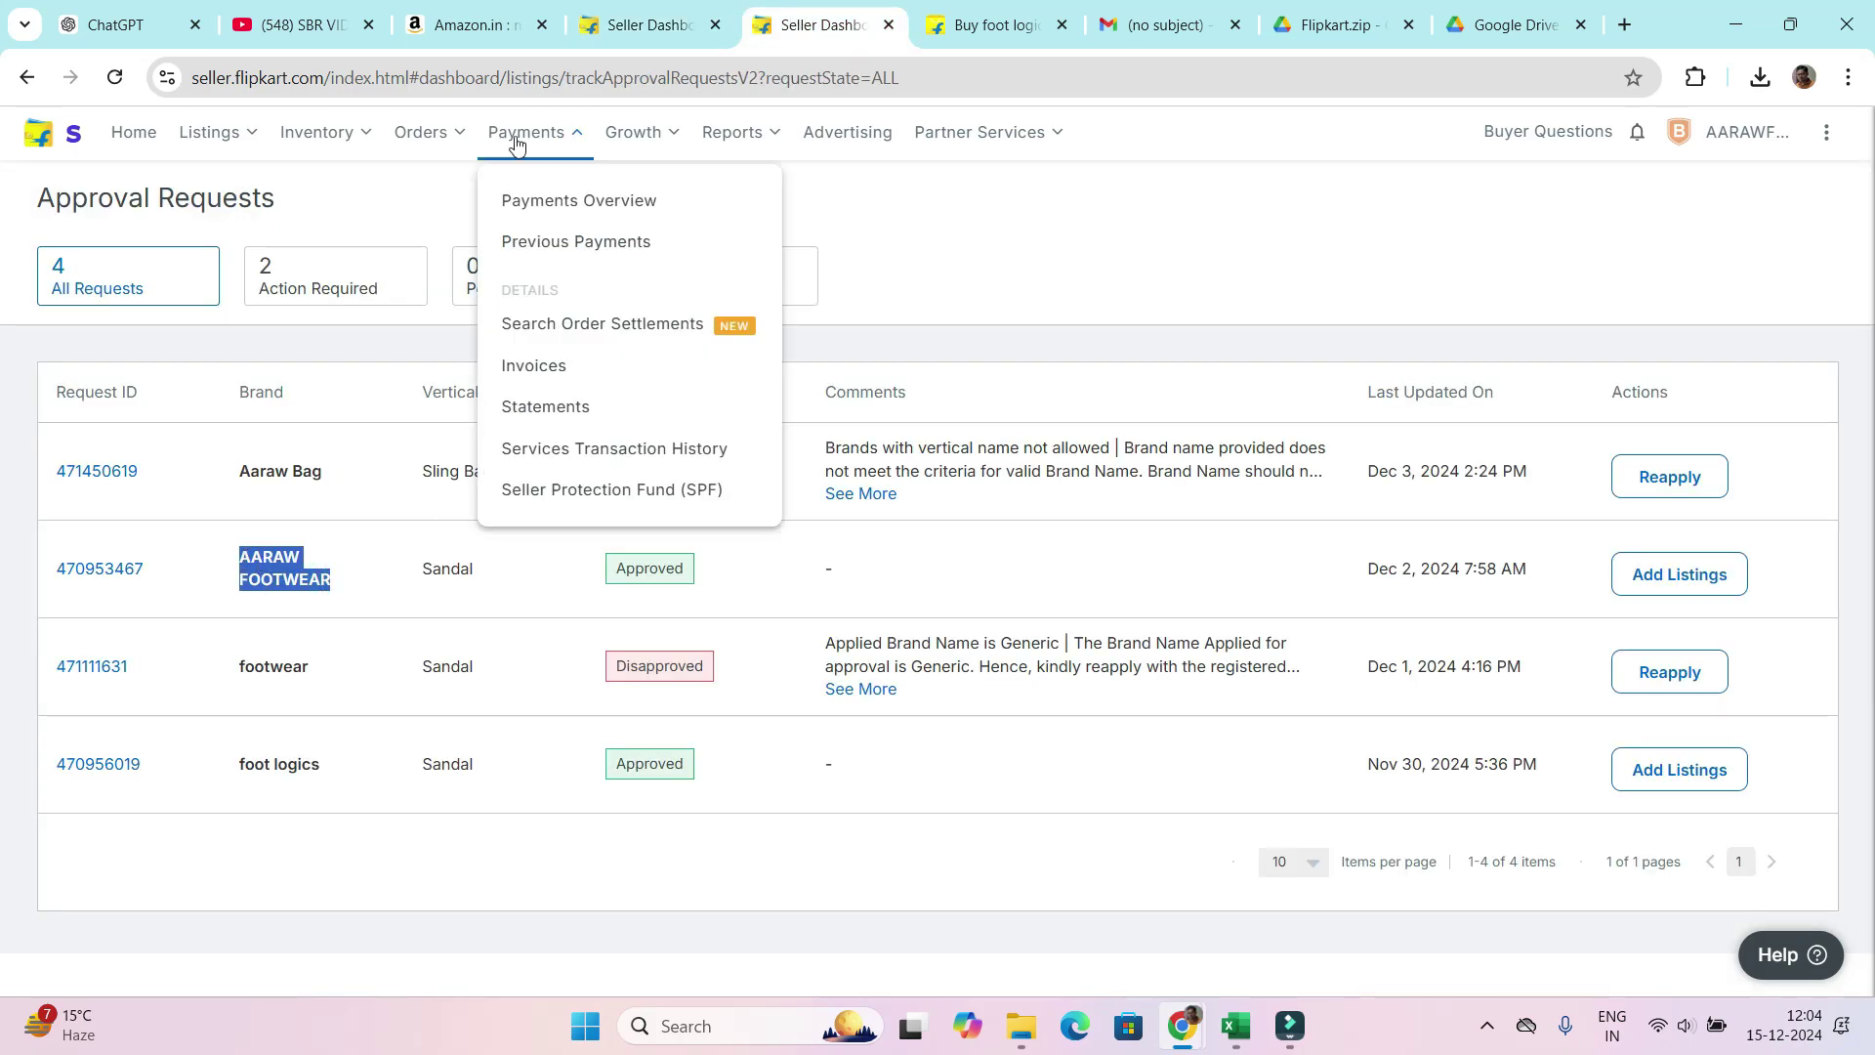
# - Check the brand AARAW FOOTWEAR in the single listing form and create a new listing under it
pyautogui.click(630, 24)
pyautogui.click(182, 455)
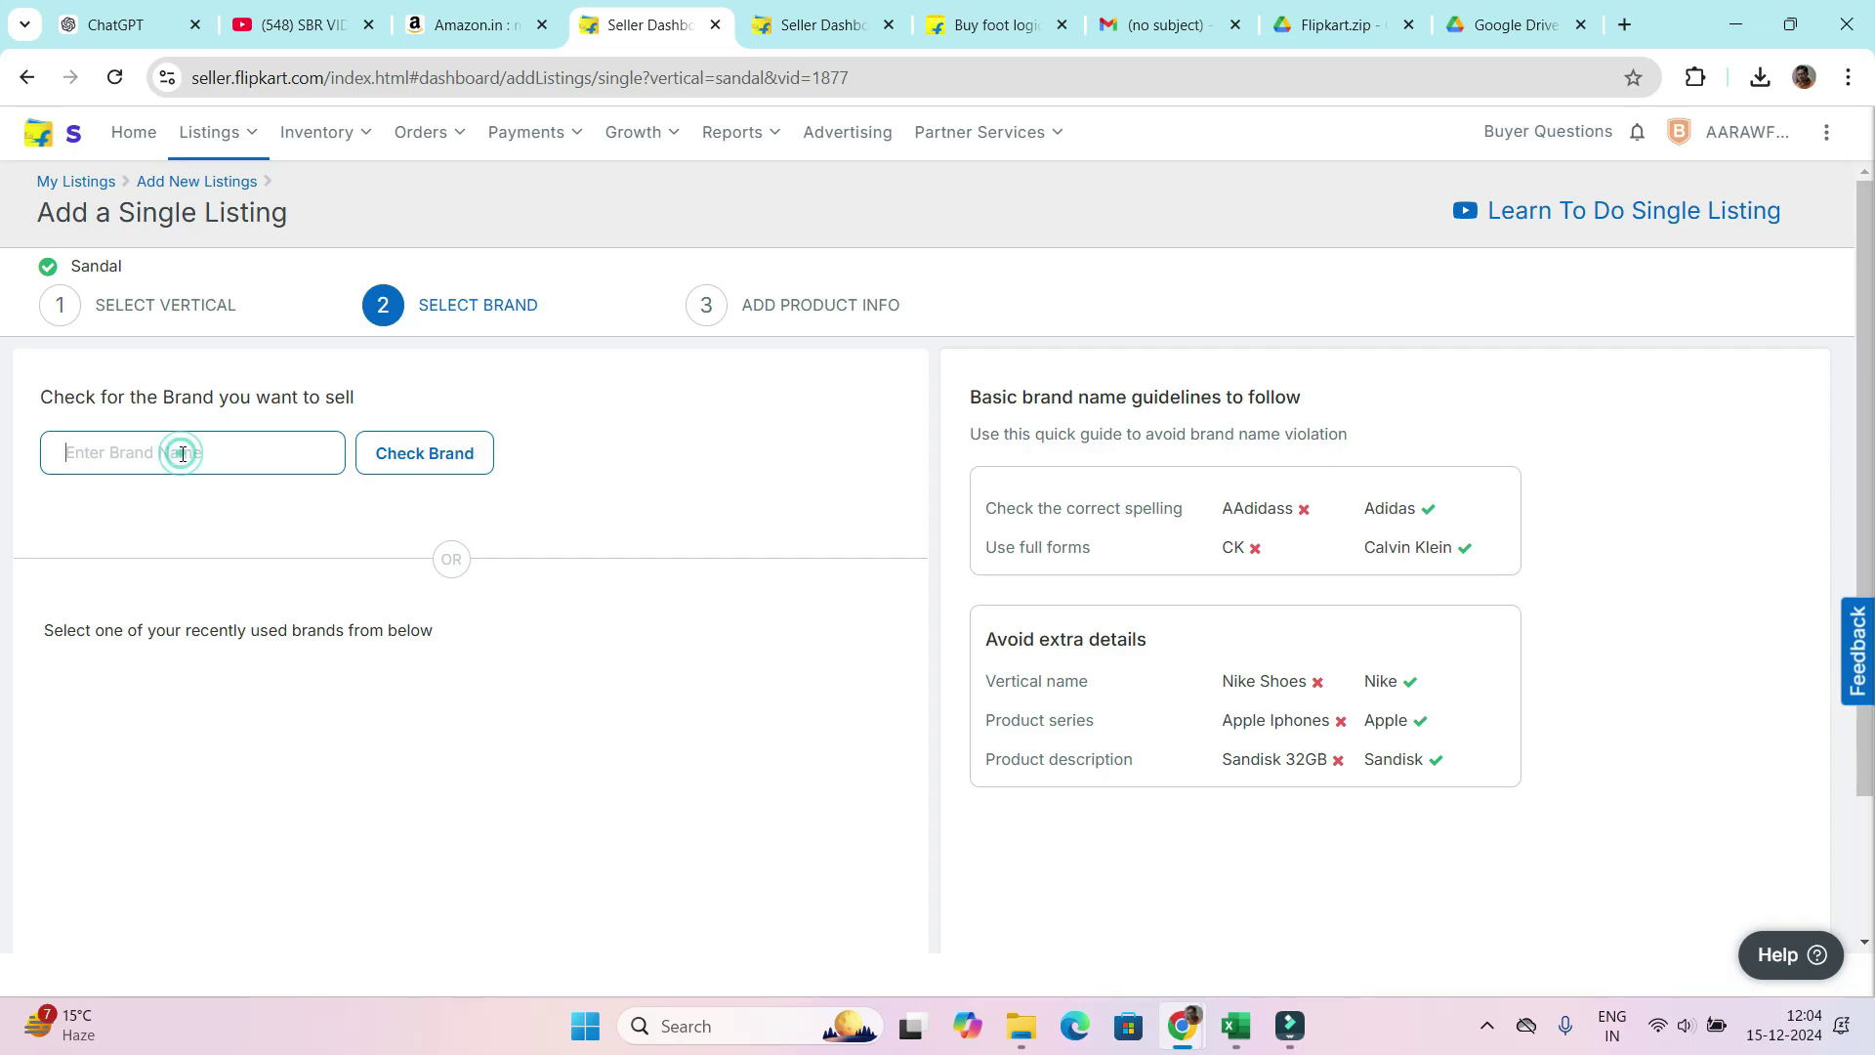
pyautogui.hotkey('ctrl', 'v')
pyautogui.click(418, 456)
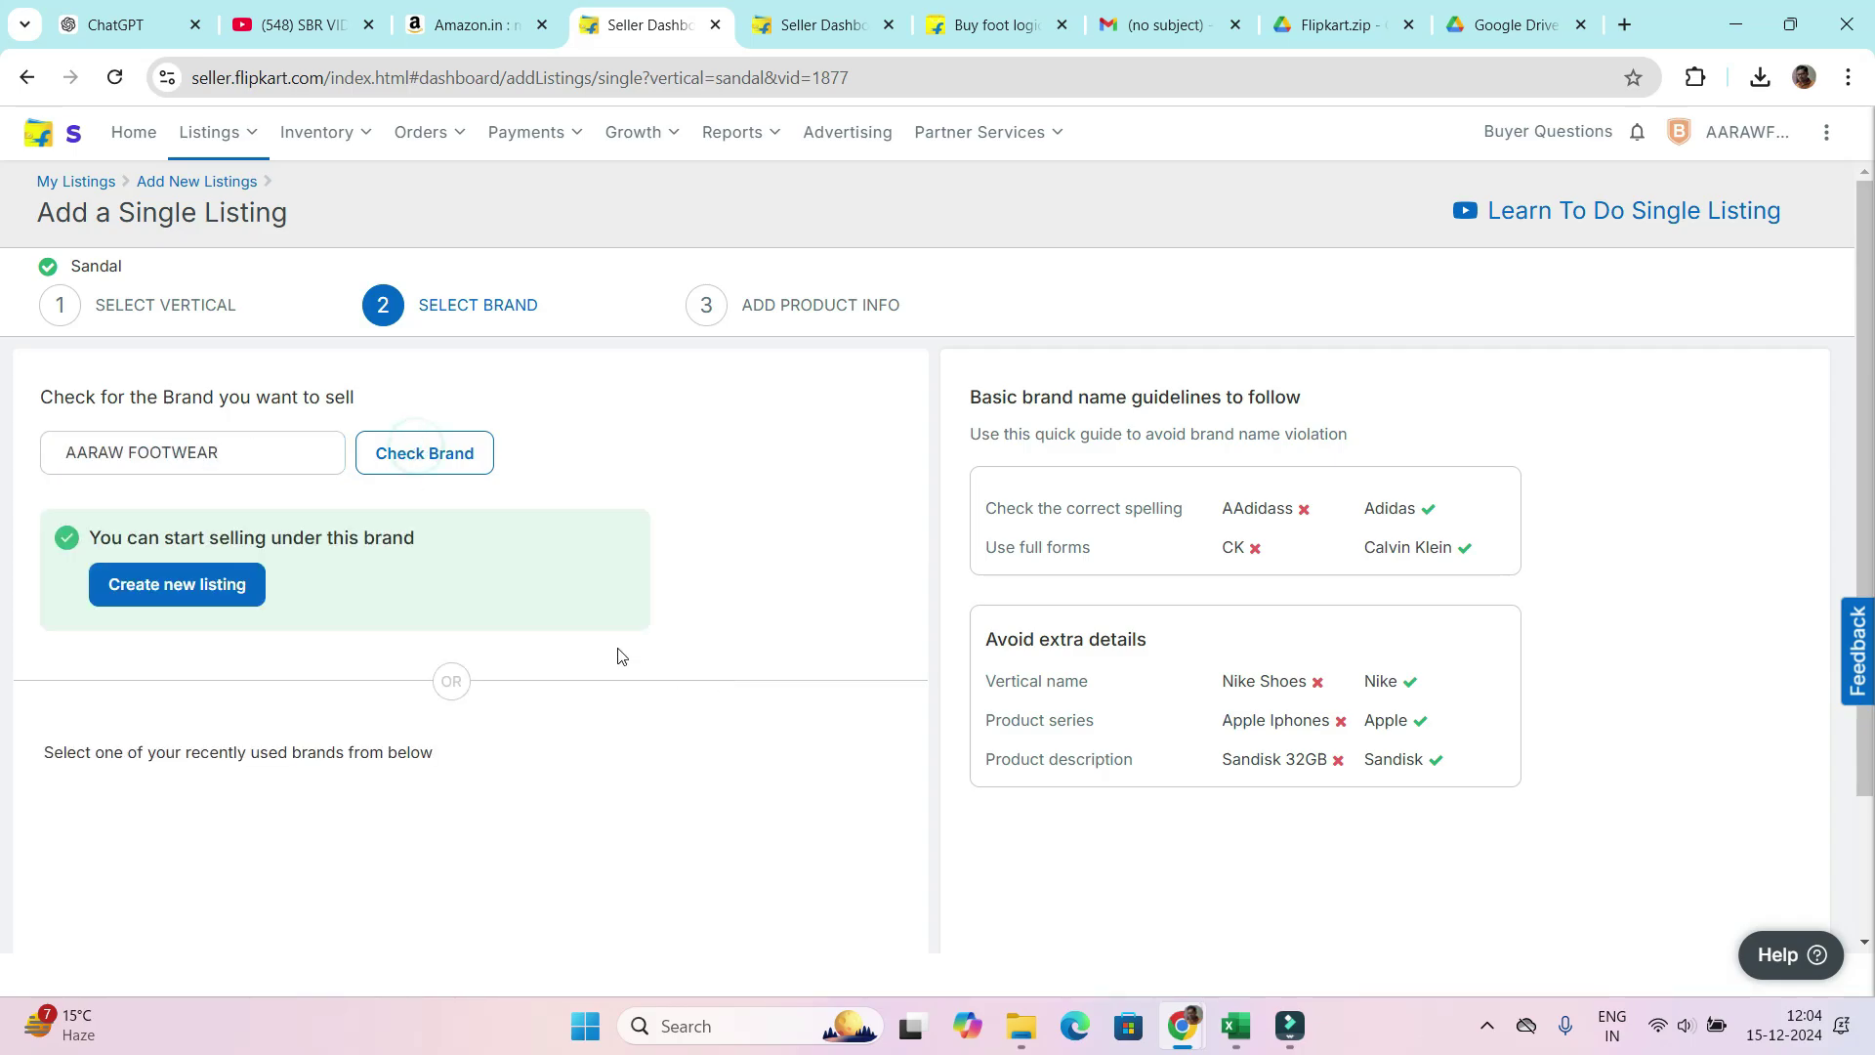
pyautogui.click(166, 598)
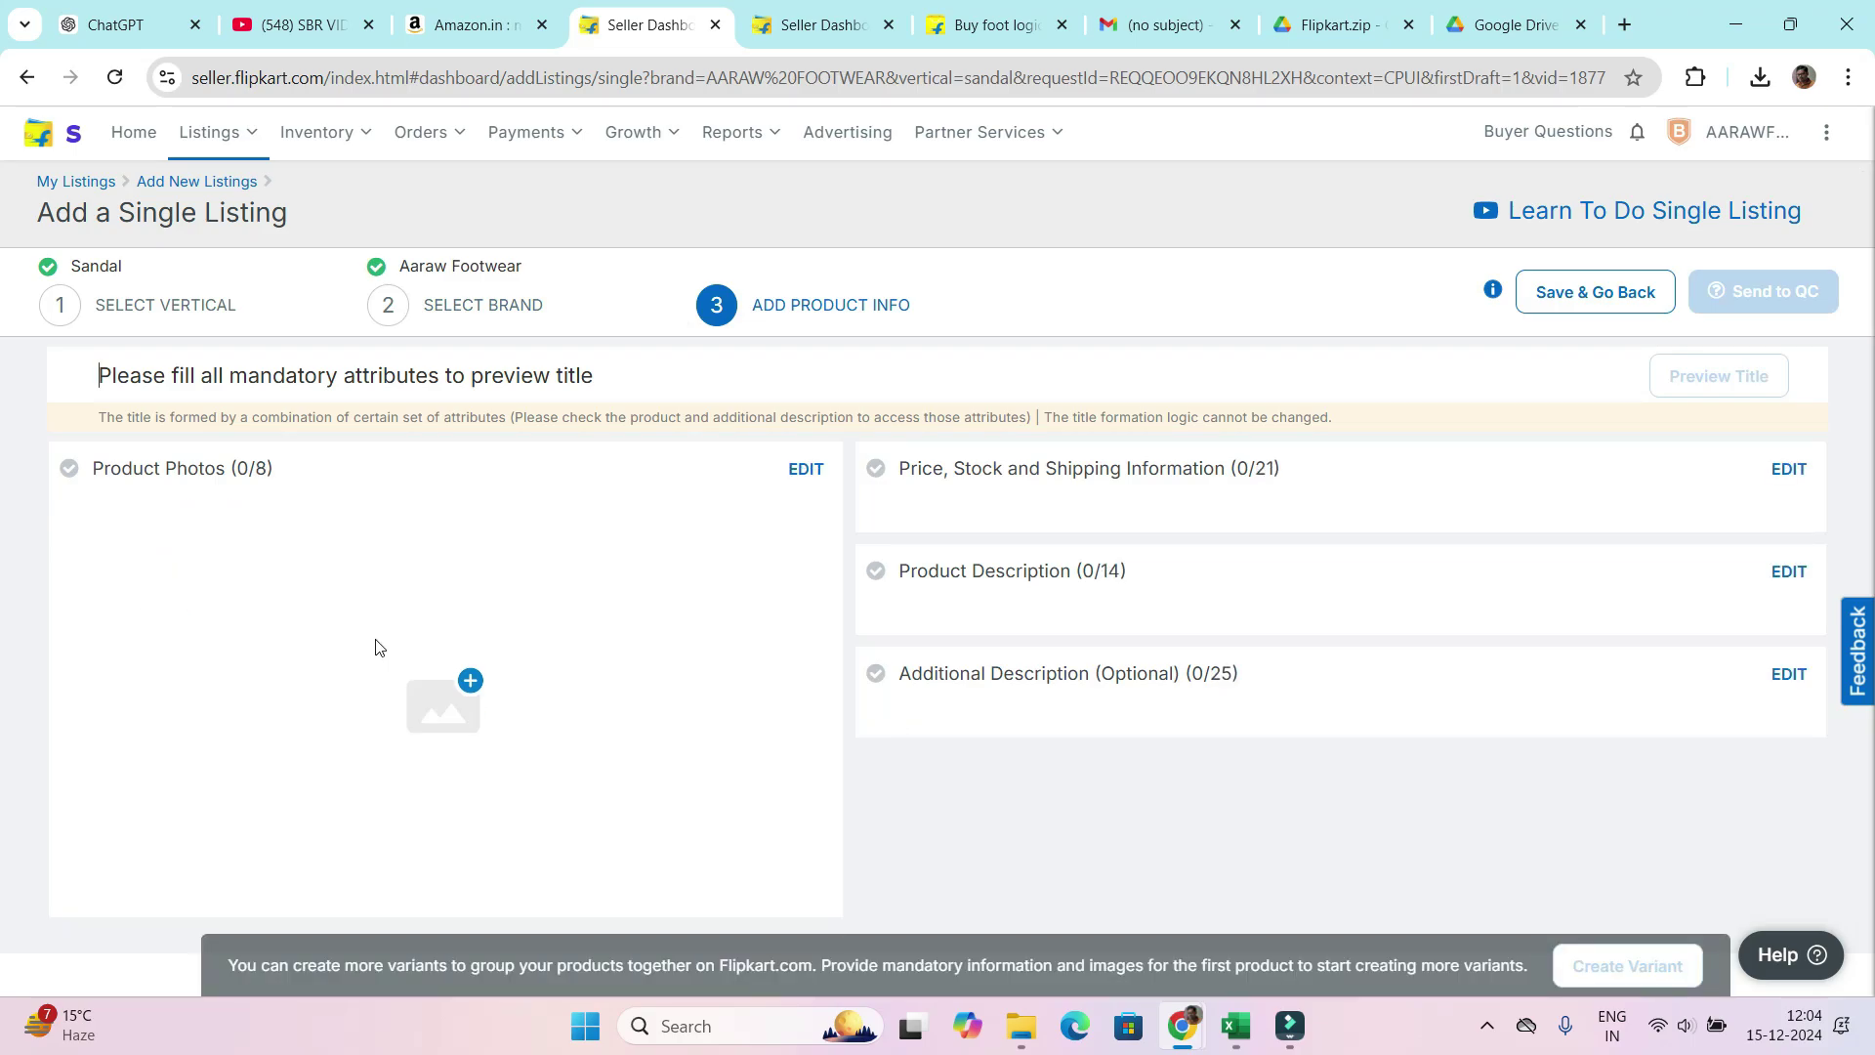
# - Open the Product Photos section of the sandal listing for editing and view its photo slots
pyautogui.click(447, 710)
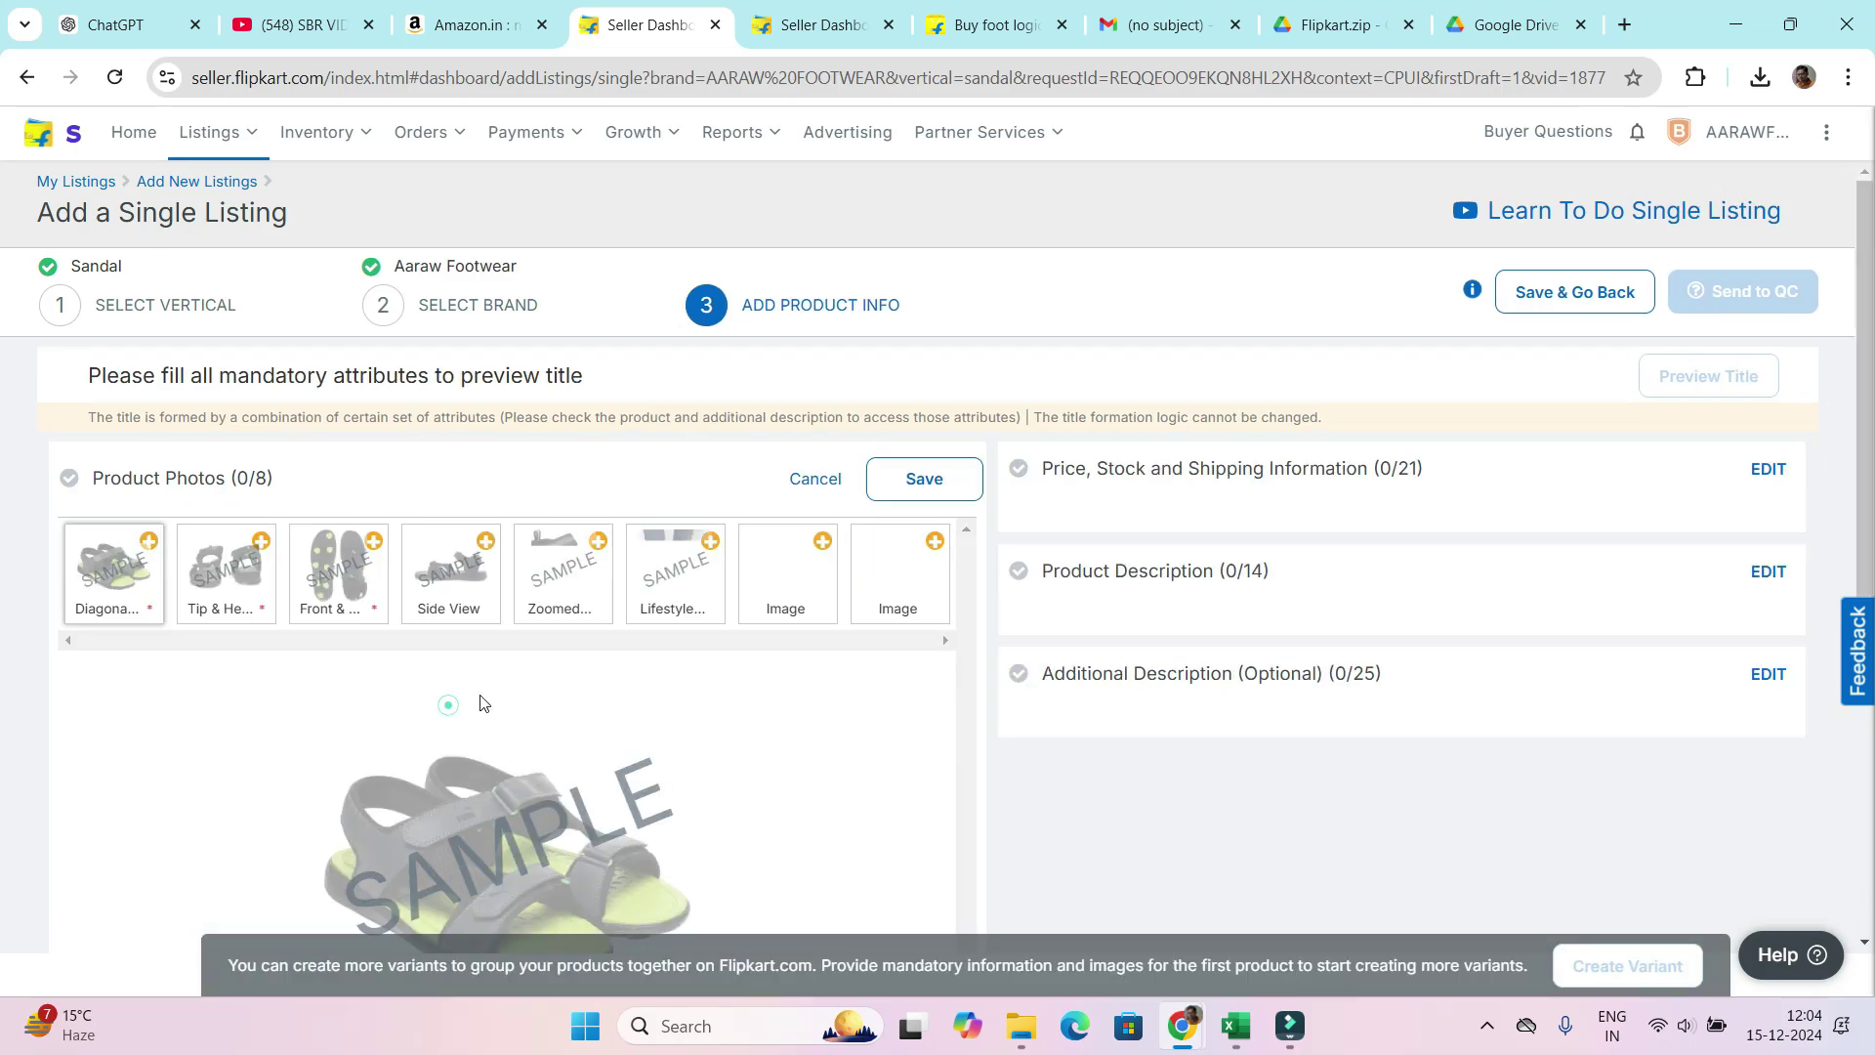
pyautogui.moveTo(140, 593)
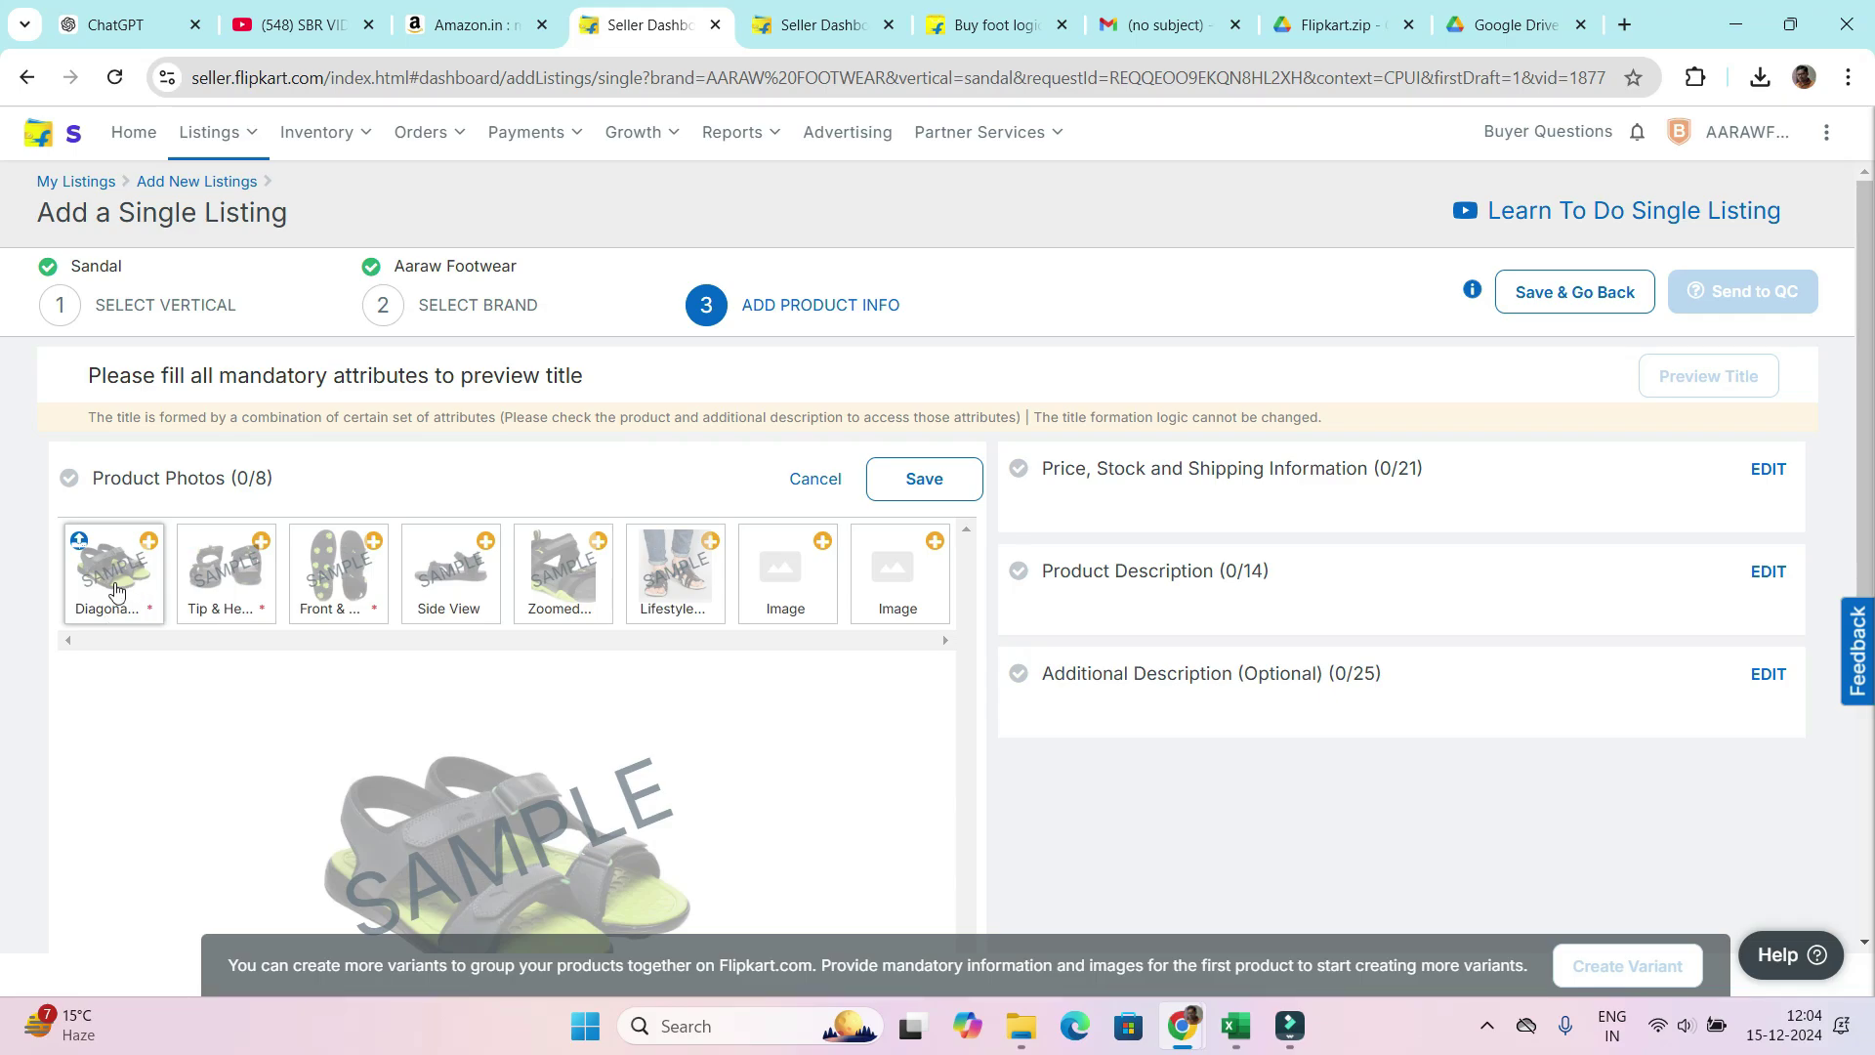
pyautogui.moveTo(209, 603)
pyautogui.click(82, 545)
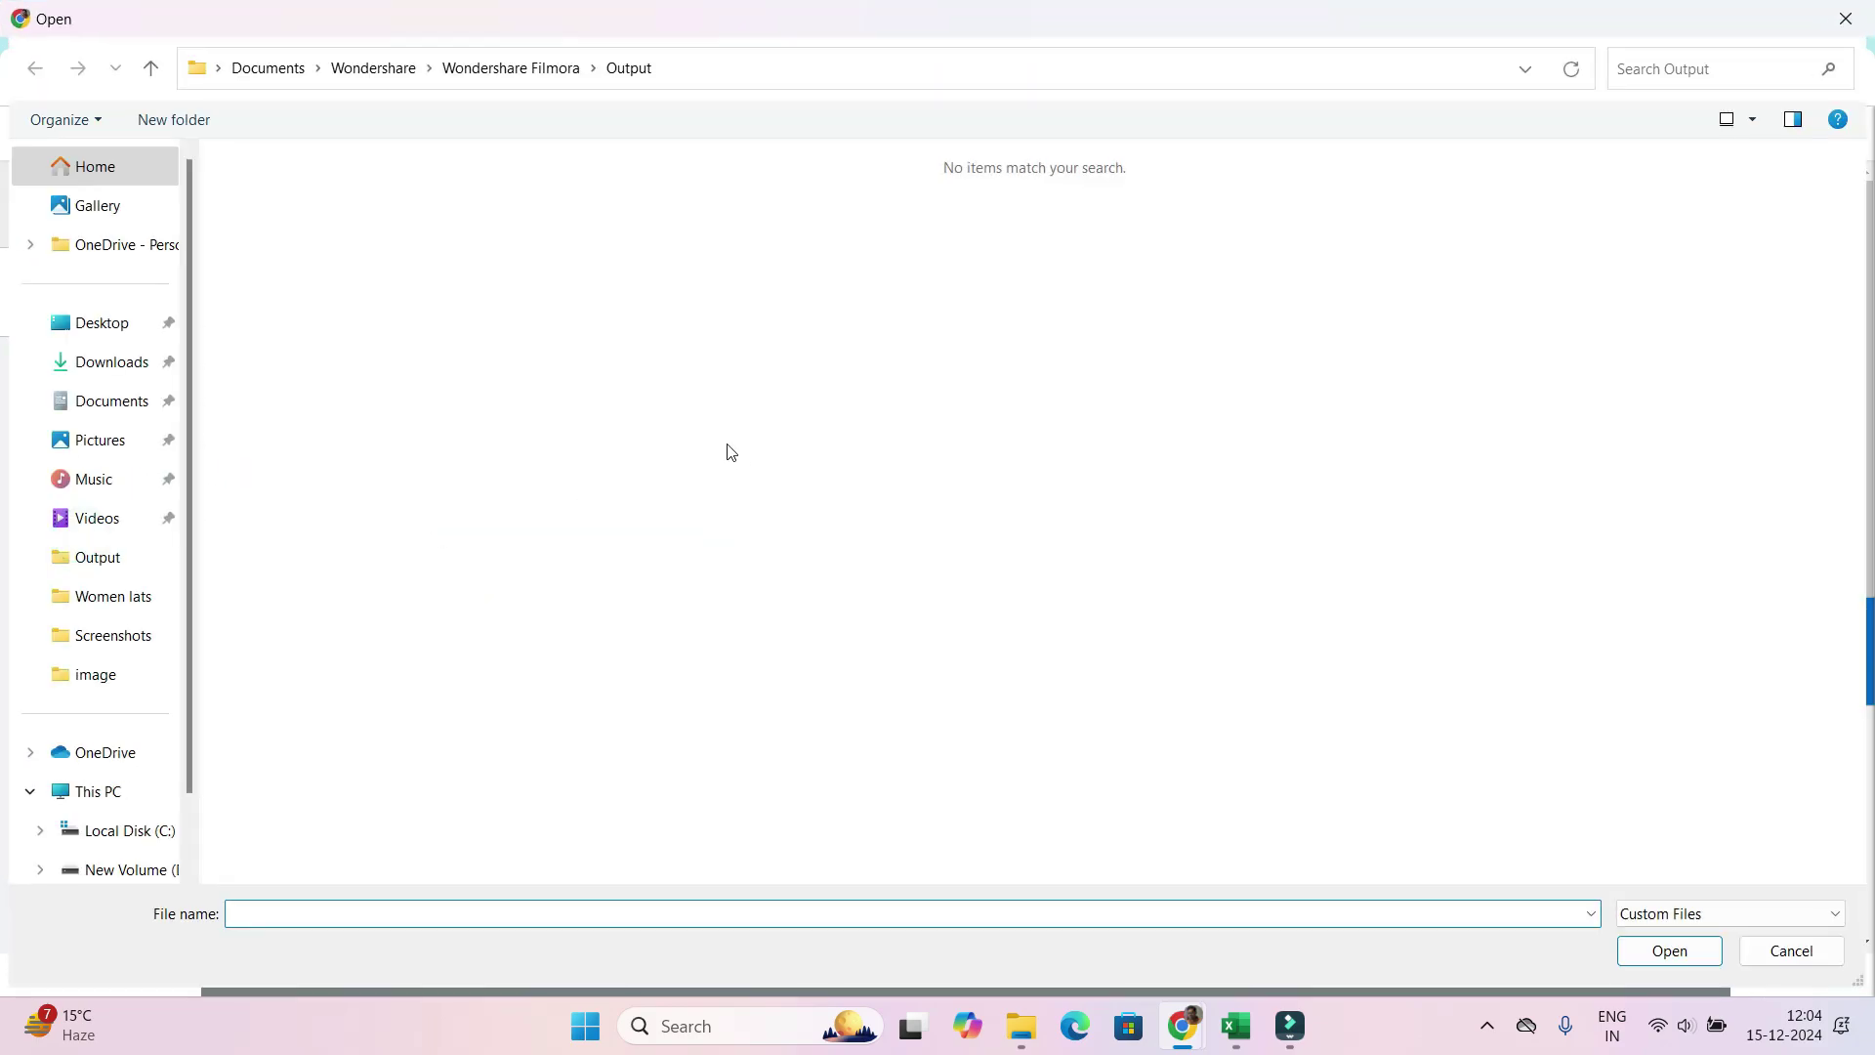
pyautogui.click(94, 364)
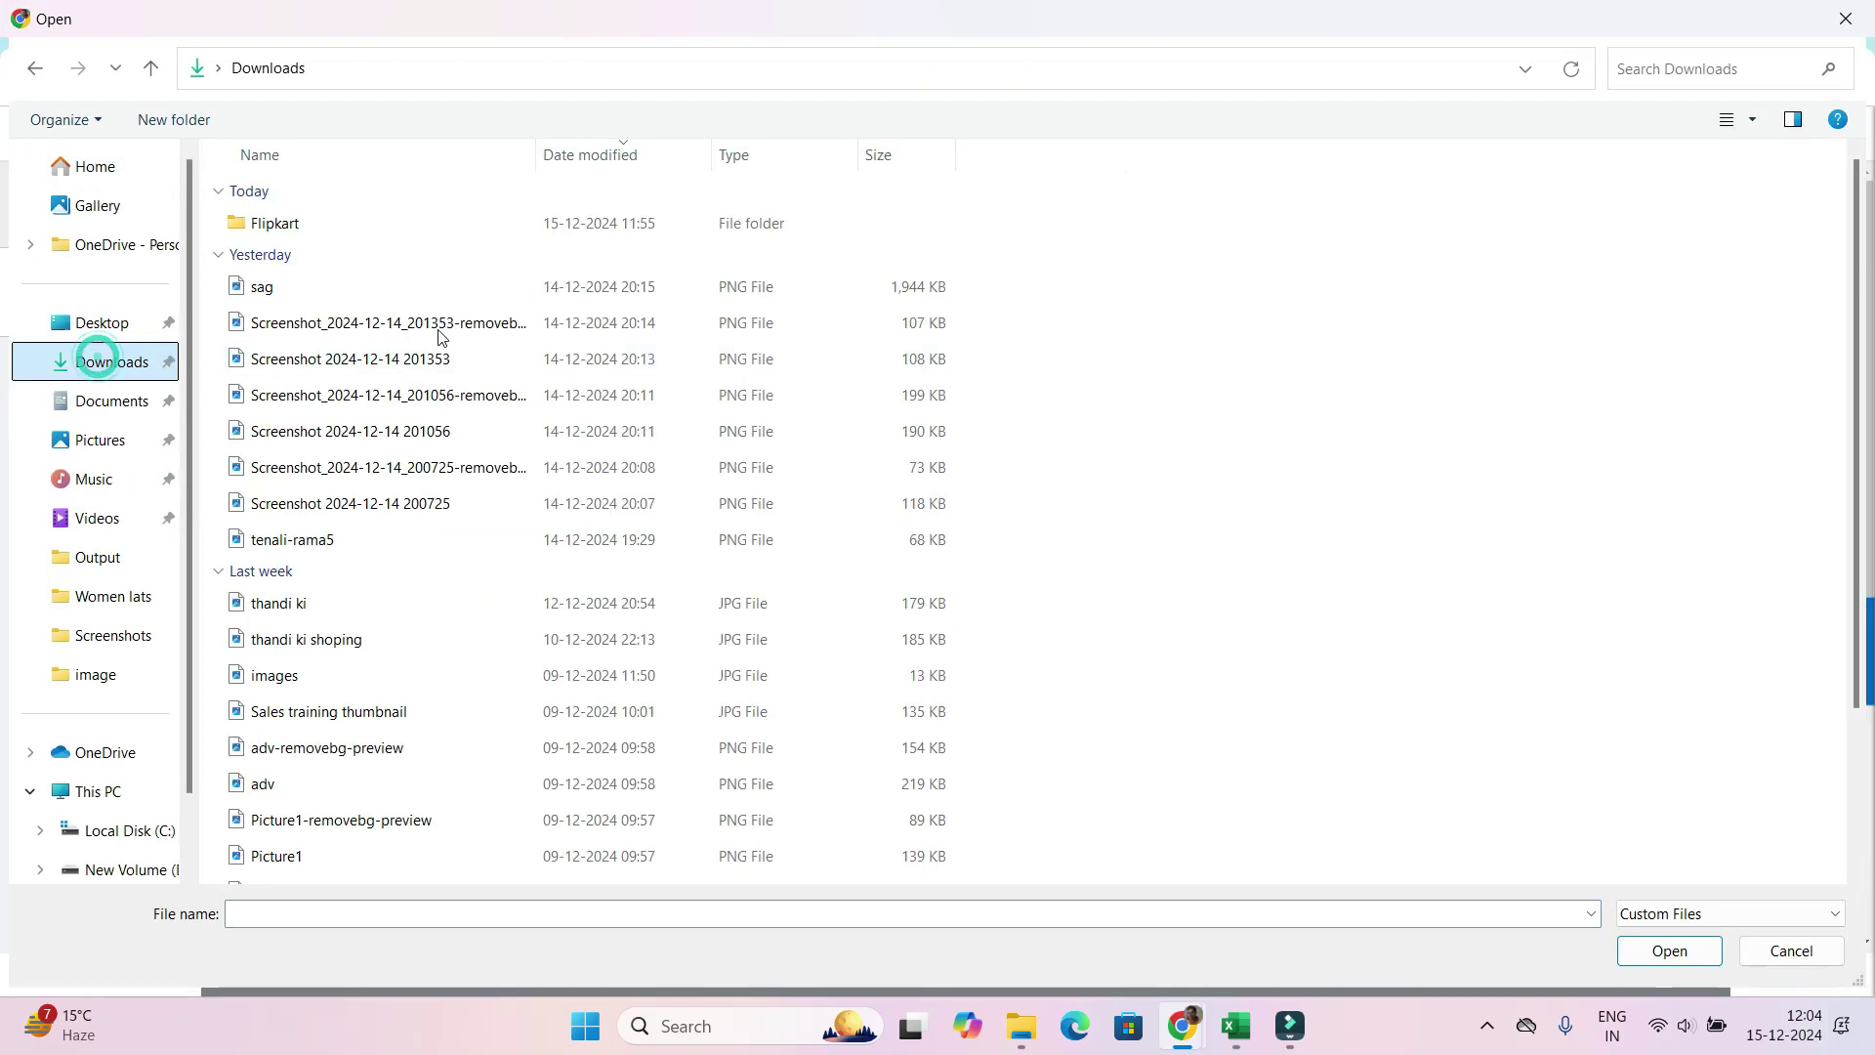
pyautogui.doubleClick(261, 227)
pyautogui.doubleClick(284, 238)
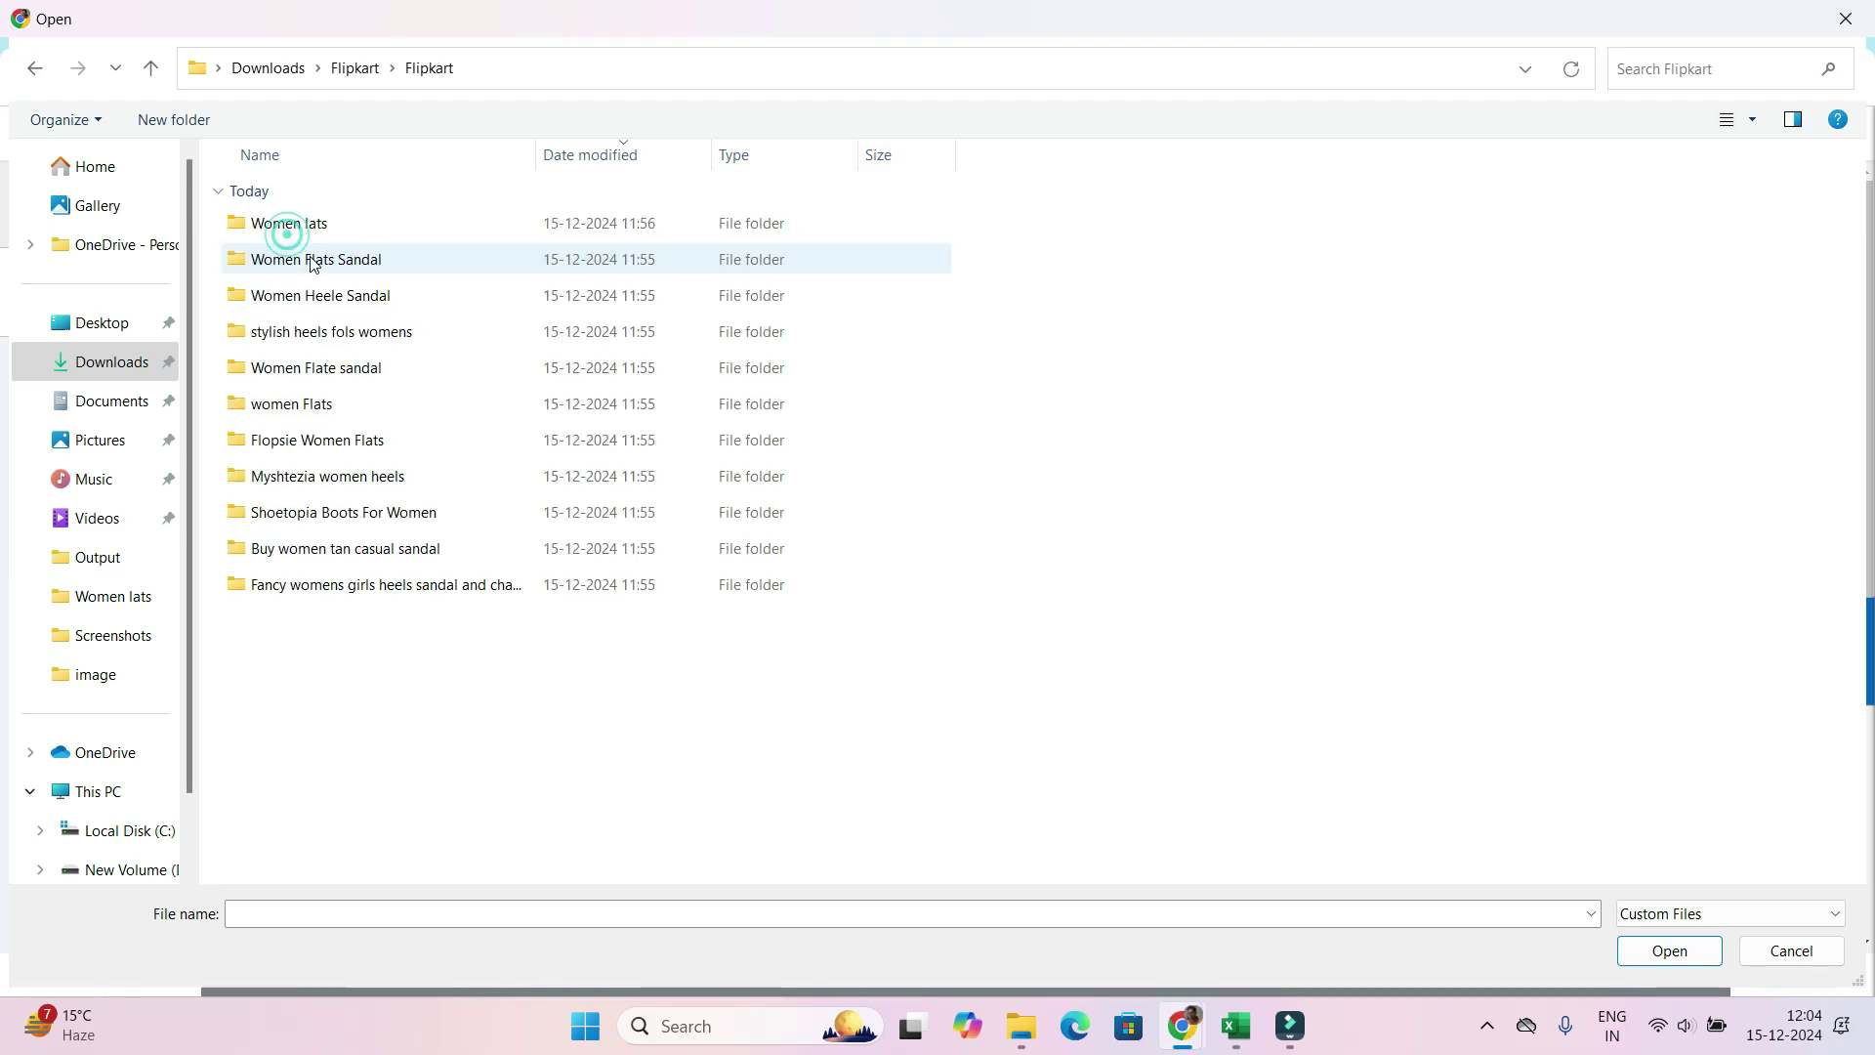
pyautogui.doubleClick(290, 234)
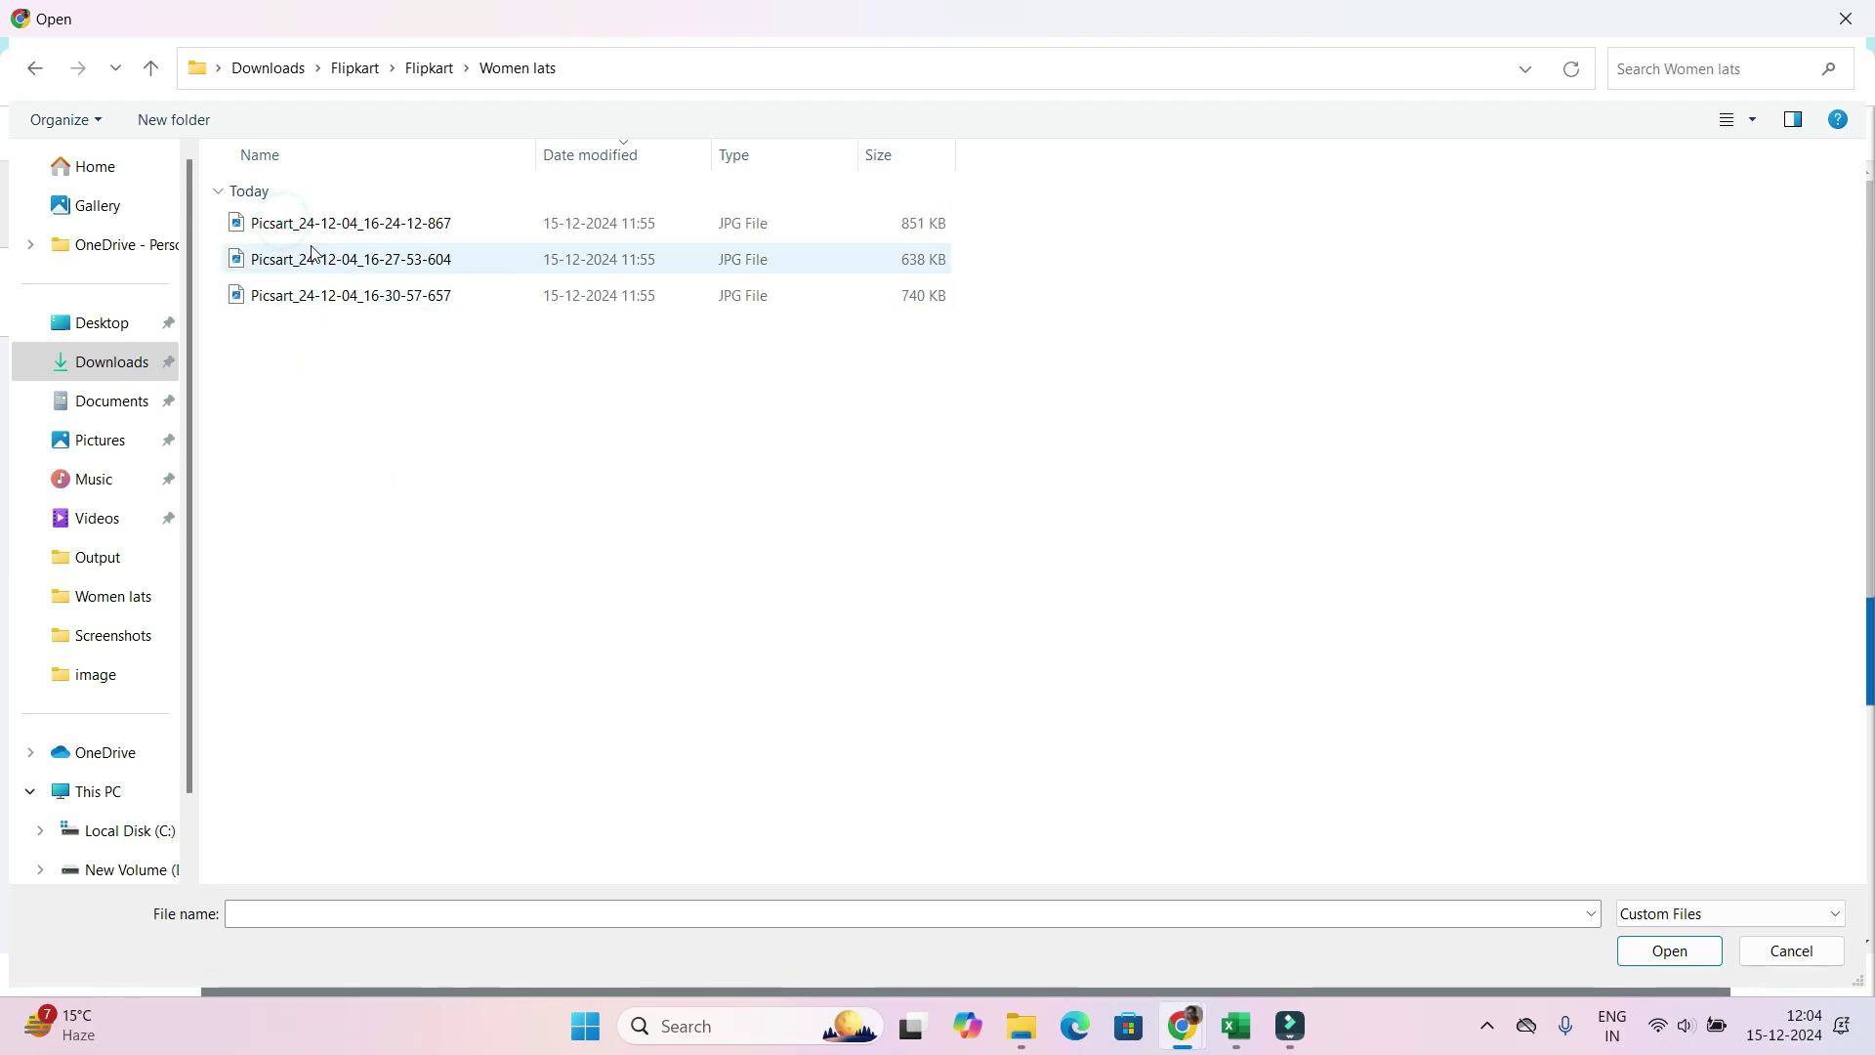
pyautogui.click(33, 69)
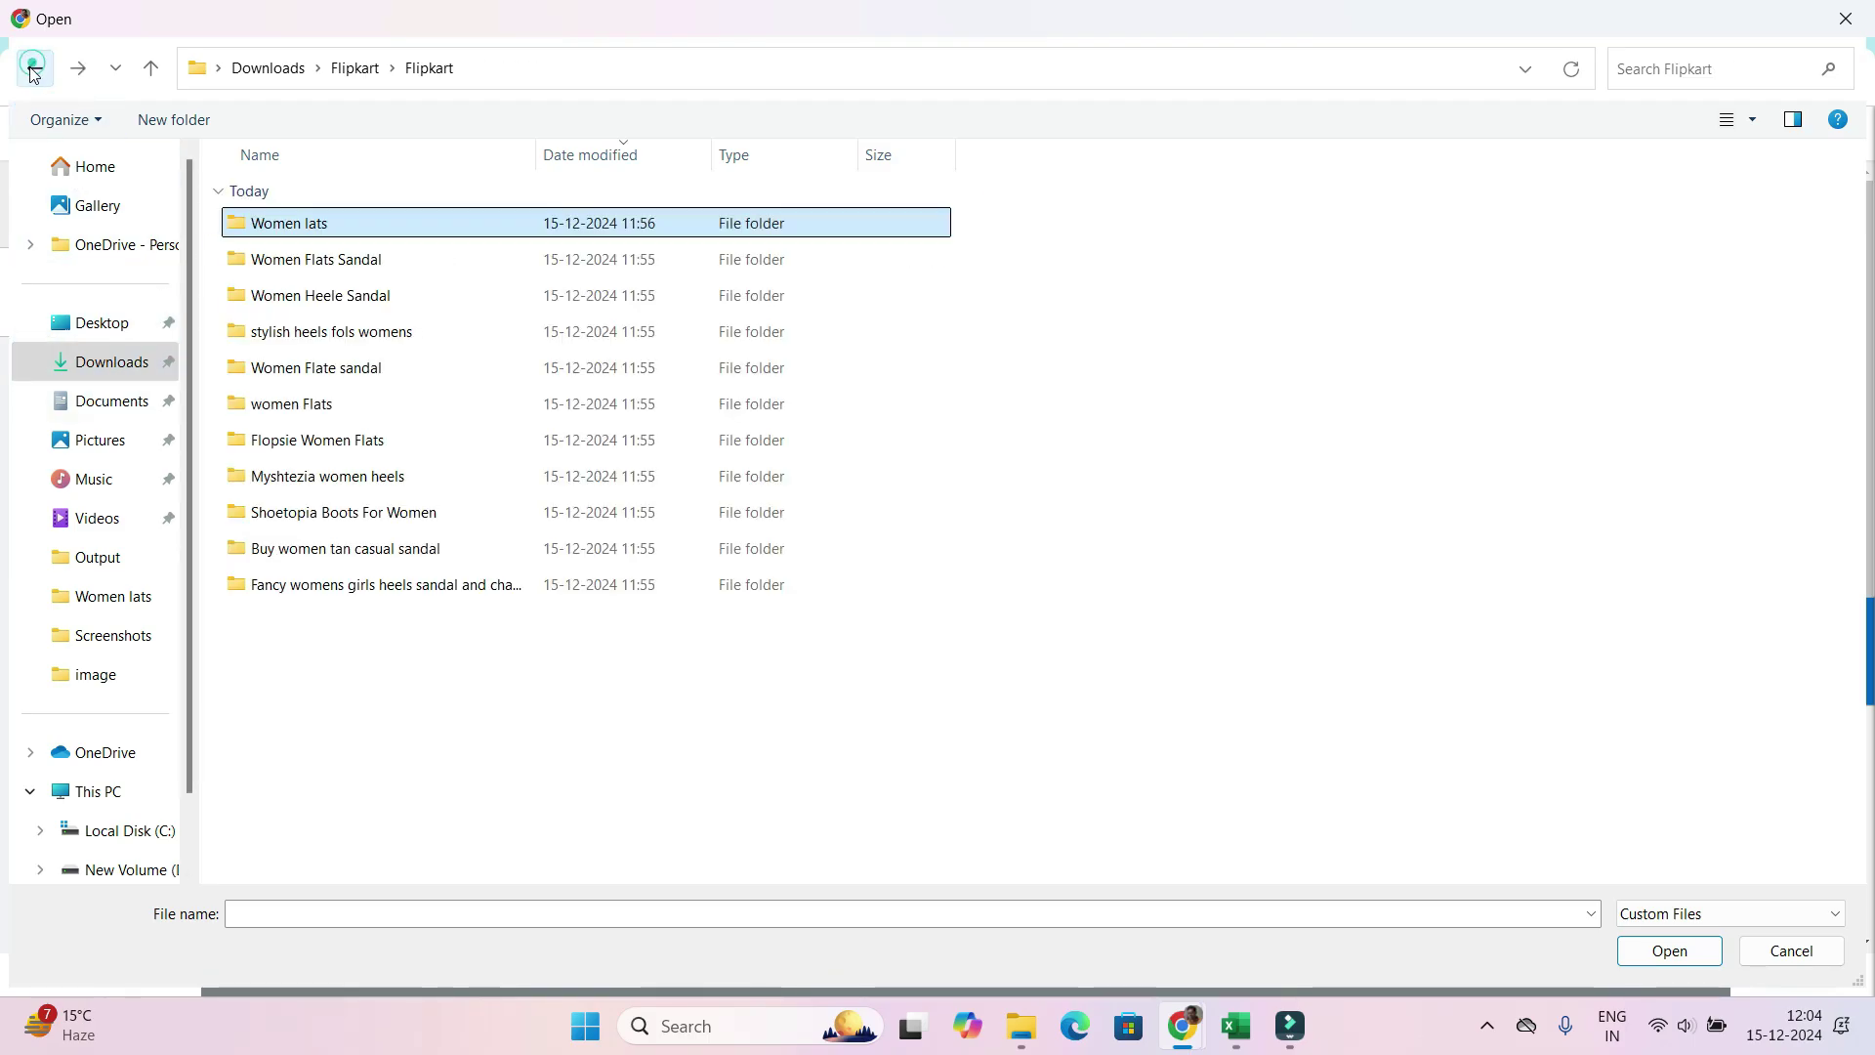
pyautogui.doubleClick(328, 274)
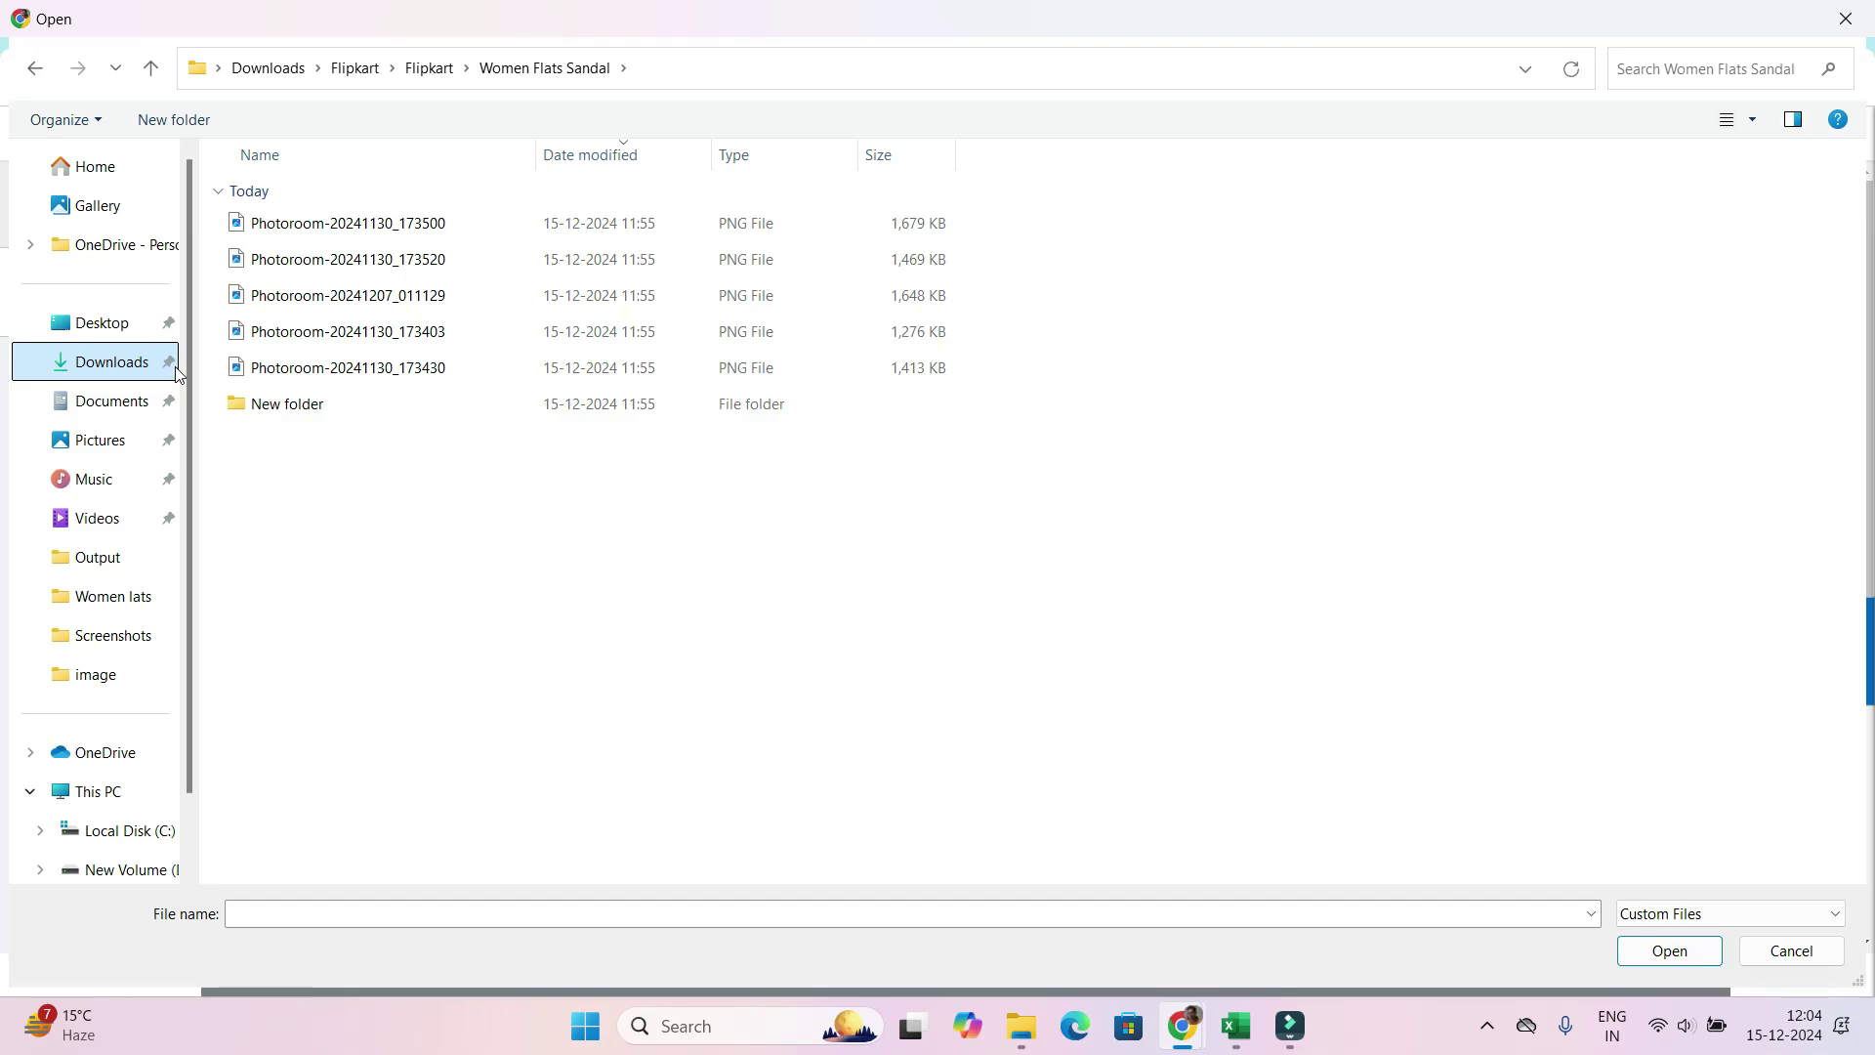
pyautogui.click(1846, 19)
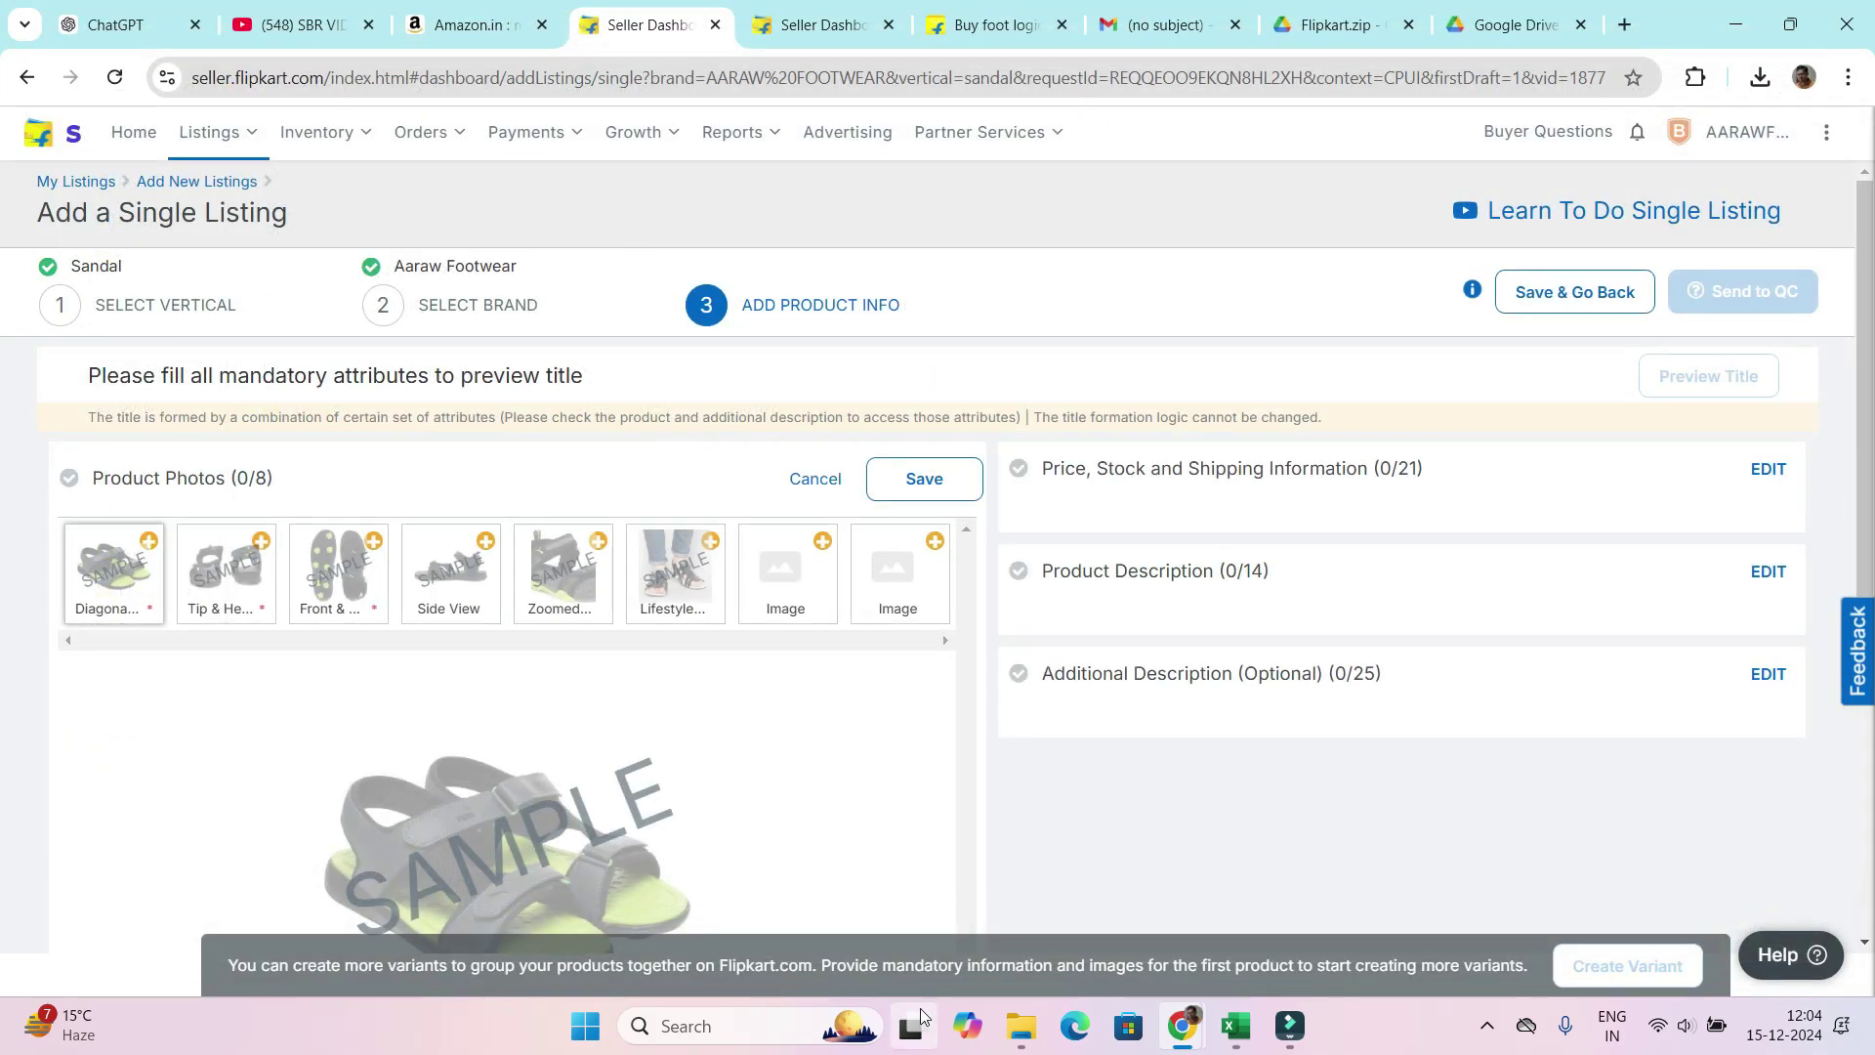
# - Check the sandal image files in File Explorer under Downloads, Flipkart, Flipkart, Women lats
pyautogui.moveTo(1022, 1021)
pyautogui.click(1126, 922)
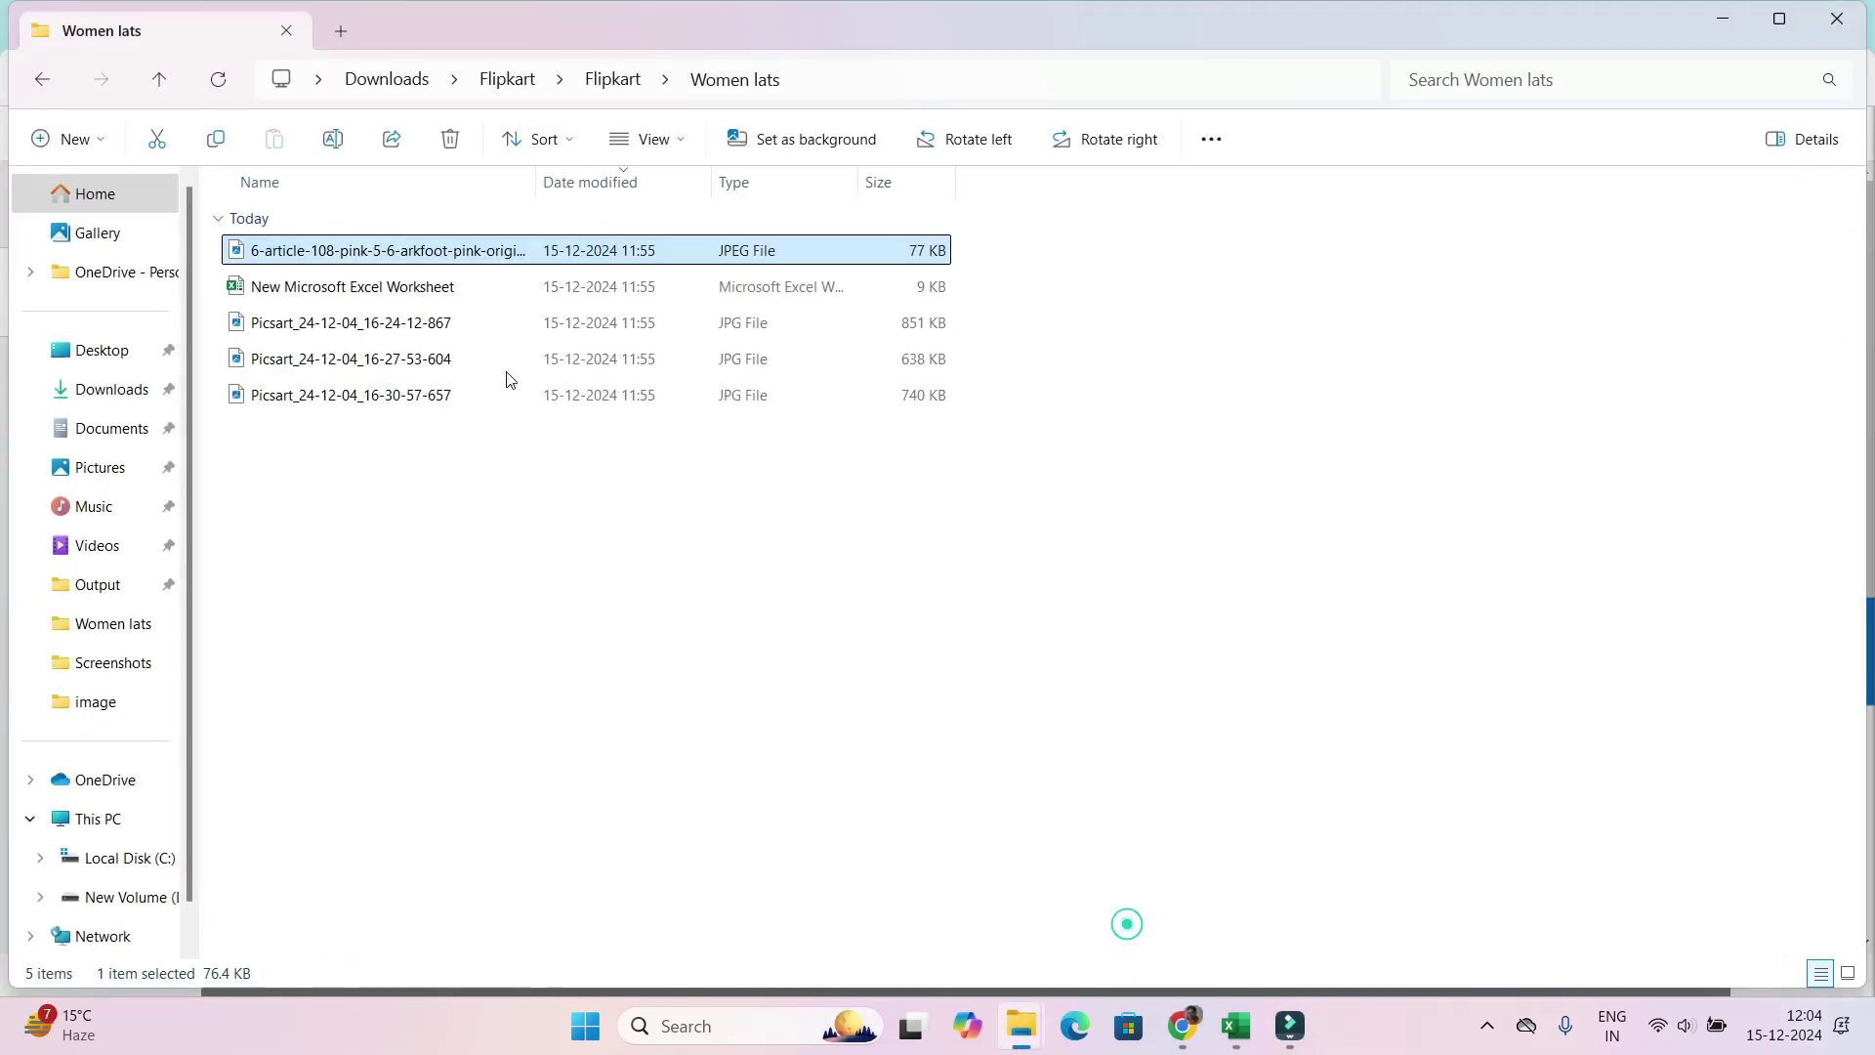
pyautogui.click(105, 387)
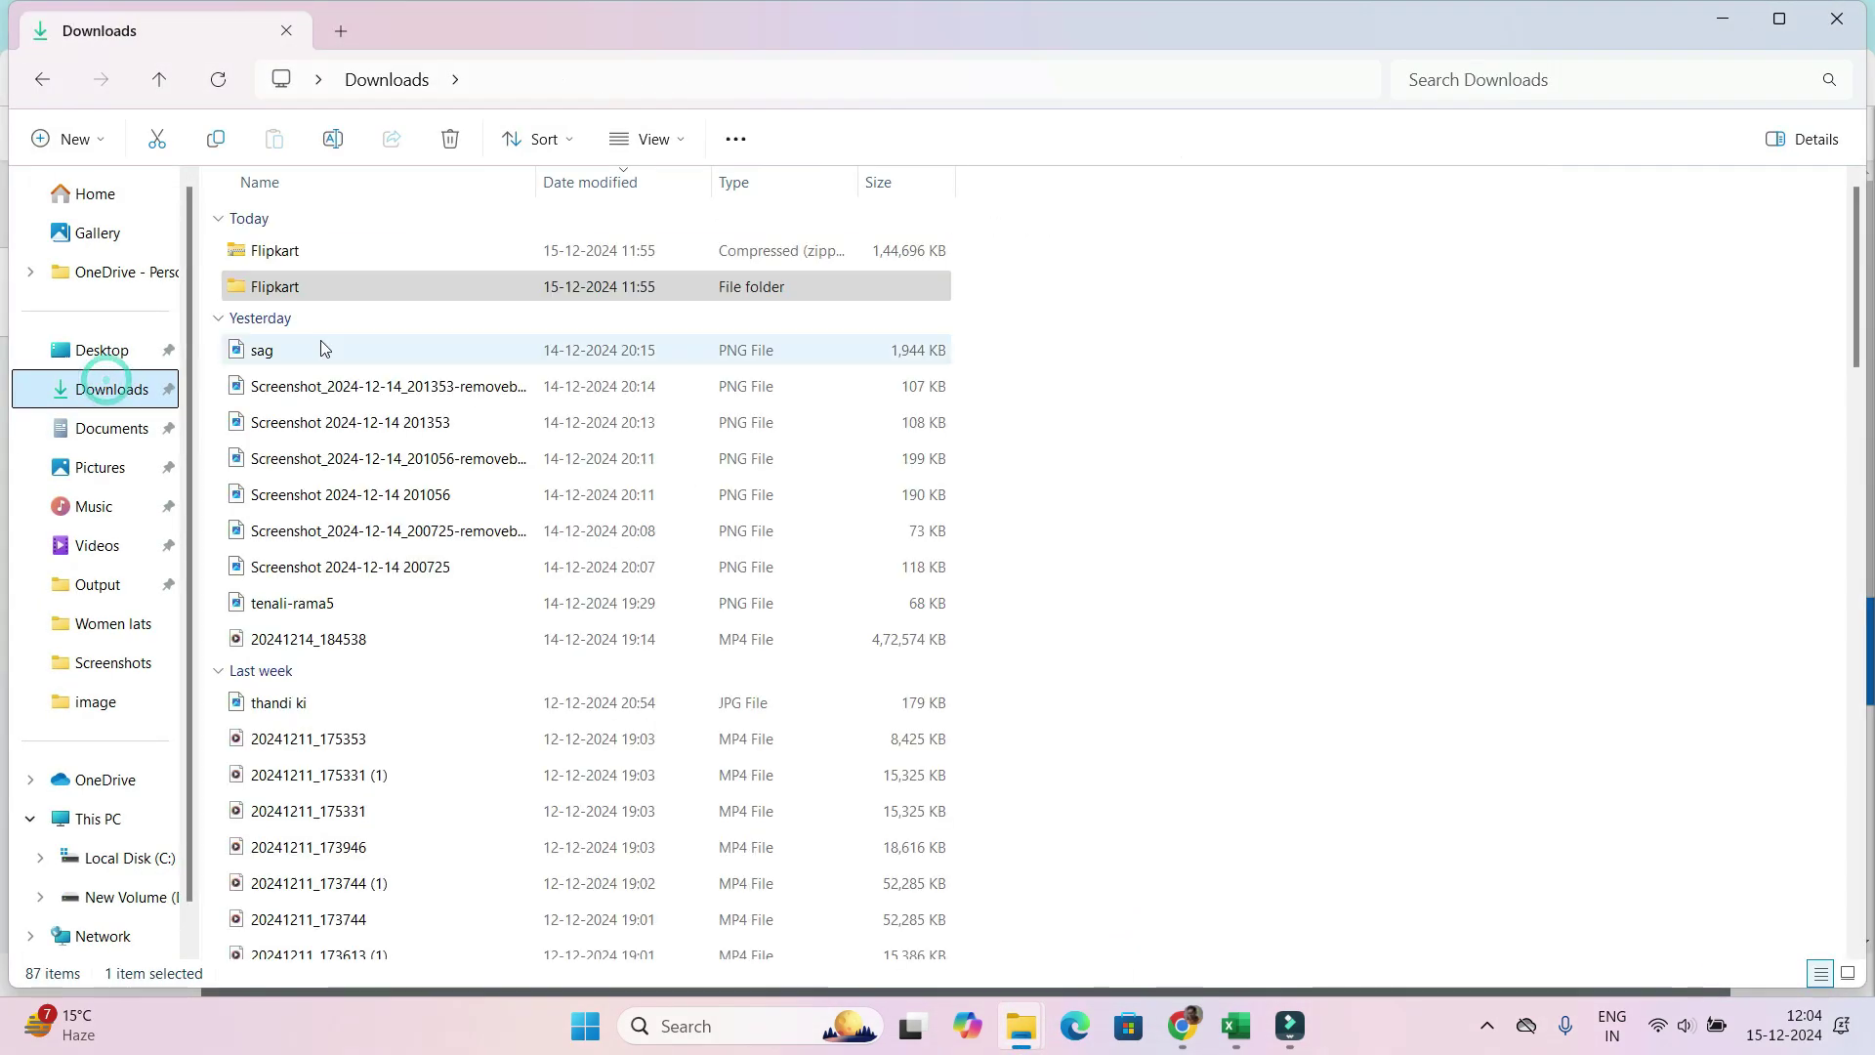
pyautogui.doubleClick(274, 286)
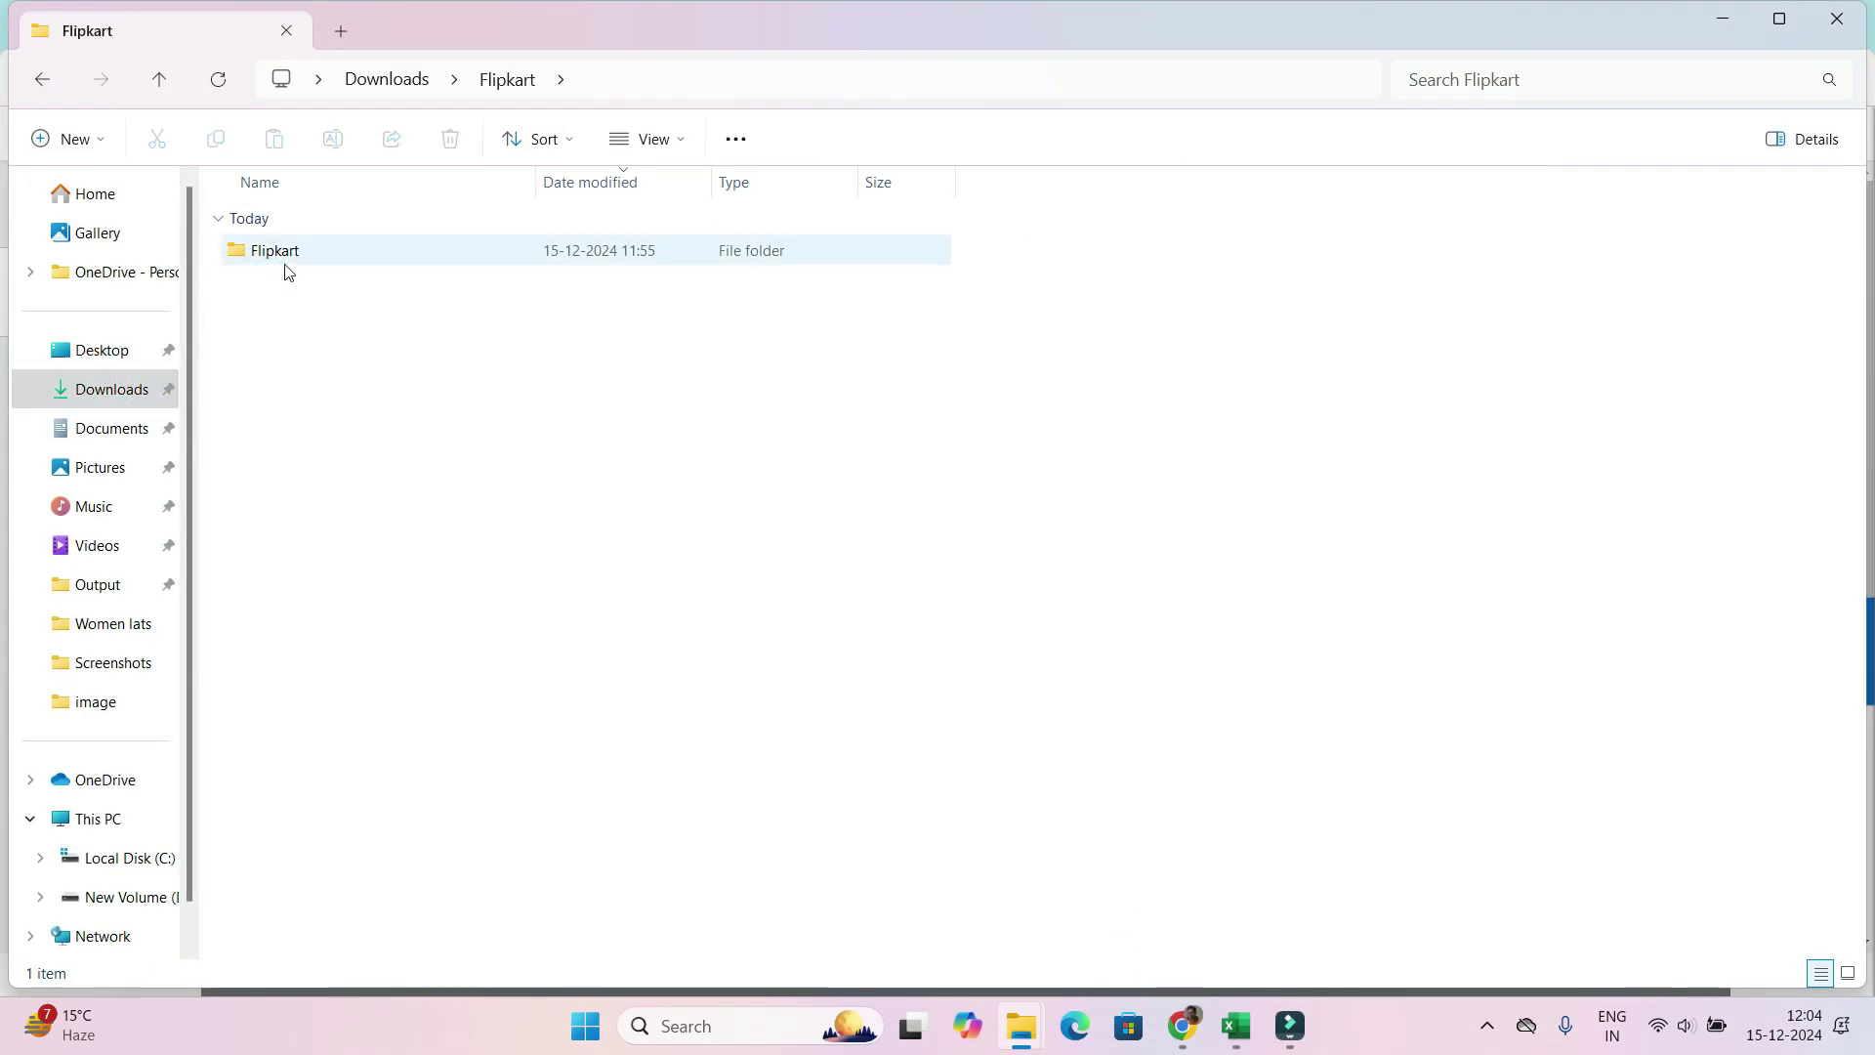
pyautogui.doubleClick(284, 254)
pyautogui.doubleClick(278, 256)
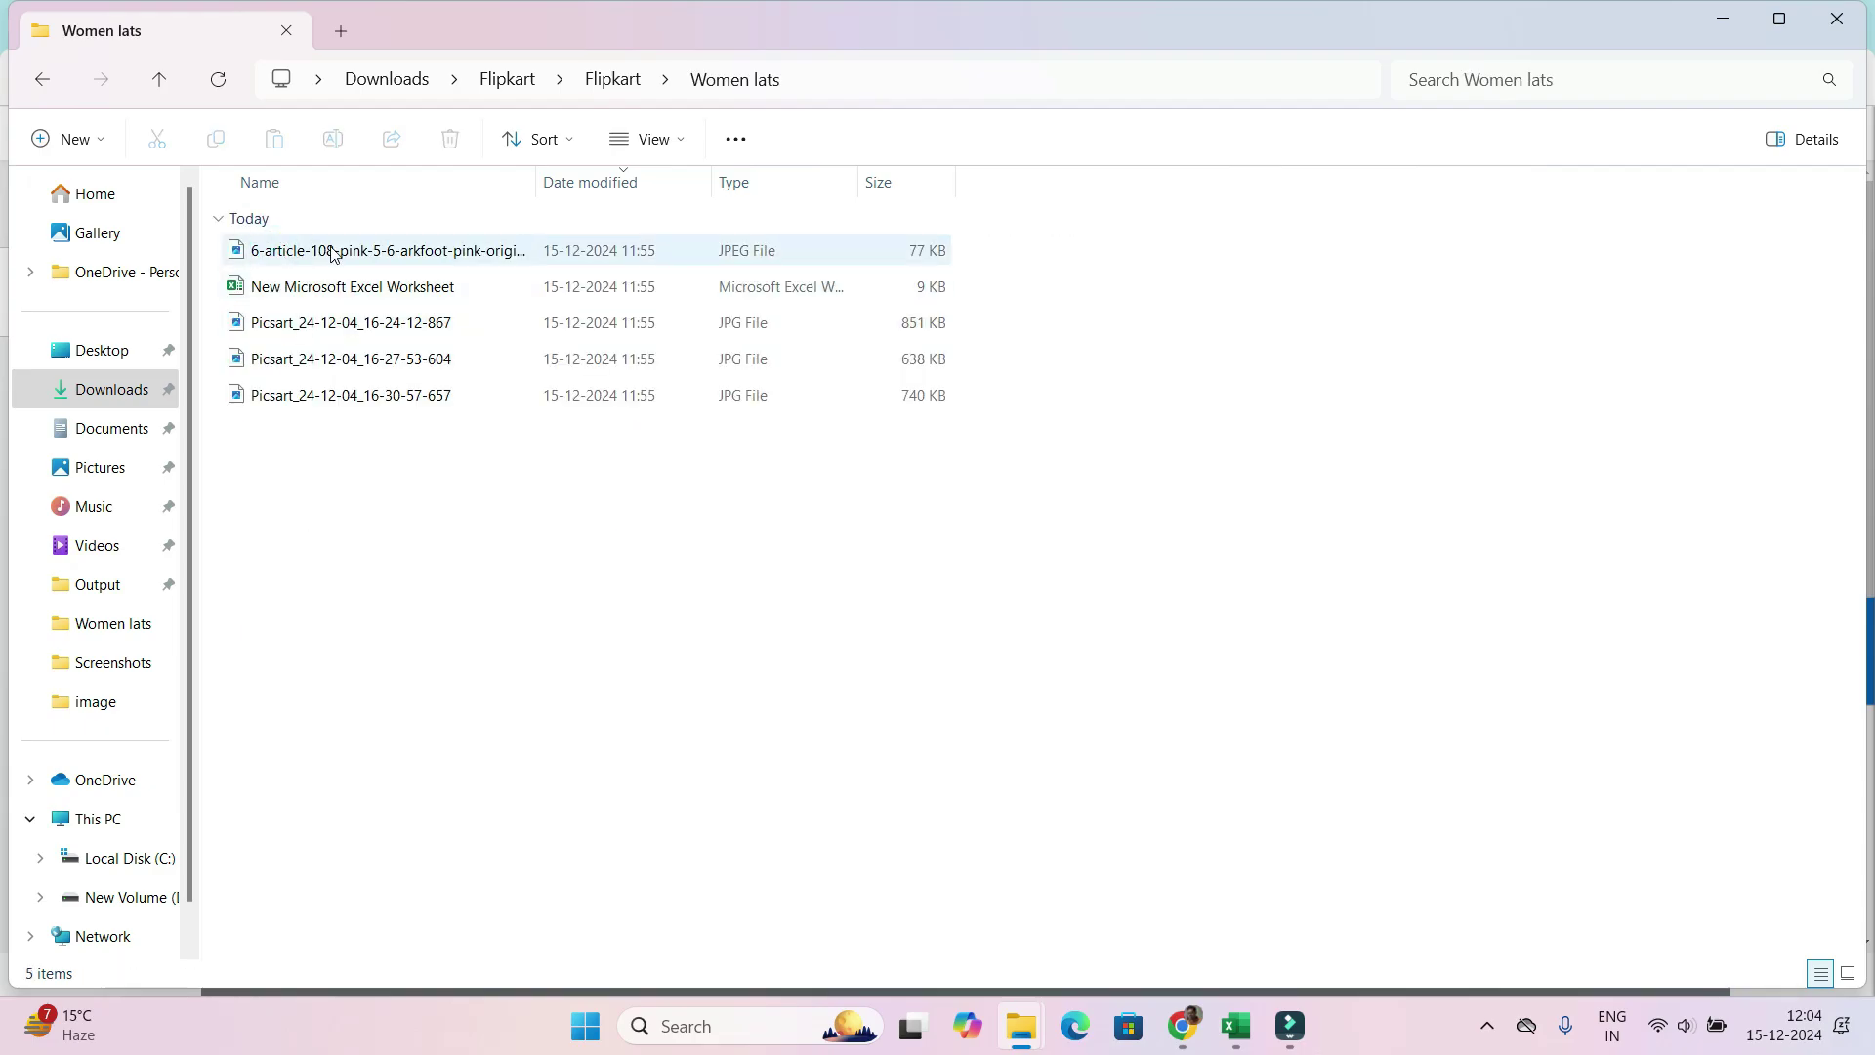
pyautogui.click(1723, 19)
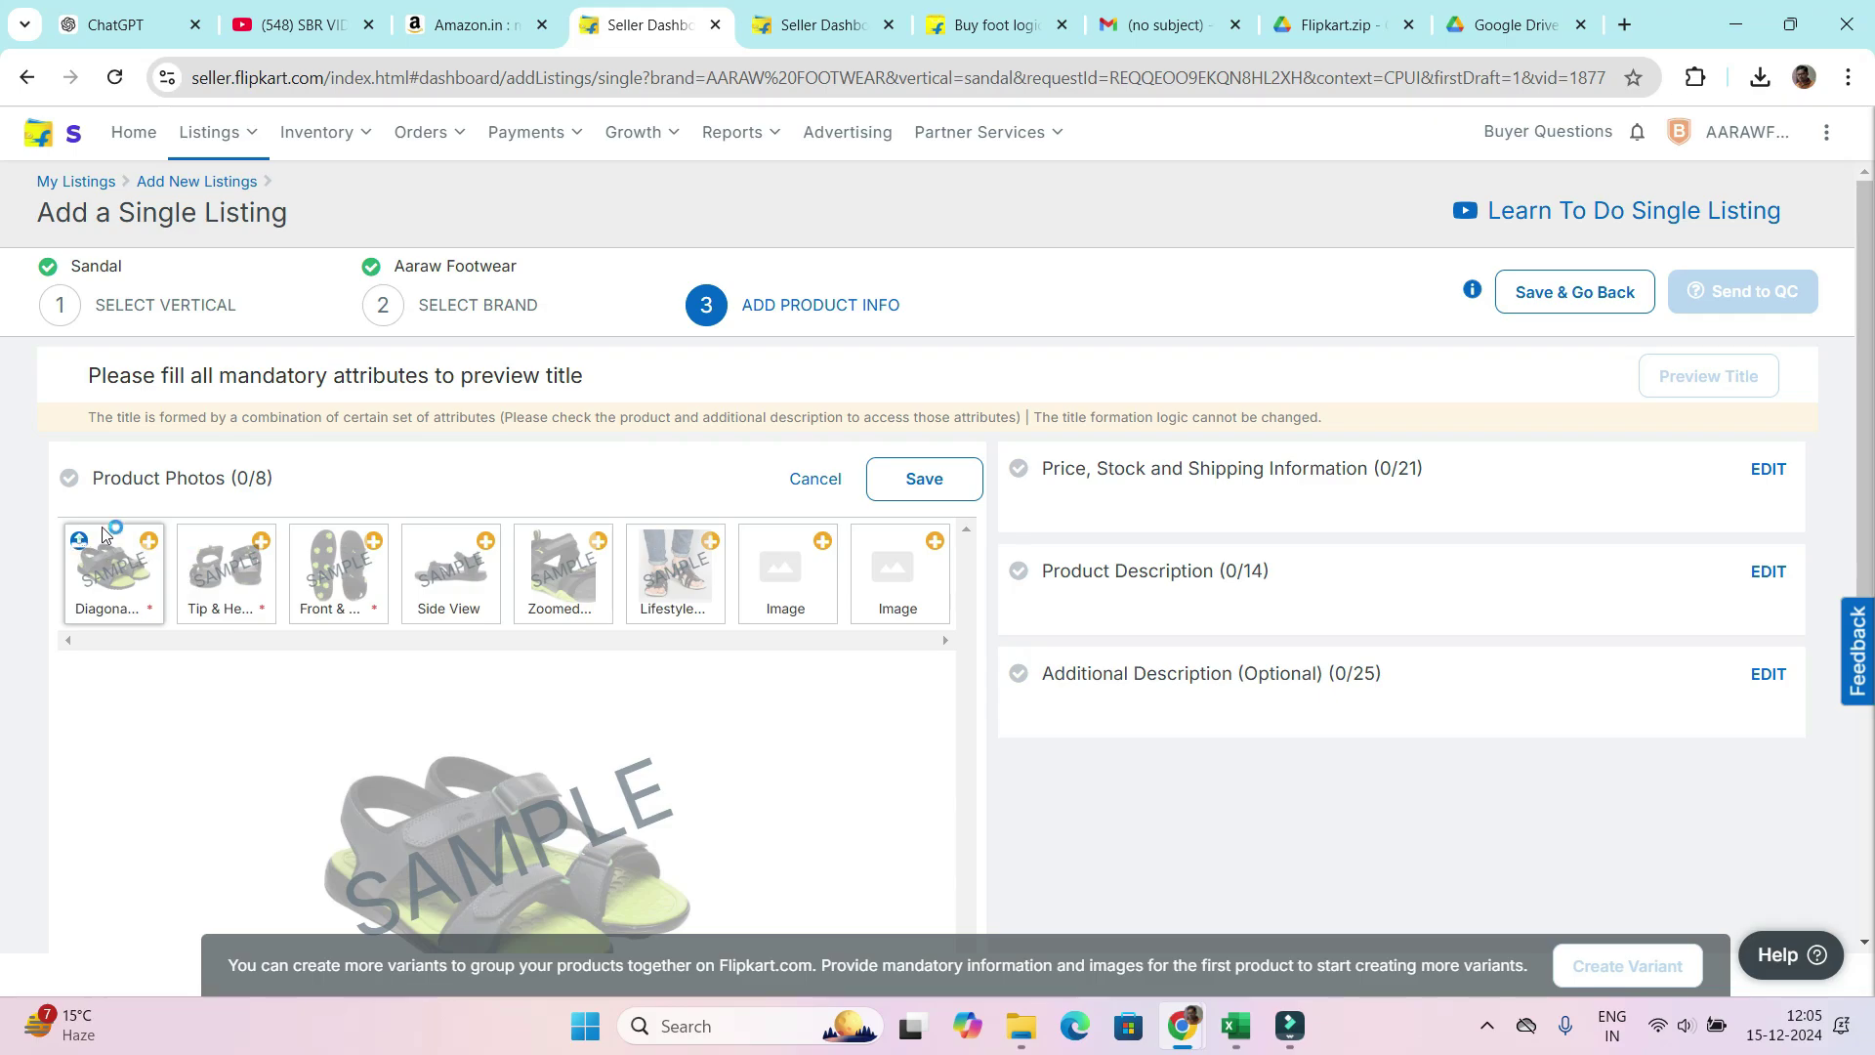
# - Upload Picsart_24-12-04_16-24-12-867 from Downloads, Flipkart, Flipkart, Women lats as the diagonal view product photo
pyautogui.click(80, 537)
pyautogui.click(115, 362)
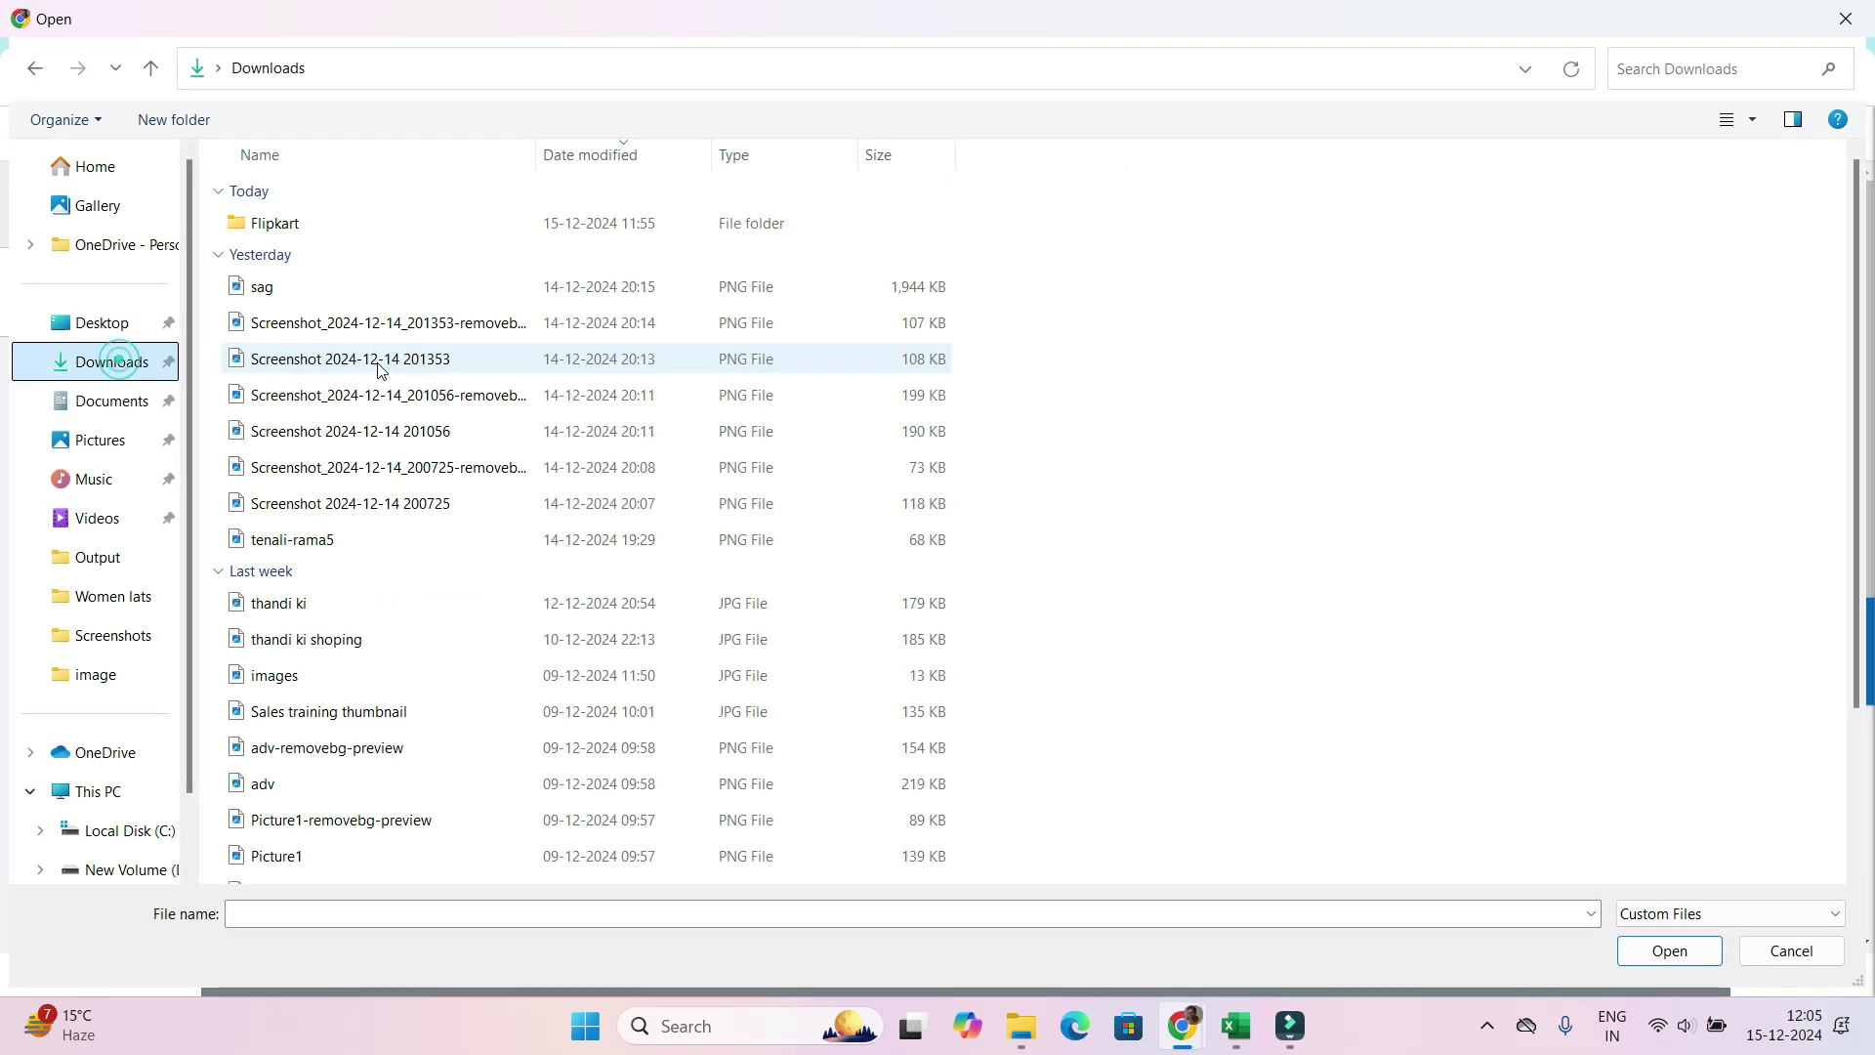
pyautogui.doubleClick(275, 223)
pyautogui.doubleClick(278, 224)
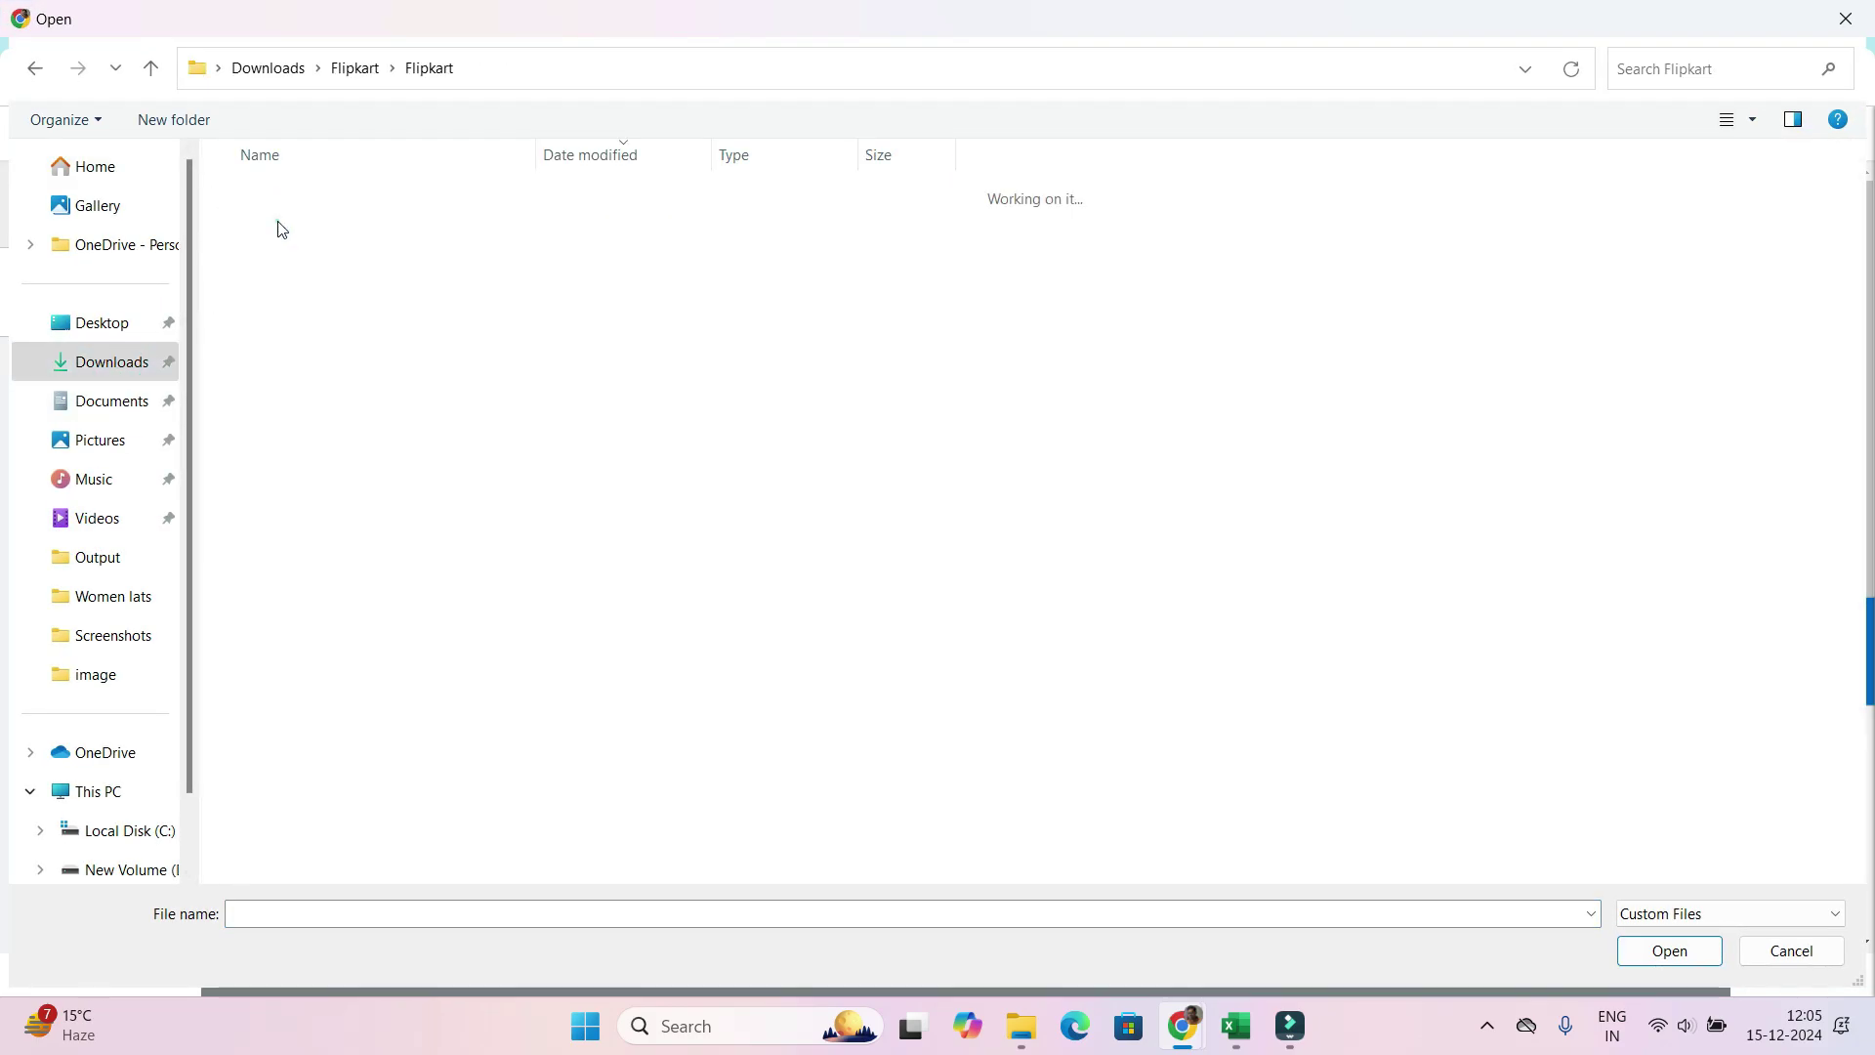
pyautogui.doubleClick(273, 219)
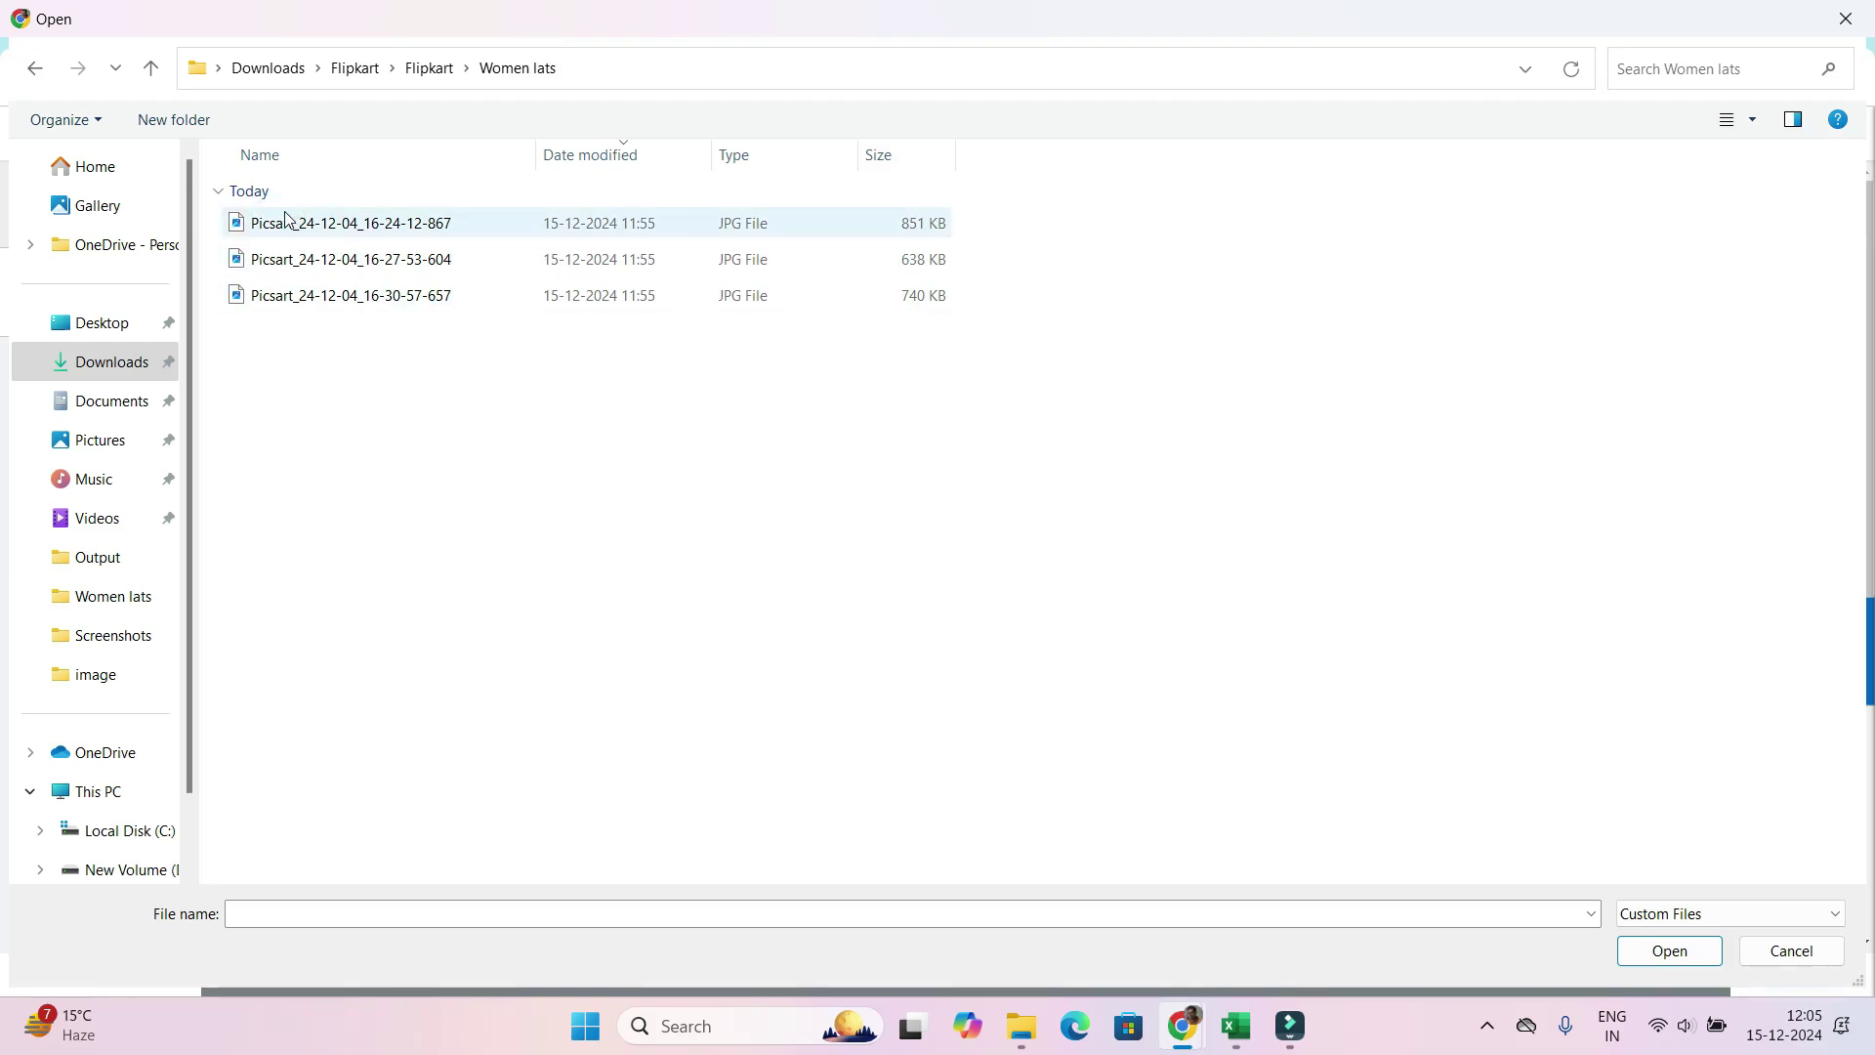
pyautogui.click(333, 232)
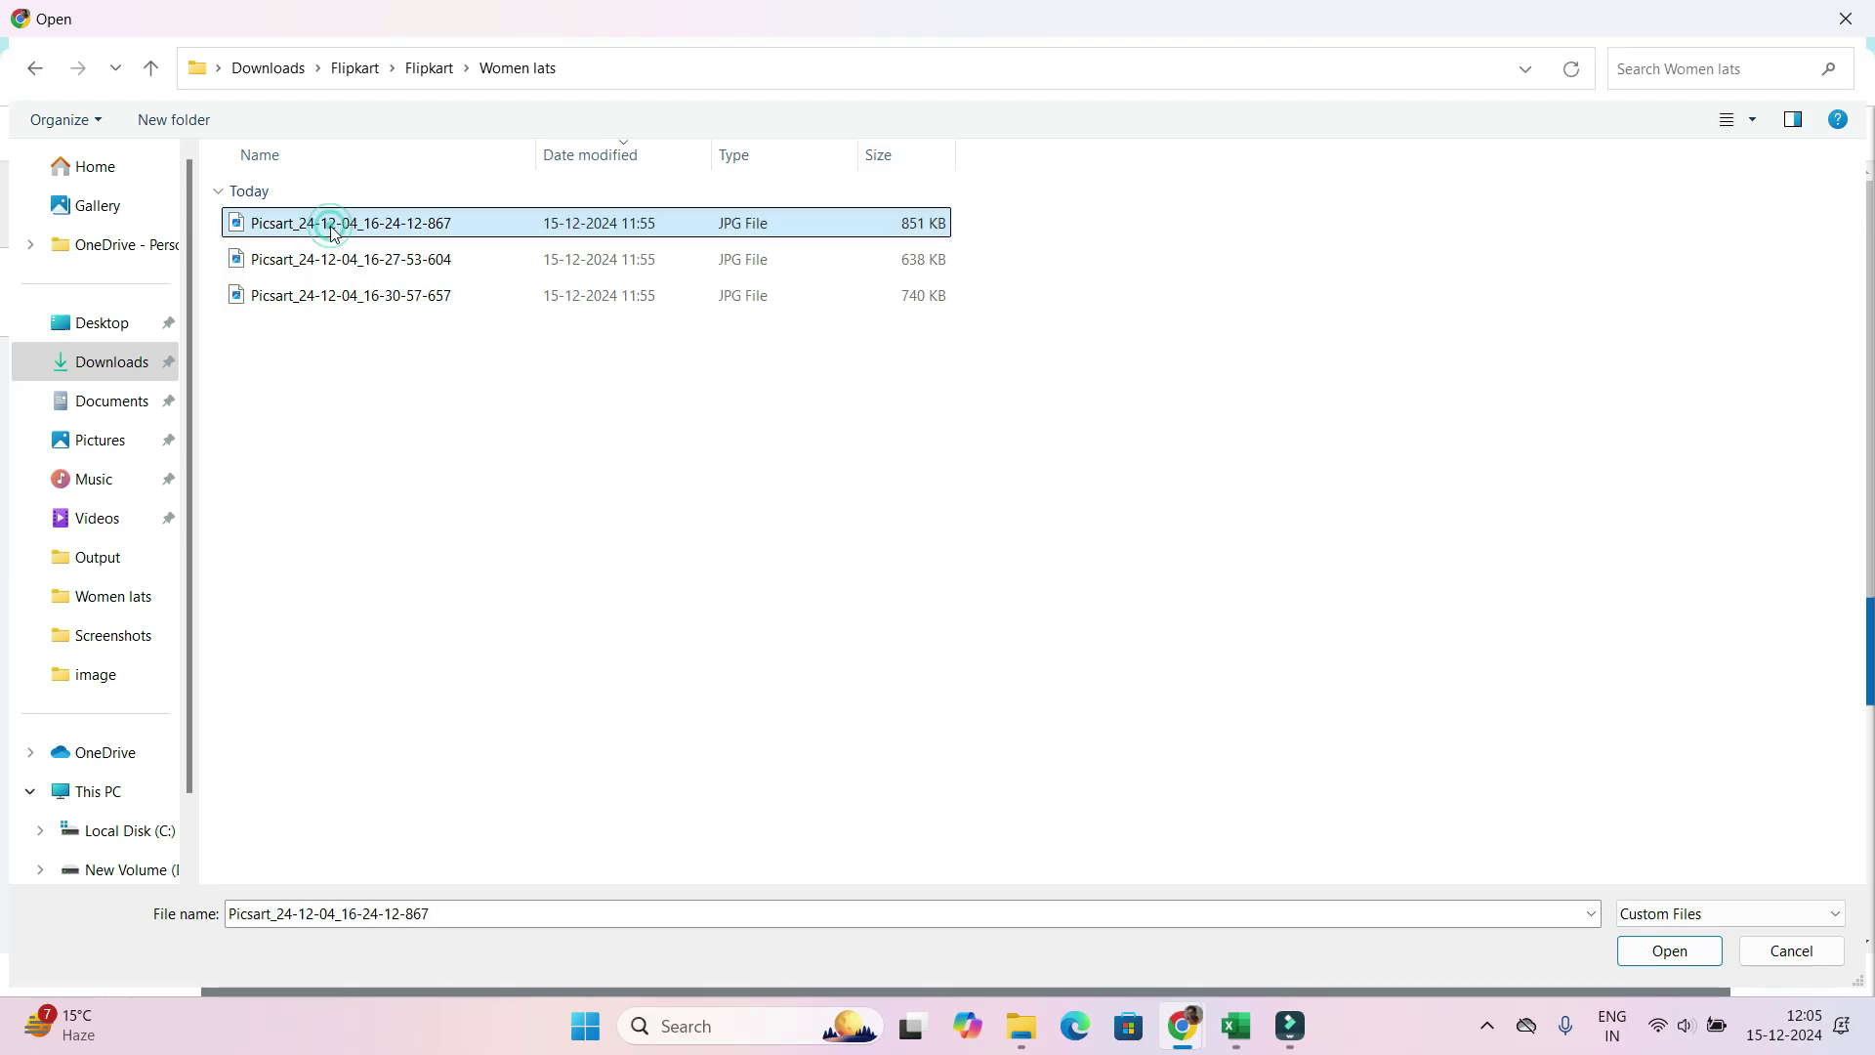
pyautogui.click(1703, 962)
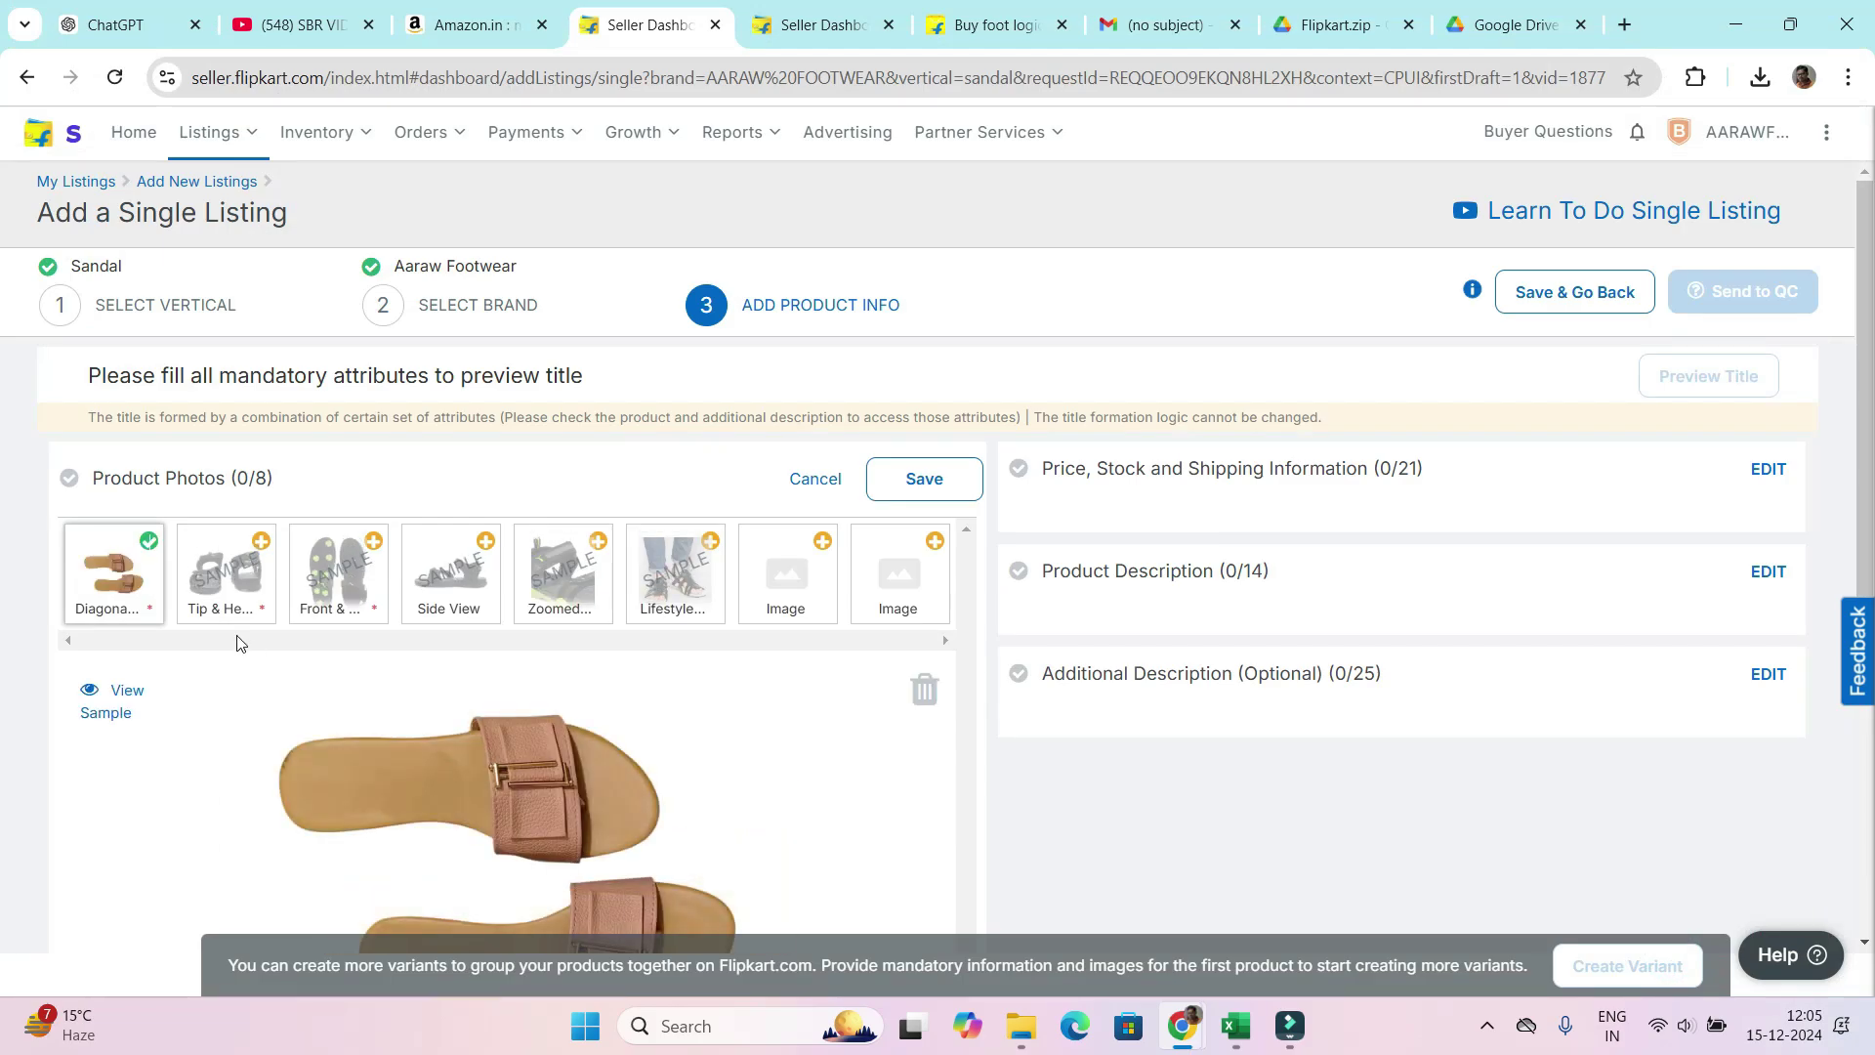
# - Remove the diagonal view photo and upload Picsart_24-12-04_16-27-53-604 in its place
pyautogui.moveTo(133, 552)
pyautogui.click(78, 544)
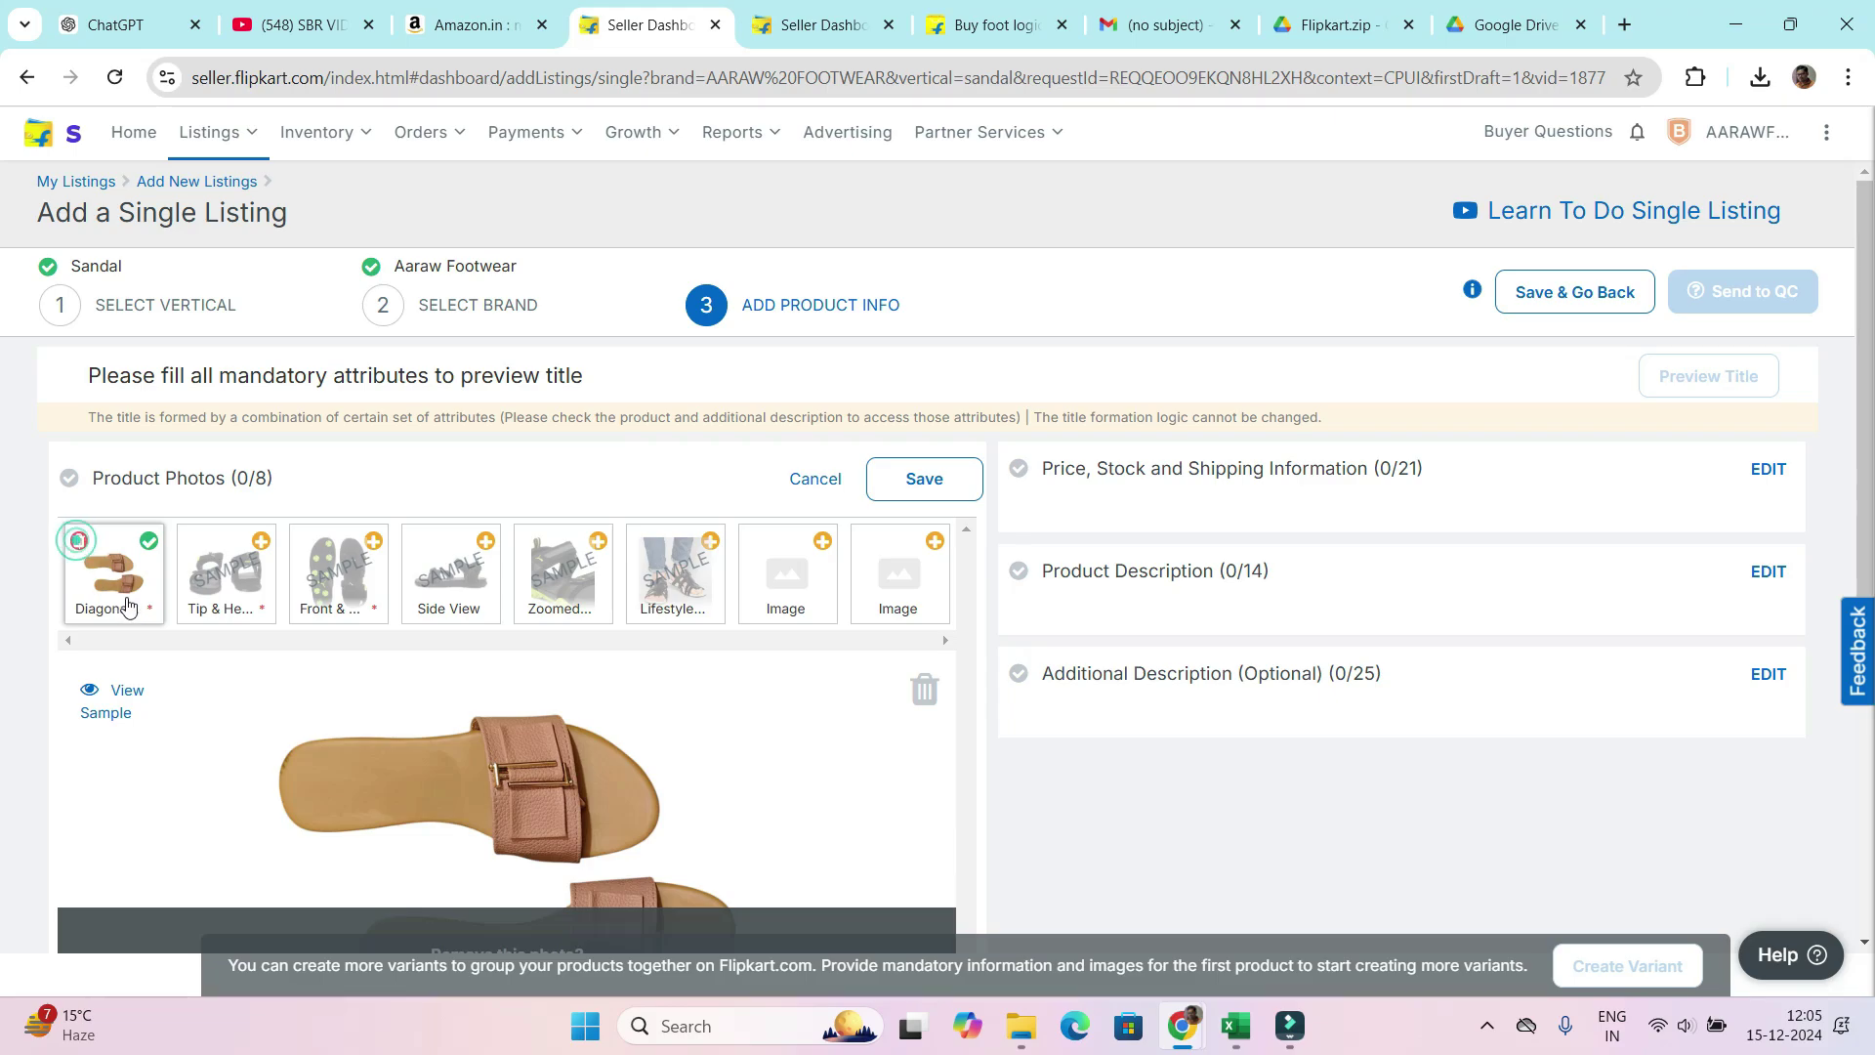
pyautogui.scroll(-1, 355, 707)
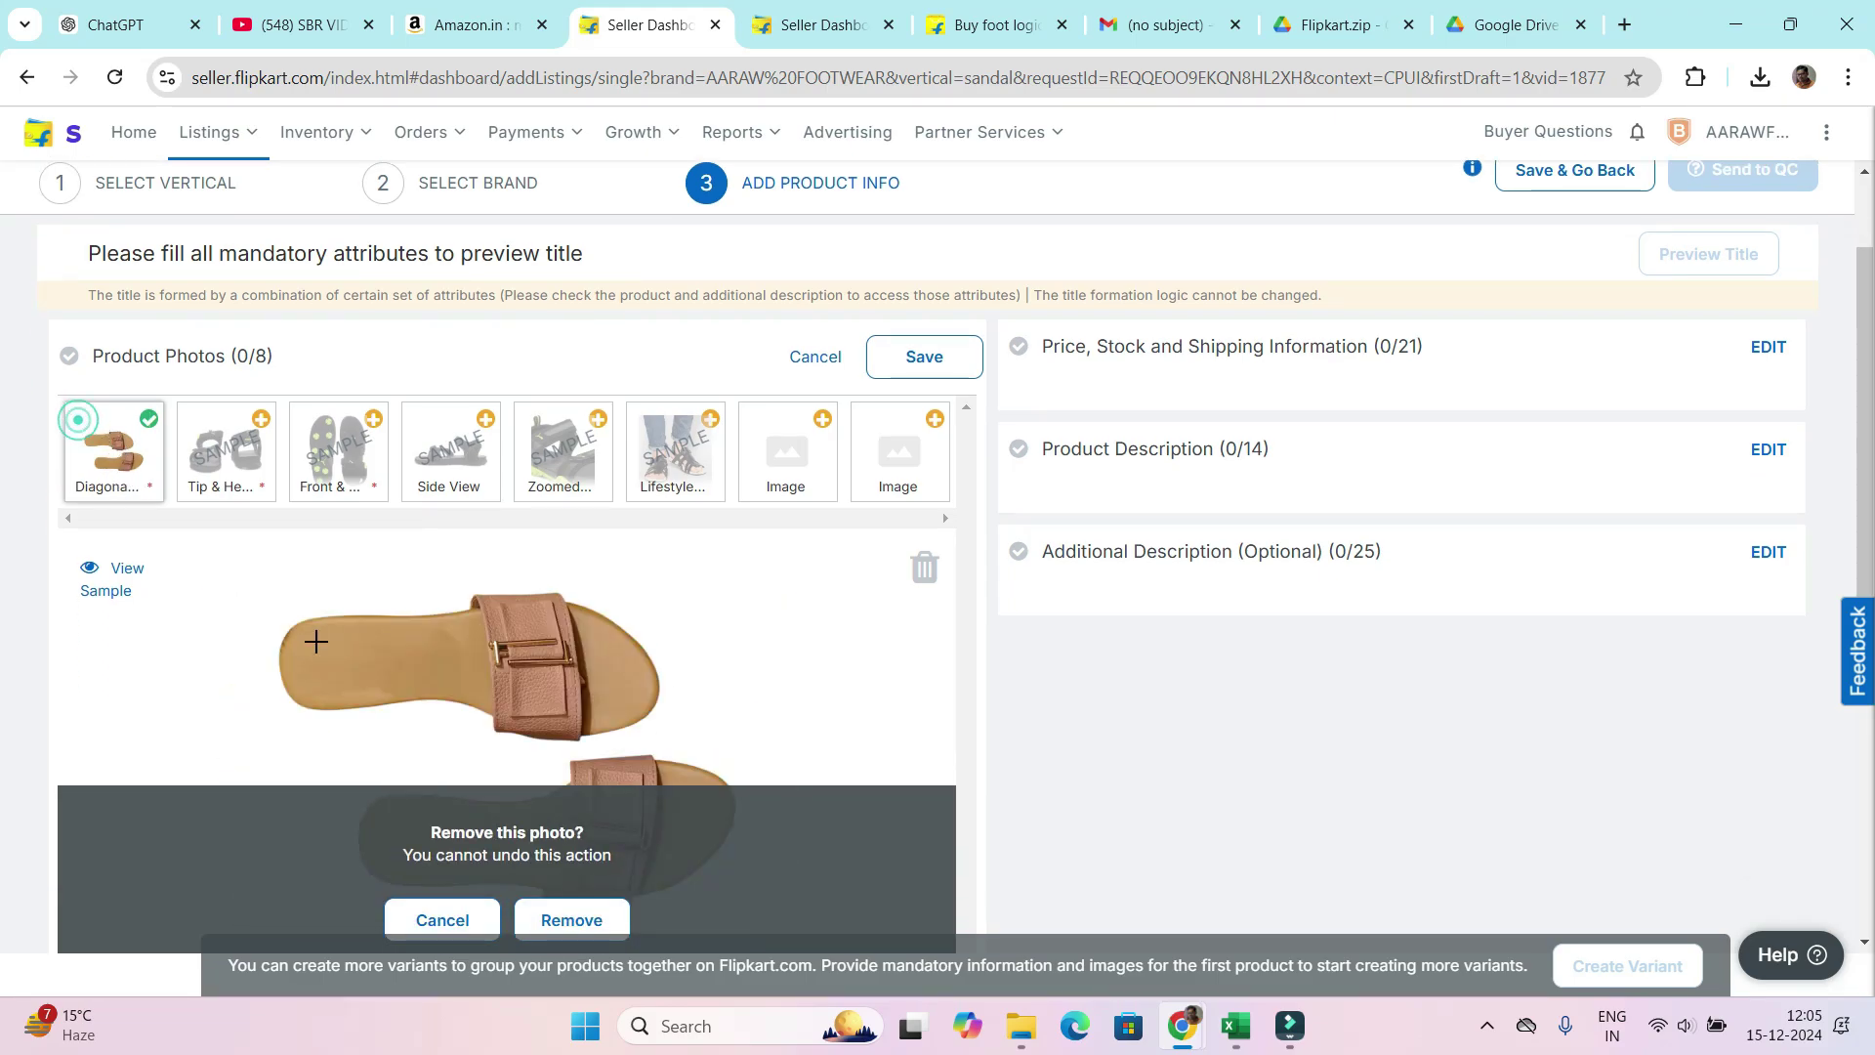
pyautogui.click(571, 930)
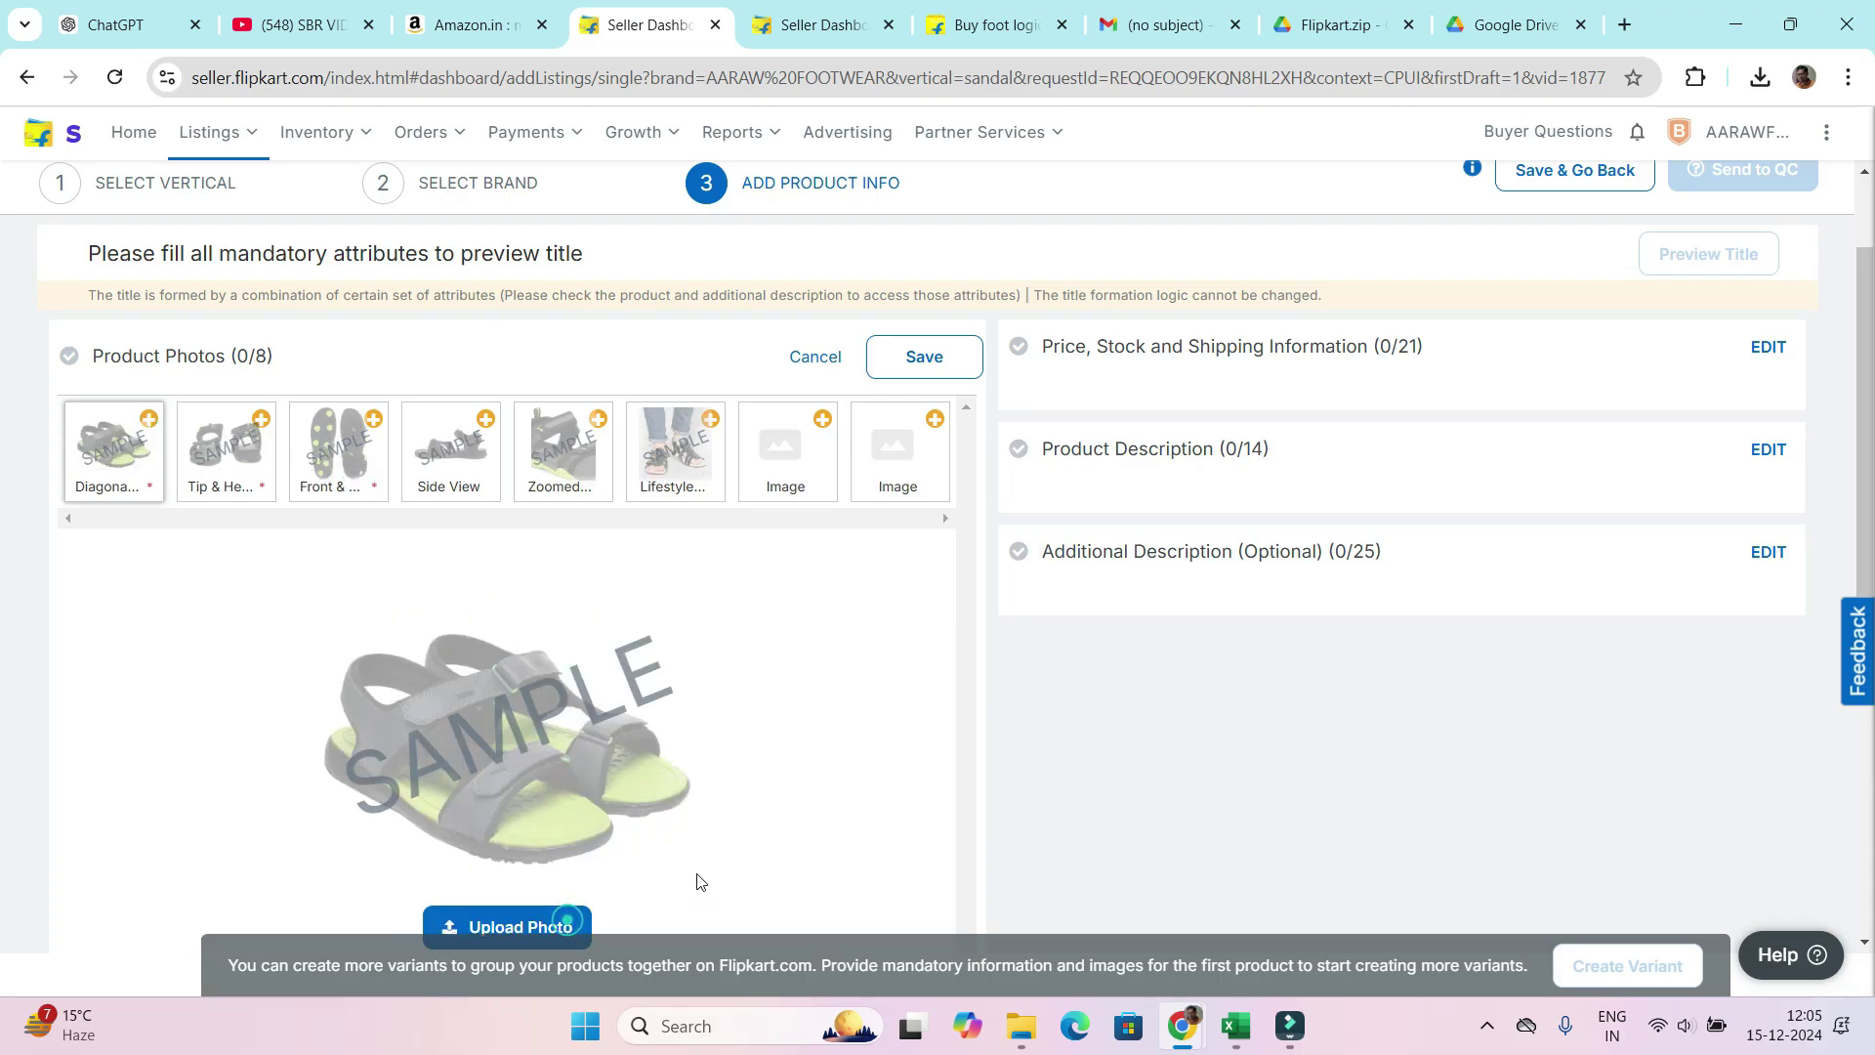
pyautogui.click(84, 427)
pyautogui.click(244, 262)
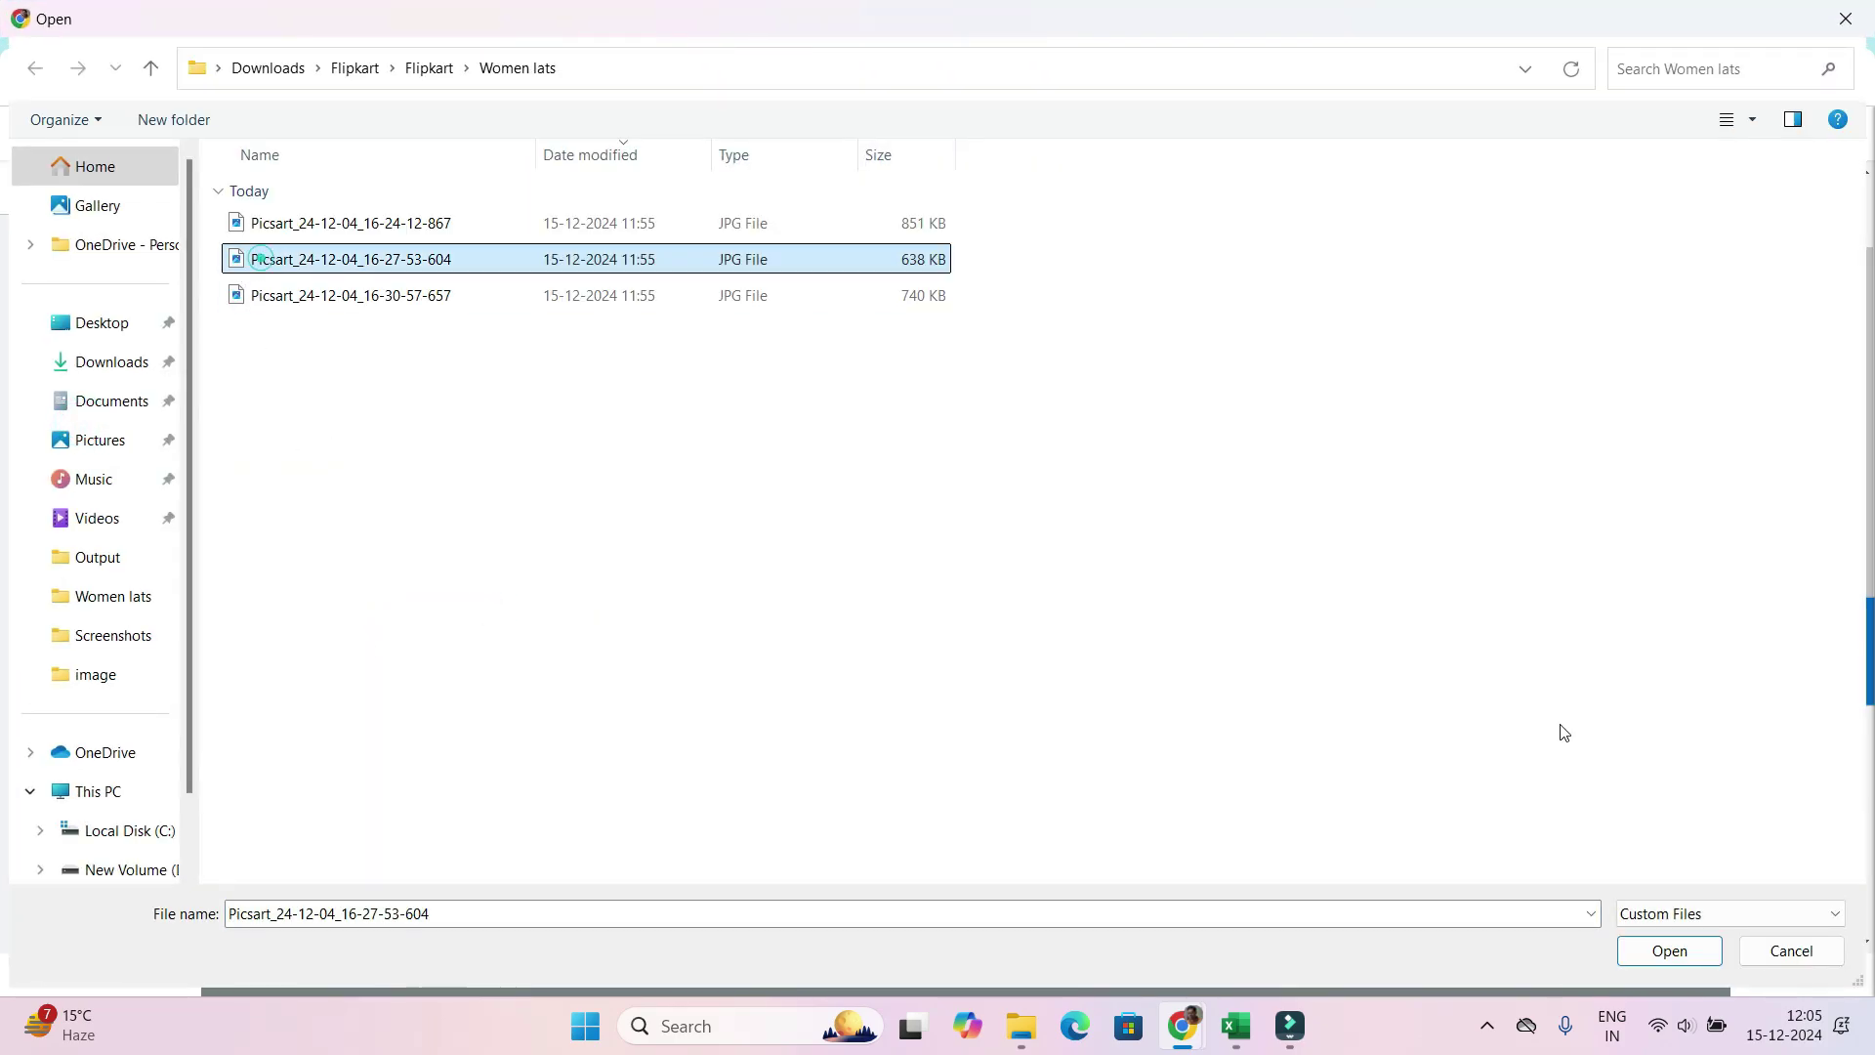
pyautogui.click(1670, 950)
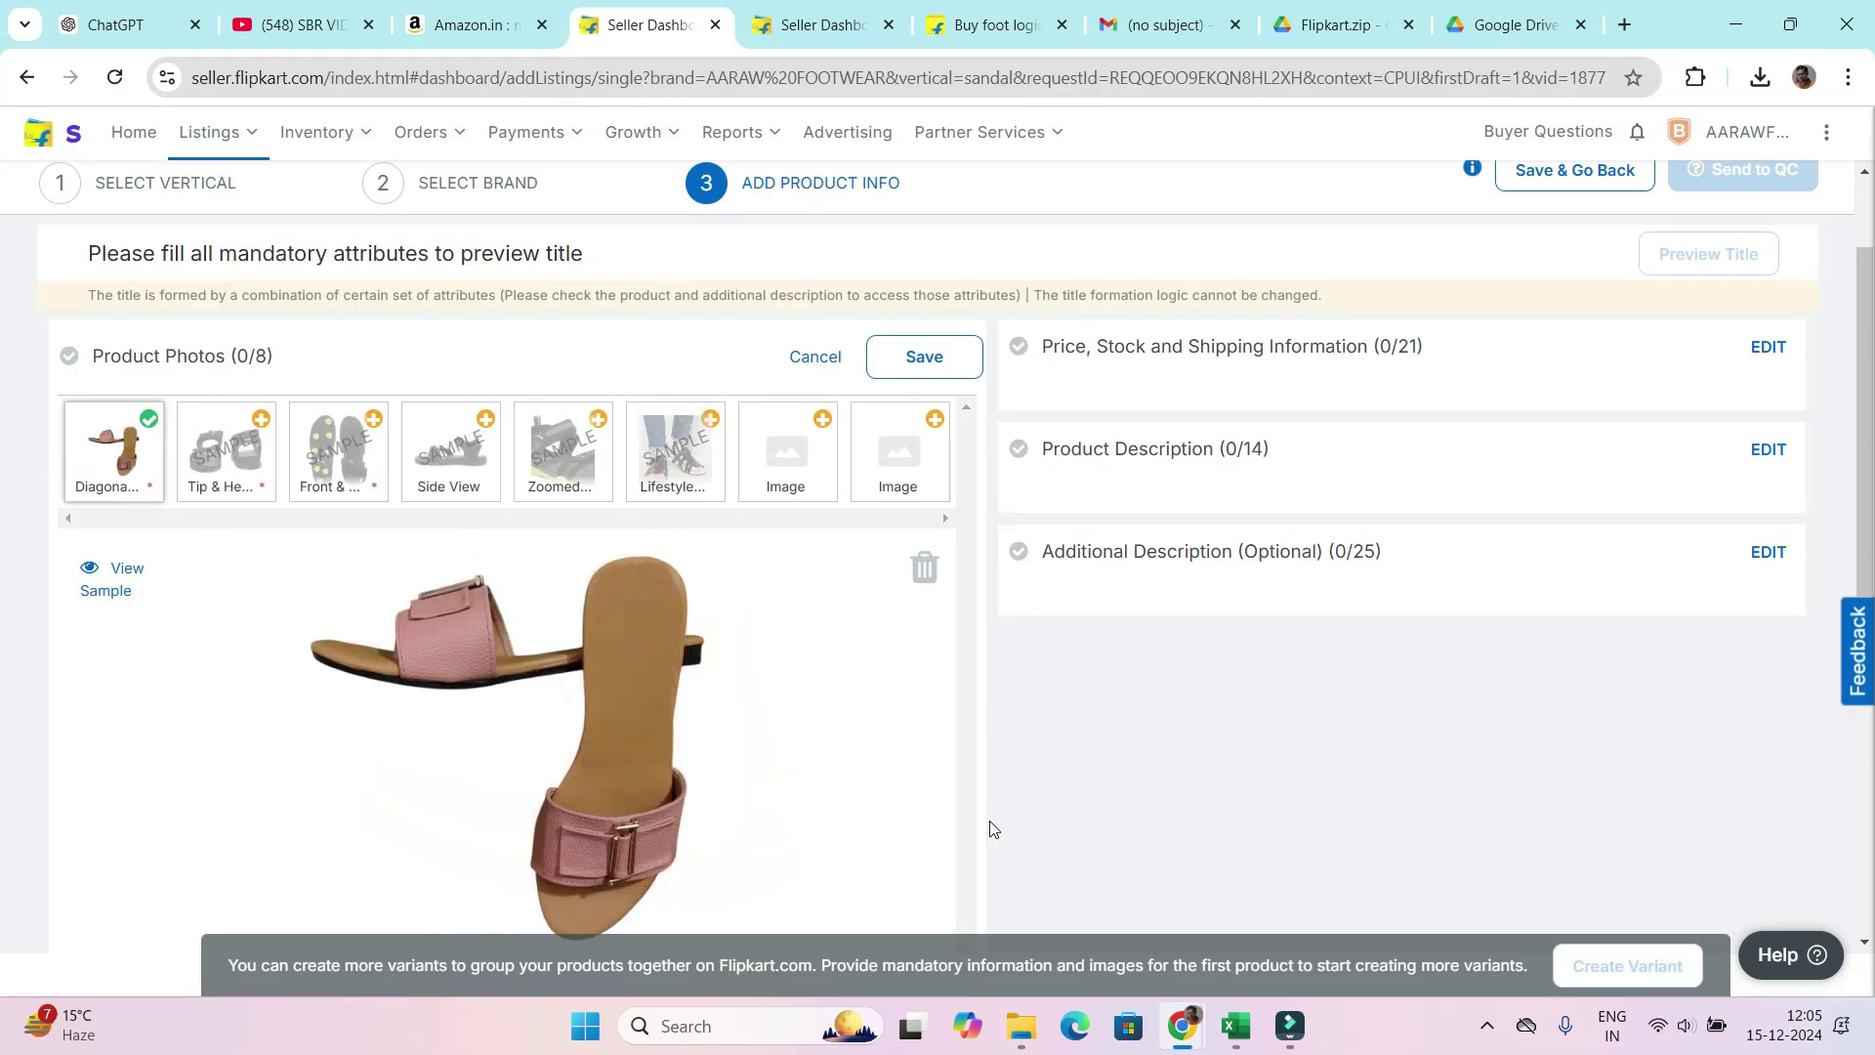
# - Replace the diagonal view photo with Picsart_24-12-04_16-30-57-657
pyautogui.click(80, 419)
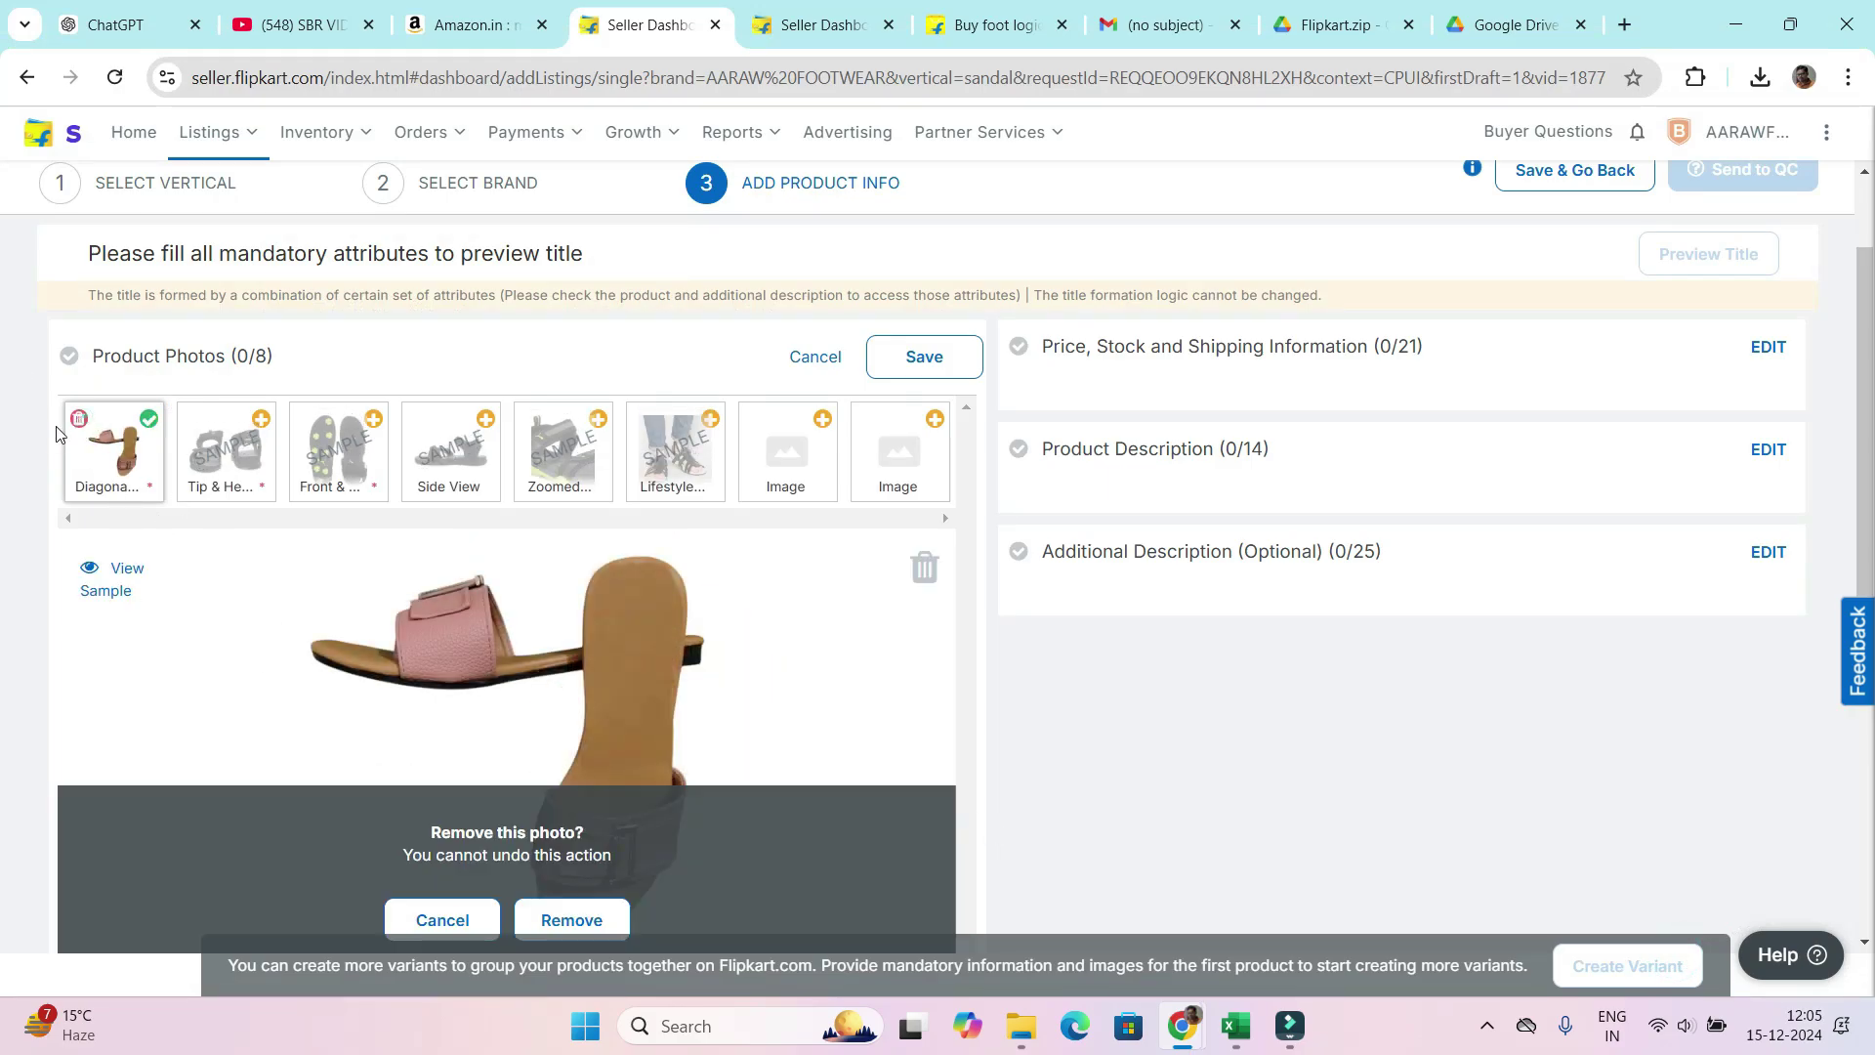
pyautogui.click(590, 924)
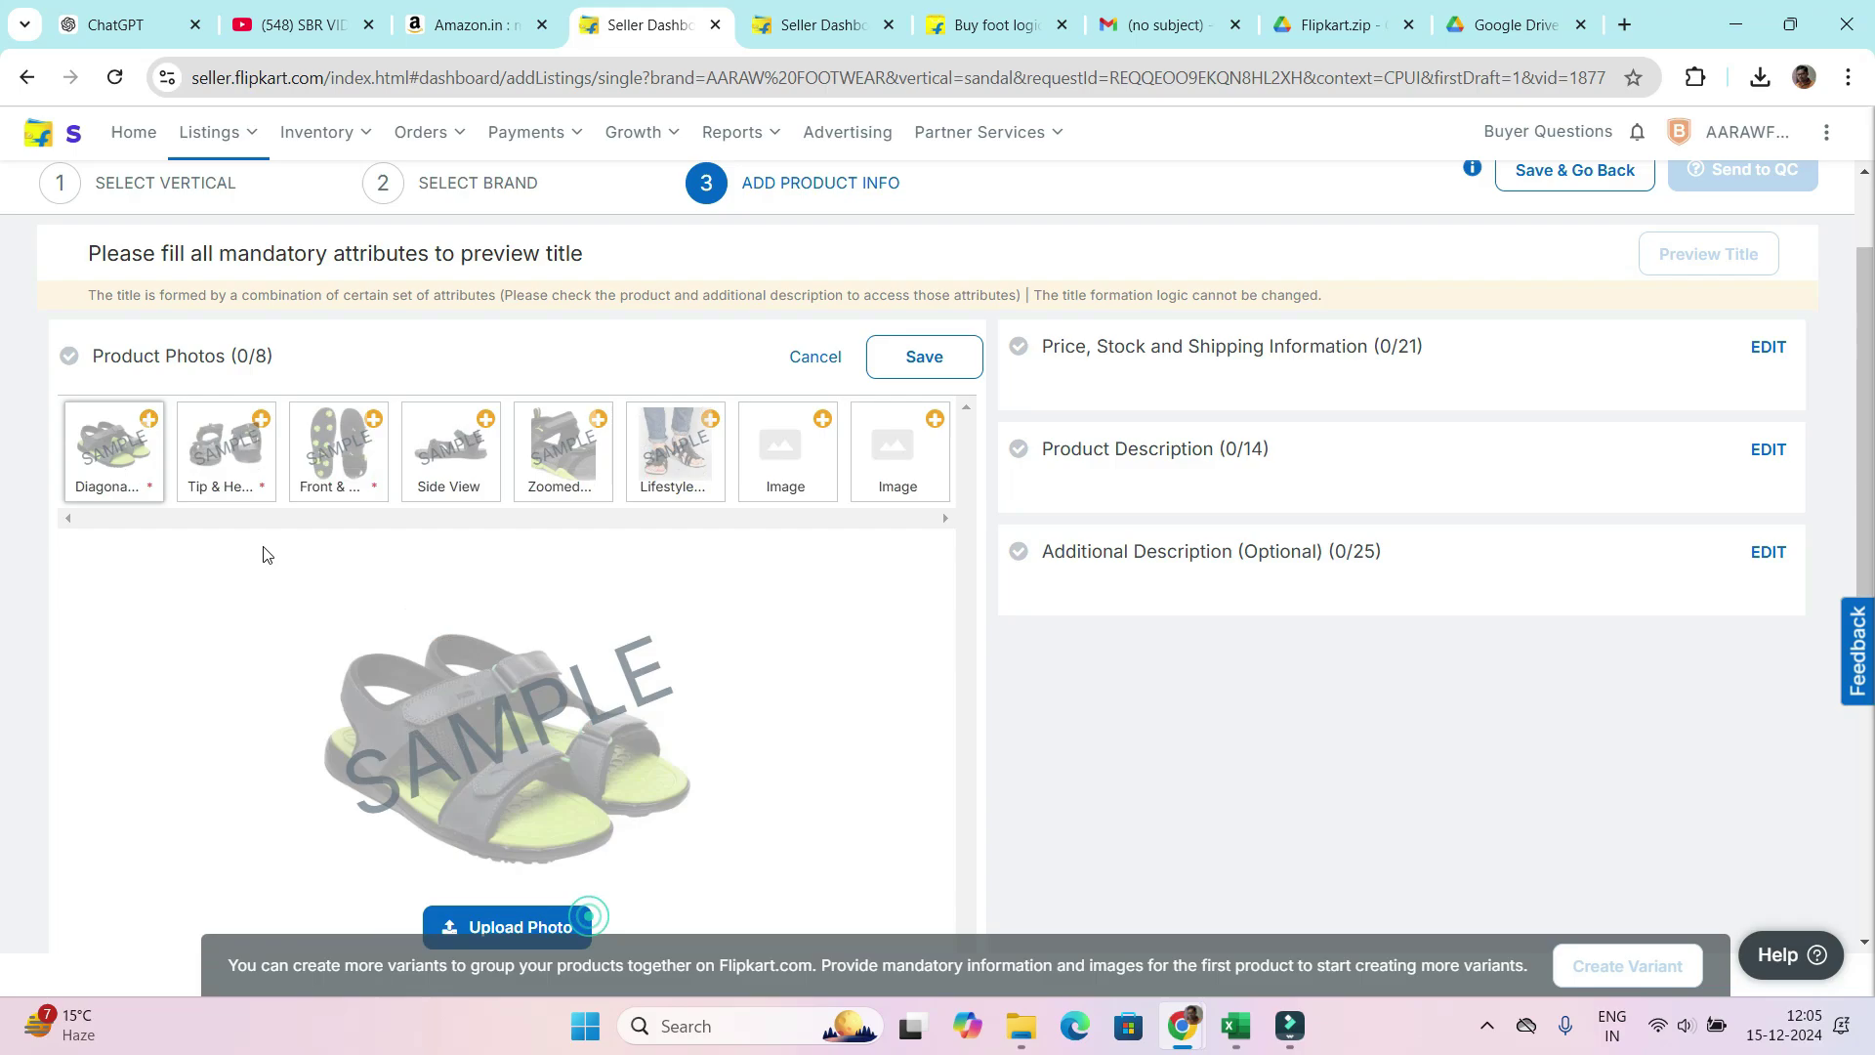
pyautogui.click(83, 417)
pyautogui.click(283, 296)
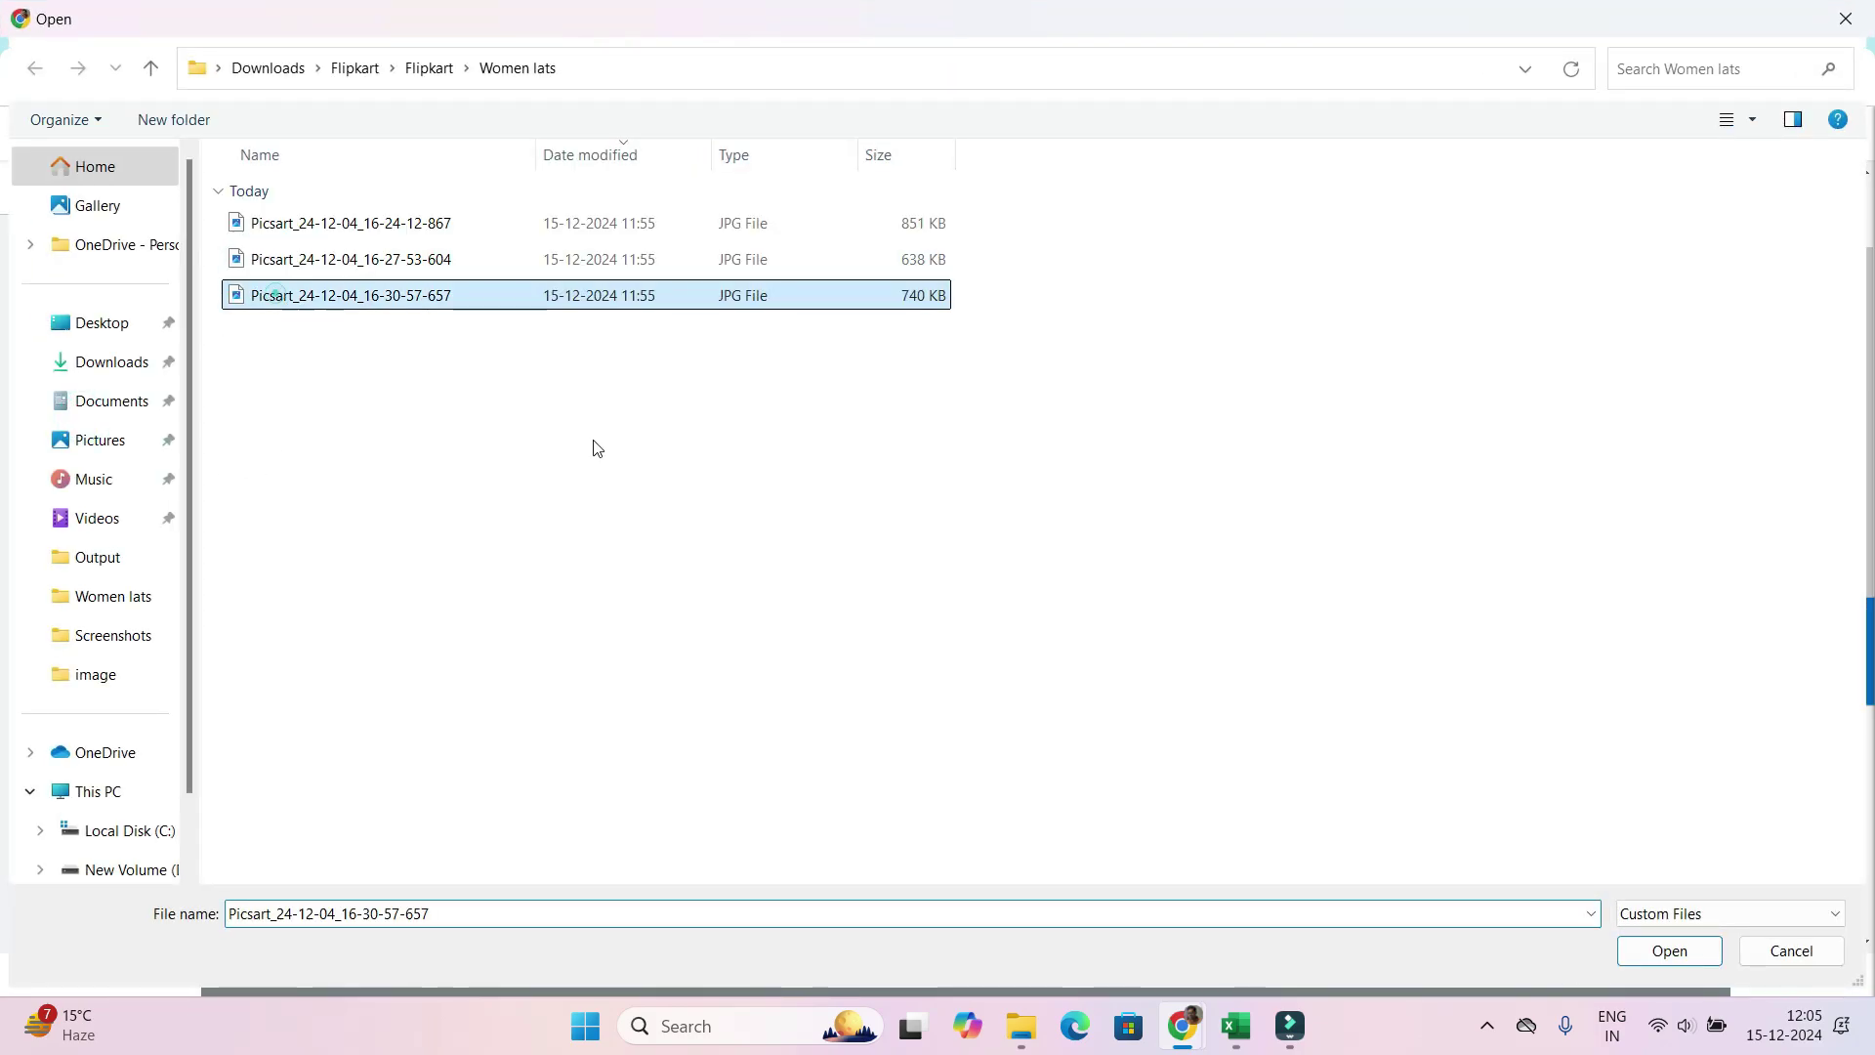
pyautogui.click(1669, 950)
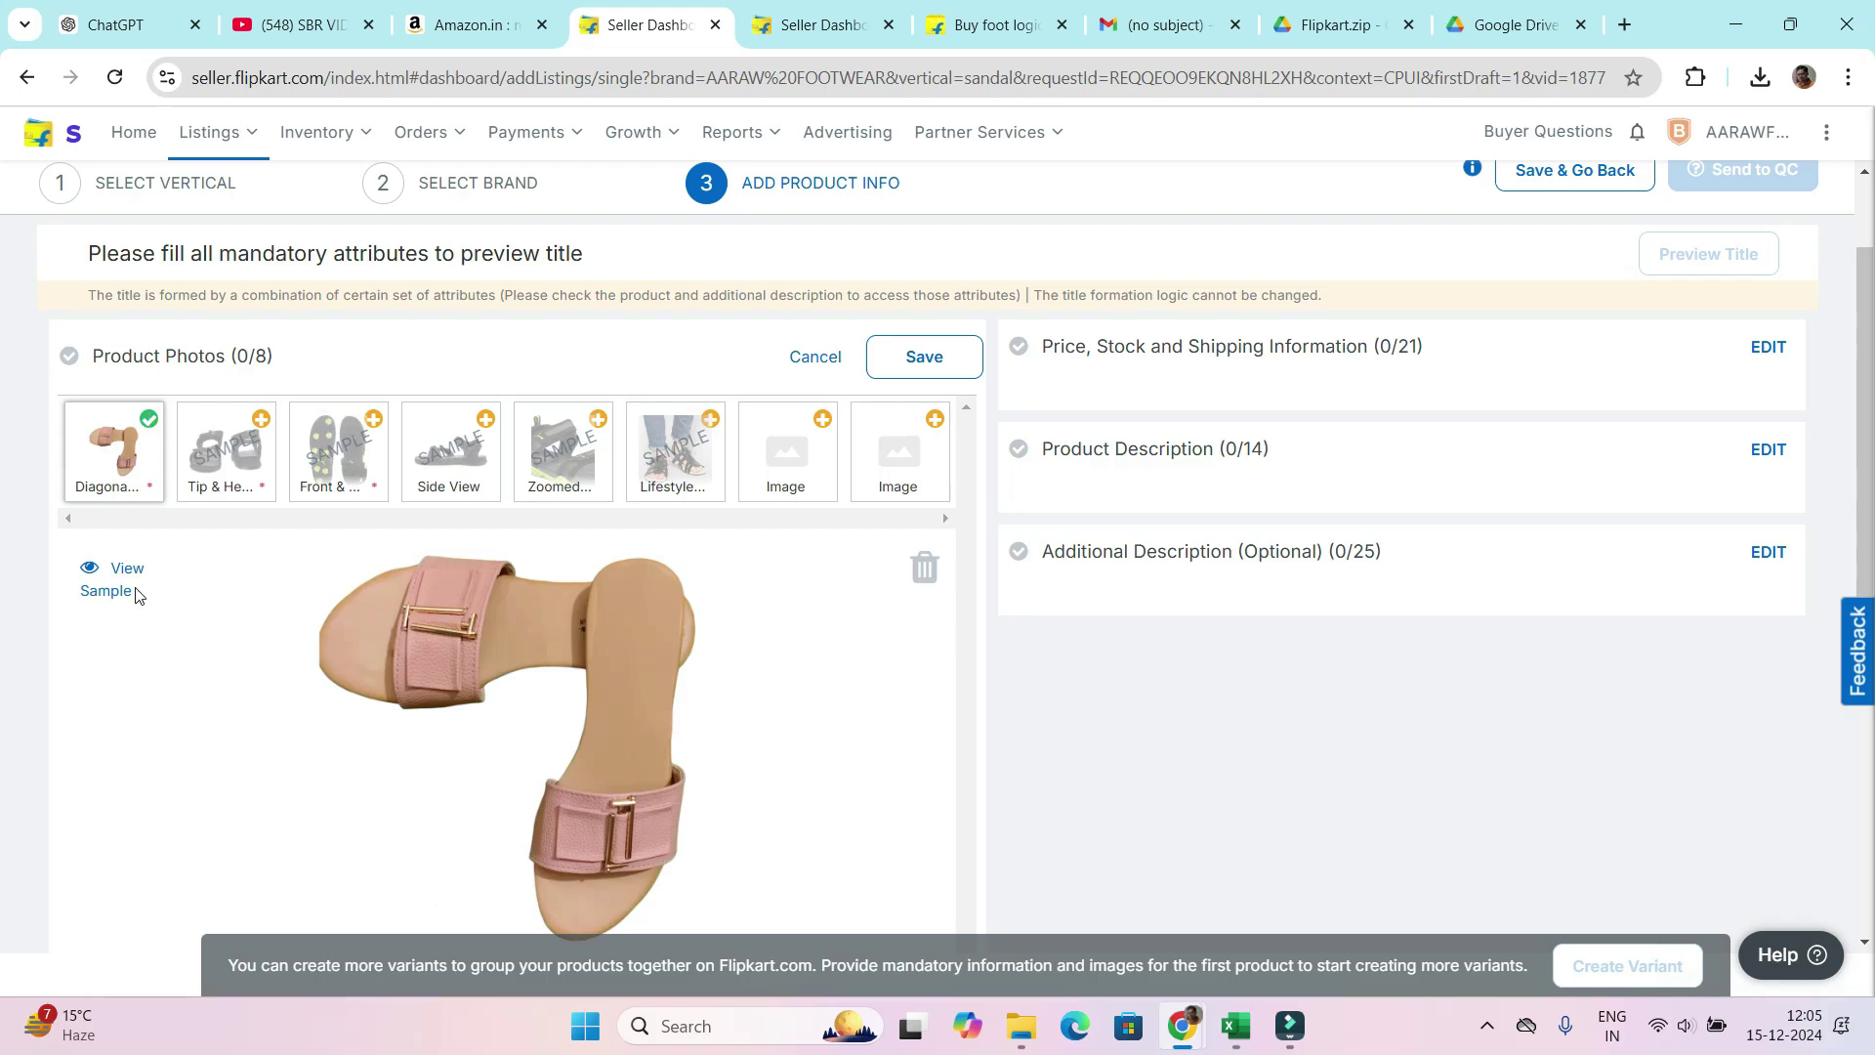
pyautogui.moveTo(102, 449)
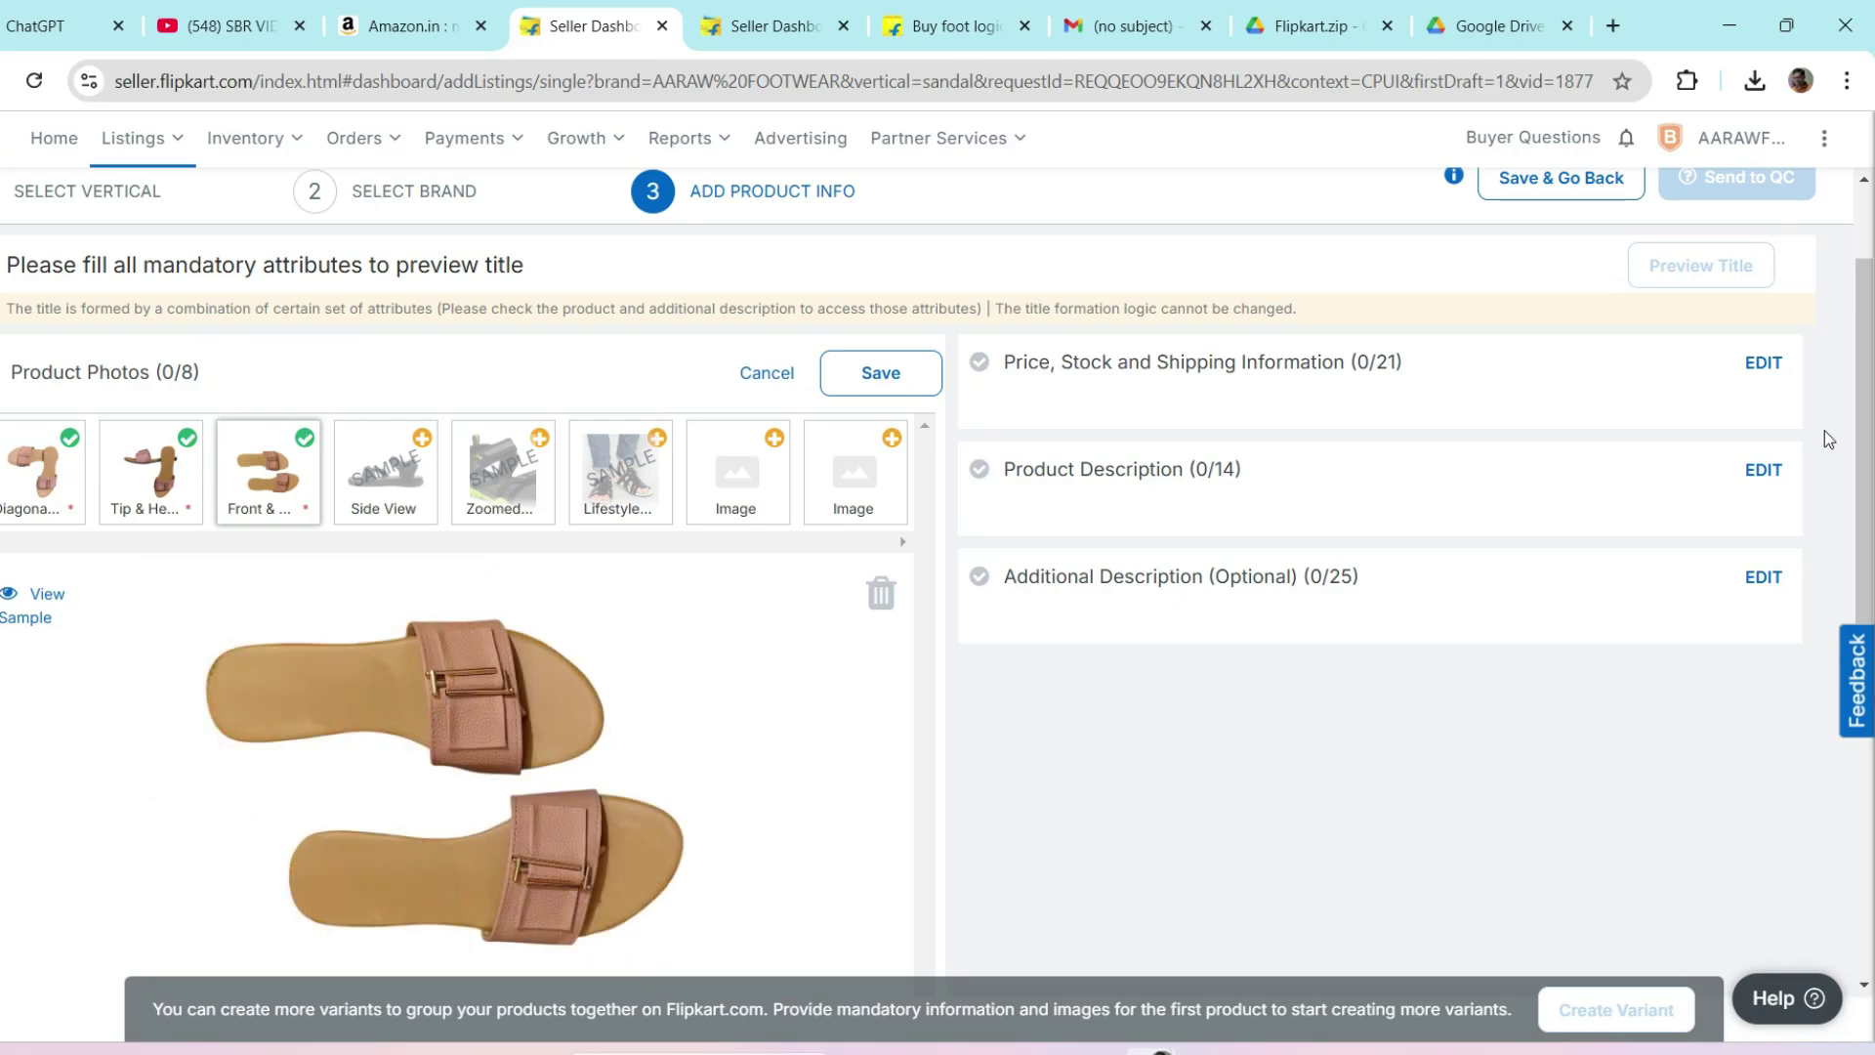
# - Open Price, Stock and Shipping Information for editing, enter Seller SKU ID Pink001 and set the listing status to Active
pyautogui.click(1764, 363)
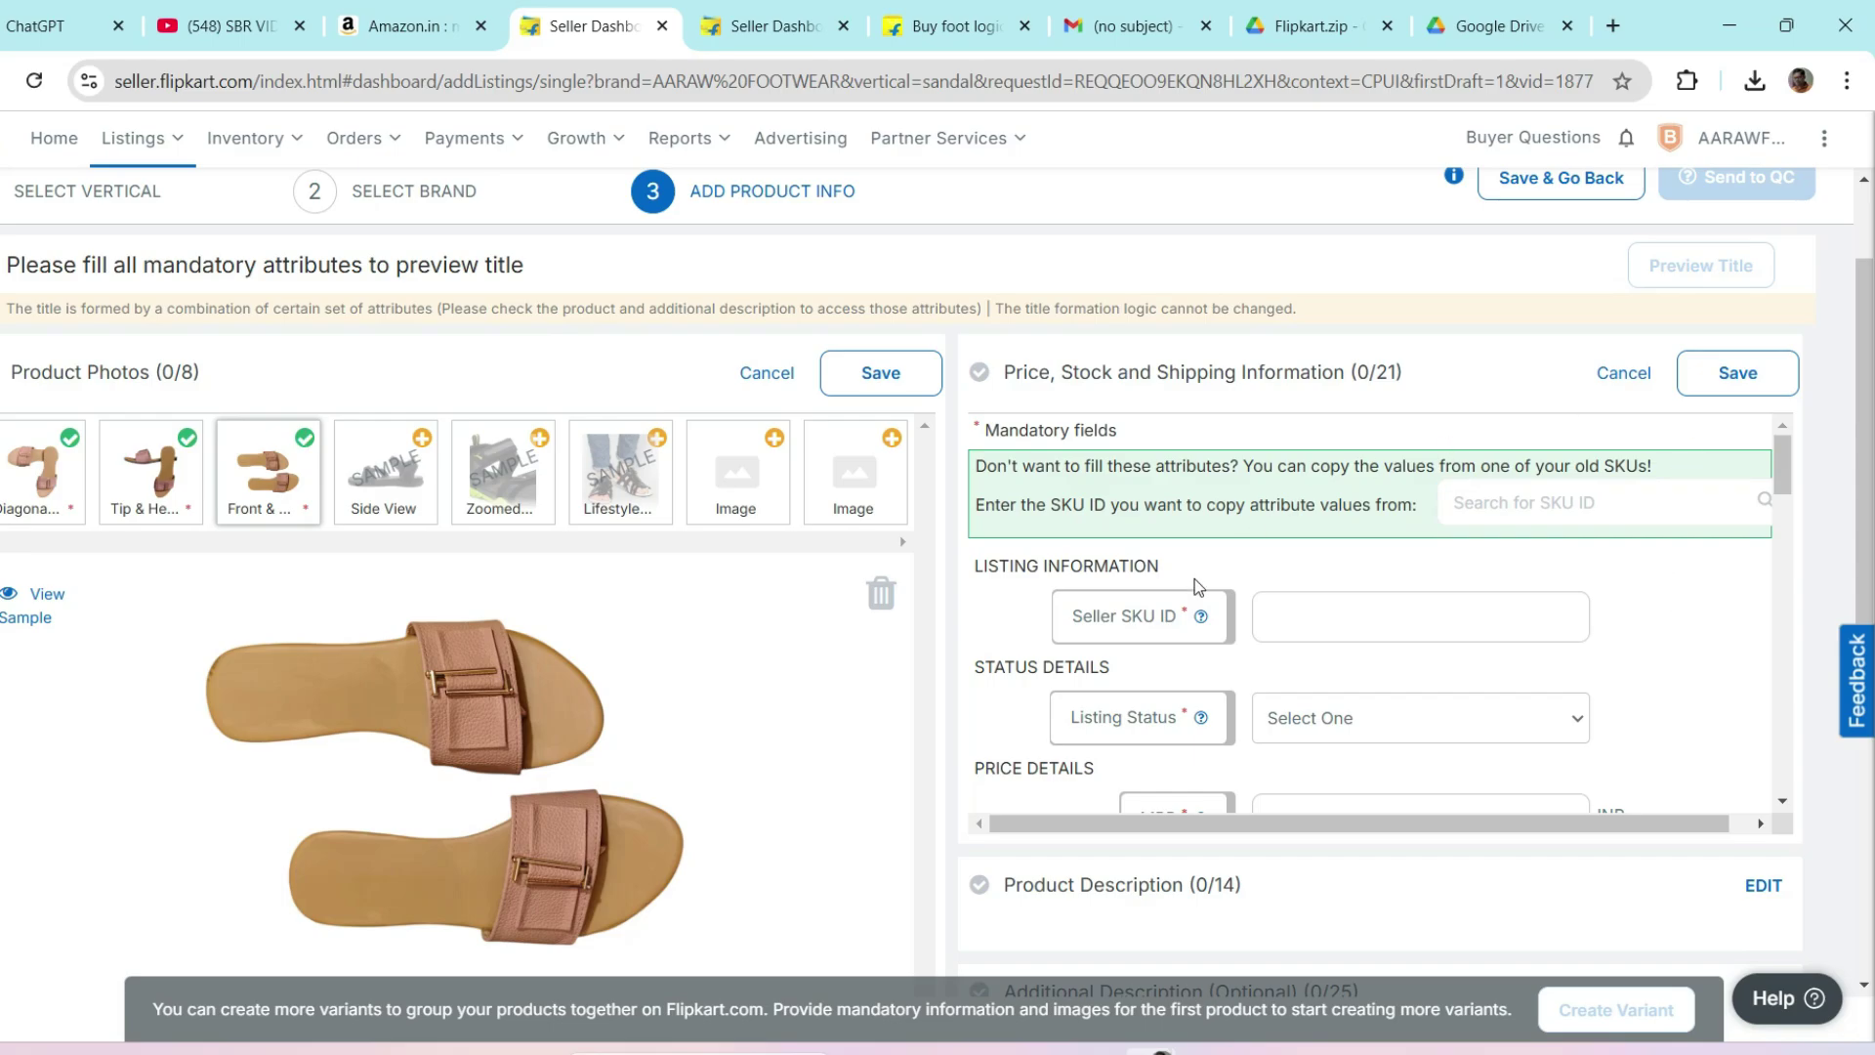
pyautogui.click(1311, 623)
pyautogui.click(1311, 623)
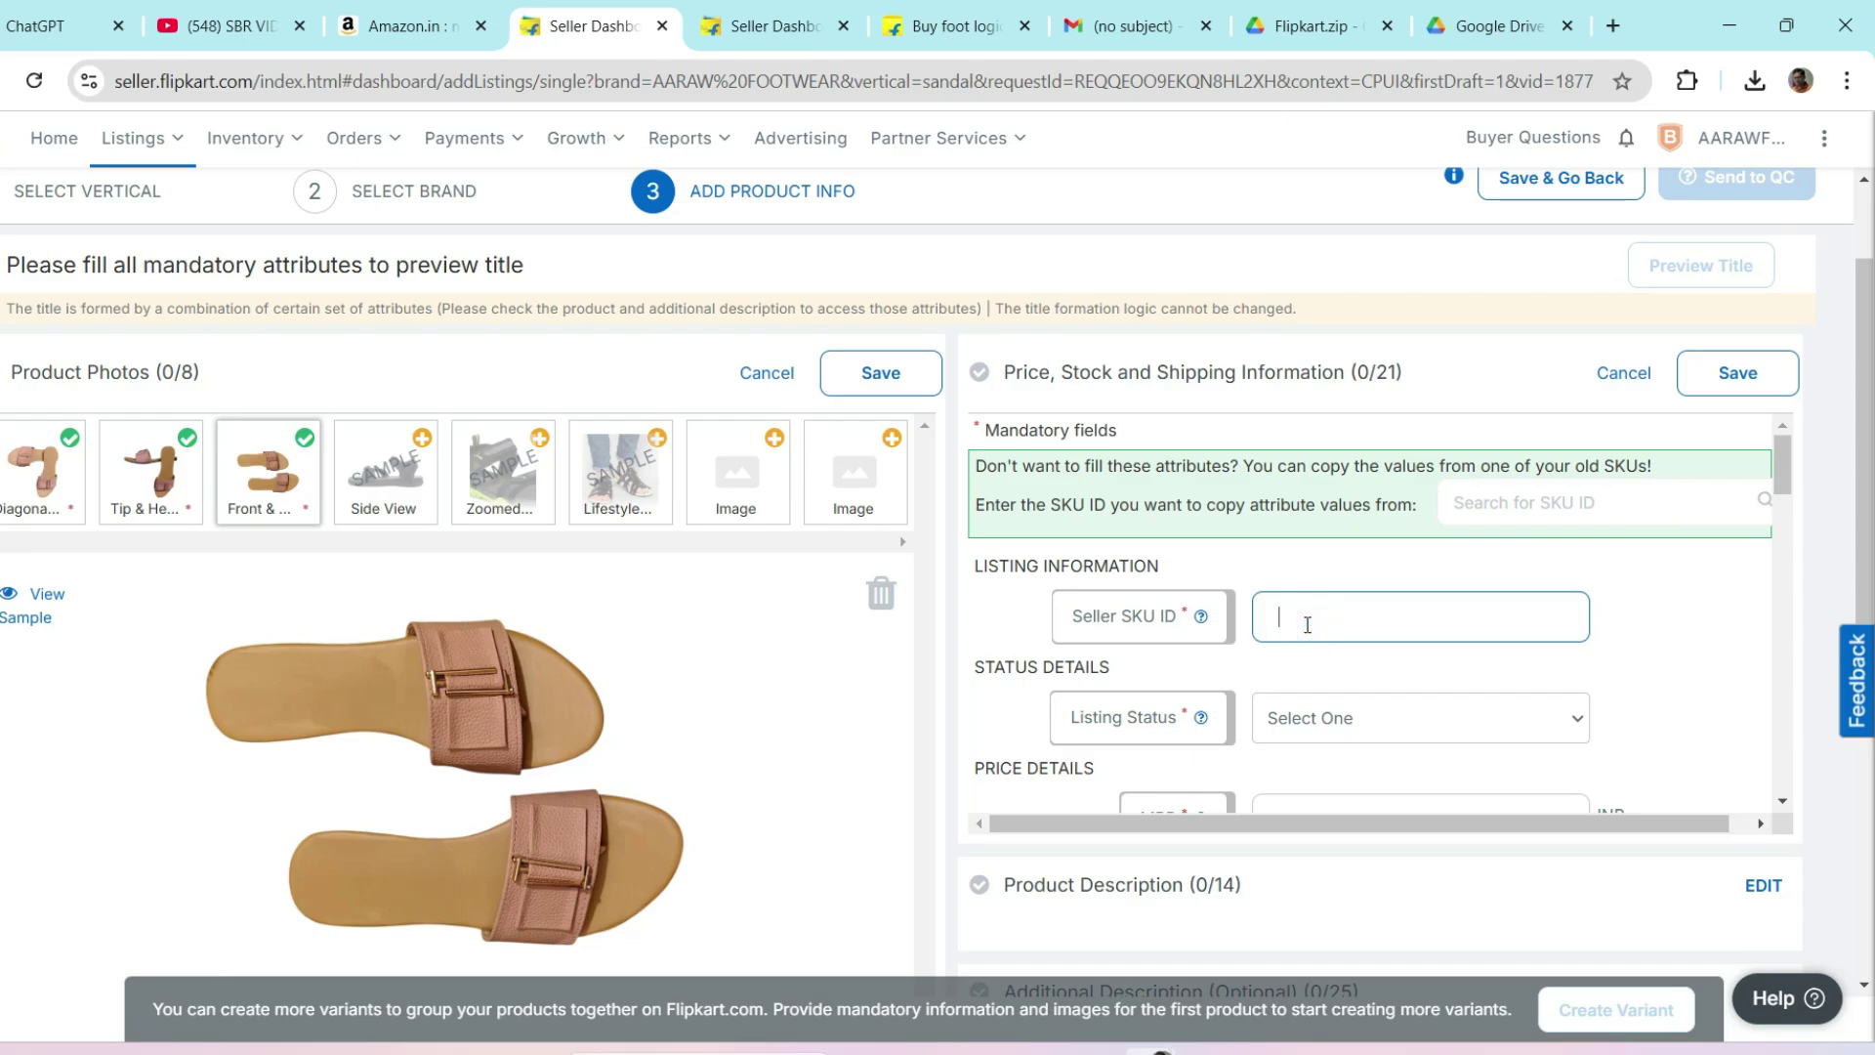
pyautogui.write('Pink001')
pyautogui.click(1374, 715)
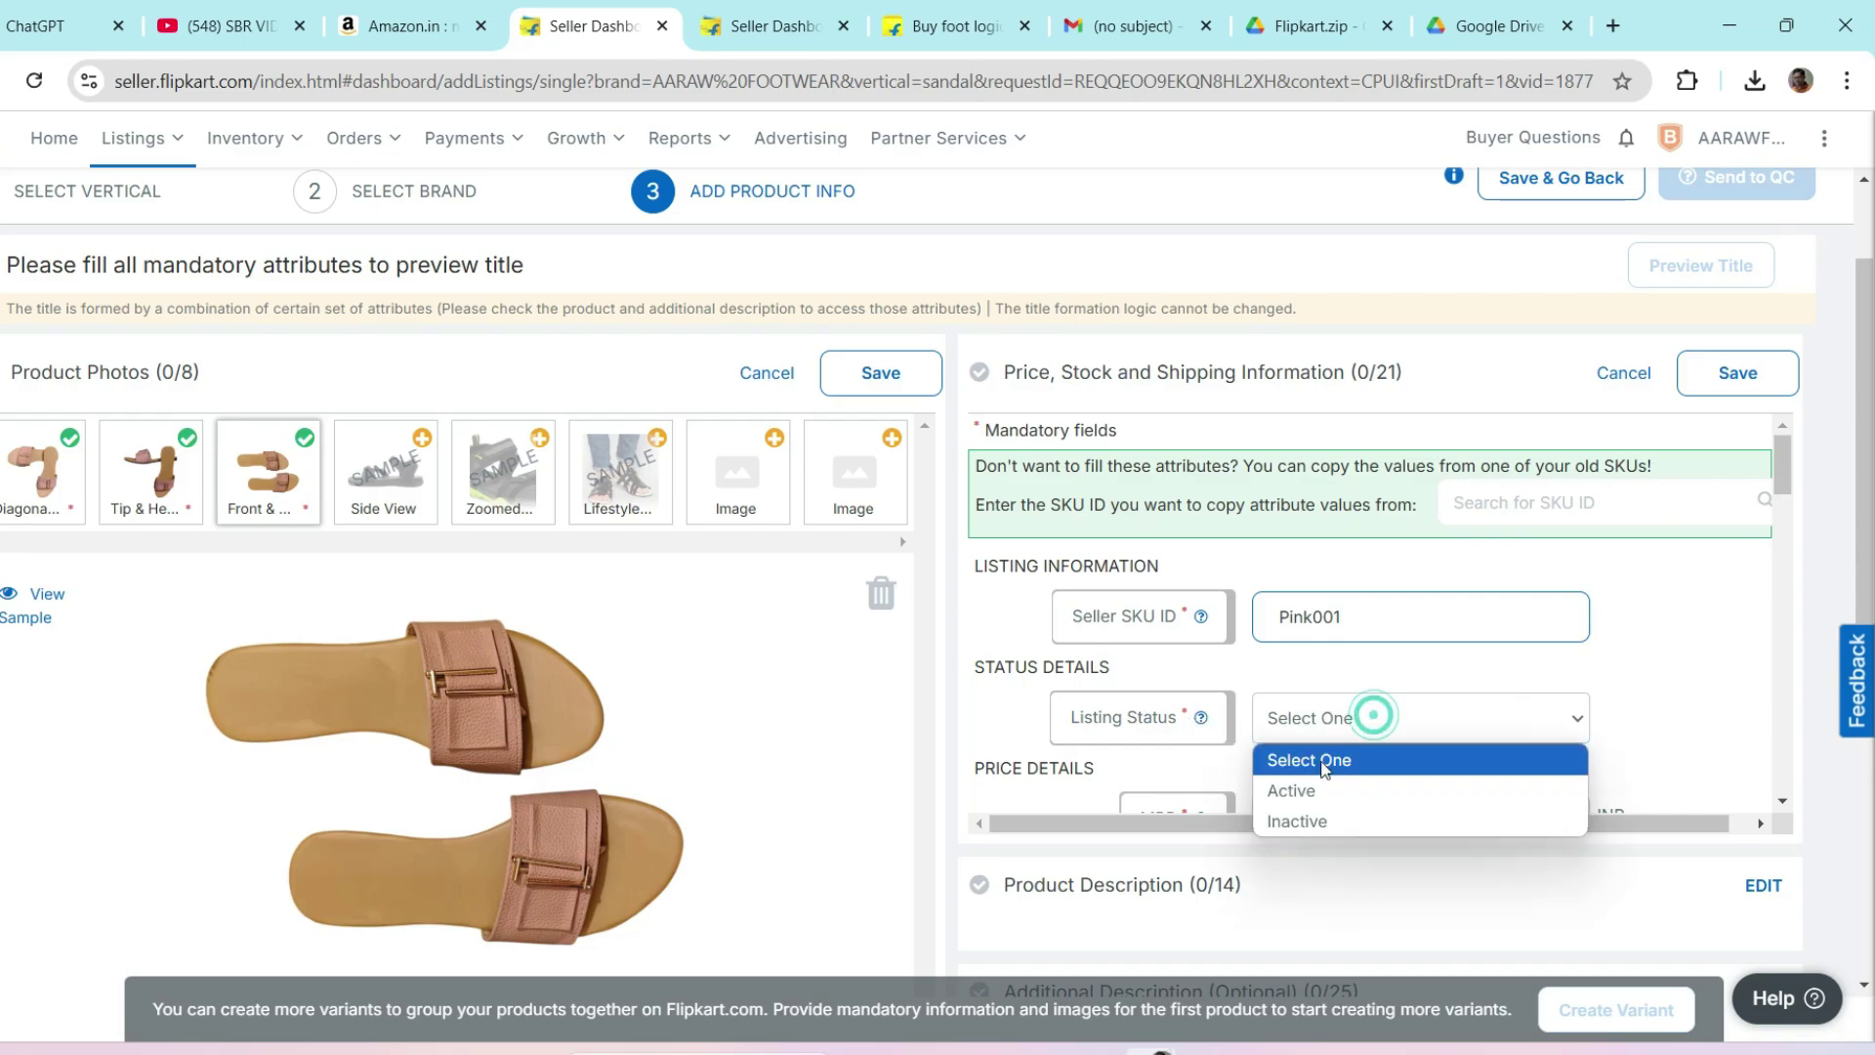
pyautogui.click(1299, 786)
# - Set the MRP to 698 INR, the selling price to 299 INR and the minimum order quantity to 1
pyautogui.scroll(-1, 1645, 697)
pyautogui.scroll(-2, 1621, 701)
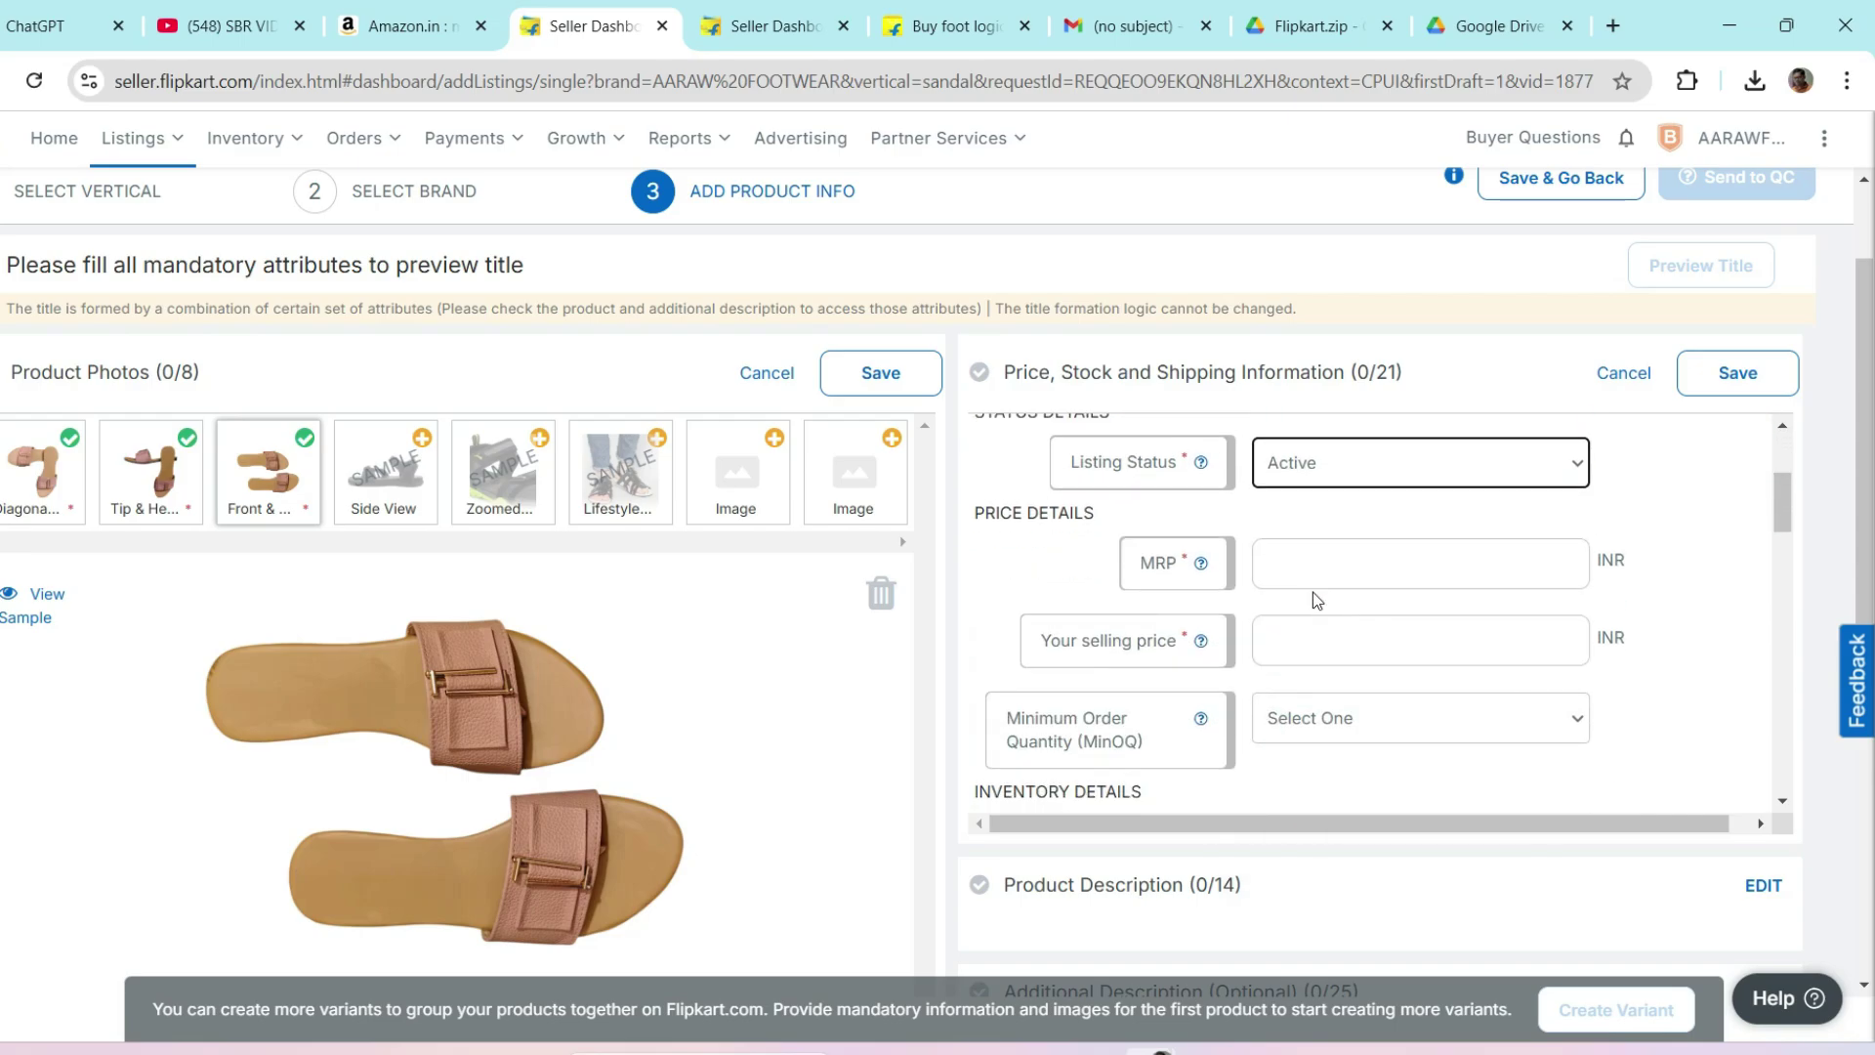
pyautogui.click(1339, 568)
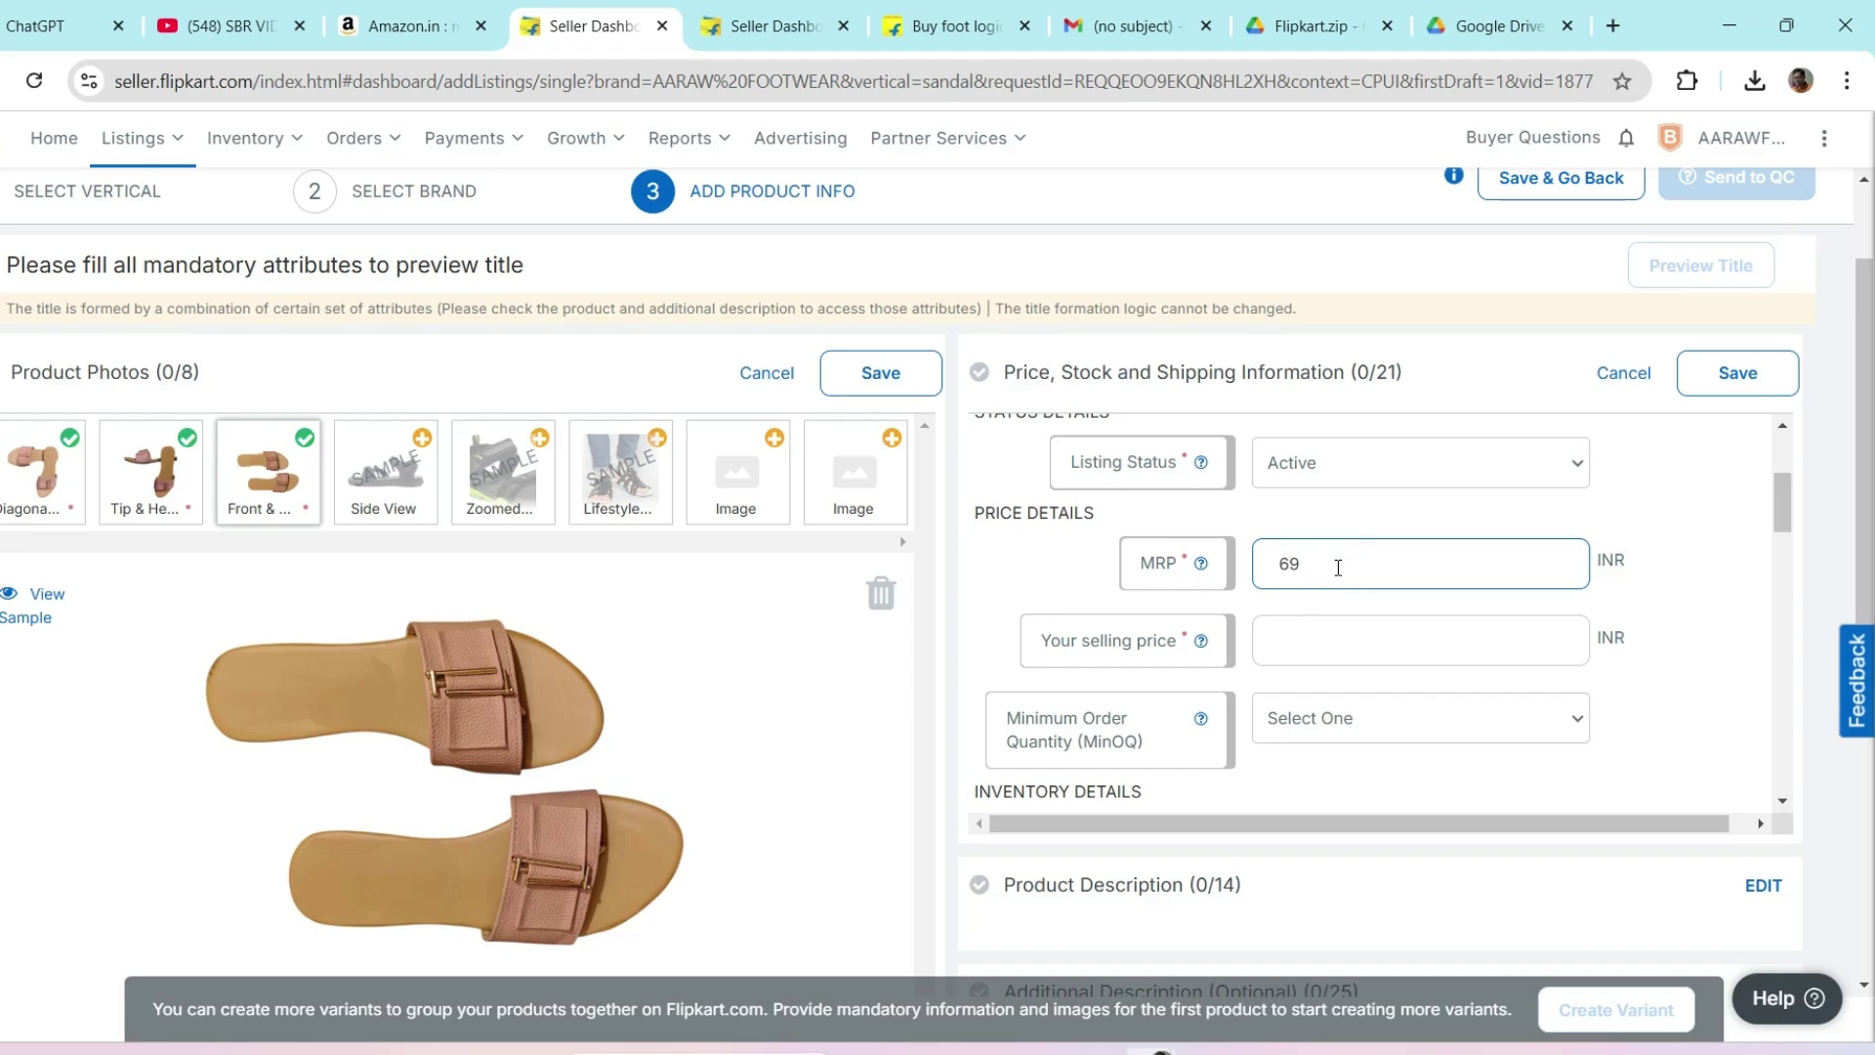
pyautogui.click(1275, 630)
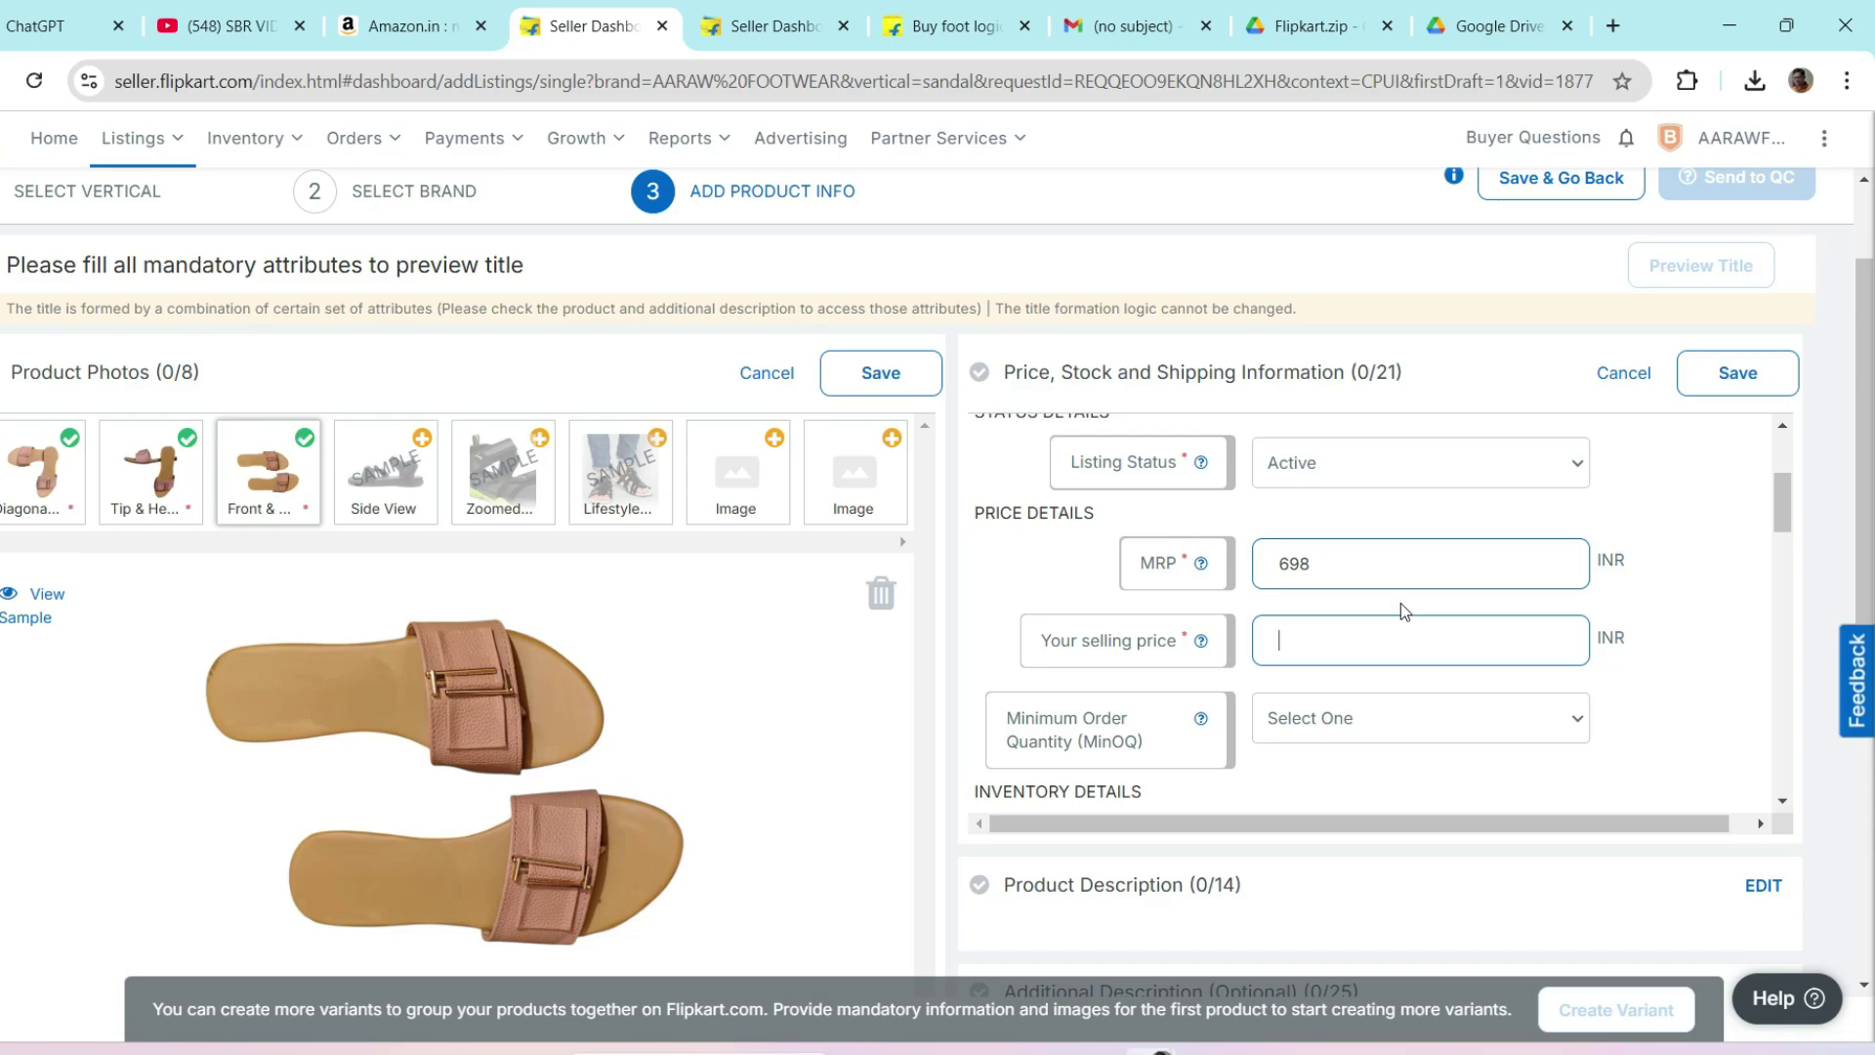
pyautogui.write('299')
pyautogui.scroll(-2, 1421, 602)
pyautogui.click(1427, 598)
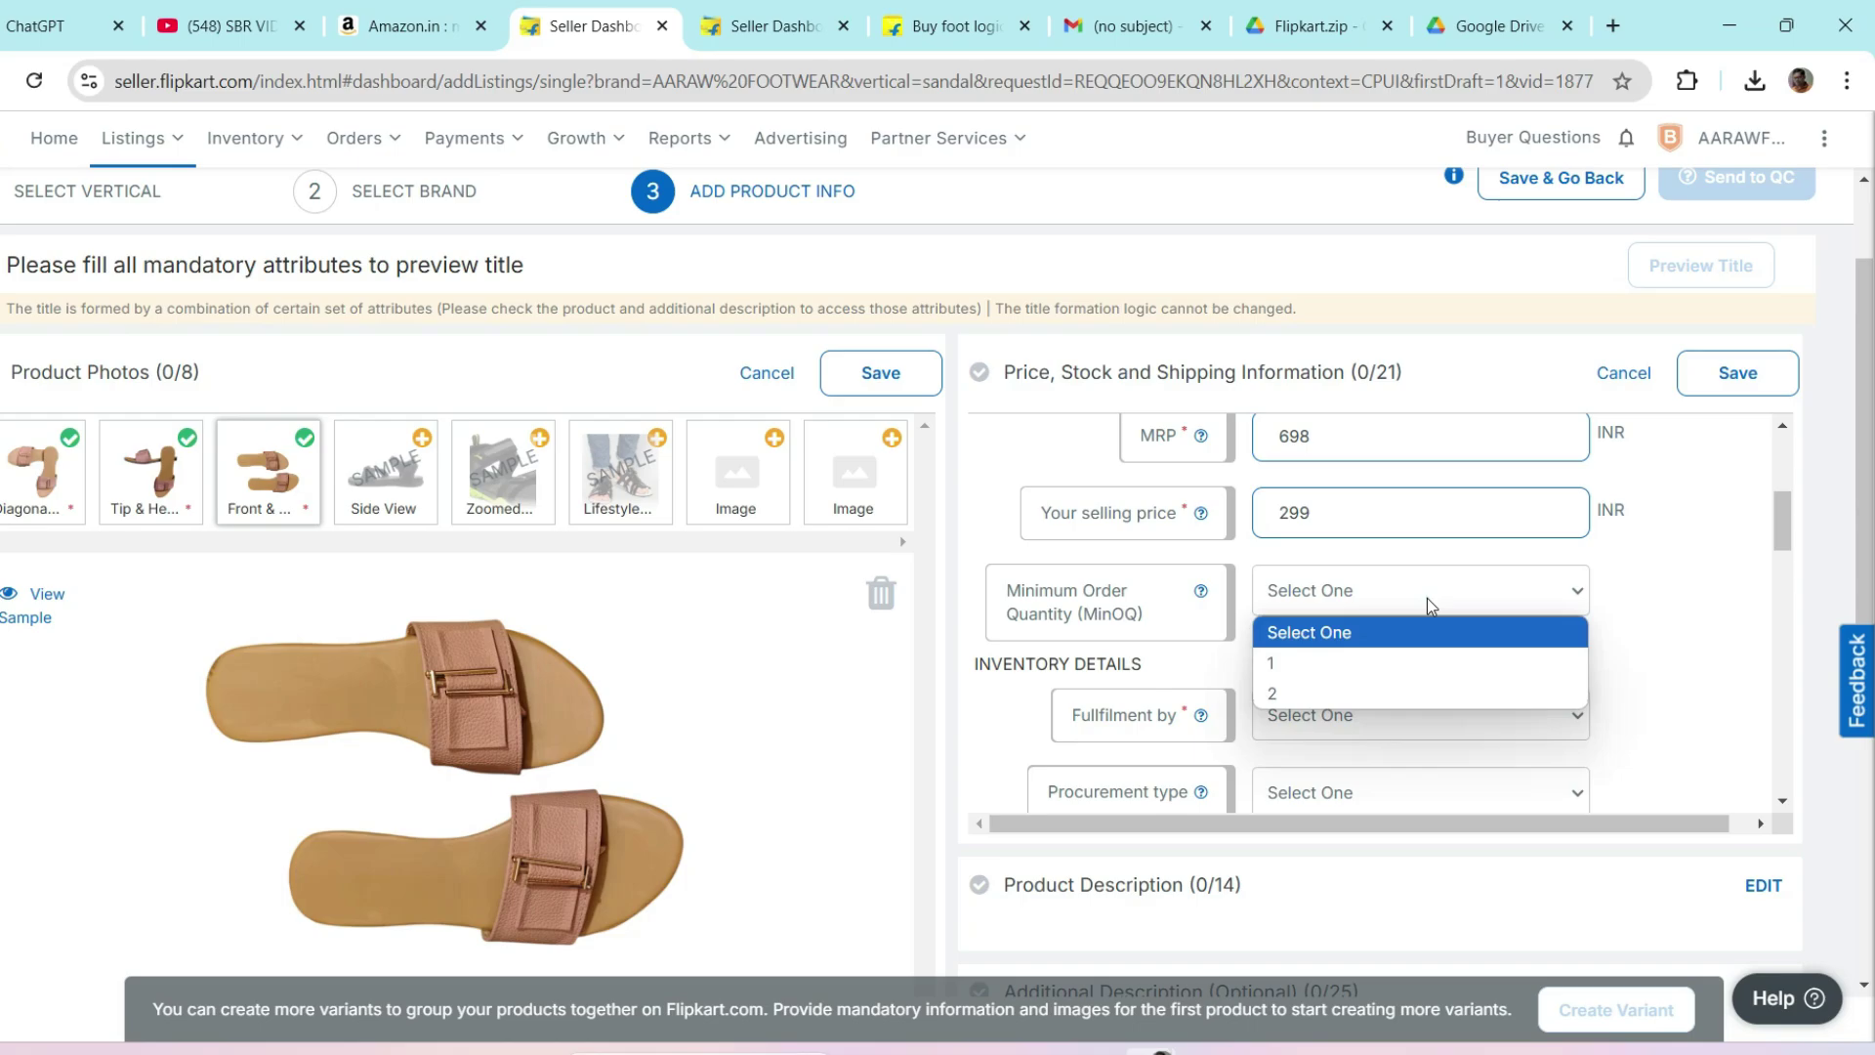
pyautogui.click(1302, 662)
# - Set fulfilment by Seller and choose Express as the procurement type
pyautogui.scroll(-1, 1589, 649)
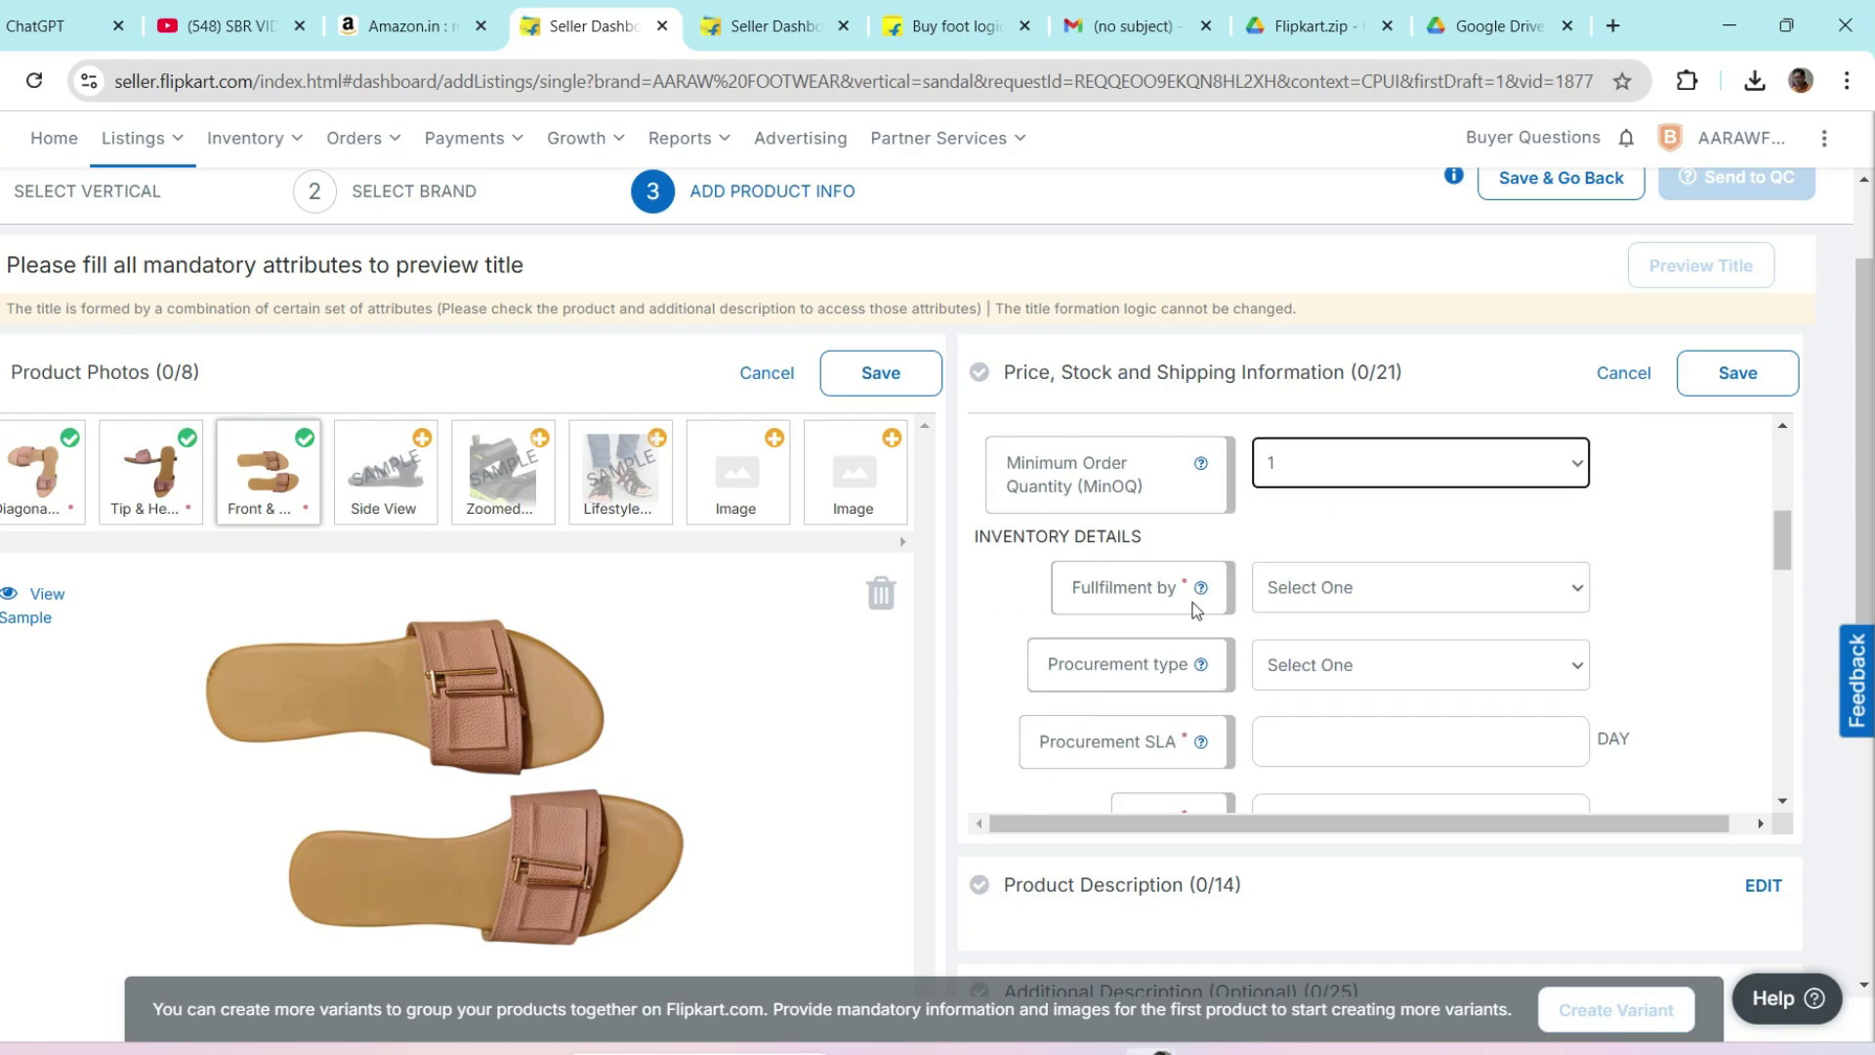
pyautogui.click(1516, 586)
pyautogui.click(1286, 656)
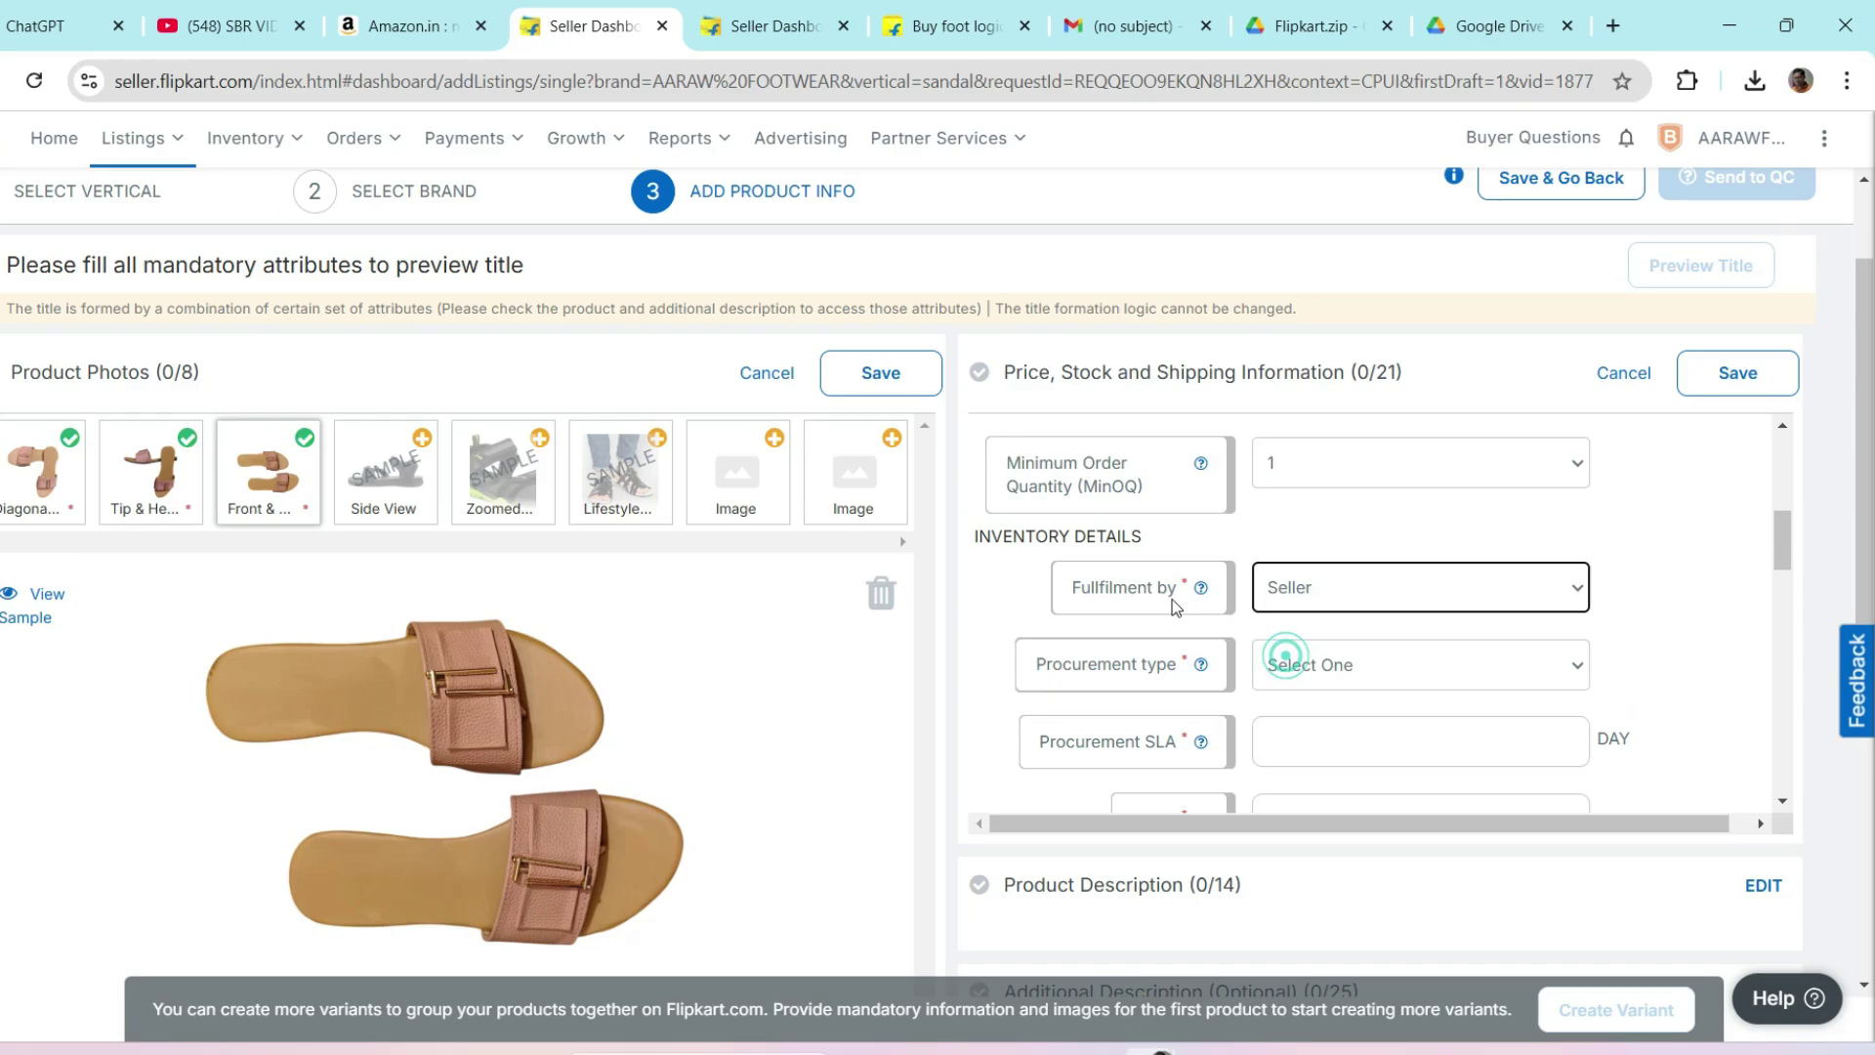
pyautogui.click(1406, 656)
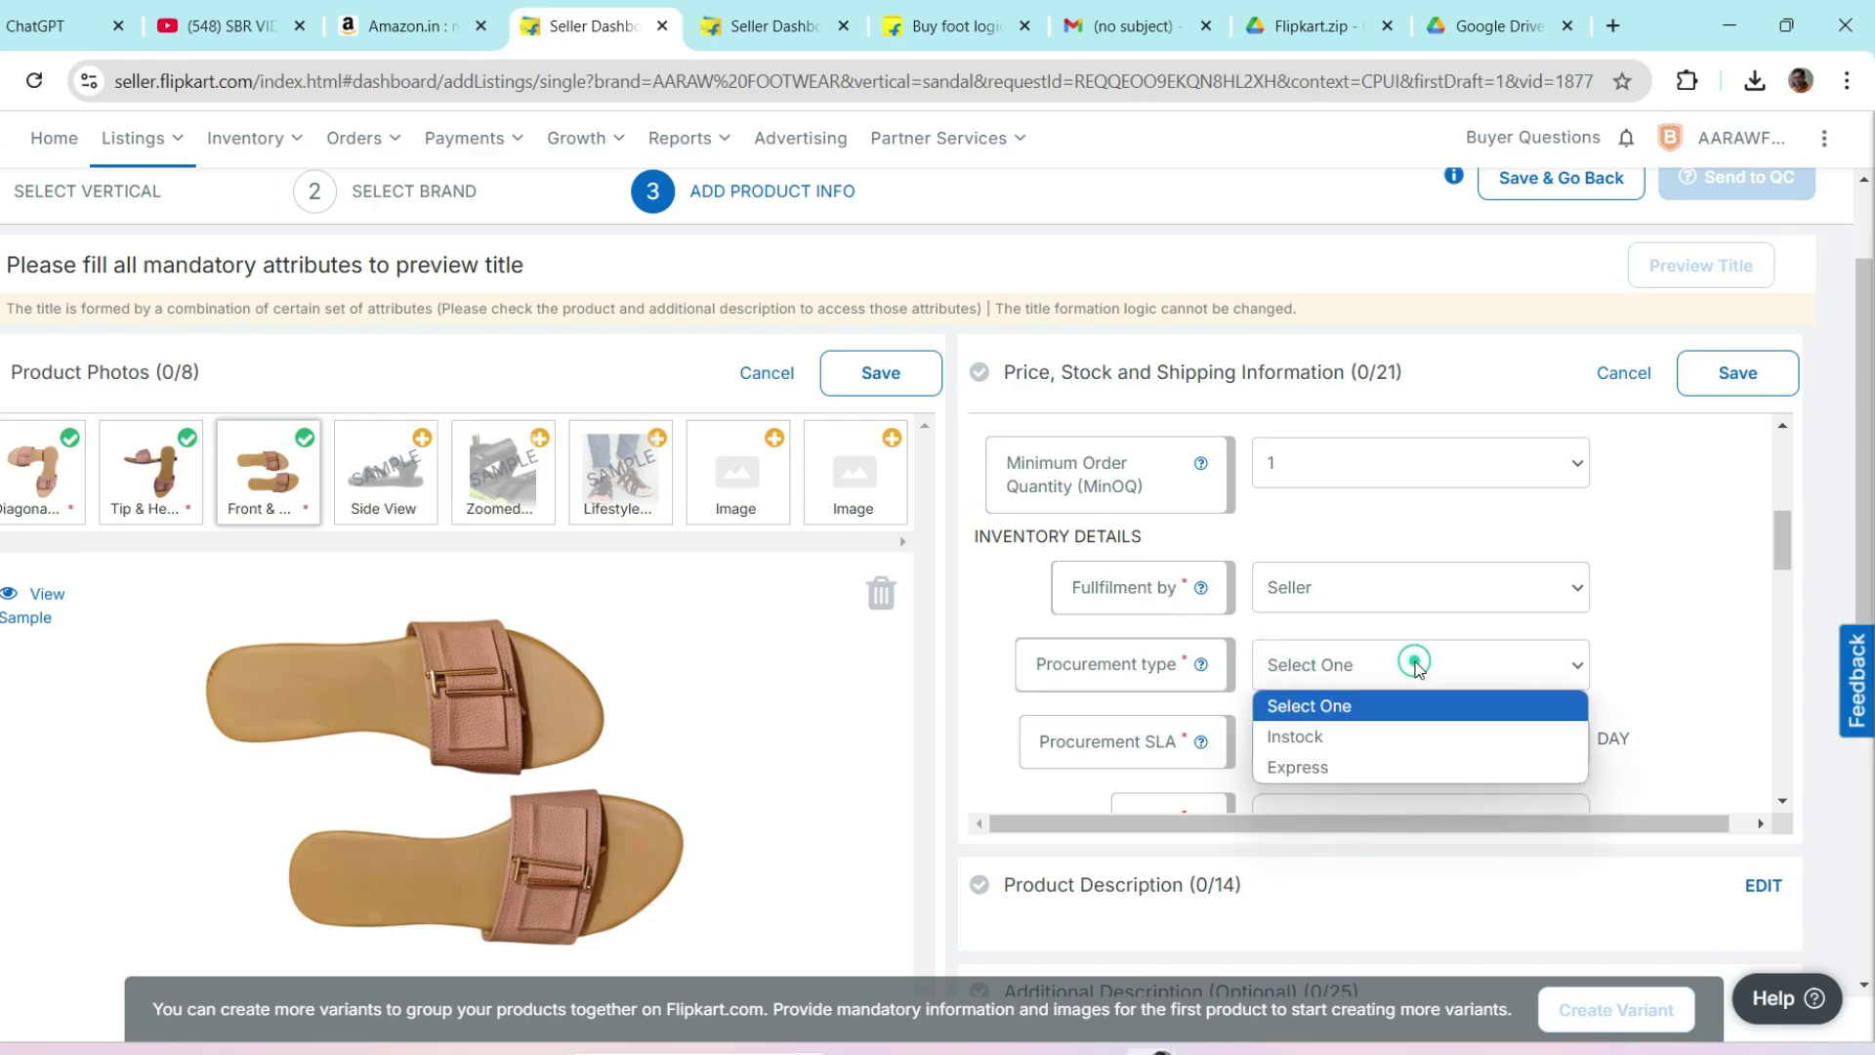
pyautogui.click(1299, 767)
# - Enter a procurement SLA of 2 days and a stock of 5 in the inventory details
pyautogui.scroll(-1, 1338, 540)
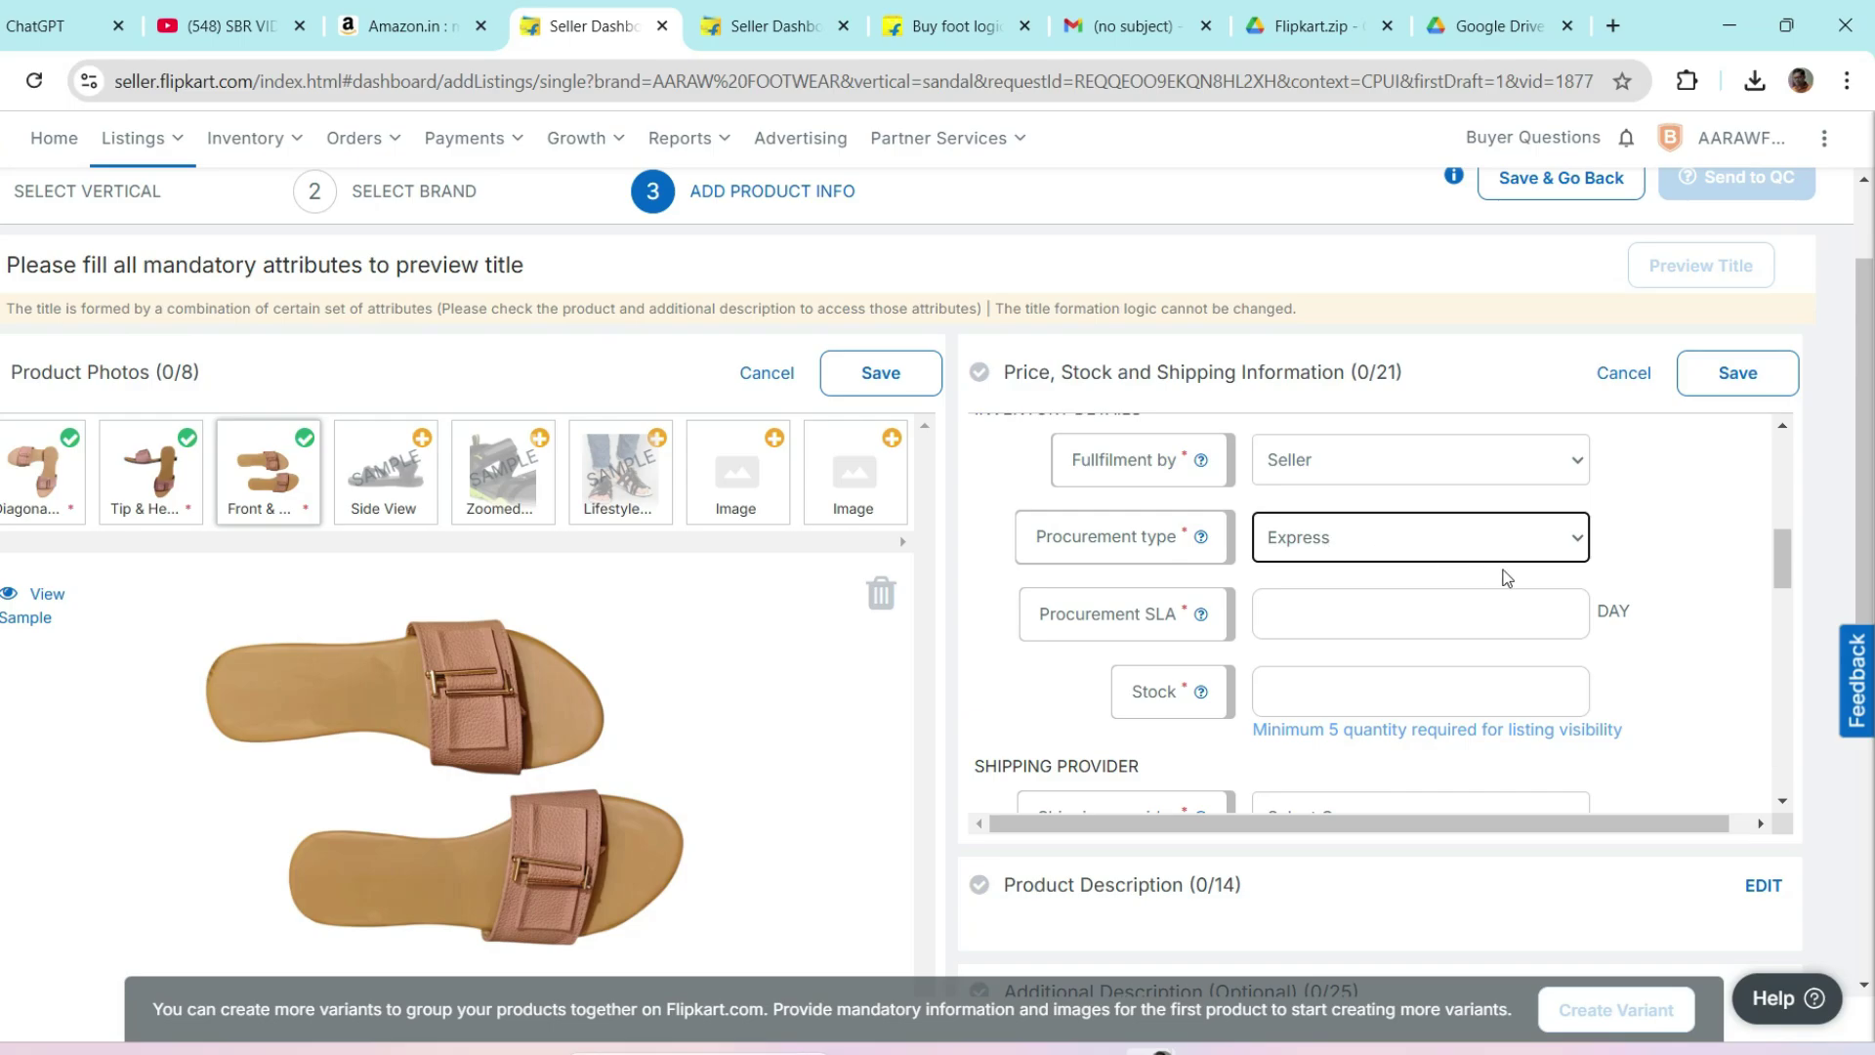
pyautogui.click(1445, 619)
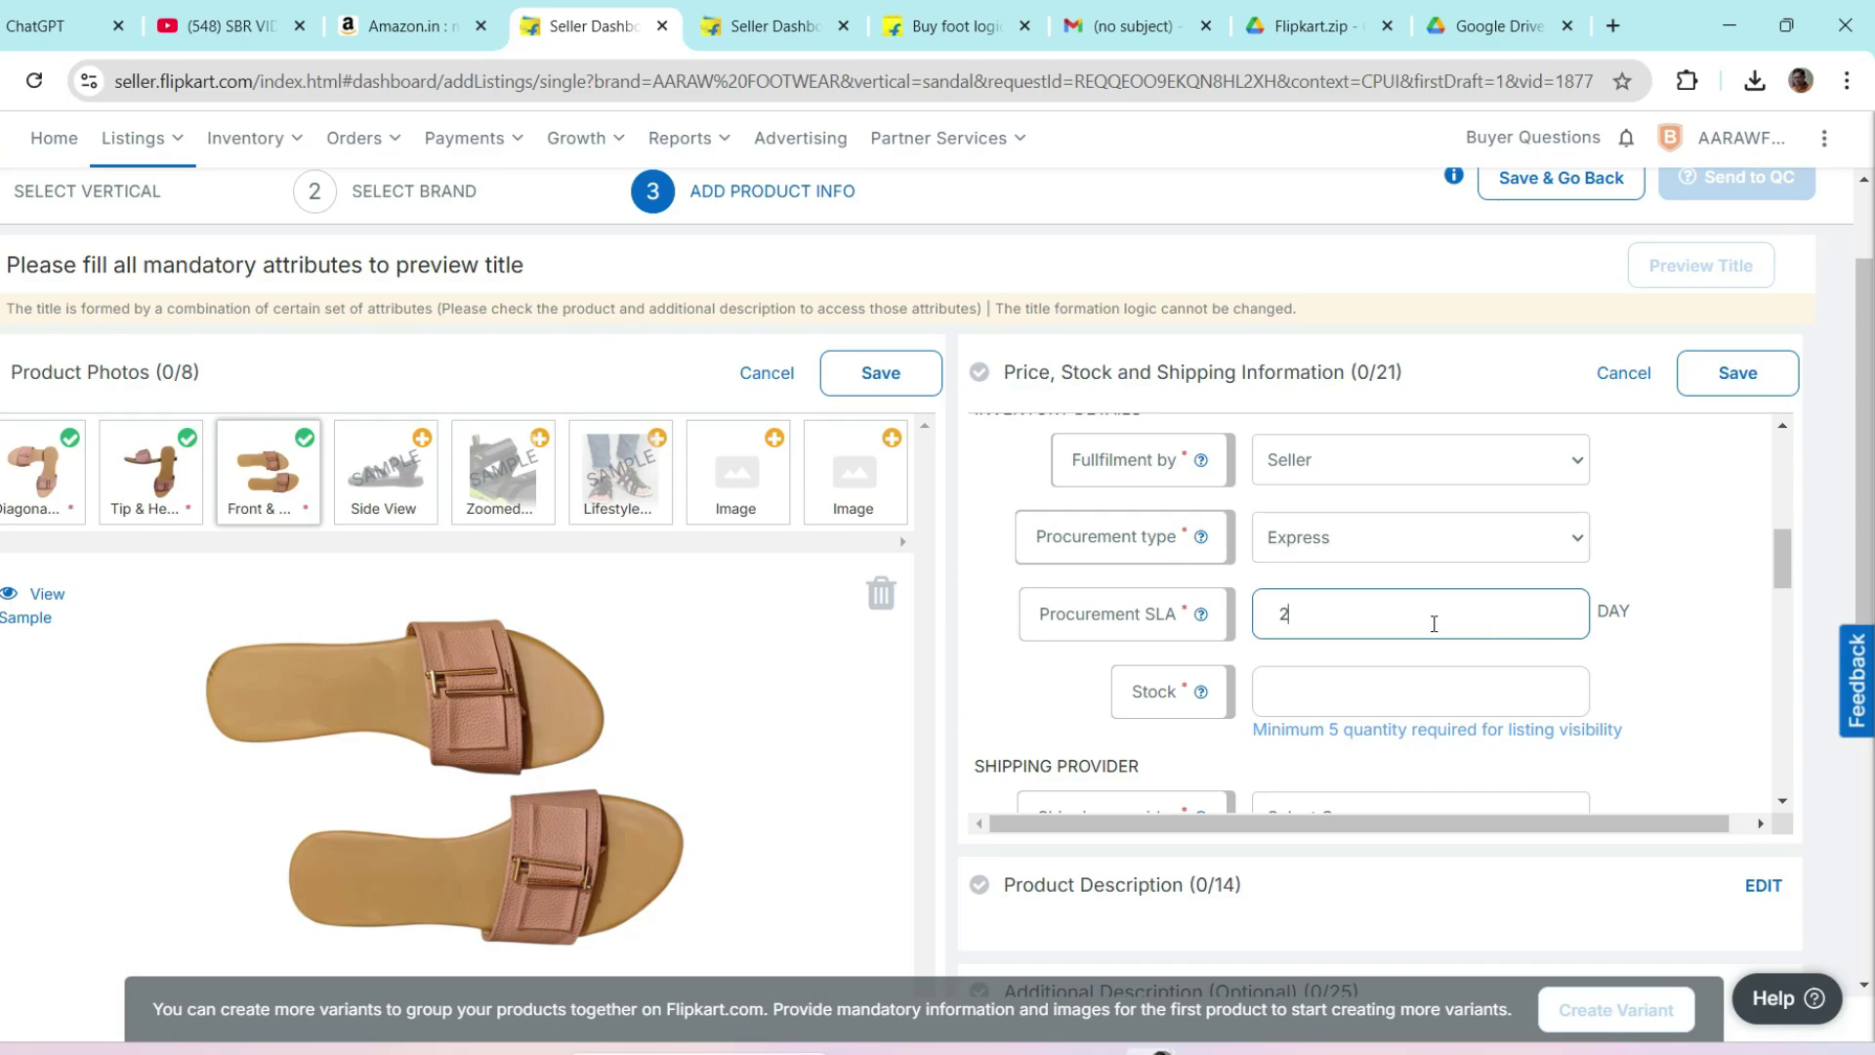
pyautogui.click(1396, 676)
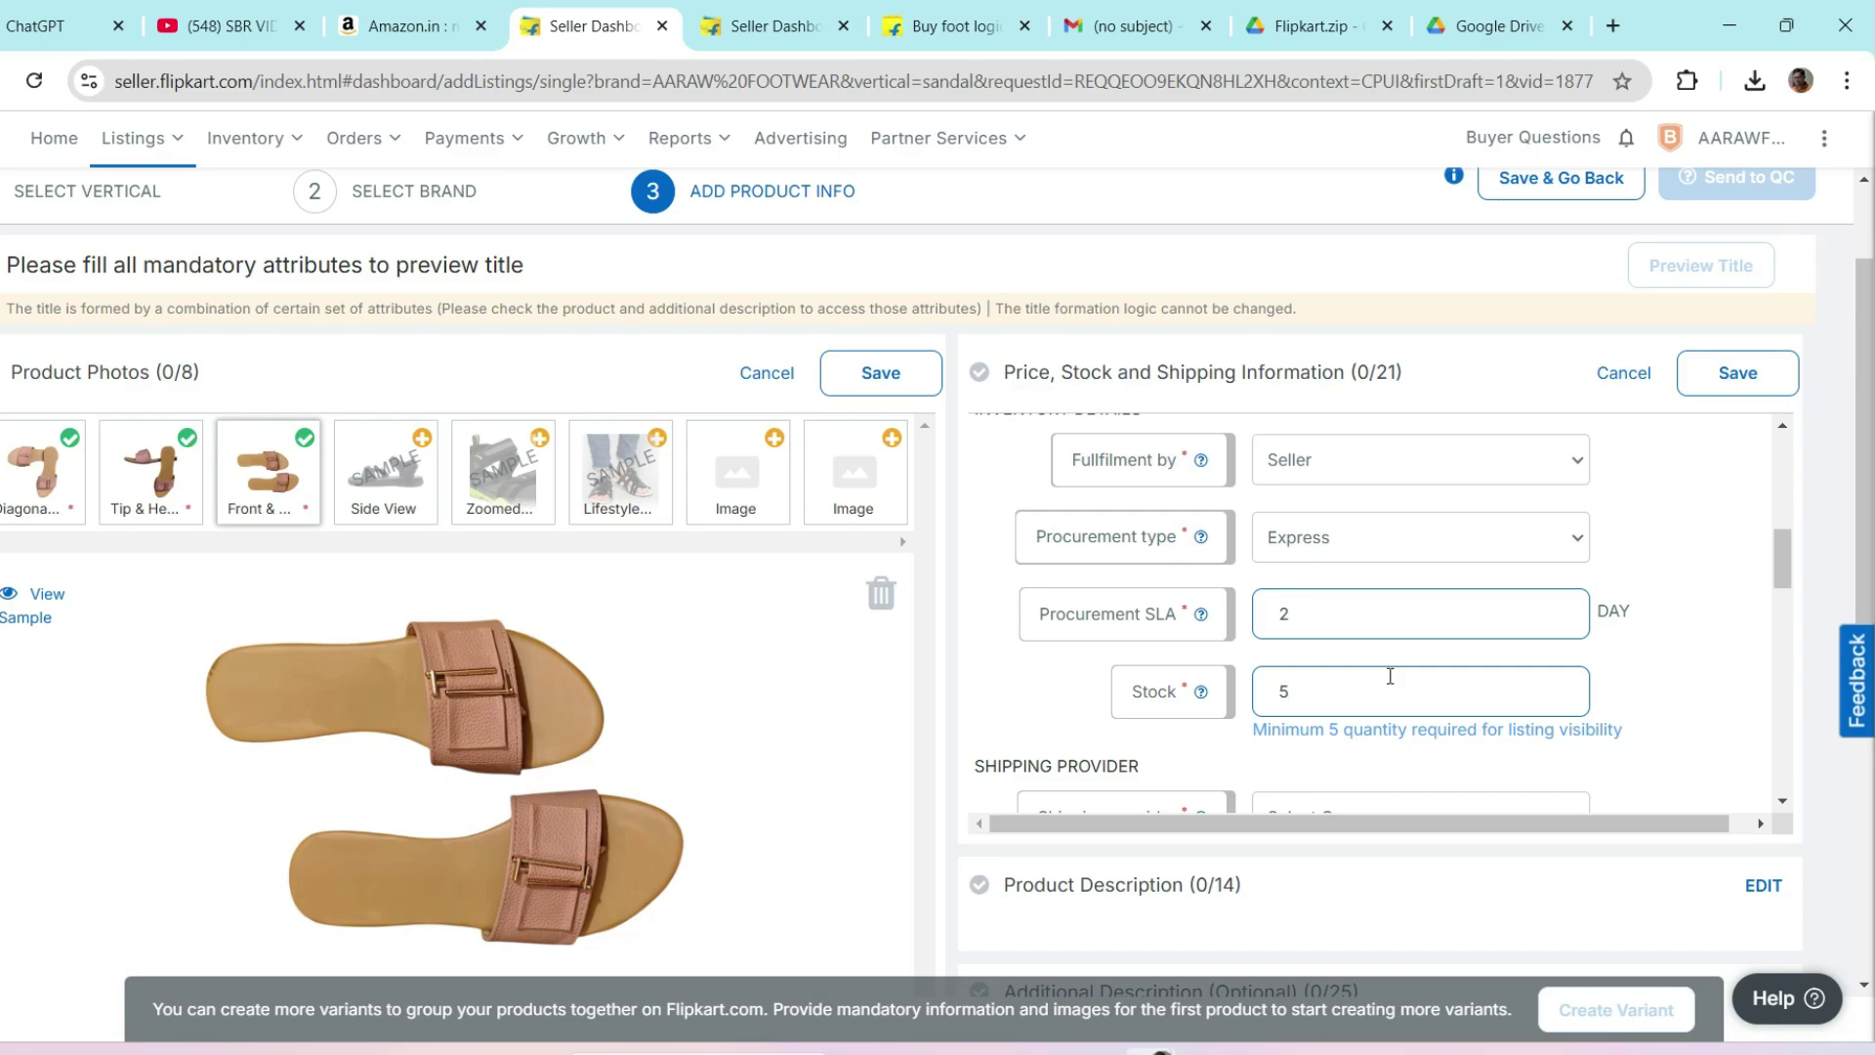
pyautogui.scroll(-4, 1383, 675)
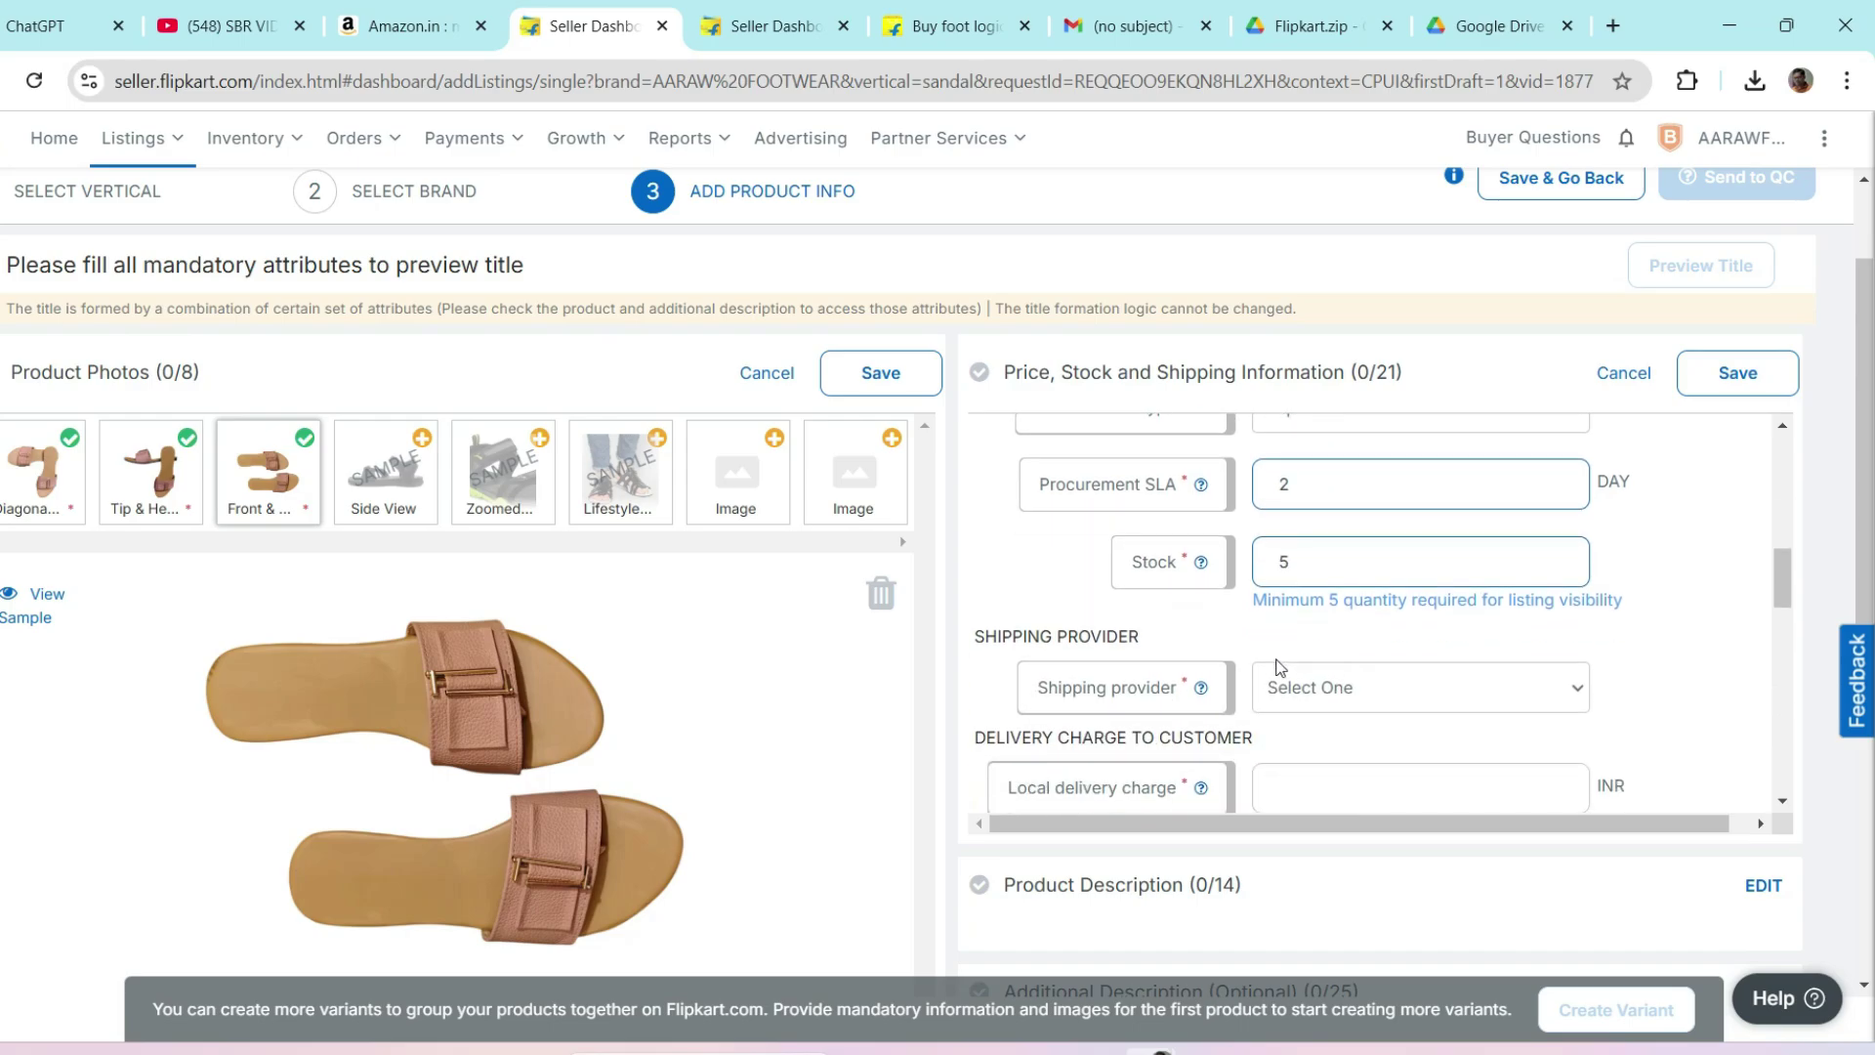
pyautogui.scroll(1, 1217, 539)
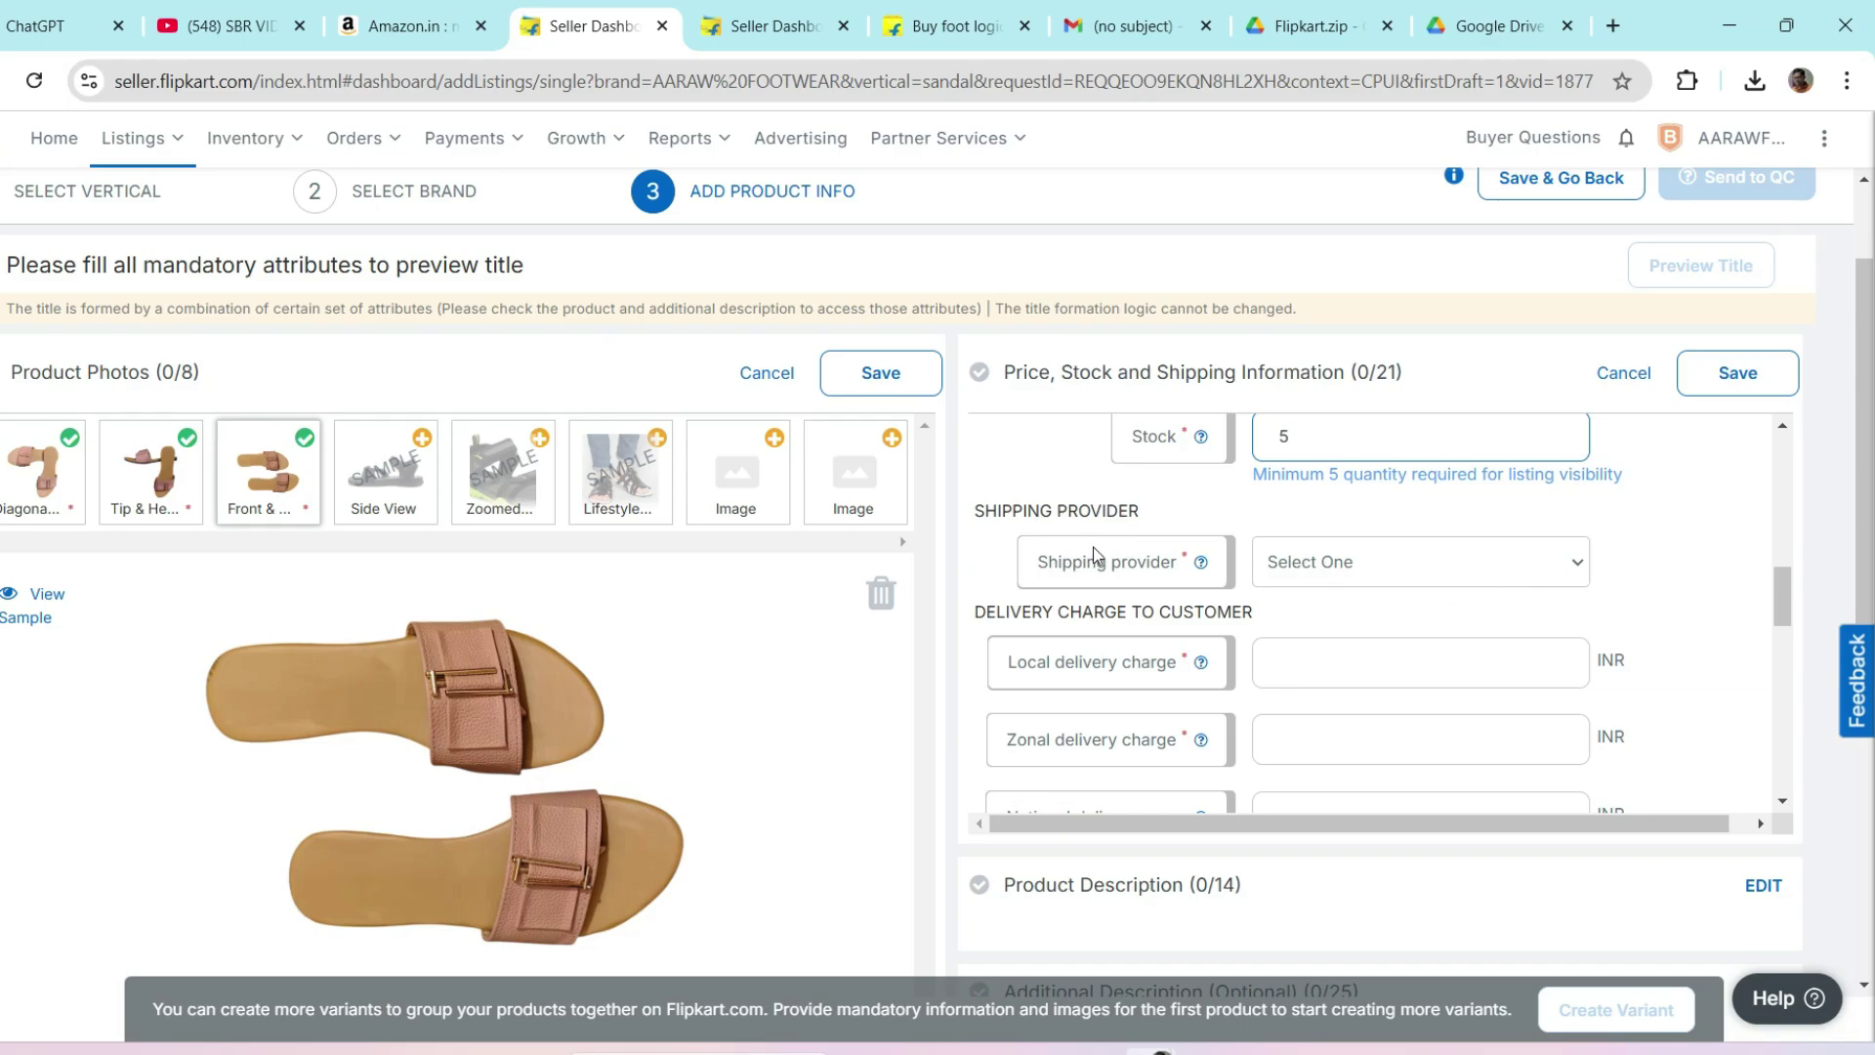
# - Choose Flipkart as the shipping provider and set the local, zonal and national delivery charges to 49 INR each
pyautogui.click(1392, 576)
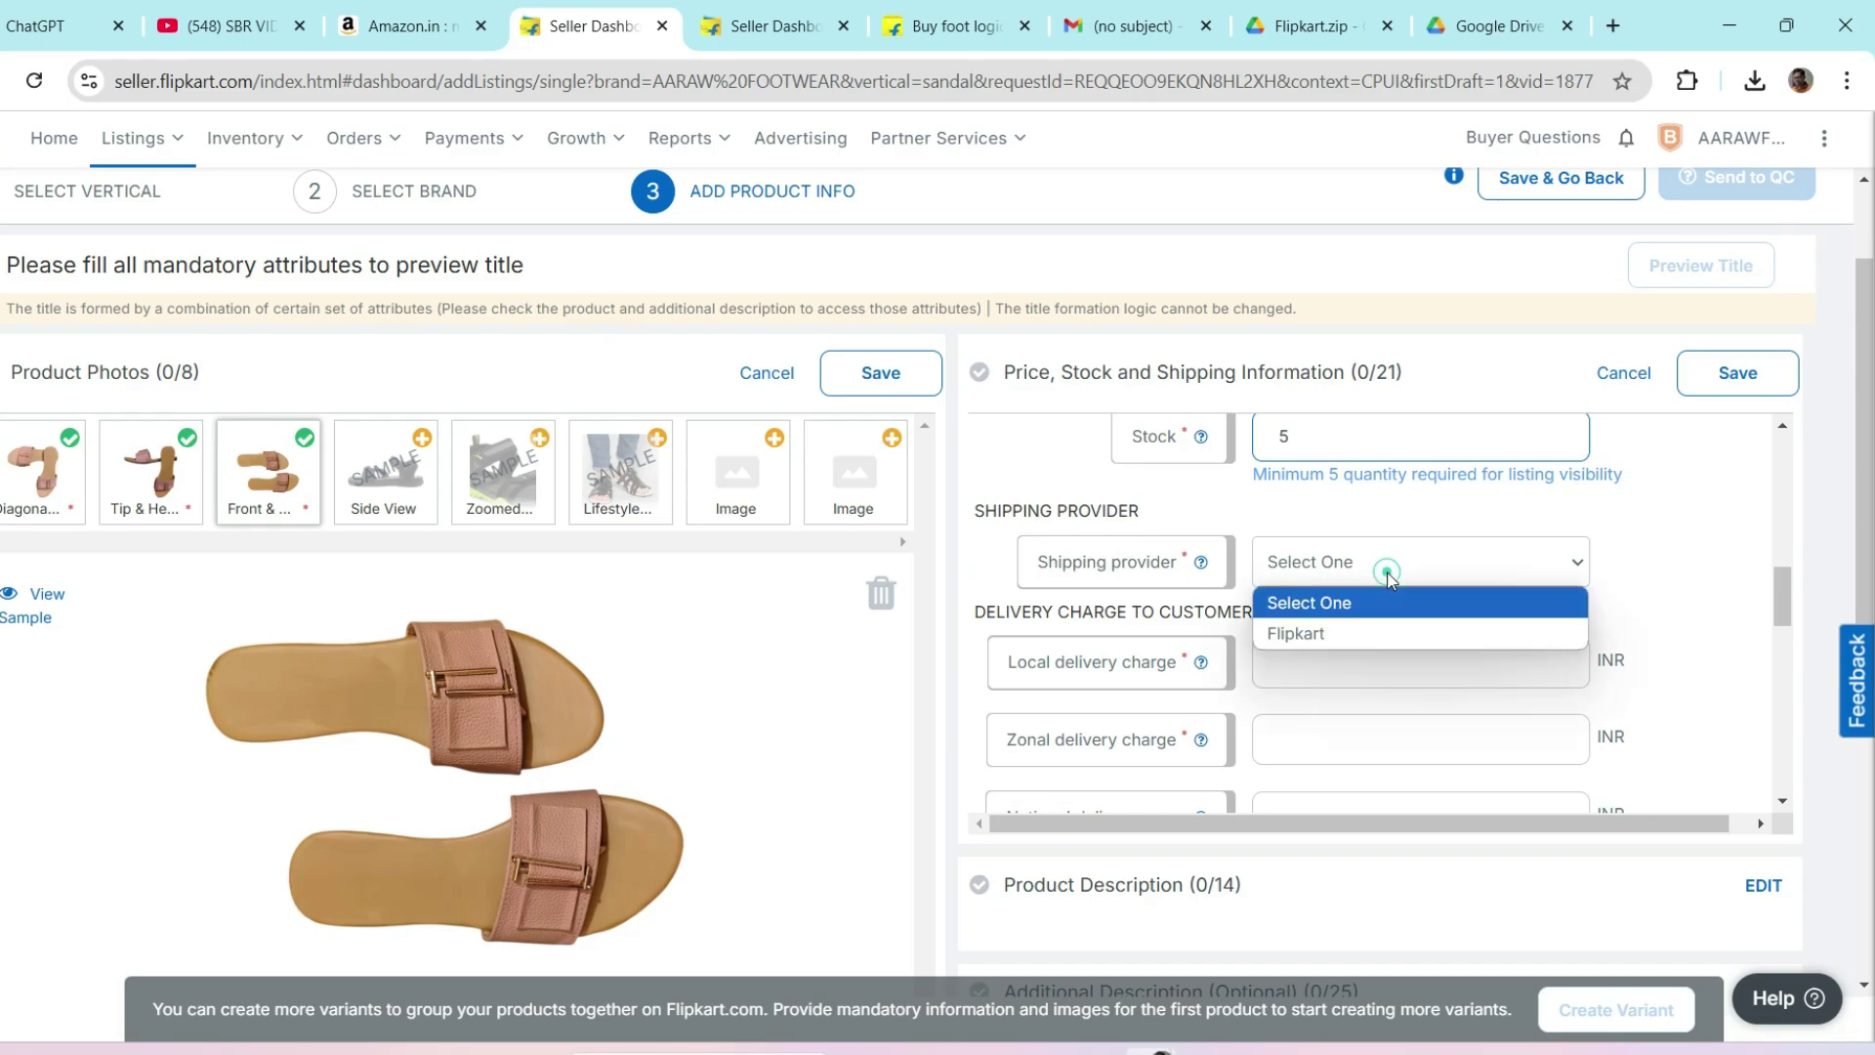
pyautogui.click(1309, 637)
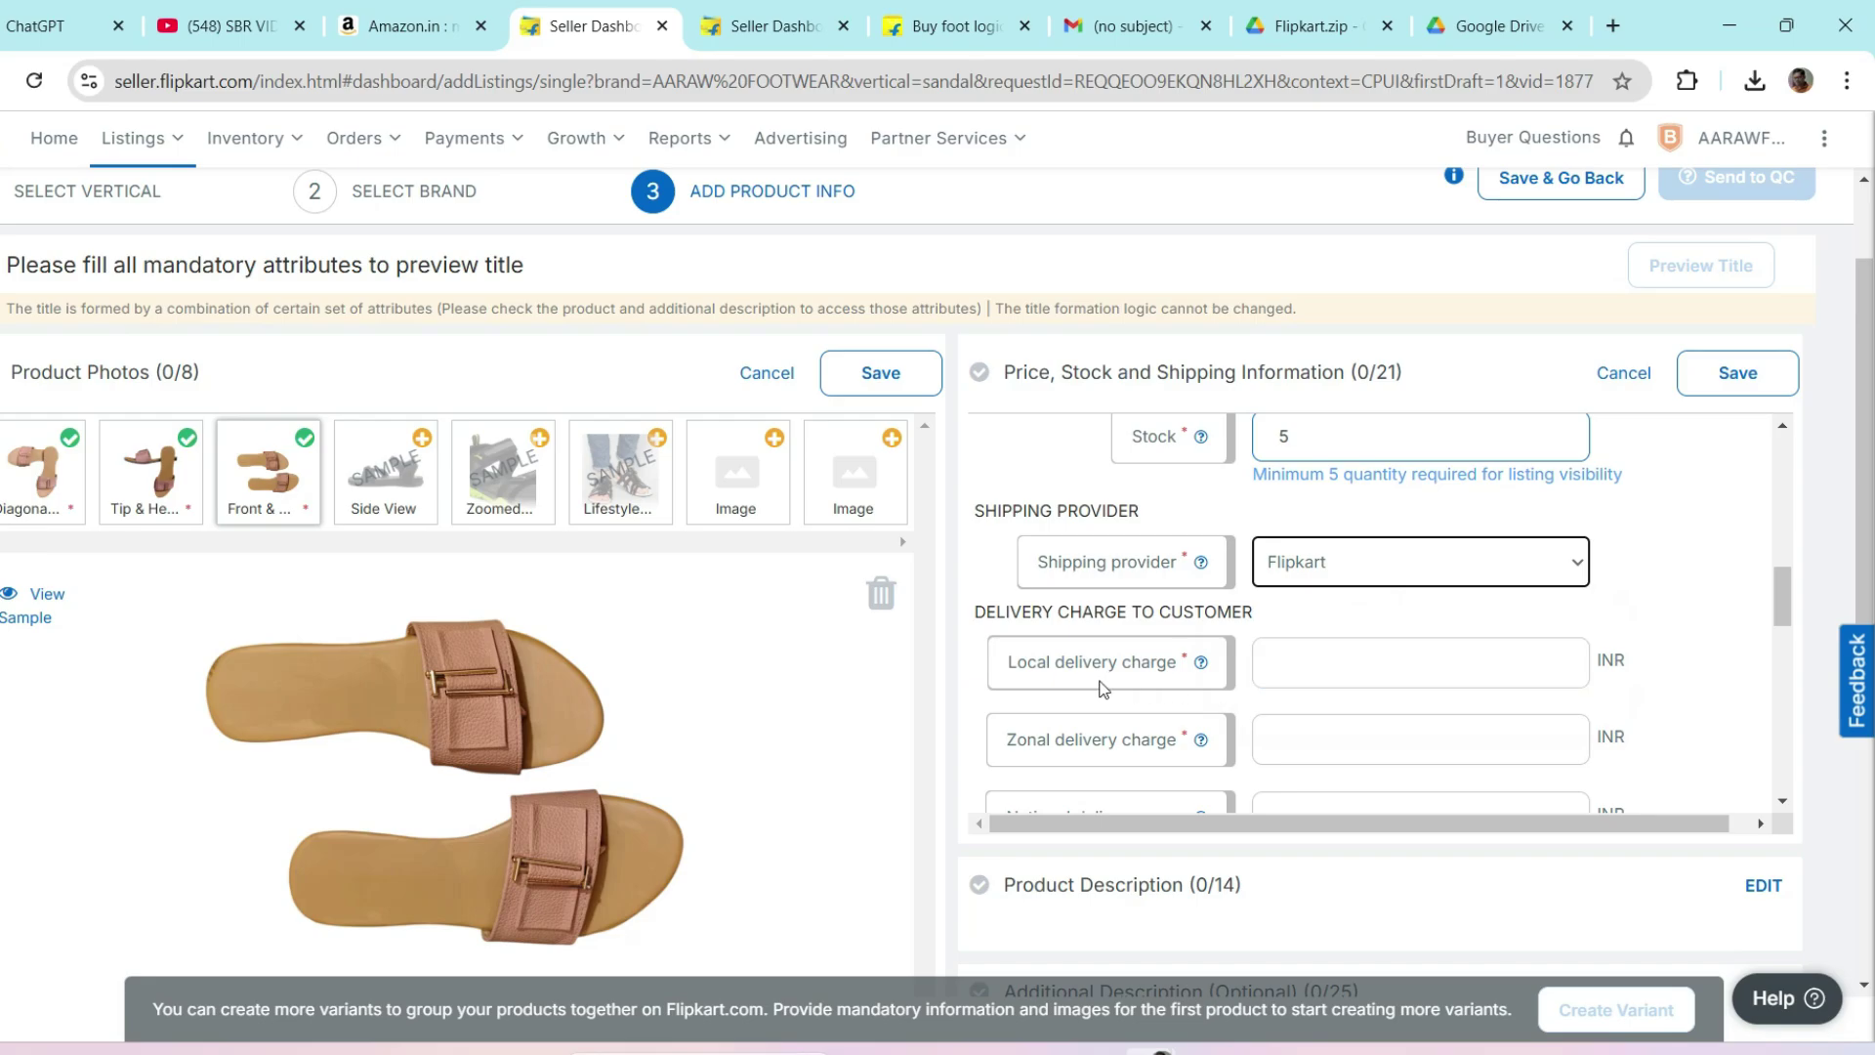
pyautogui.click(1404, 672)
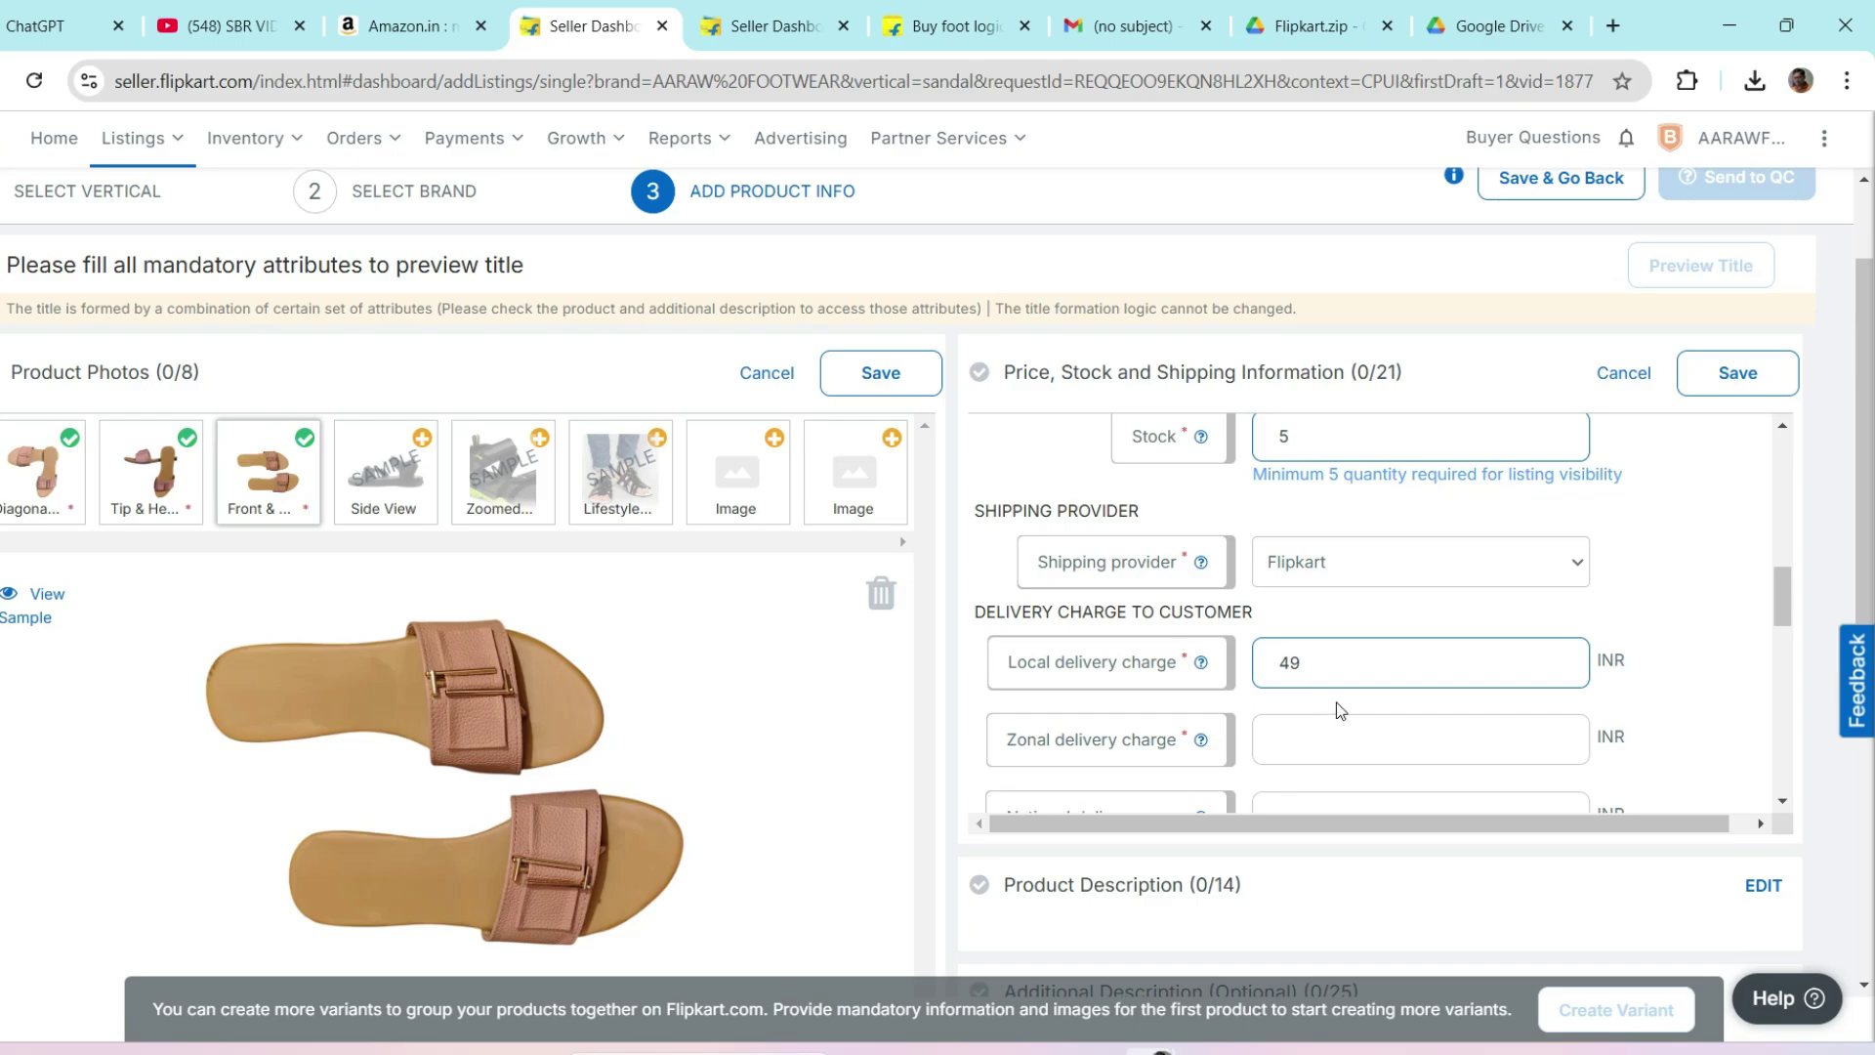
pyautogui.click(1313, 728)
pyautogui.write('49')
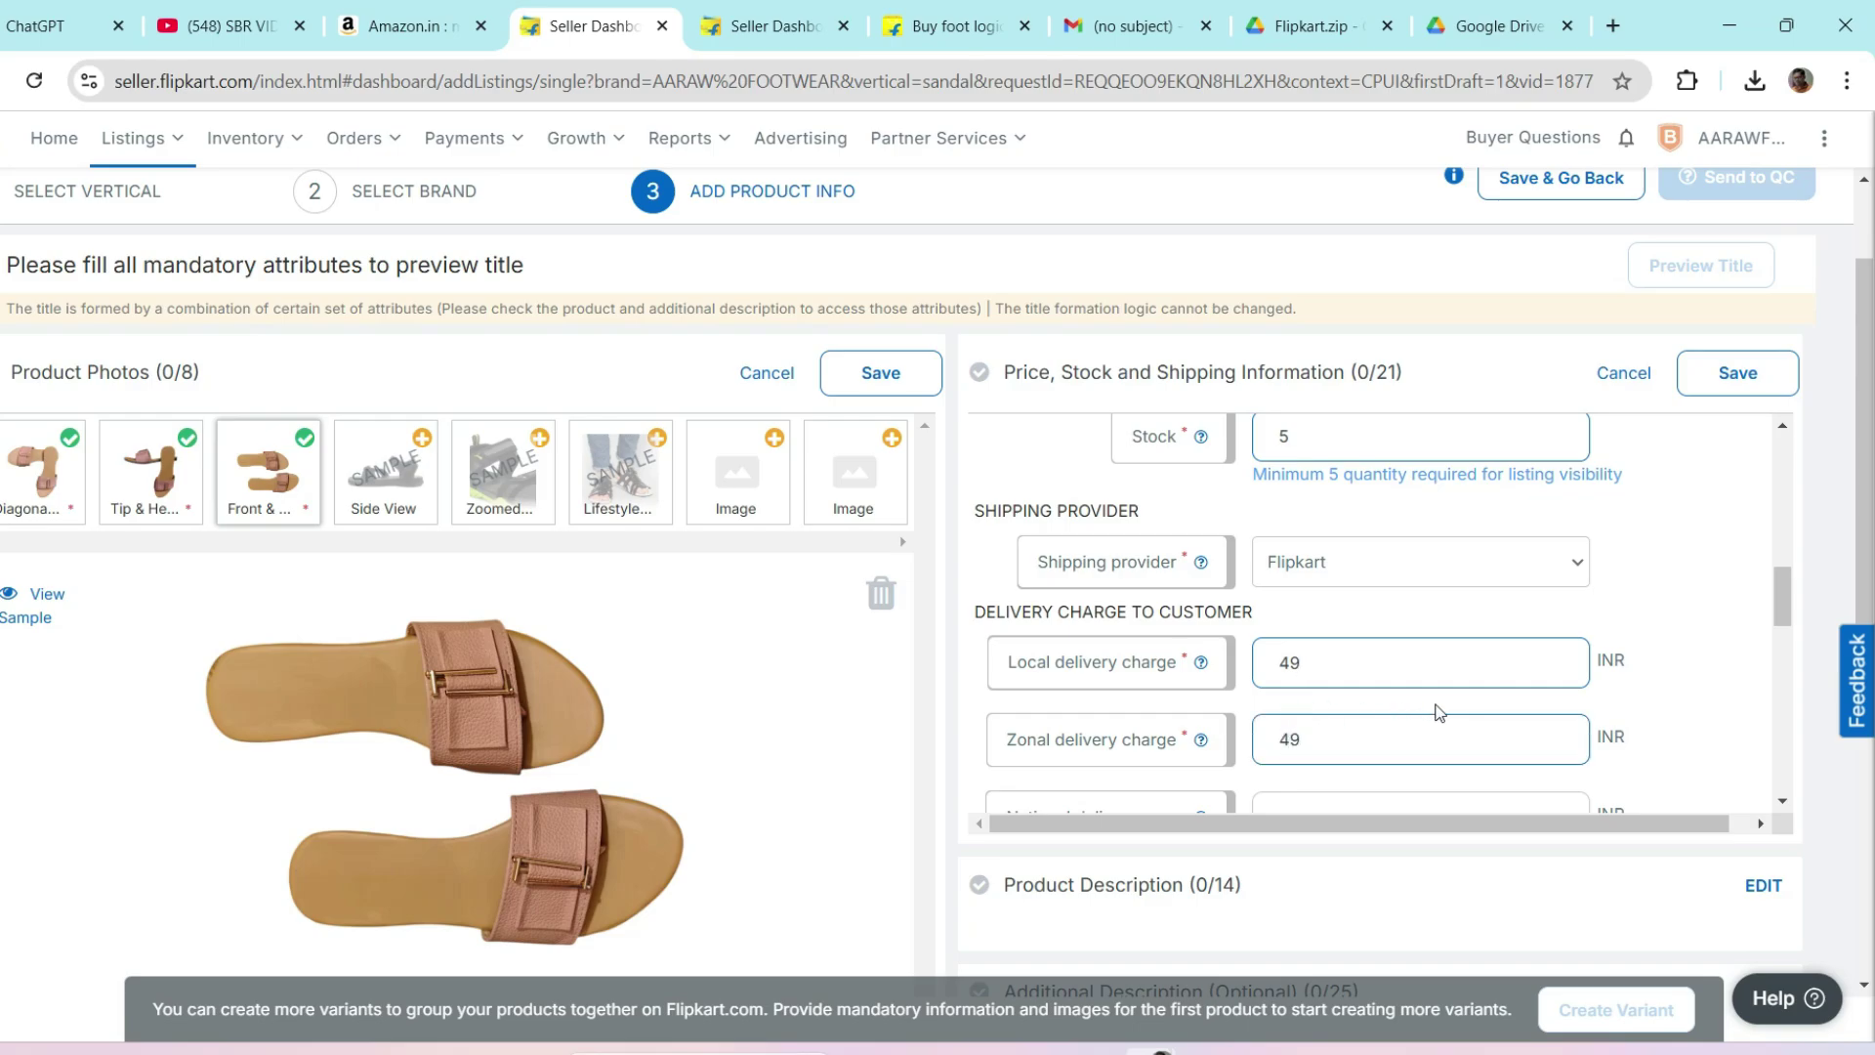
pyautogui.scroll(-1, 1435, 711)
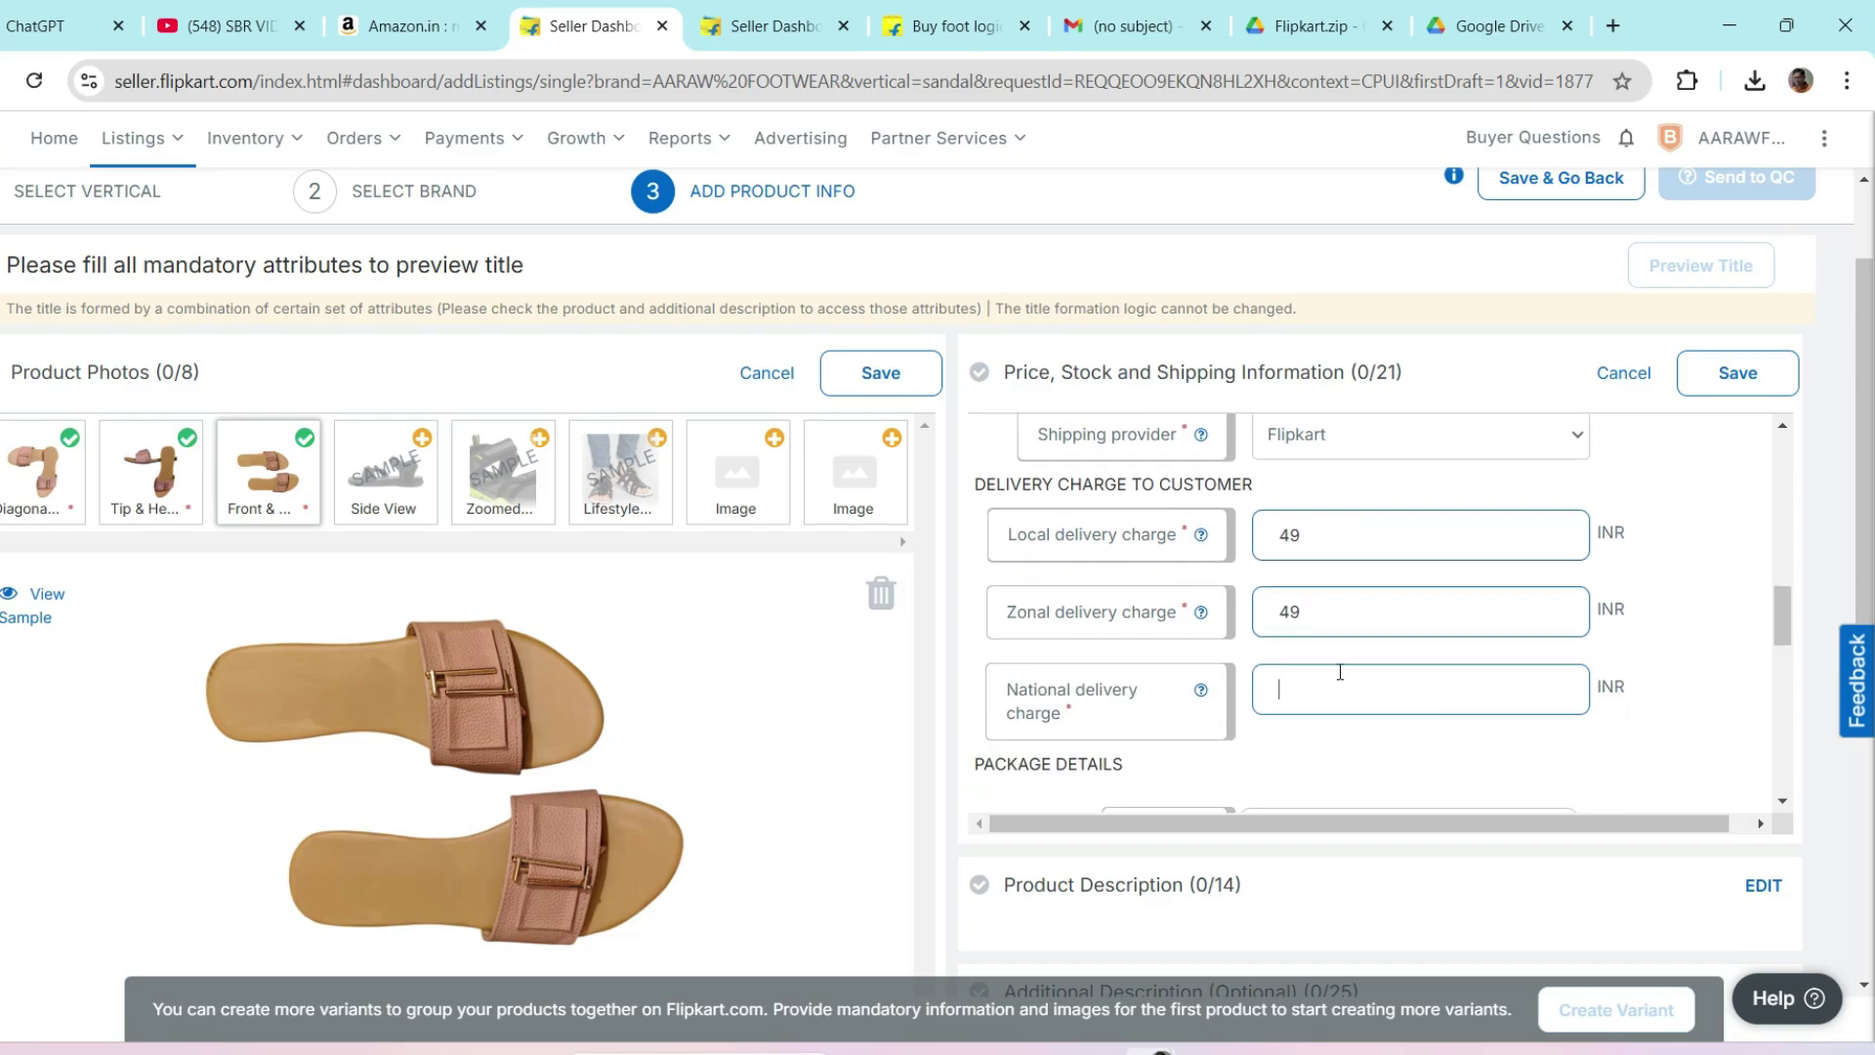
pyautogui.click(1339, 671)
pyautogui.write('49')
# - Enter the package dimensions: length 20 cm, breadth 15 cm and height 10 cm
pyautogui.scroll(-1, 1462, 685)
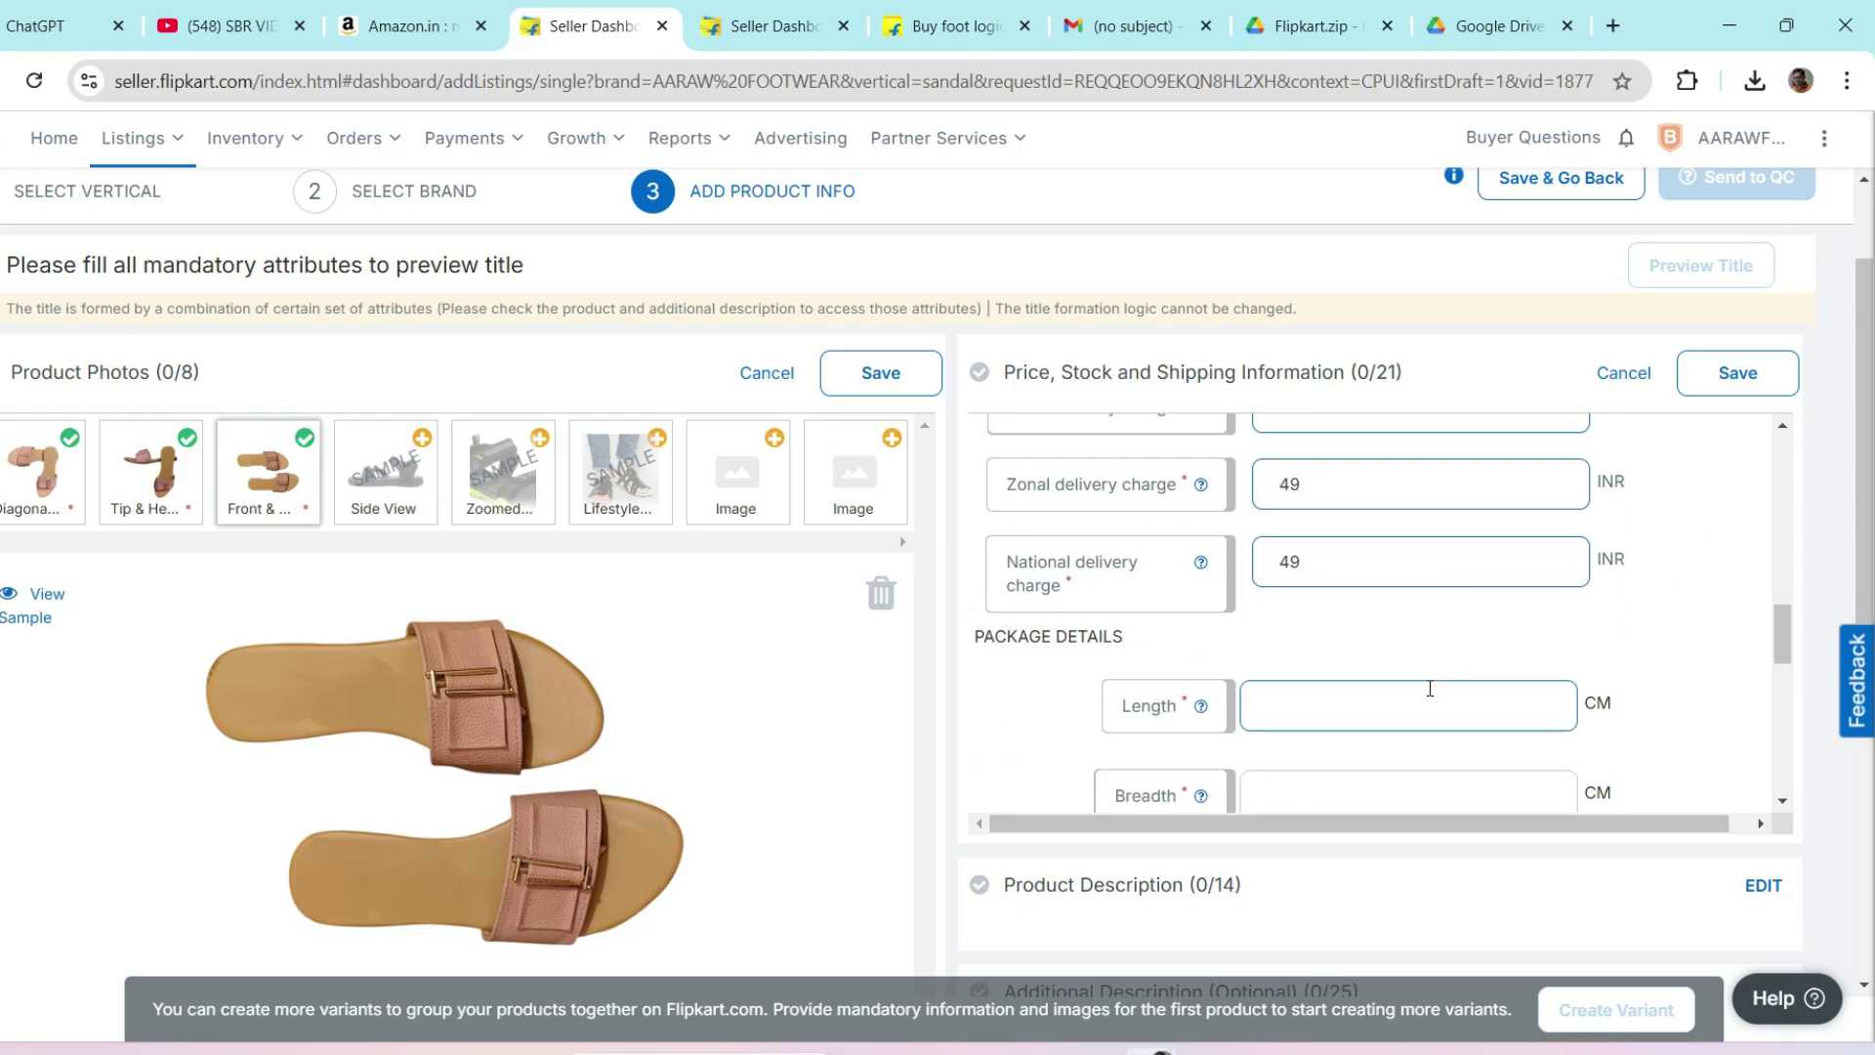
pyautogui.click(1389, 718)
pyautogui.click(1328, 704)
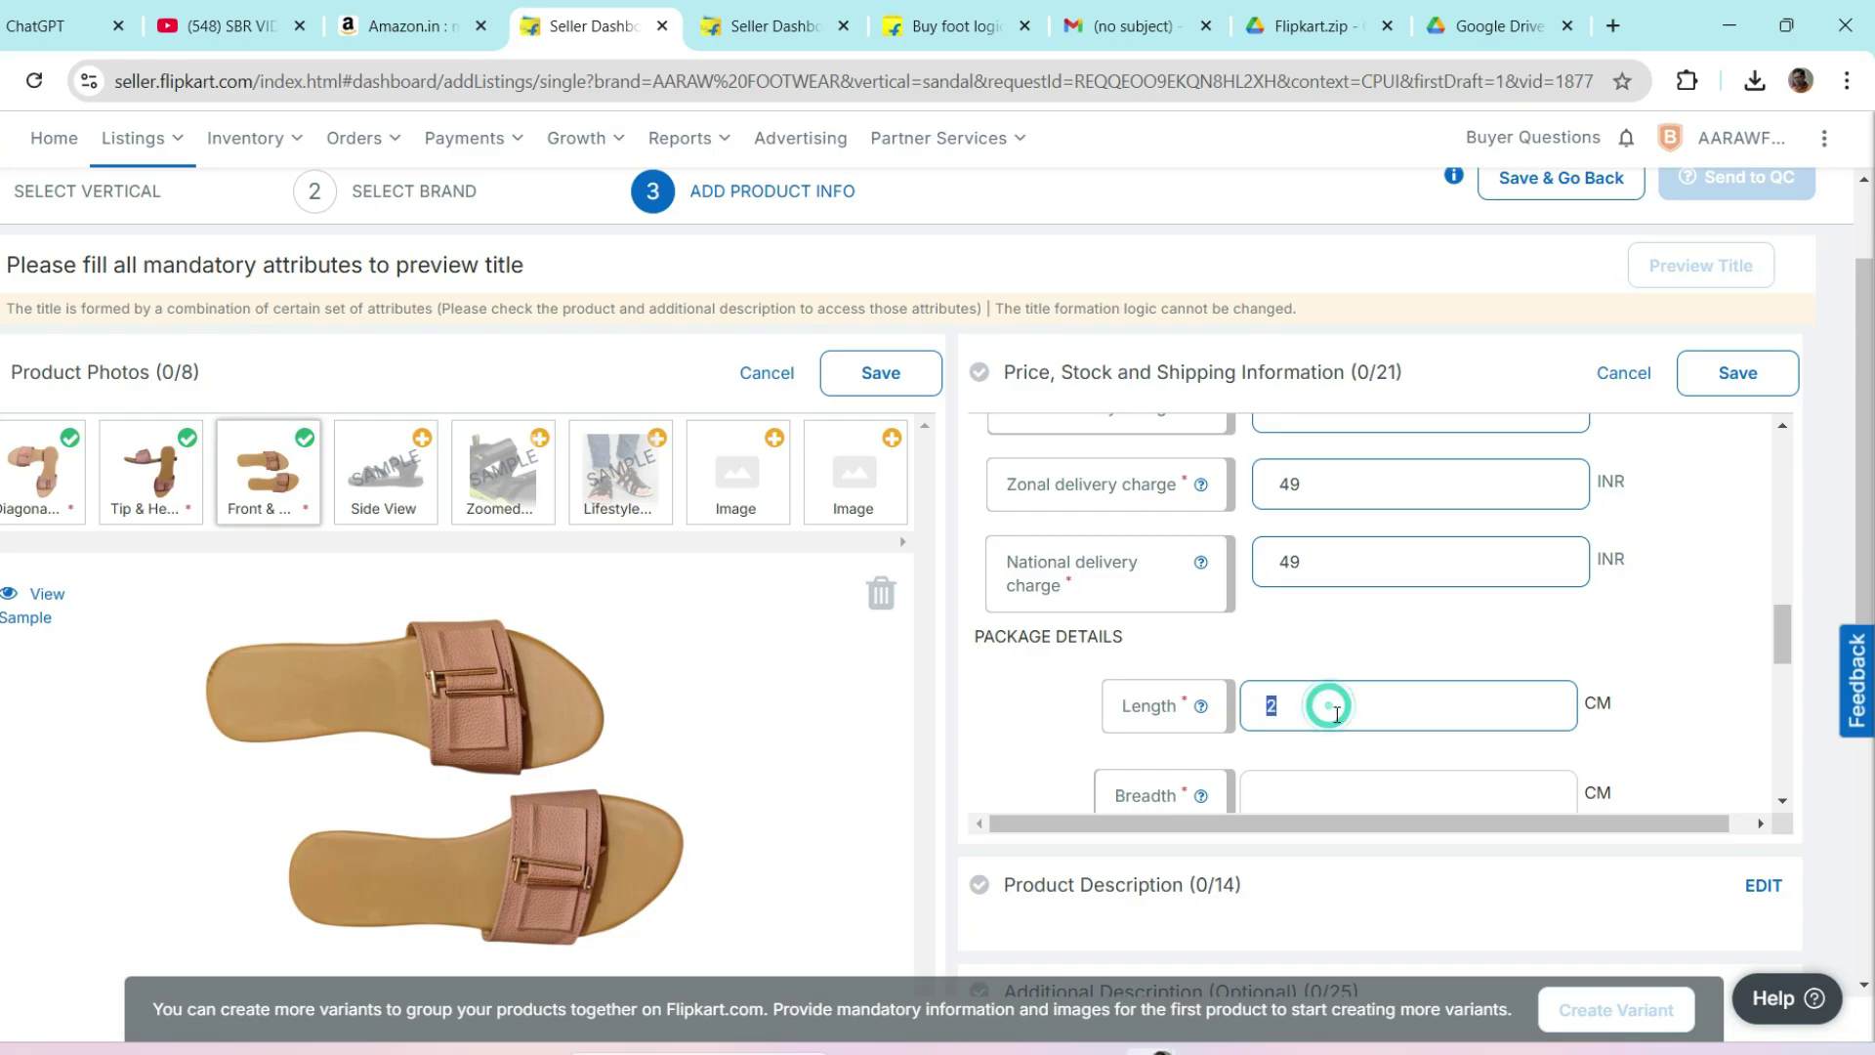
pyautogui.click(1336, 715)
pyautogui.write('0')
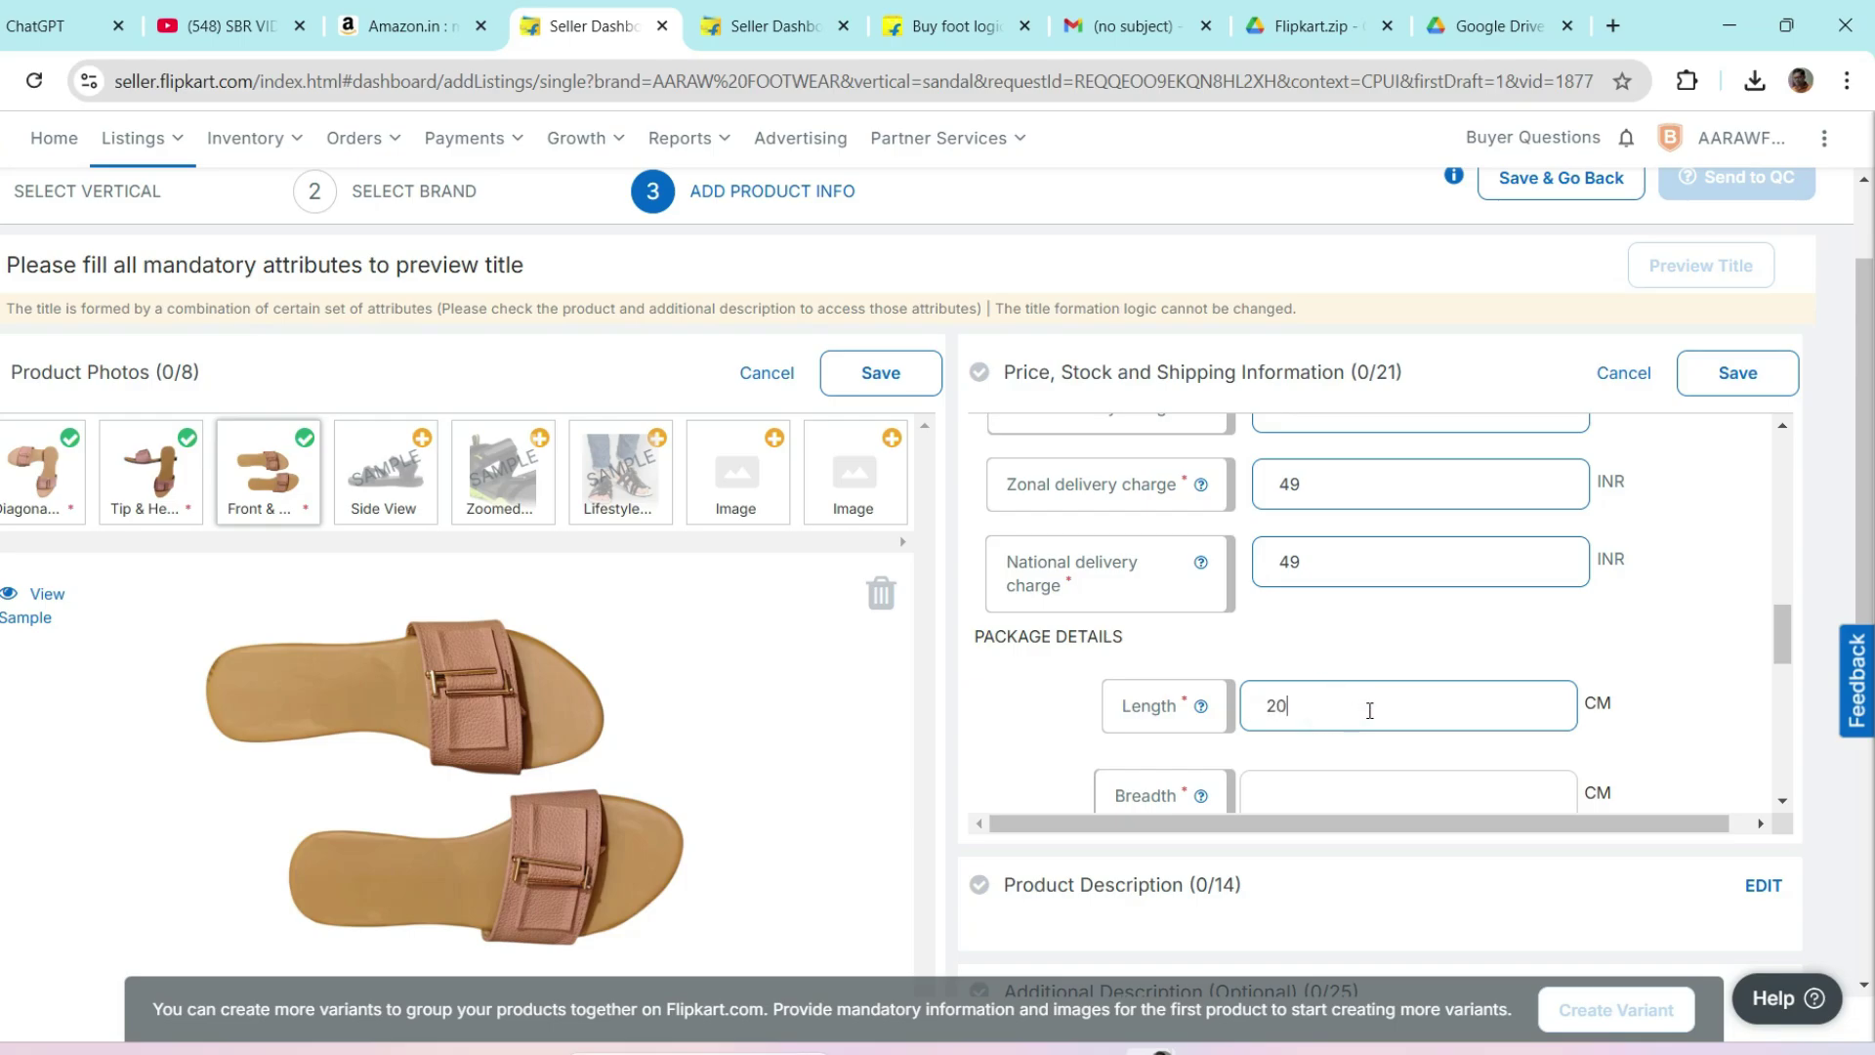
pyautogui.scroll(-2, 1397, 698)
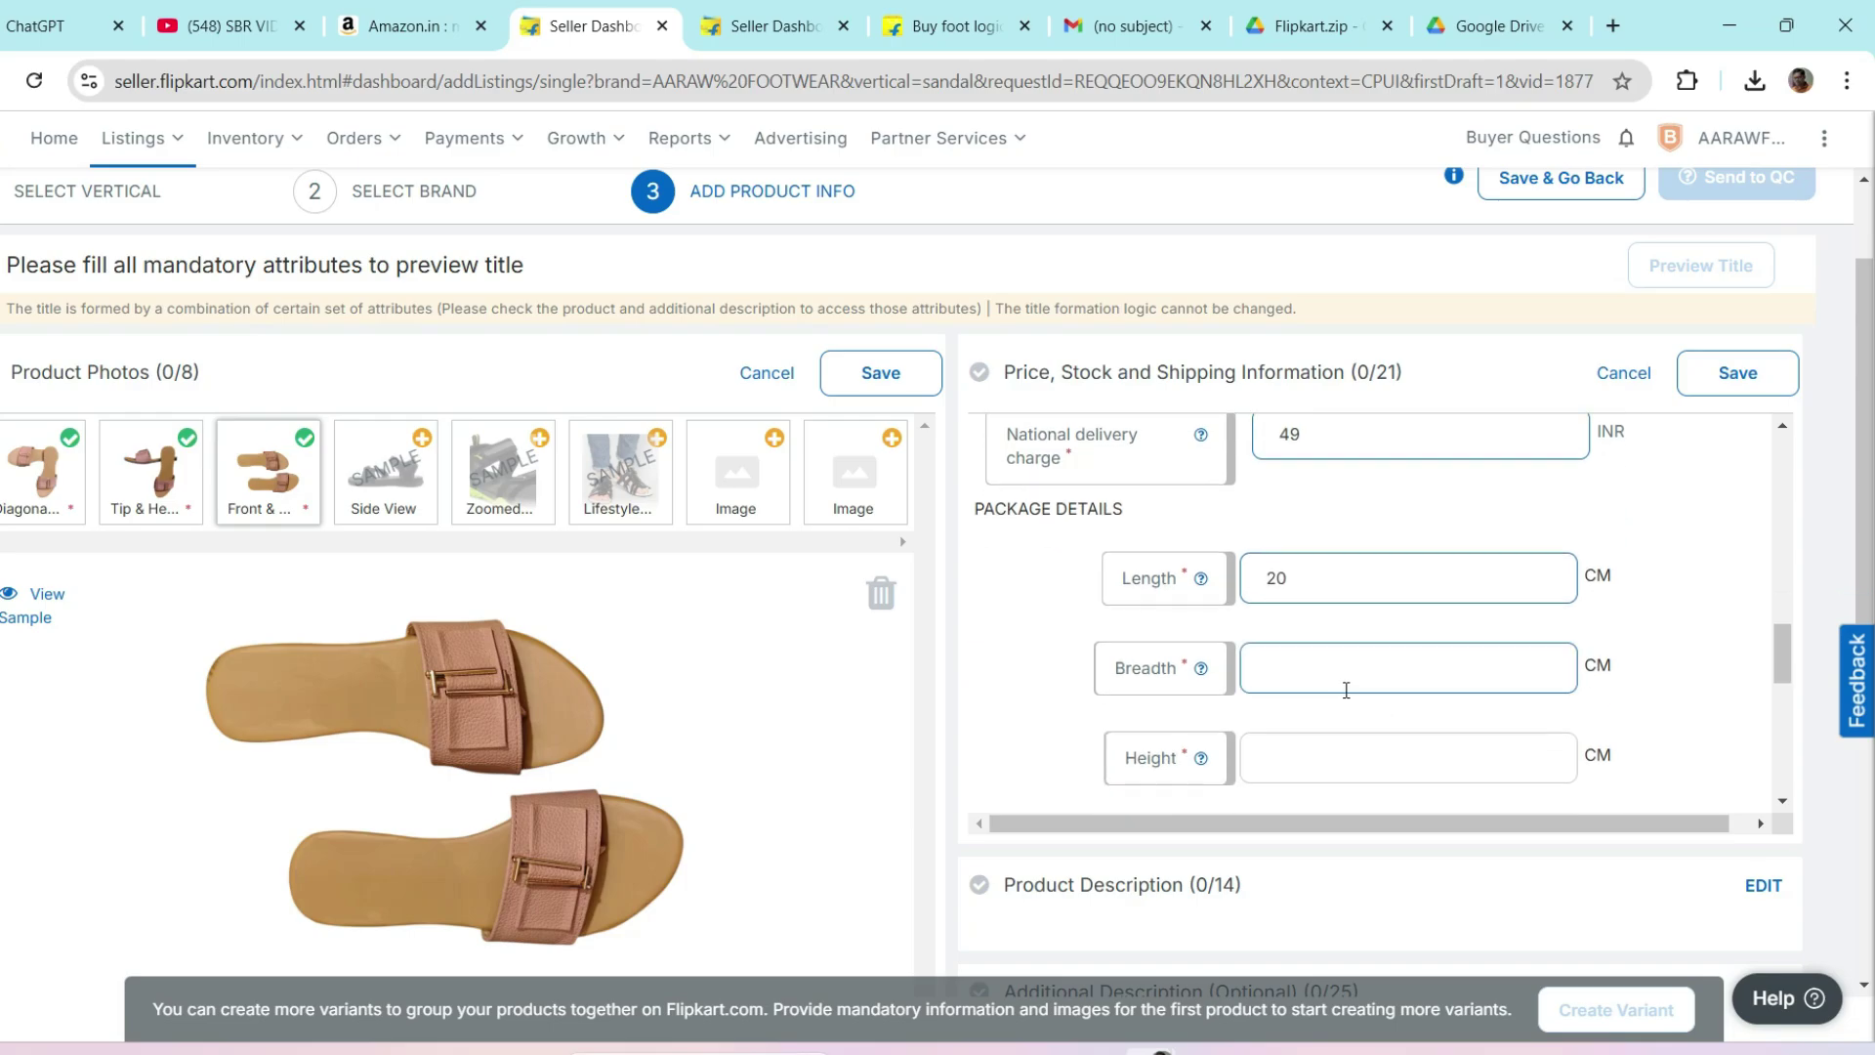
pyautogui.click(1312, 664)
pyautogui.write('15')
pyautogui.click(1275, 735)
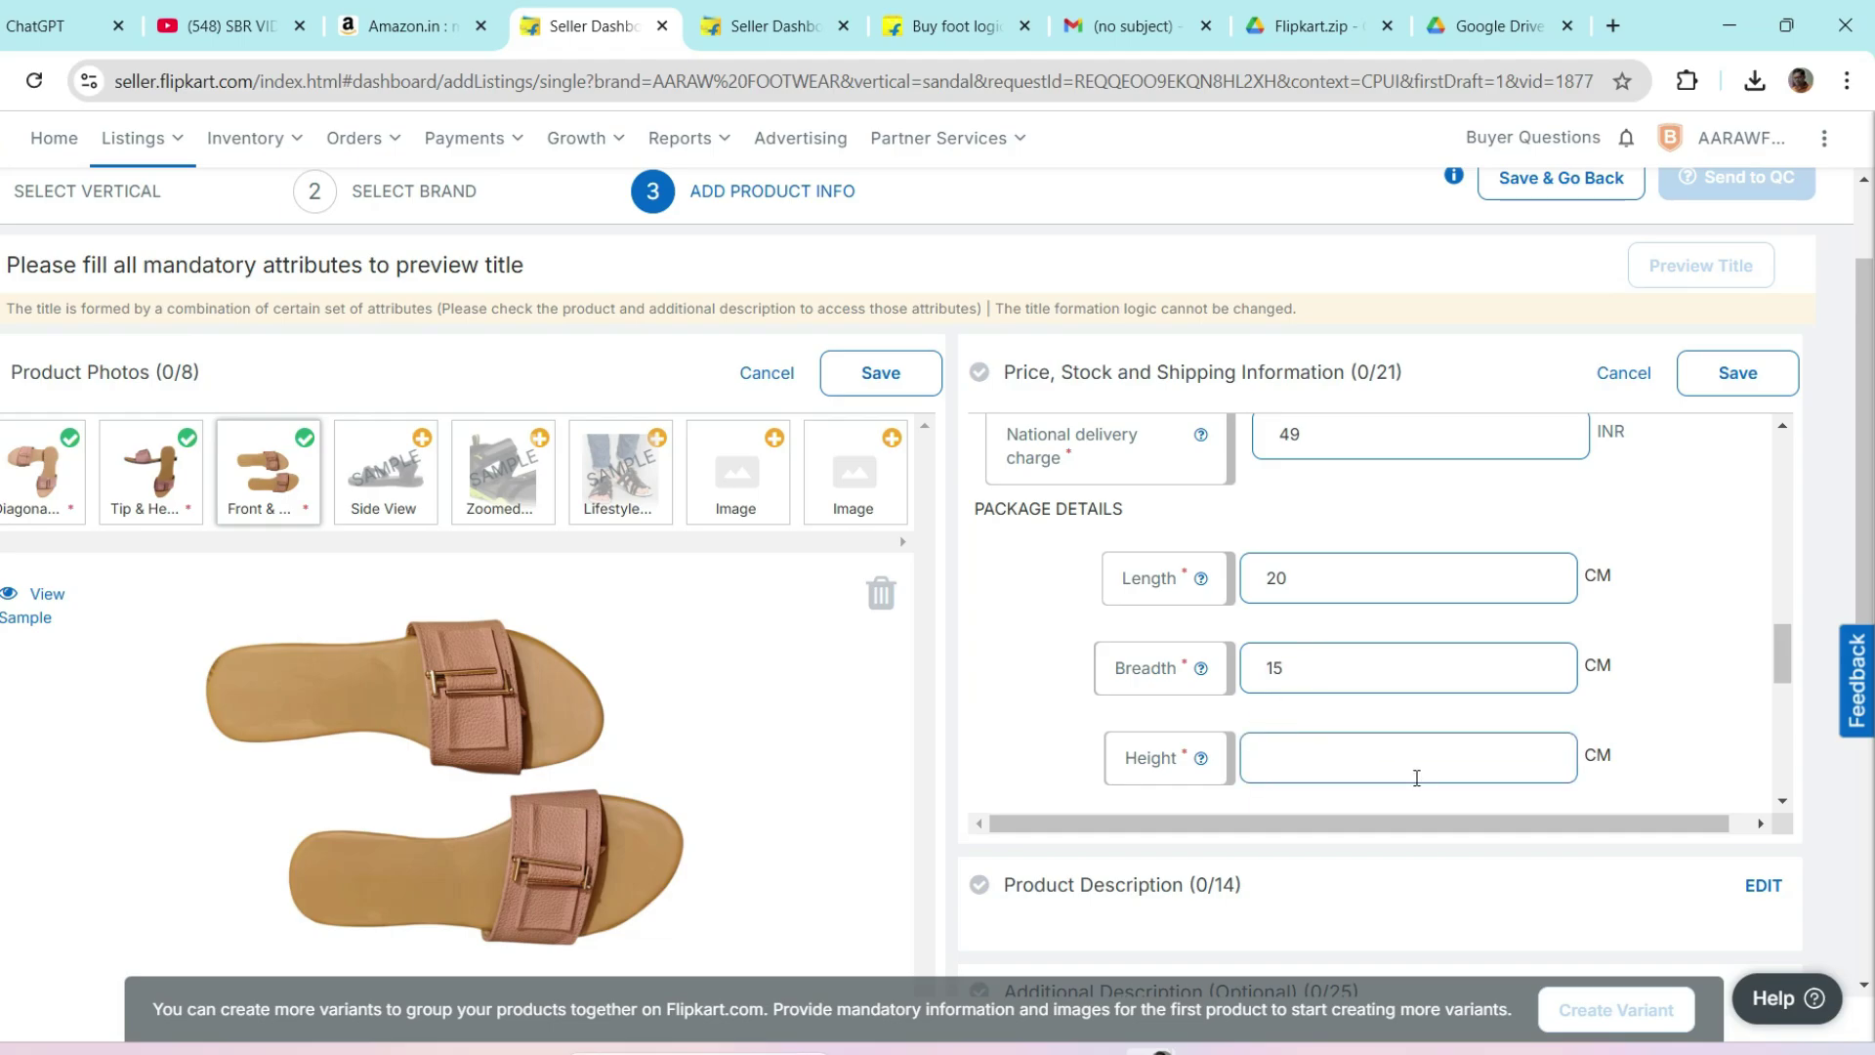
pyautogui.write('8')
pyautogui.press('BackSpace')
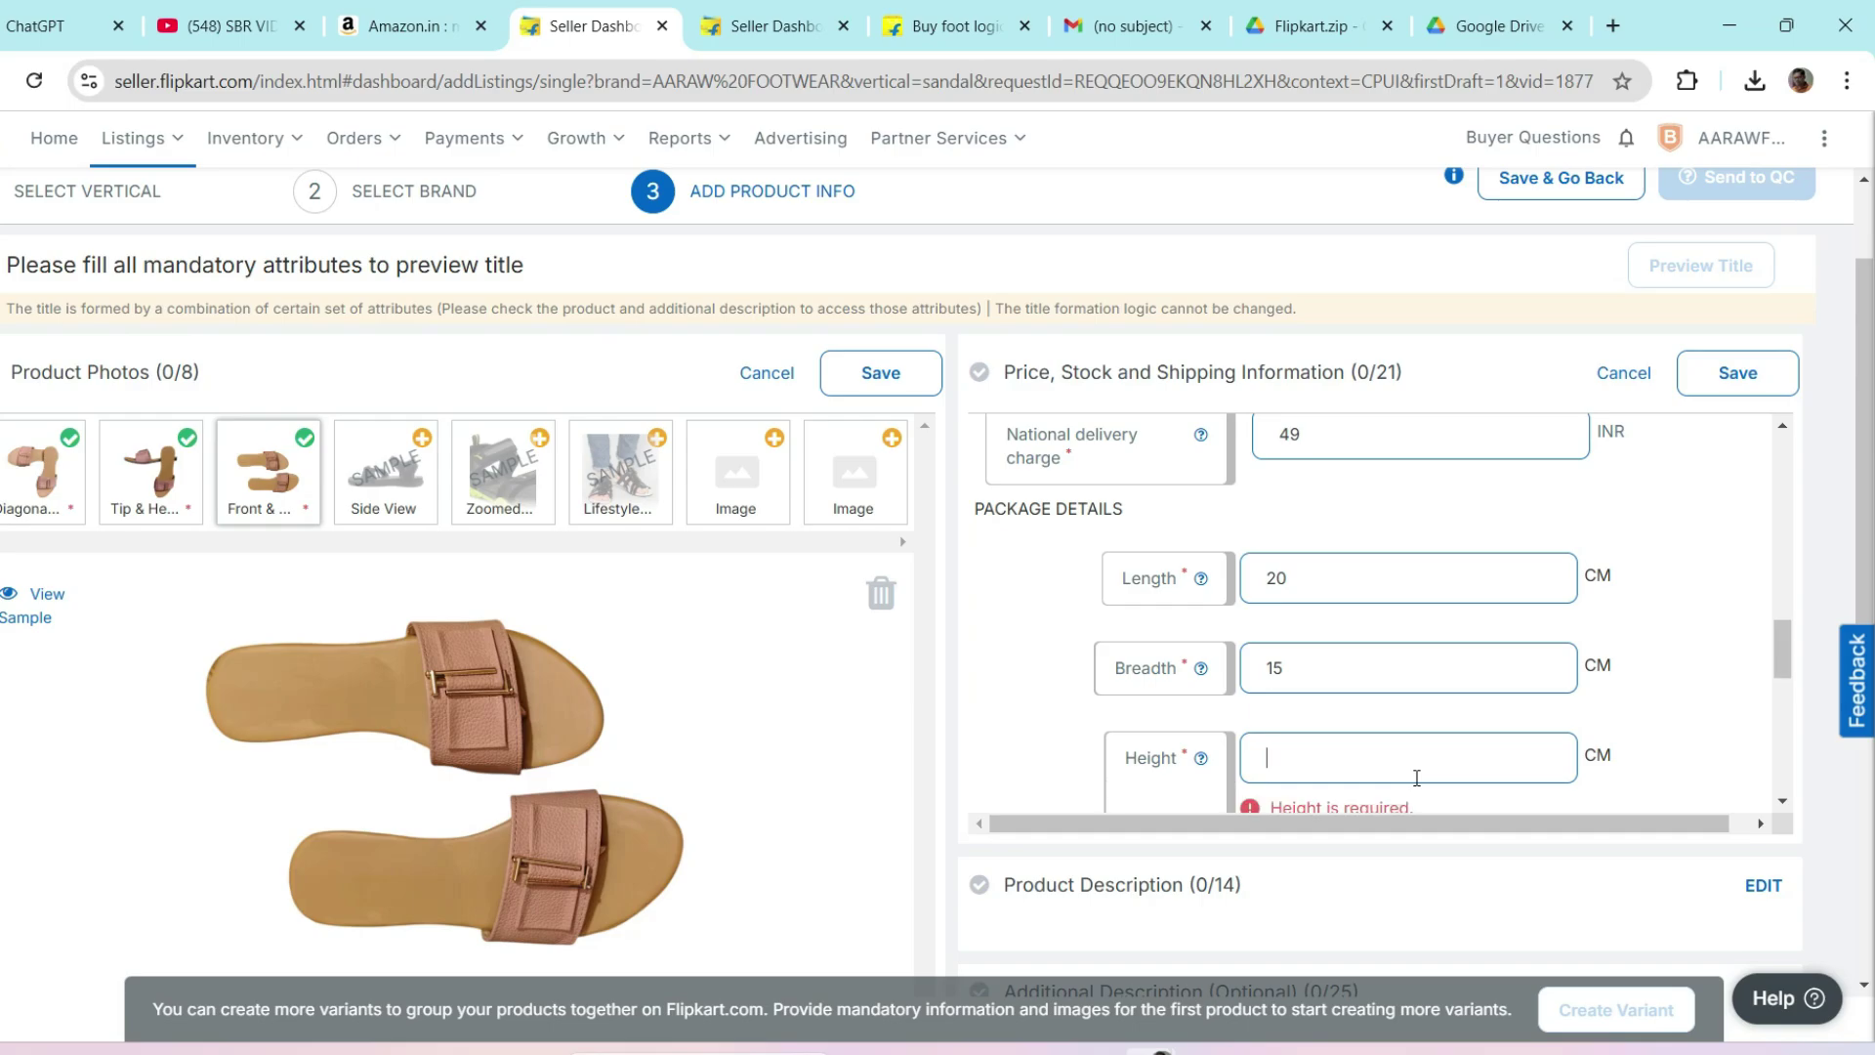
pyautogui.write('10')
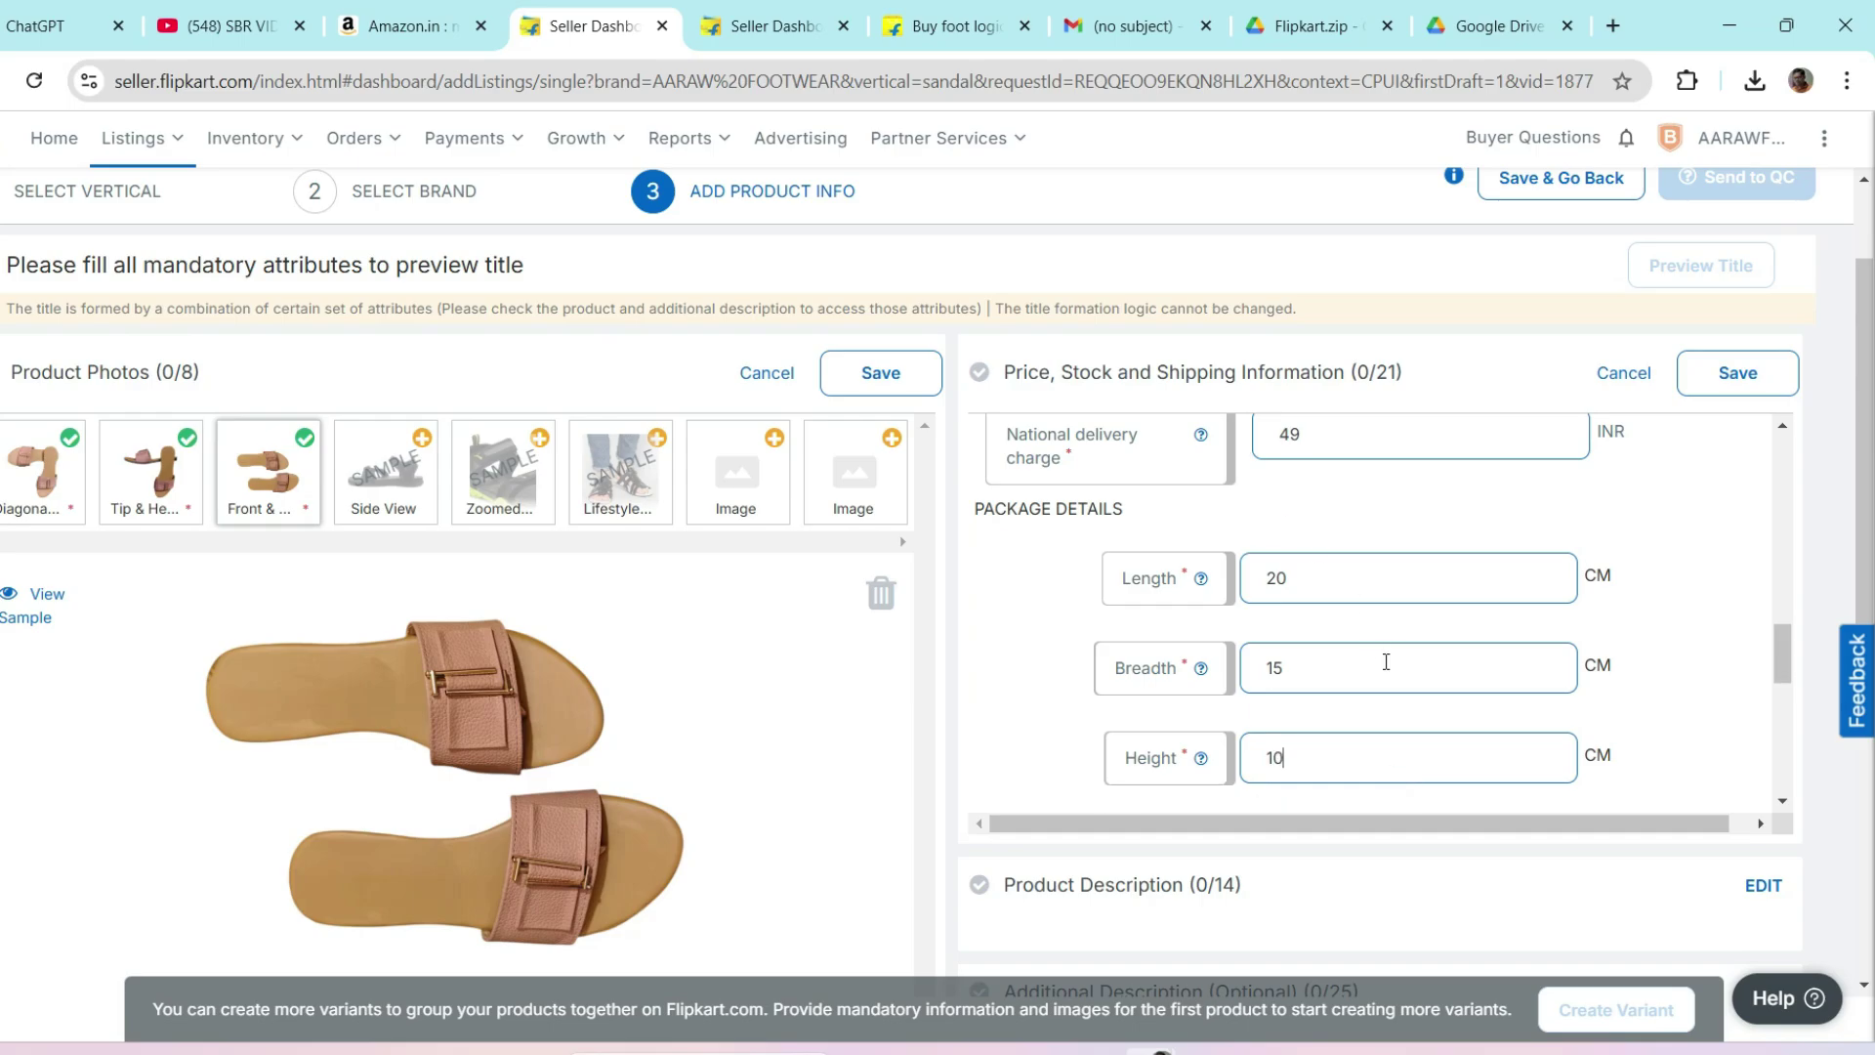
# - Set the package weight to 0.25 kg
pyautogui.scroll(-1, 1386, 662)
pyautogui.scroll(-1, 1385, 654)
pyautogui.click(1357, 598)
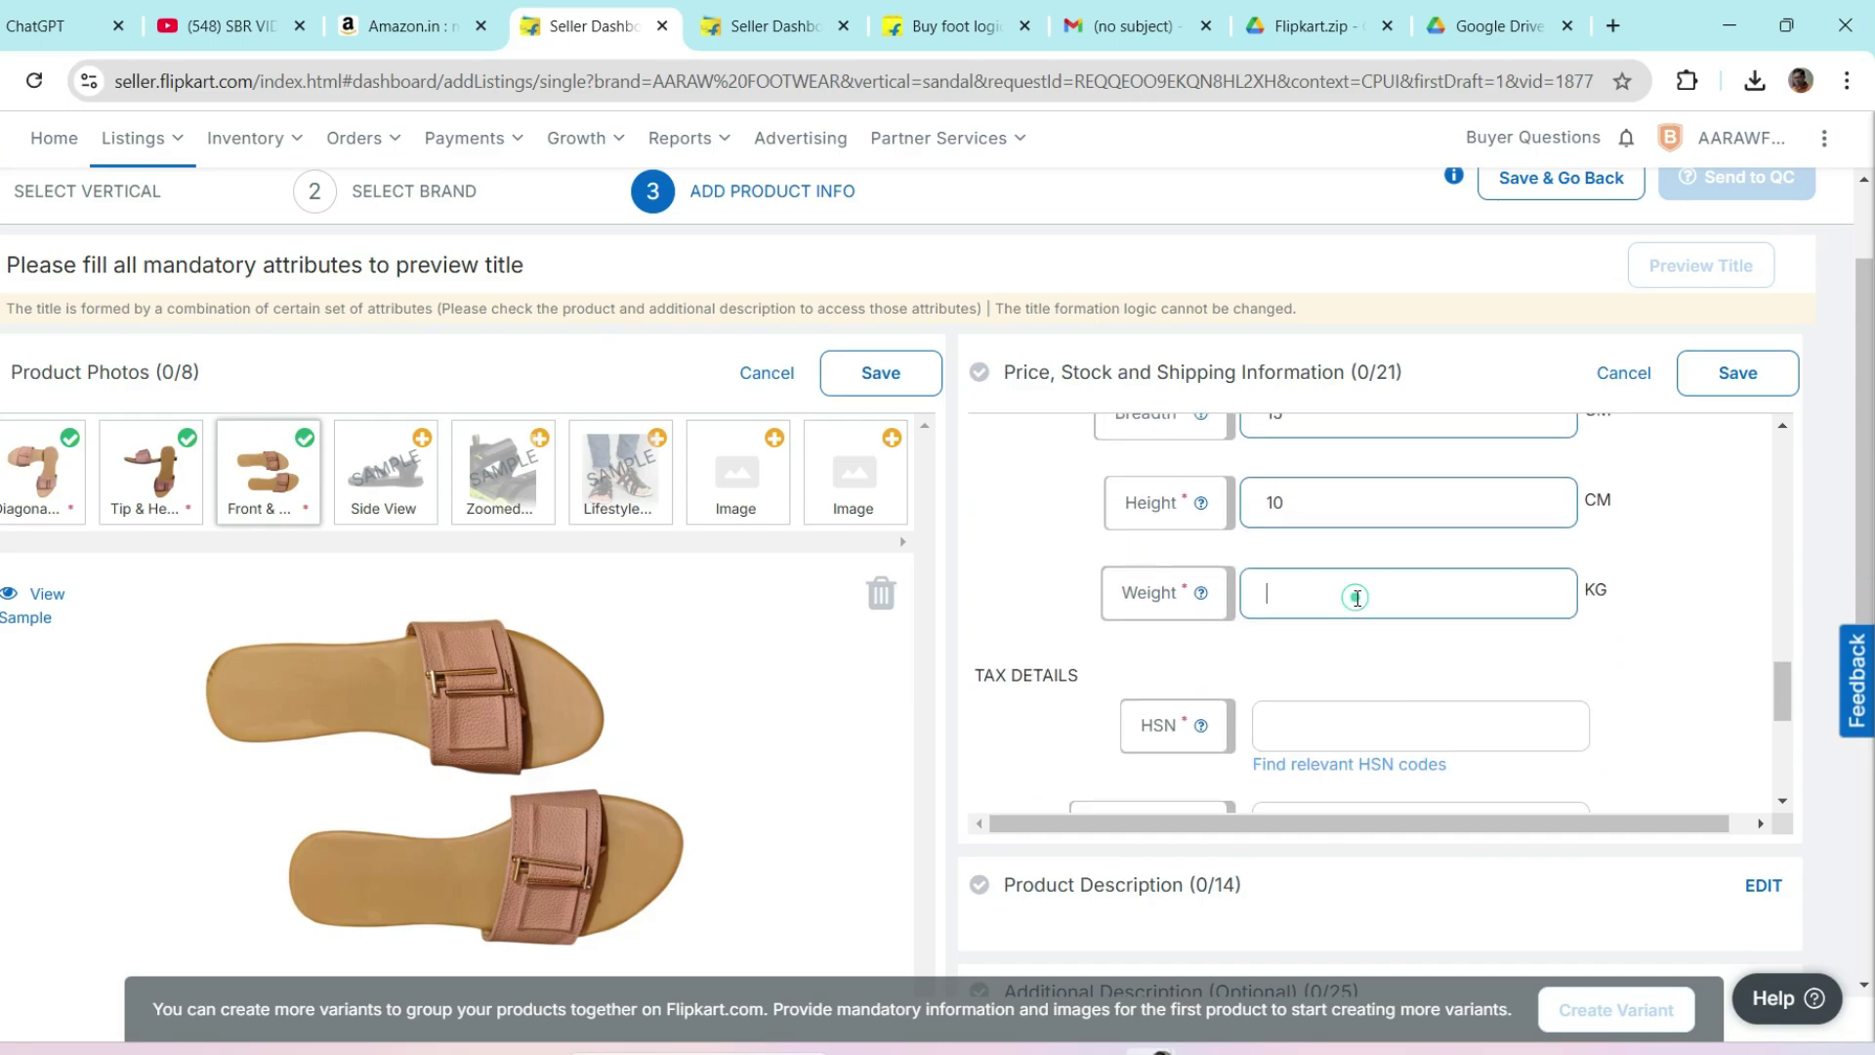
pyautogui.write('250')
pyautogui.press('BackSpace')
pyautogui.press('BackSpace')
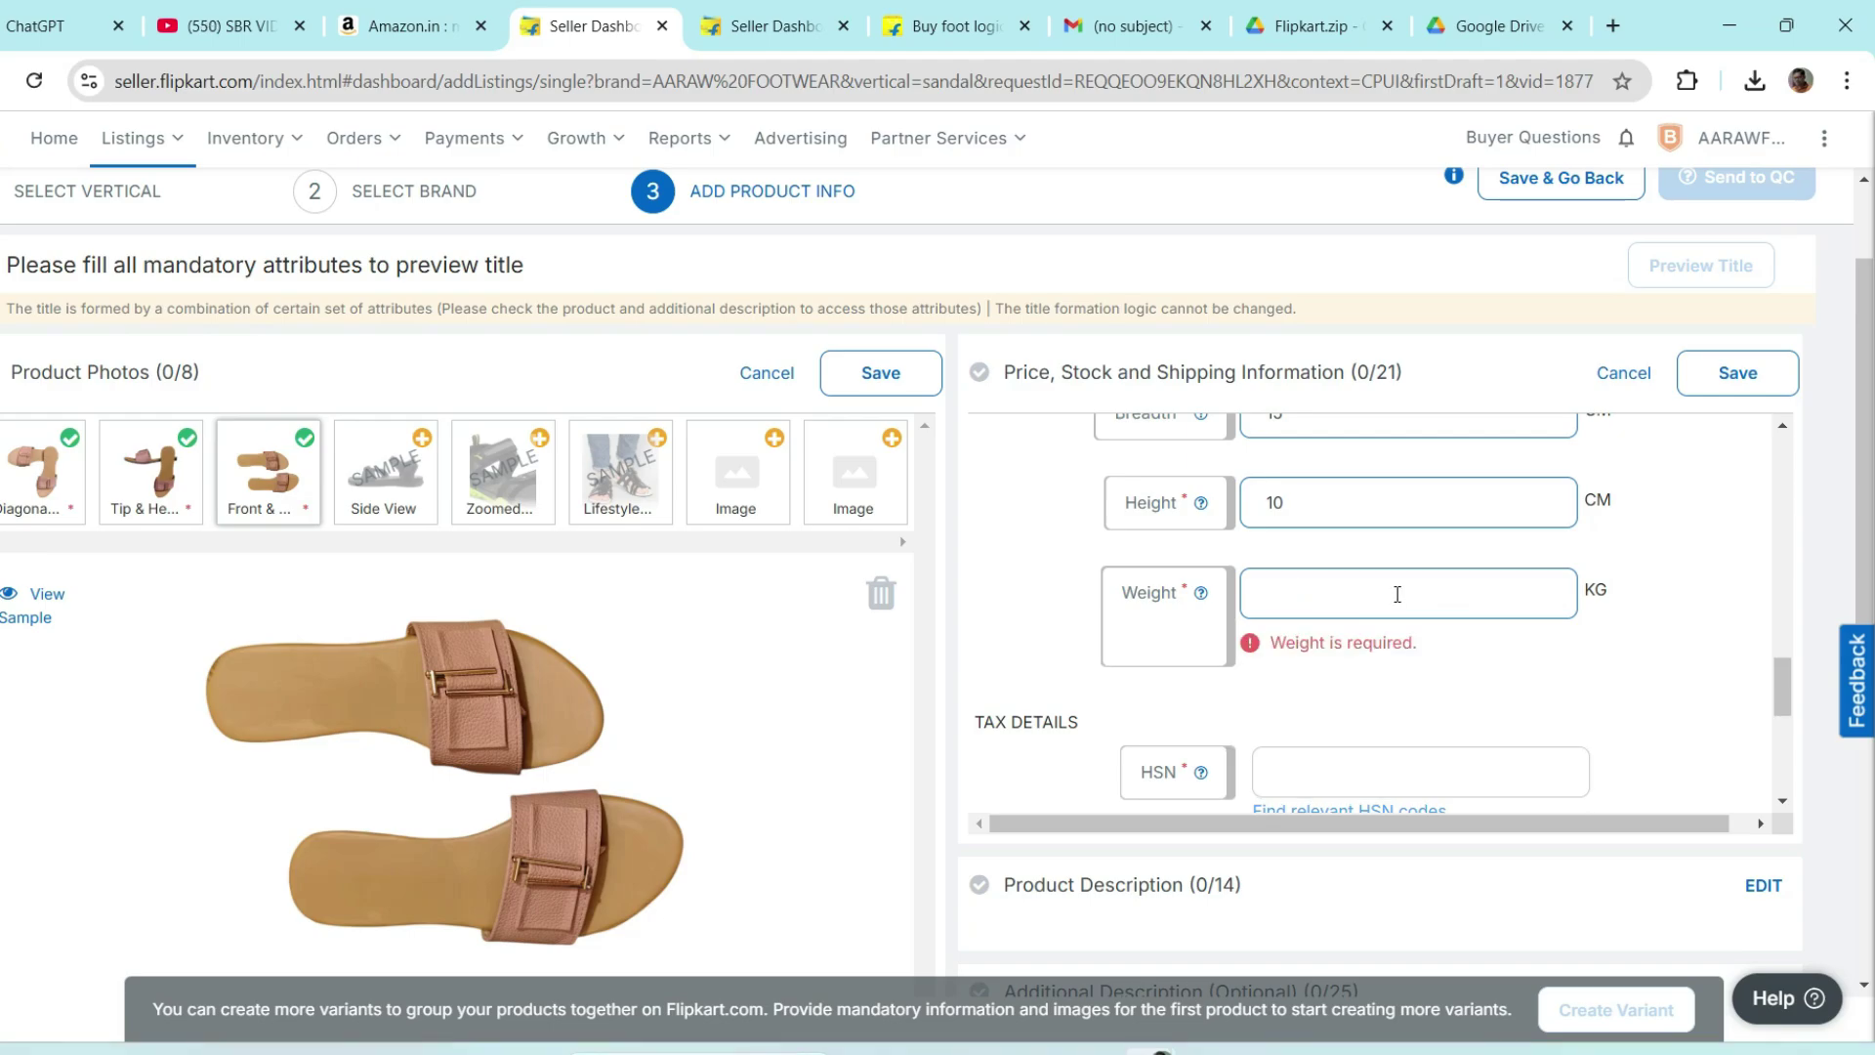
pyautogui.write('025')
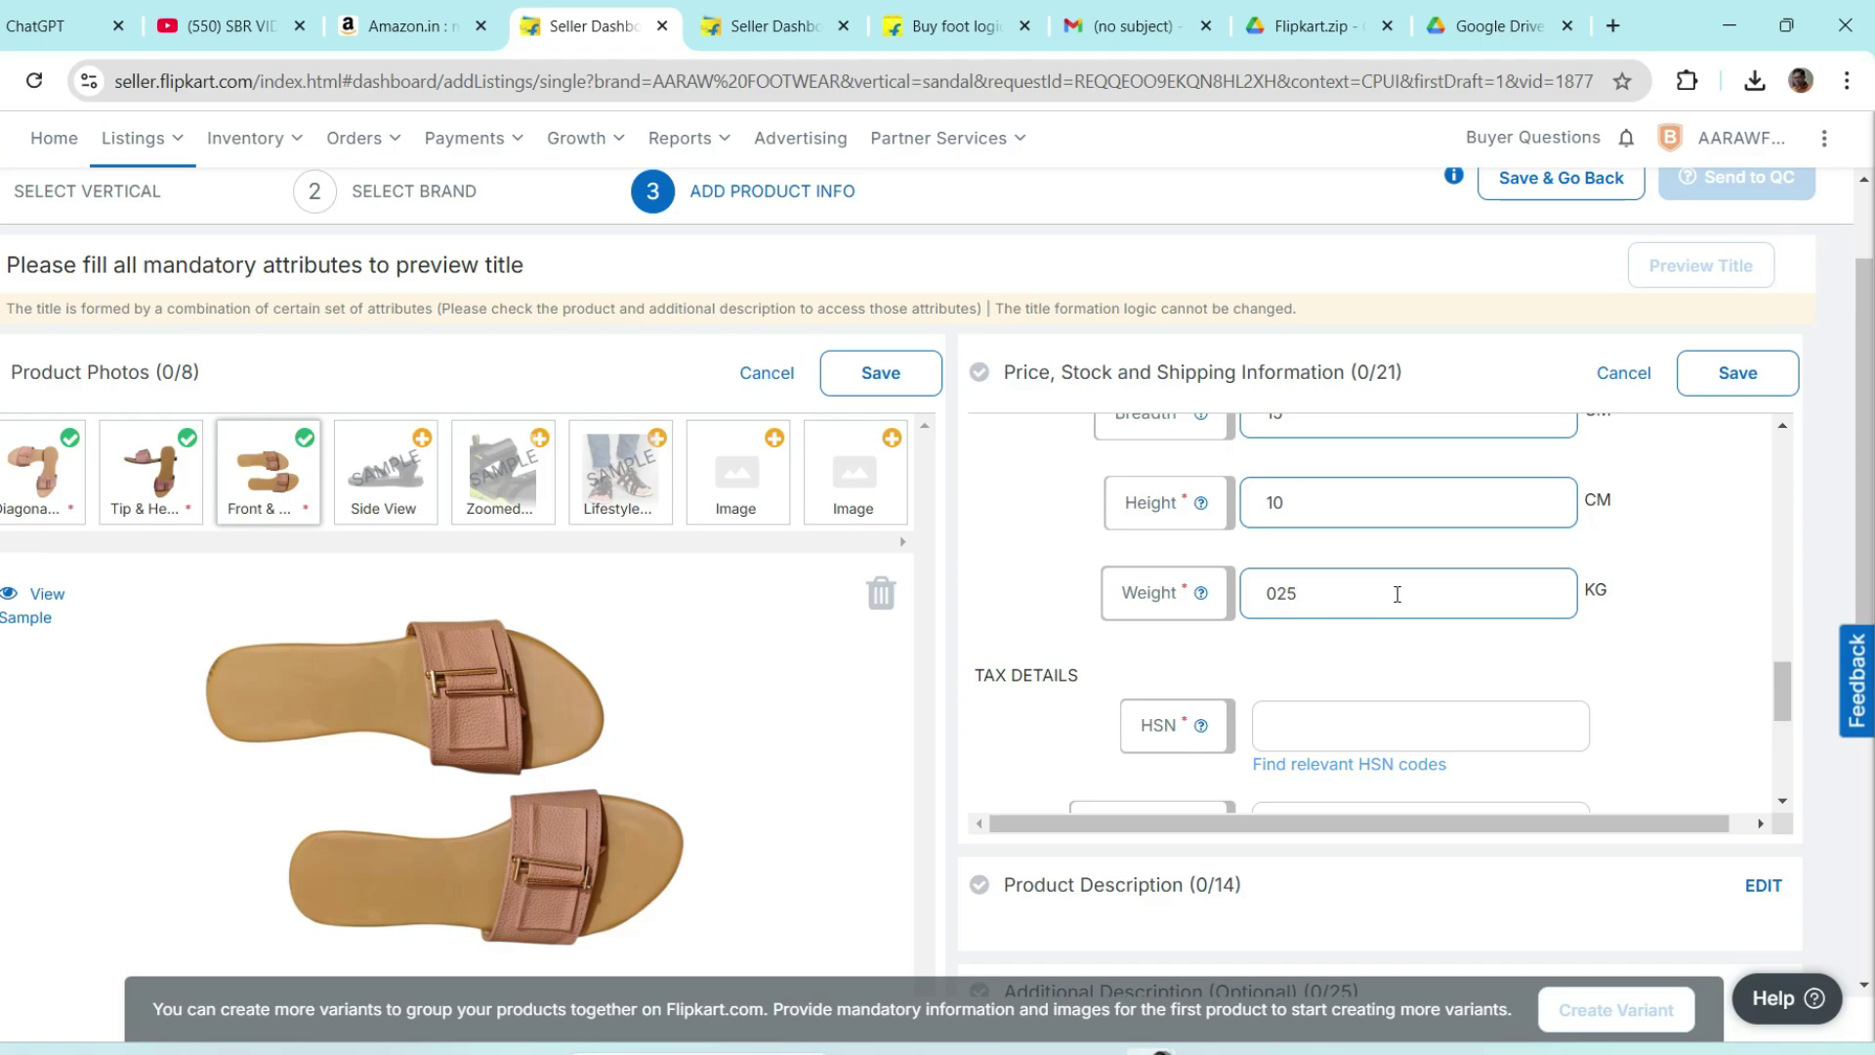
pyautogui.press('BackSpace')
pyautogui.press('BackSpace')
pyautogui.write('.25')
pyautogui.click(1323, 659)
# - Search Google for "sandle hsn code" to find a value for the HSN field in the tax details
pyautogui.scroll(-2, 1325, 664)
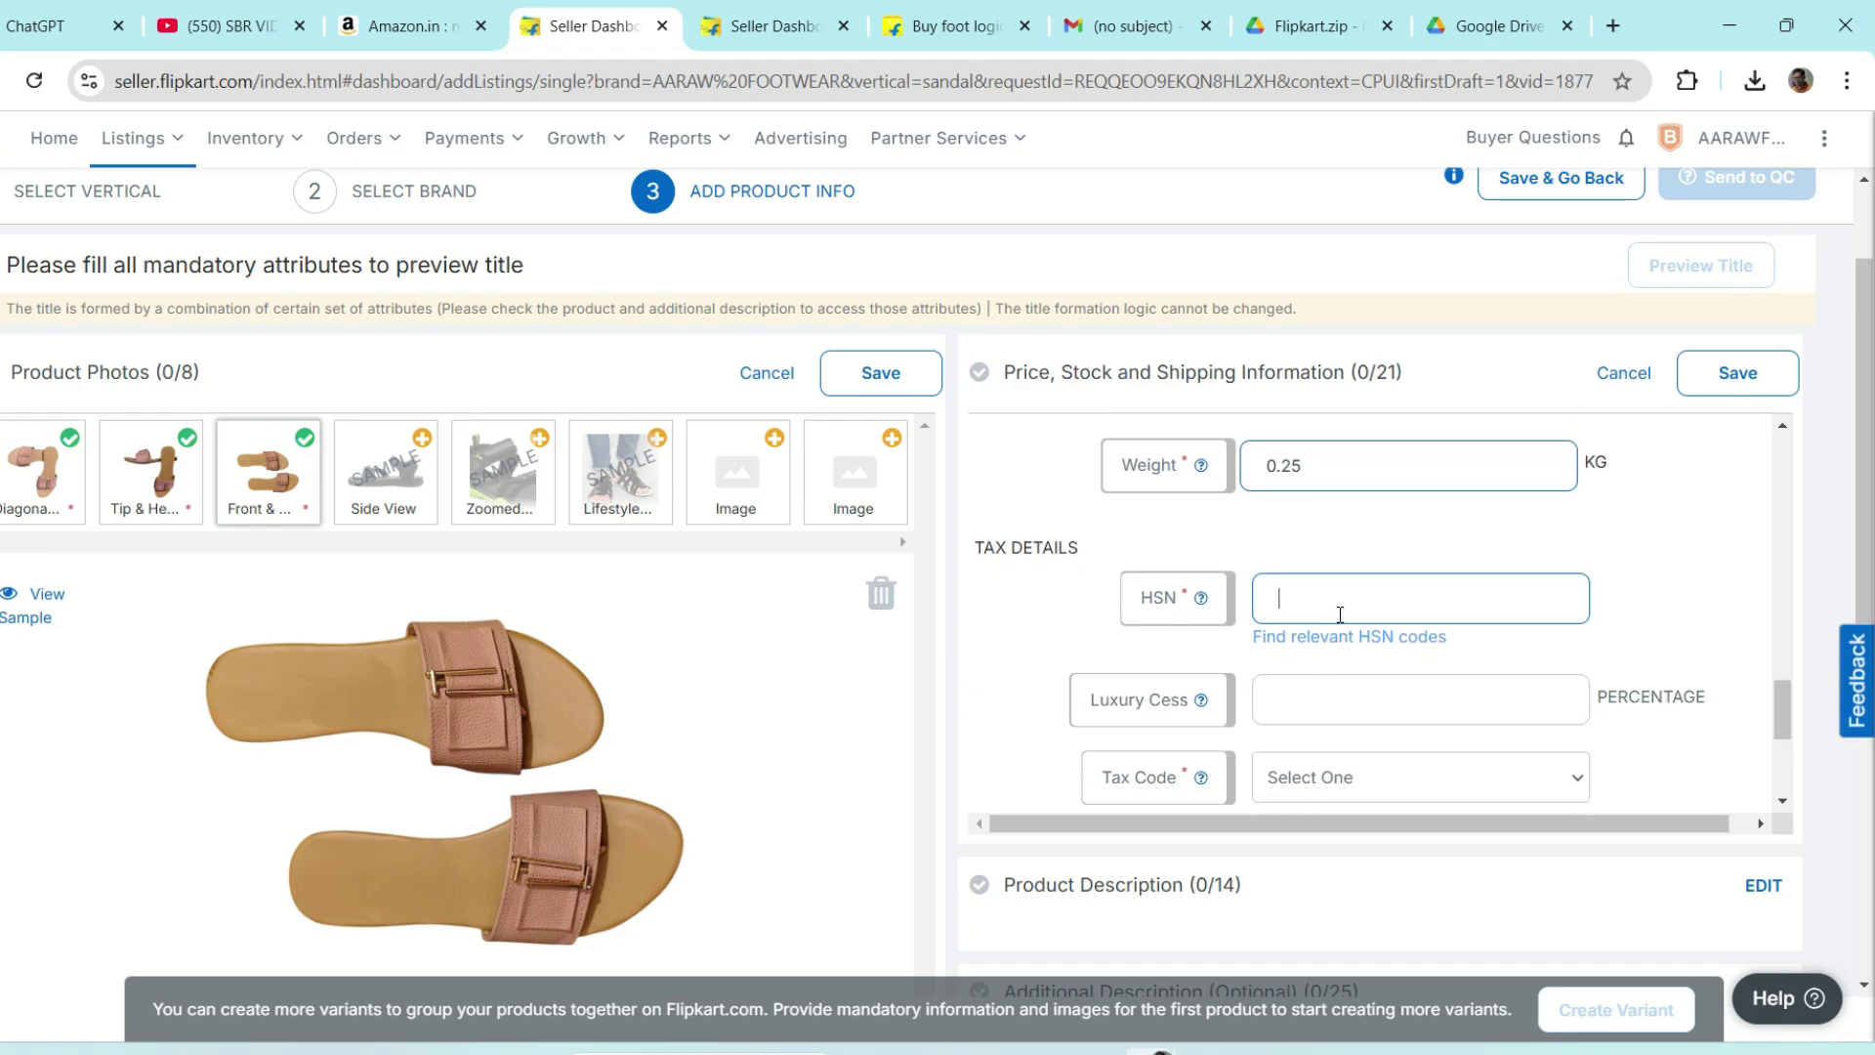
pyautogui.click(1340, 615)
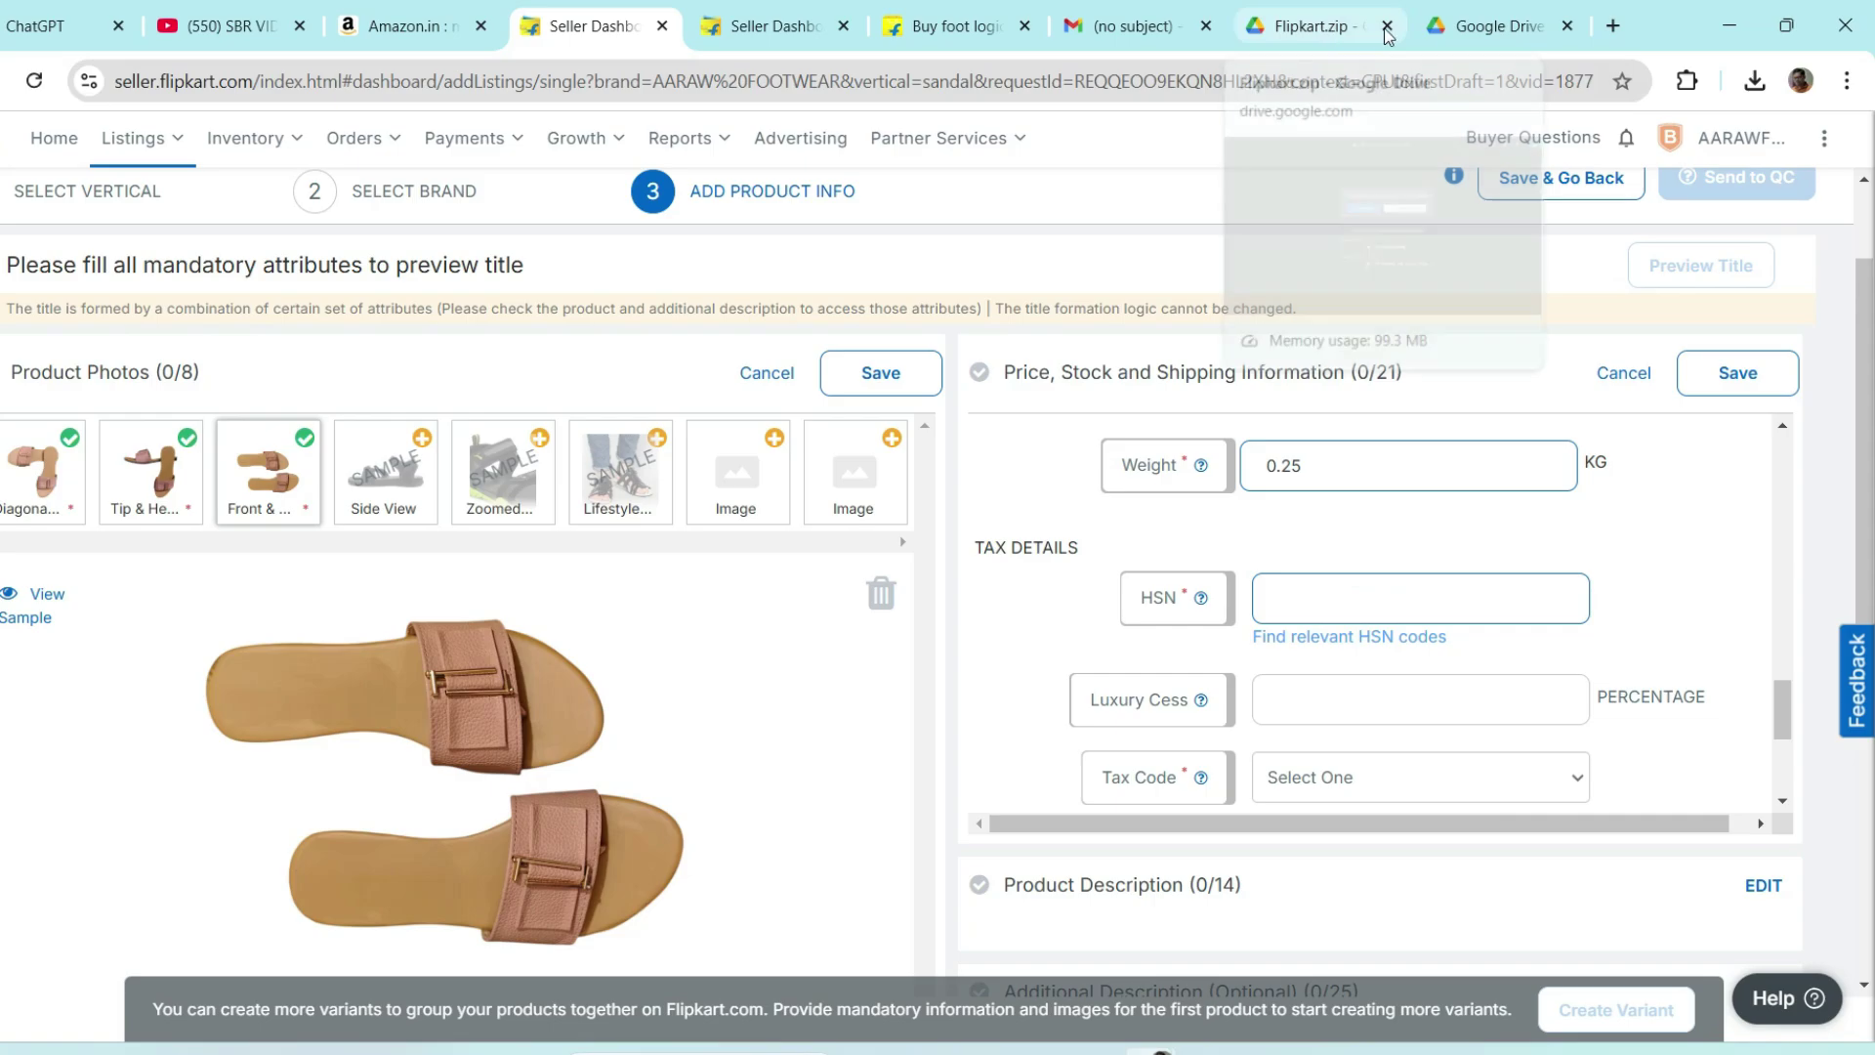
pyautogui.click(1489, 26)
pyautogui.click(1099, 76)
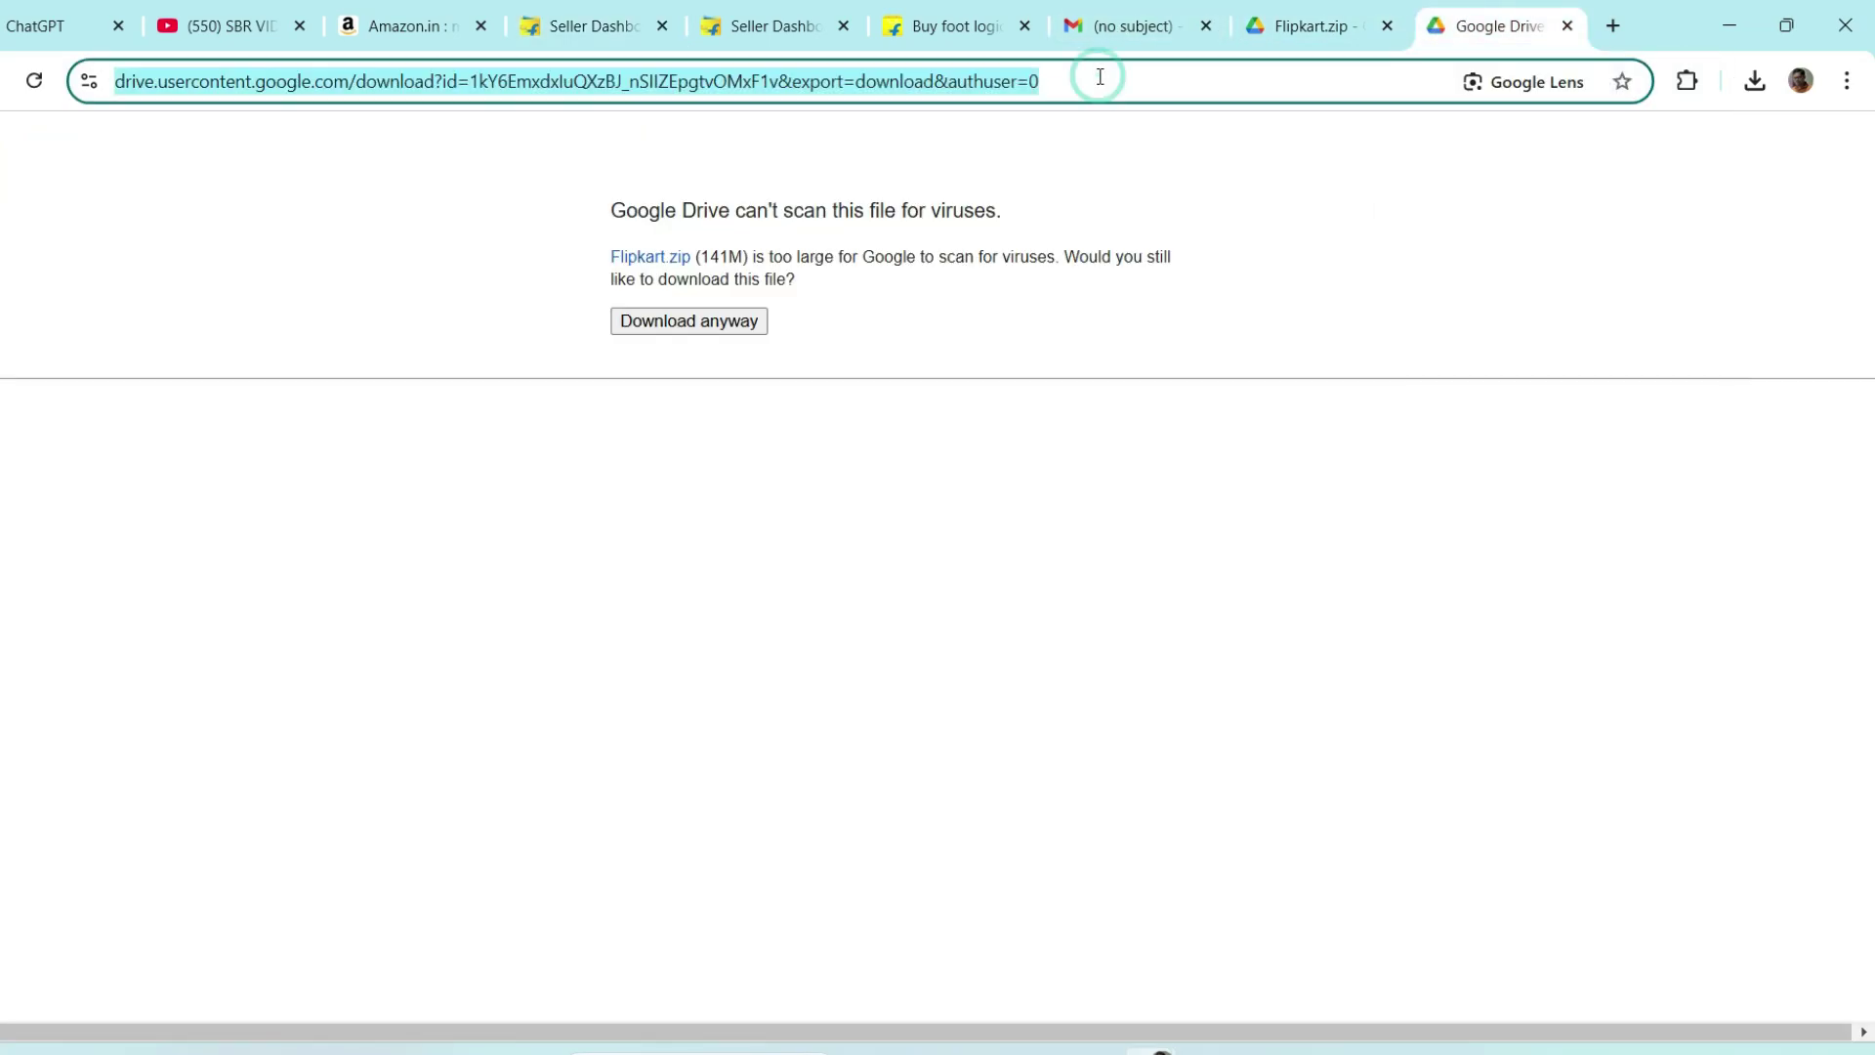
pyautogui.write('sandle')
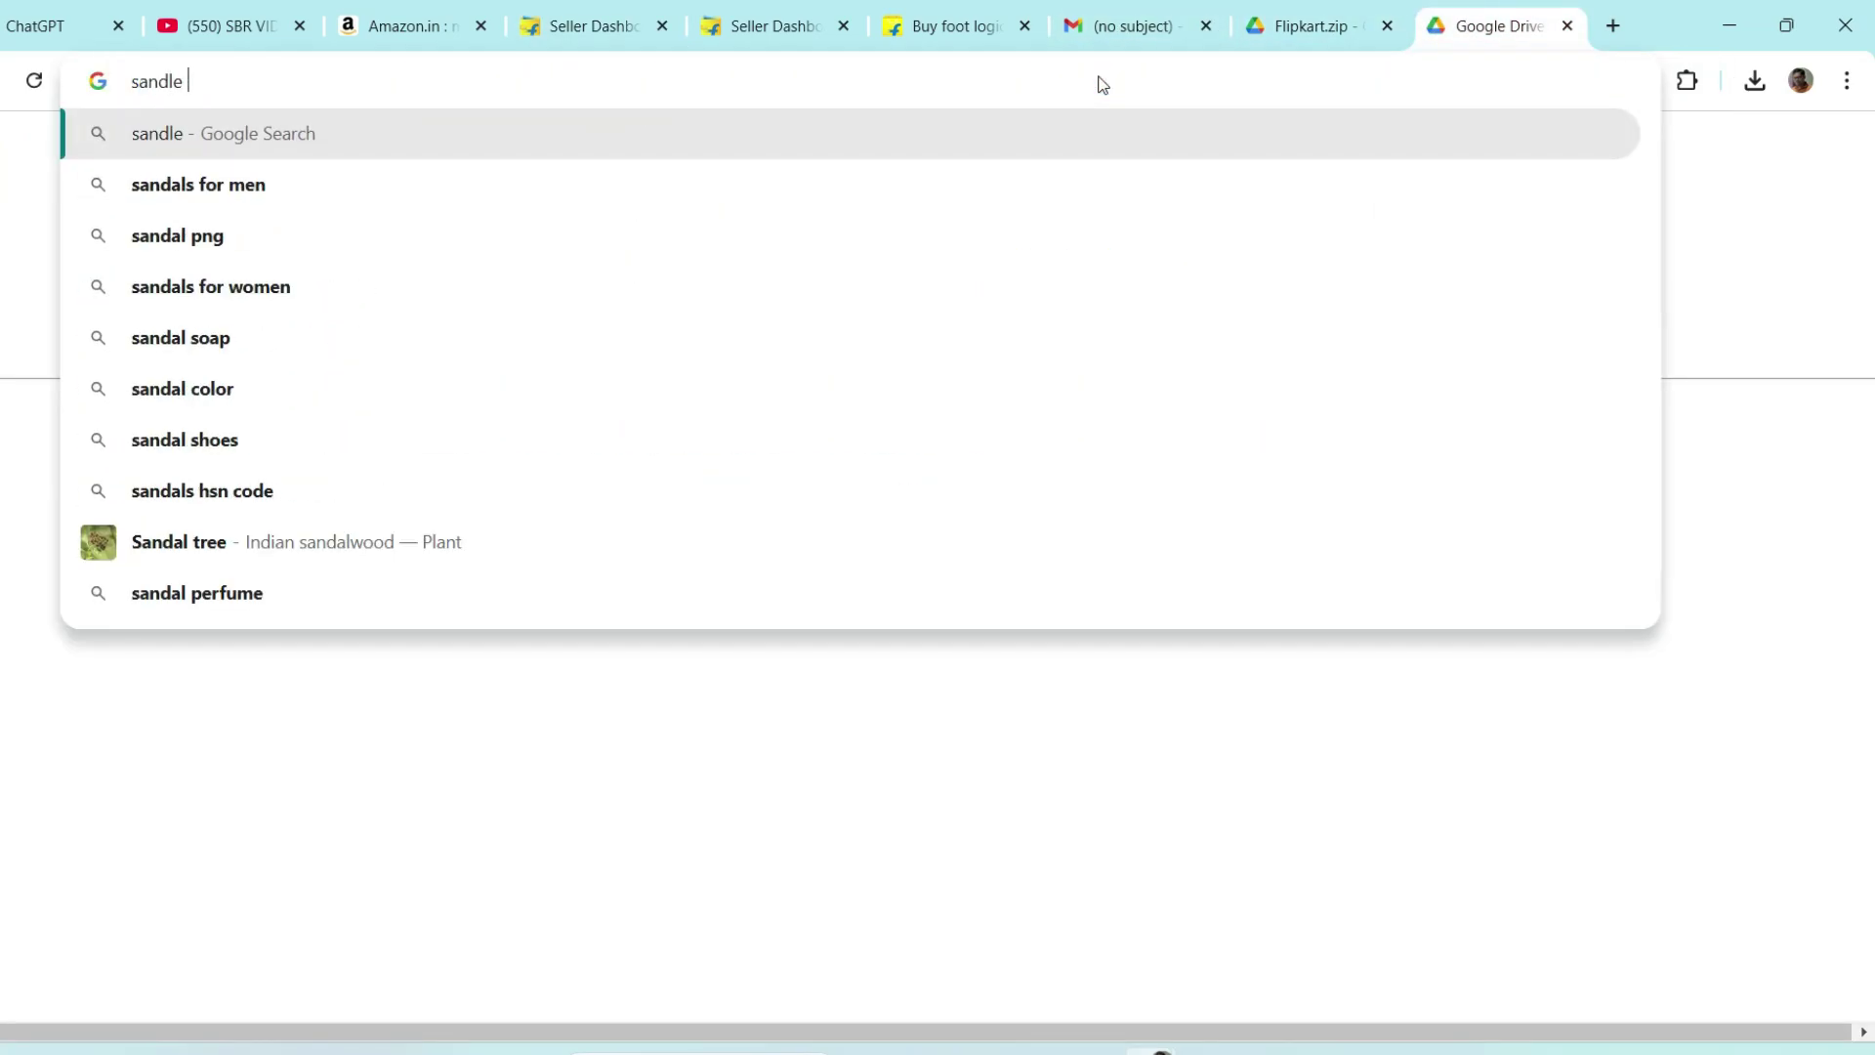
pyautogui.write(' hsn cod')
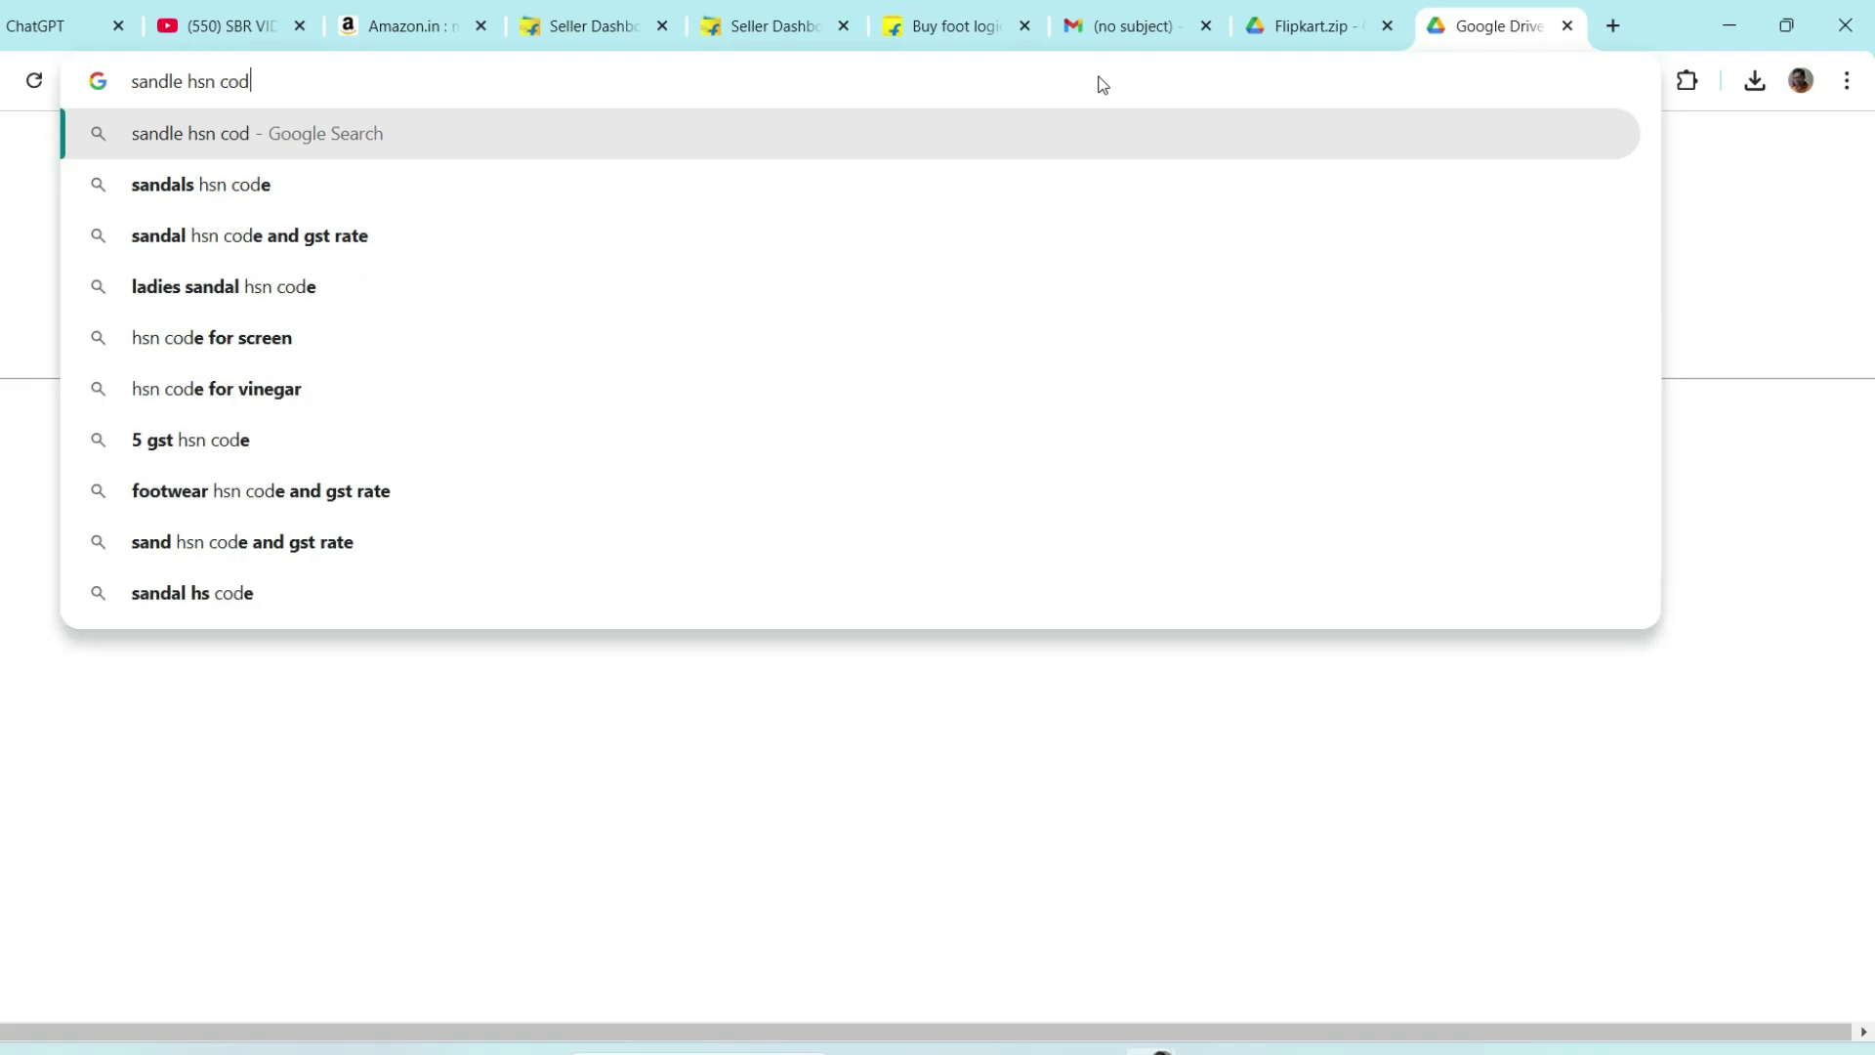
pyautogui.write('e')
pyautogui.press('Return')
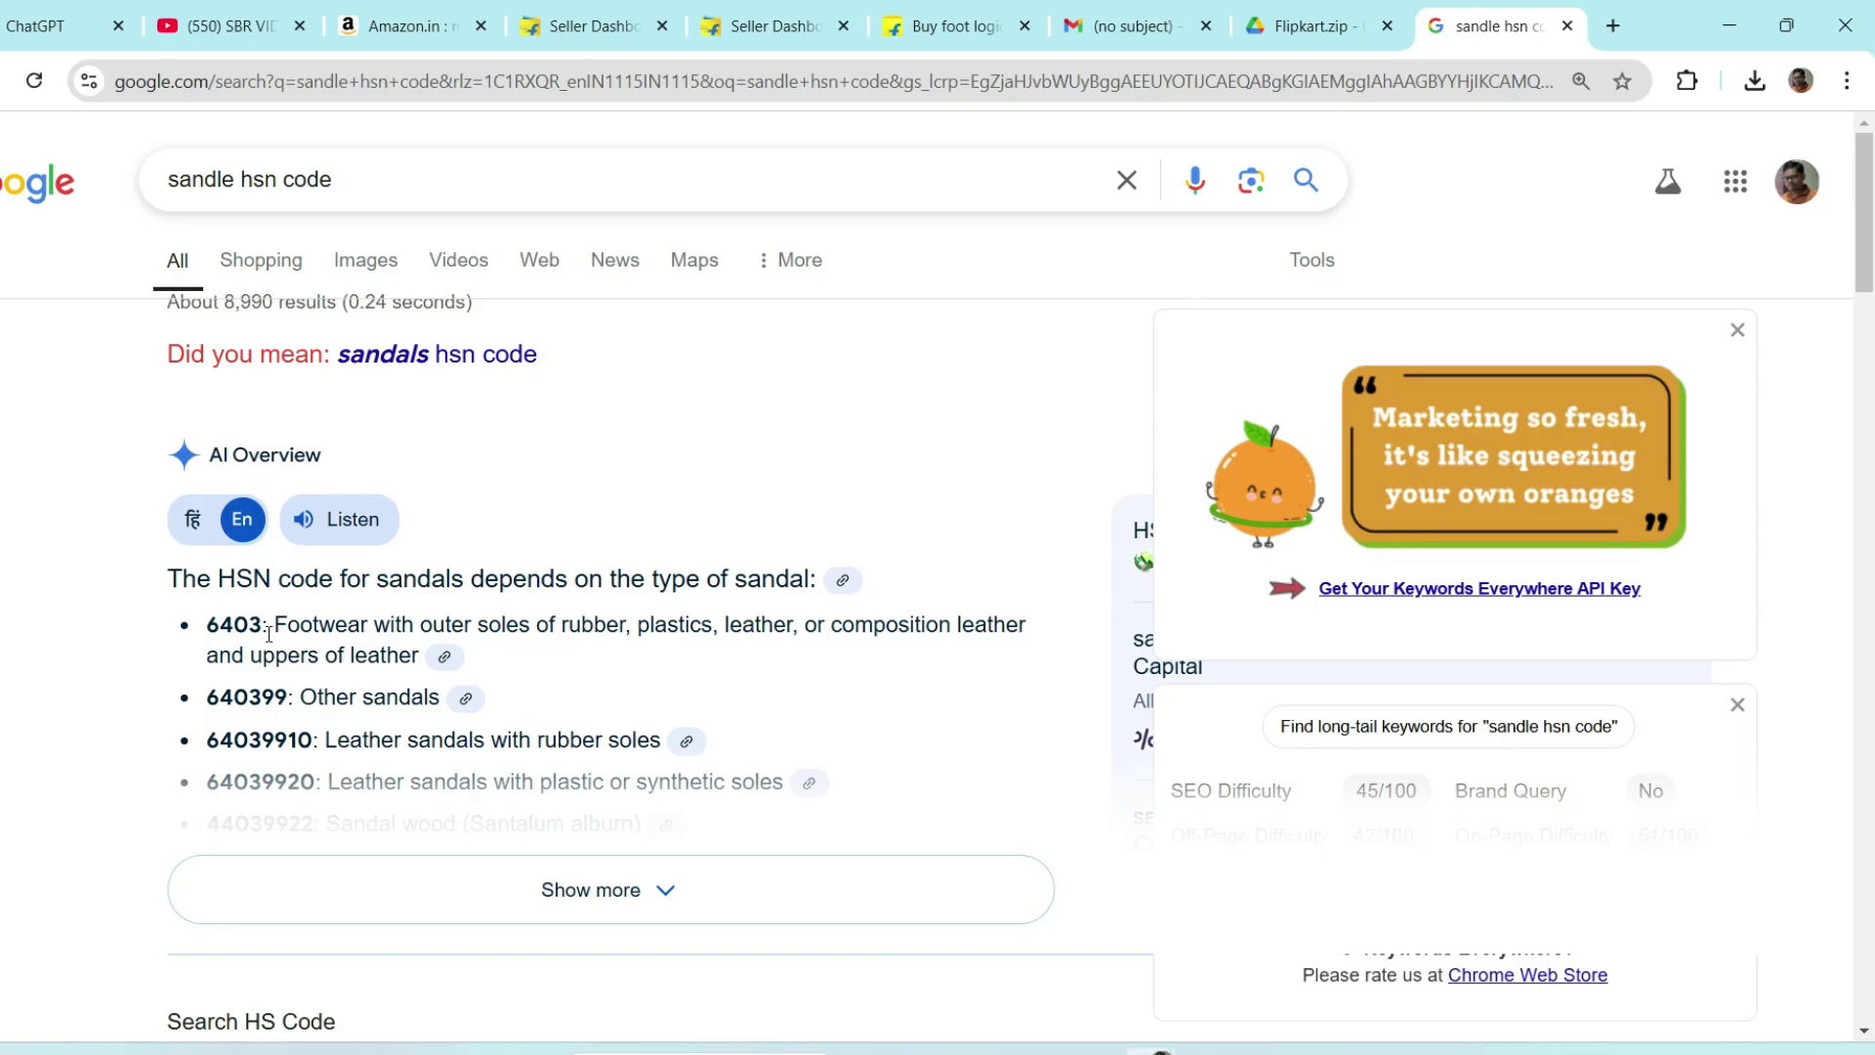
# - Copy the HSN code 640399 for other sandals into the listing's tax details and set the tax code to GST_18
pyautogui.doubleClick(283, 696)
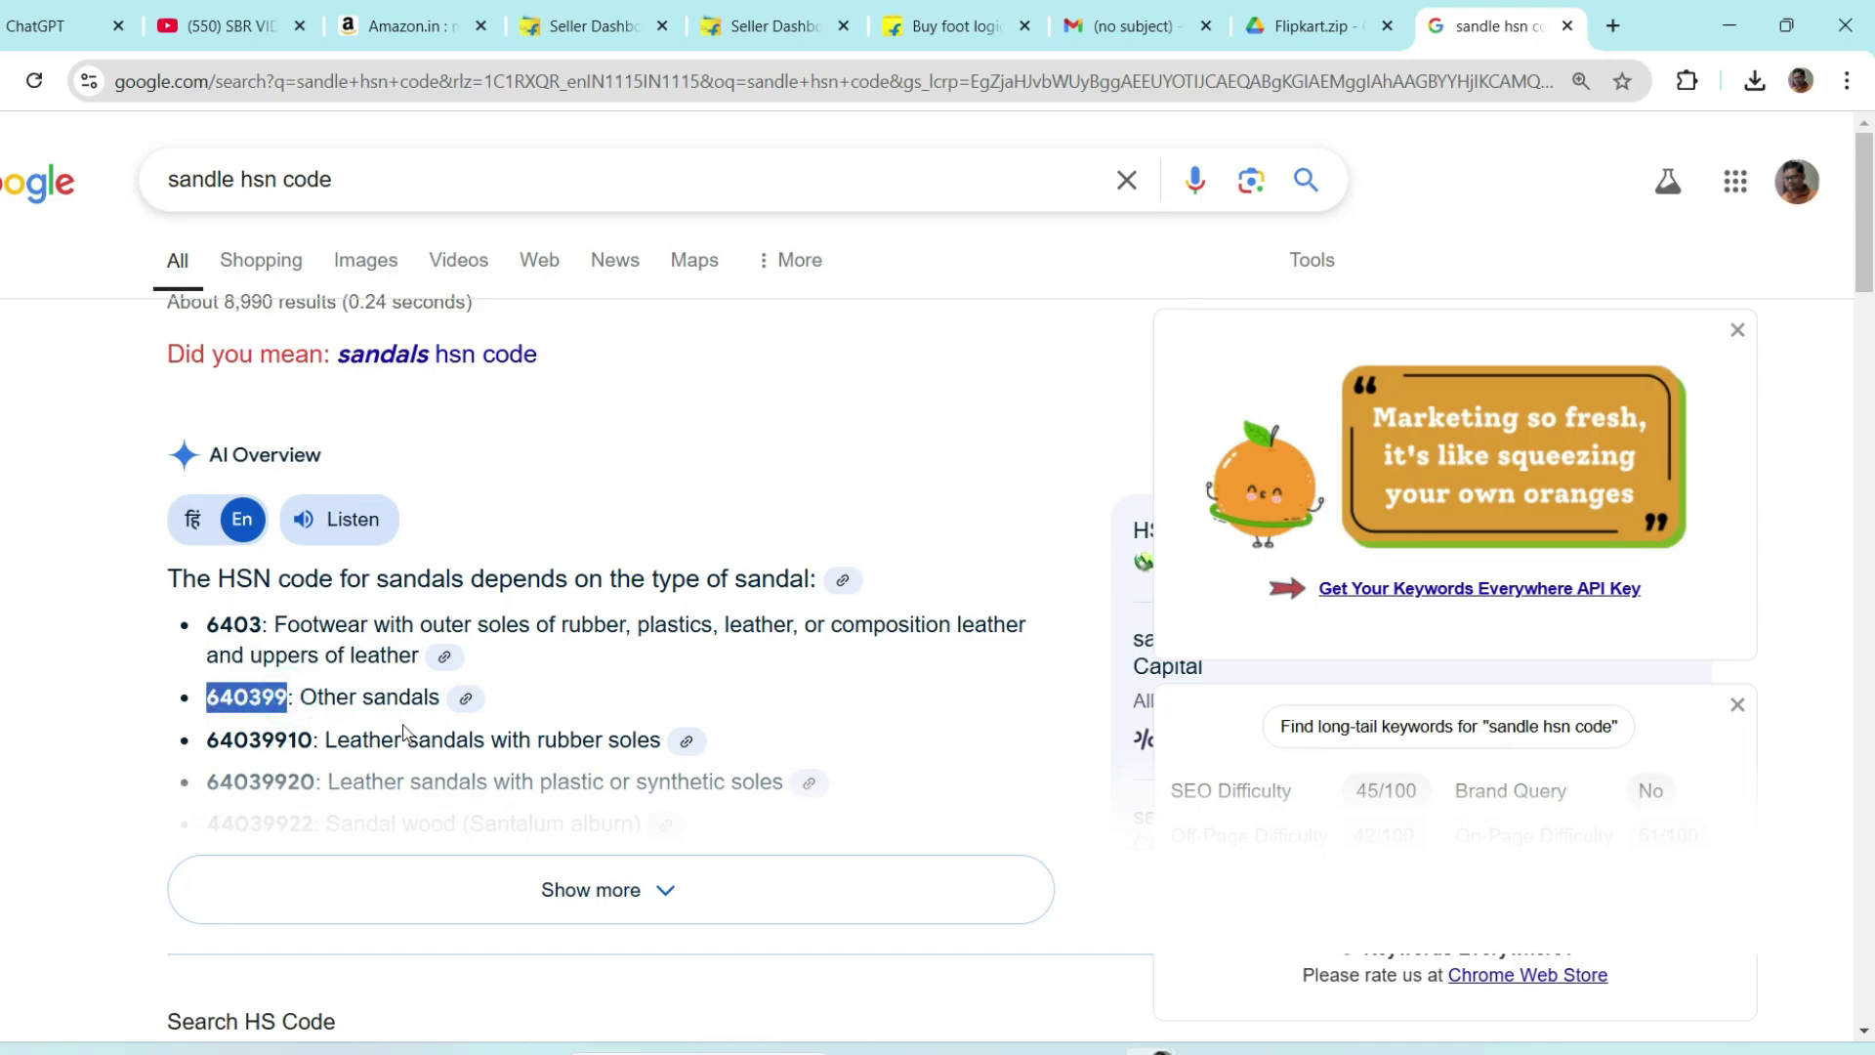
pyautogui.click(791, 30)
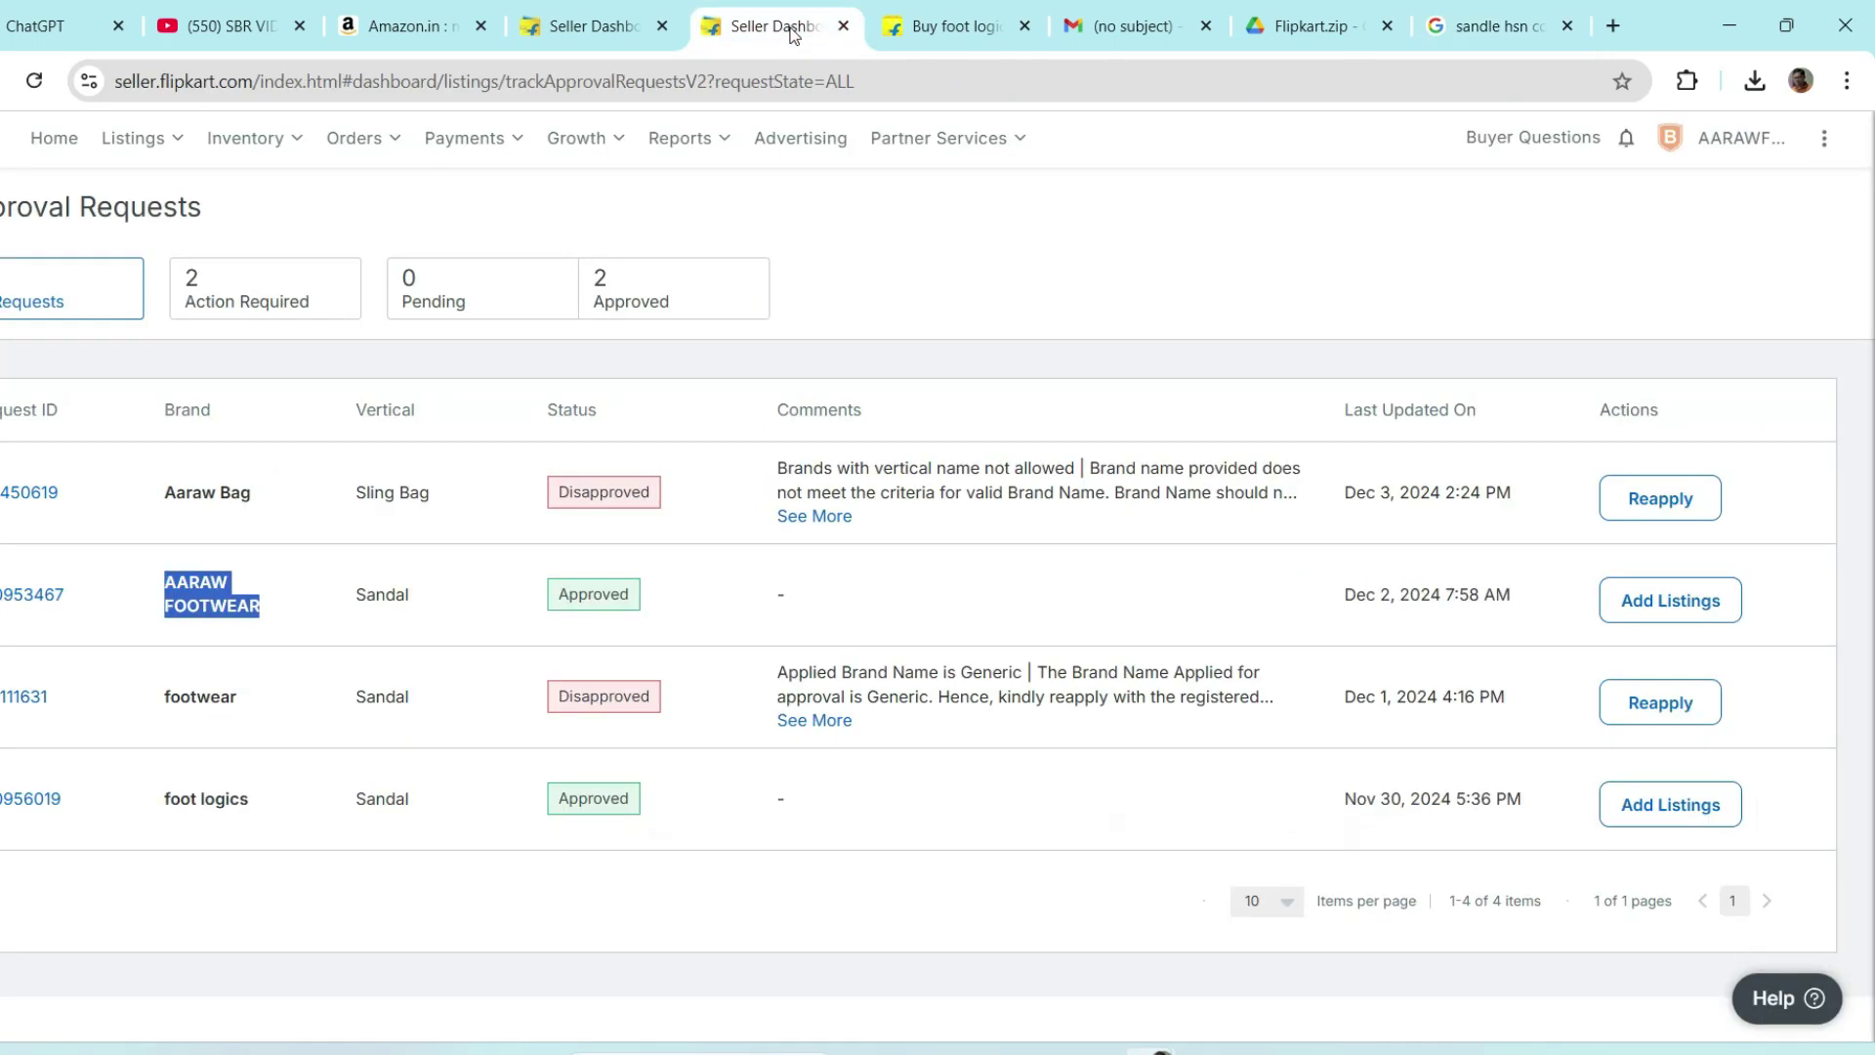
pyautogui.click(586, 27)
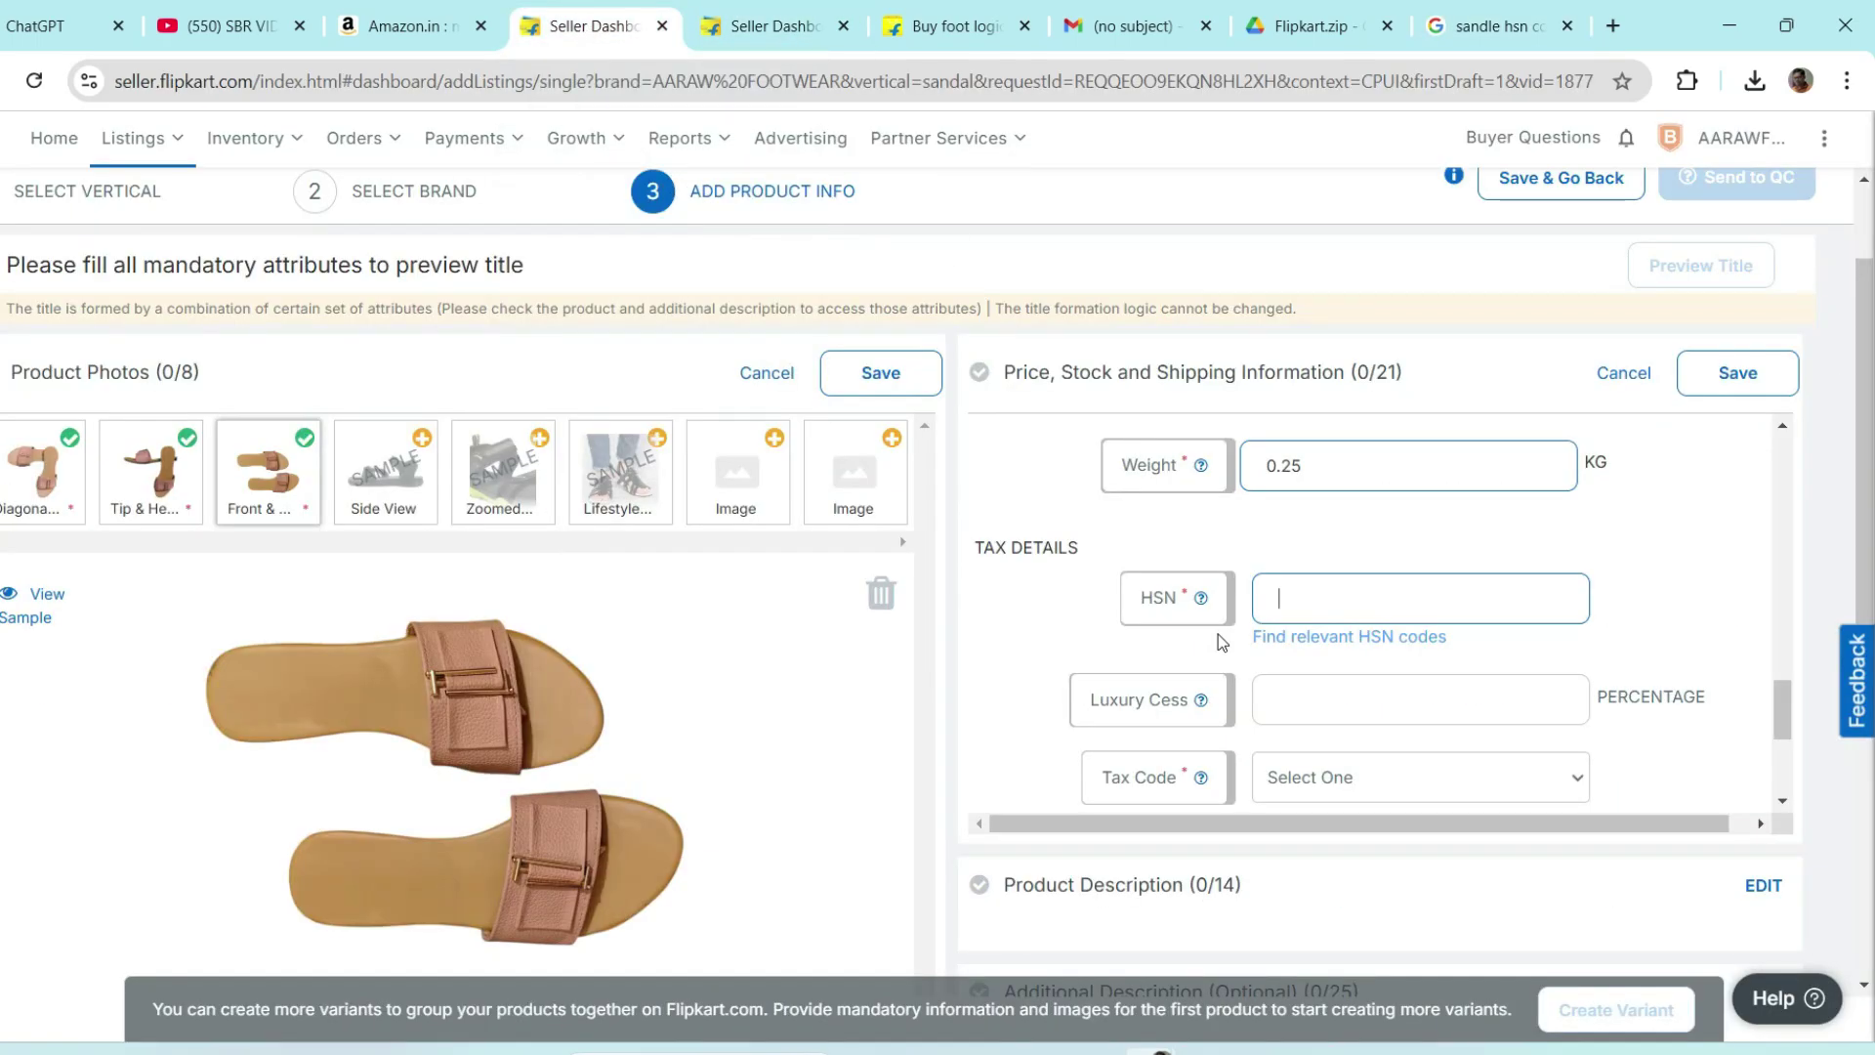
pyautogui.scroll(-1, 1547, 644)
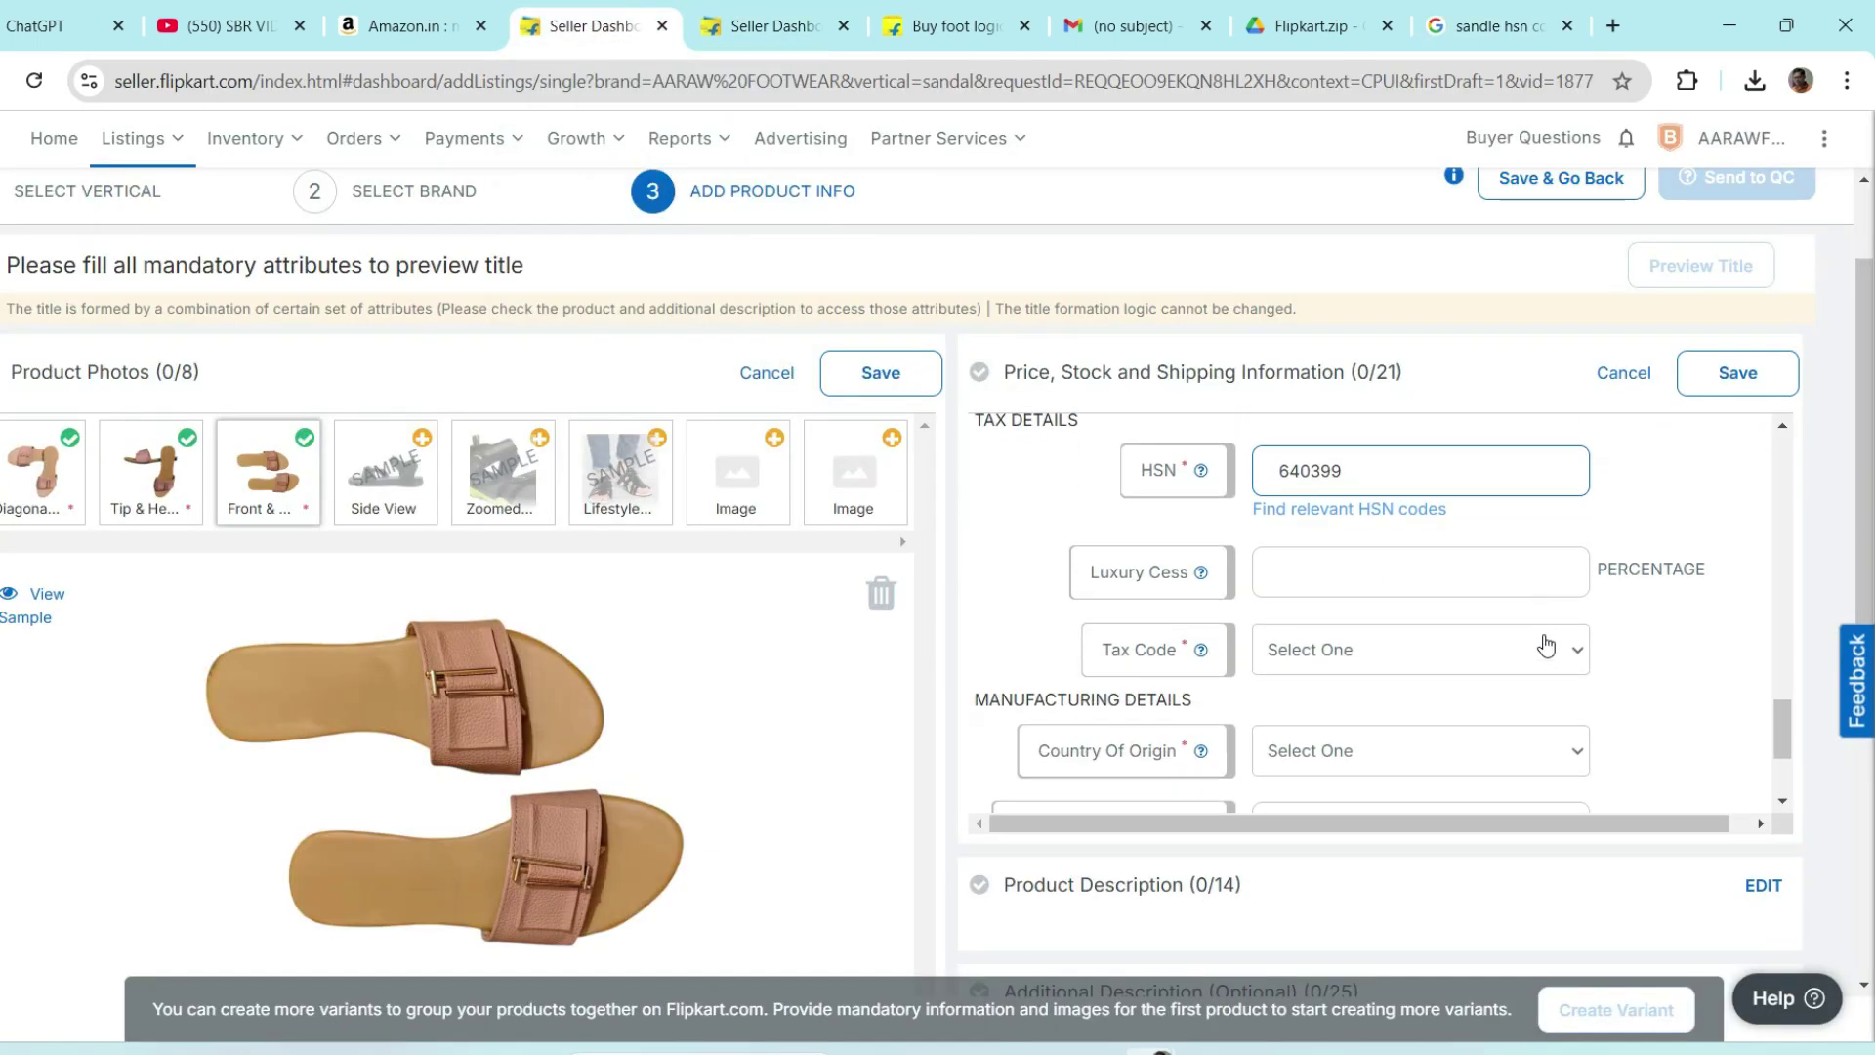
pyautogui.click(1362, 647)
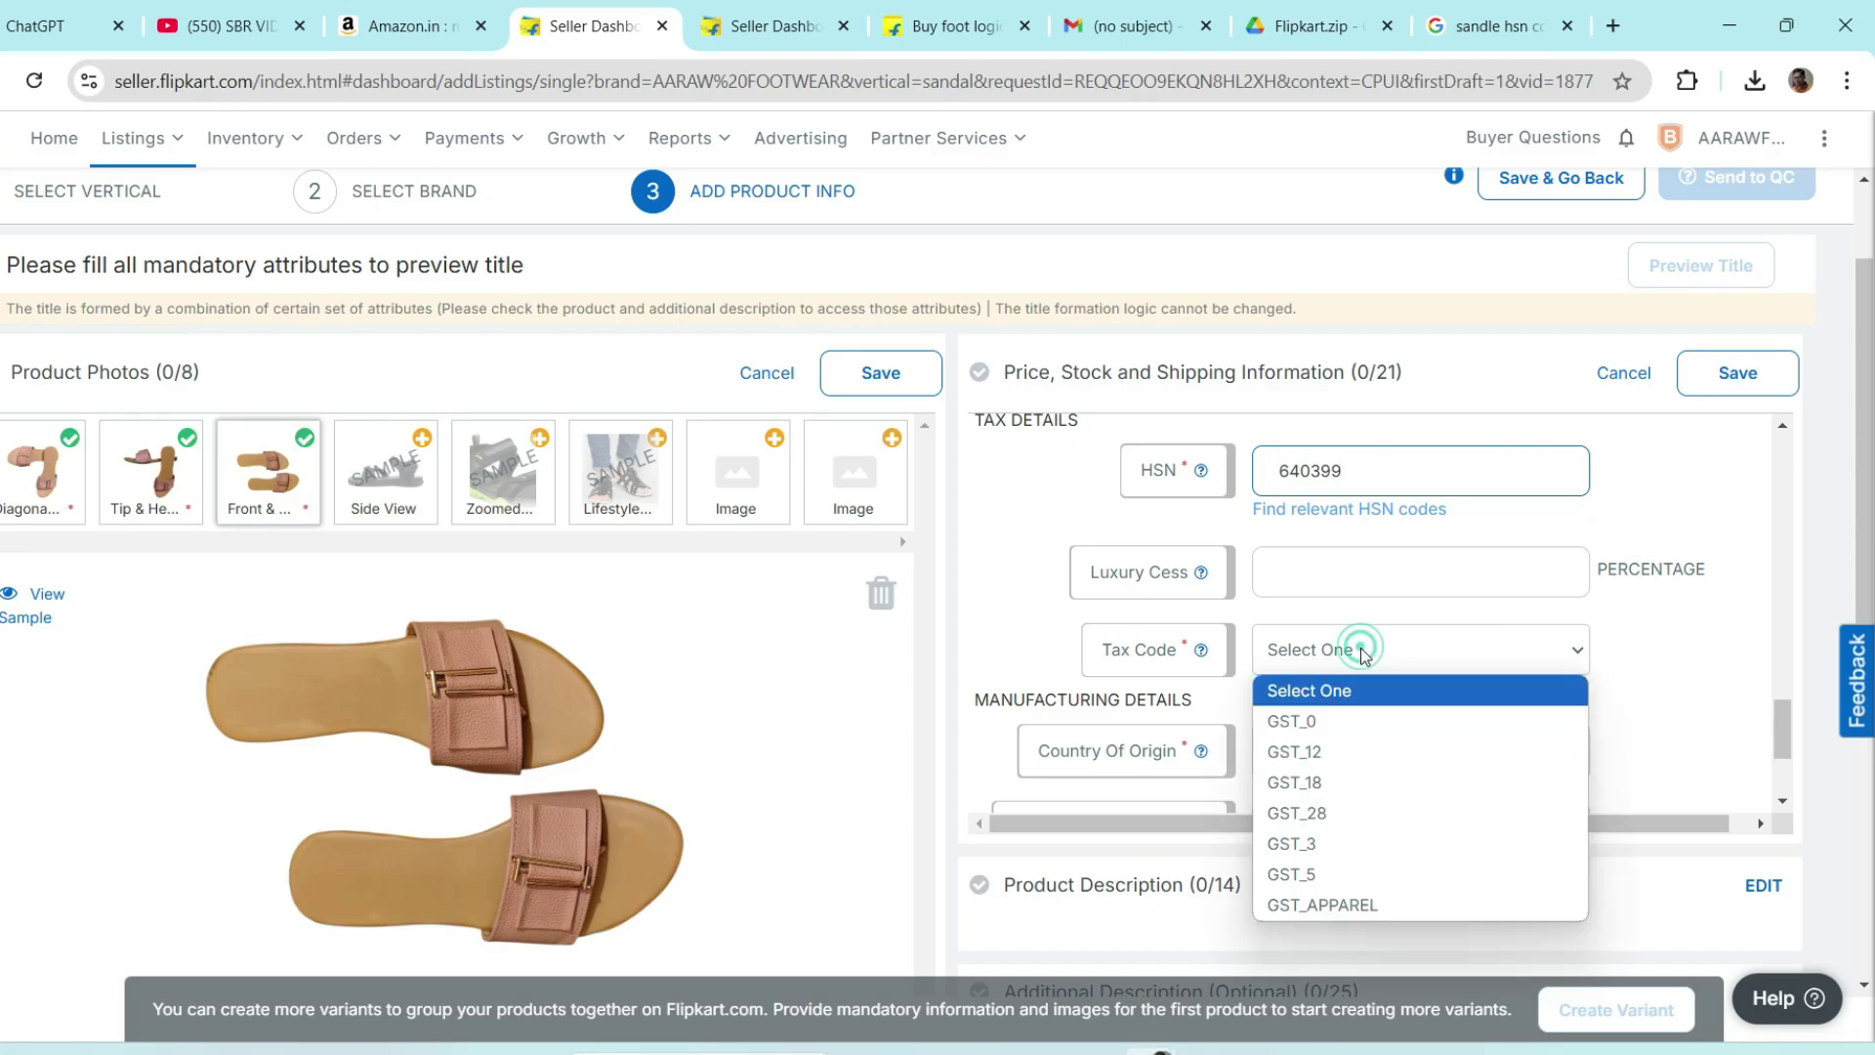
pyautogui.click(1312, 781)
# - Set the country of origin to India in the manufacturing details
pyautogui.scroll(-1, 1310, 775)
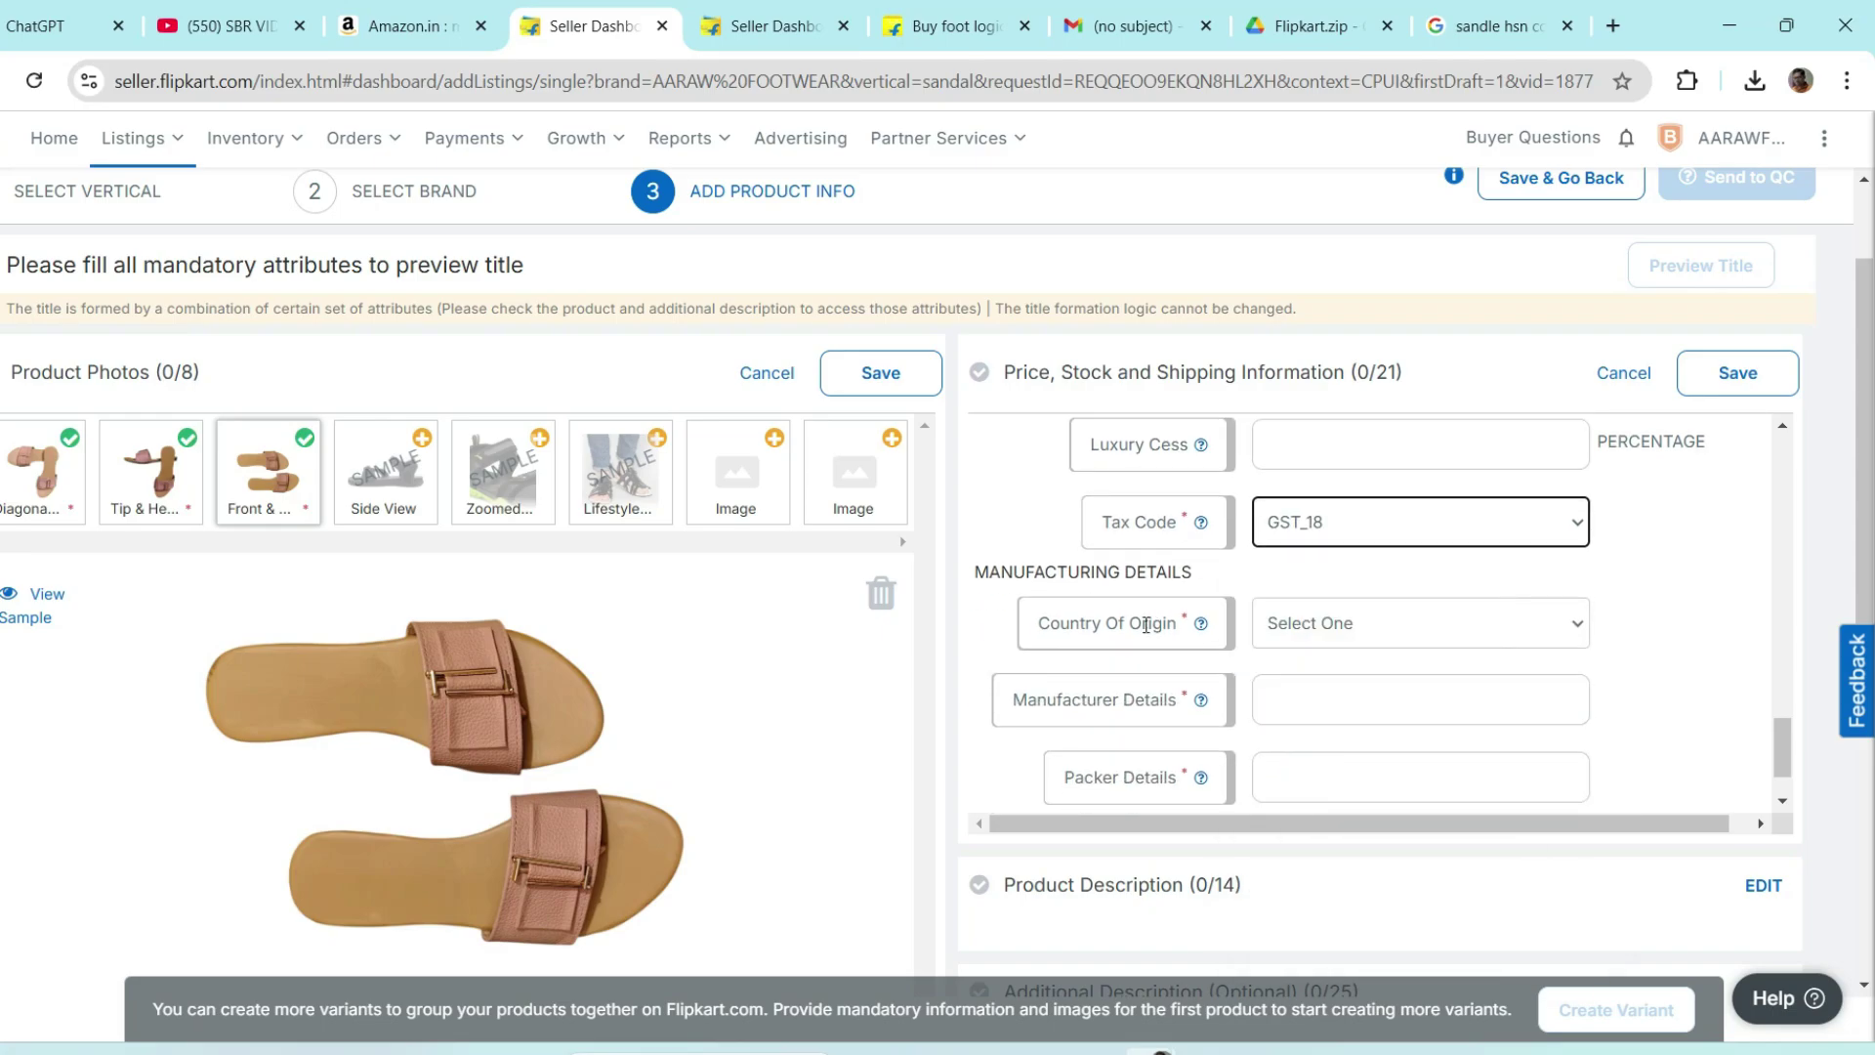
pyautogui.click(1448, 629)
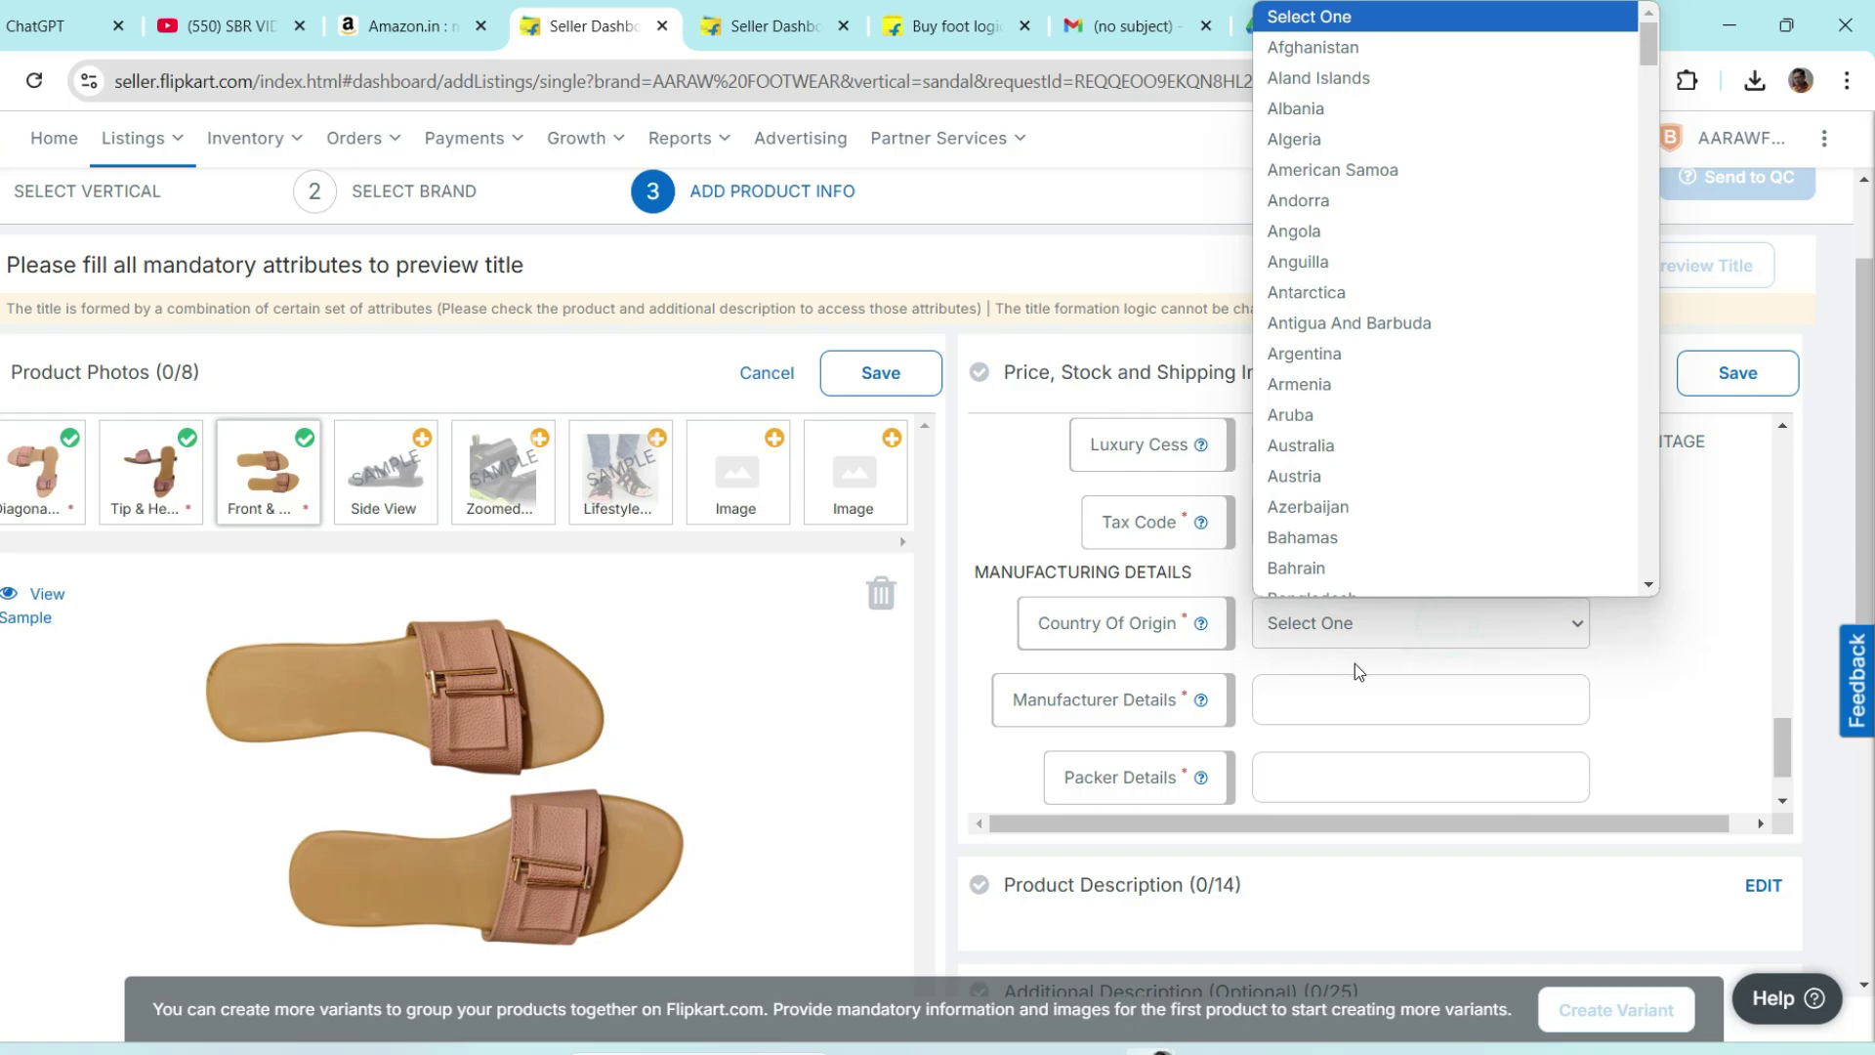
pyautogui.press('i')
pyautogui.press('n')
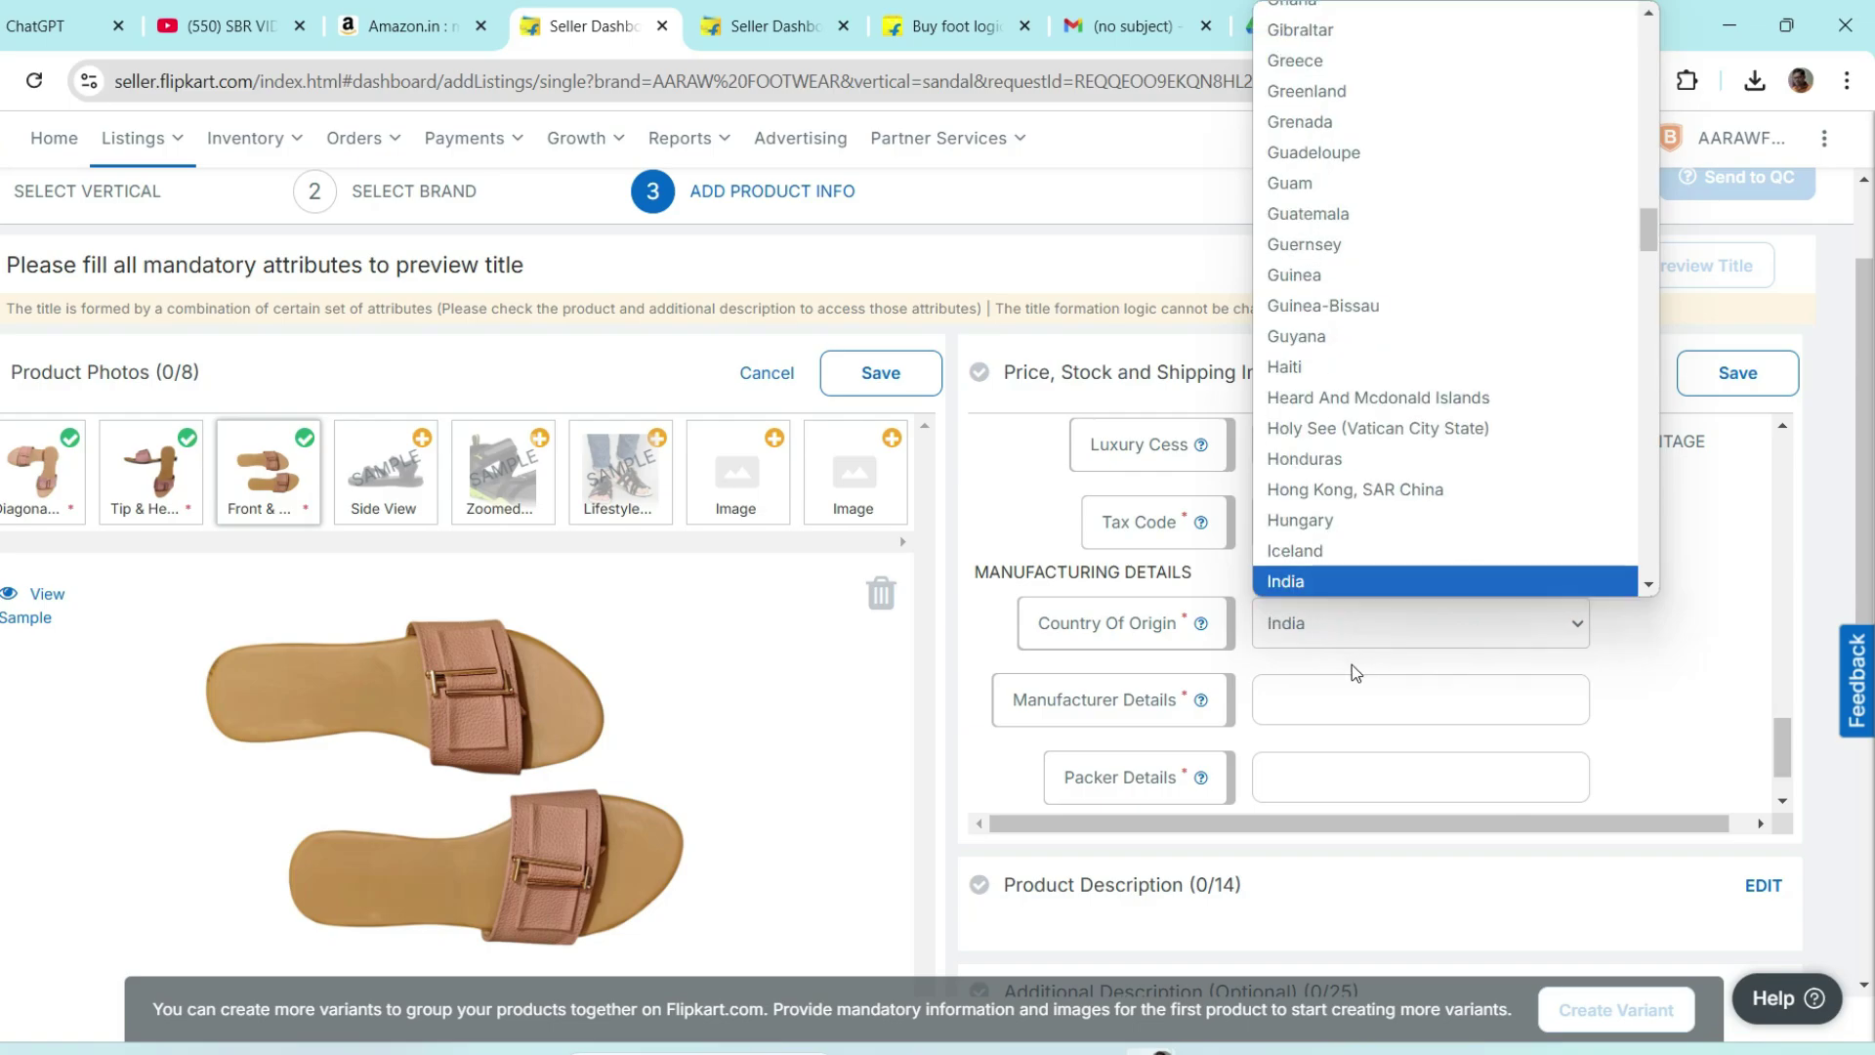
pyautogui.press('Return')
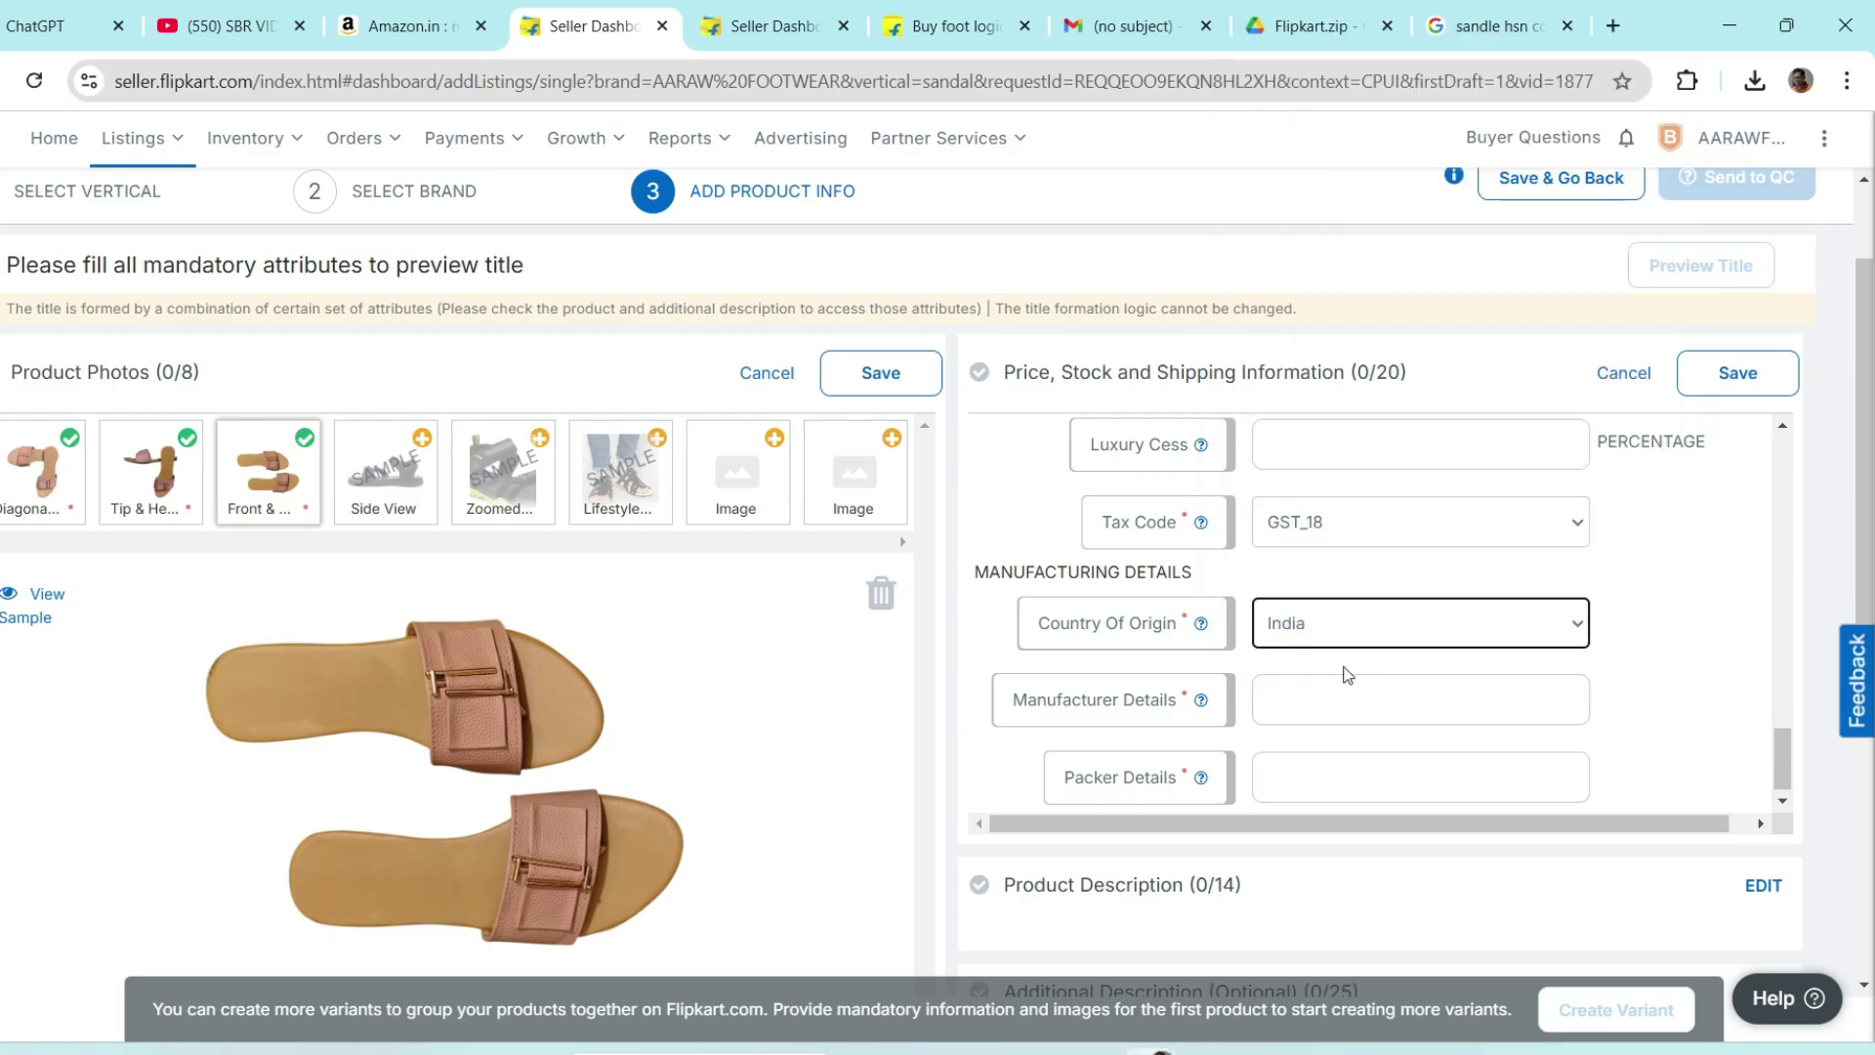
# - Copy the brand name AARAW FOOTWEAR from the approval requests into the listing's manufacturer details and packer details
pyautogui.scroll(-1, 1348, 676)
pyautogui.click(1339, 686)
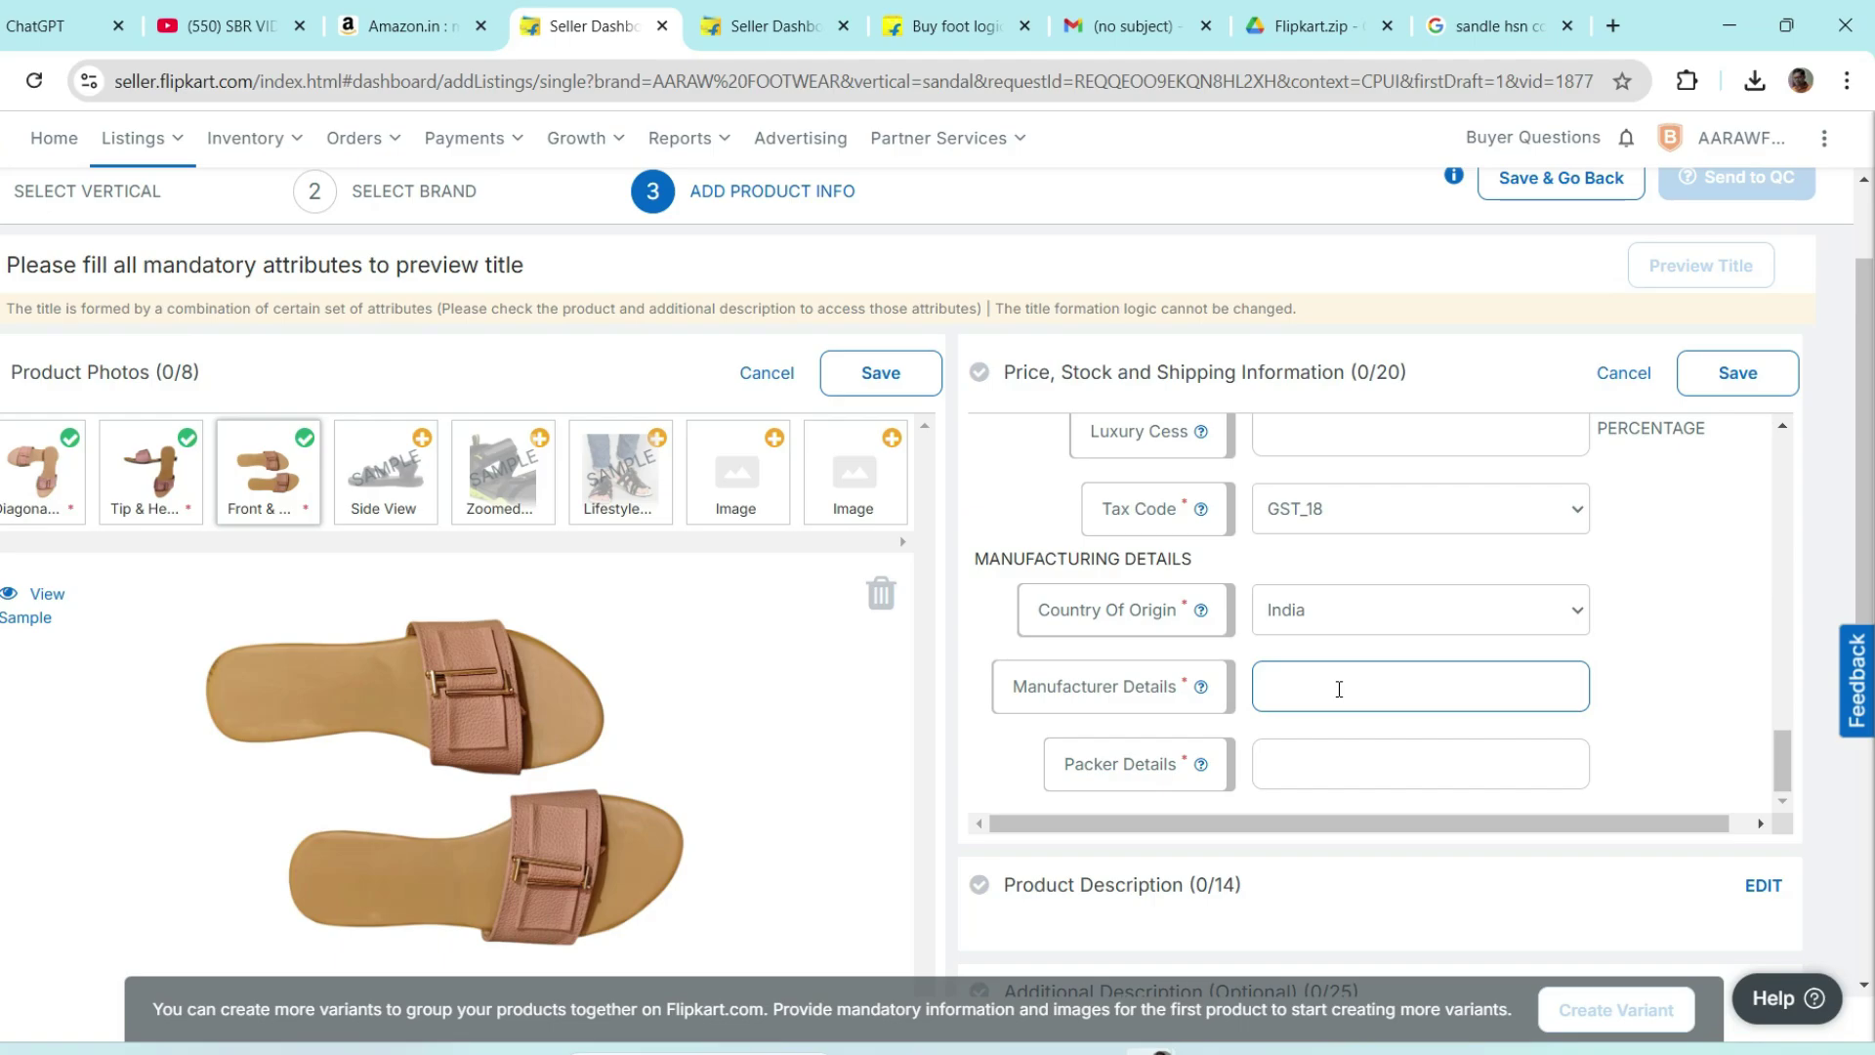
pyautogui.scroll(-1, 1341, 689)
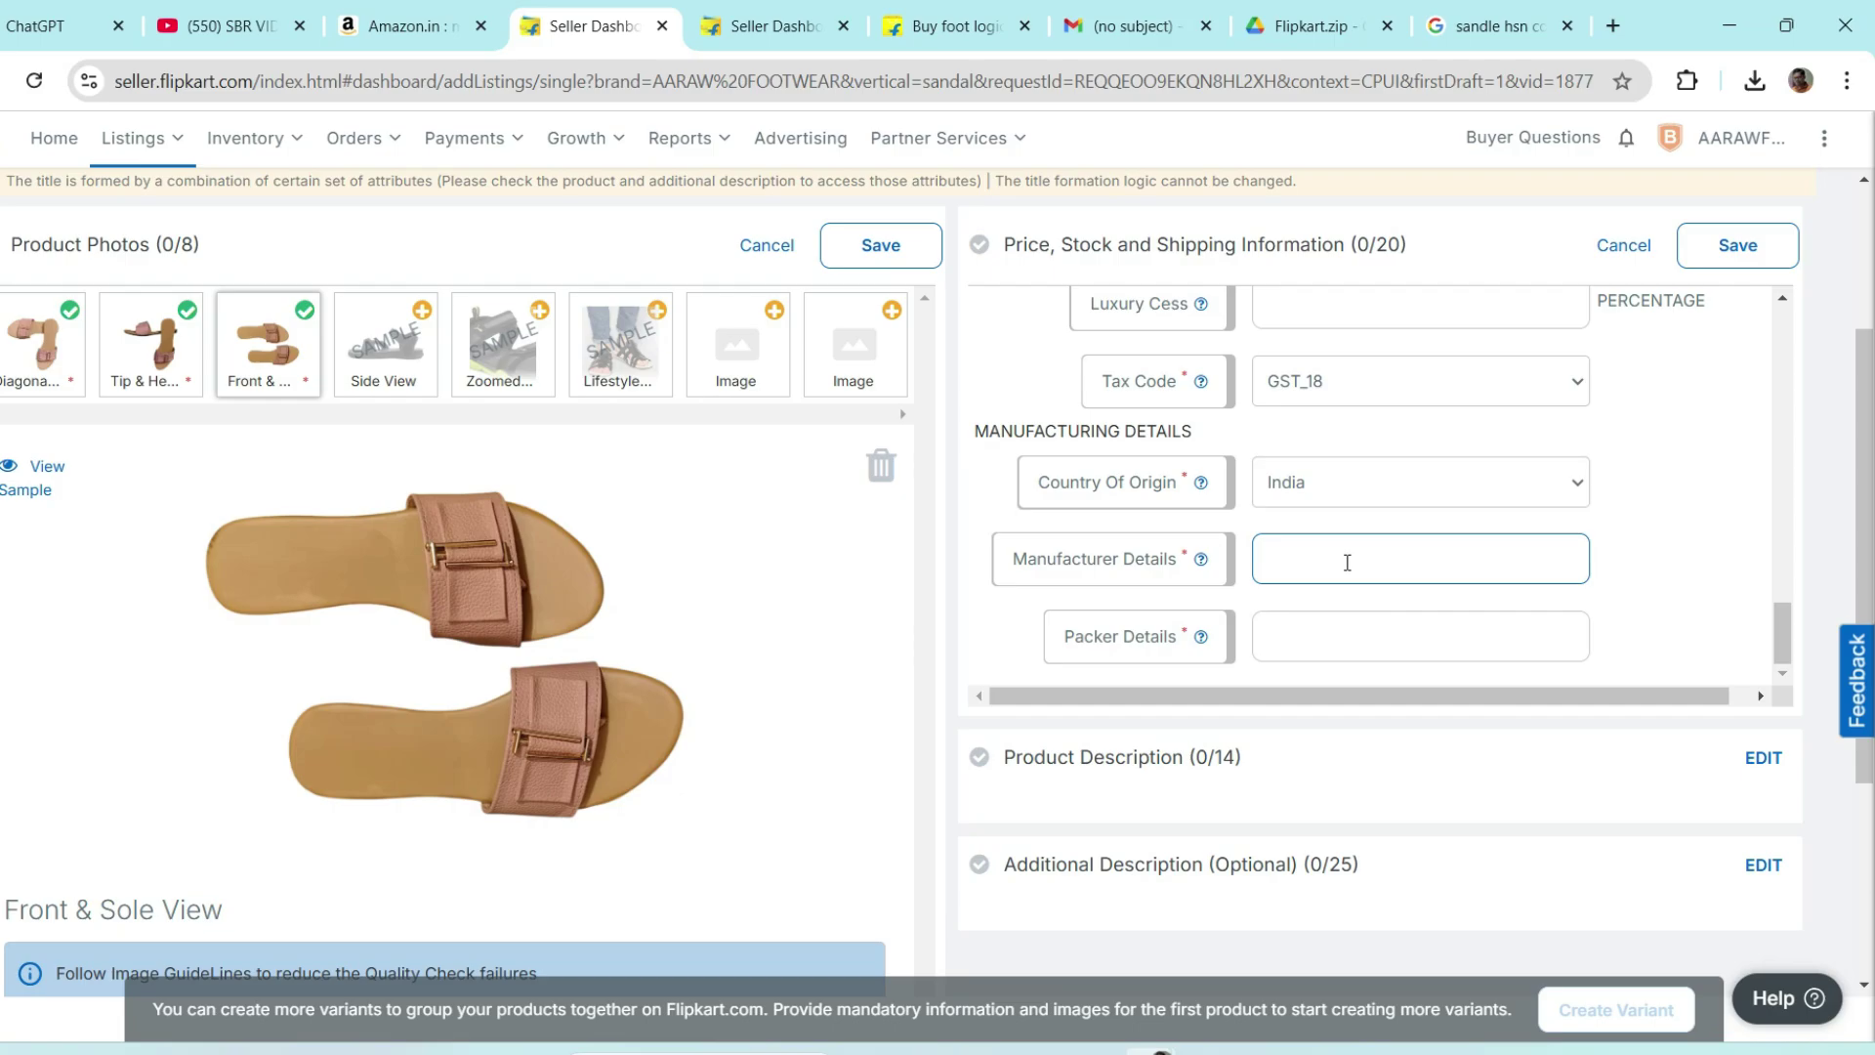
pyautogui.click(772, 25)
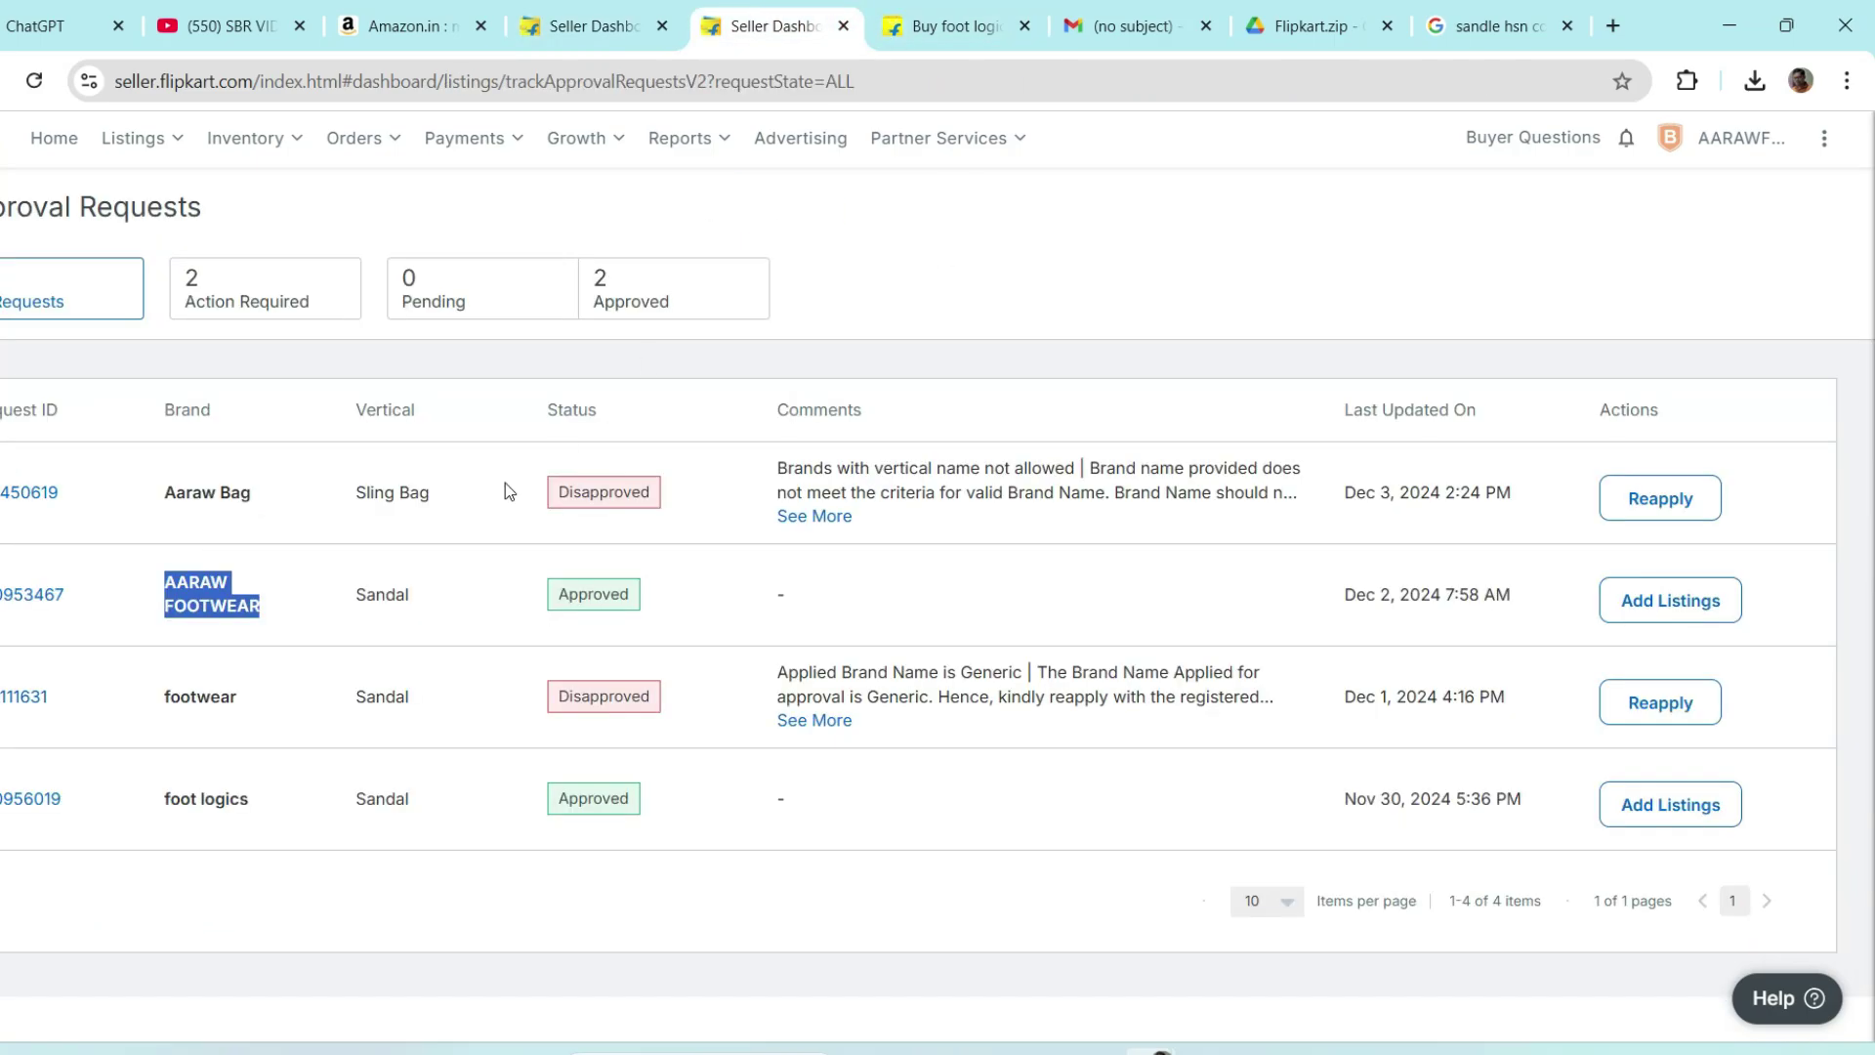
pyautogui.click(306, 615)
pyautogui.moveTo(284, 617); pyautogui.dragTo(171, 583)
pyautogui.hotkey('ctrl', 'c')
pyautogui.click(591, 25)
pyautogui.click(1359, 543)
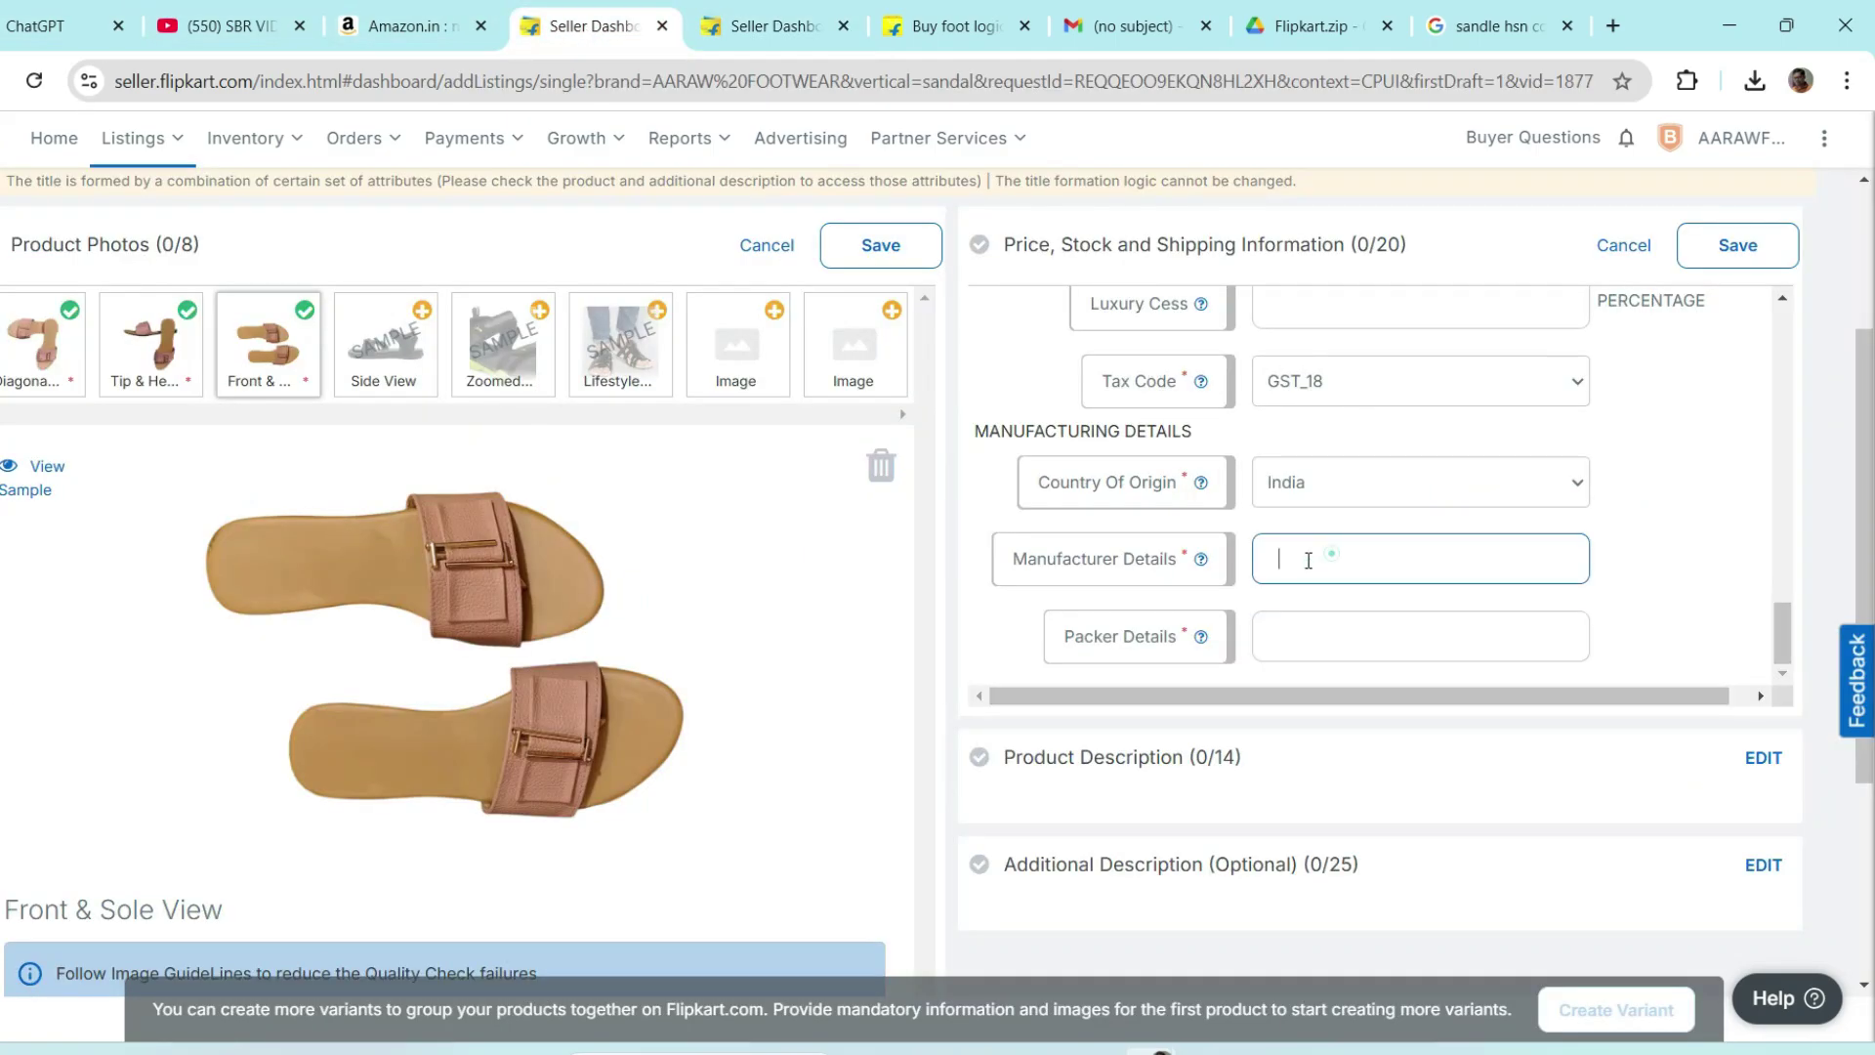
pyautogui.hotkey('ctrl', 'v')
pyautogui.click(1303, 636)
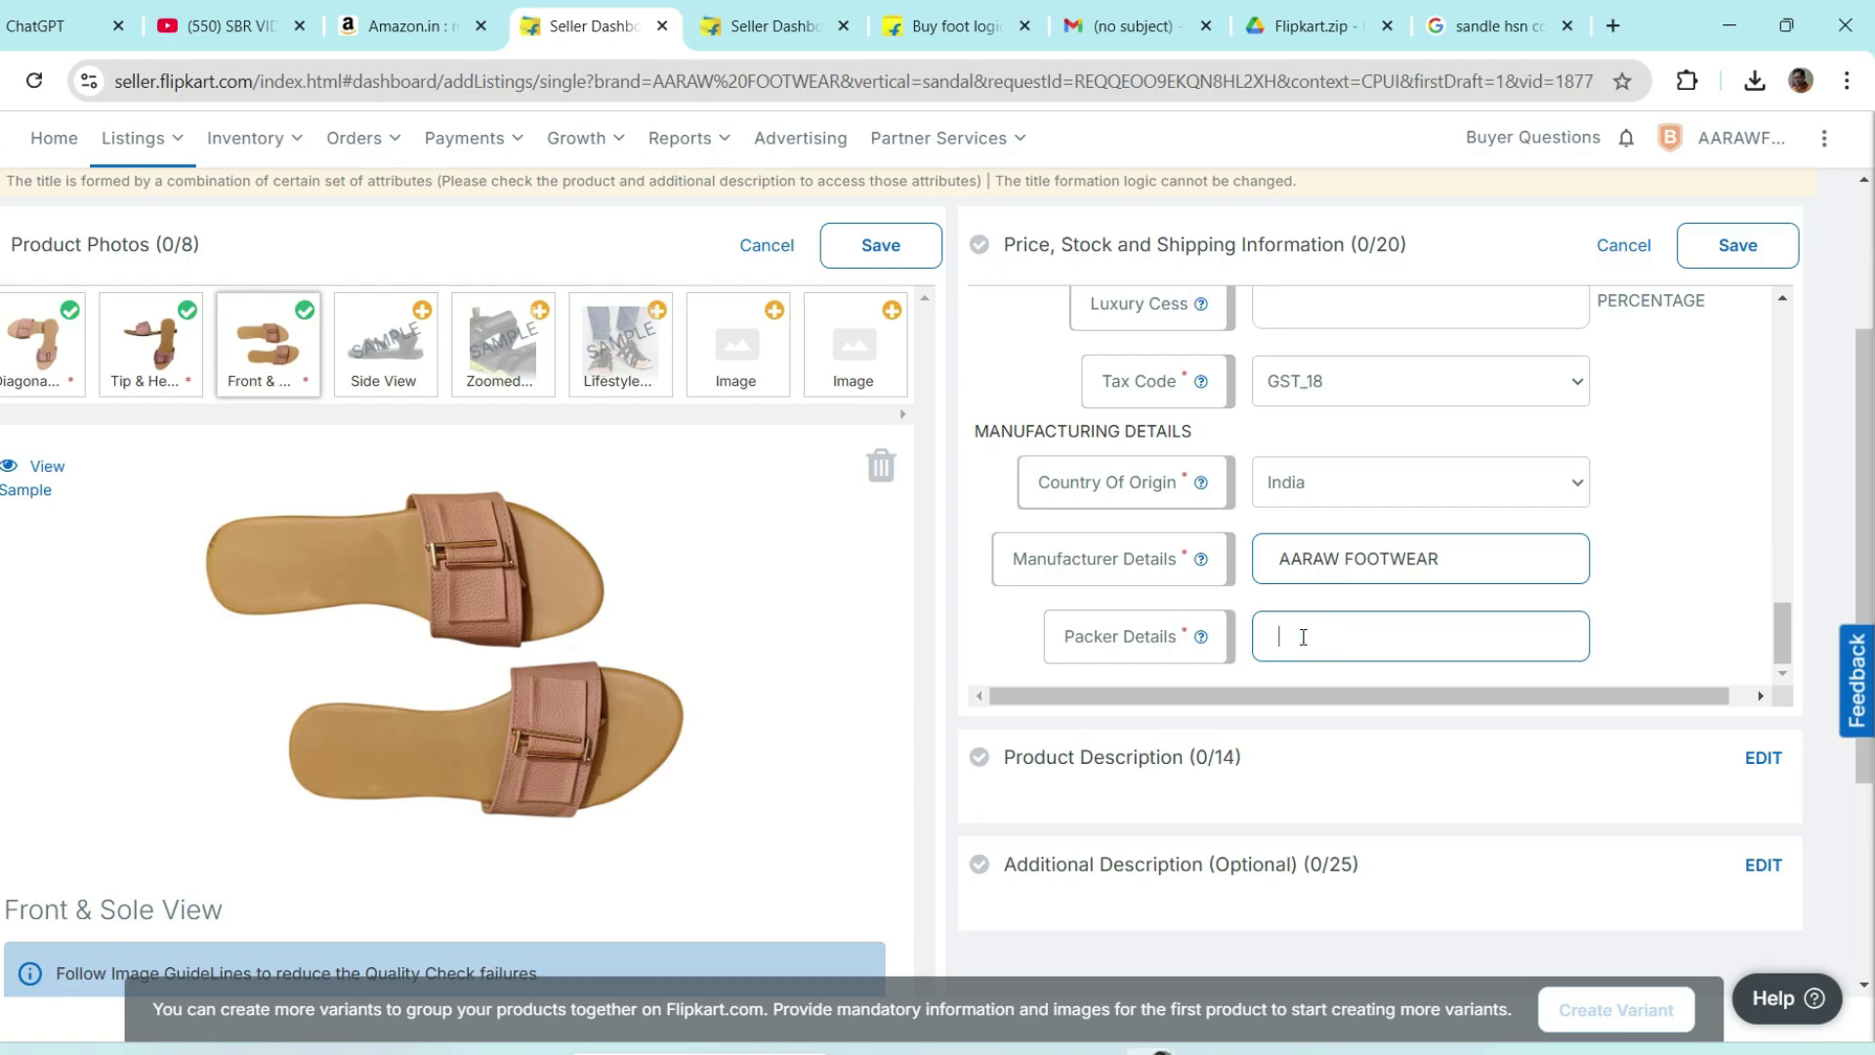
pyautogui.hotkey('ctrl', 'v')
# - Open the Product Description section for editing and set the article number to Pink05
pyautogui.scroll(-1, 1346, 684)
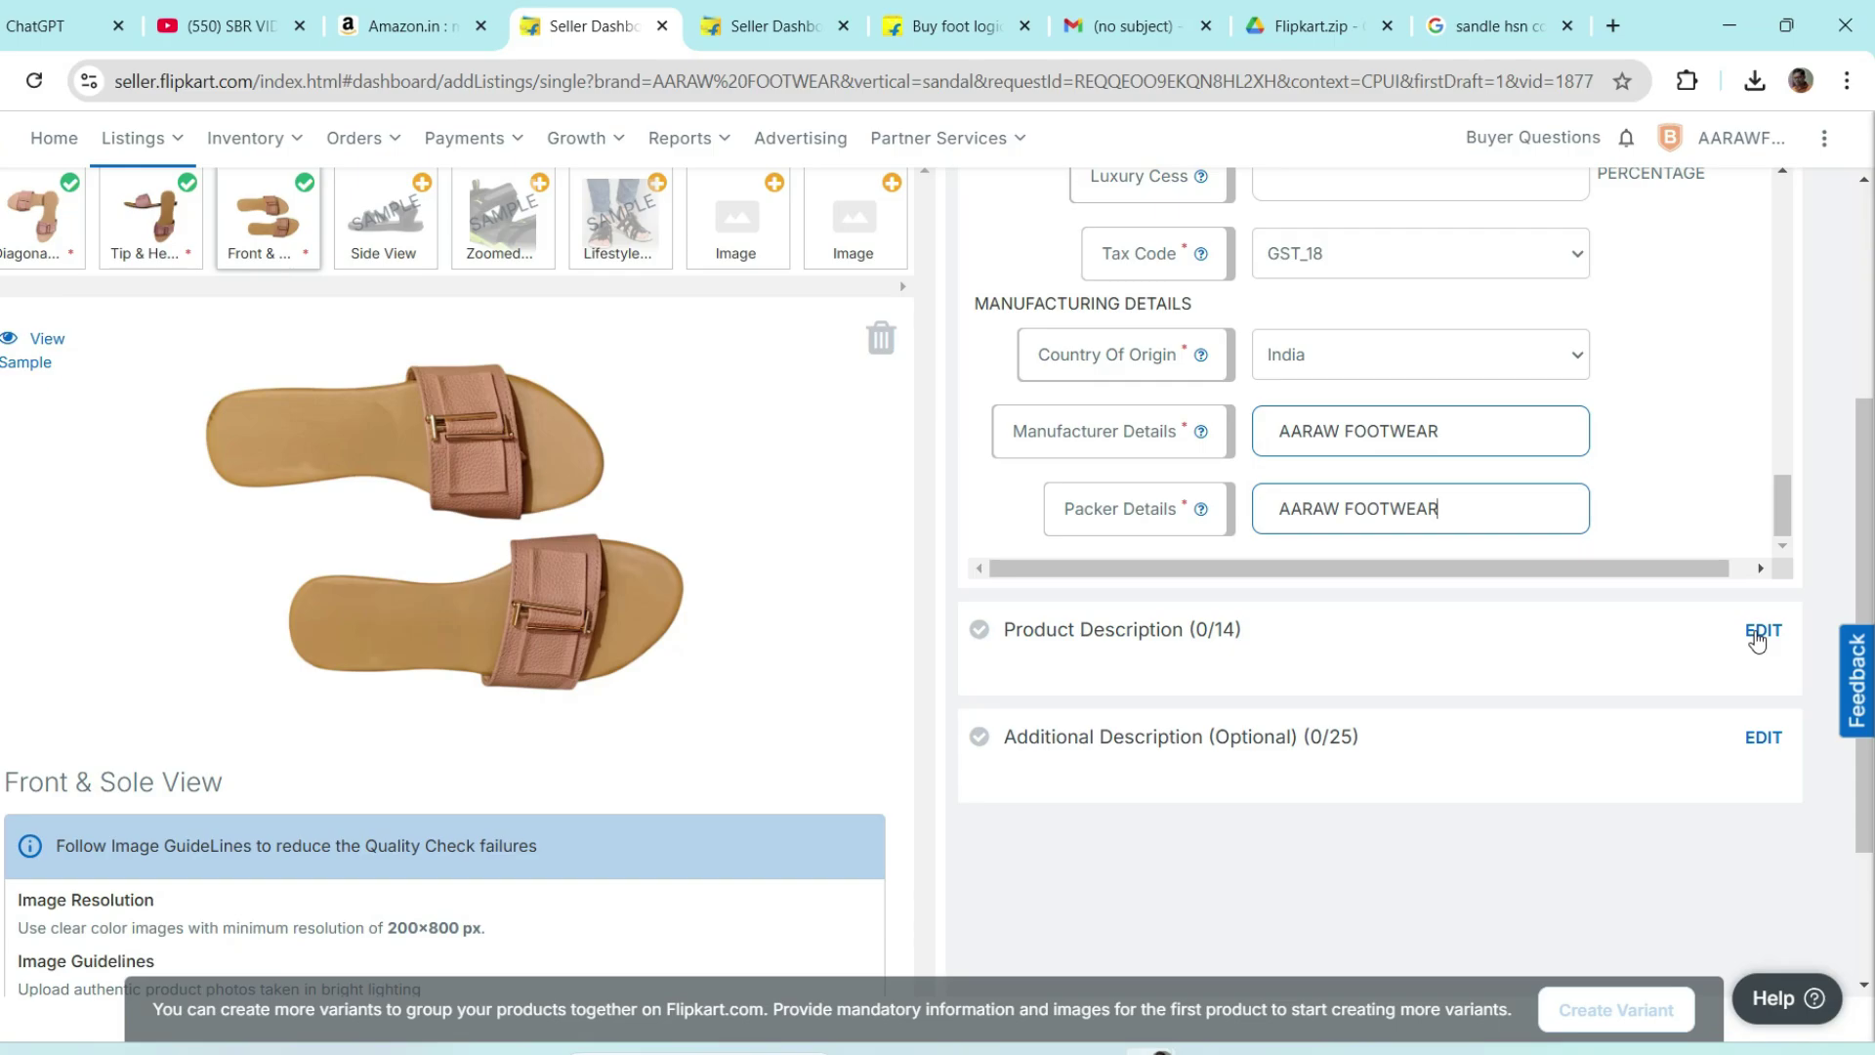
pyautogui.click(1757, 640)
pyautogui.scroll(1, 1526, 586)
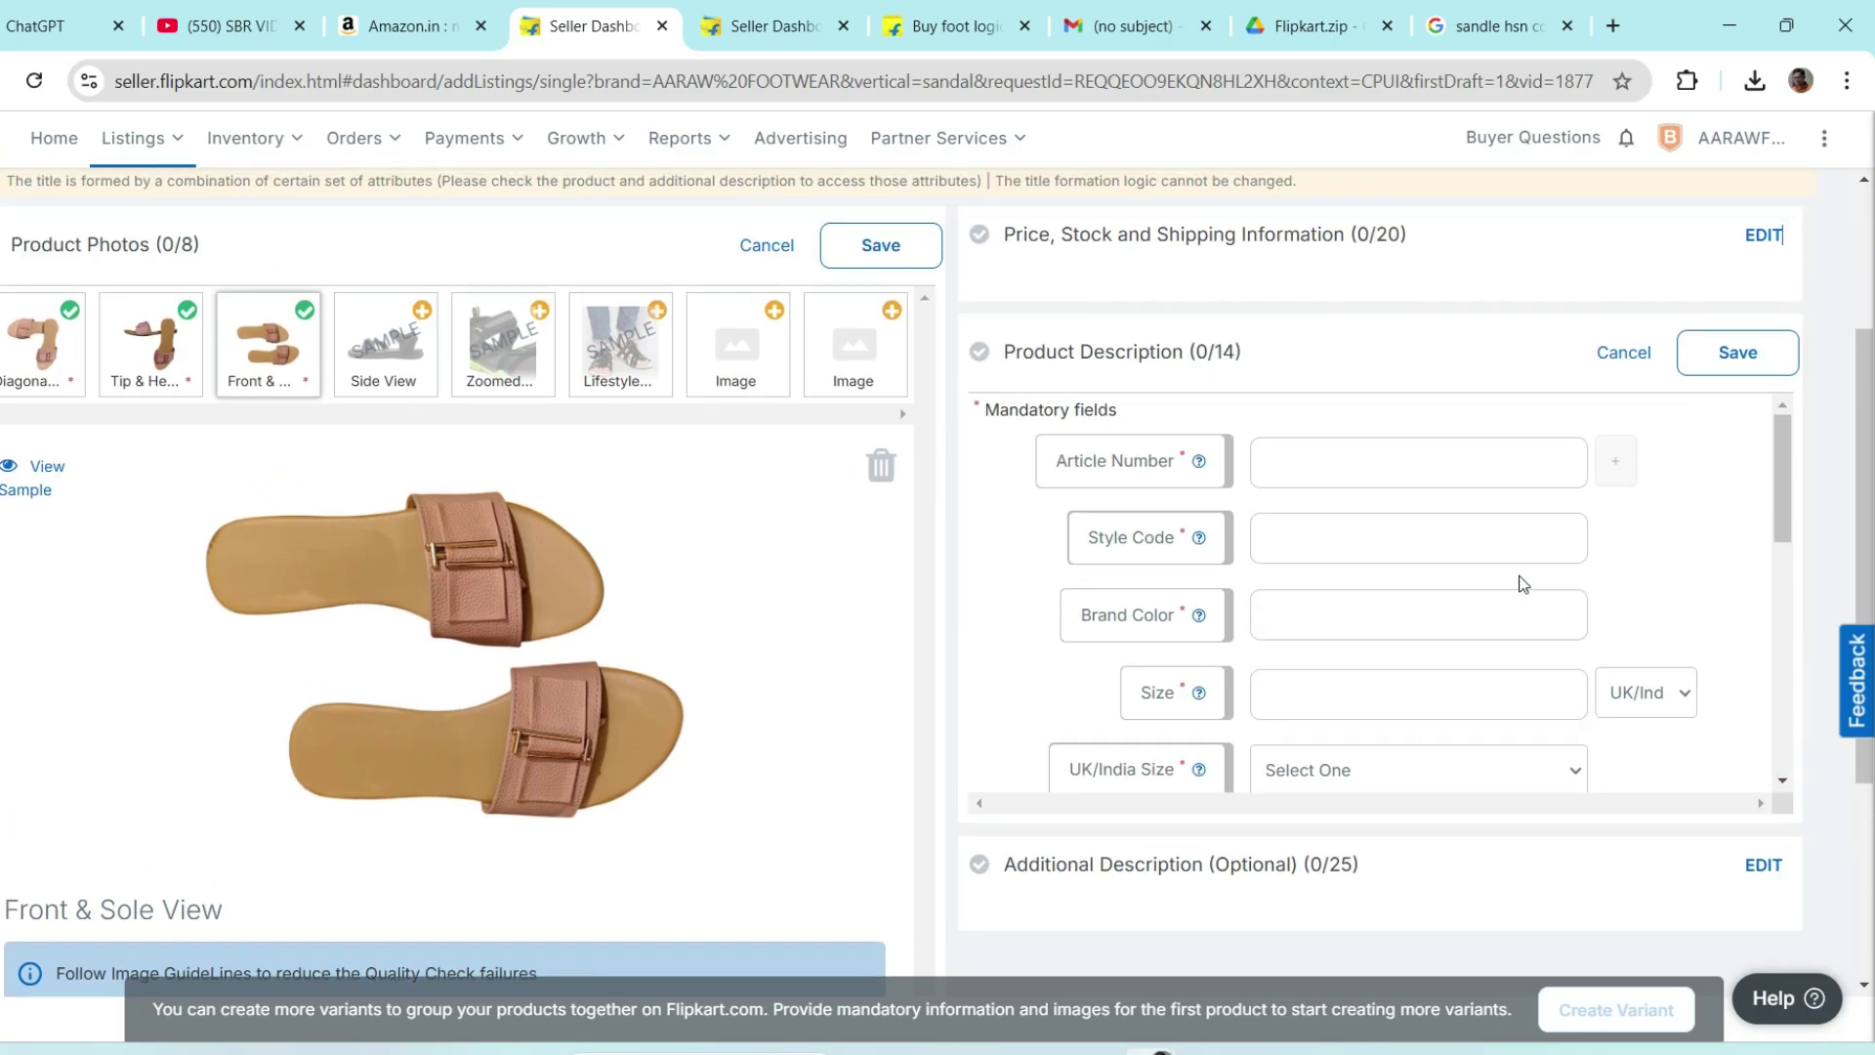
pyautogui.scroll(1, 1524, 583)
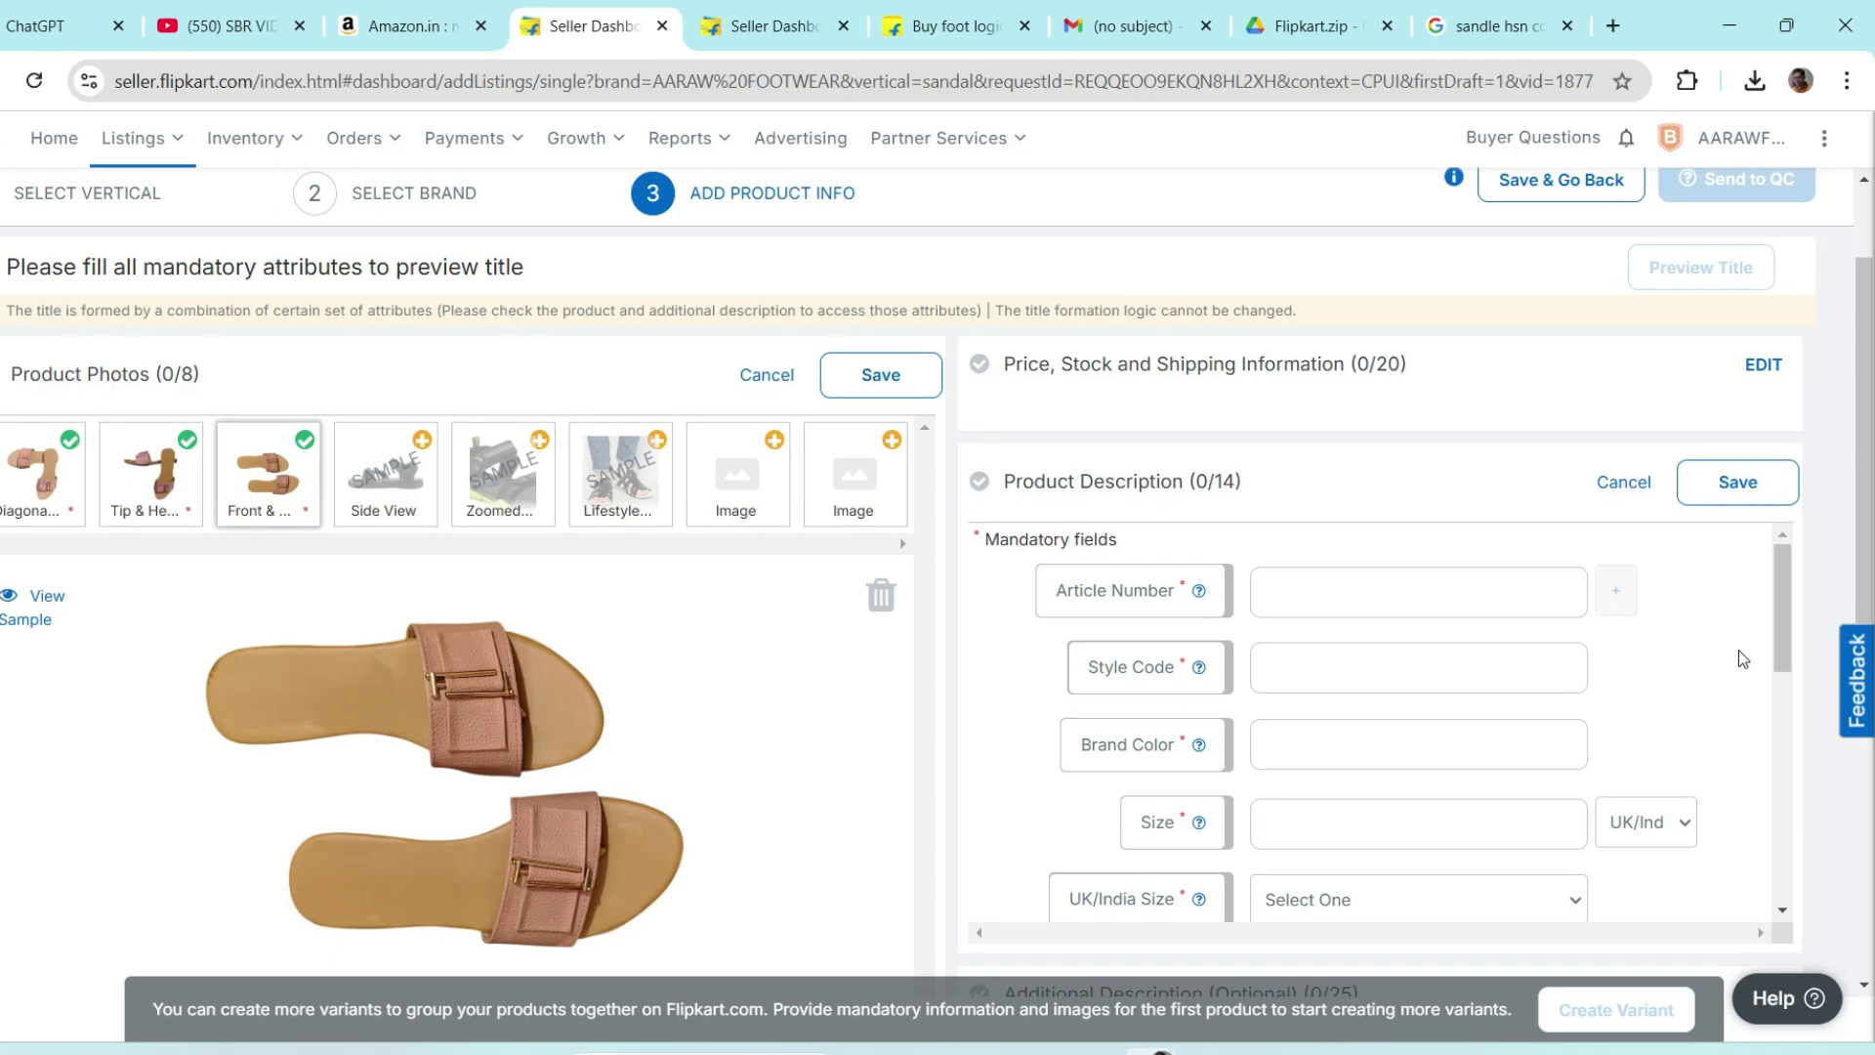
pyautogui.scroll(1, 1738, 651)
pyautogui.scroll(-1, 1738, 709)
pyautogui.scroll(1, 1738, 724)
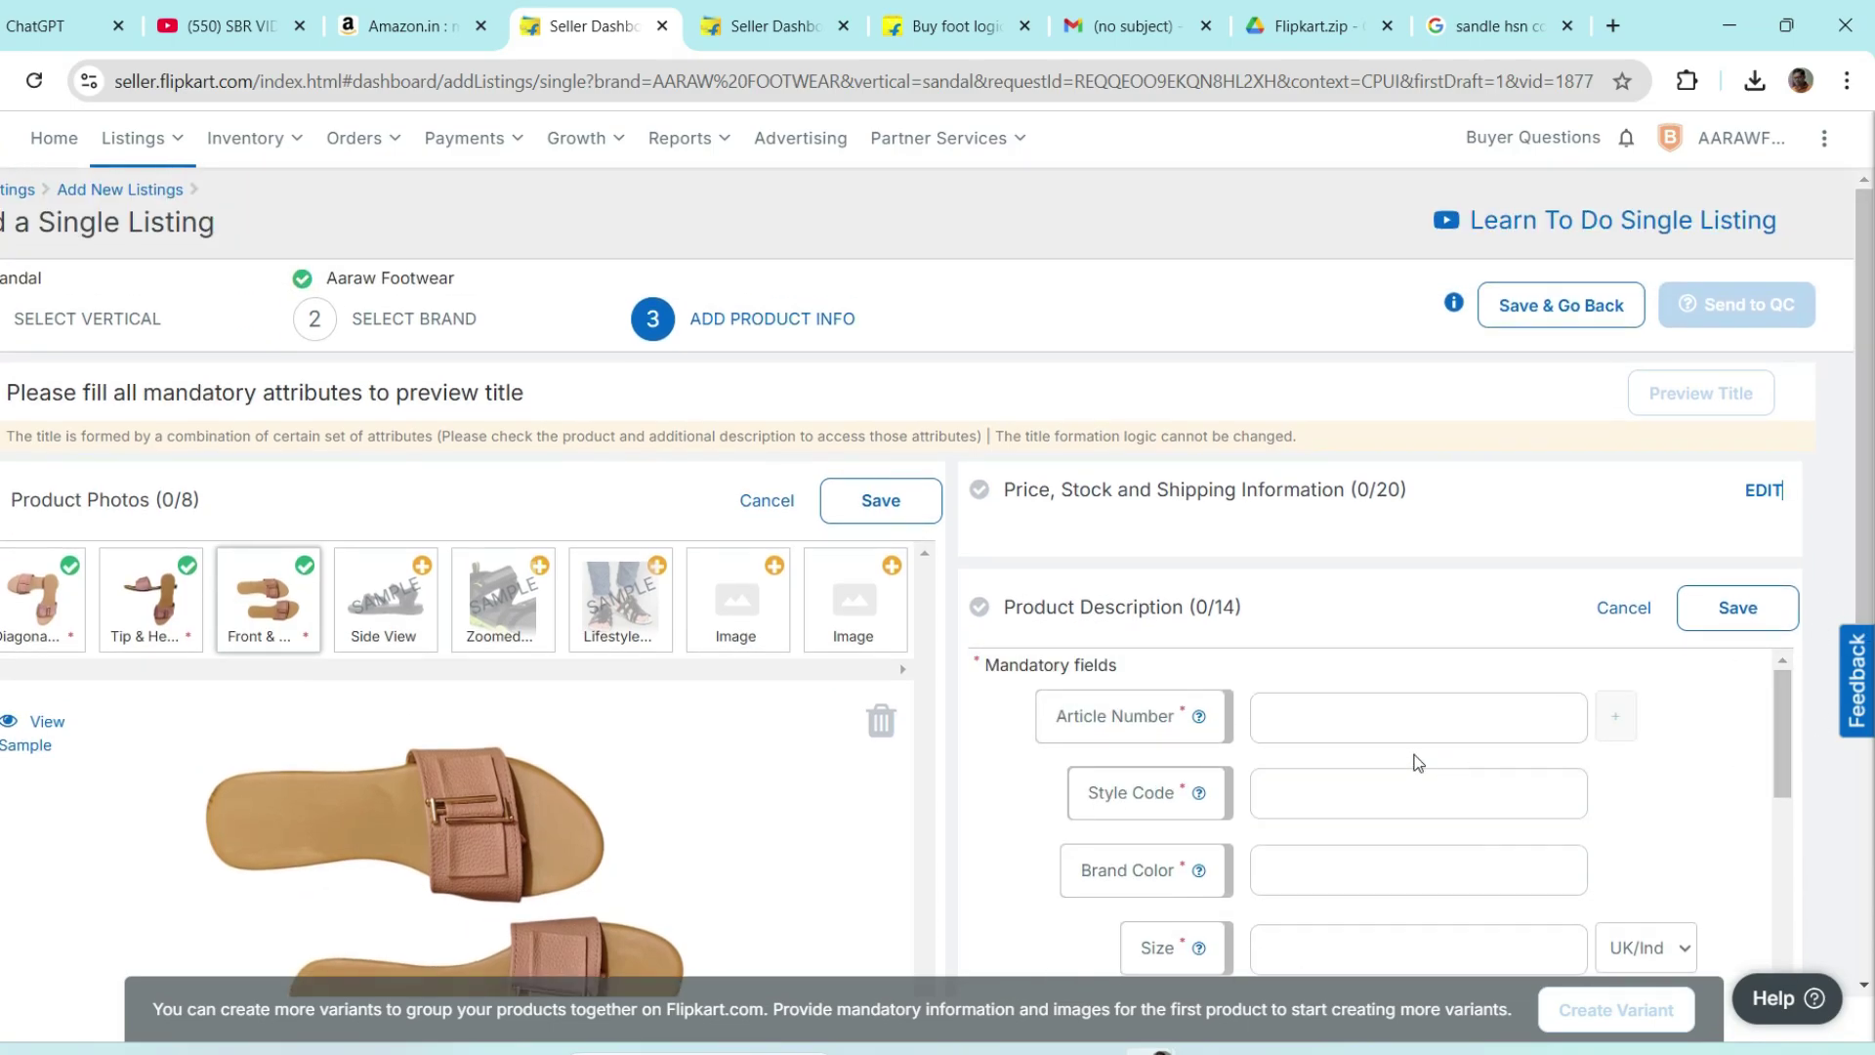
pyautogui.click(1372, 737)
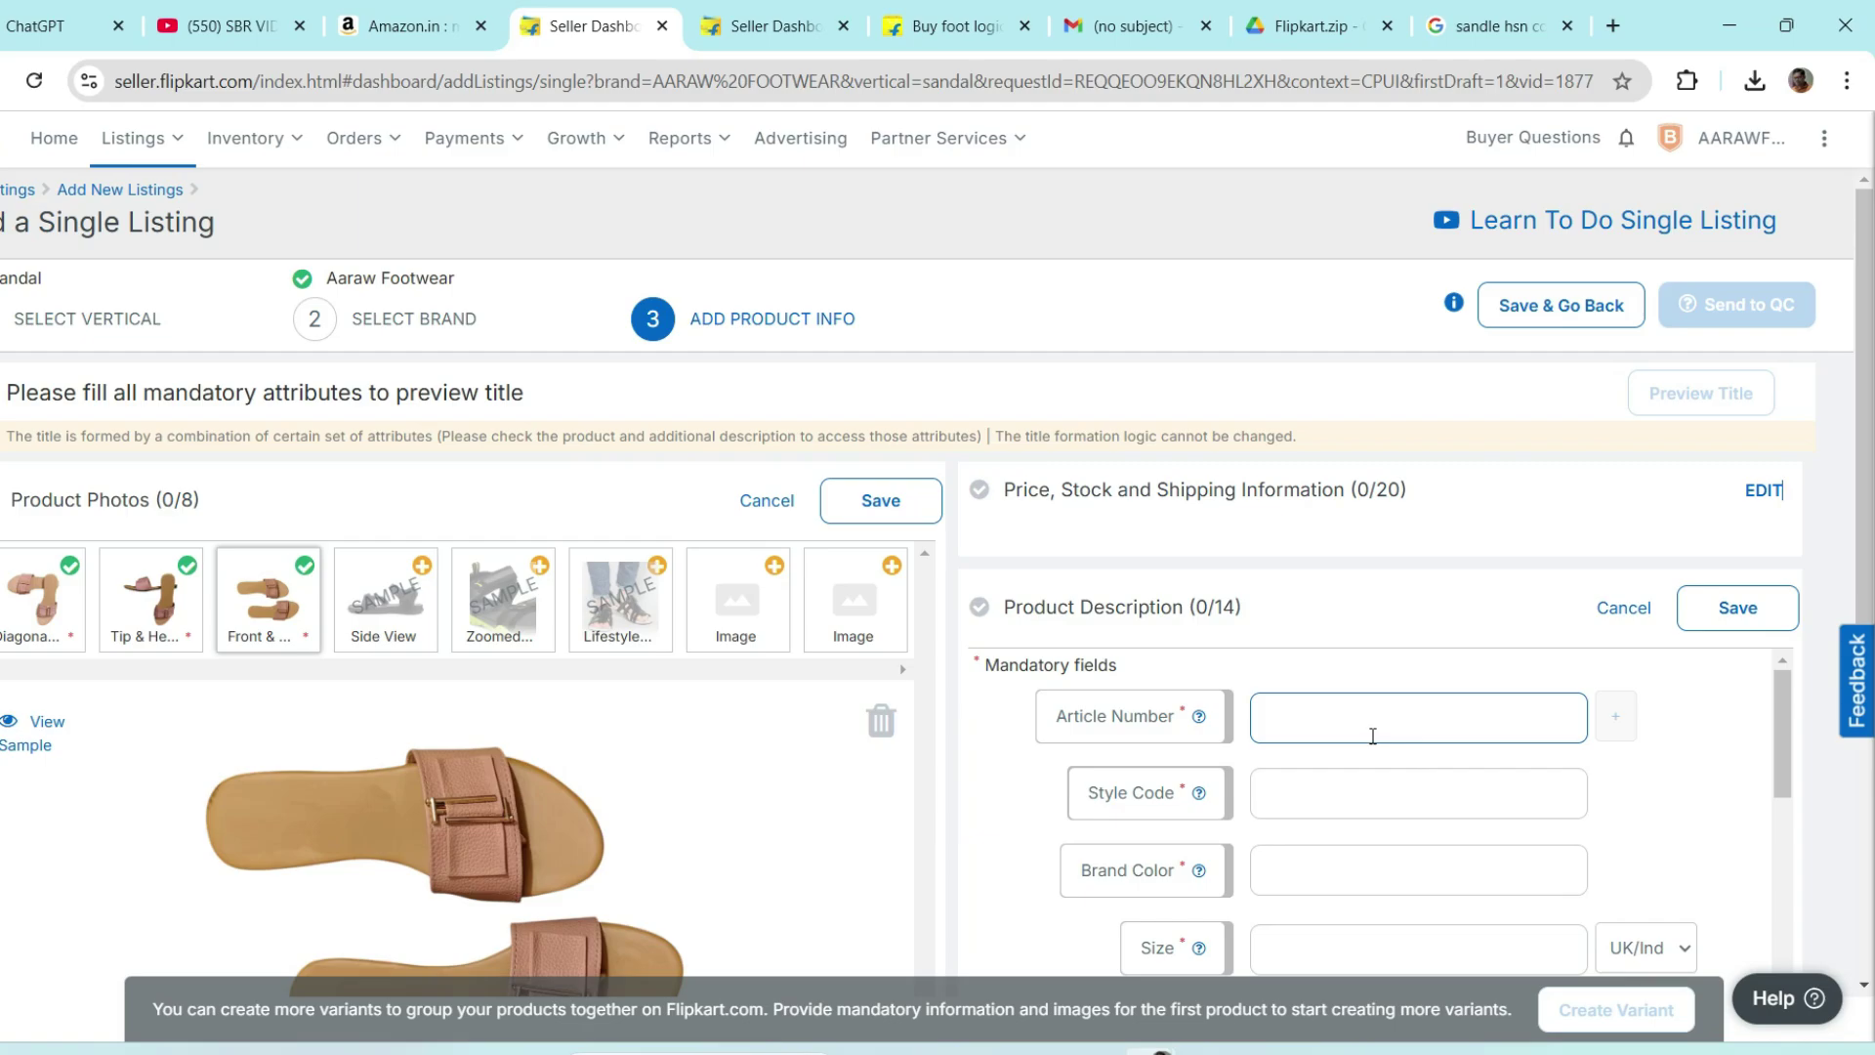
pyautogui.click(1375, 728)
pyautogui.write('Pink')
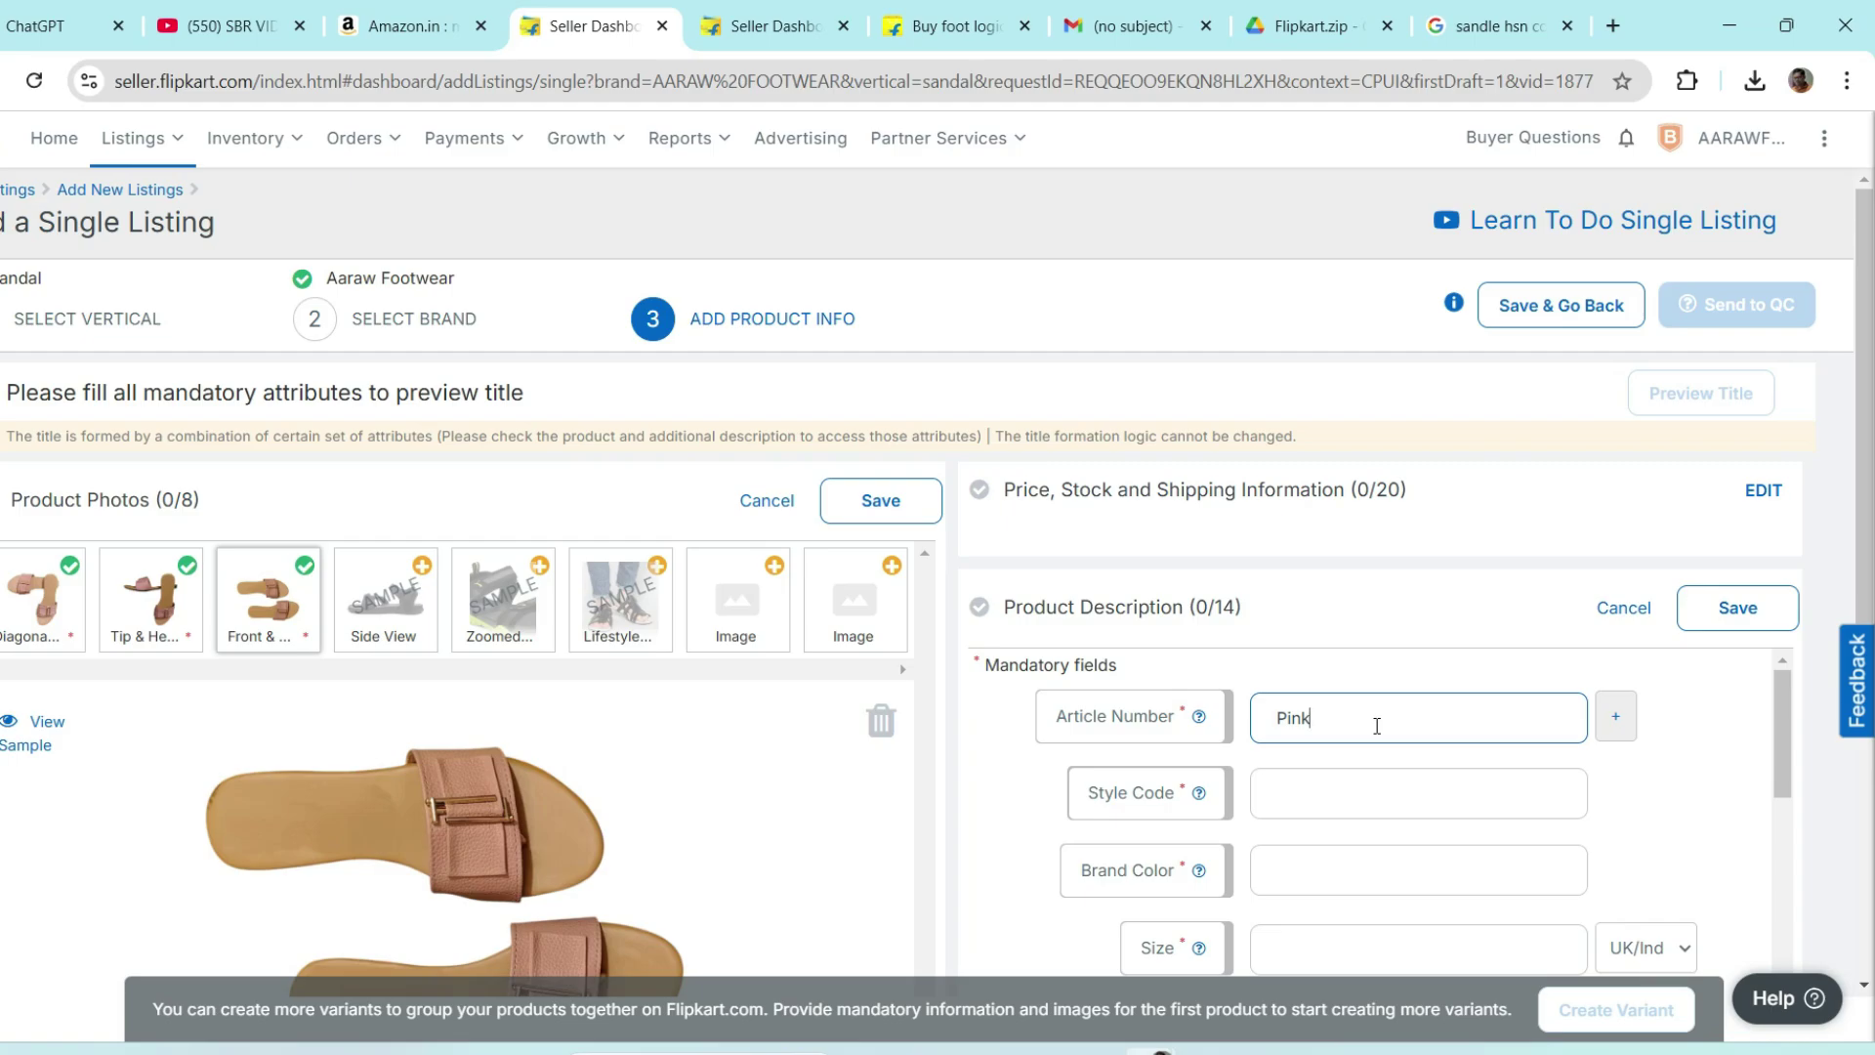
pyautogui.write('05')
# - Set the style code to pink_05 and the brand color to Pink in the product description
pyautogui.click(1391, 795)
pyautogui.write('pink_')
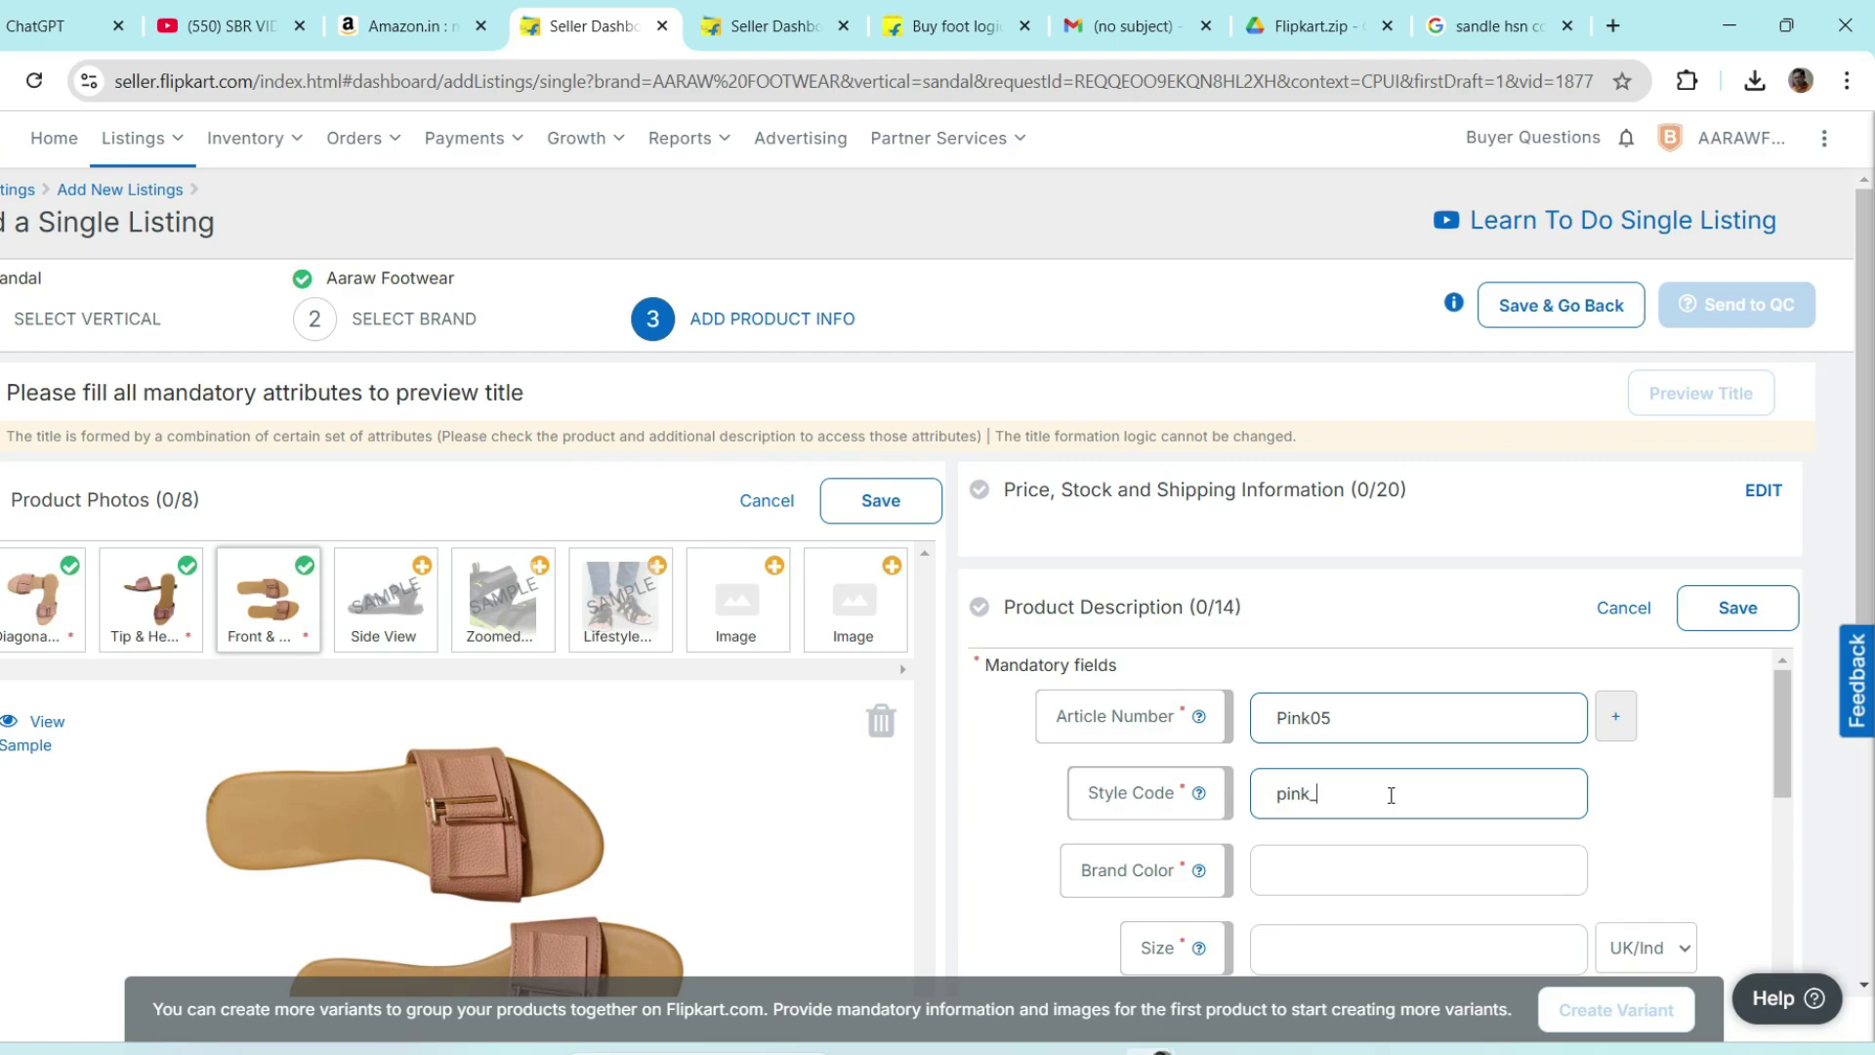
pyautogui.write('05')
pyautogui.scroll(-1, 1352, 848)
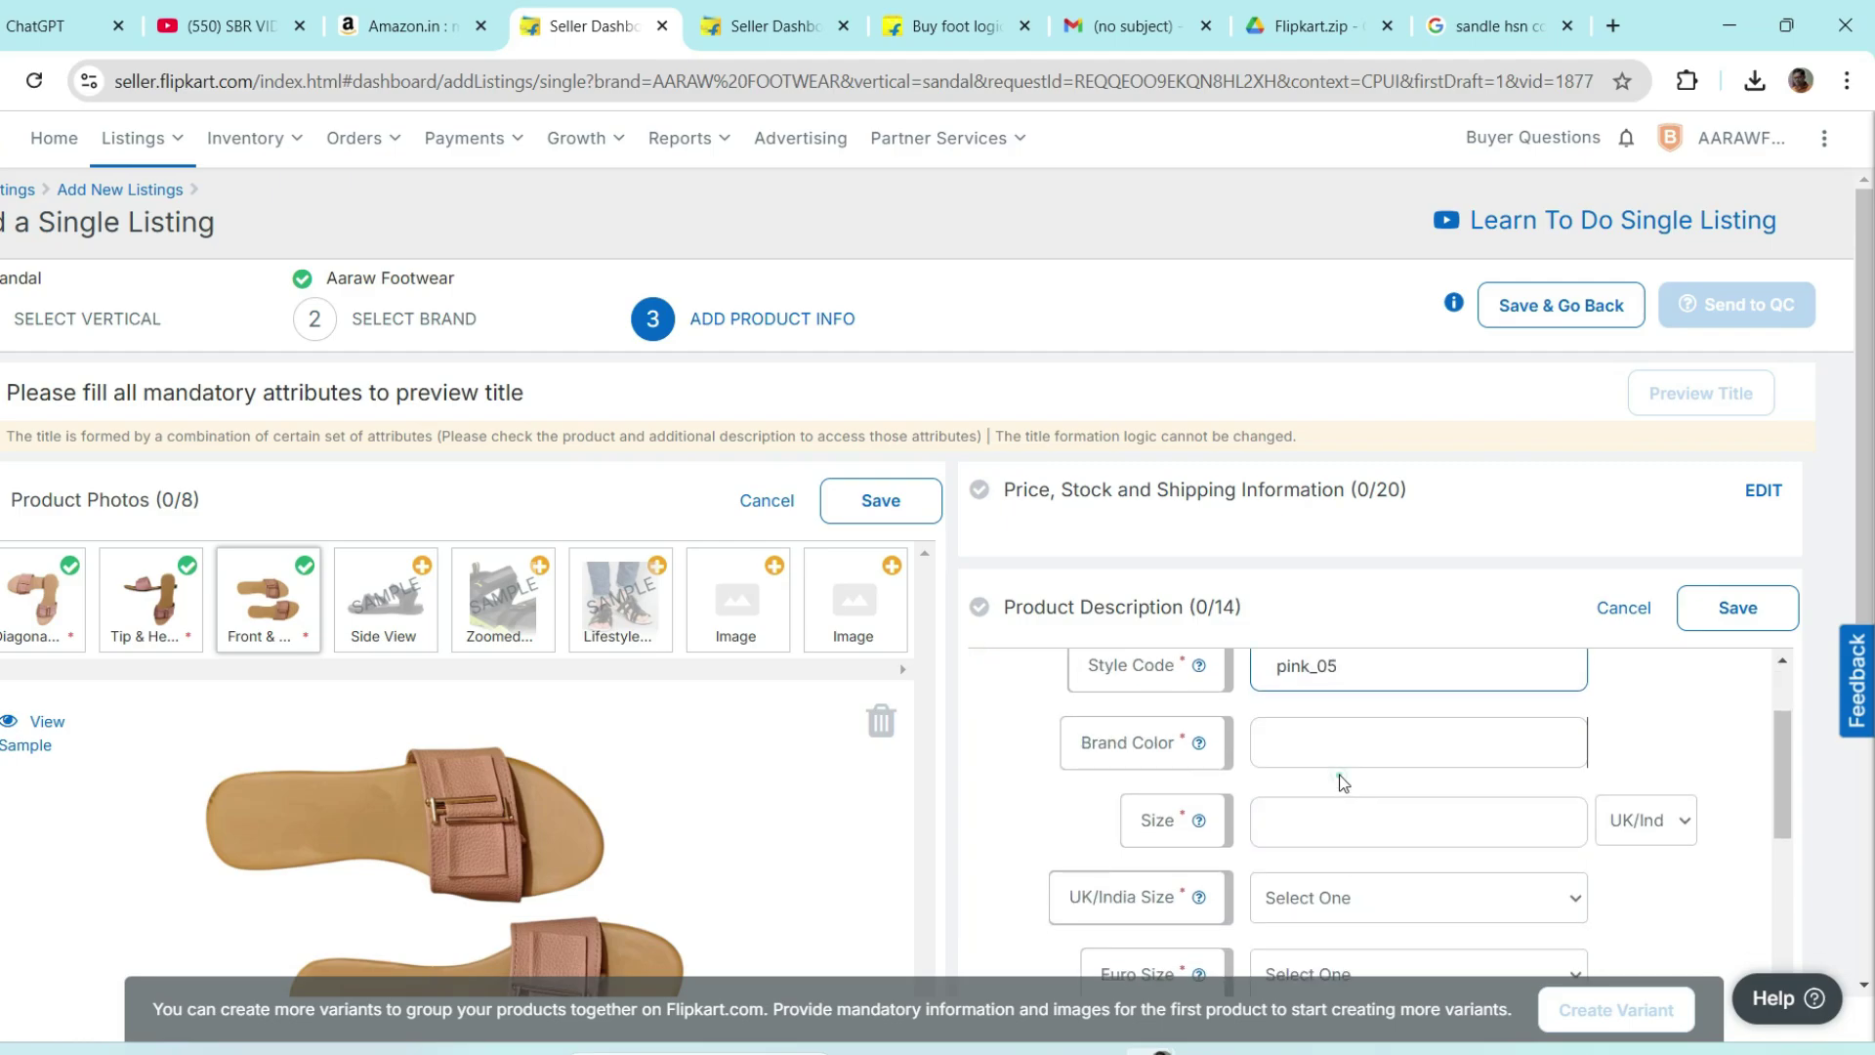
pyautogui.click(1337, 750)
pyautogui.write('P')
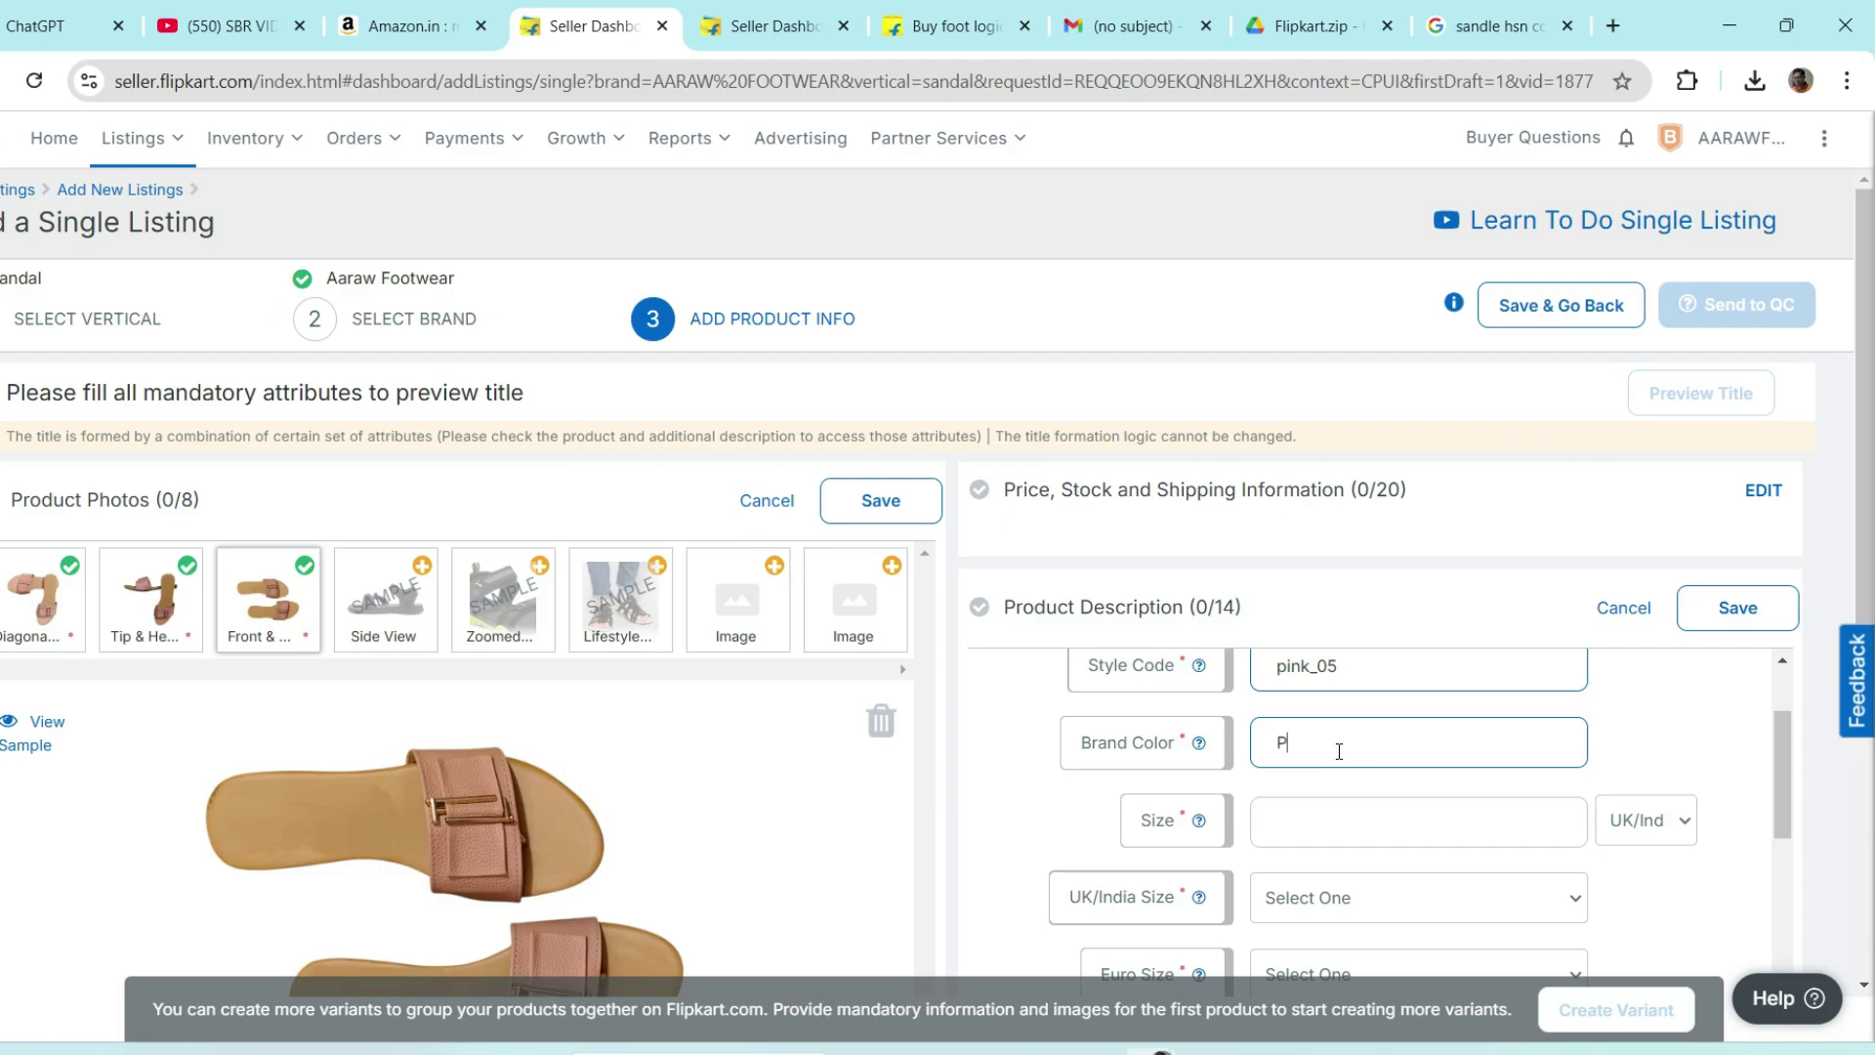
pyautogui.write('ink')
# - Set the sandal's size to 5 and choose 5 as the UK/India size
pyautogui.click(1332, 811)
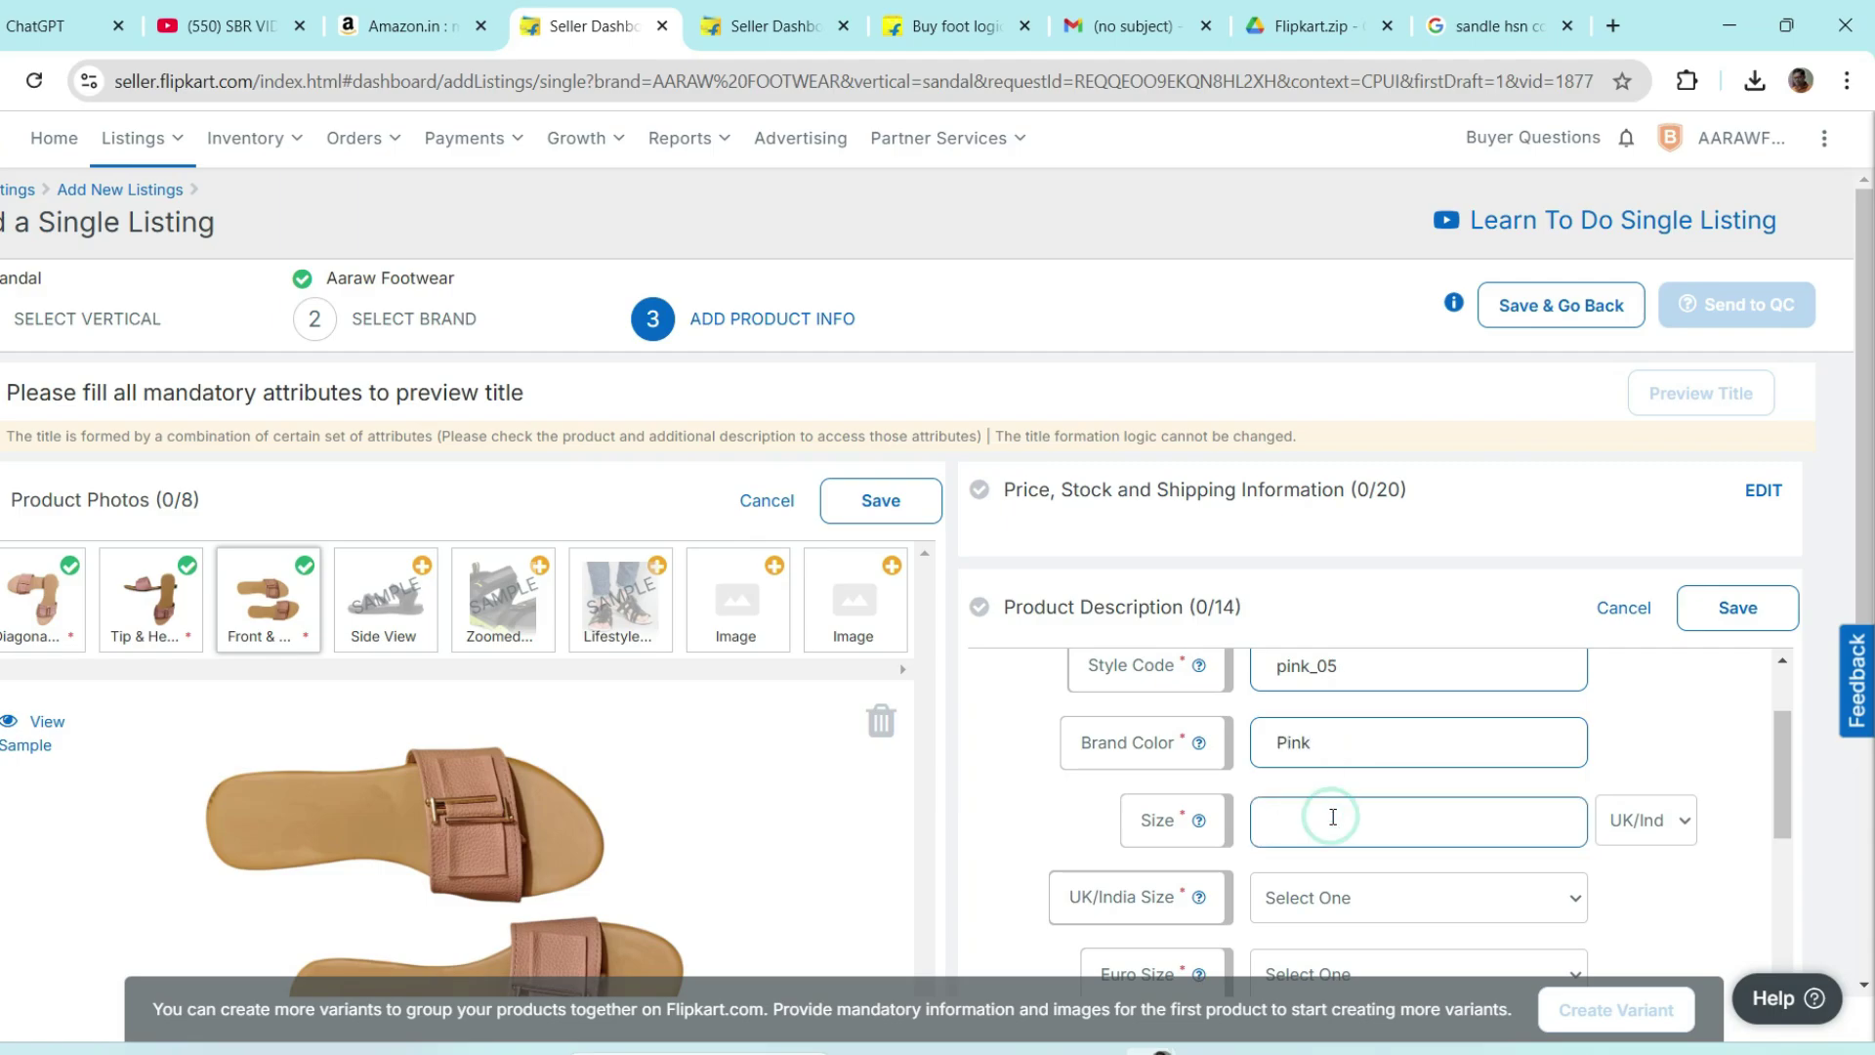
pyautogui.write('5')
pyautogui.scroll(-1, 1691, 840)
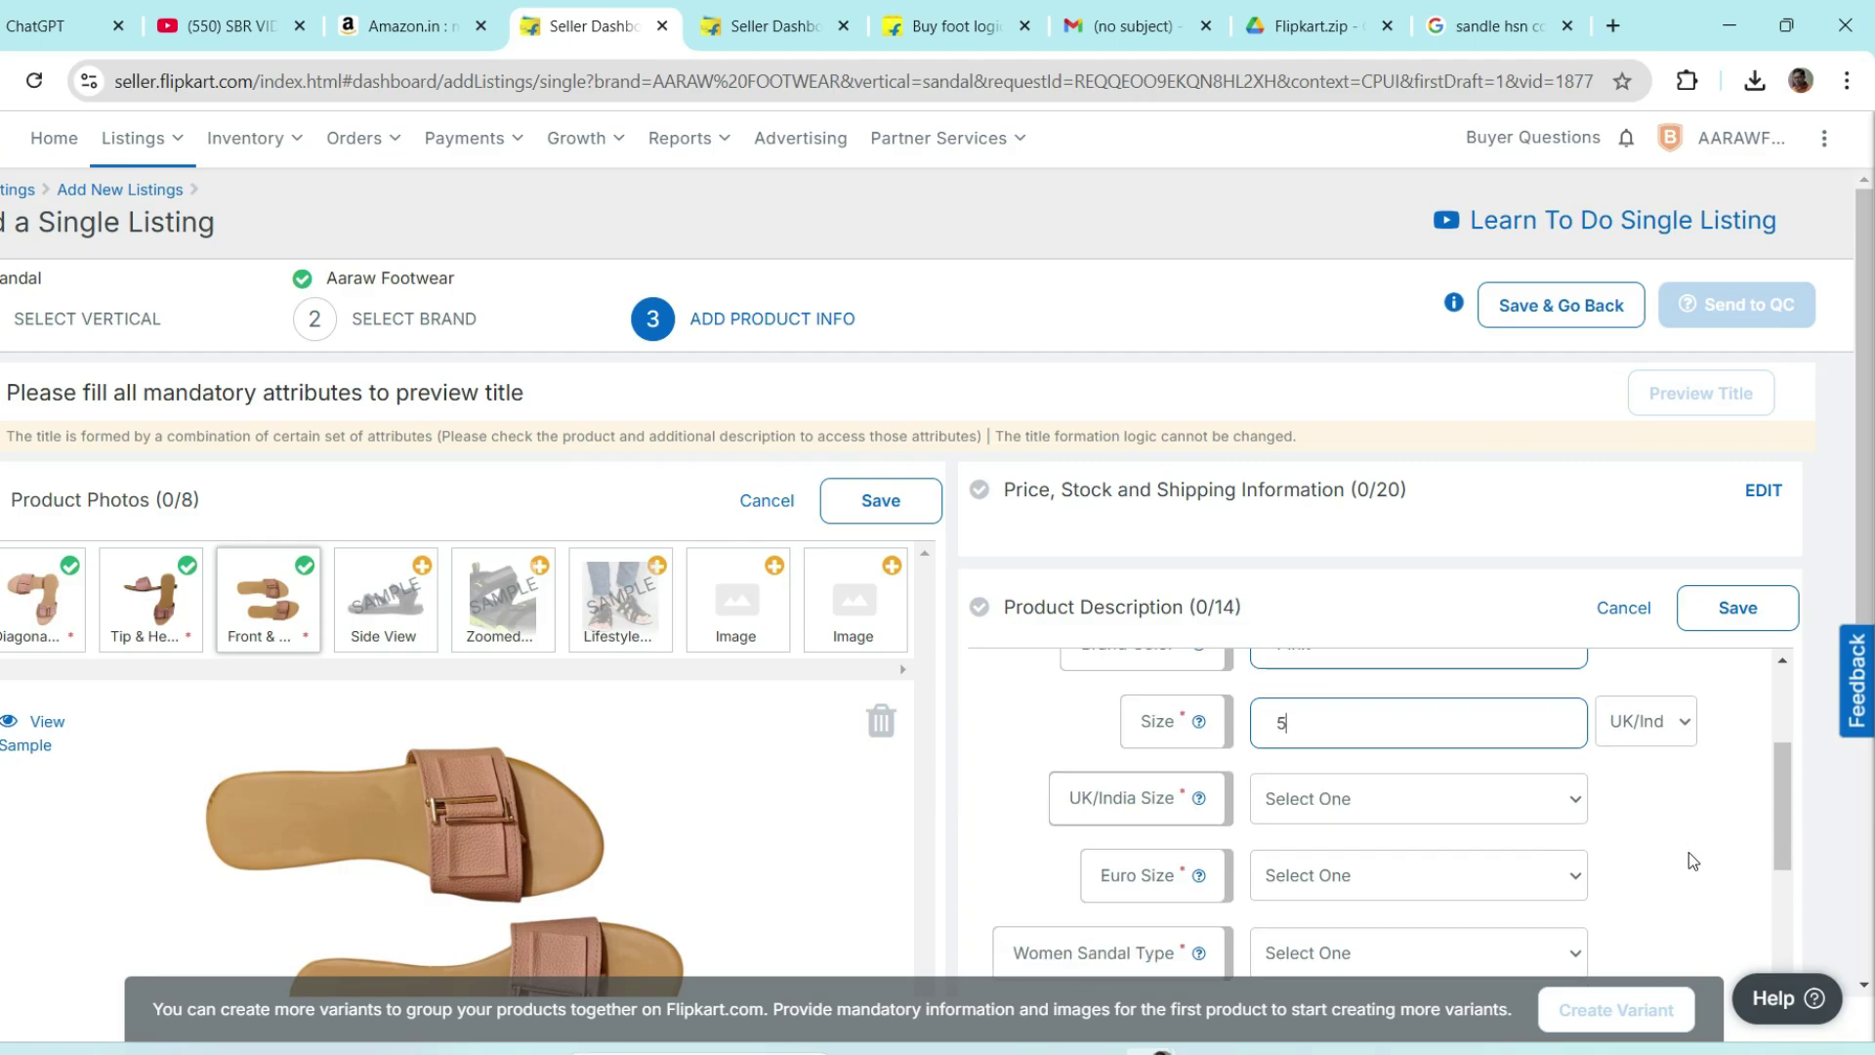
pyautogui.click(1558, 780)
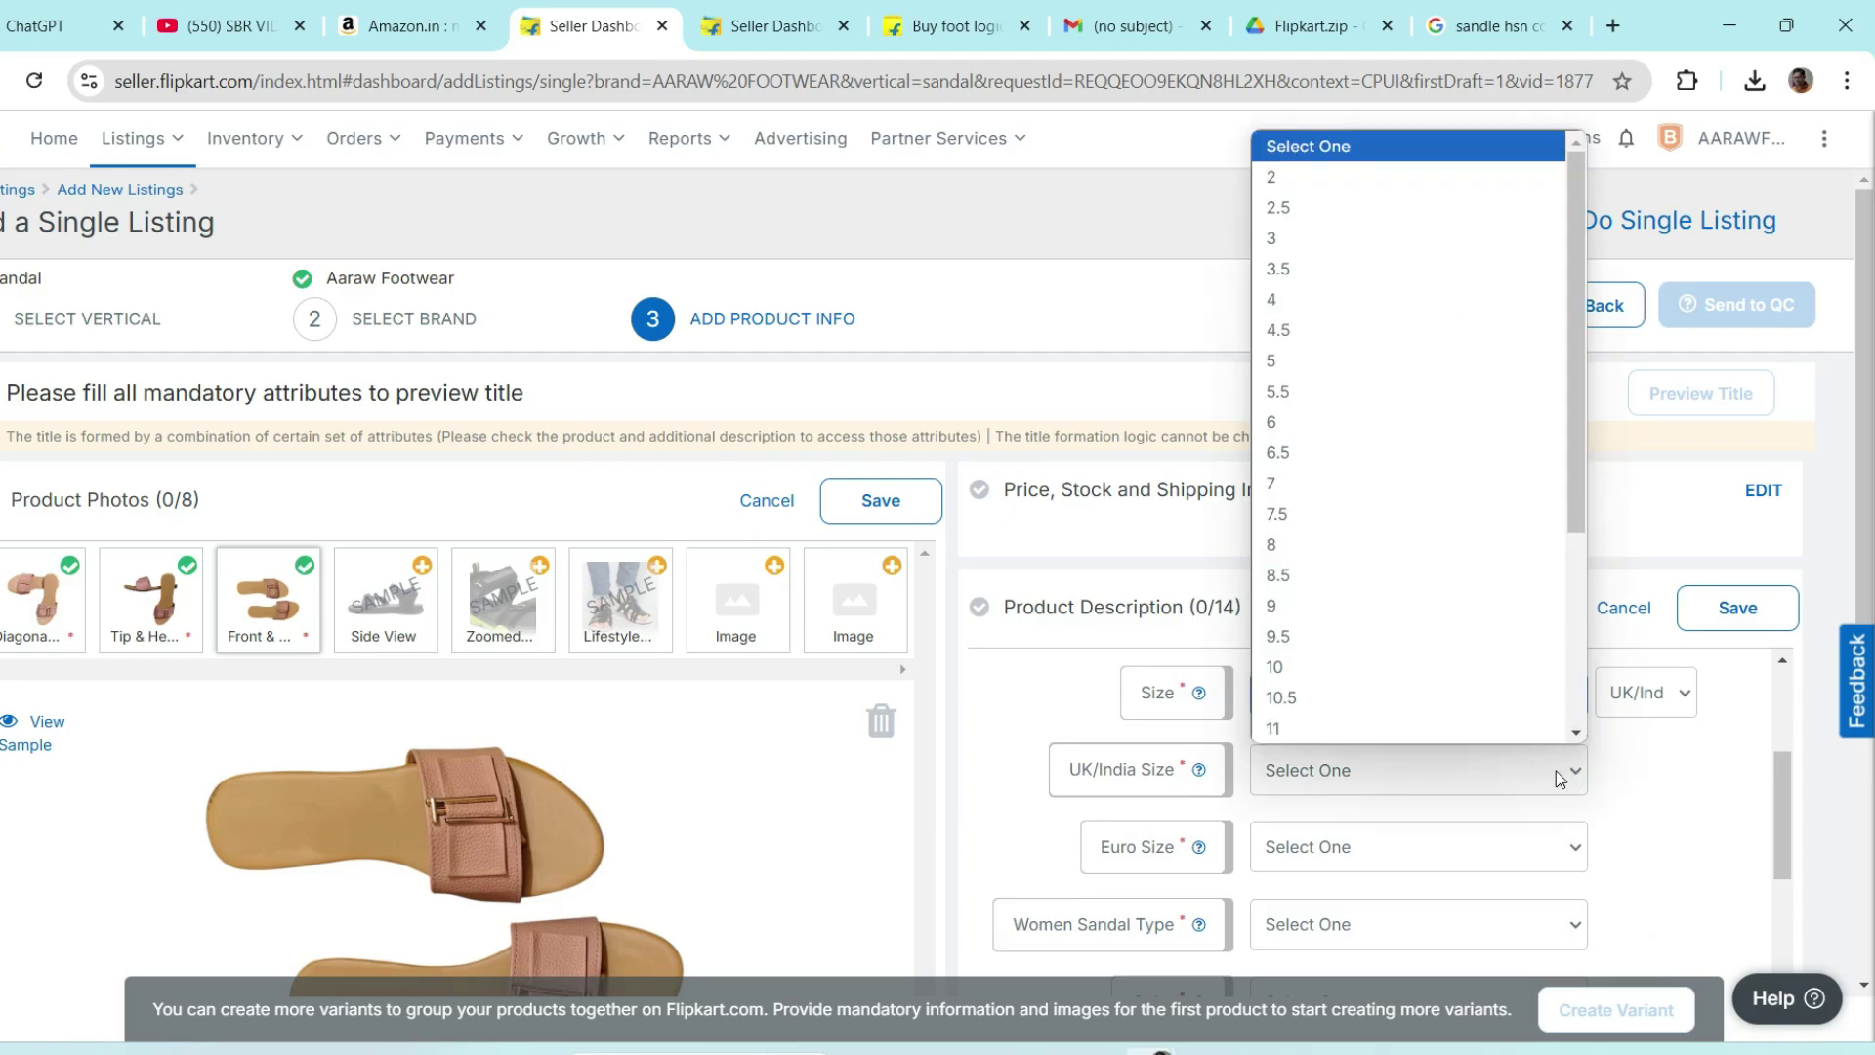
pyautogui.scroll(-1, 1455, 586)
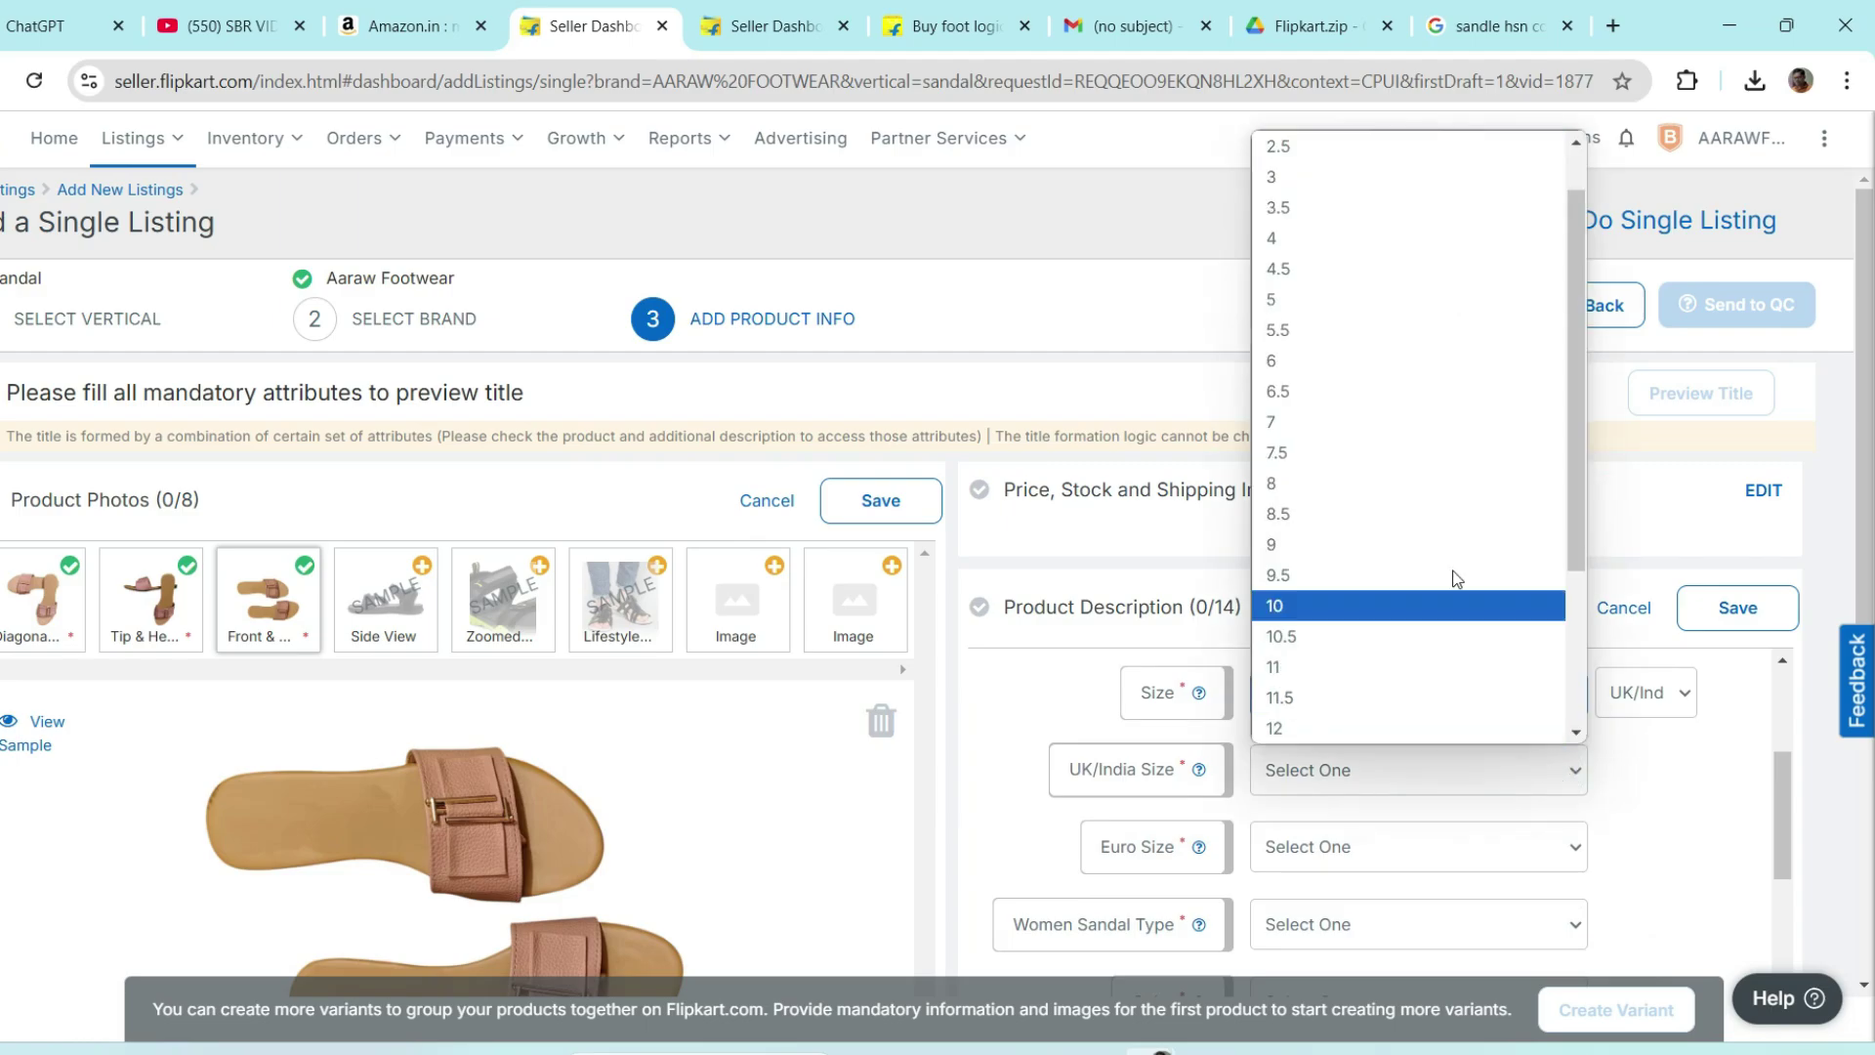
pyautogui.click(1282, 300)
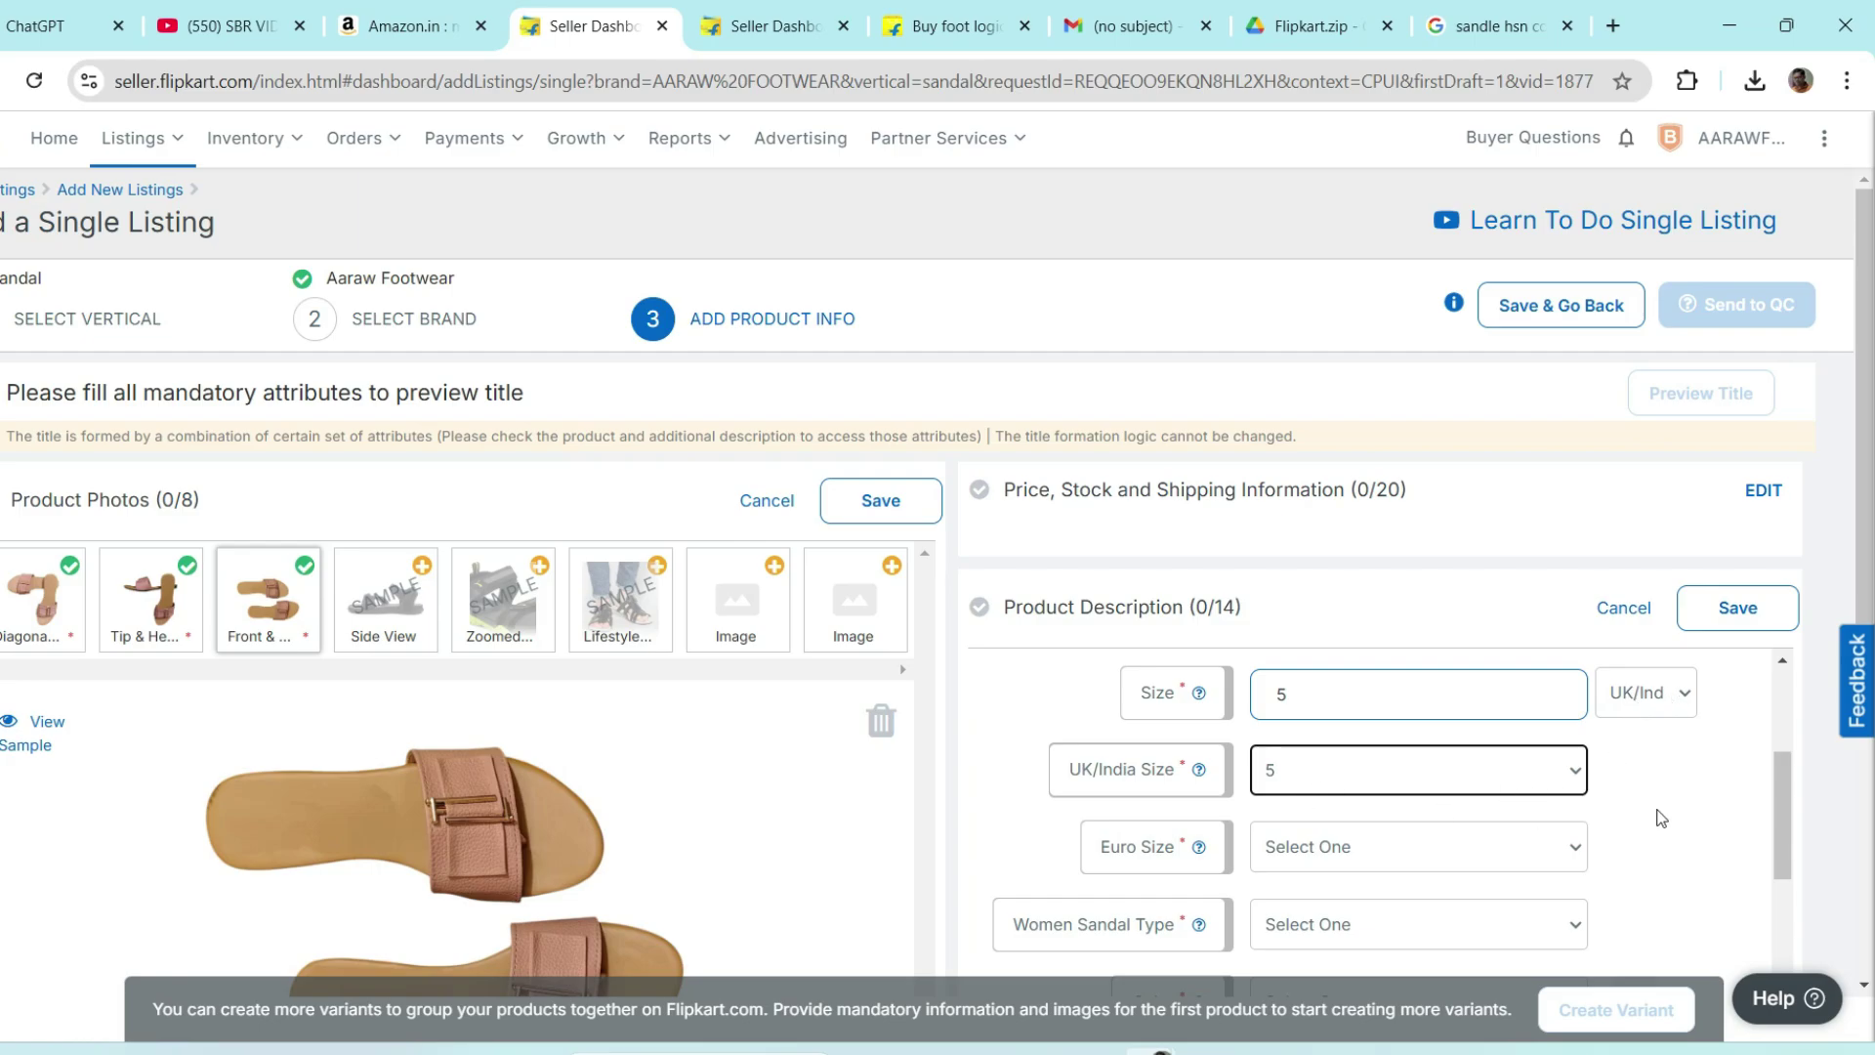
# - Search Google for "uk india size to european size" and read the full size conversion overview for the Euro Size field
pyautogui.scroll(-1, 1660, 819)
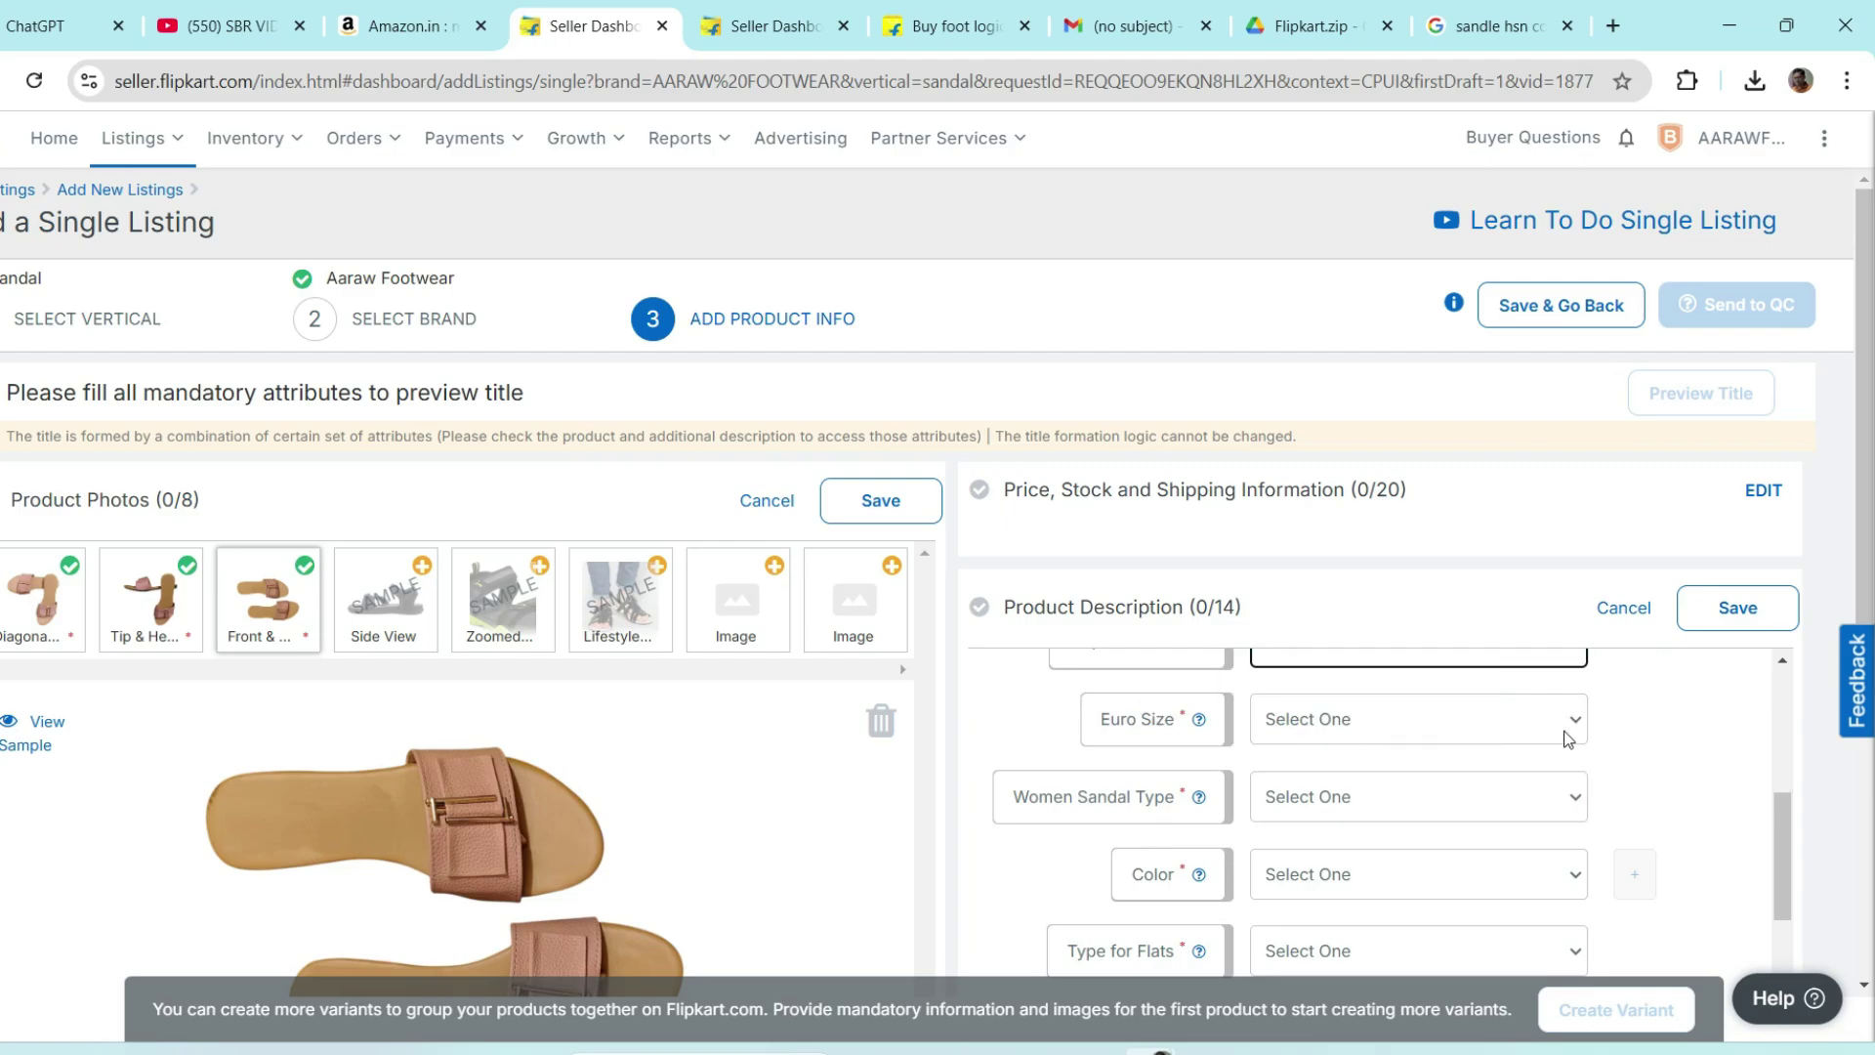
pyautogui.click(1613, 25)
pyautogui.write('u')
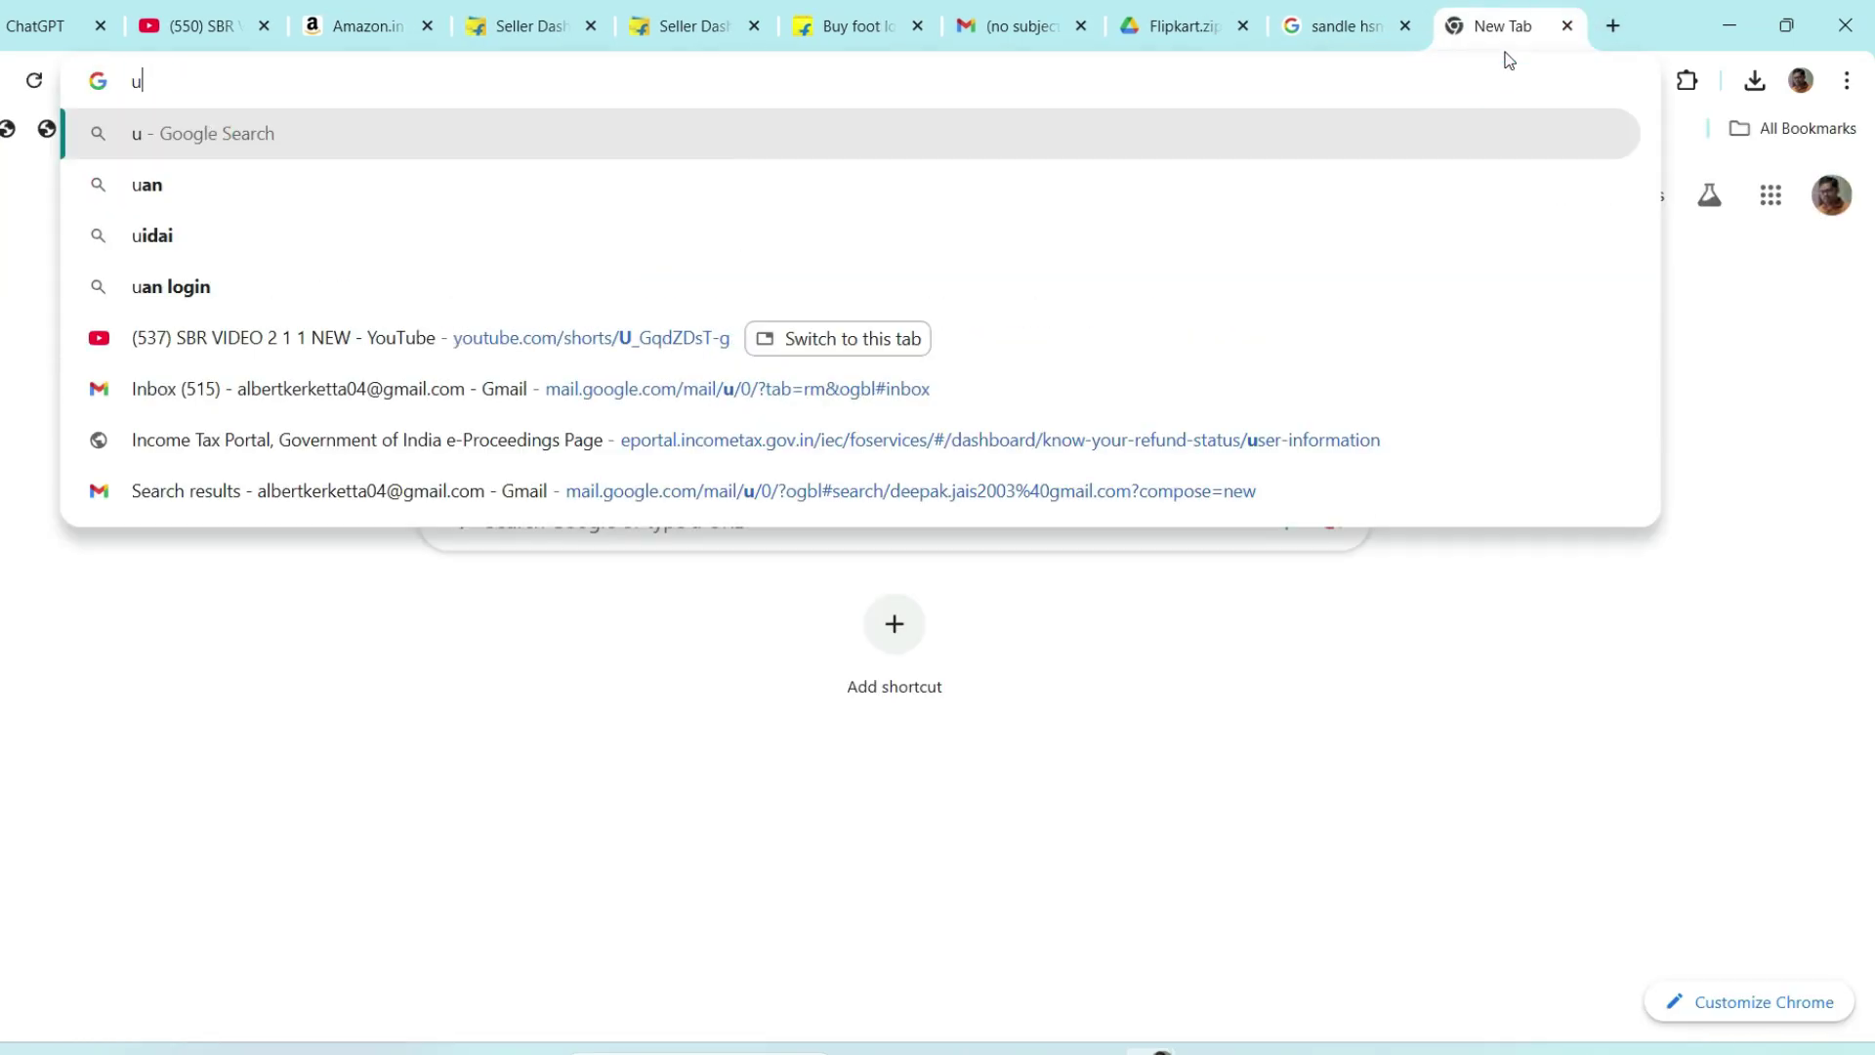
pyautogui.write('k indi')
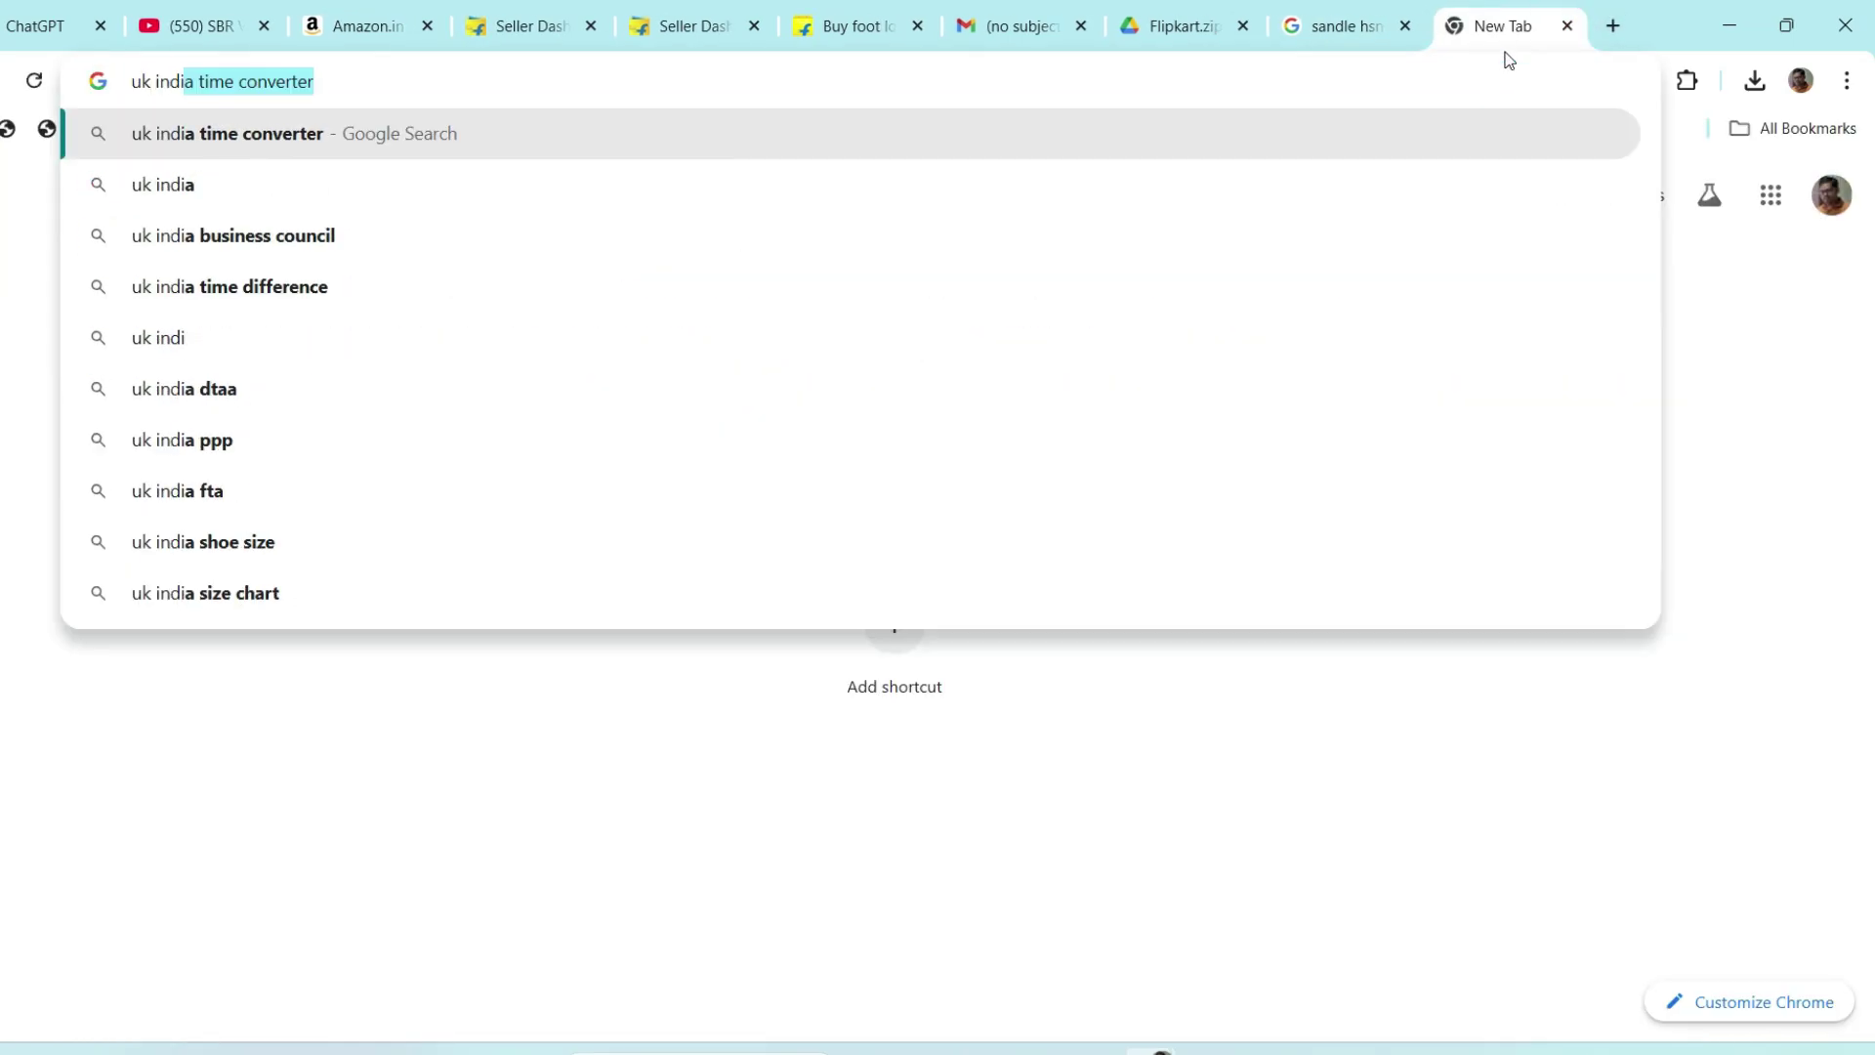
pyautogui.write('a siz')
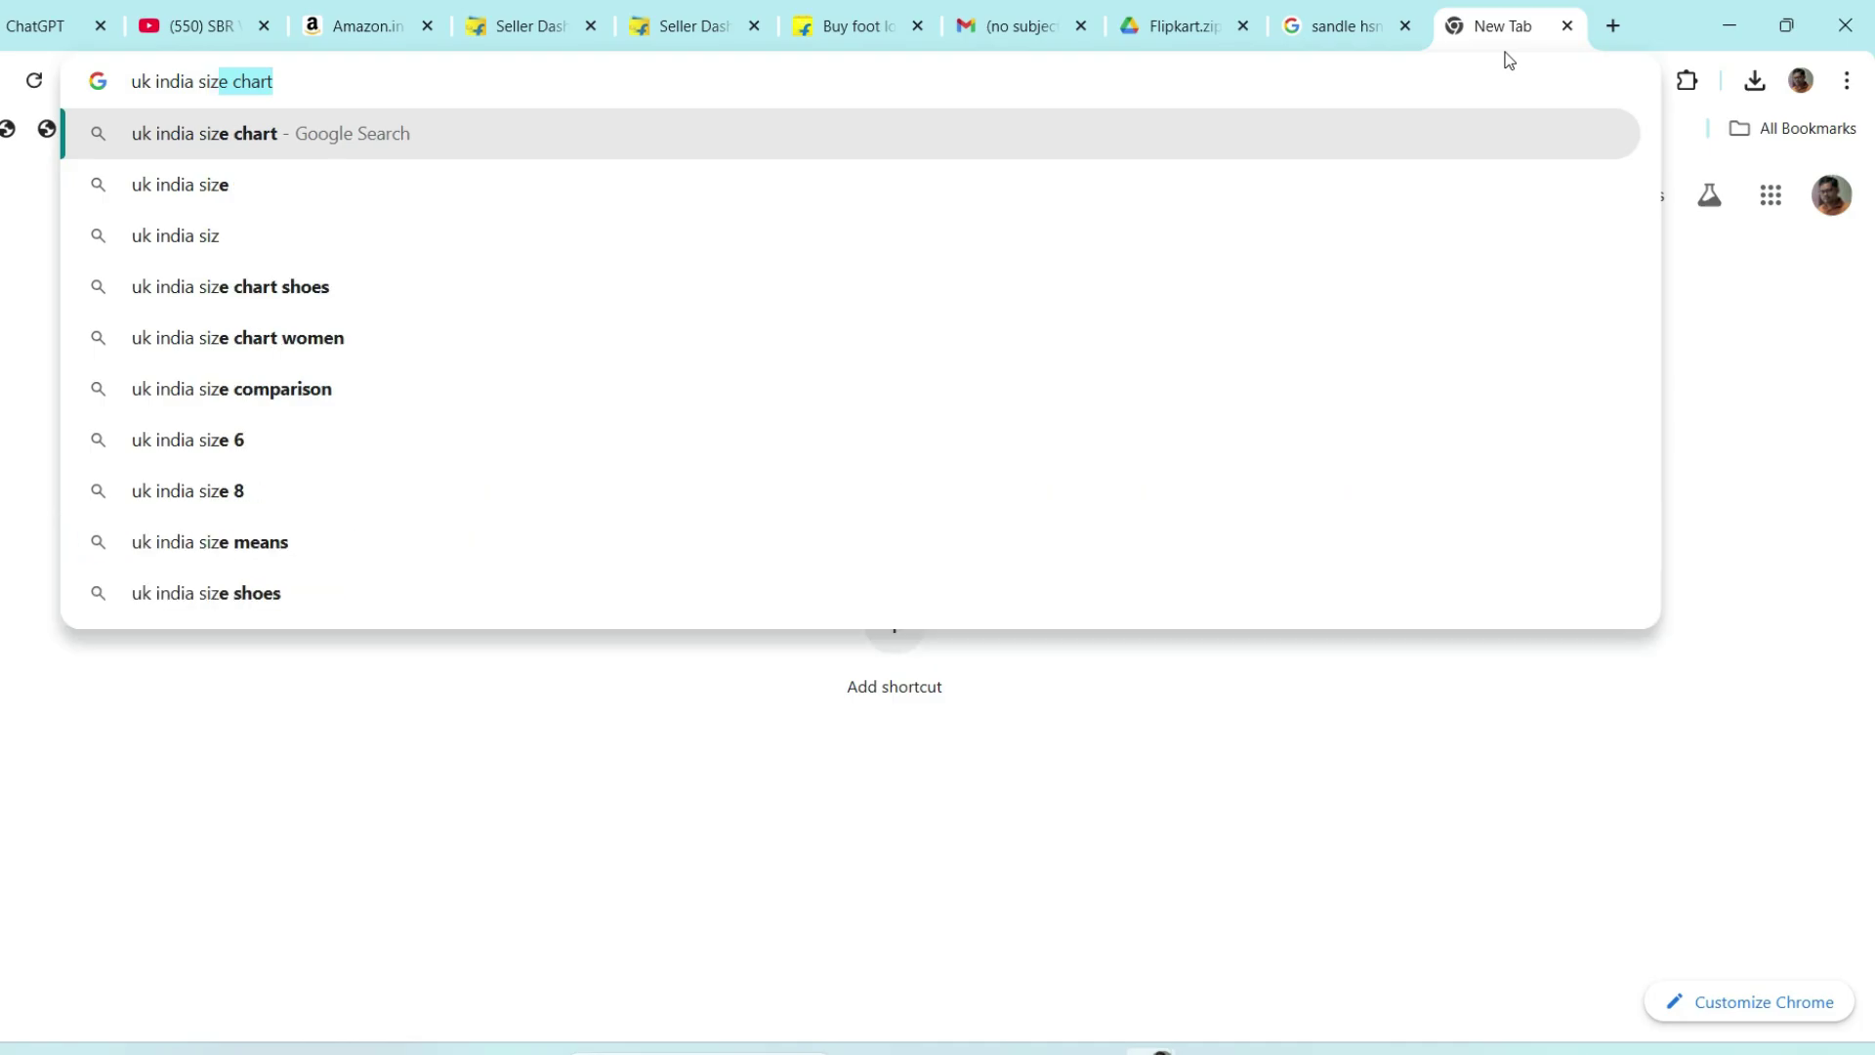
pyautogui.write('e to uro')
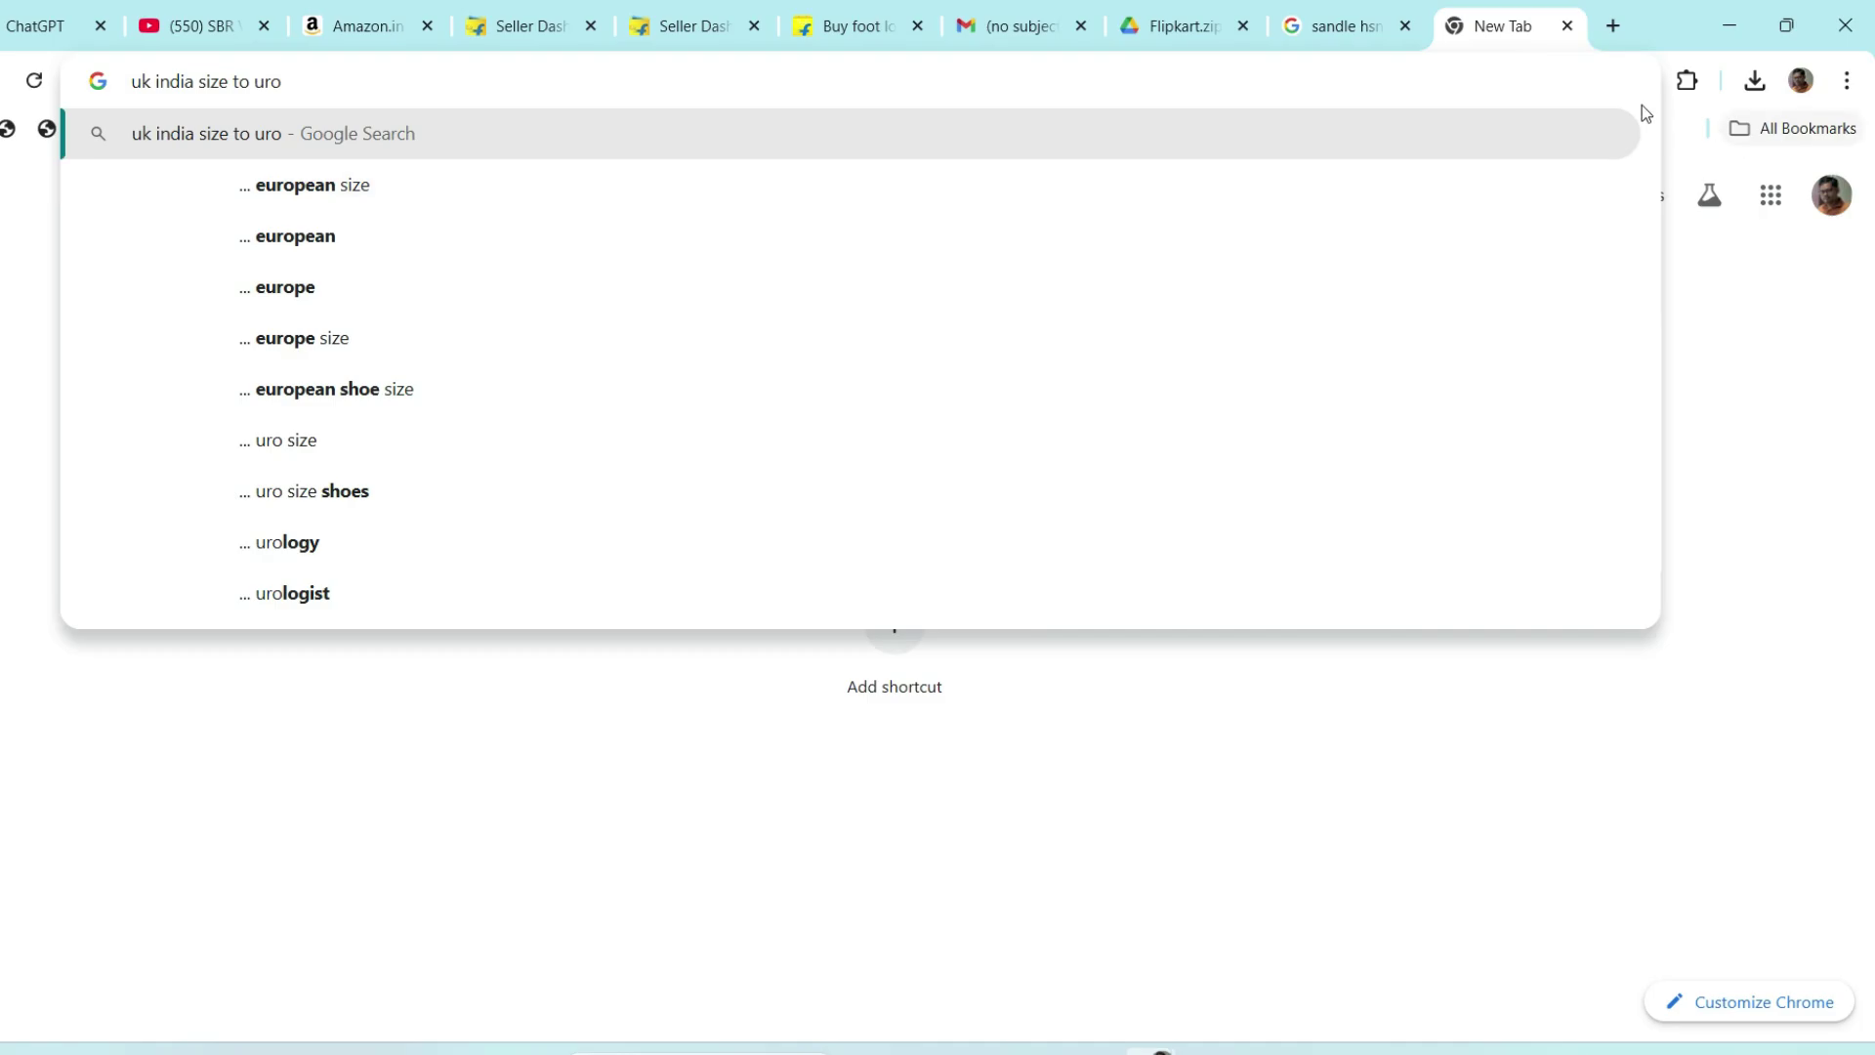
pyautogui.click(302, 185)
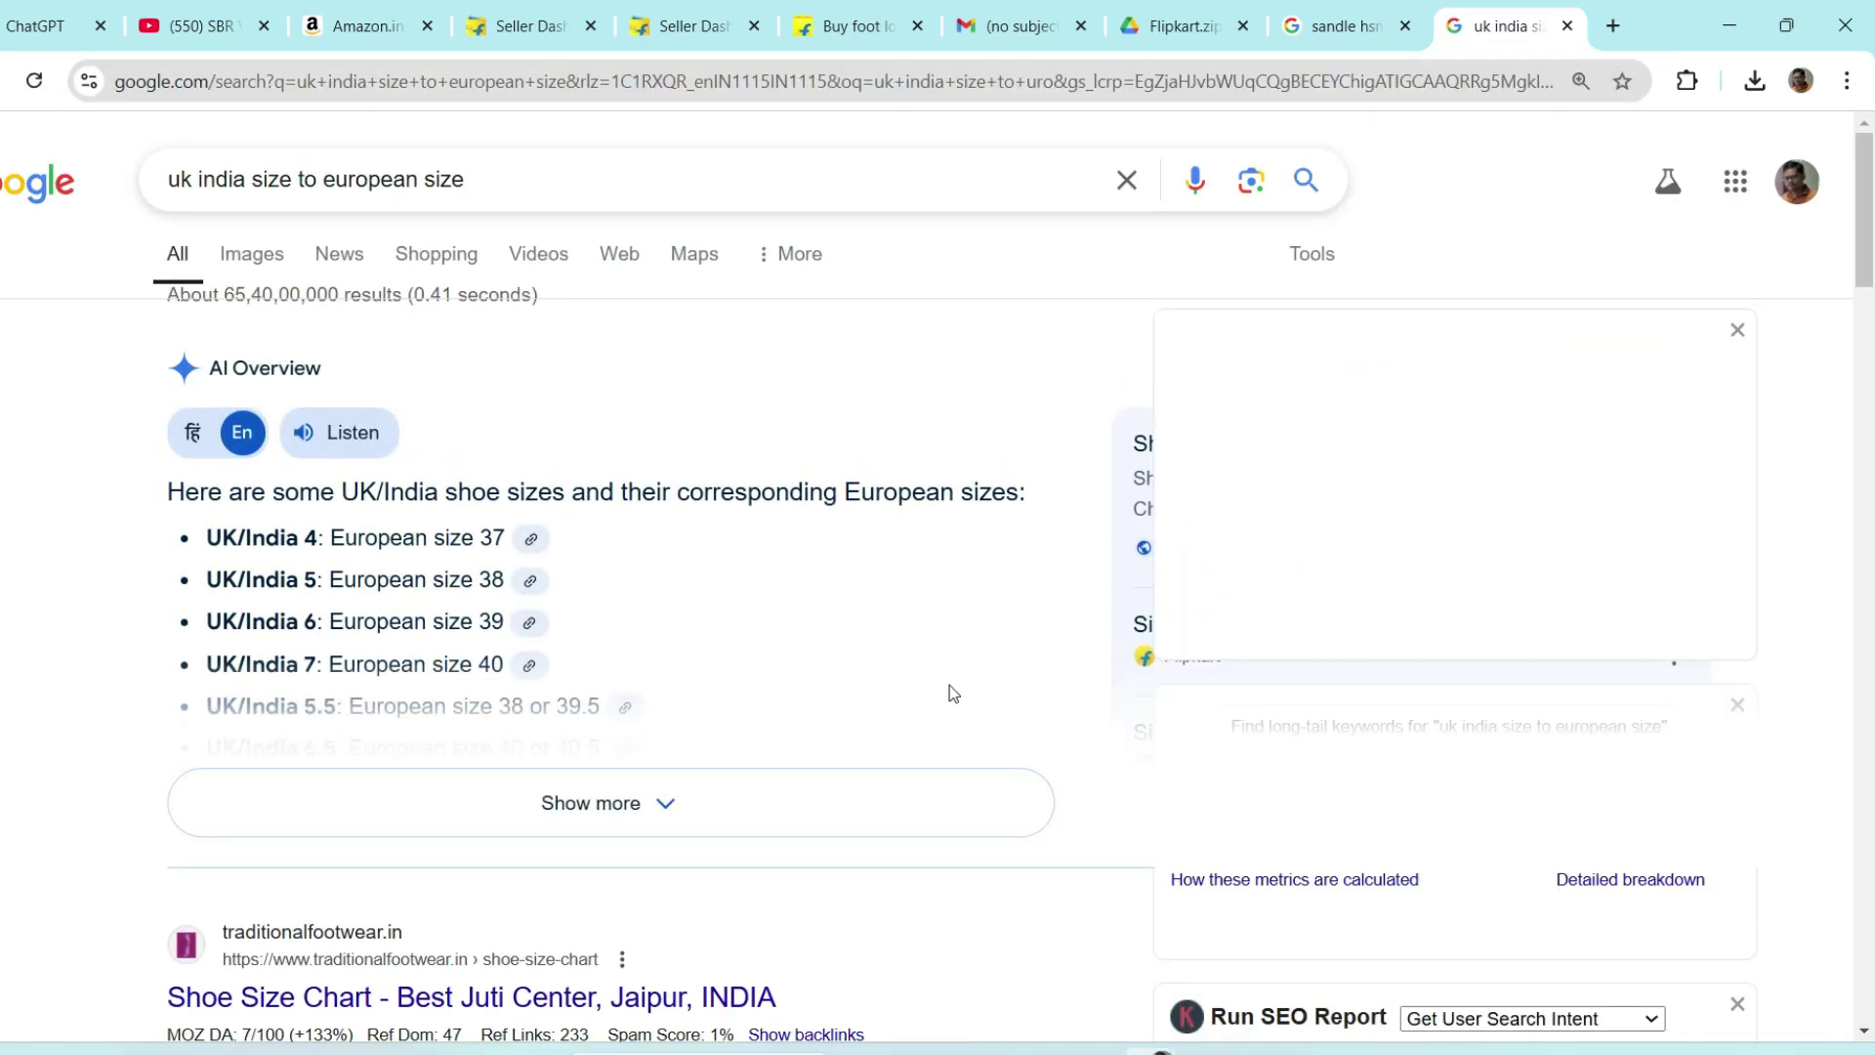
pyautogui.scroll(-3, 1021, 750)
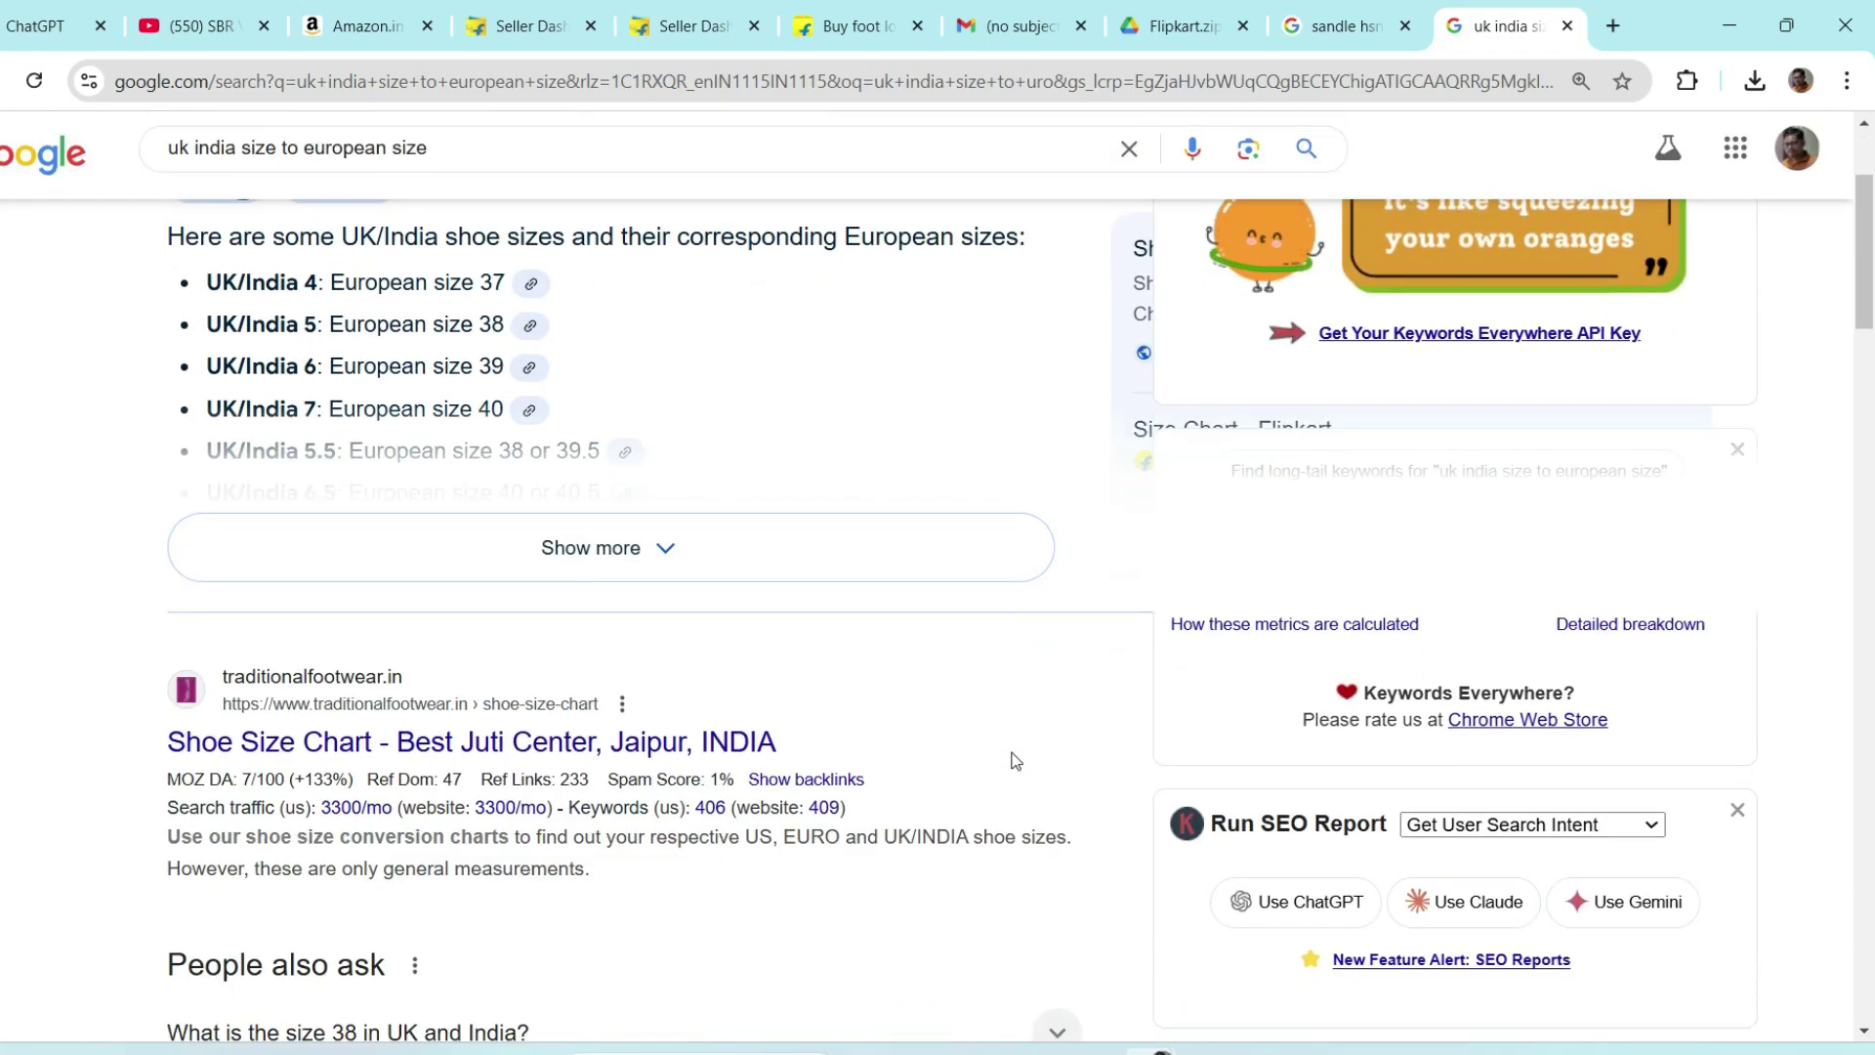
pyautogui.click(619, 555)
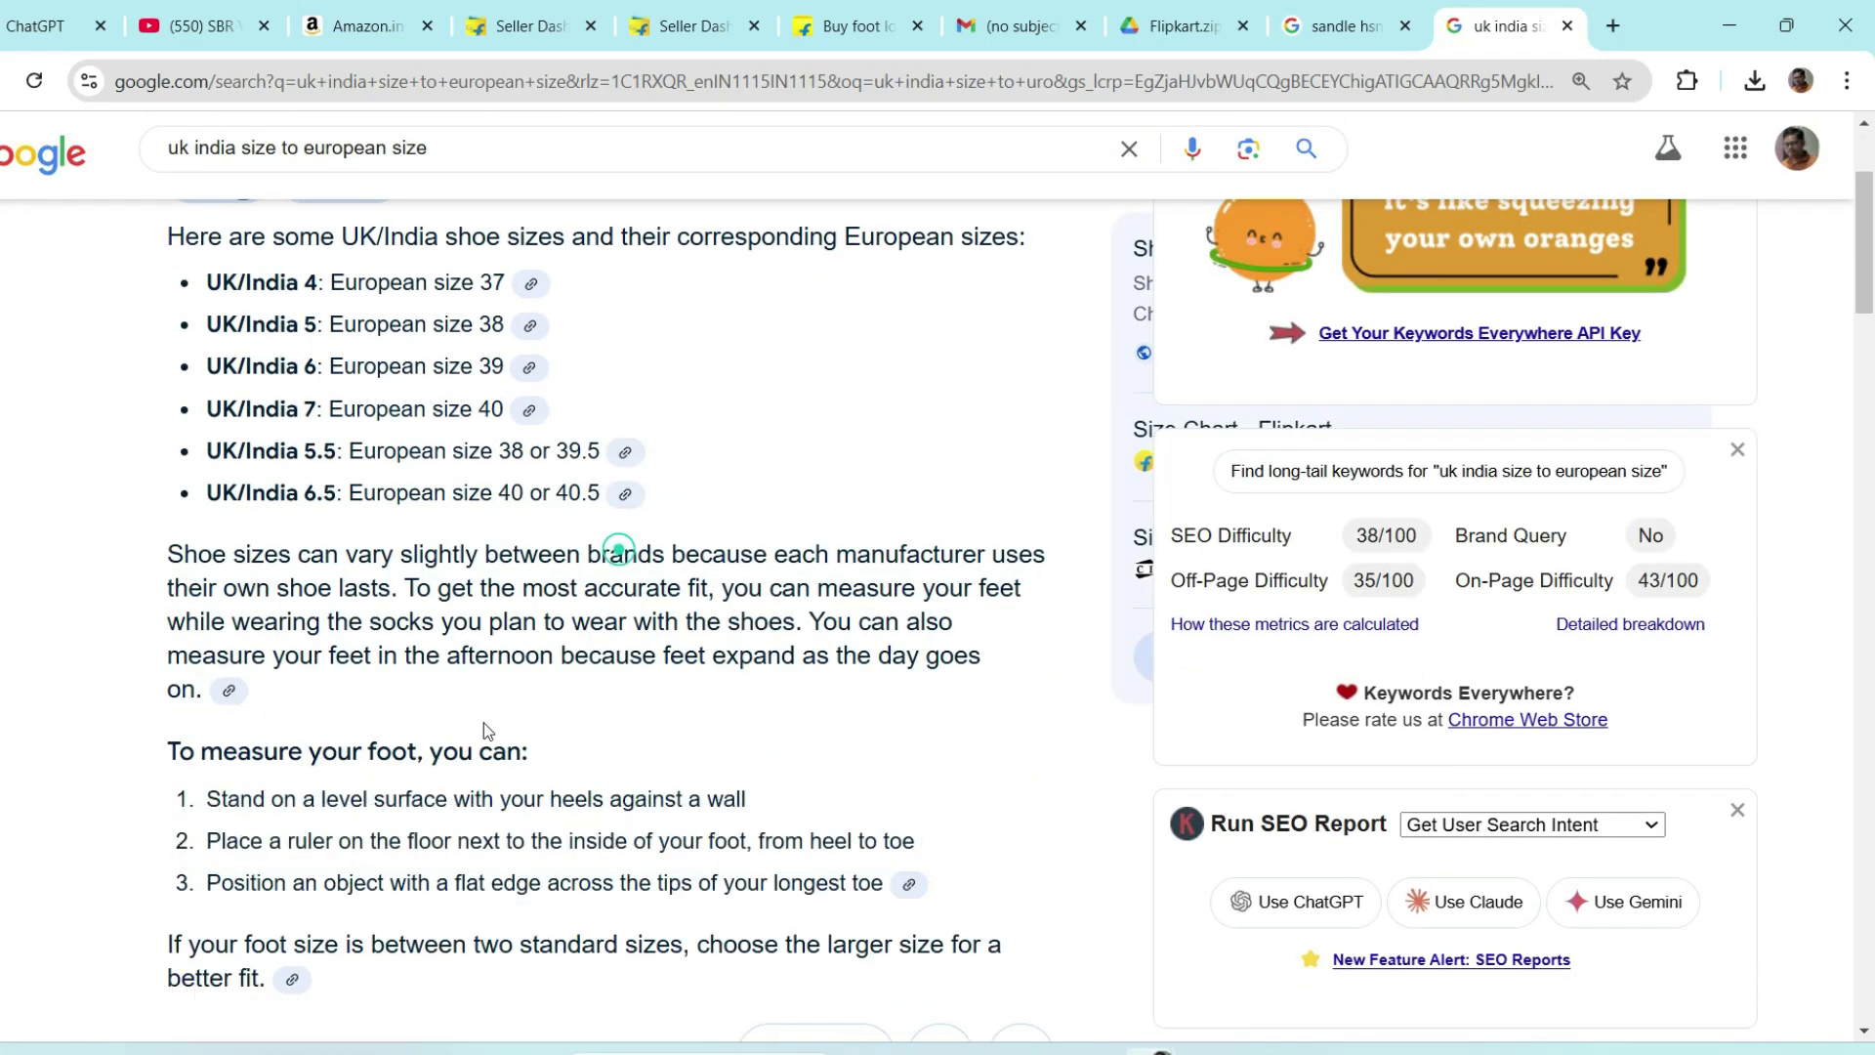
pyautogui.scroll(1, 468, 667)
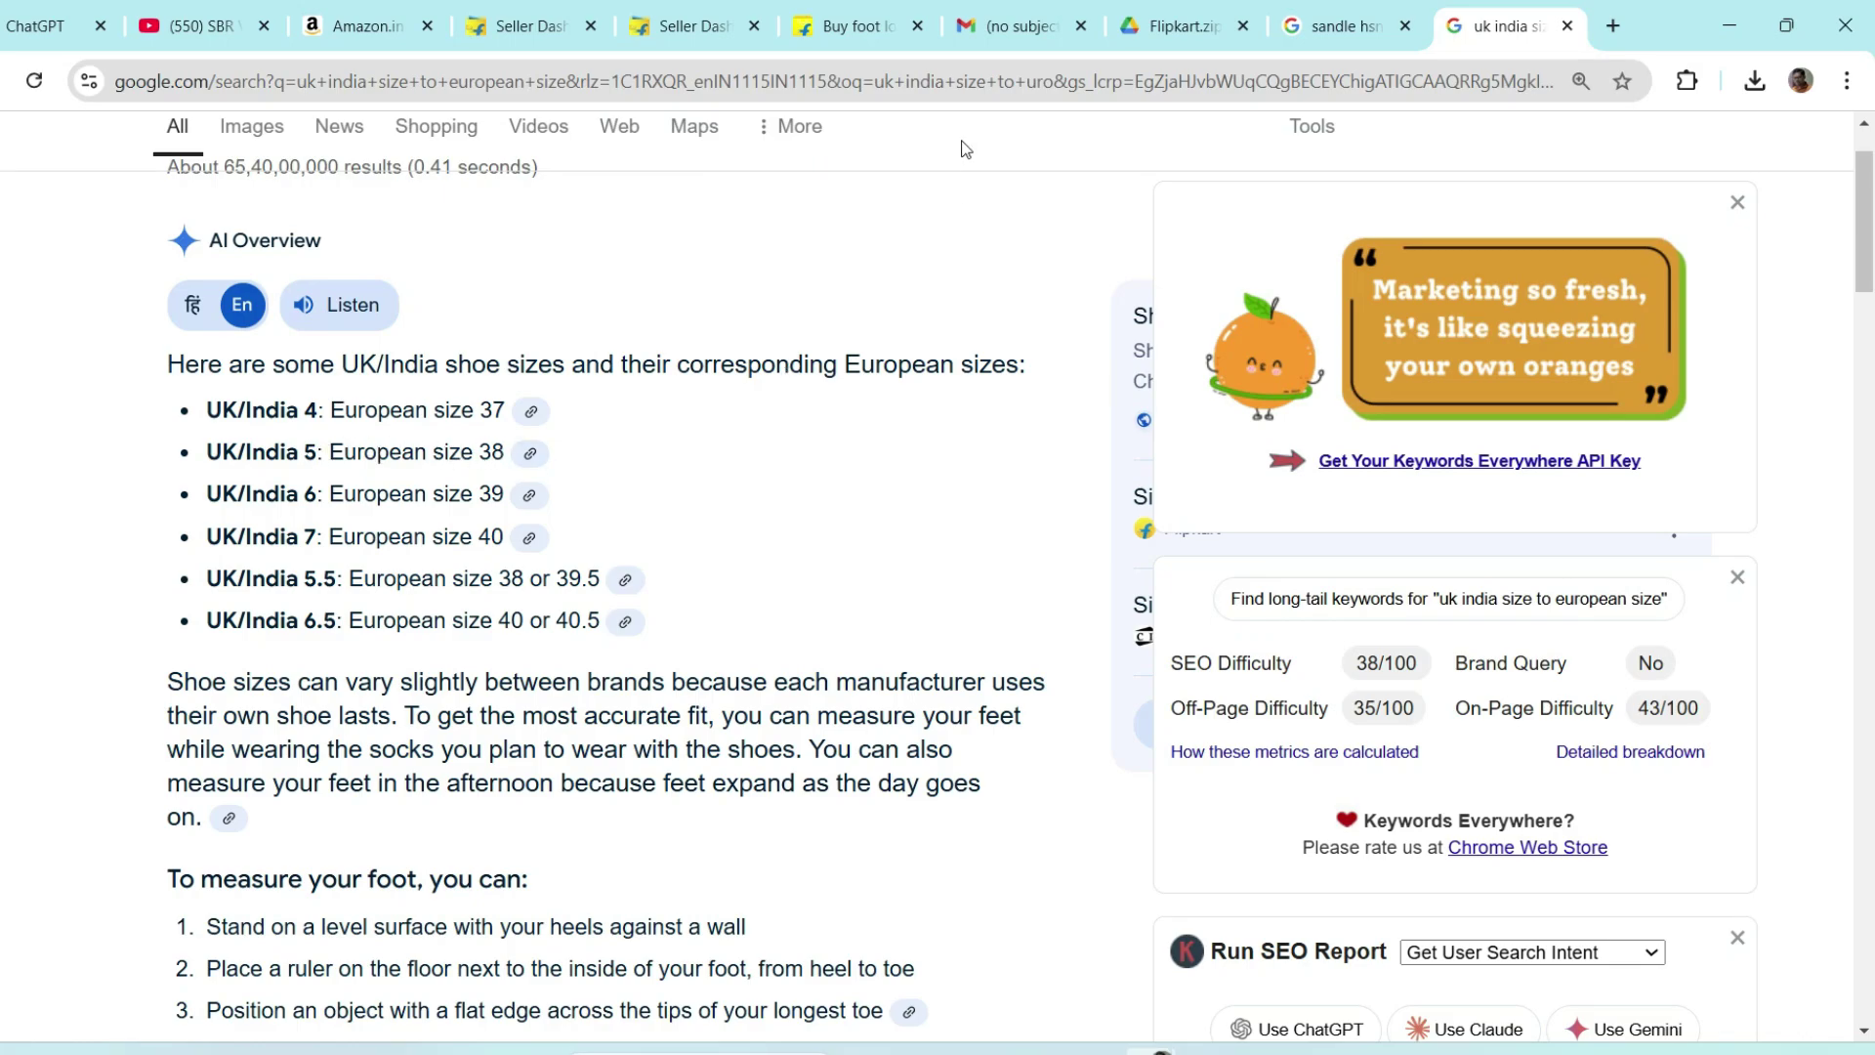
# - Return to the listing and set the Euro size to 38 and the women sandal type to Flats
pyautogui.click(678, 27)
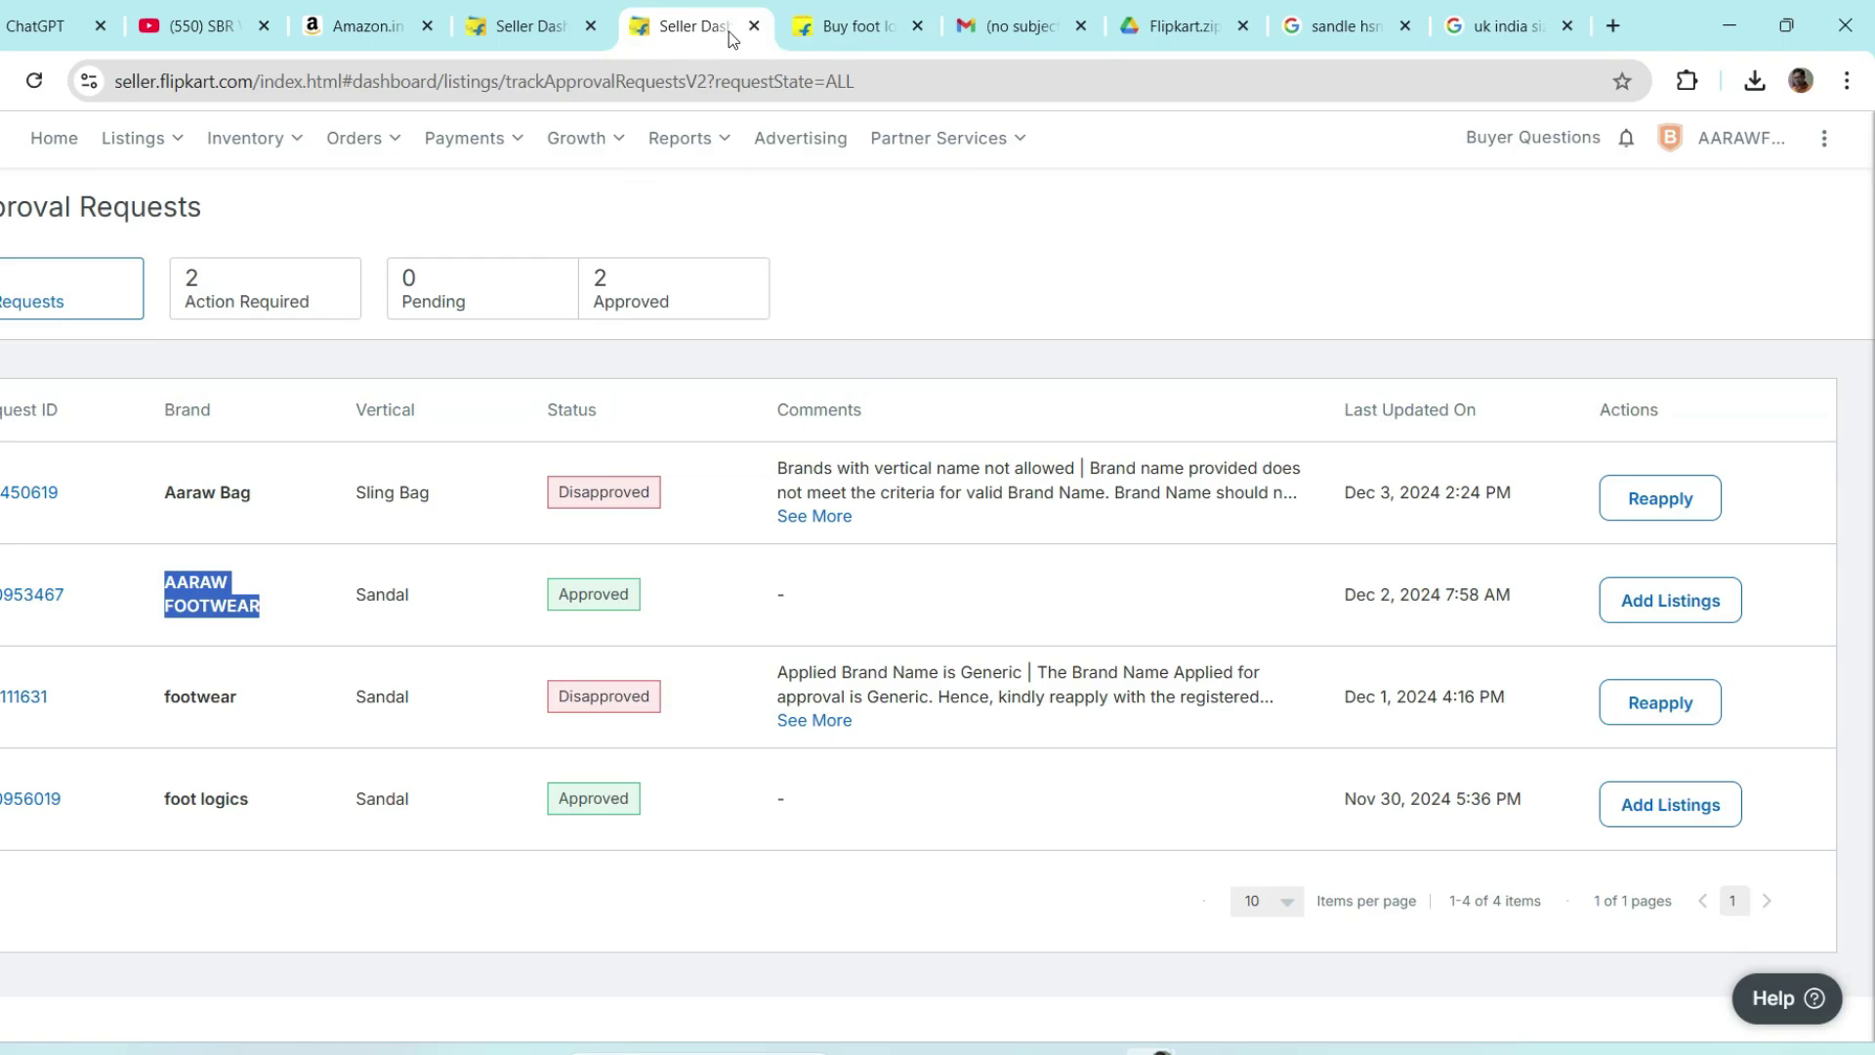
pyautogui.click(532, 26)
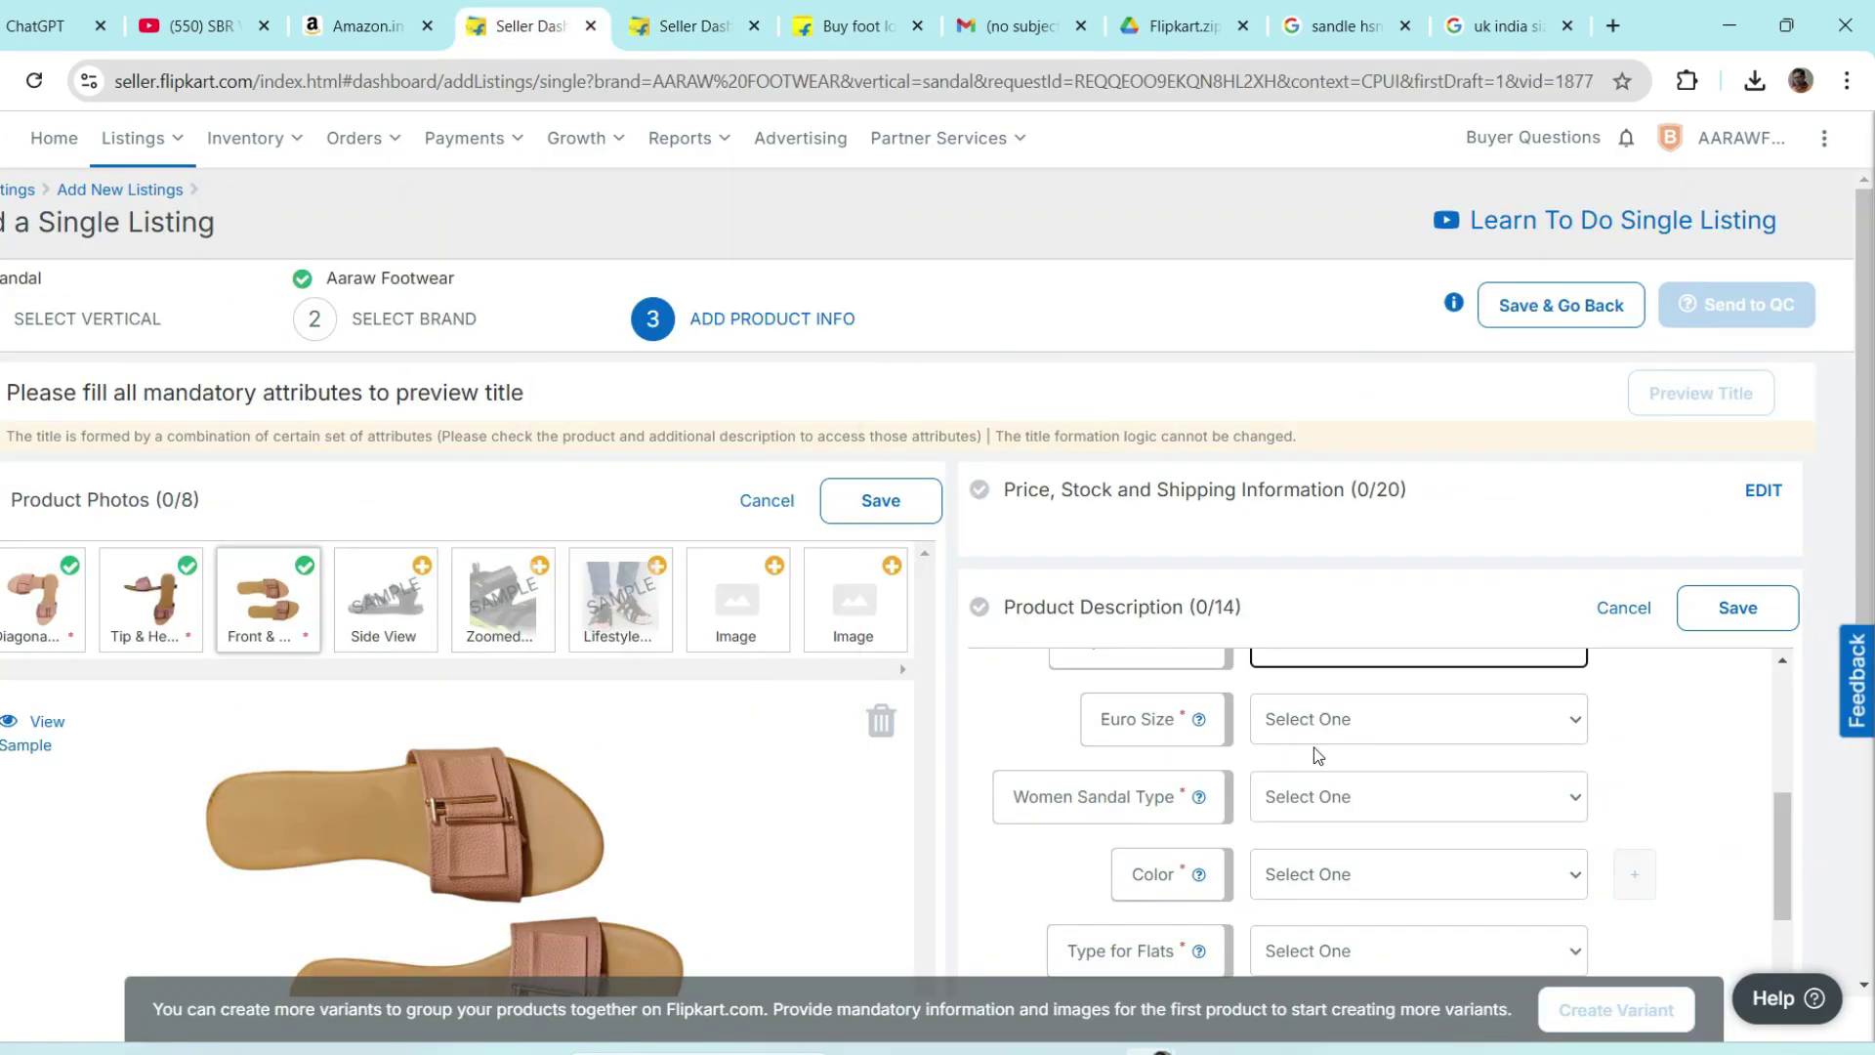
pyautogui.click(1398, 718)
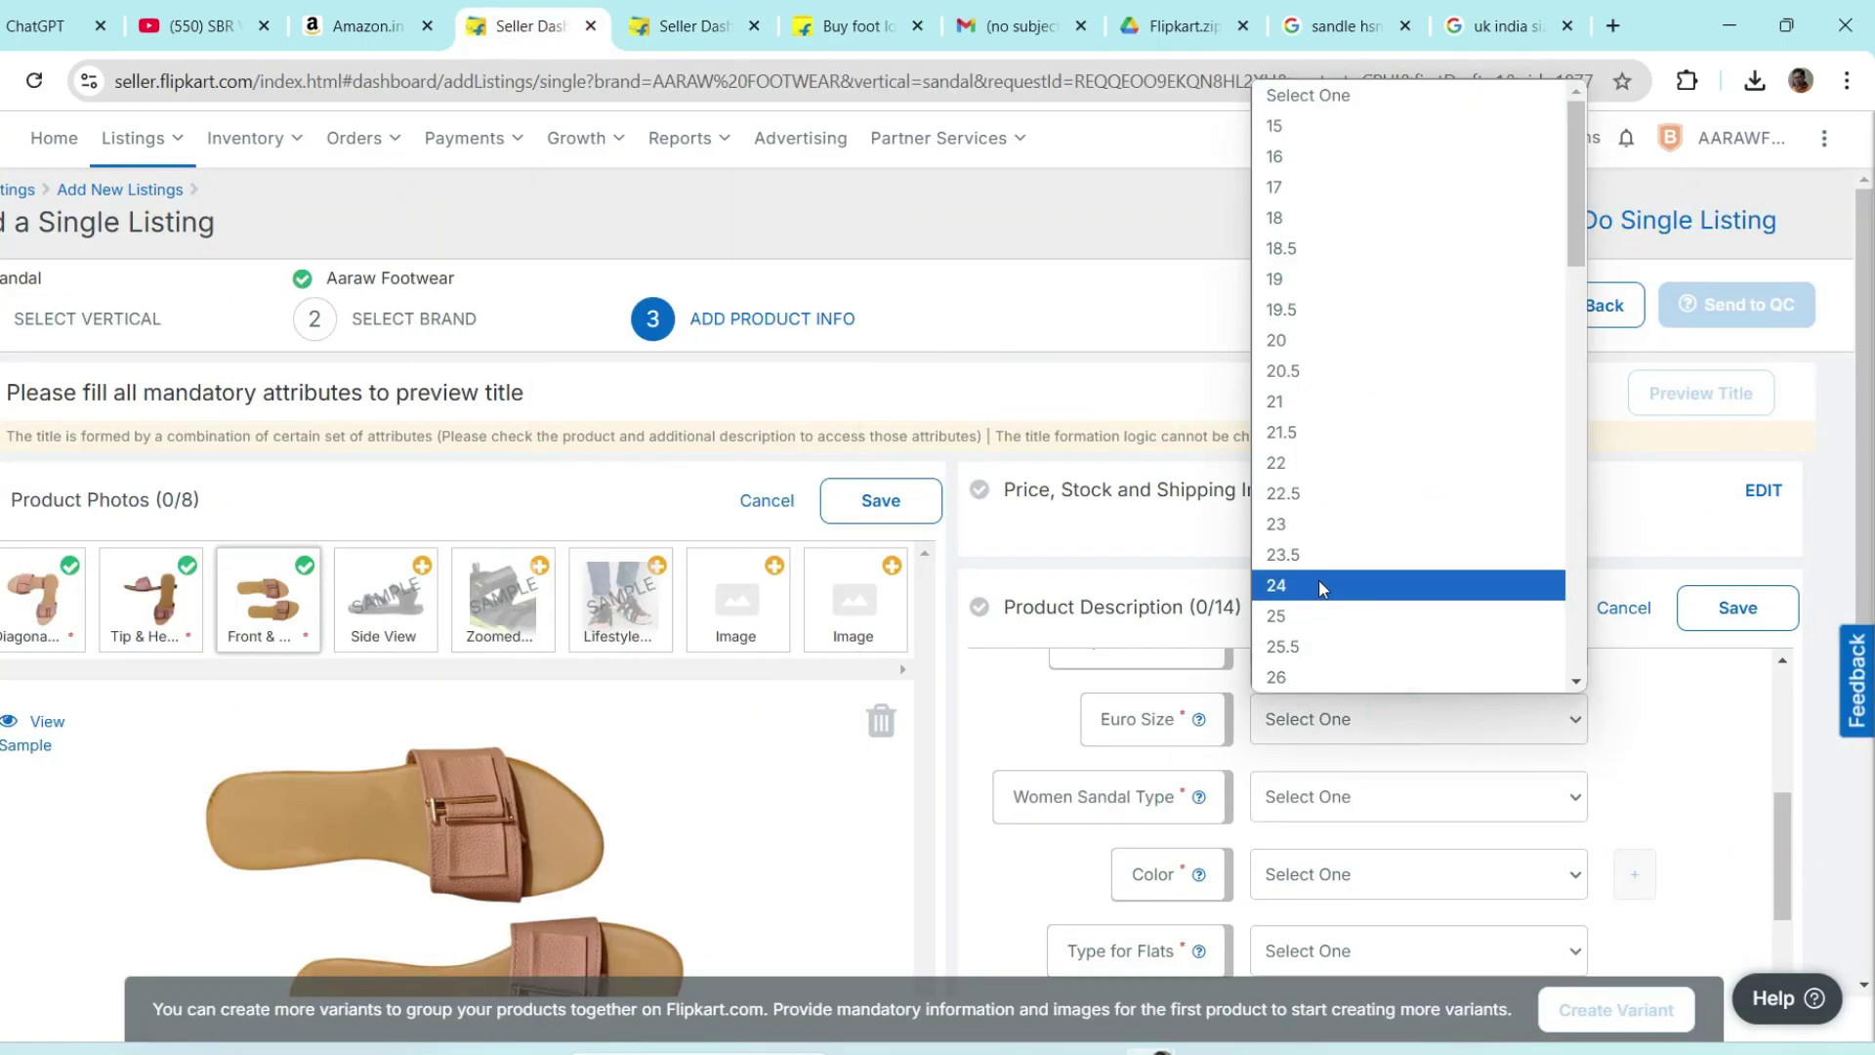
pyautogui.scroll(-5, 1319, 584)
pyautogui.scroll(-3, 1320, 584)
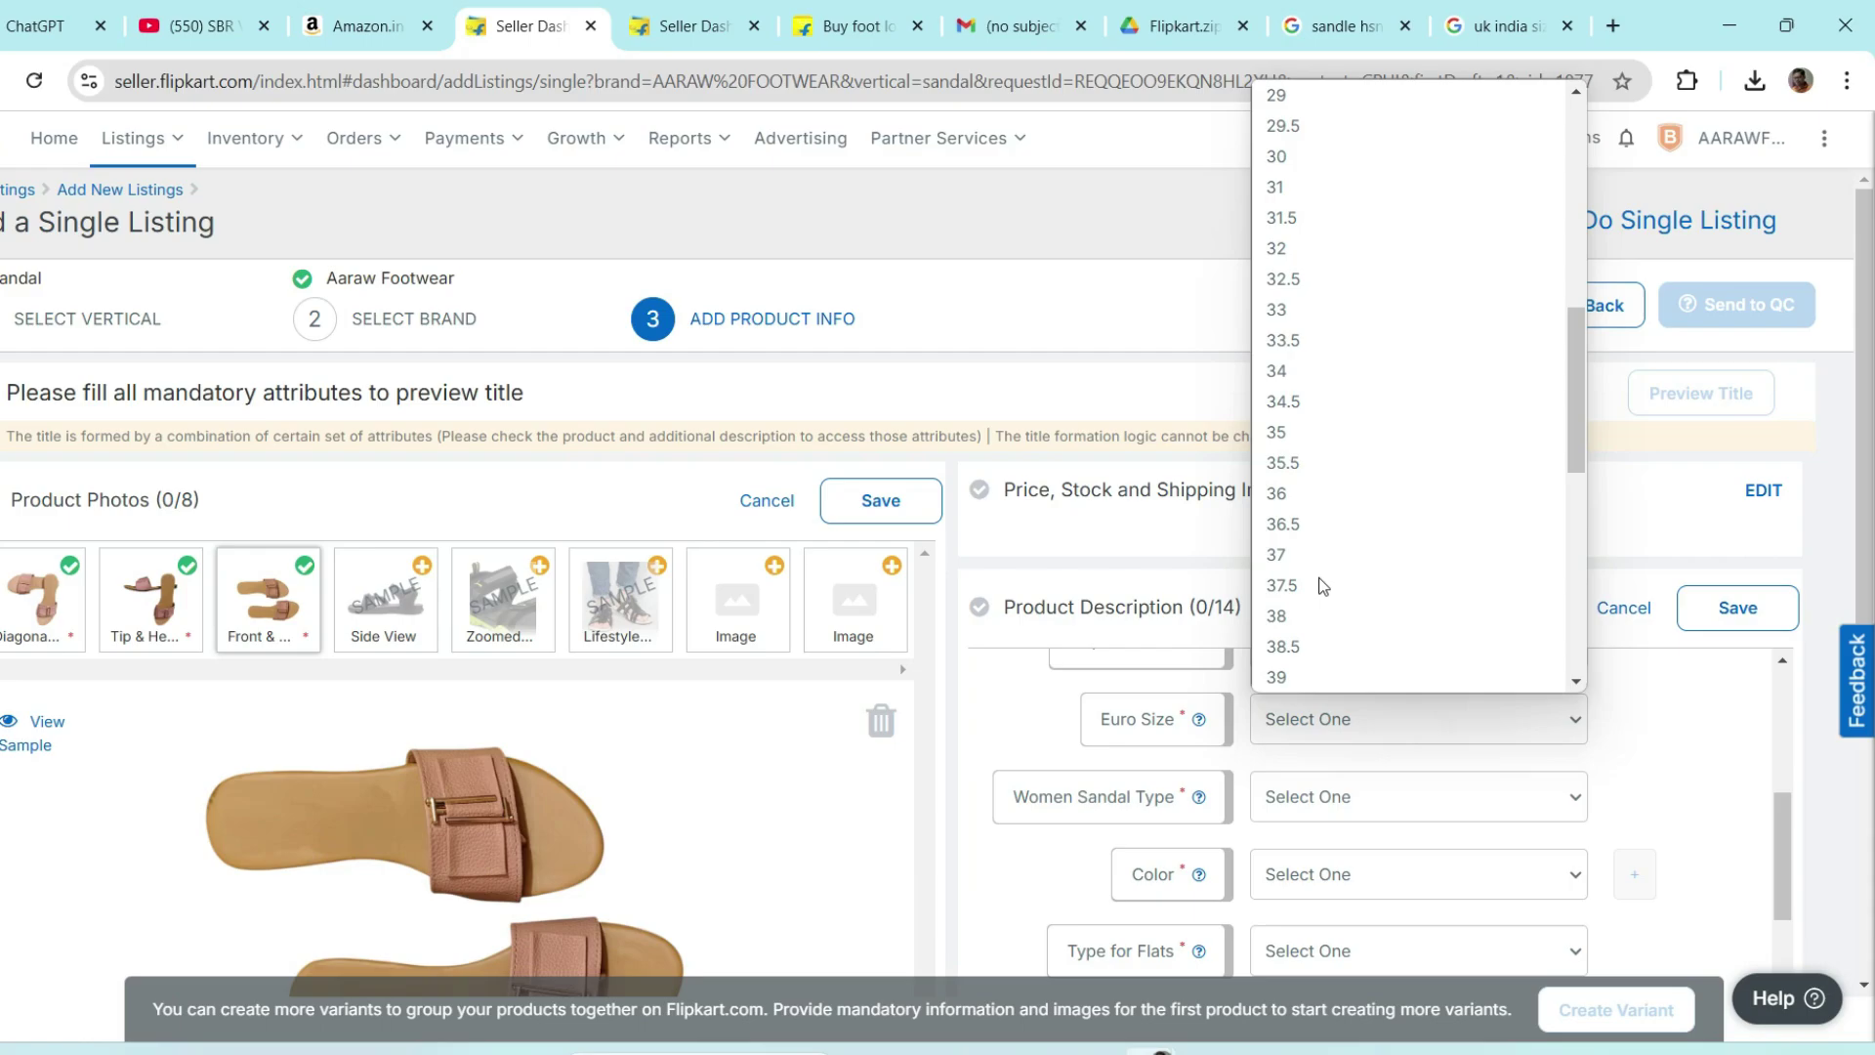
pyautogui.click(1287, 619)
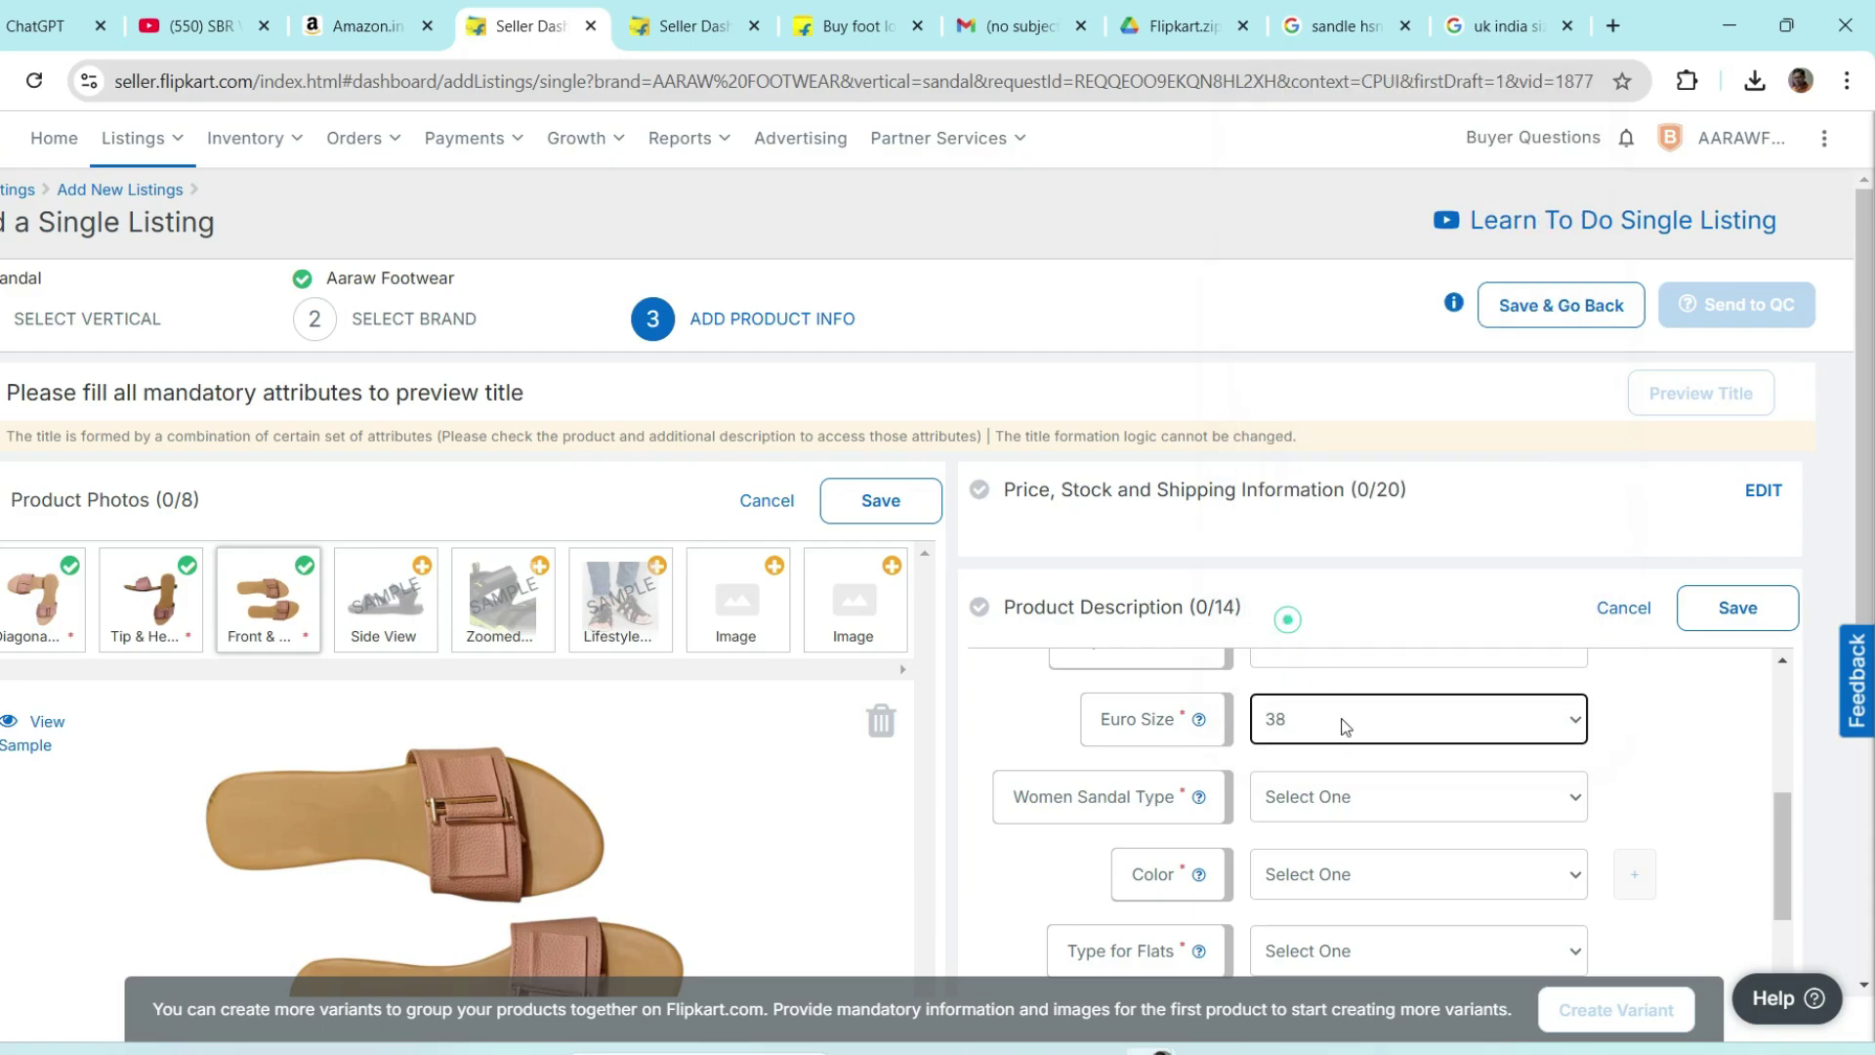
pyautogui.click(1404, 811)
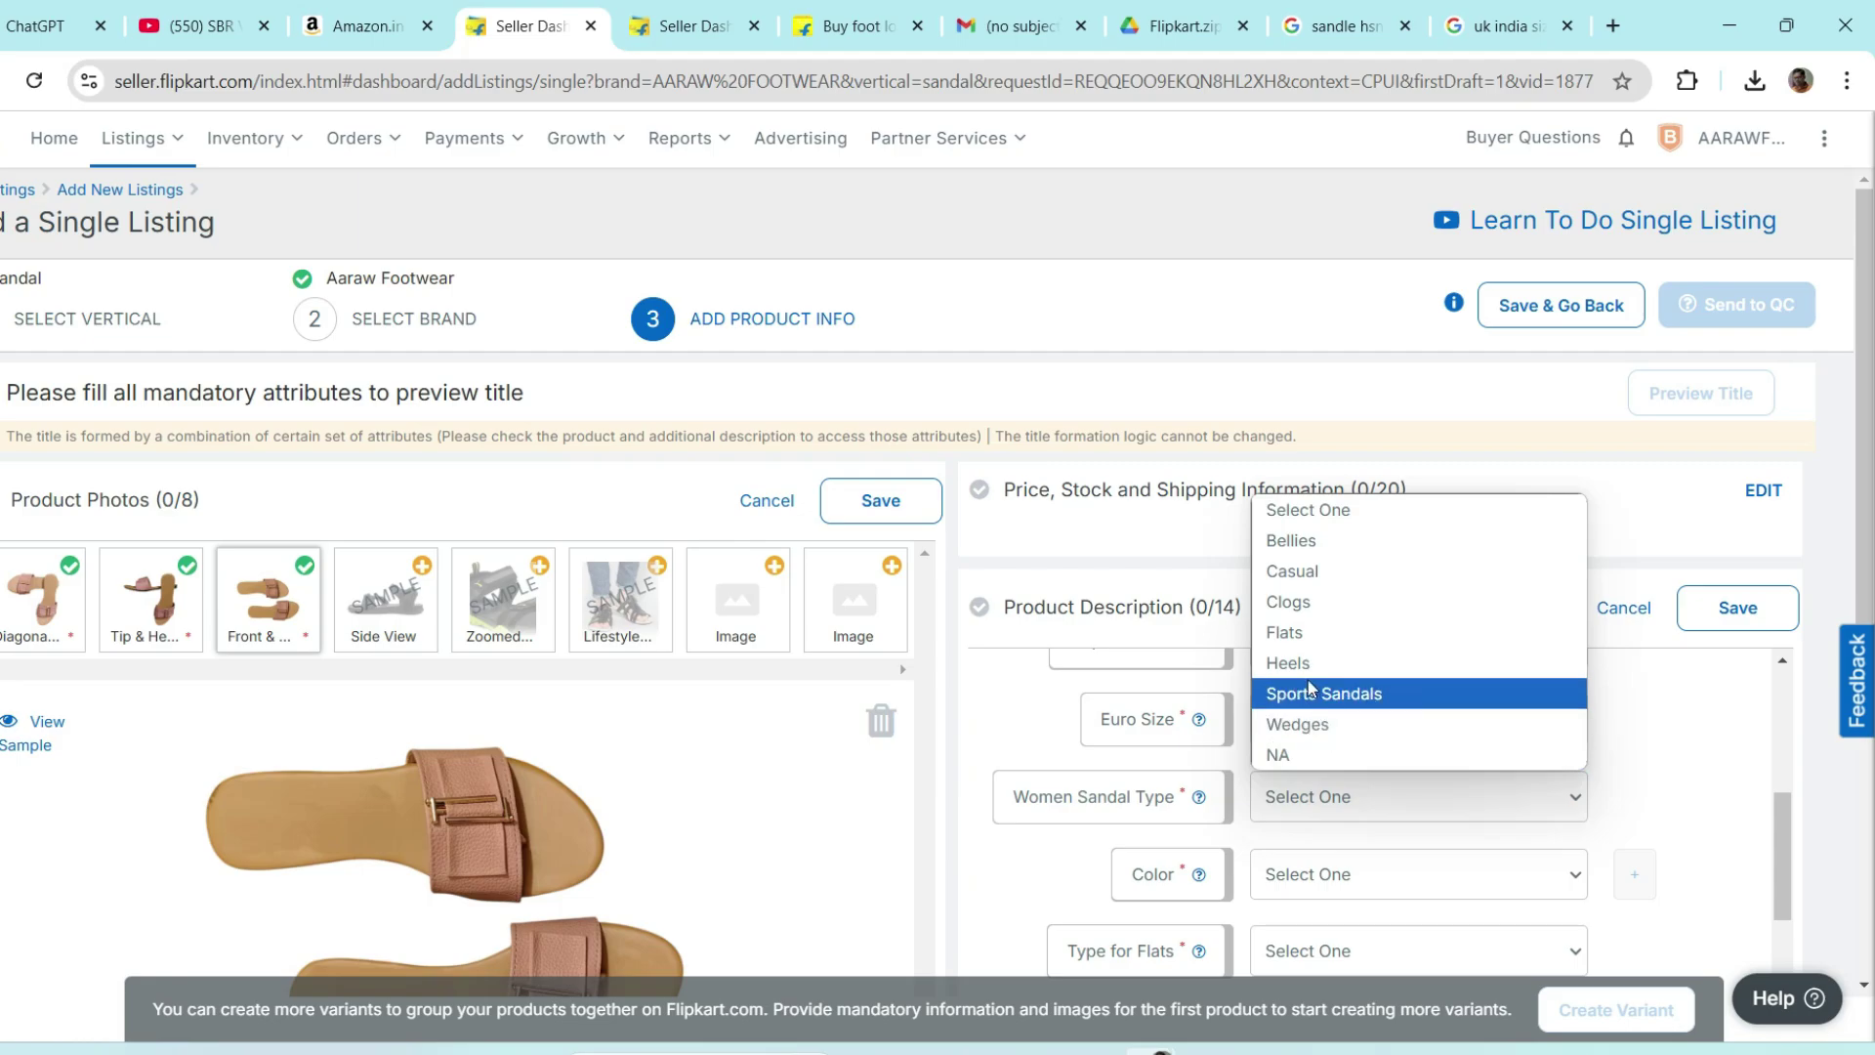
pyautogui.click(1300, 641)
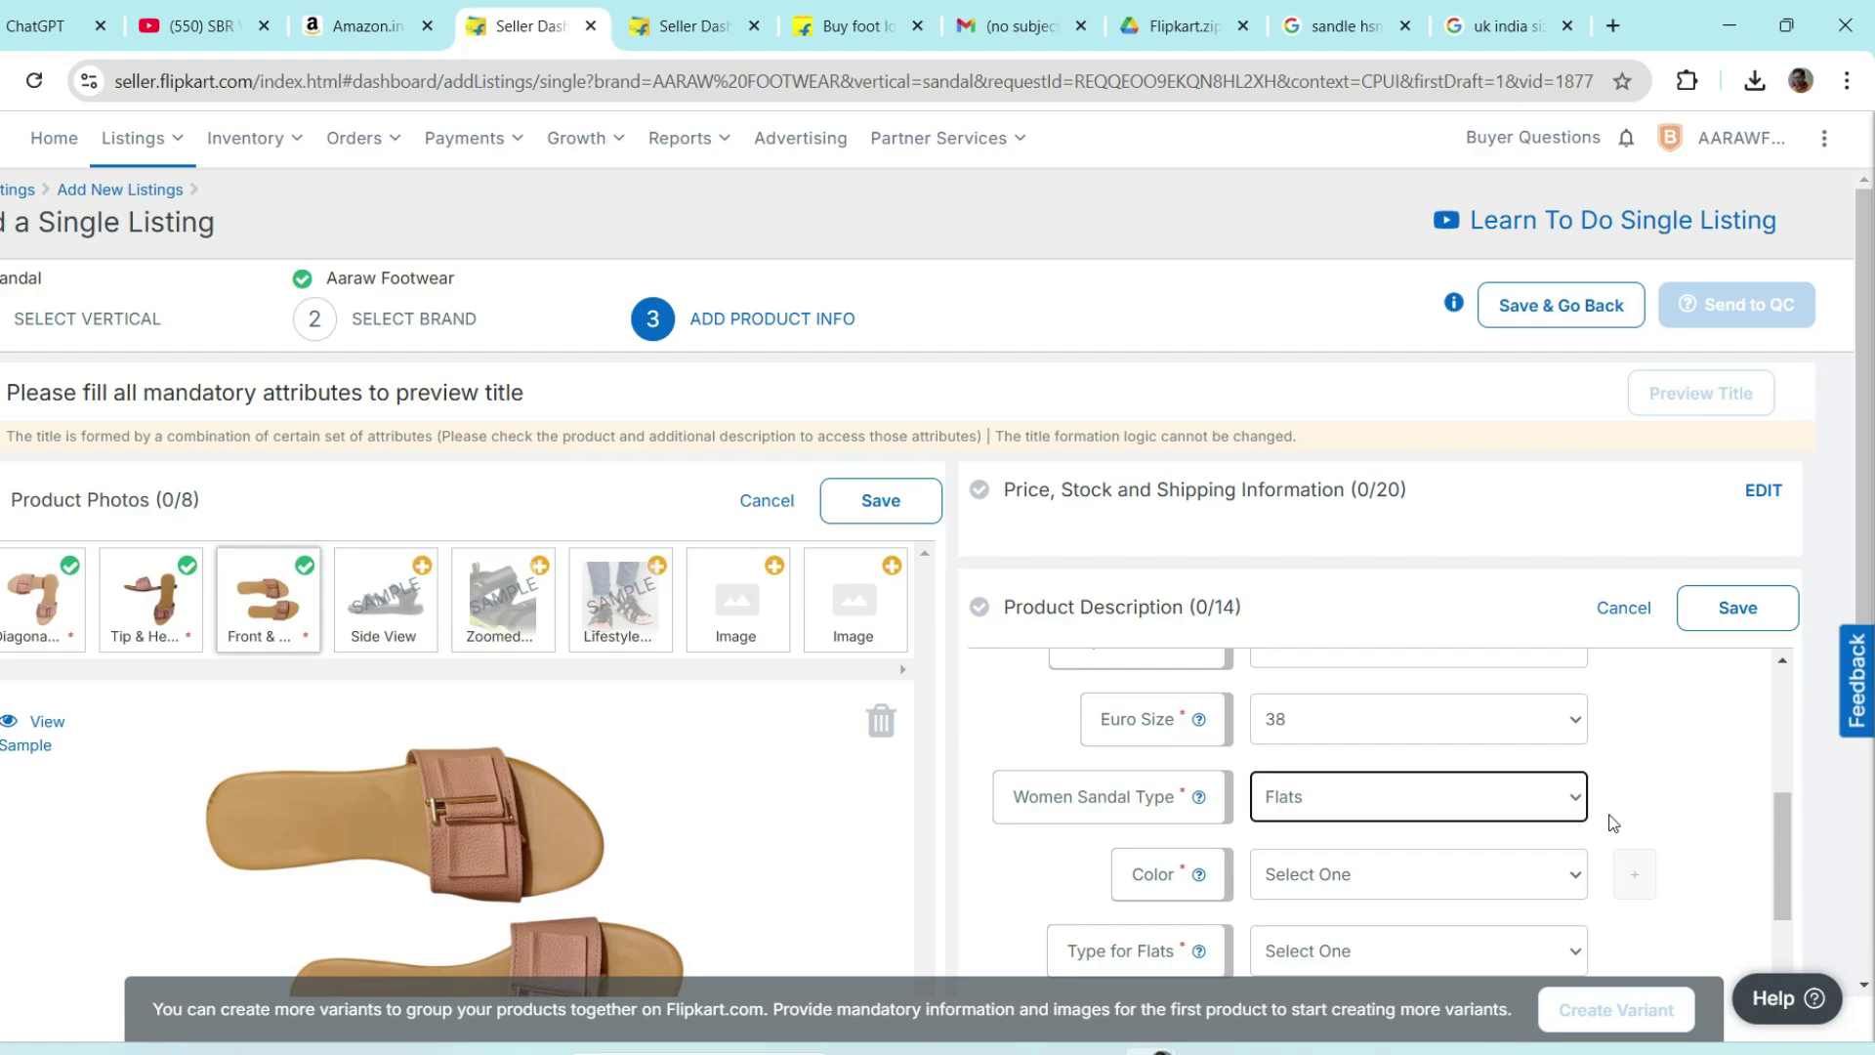
# - Set the sandal's color to Pink and the type for flats to Slip-On in the product description
pyautogui.scroll(-1, 1651, 786)
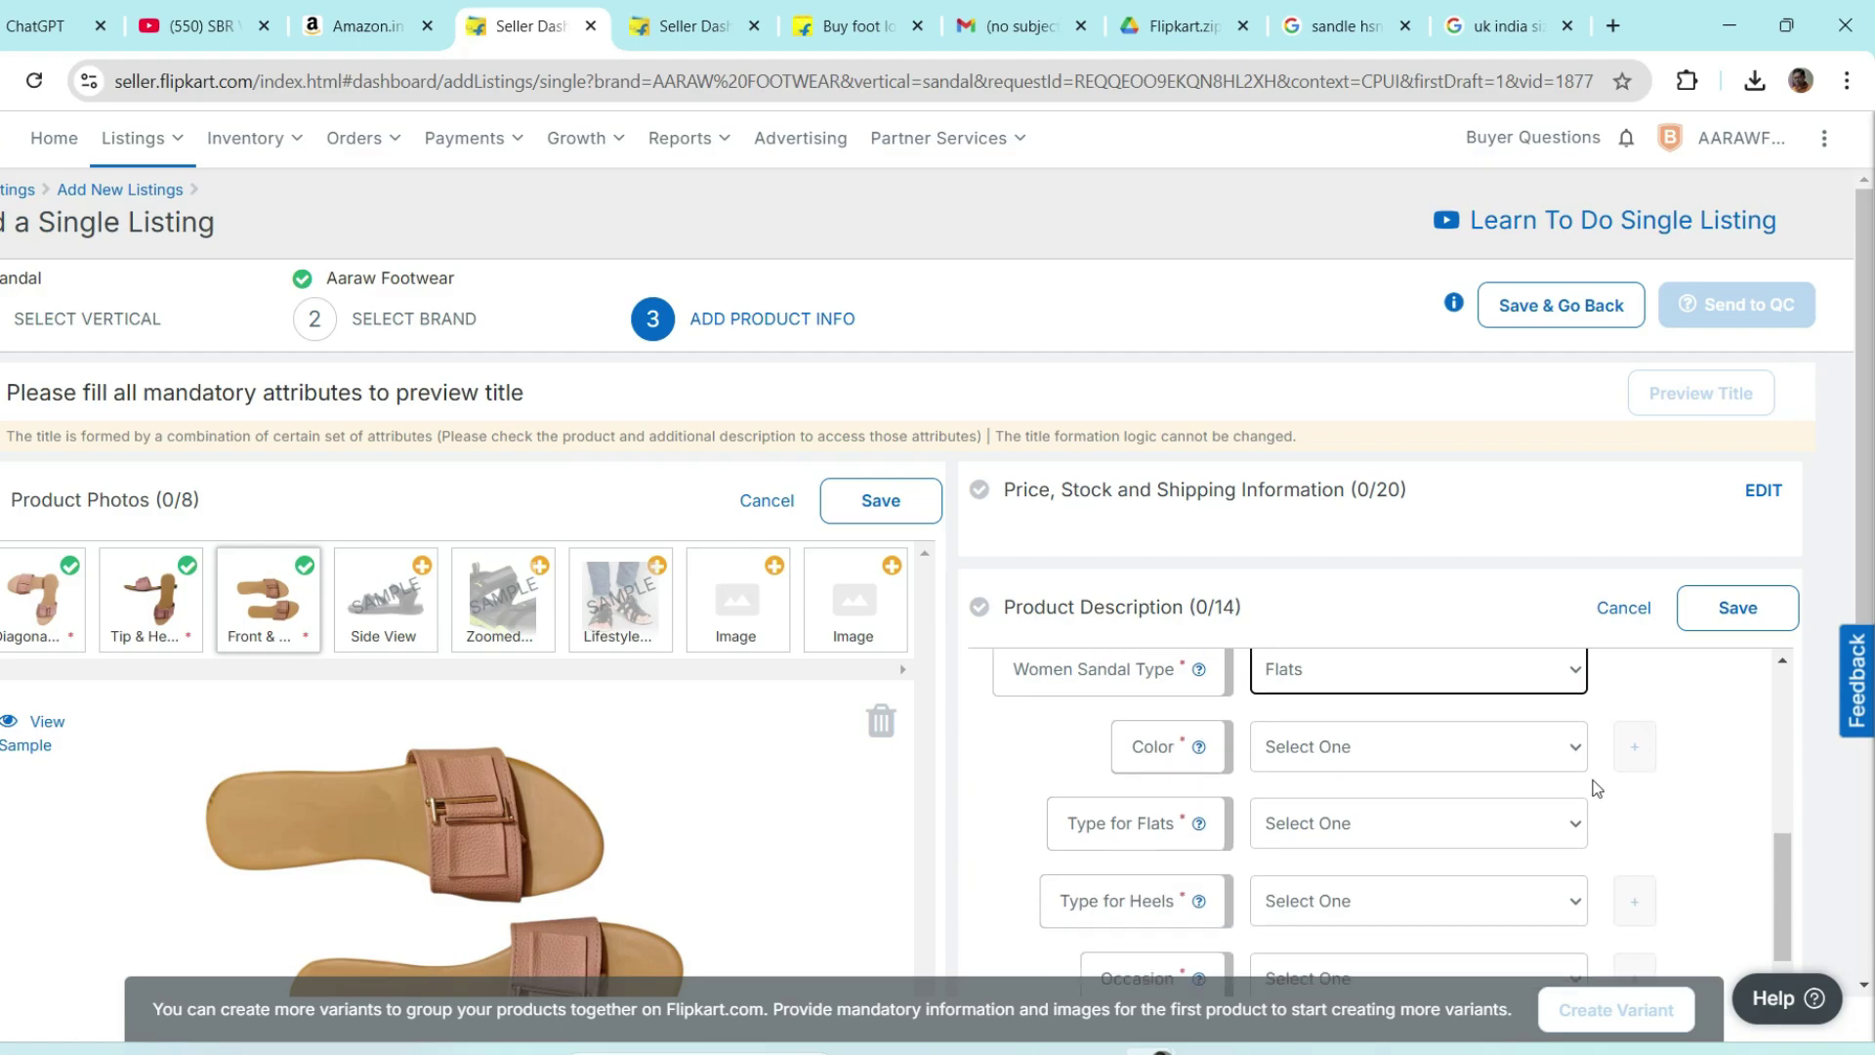
pyautogui.click(1556, 748)
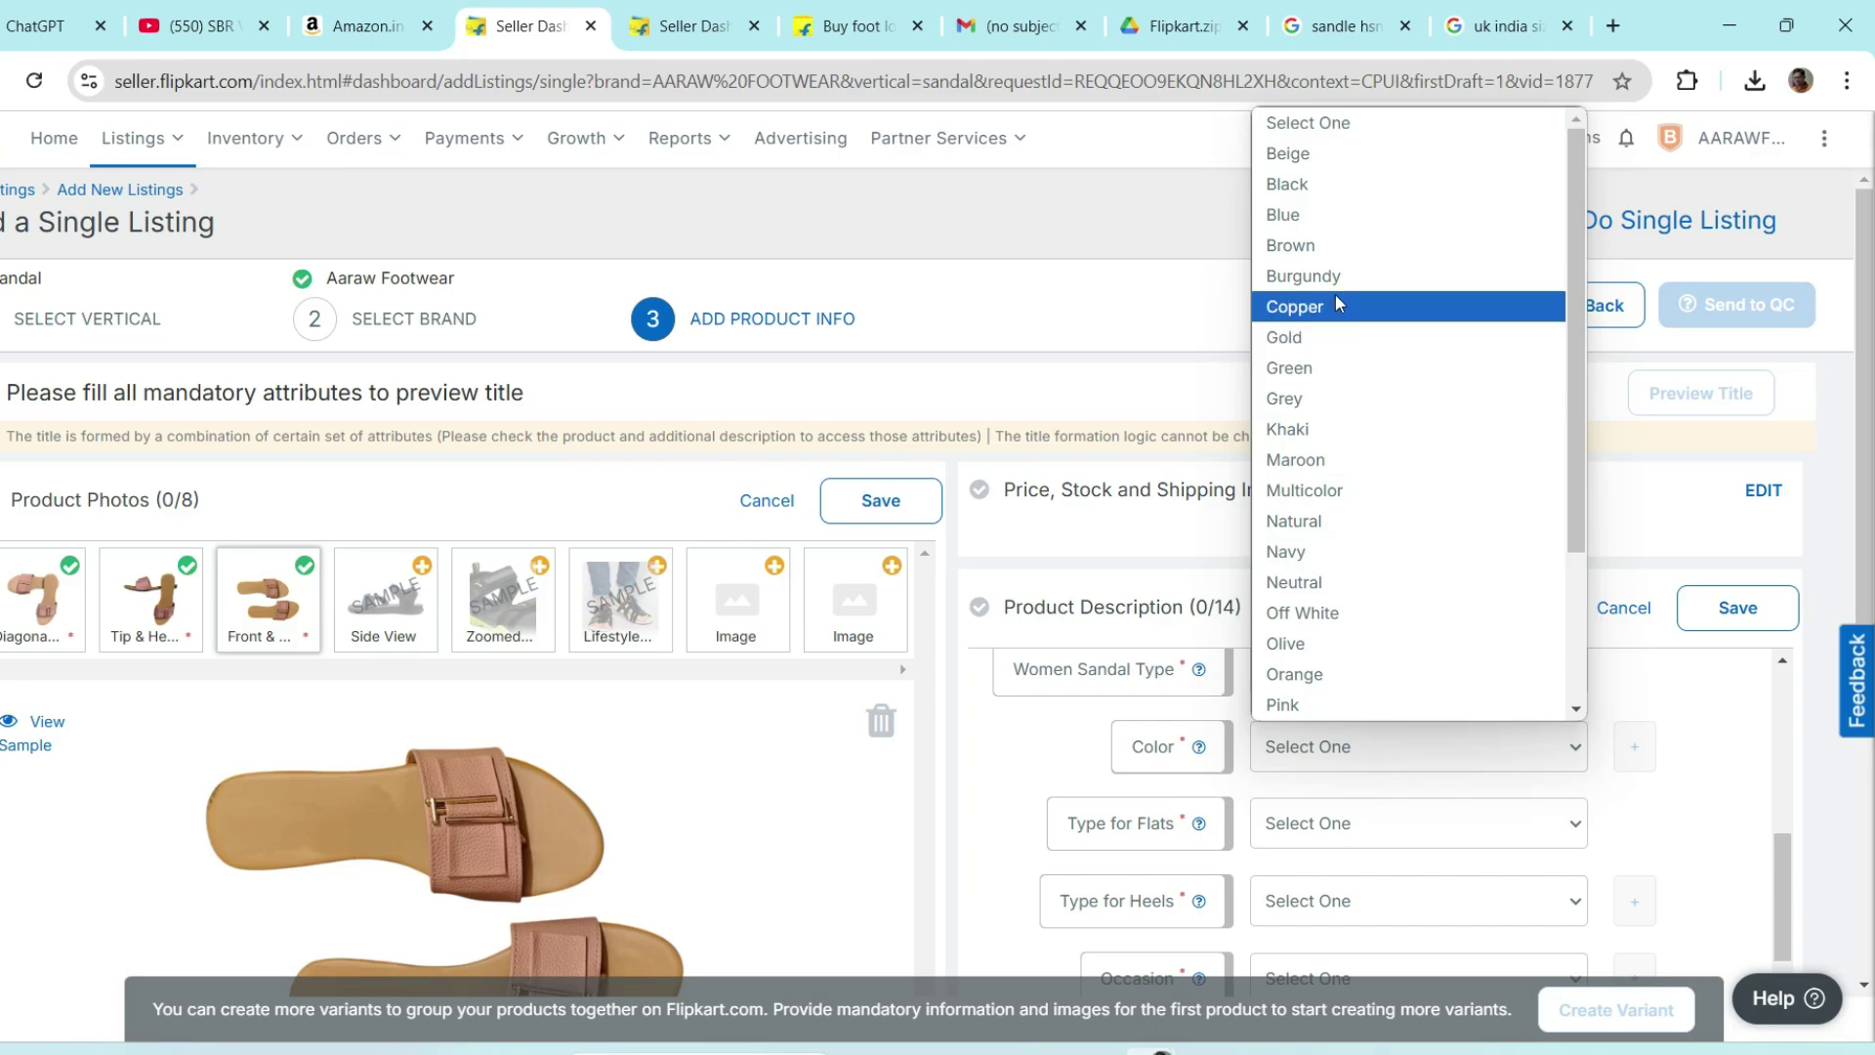
pyautogui.scroll(-2, 1332, 313)
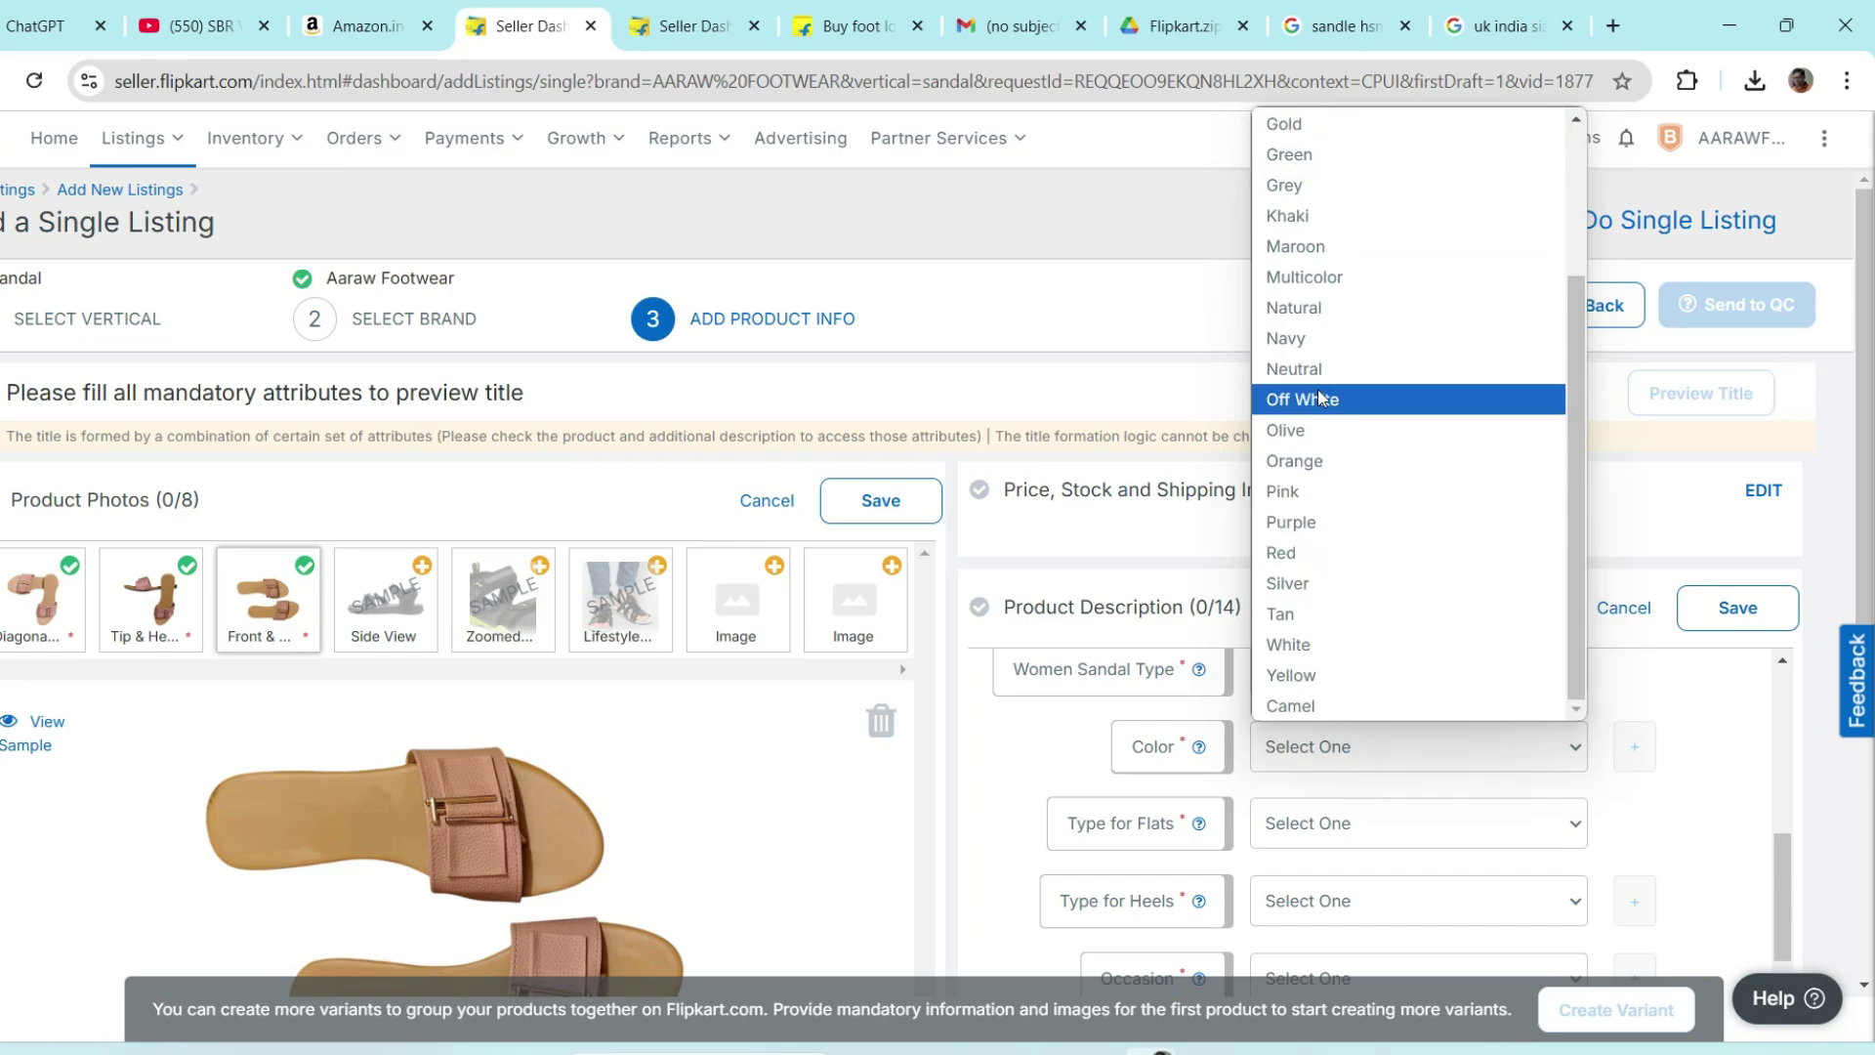
pyautogui.click(1284, 491)
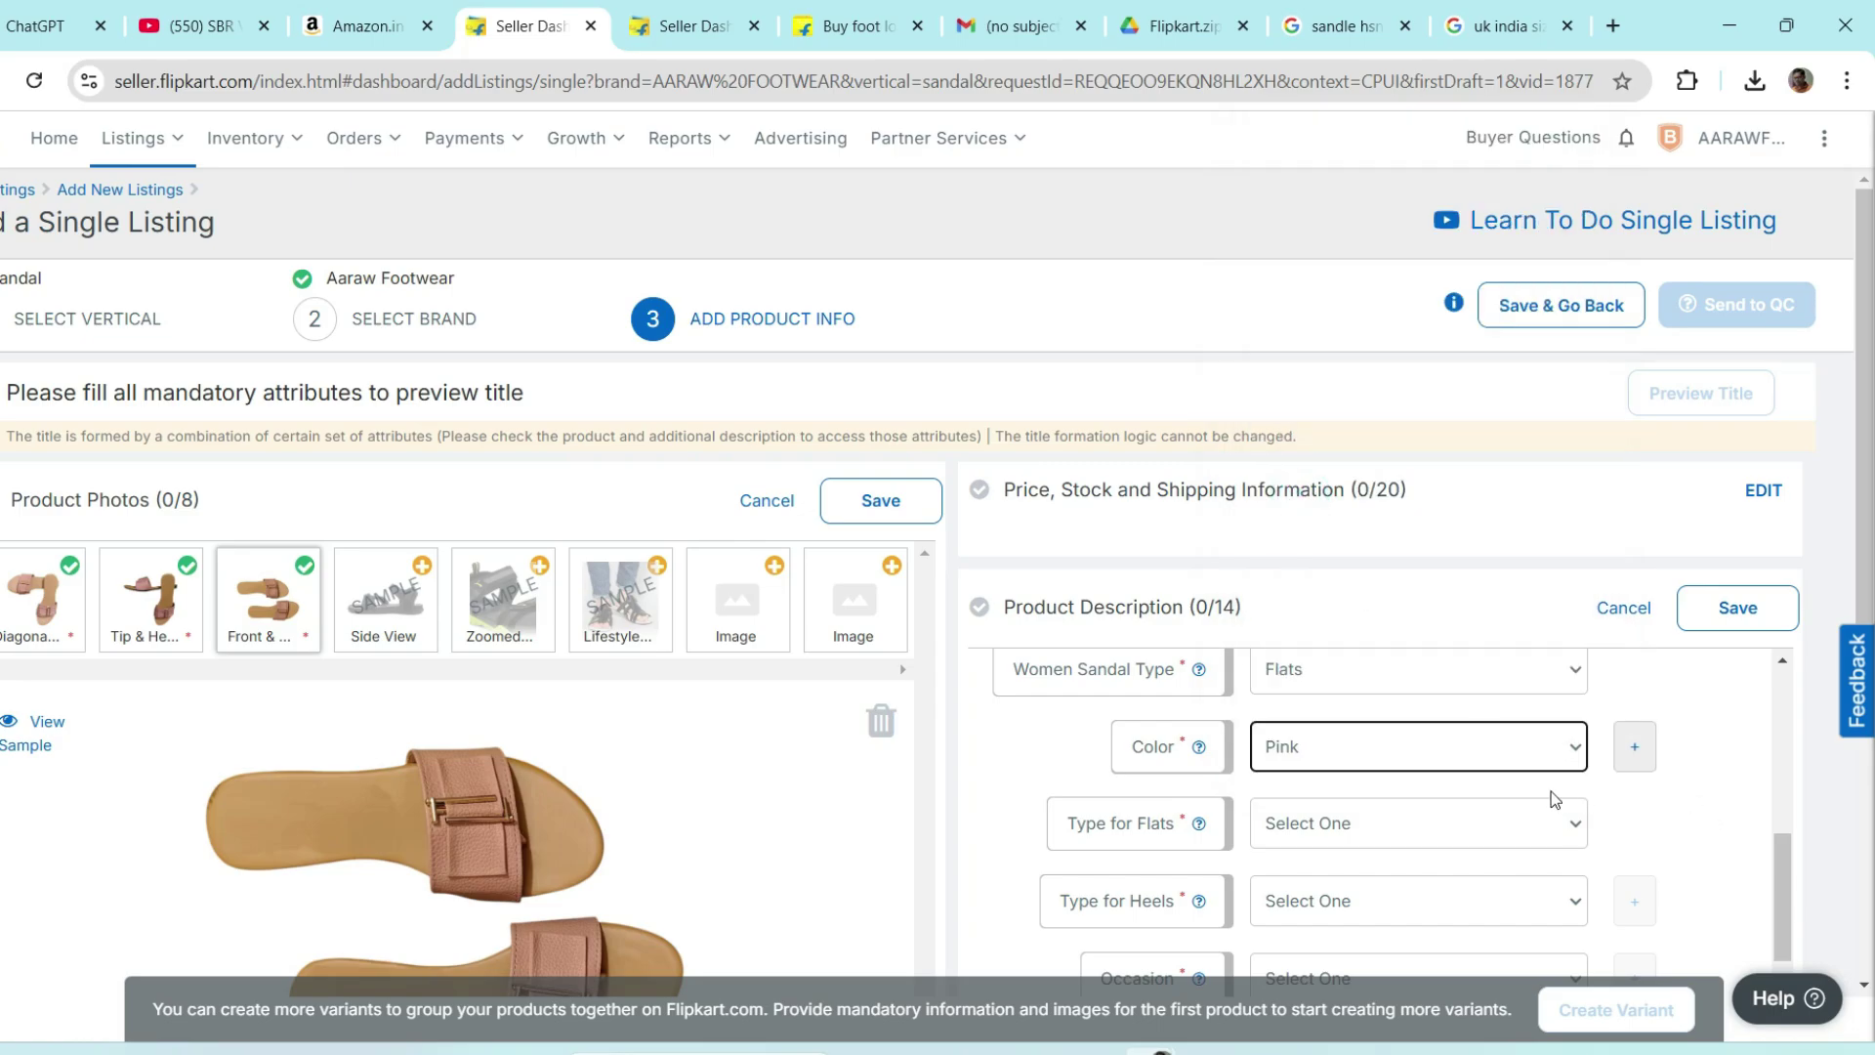
pyautogui.click(1559, 823)
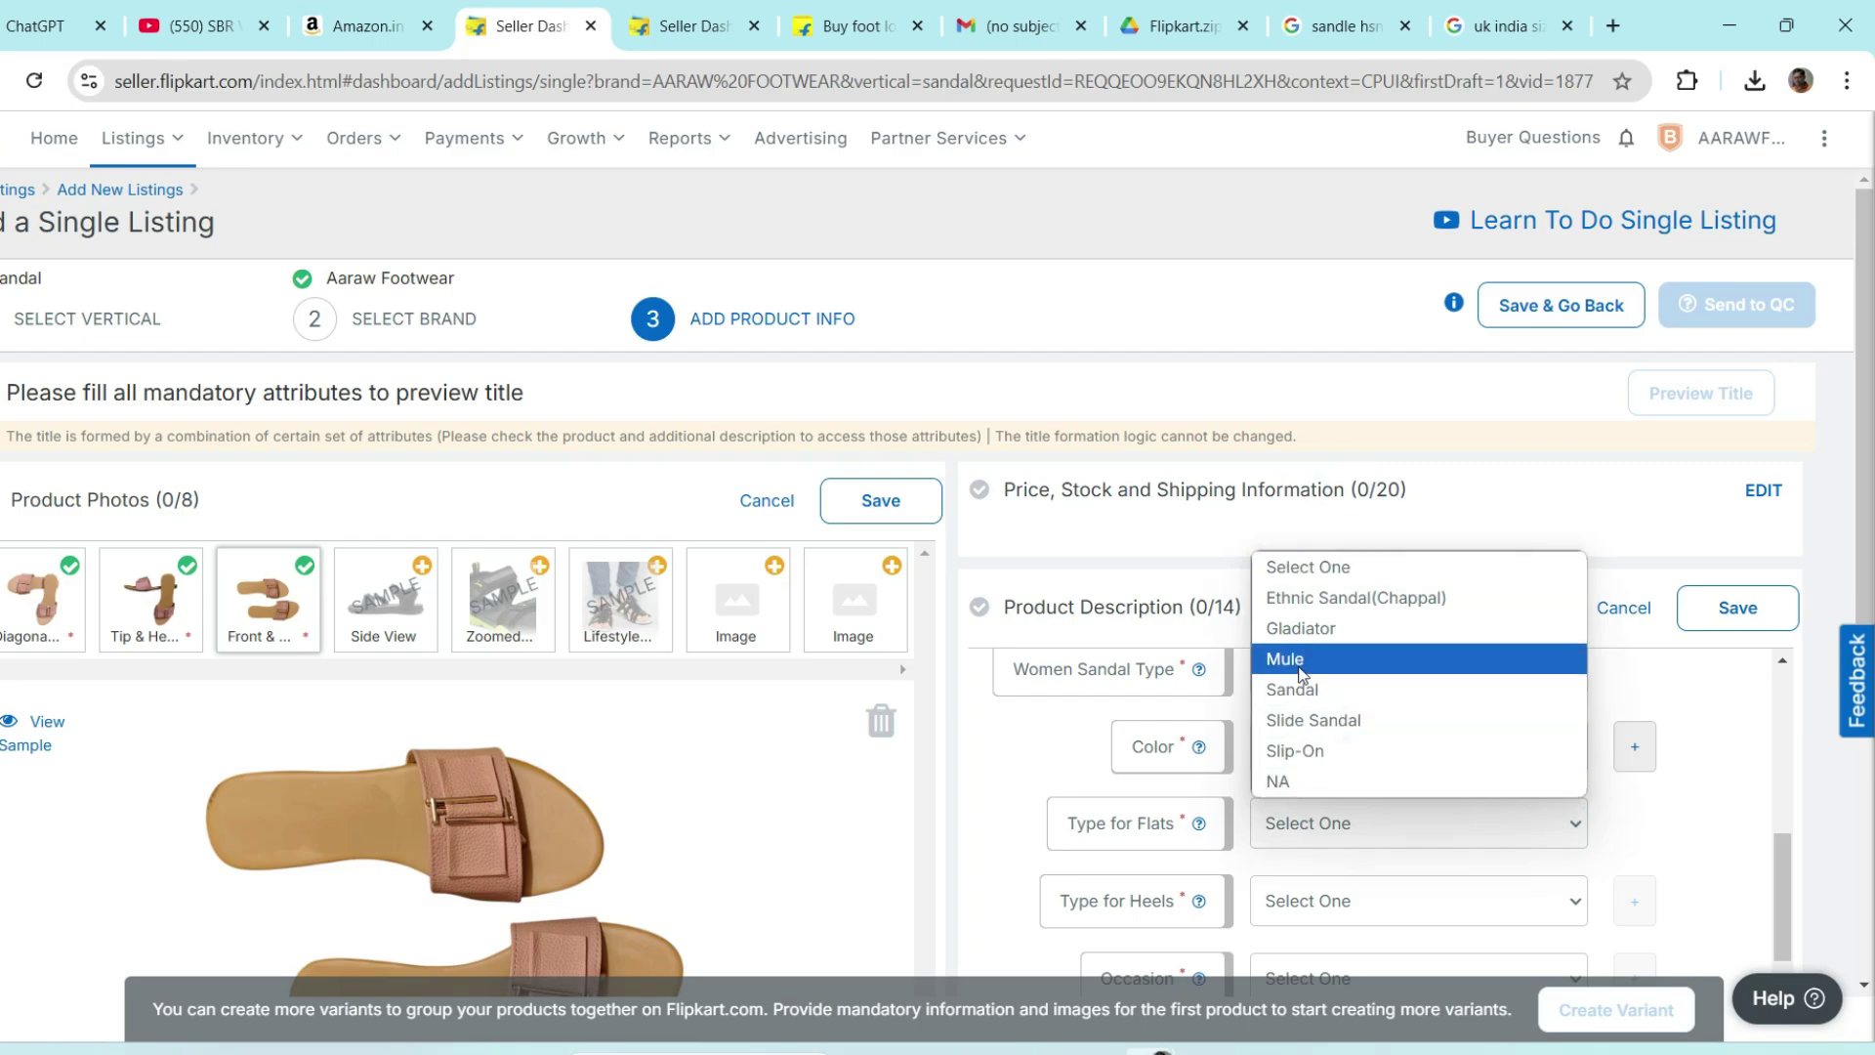
pyautogui.click(1317, 752)
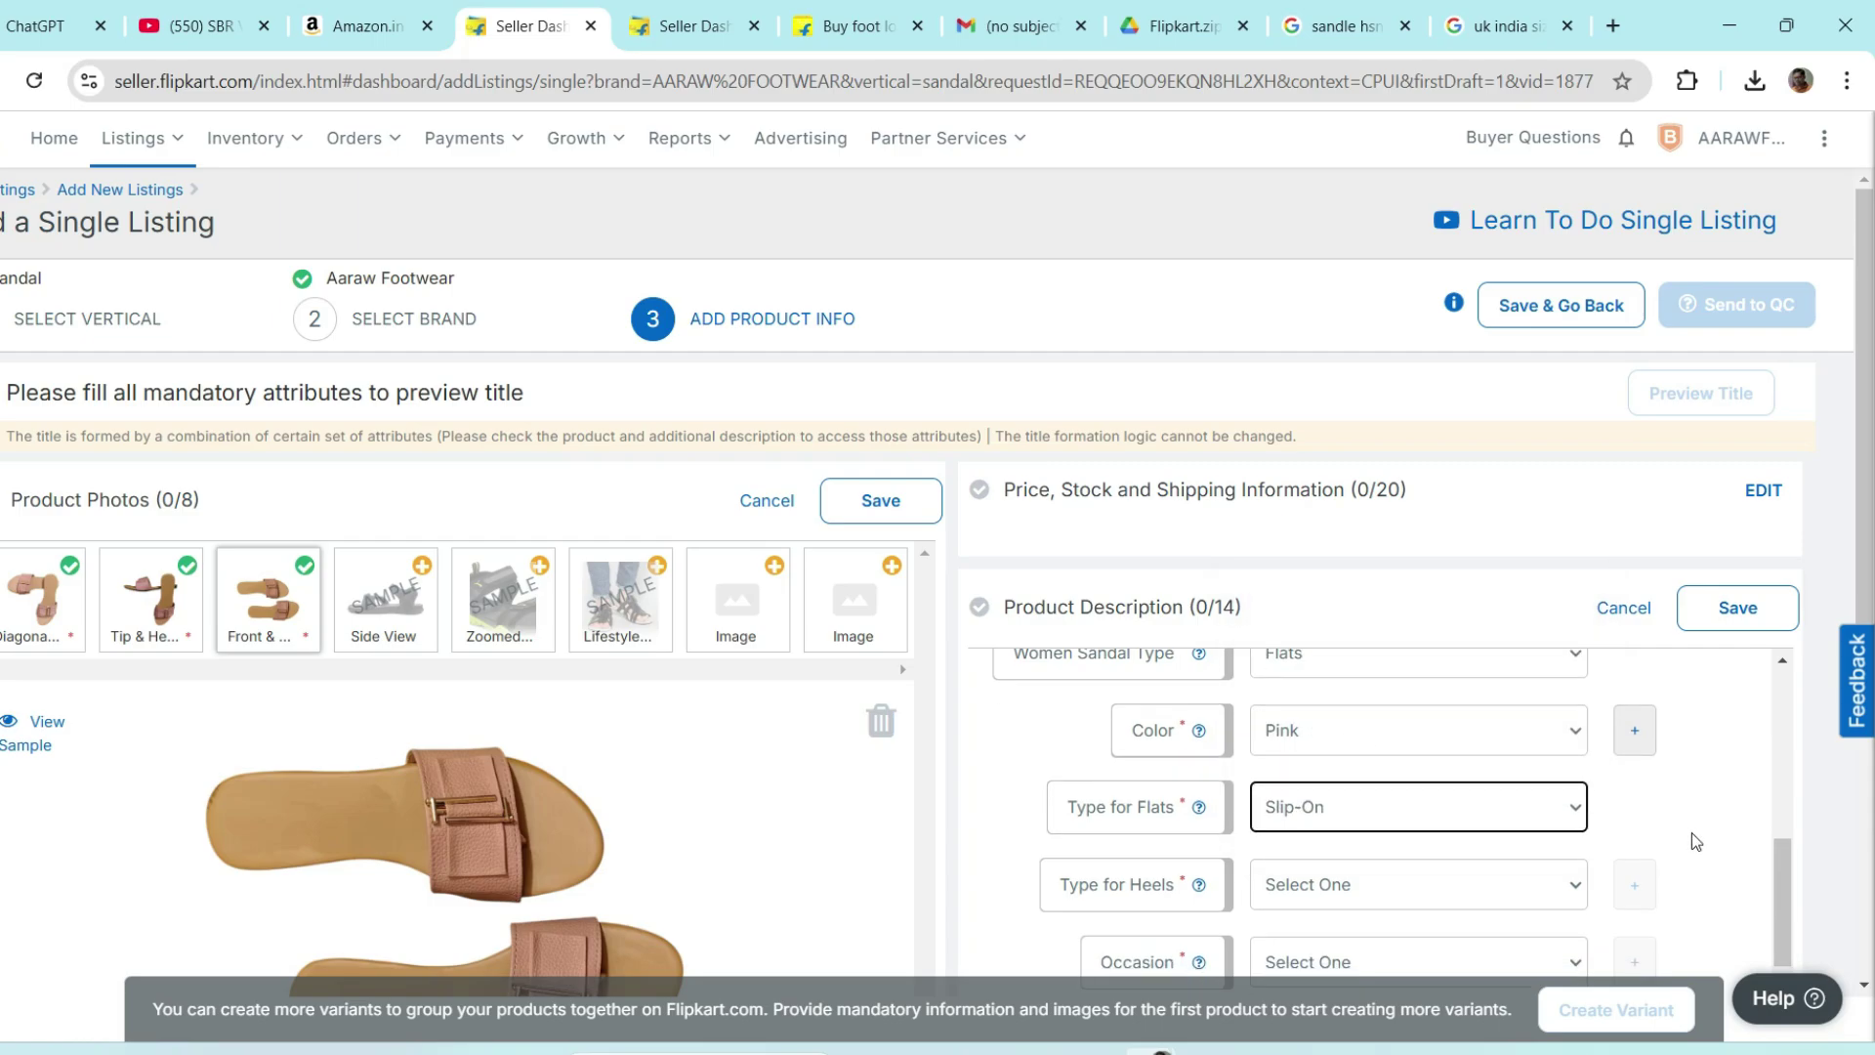
# - Set the type for heels to NA and the occasion to Party
pyautogui.scroll(-1, 1680, 828)
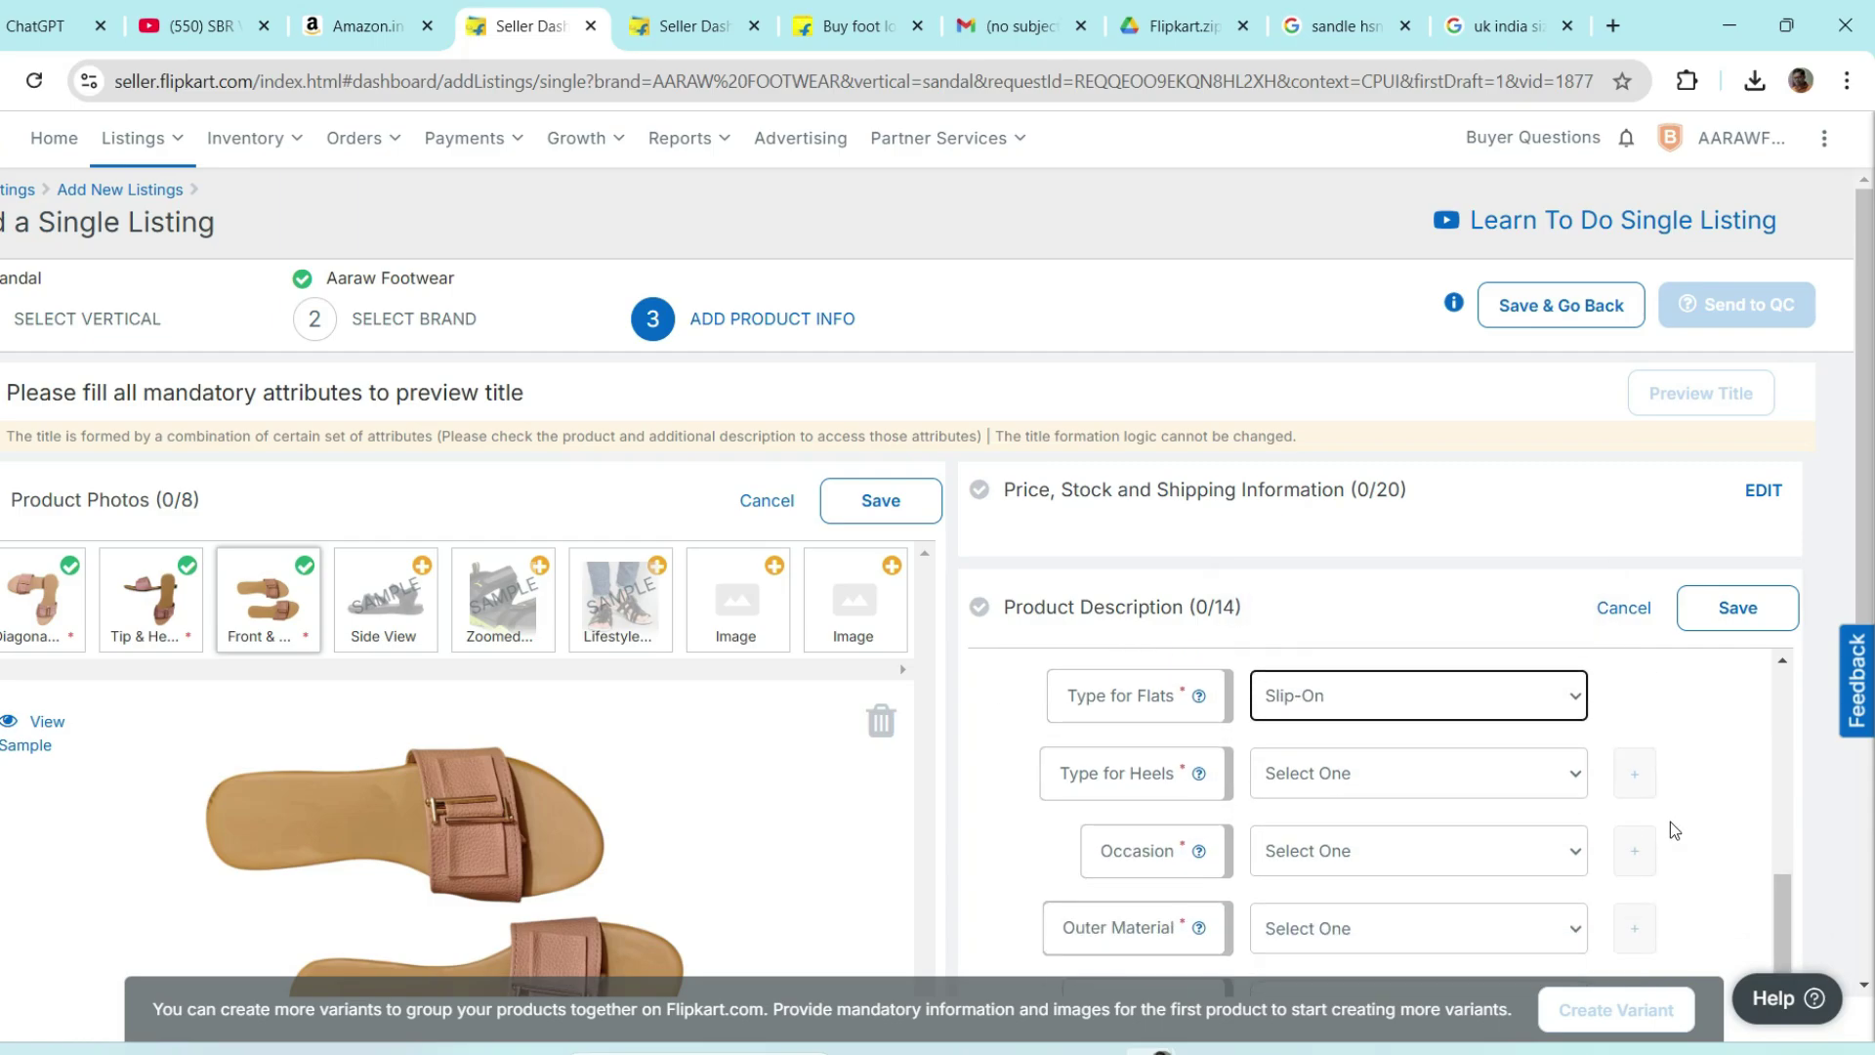
pyautogui.click(1553, 771)
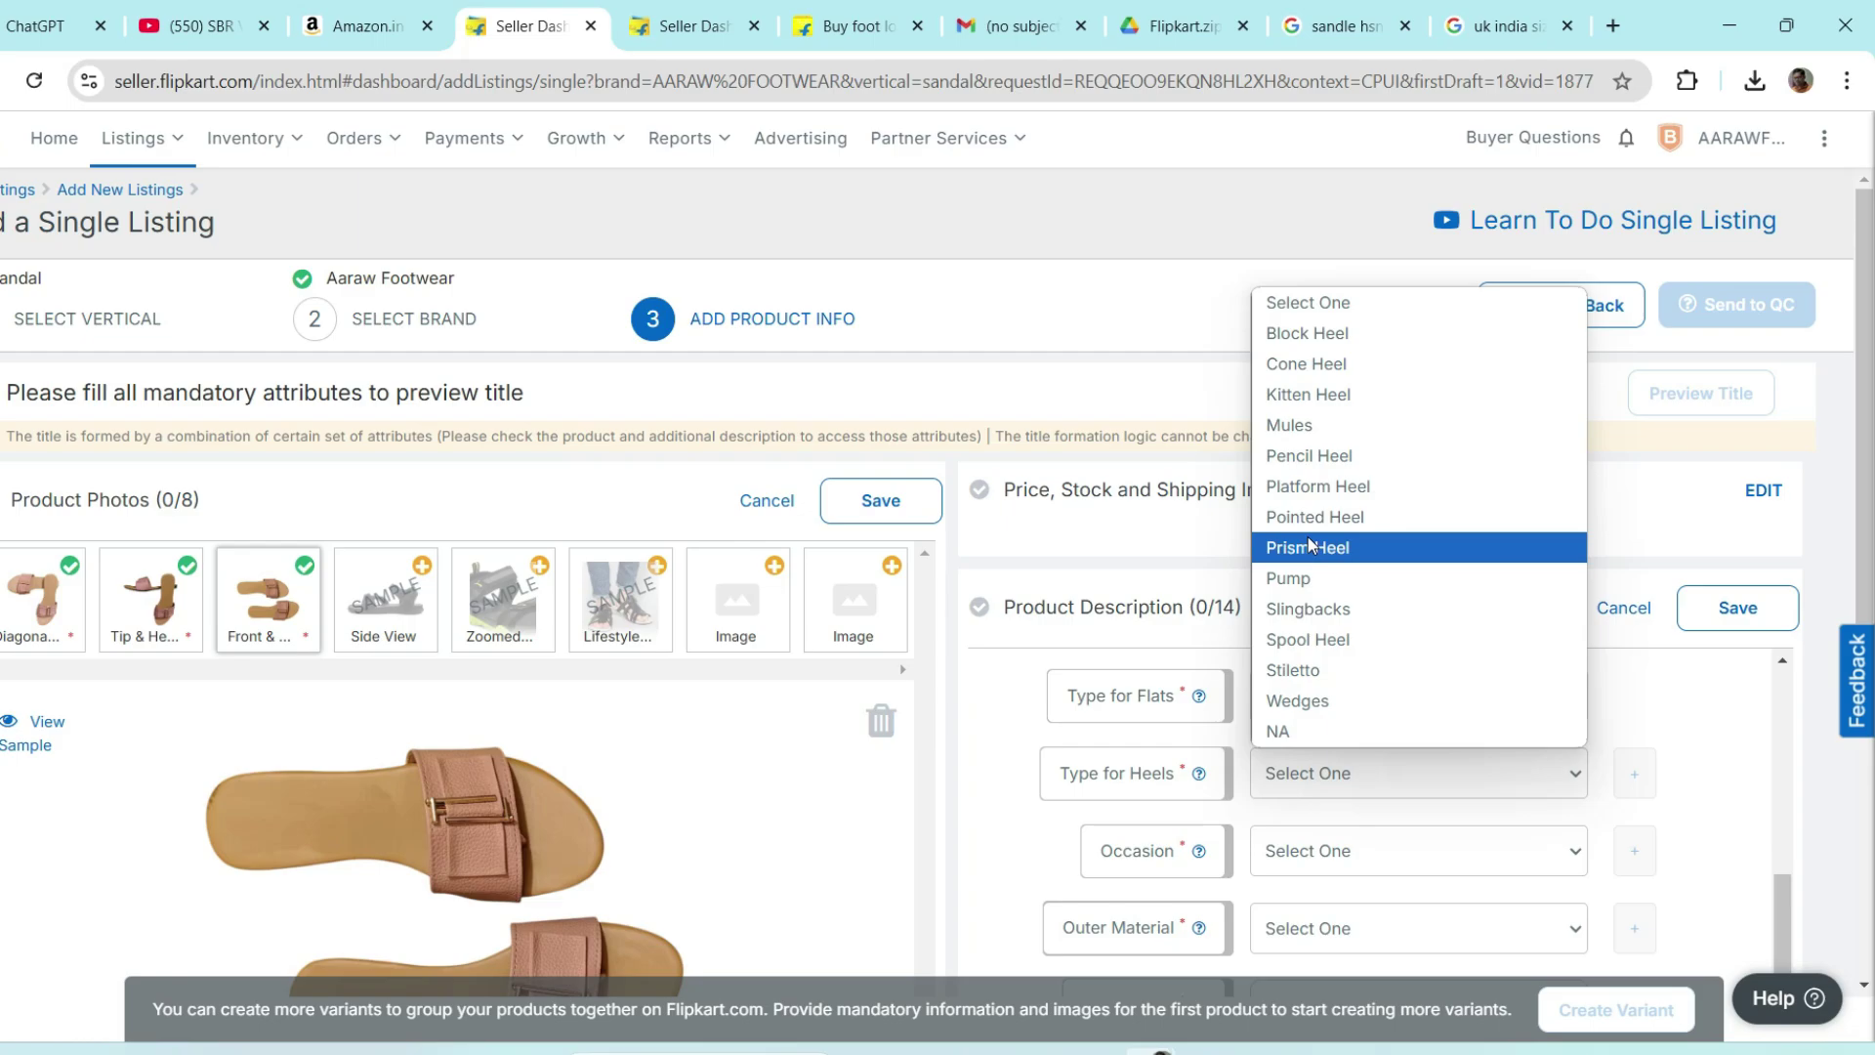
pyautogui.click(1281, 734)
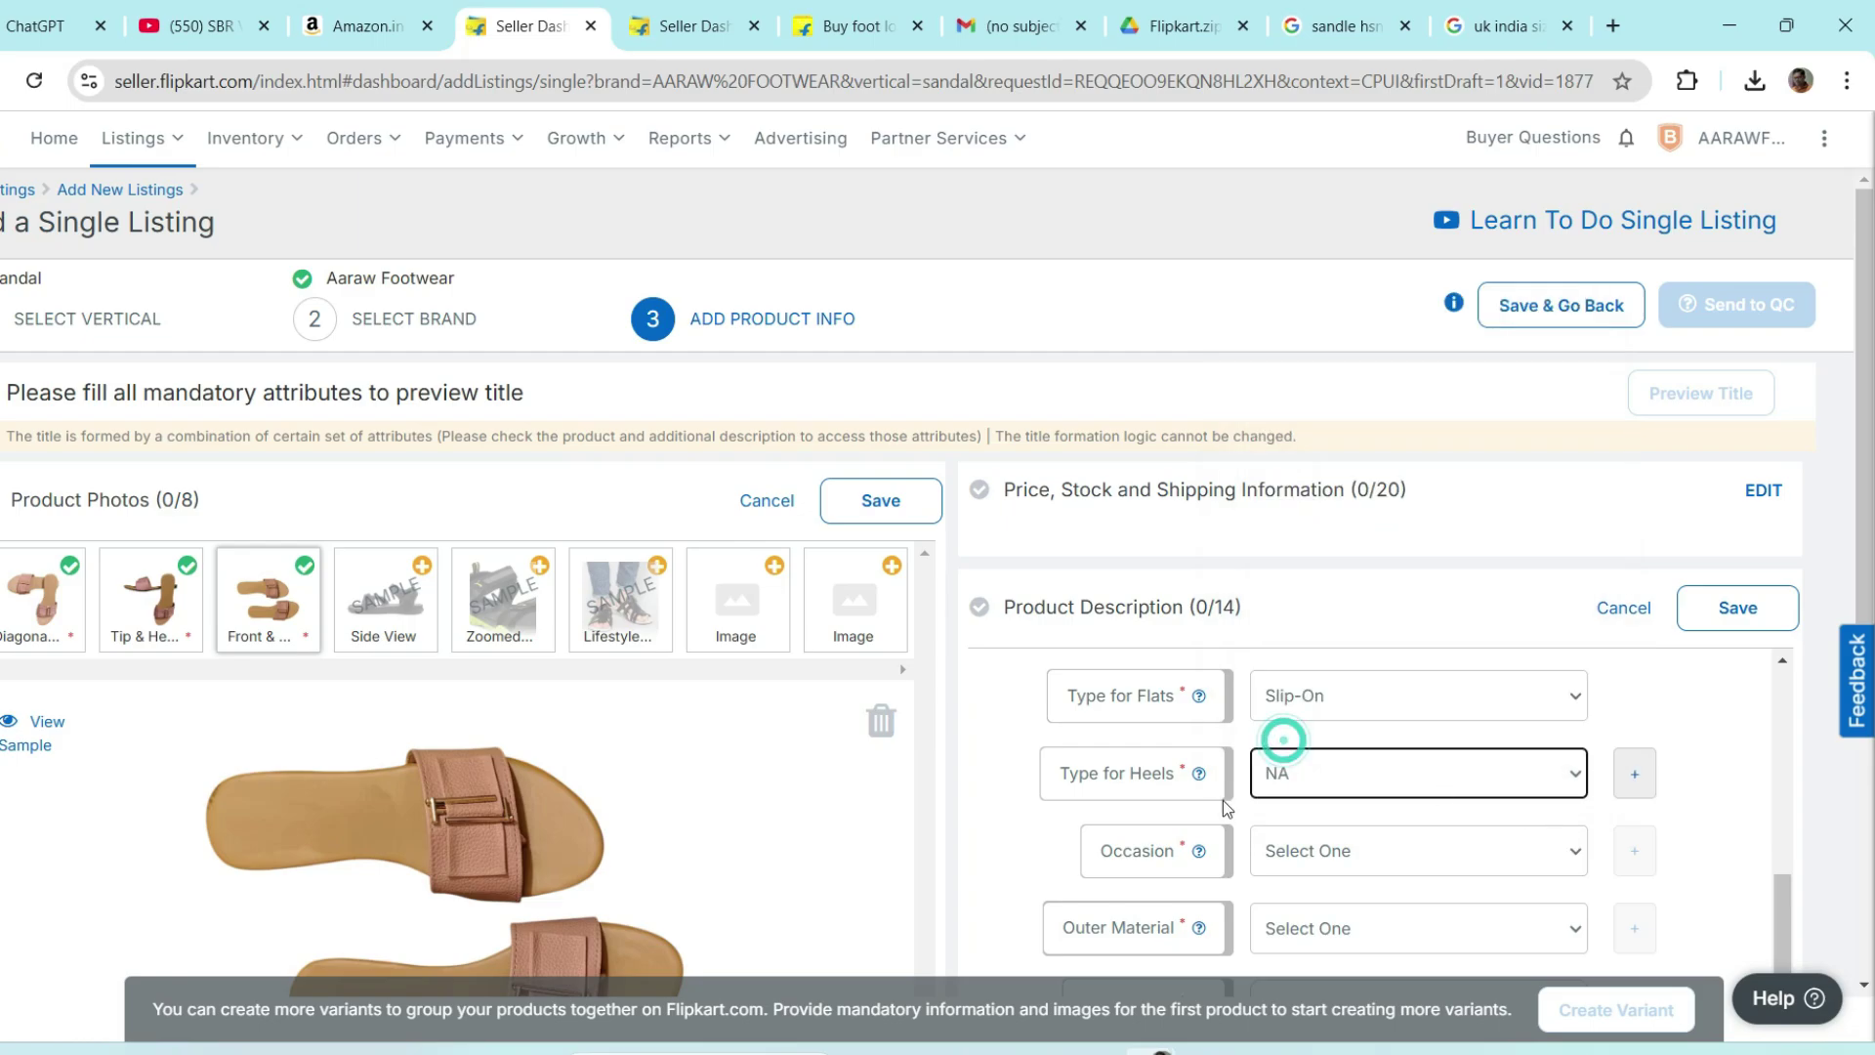
pyautogui.scroll(-1, 1621, 846)
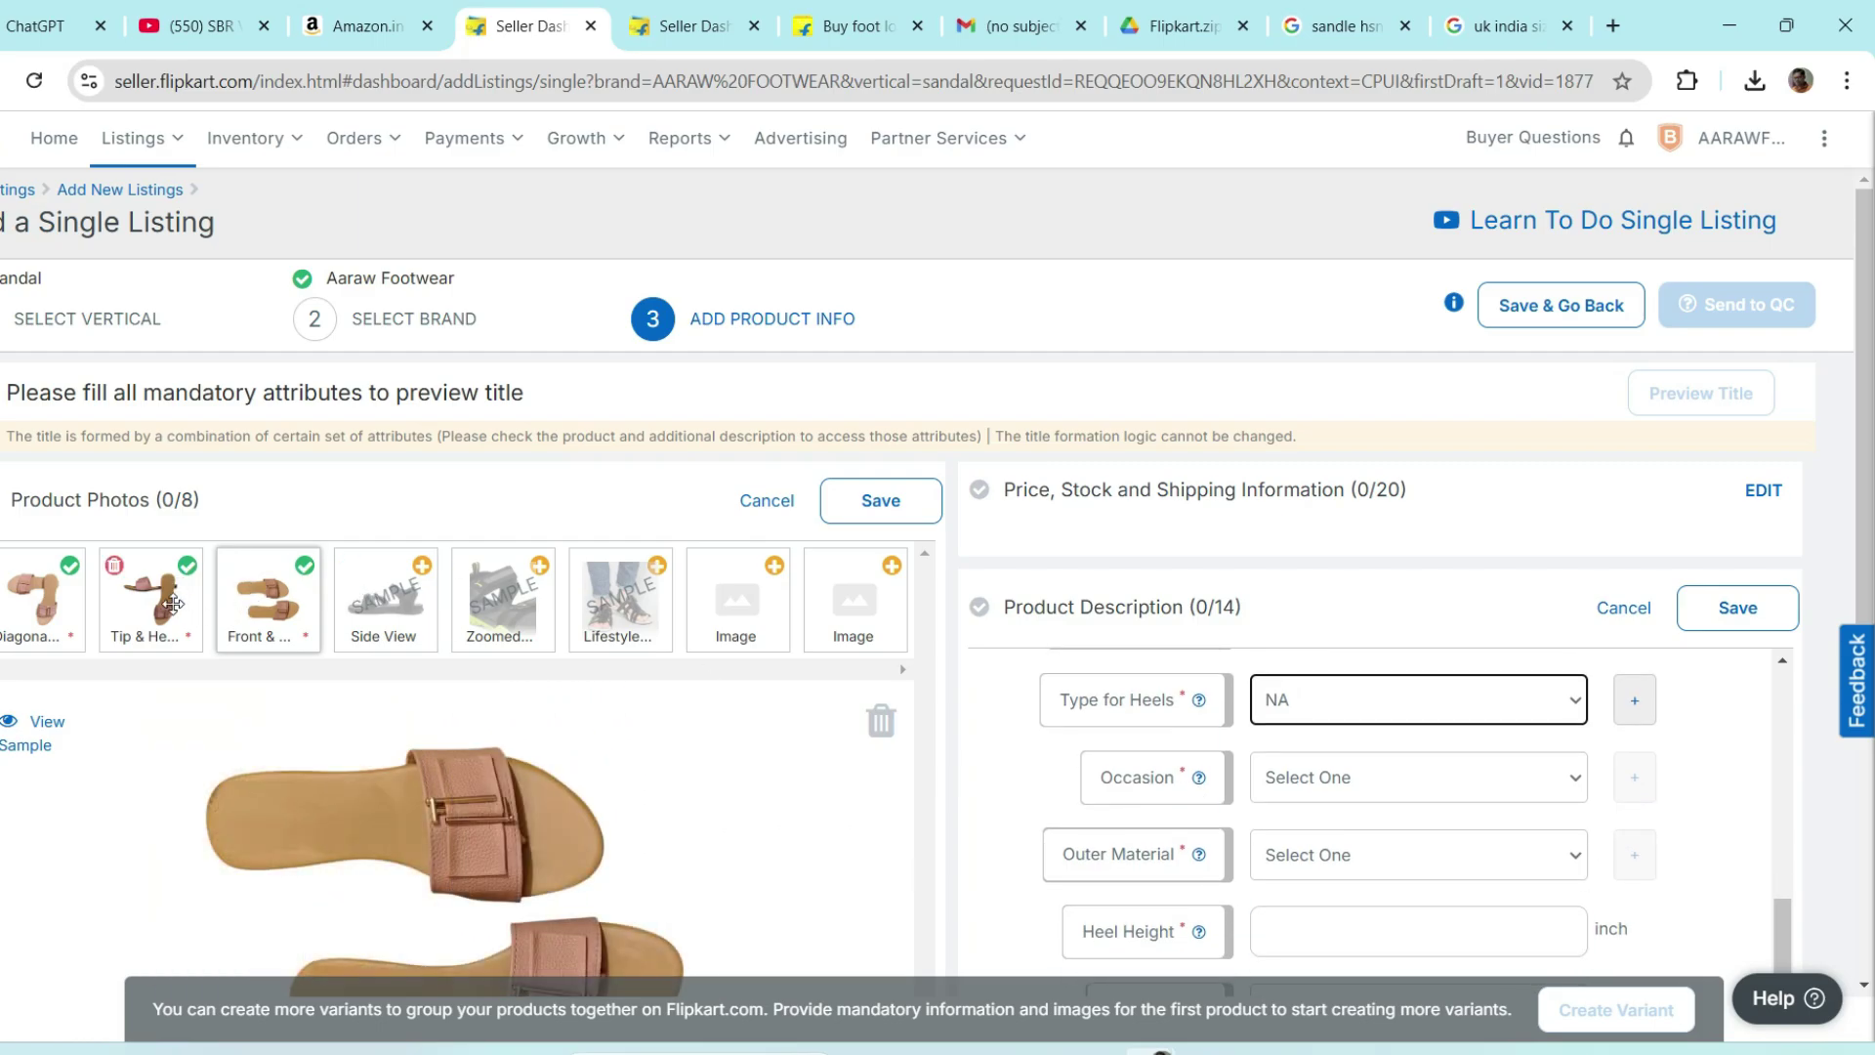
pyautogui.click(1561, 781)
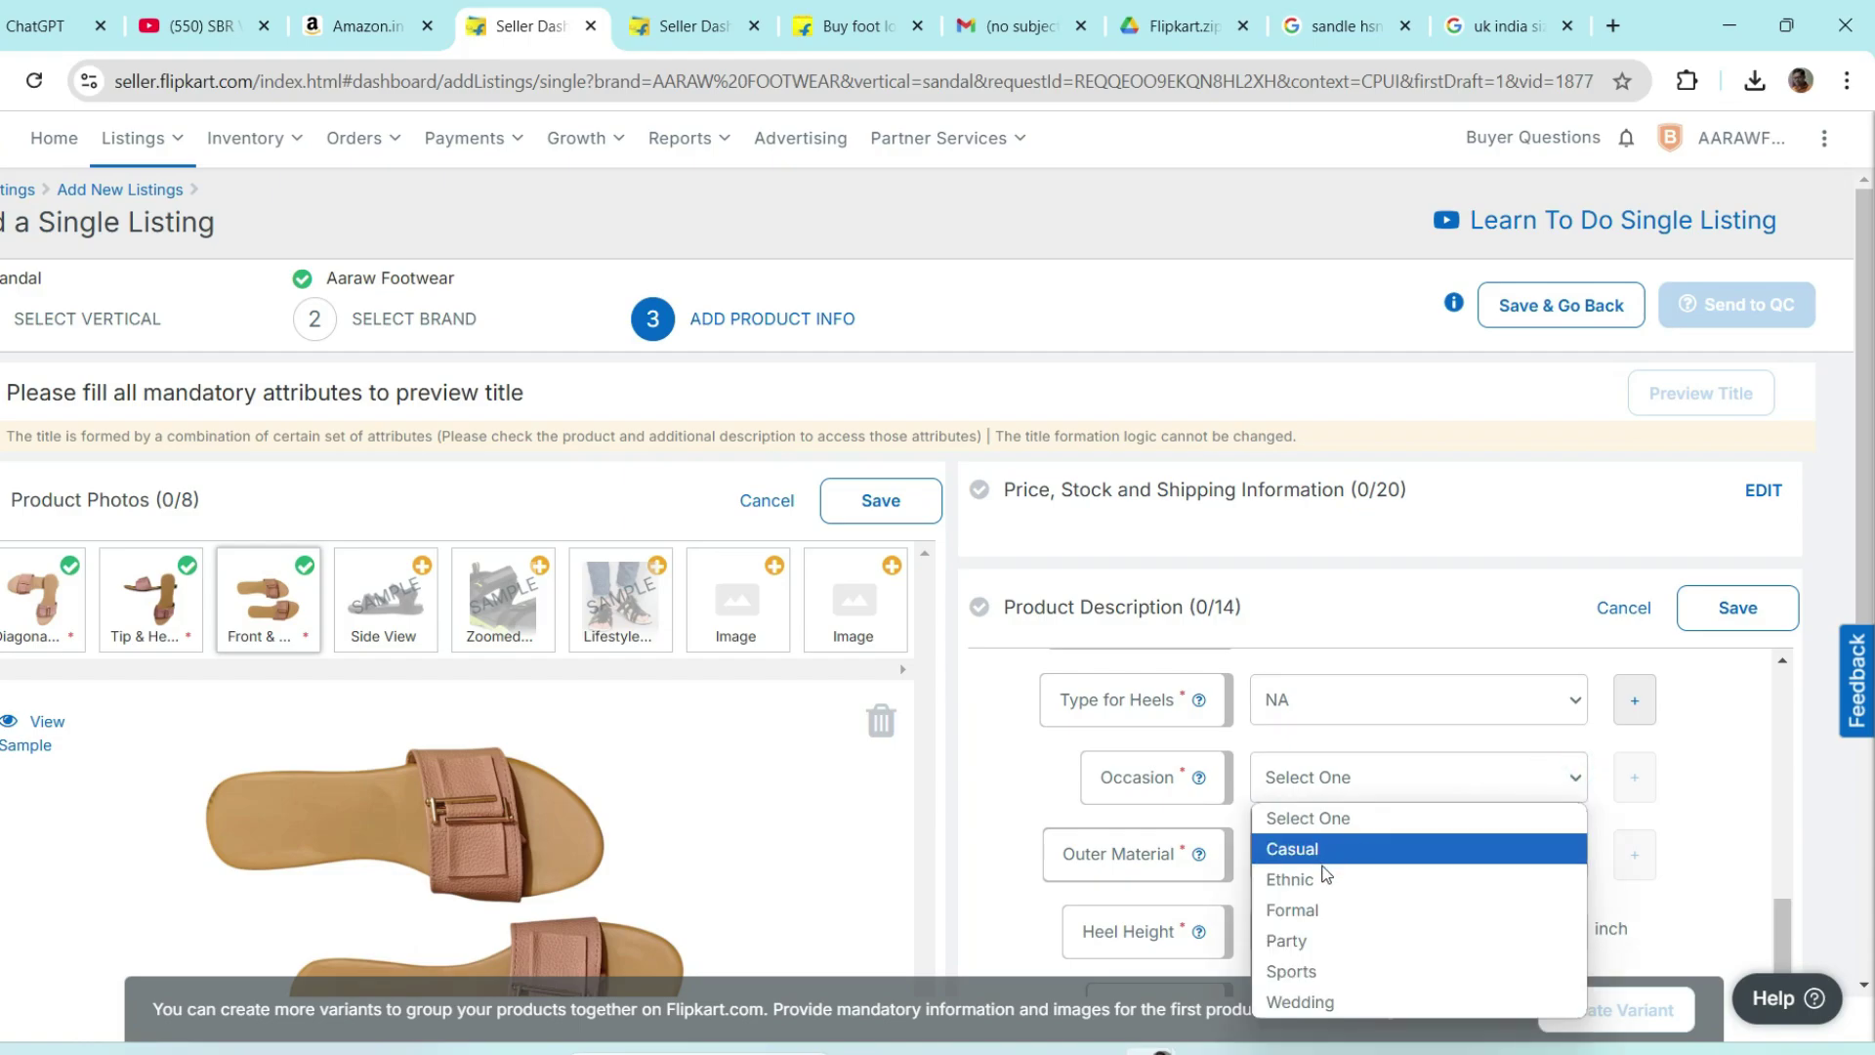
pyautogui.click(1315, 942)
# - Set the outer material to Leather and the heel height to 0.1 inch
pyautogui.scroll(-3, 1697, 833)
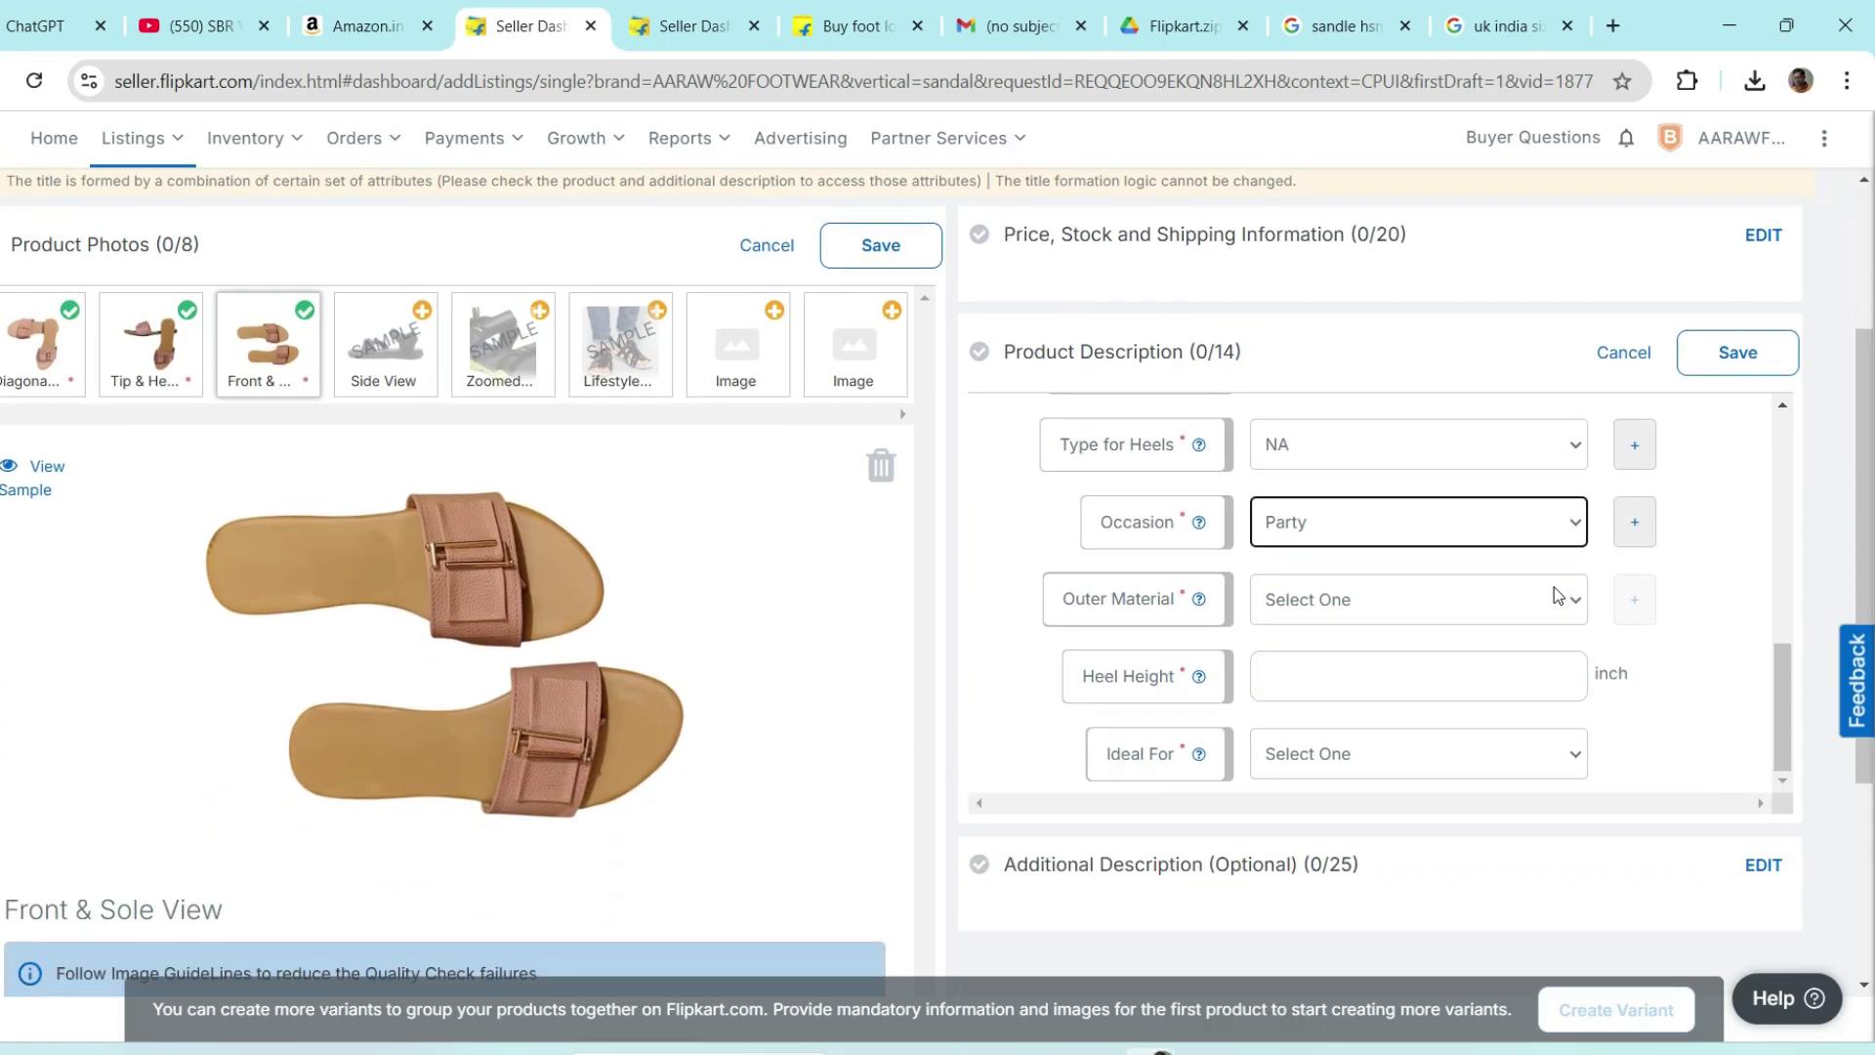
pyautogui.click(1571, 611)
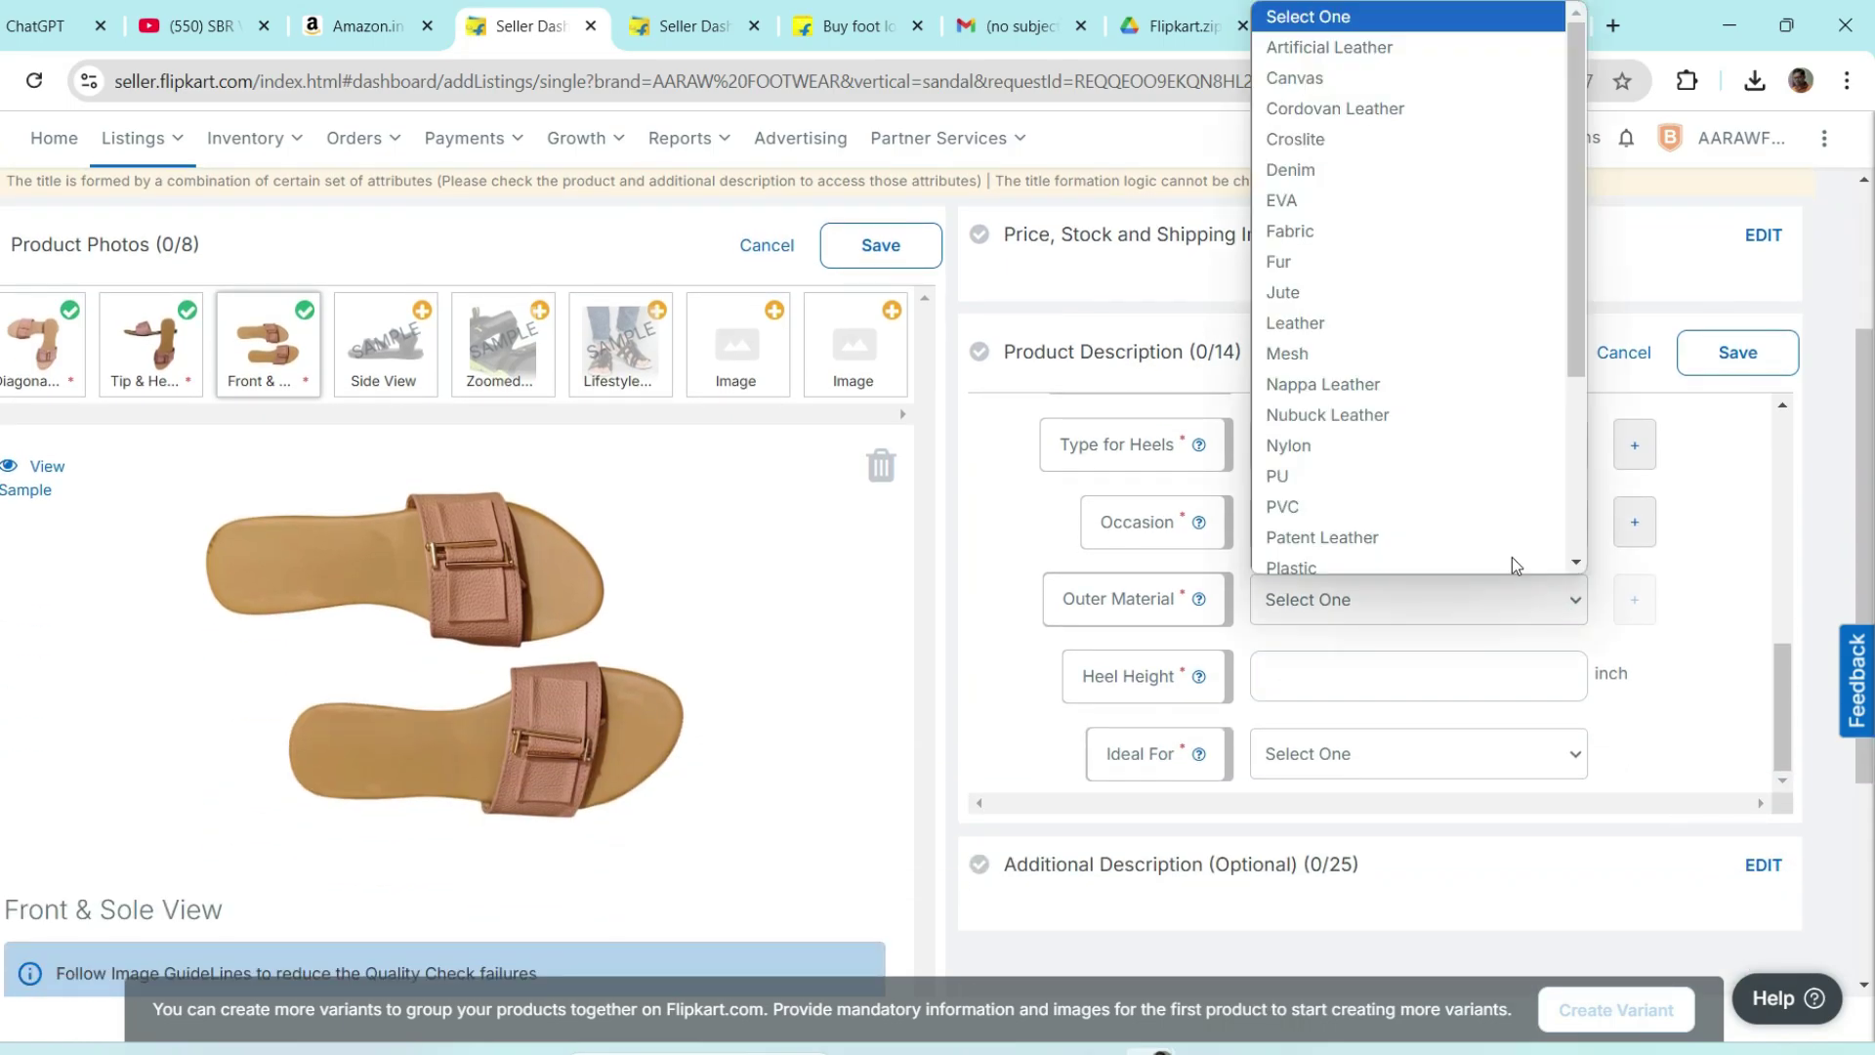
pyautogui.click(1317, 312)
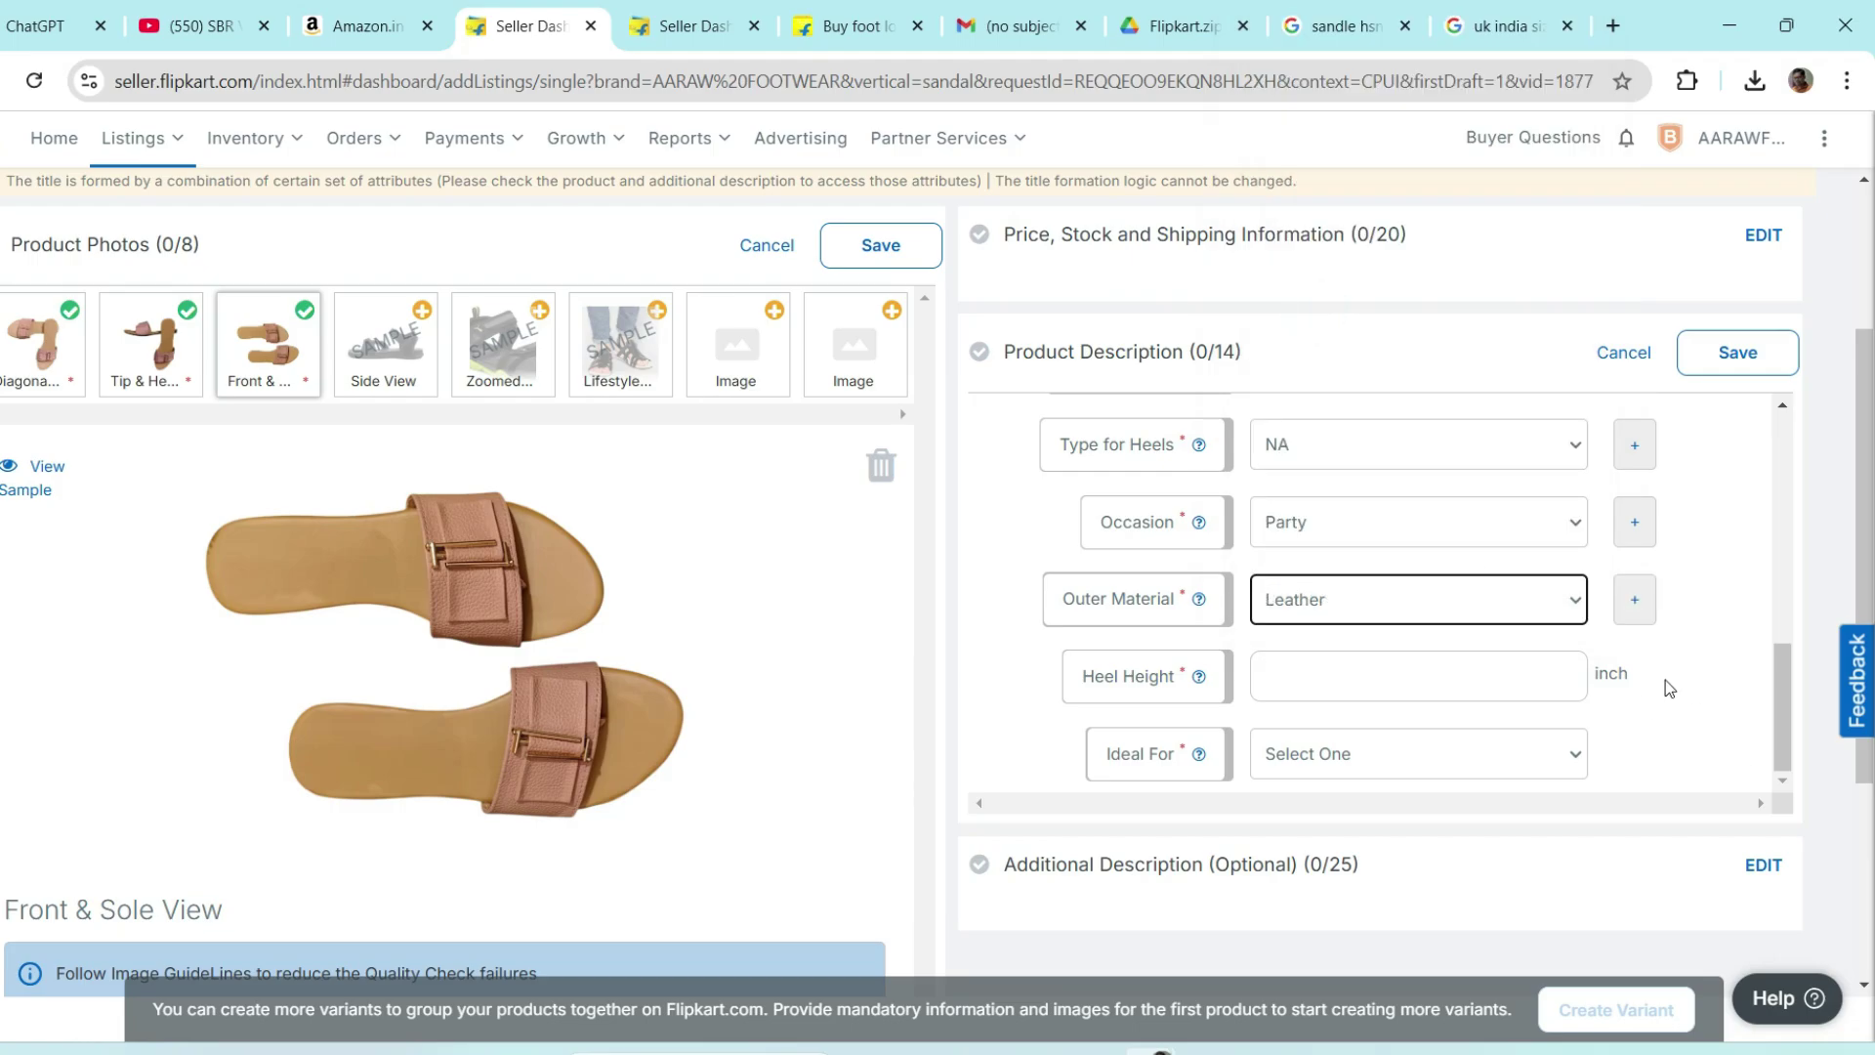
pyautogui.scroll(-1, 1650, 675)
pyautogui.click(1365, 545)
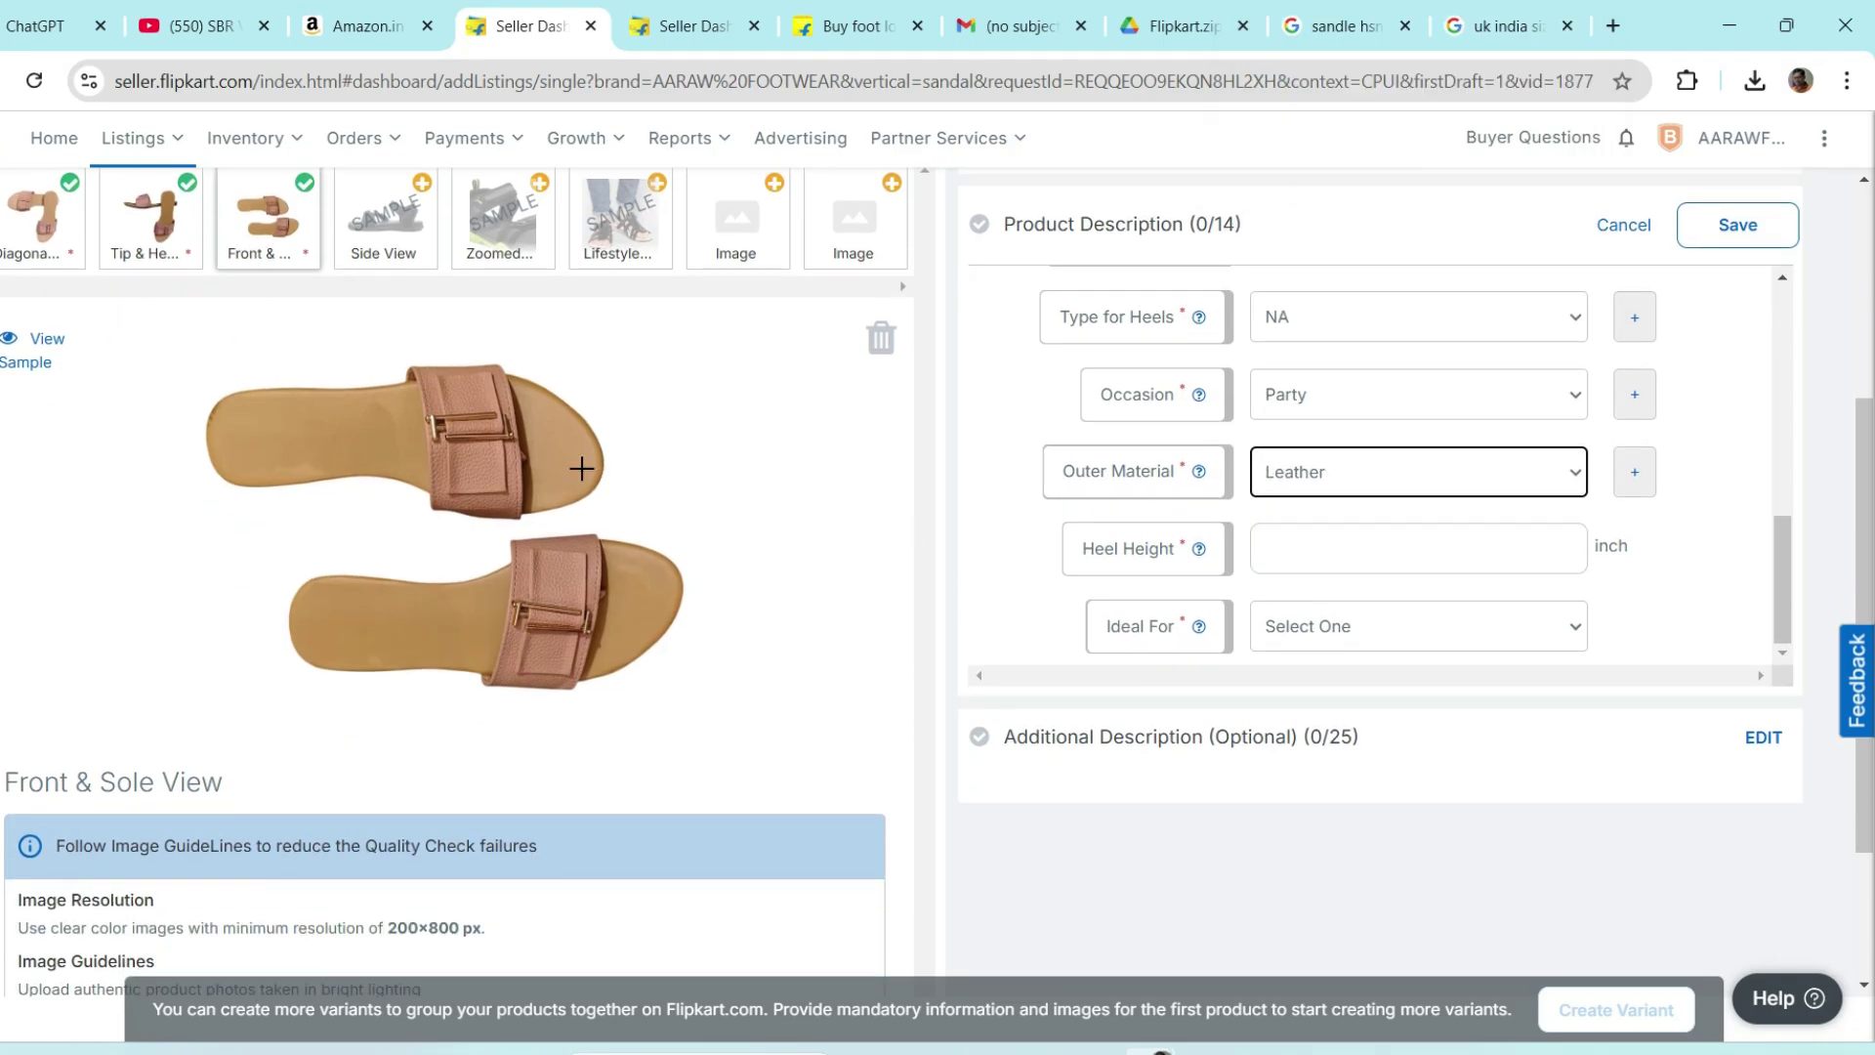
pyautogui.click(1368, 544)
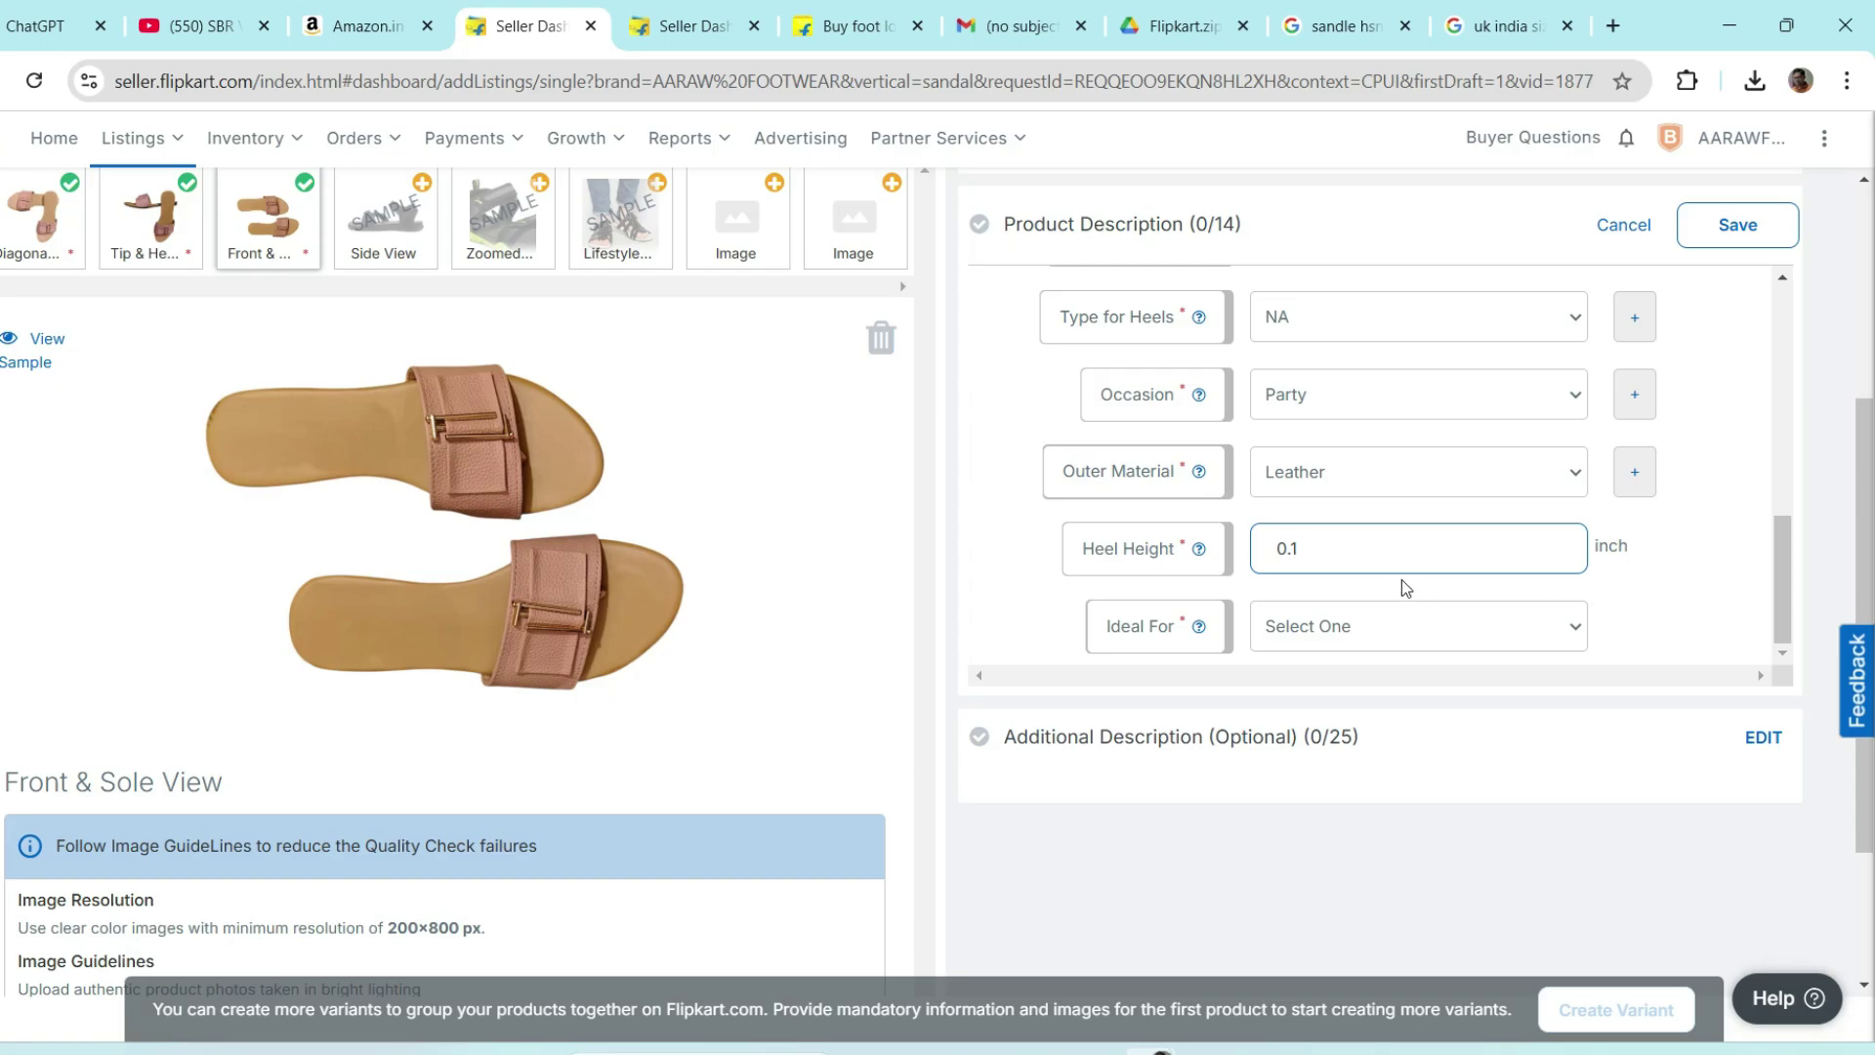
# - Set the Ideal For attribute of the sandal to Women
pyautogui.scroll(-1, 1399, 586)
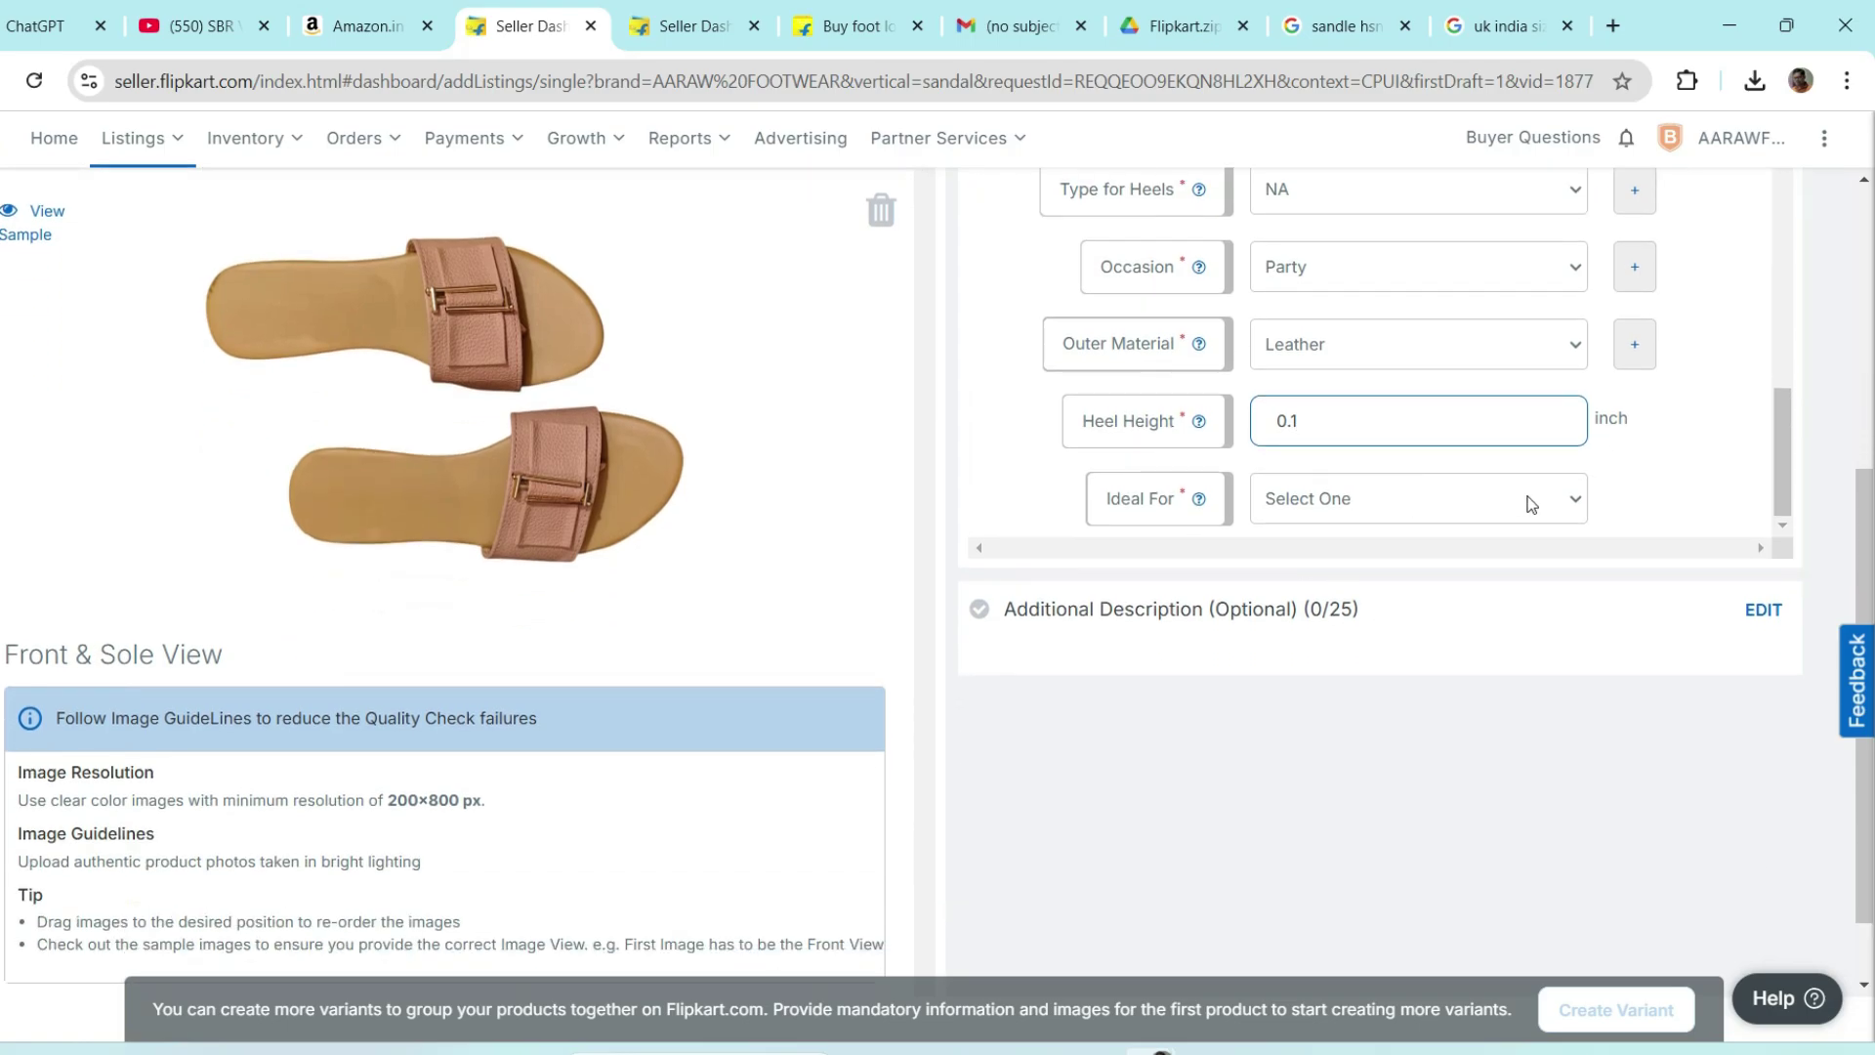
pyautogui.click(1530, 503)
pyautogui.click(1312, 602)
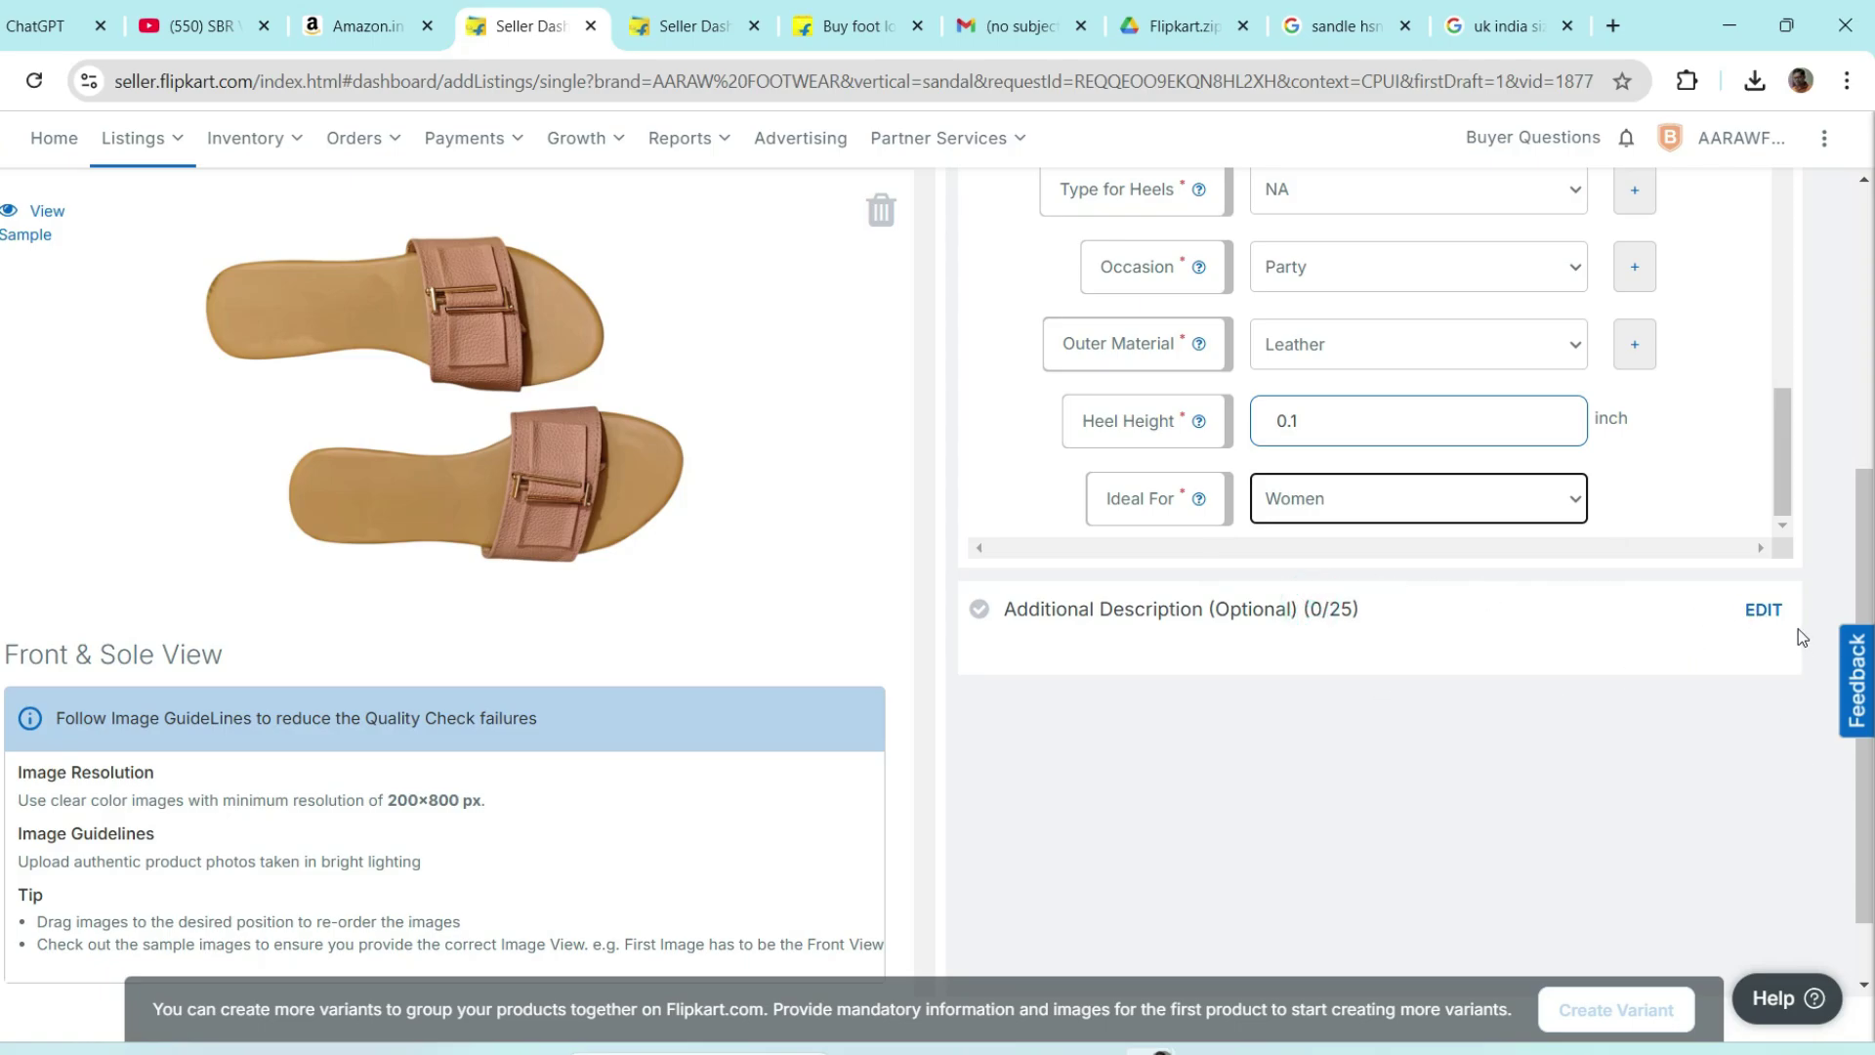
# - Open the optional additional description for editing and check the choices offered for Tanning Process and Leather Type
pyautogui.click(1763, 609)
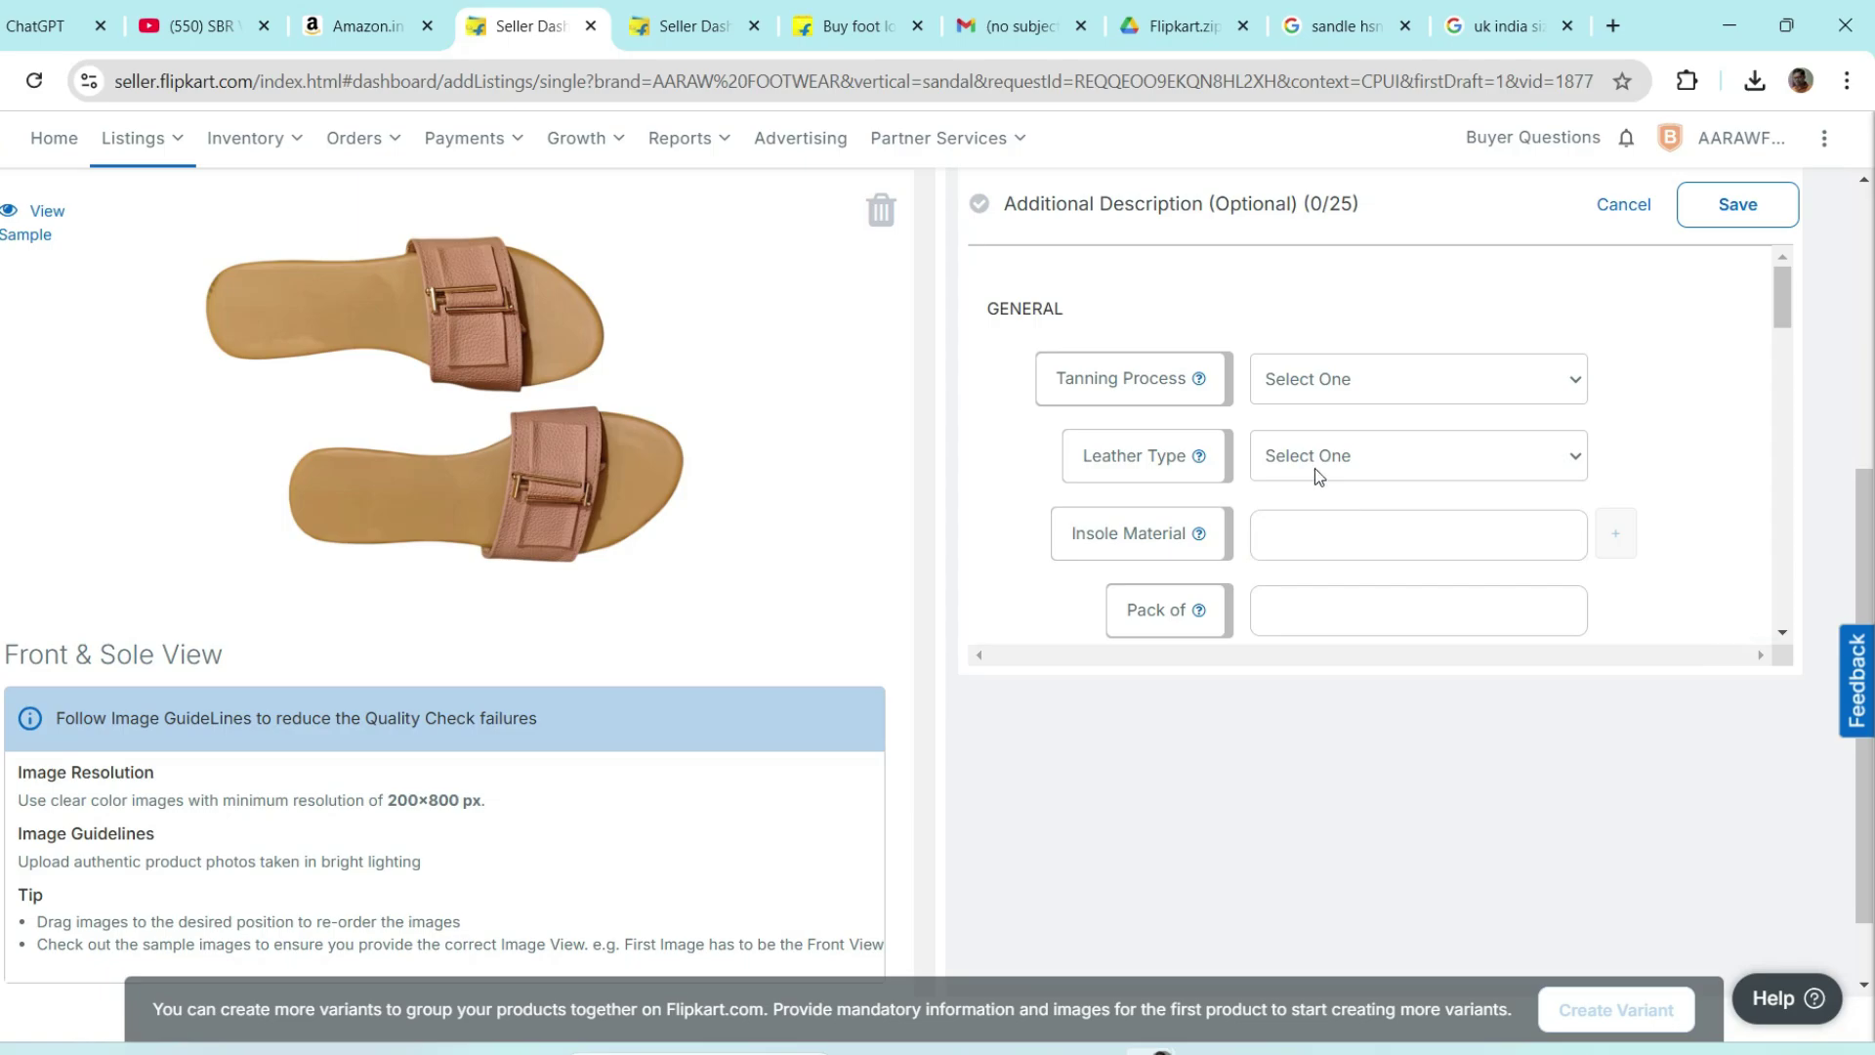
pyautogui.scroll(1, 1269, 457)
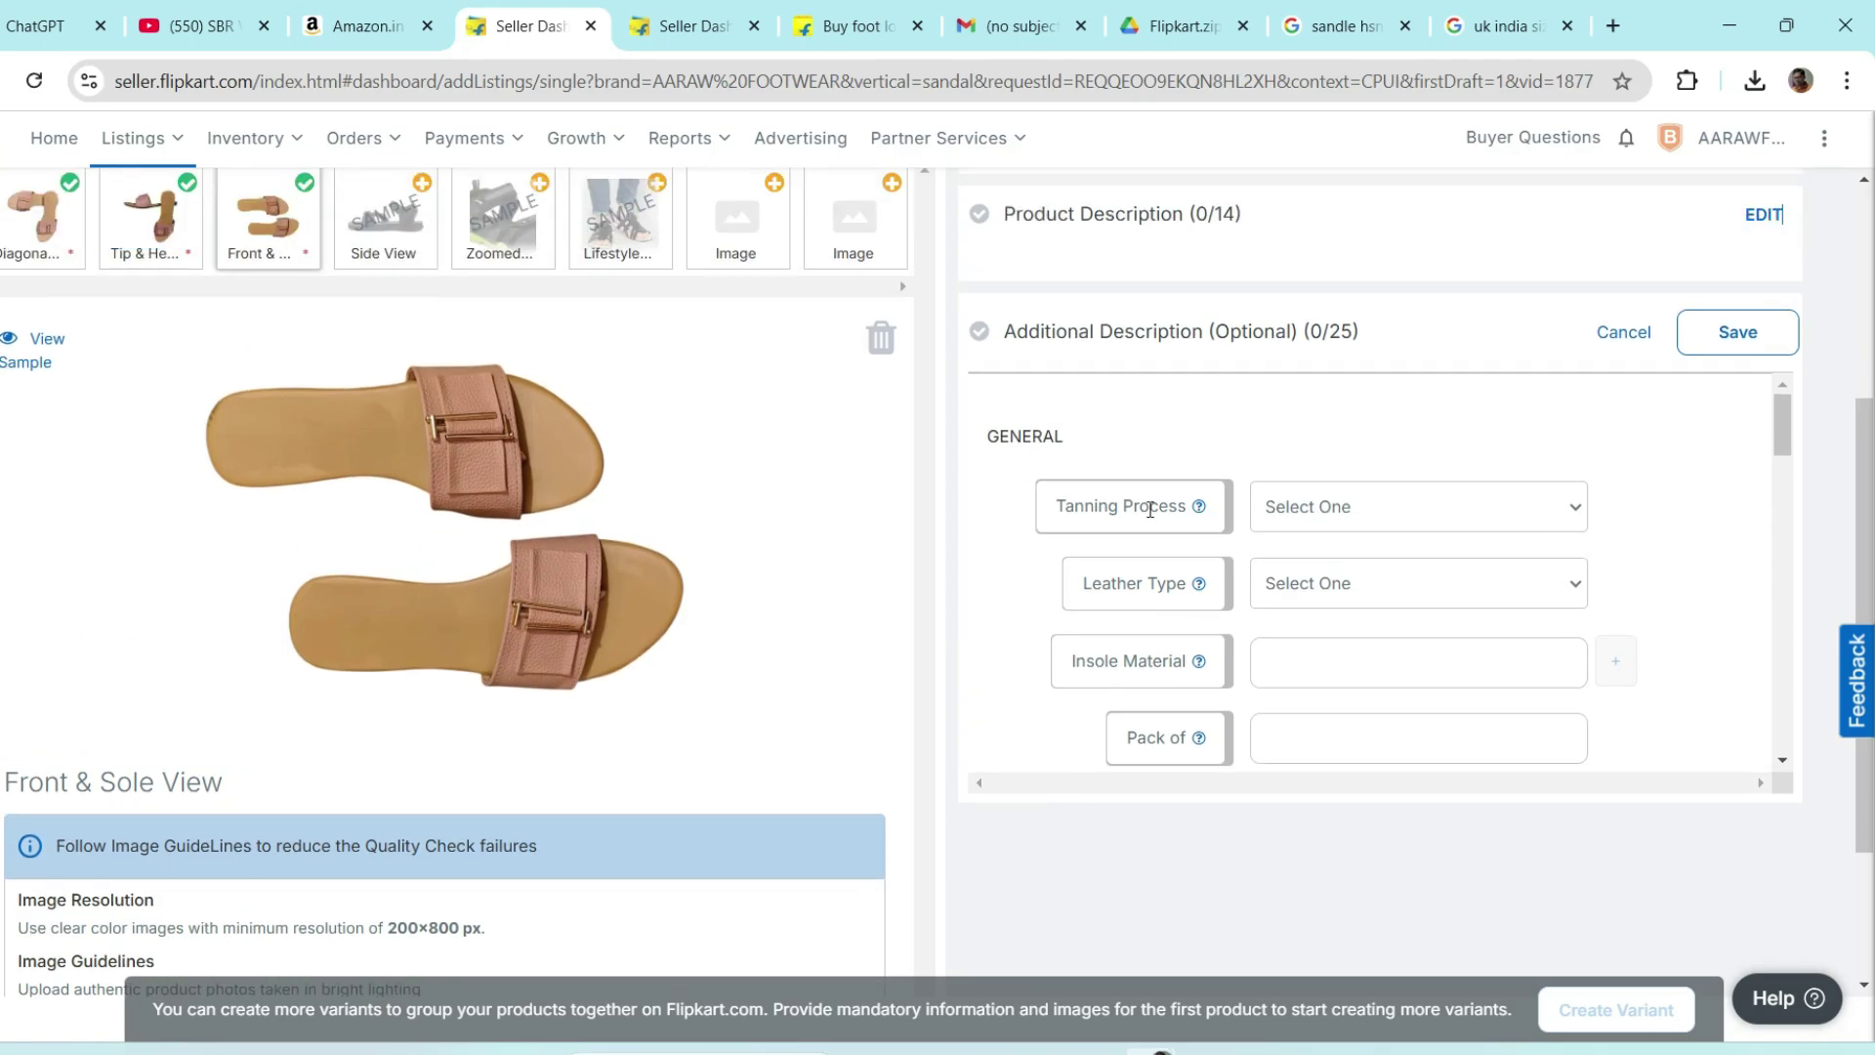
pyautogui.click(1540, 512)
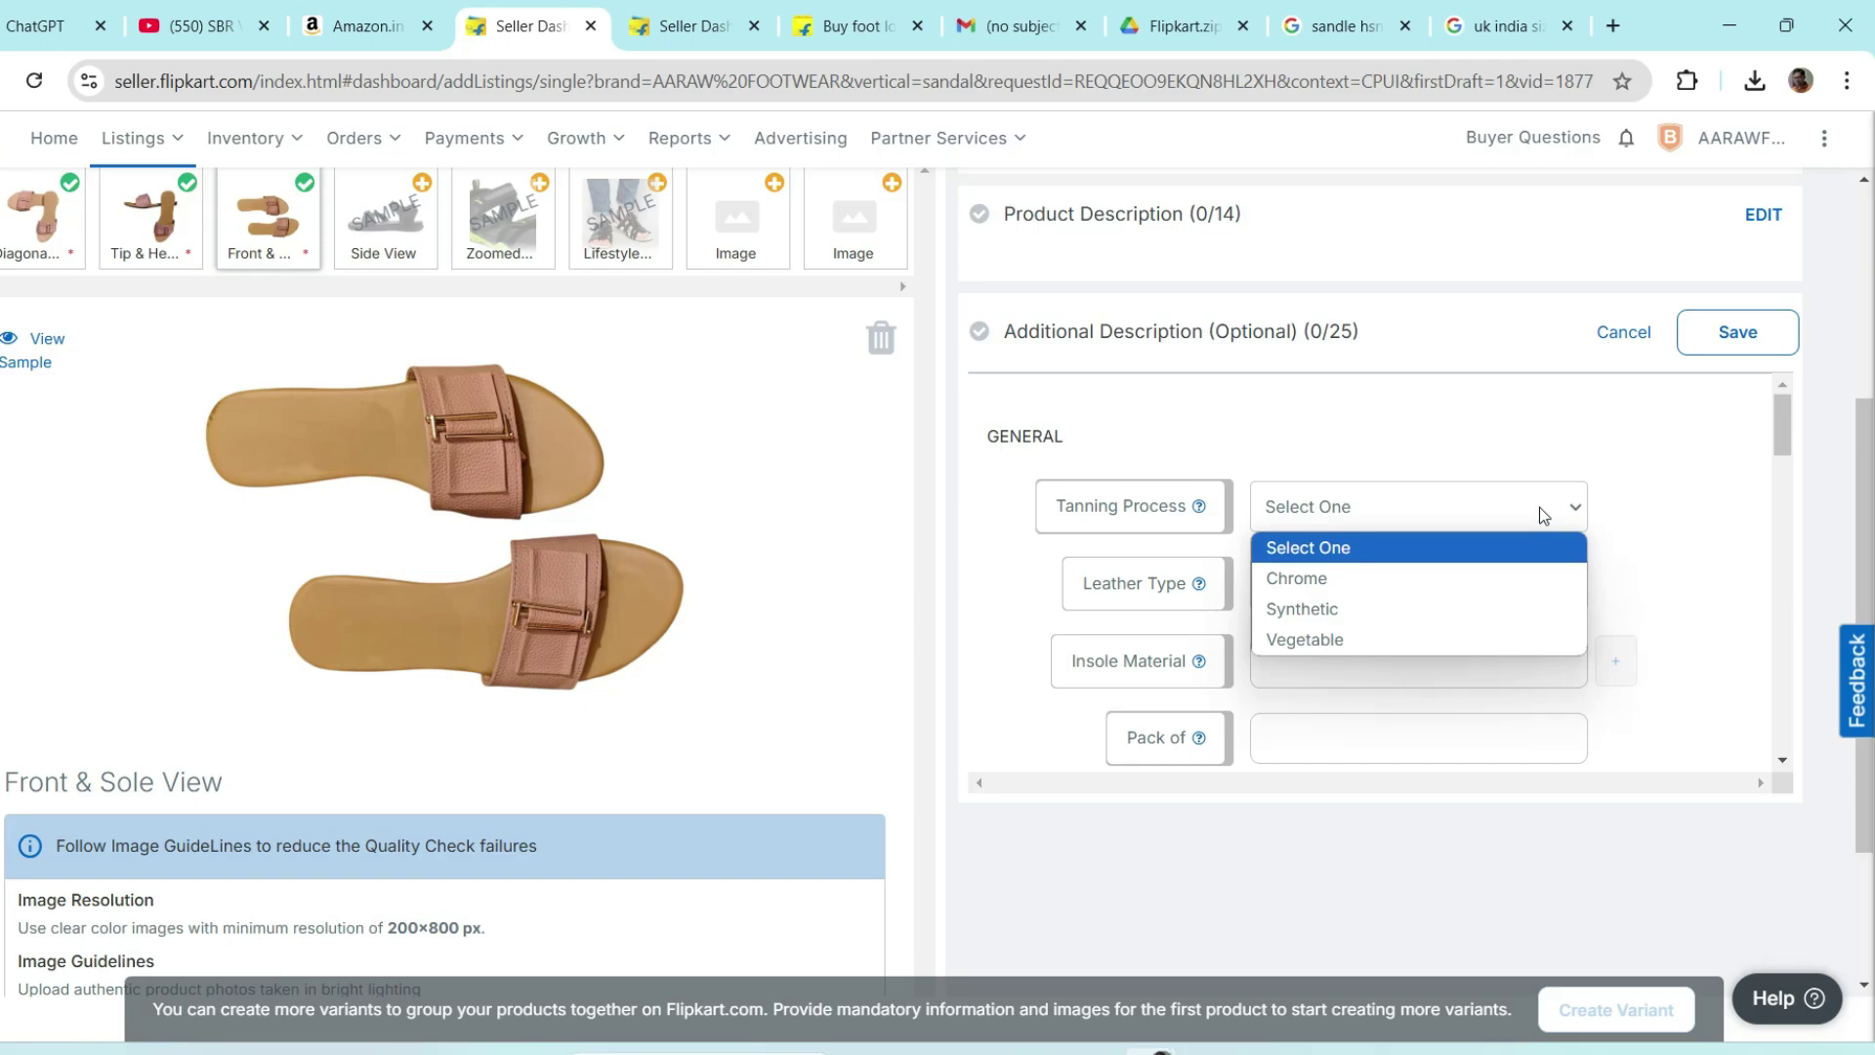
pyautogui.click(1672, 457)
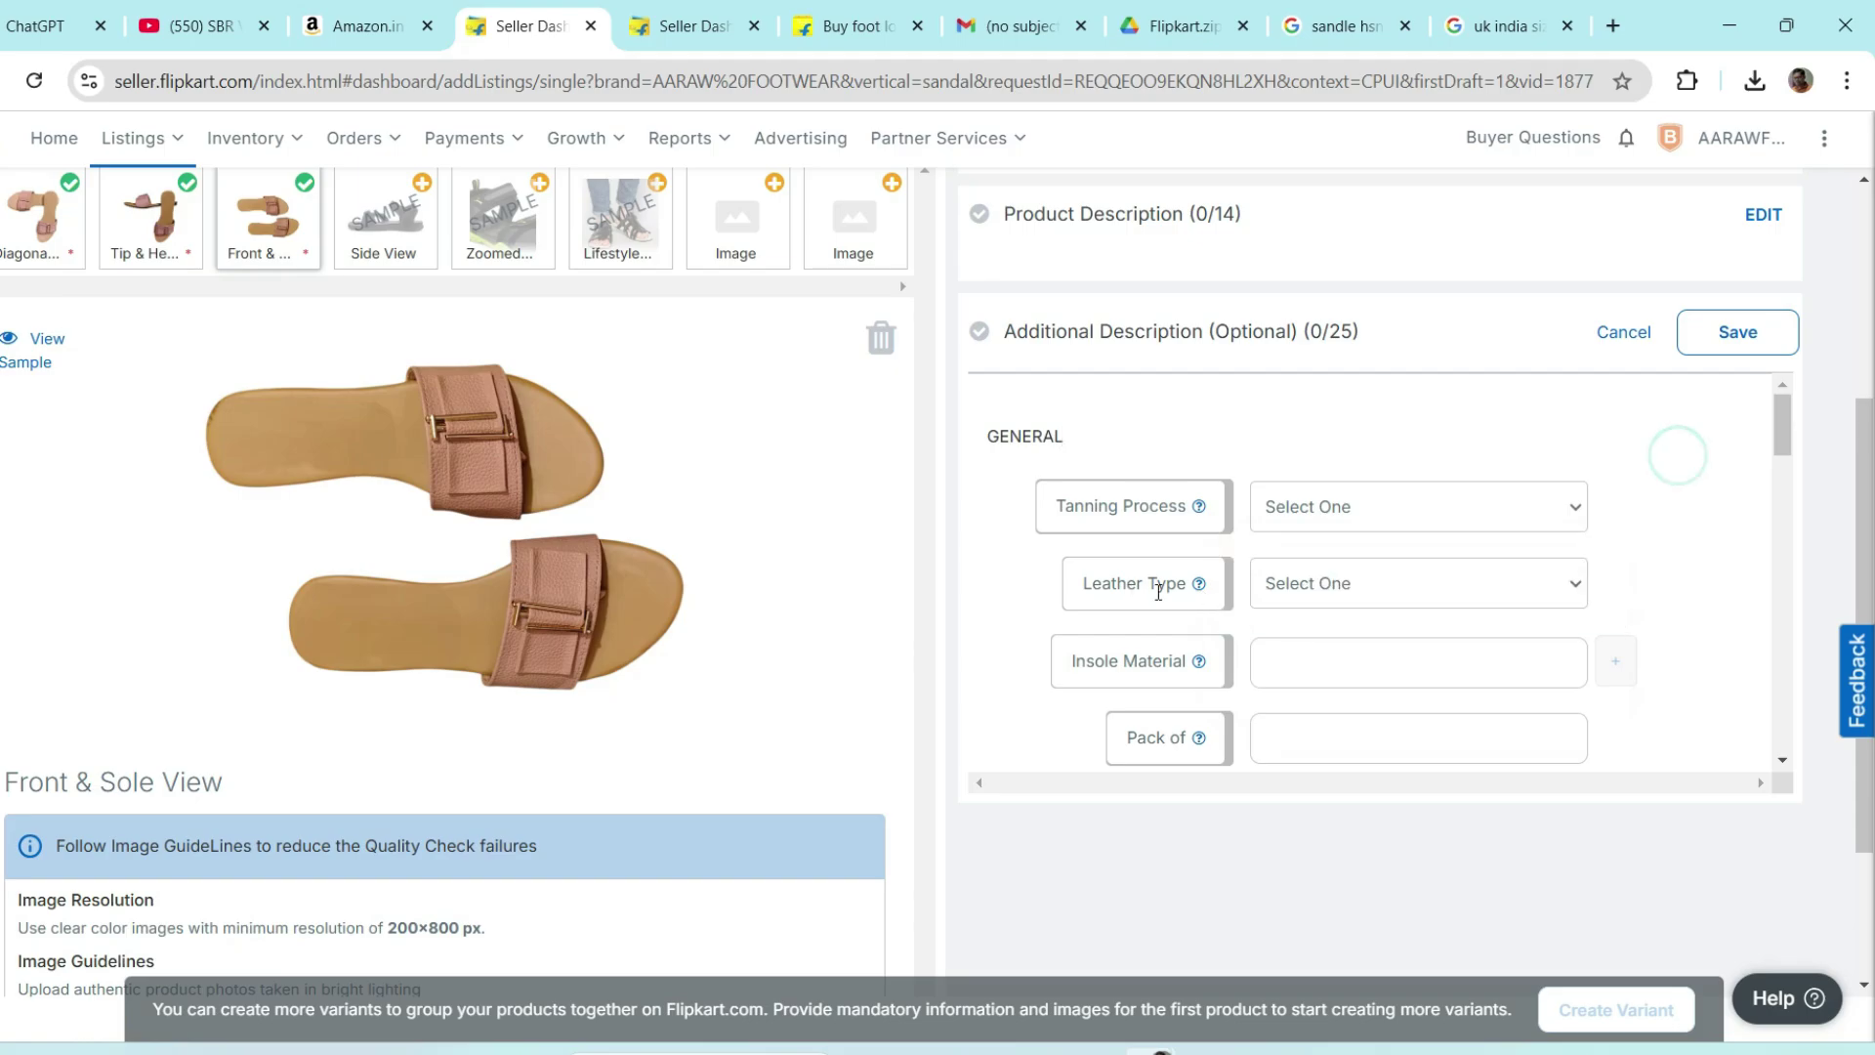
pyautogui.click(1574, 592)
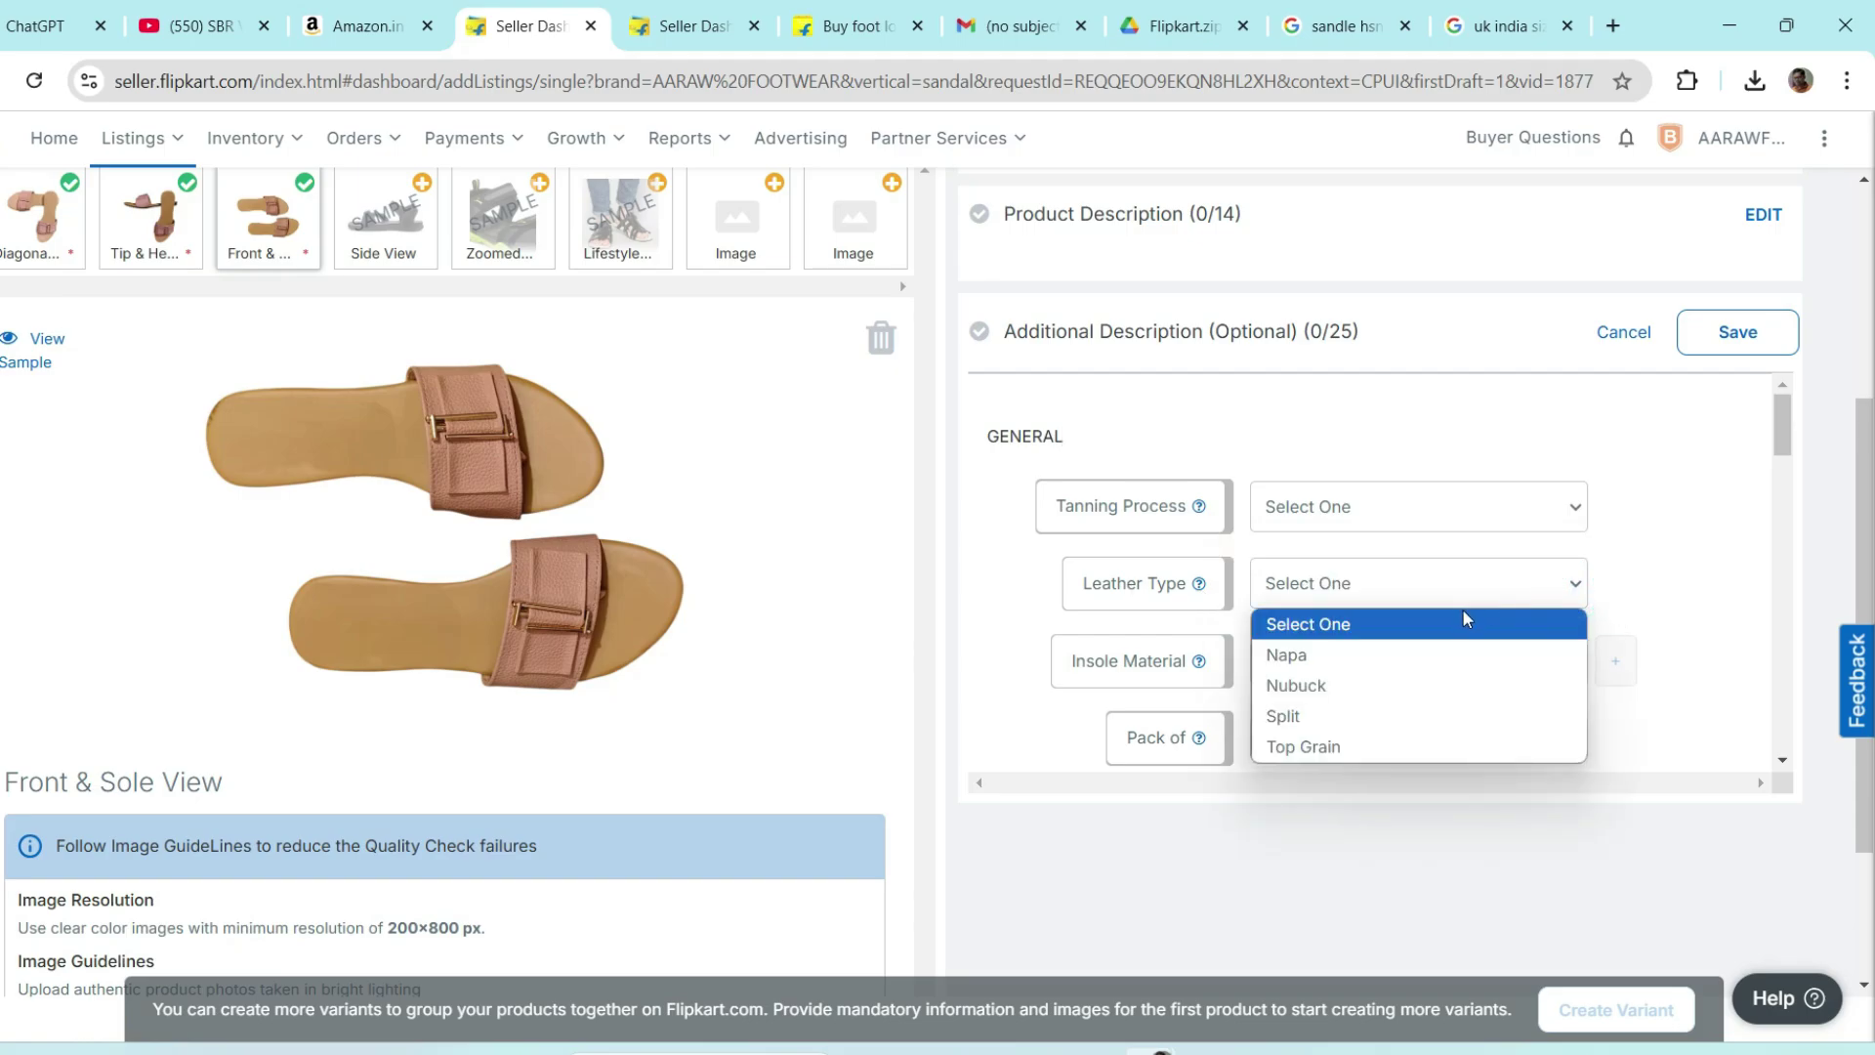
pyautogui.click(1662, 477)
# - Set the Pack of value to 1 in the additional description, leaving Insole Material empty
pyautogui.scroll(-1, 1682, 581)
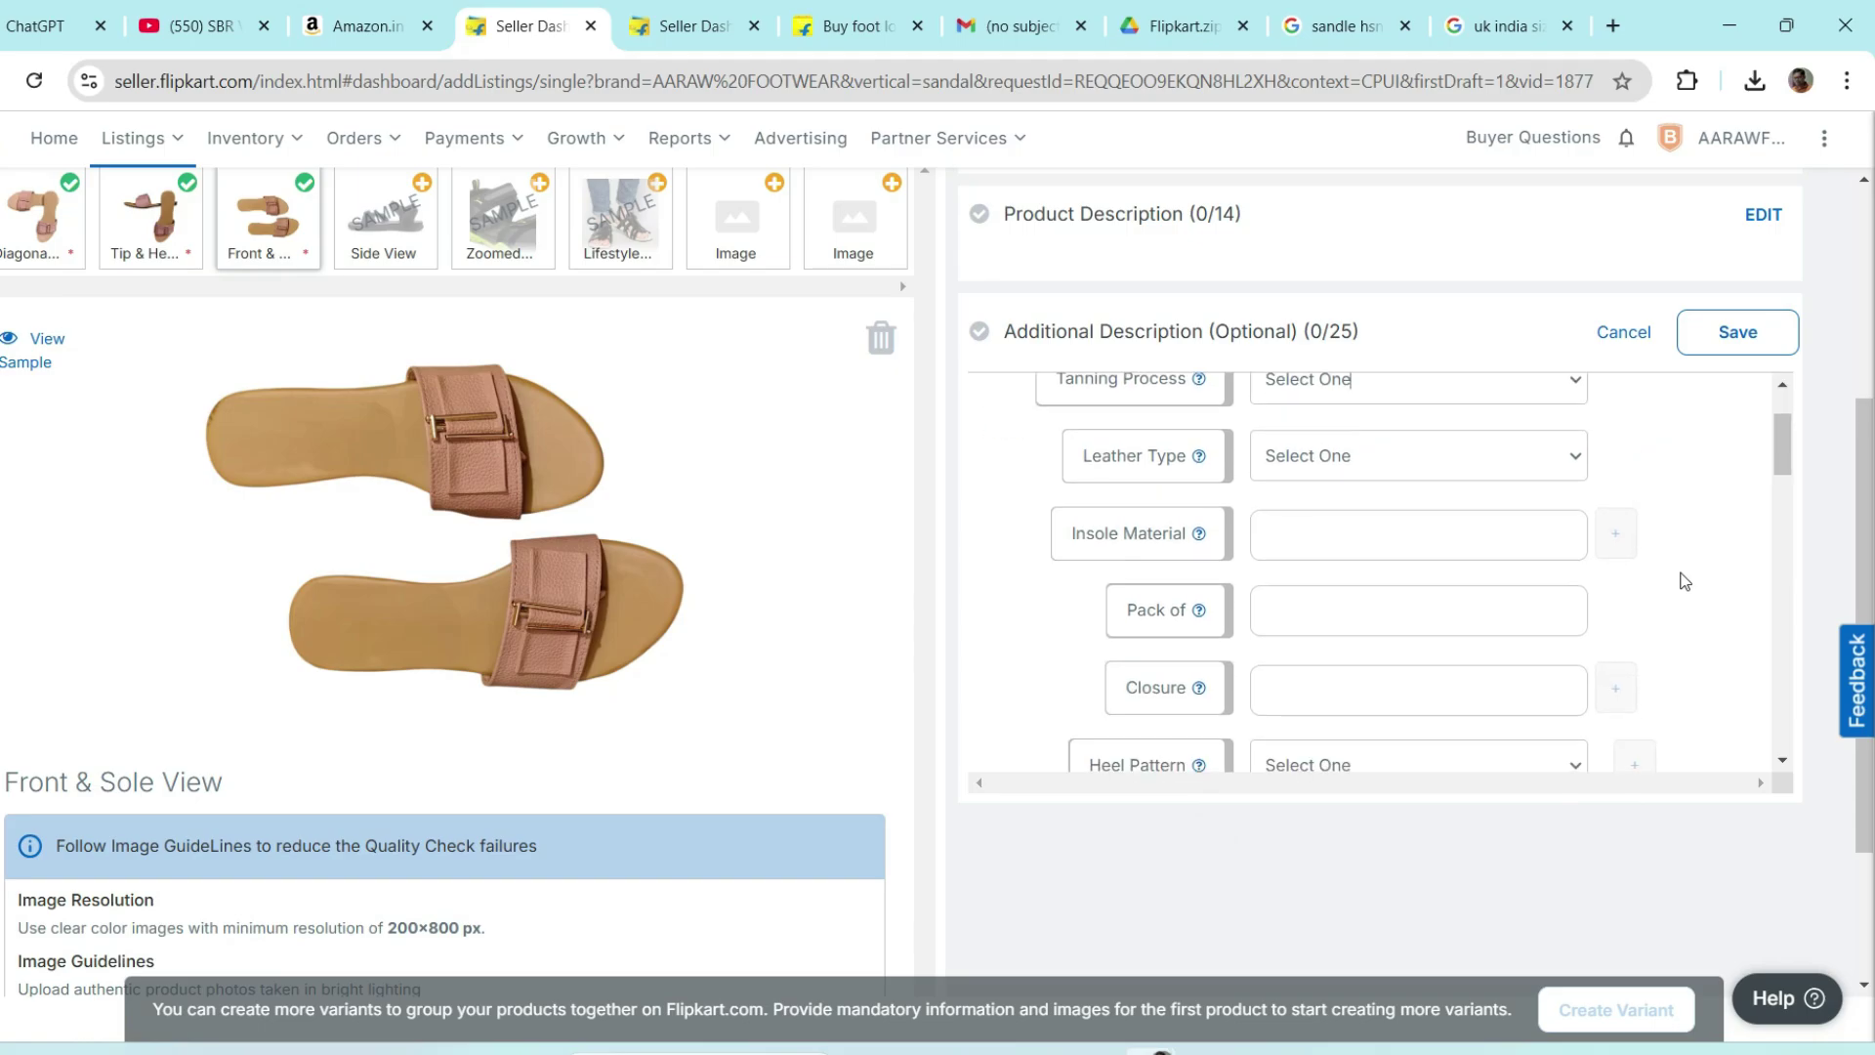
pyautogui.click(1331, 540)
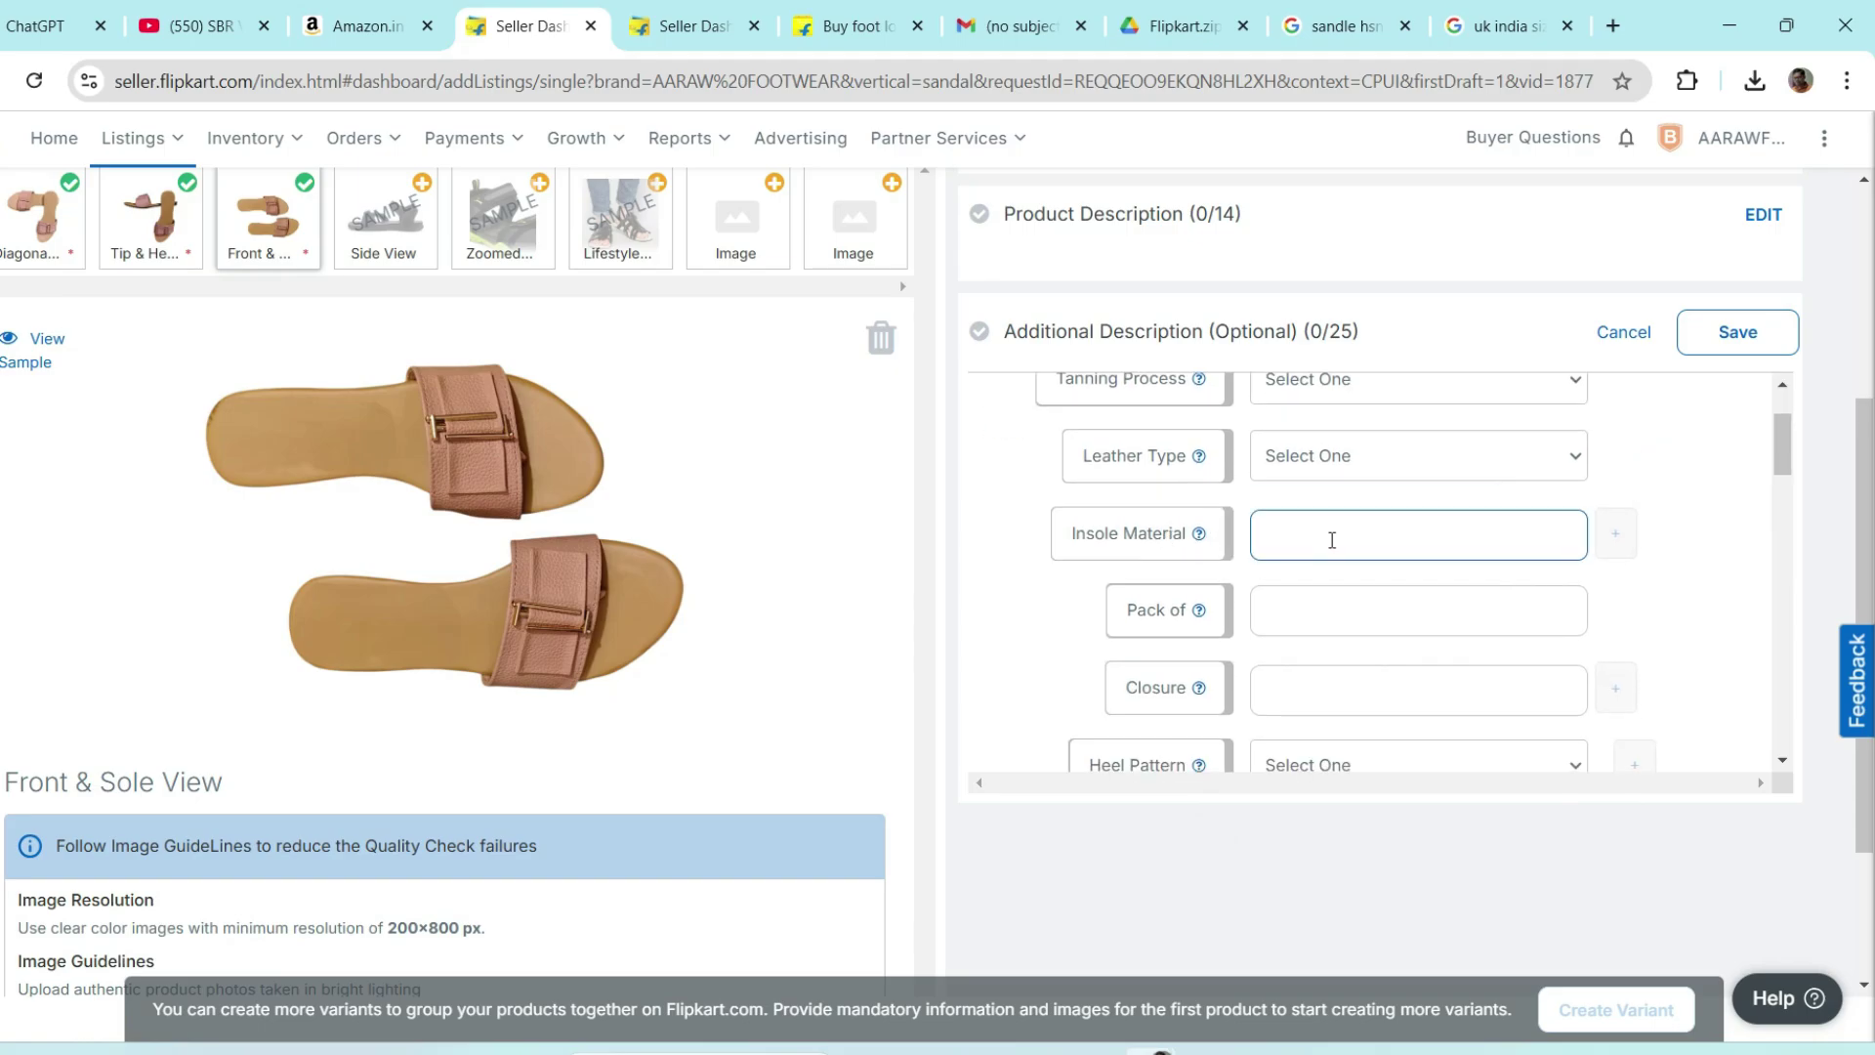
pyautogui.click(1304, 607)
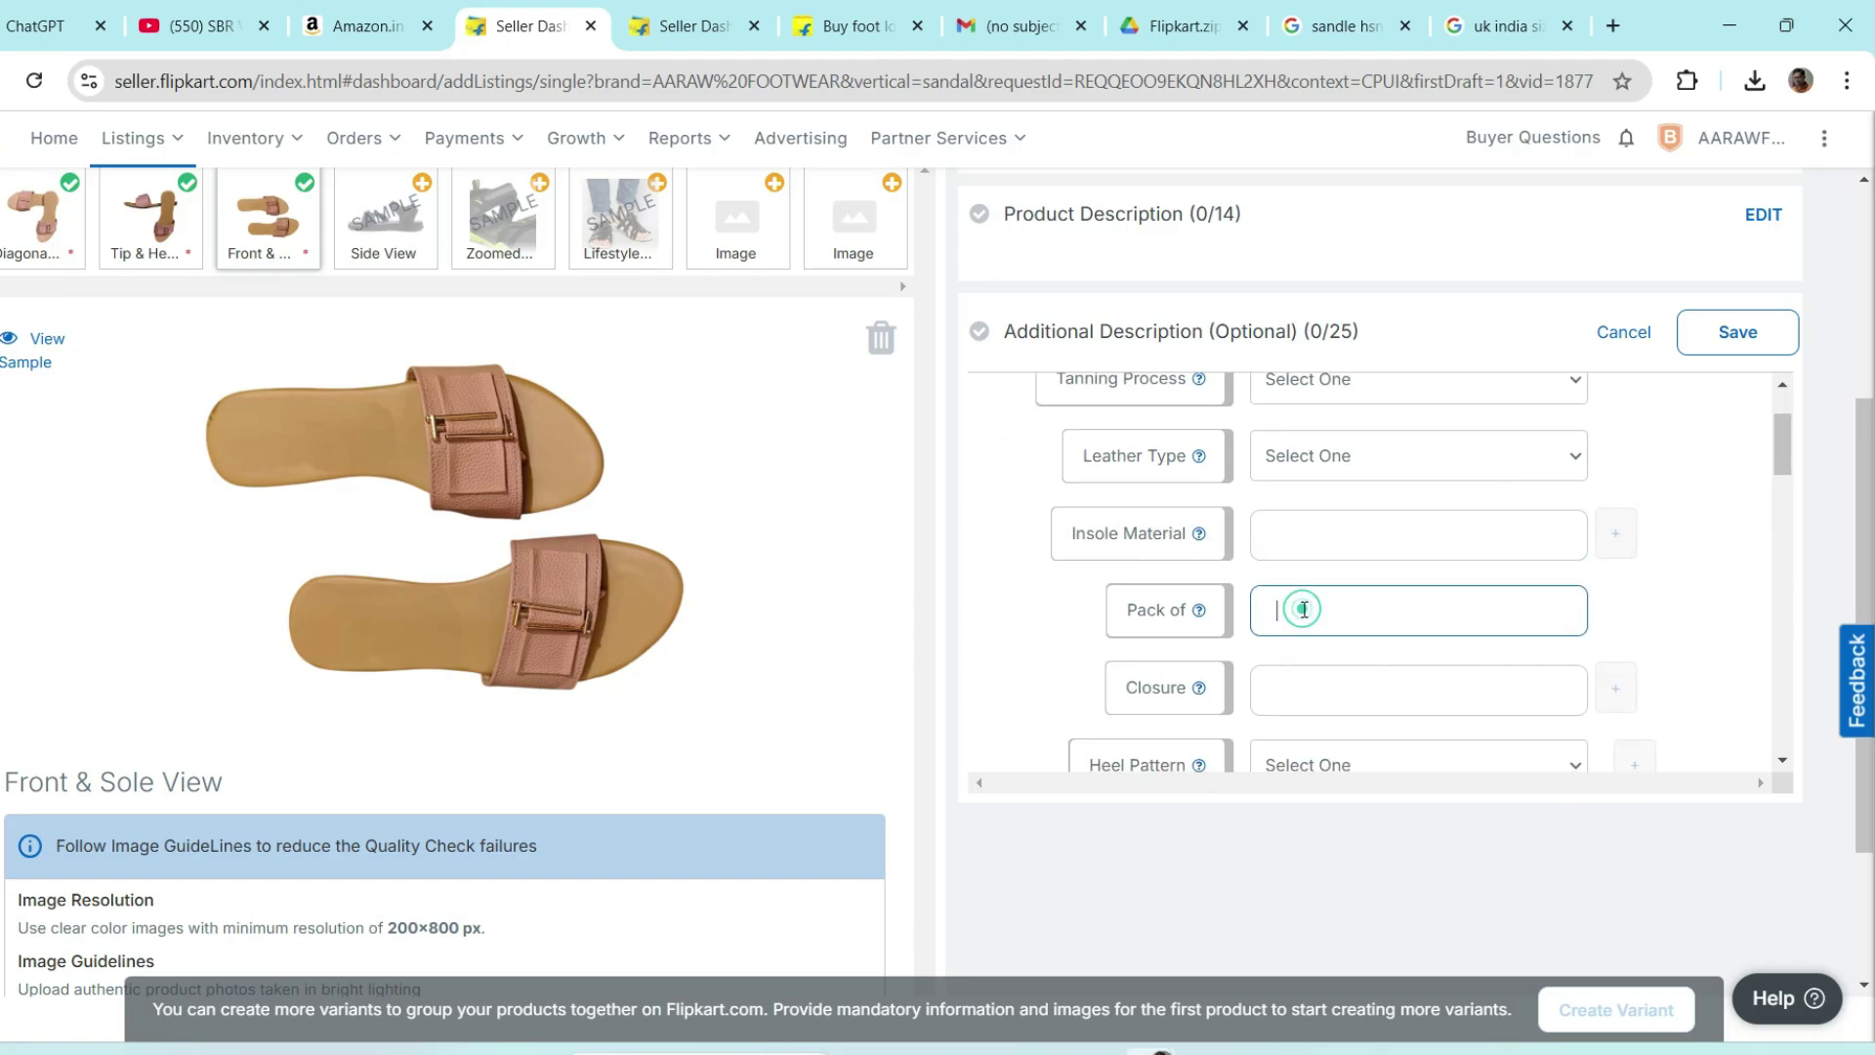
pyautogui.write('1')
# - Look through the remaining optional attributes from Closure and Heel Pattern down to Description and Search Keywords
pyautogui.scroll(-1, 1329, 613)
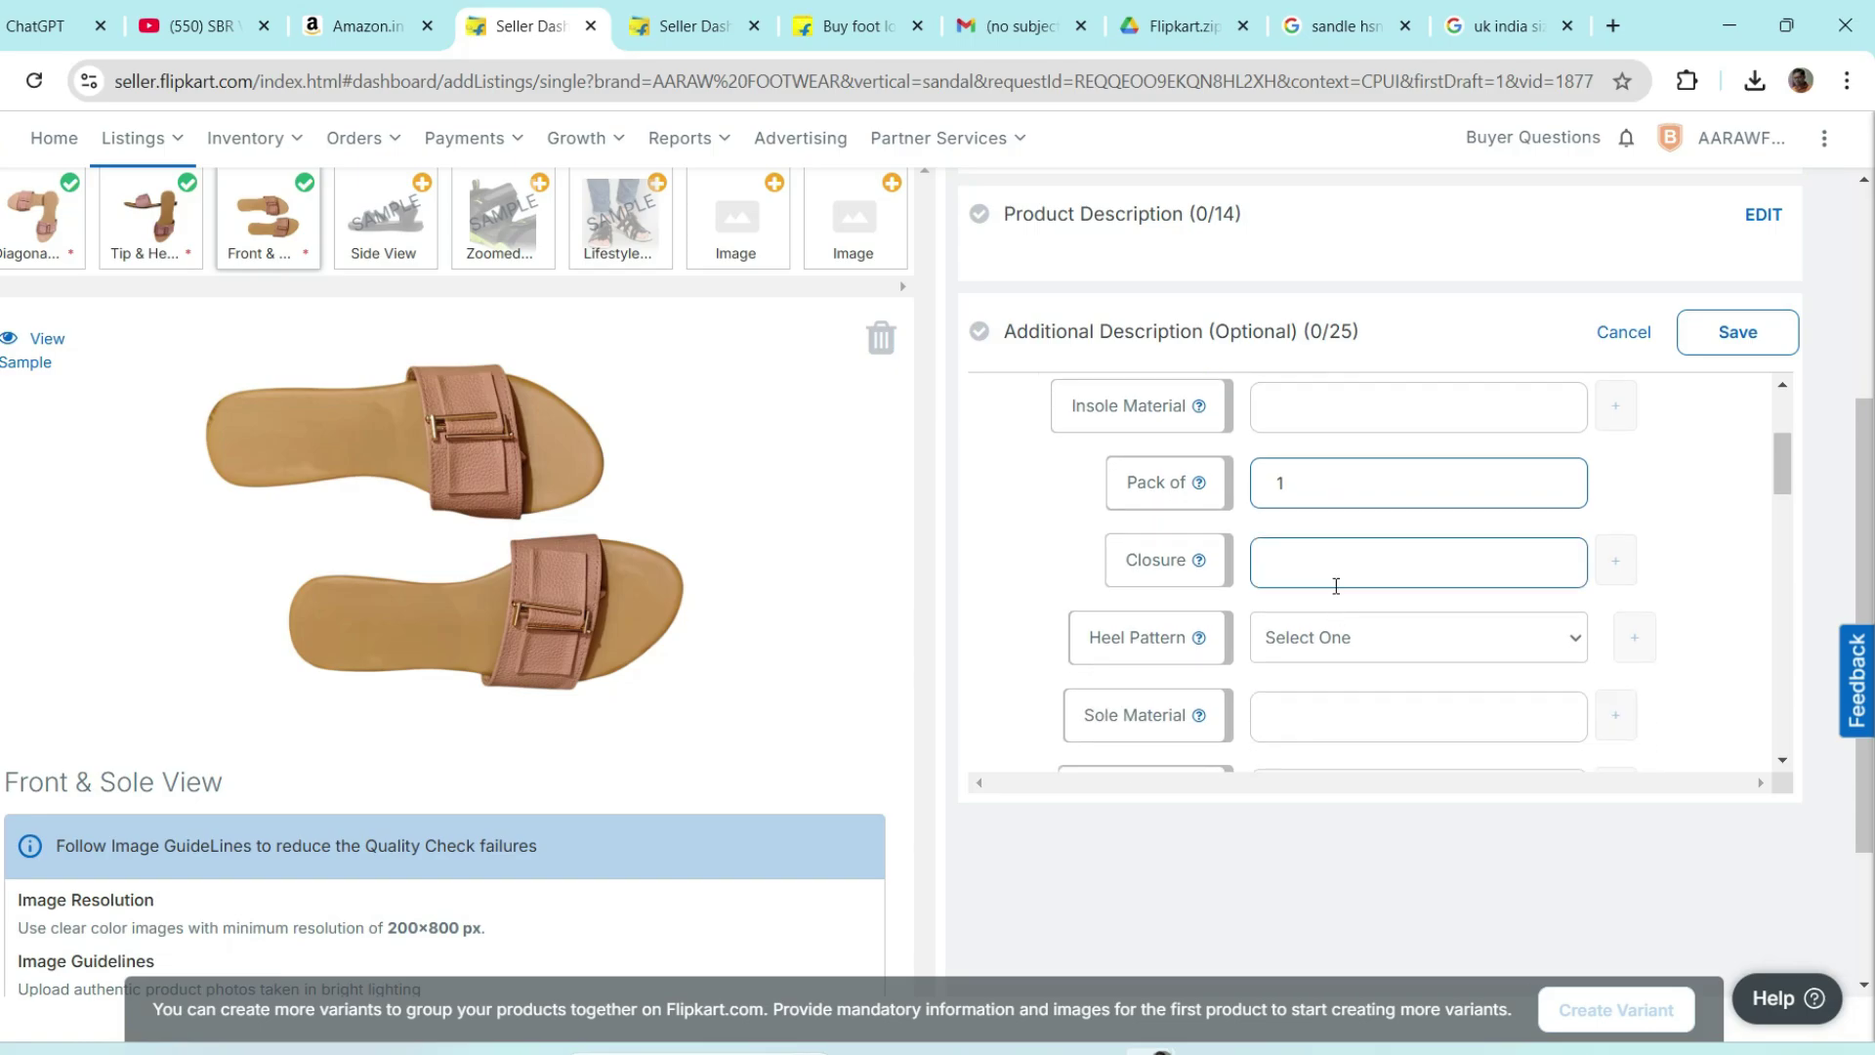
pyautogui.scroll(-1, 1231, 654)
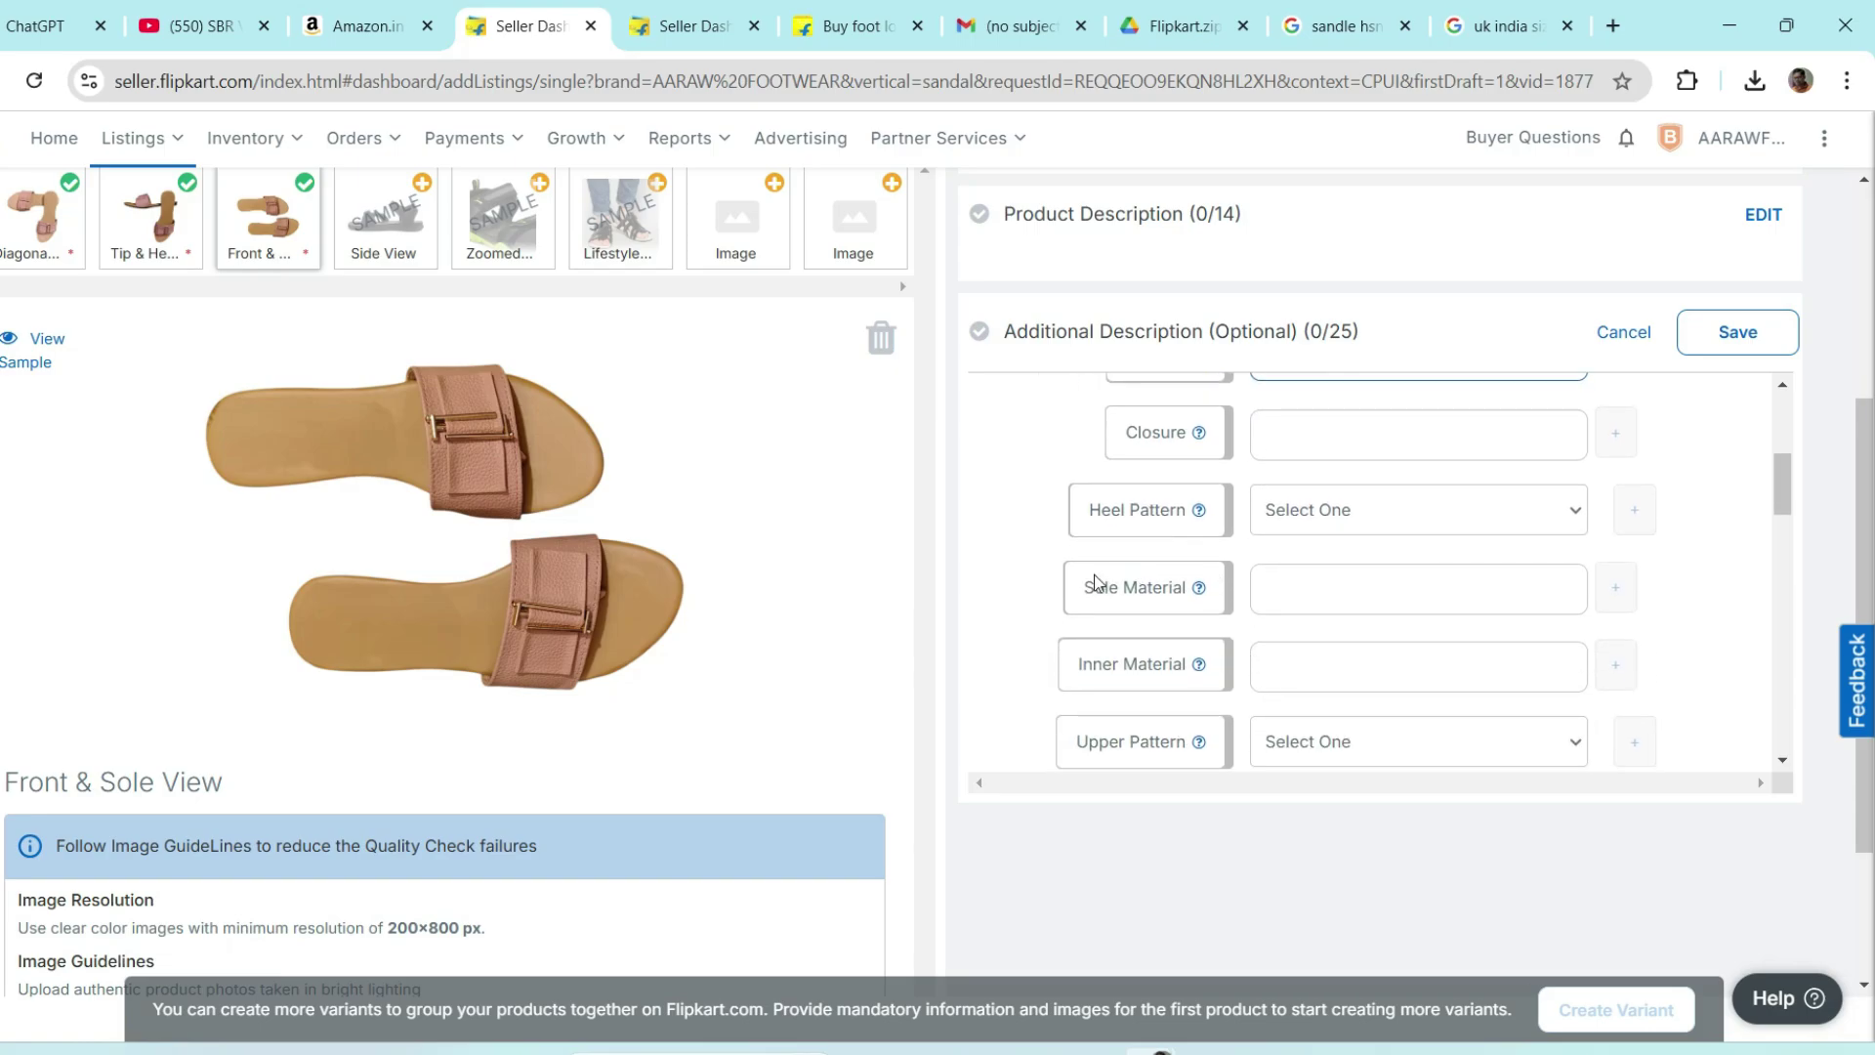
pyautogui.scroll(-1, 1172, 596)
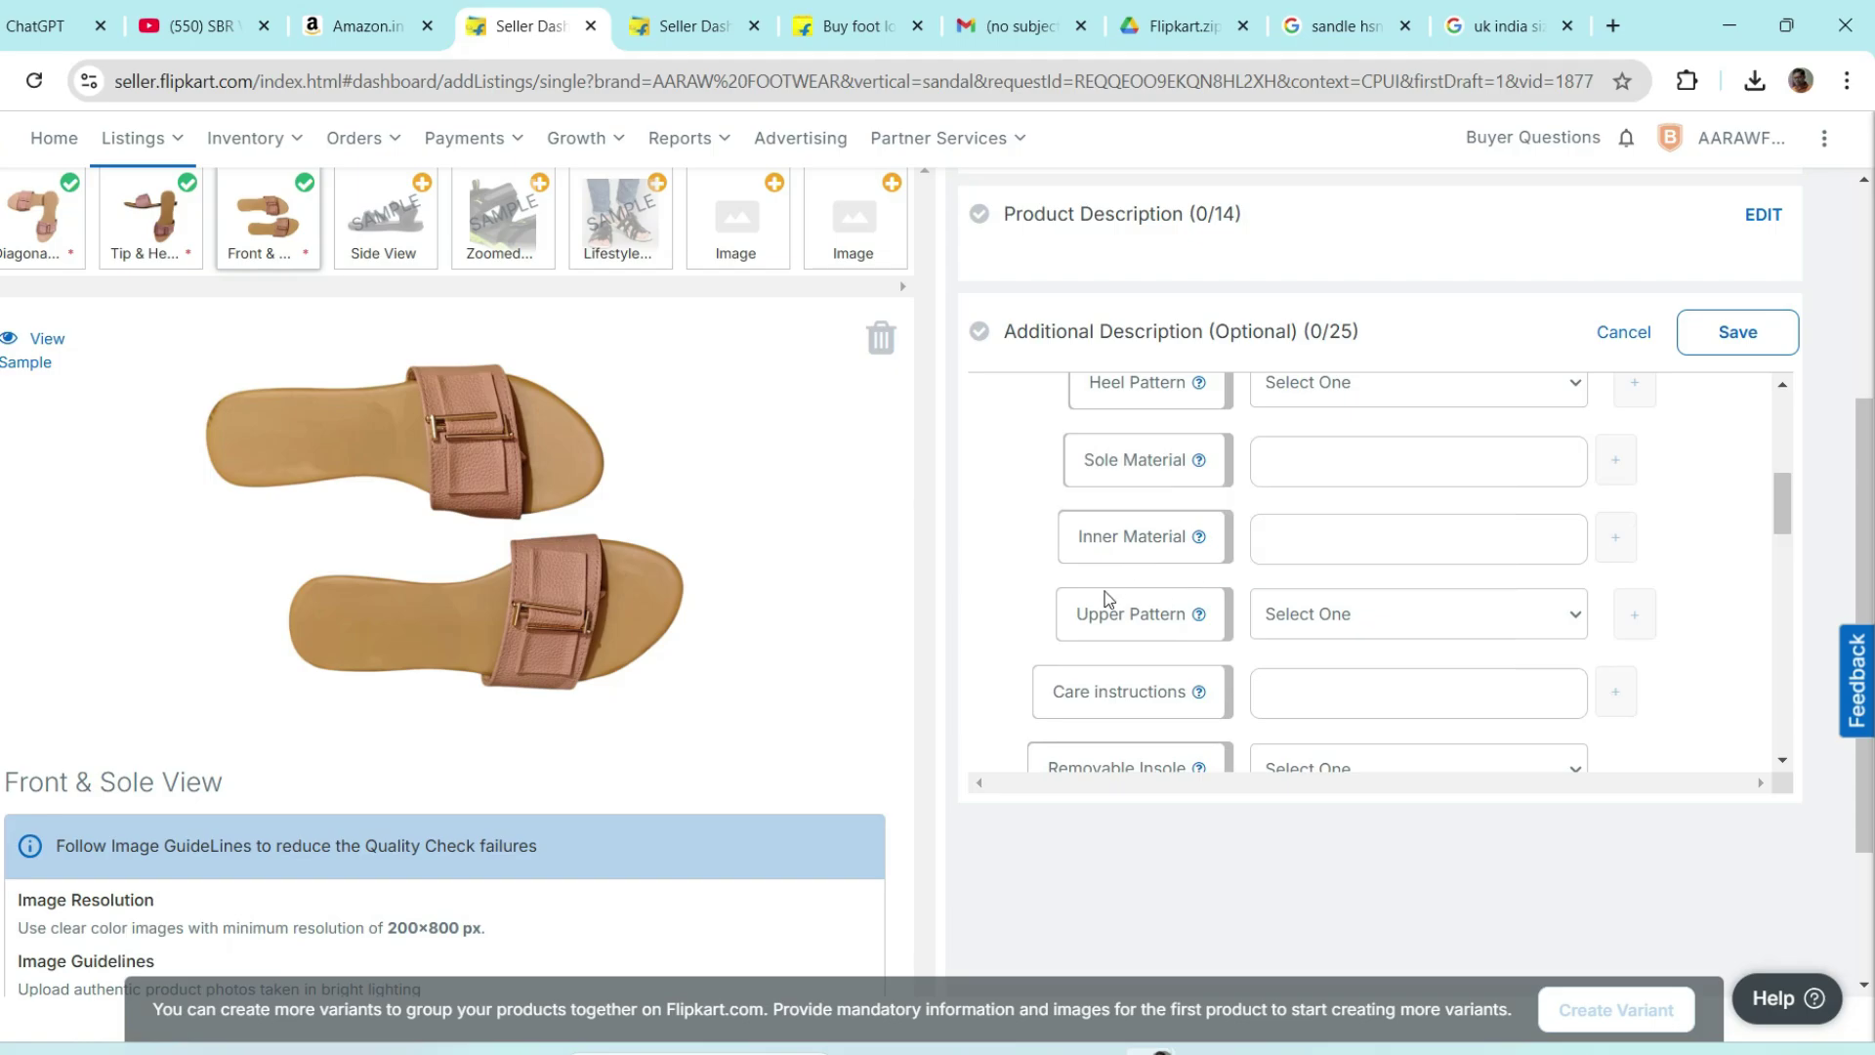
pyautogui.scroll(-1, 1514, 647)
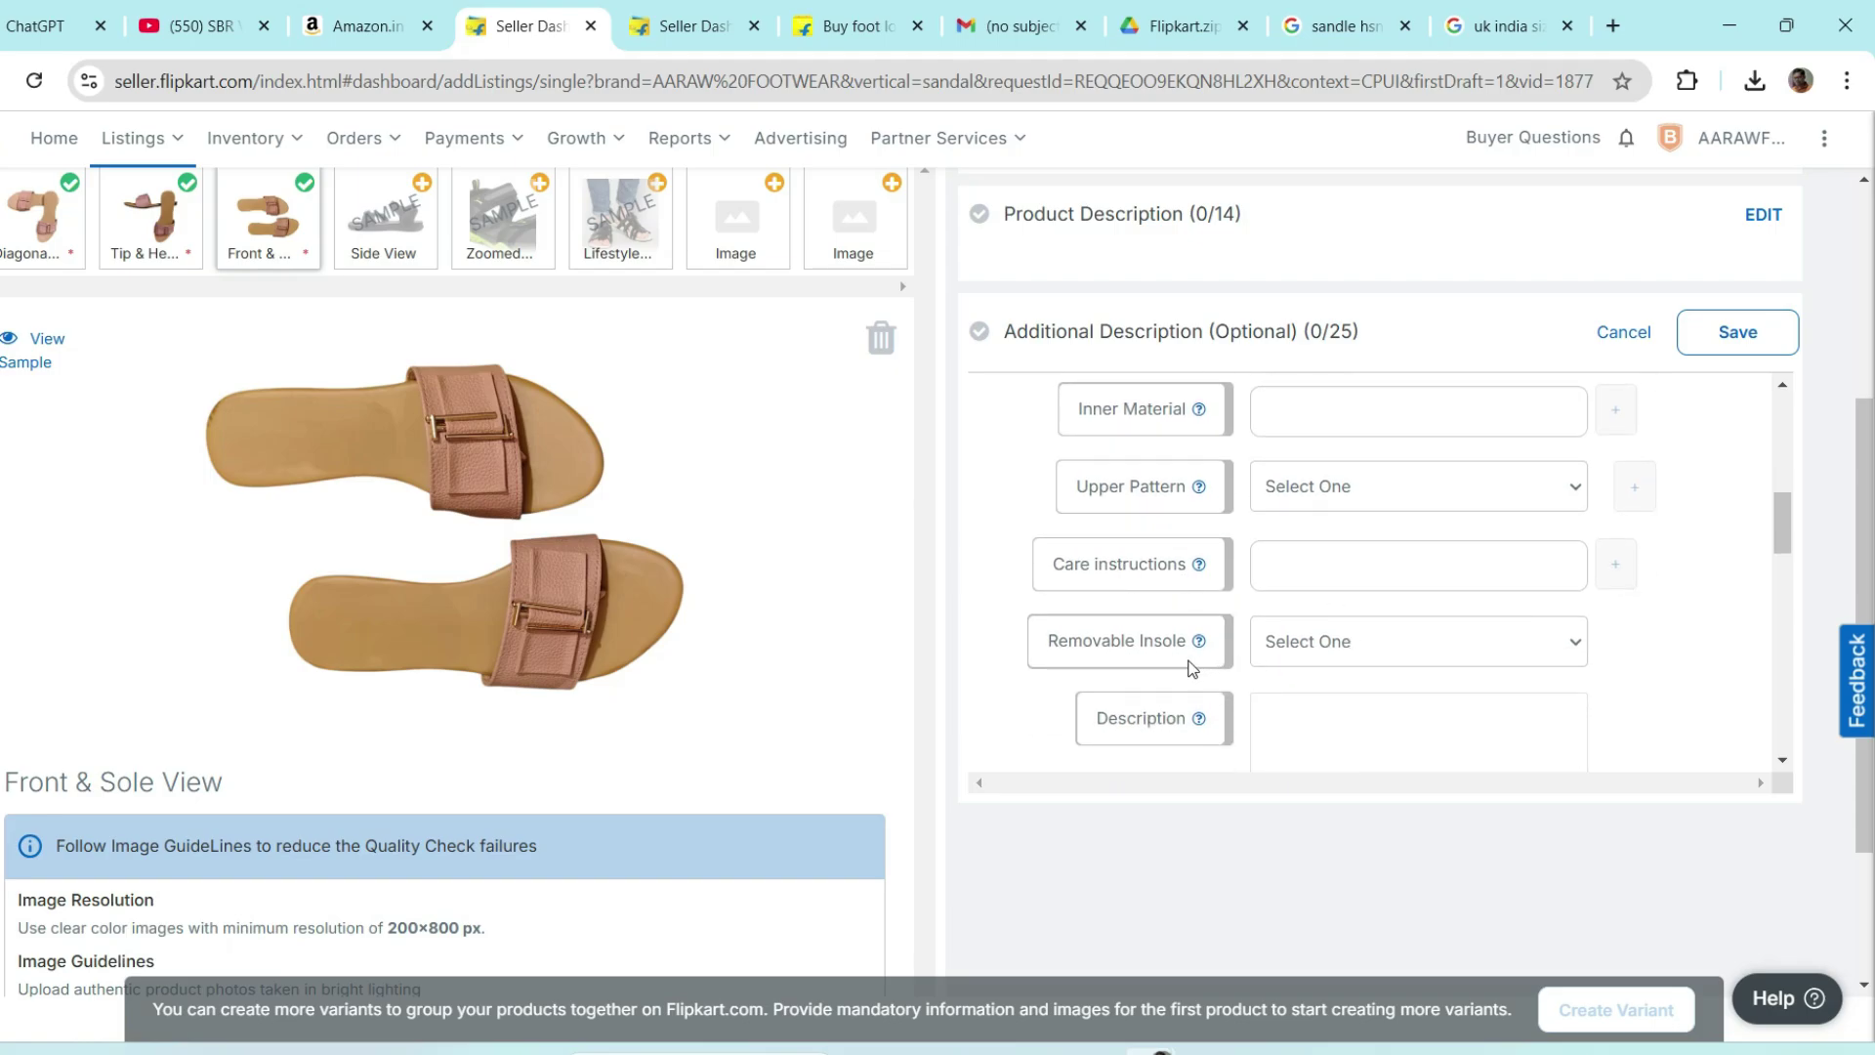
pyautogui.scroll(-1, 1341, 697)
pyautogui.scroll(-1, 1340, 697)
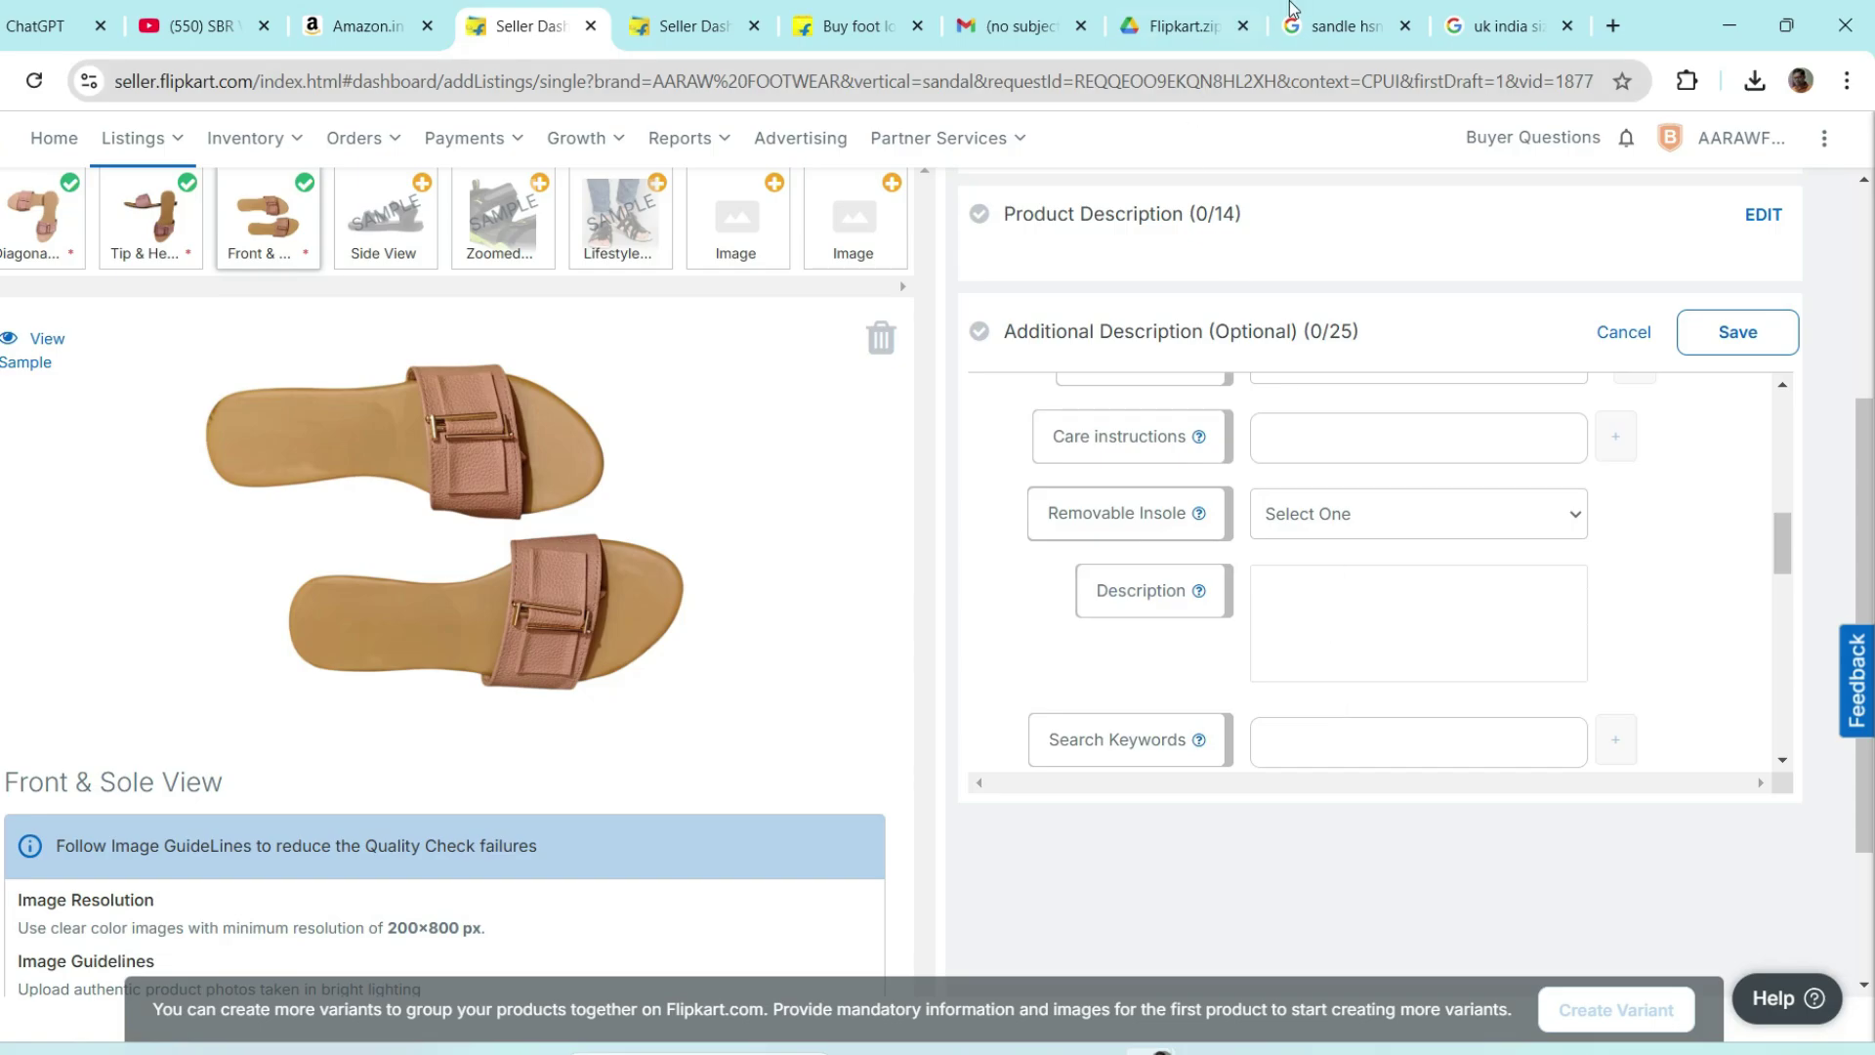
# - Switch to a new ChatGPT conversation in place of the UK/India shoe size search page
pyautogui.click(1340, 29)
pyautogui.click(1077, 85)
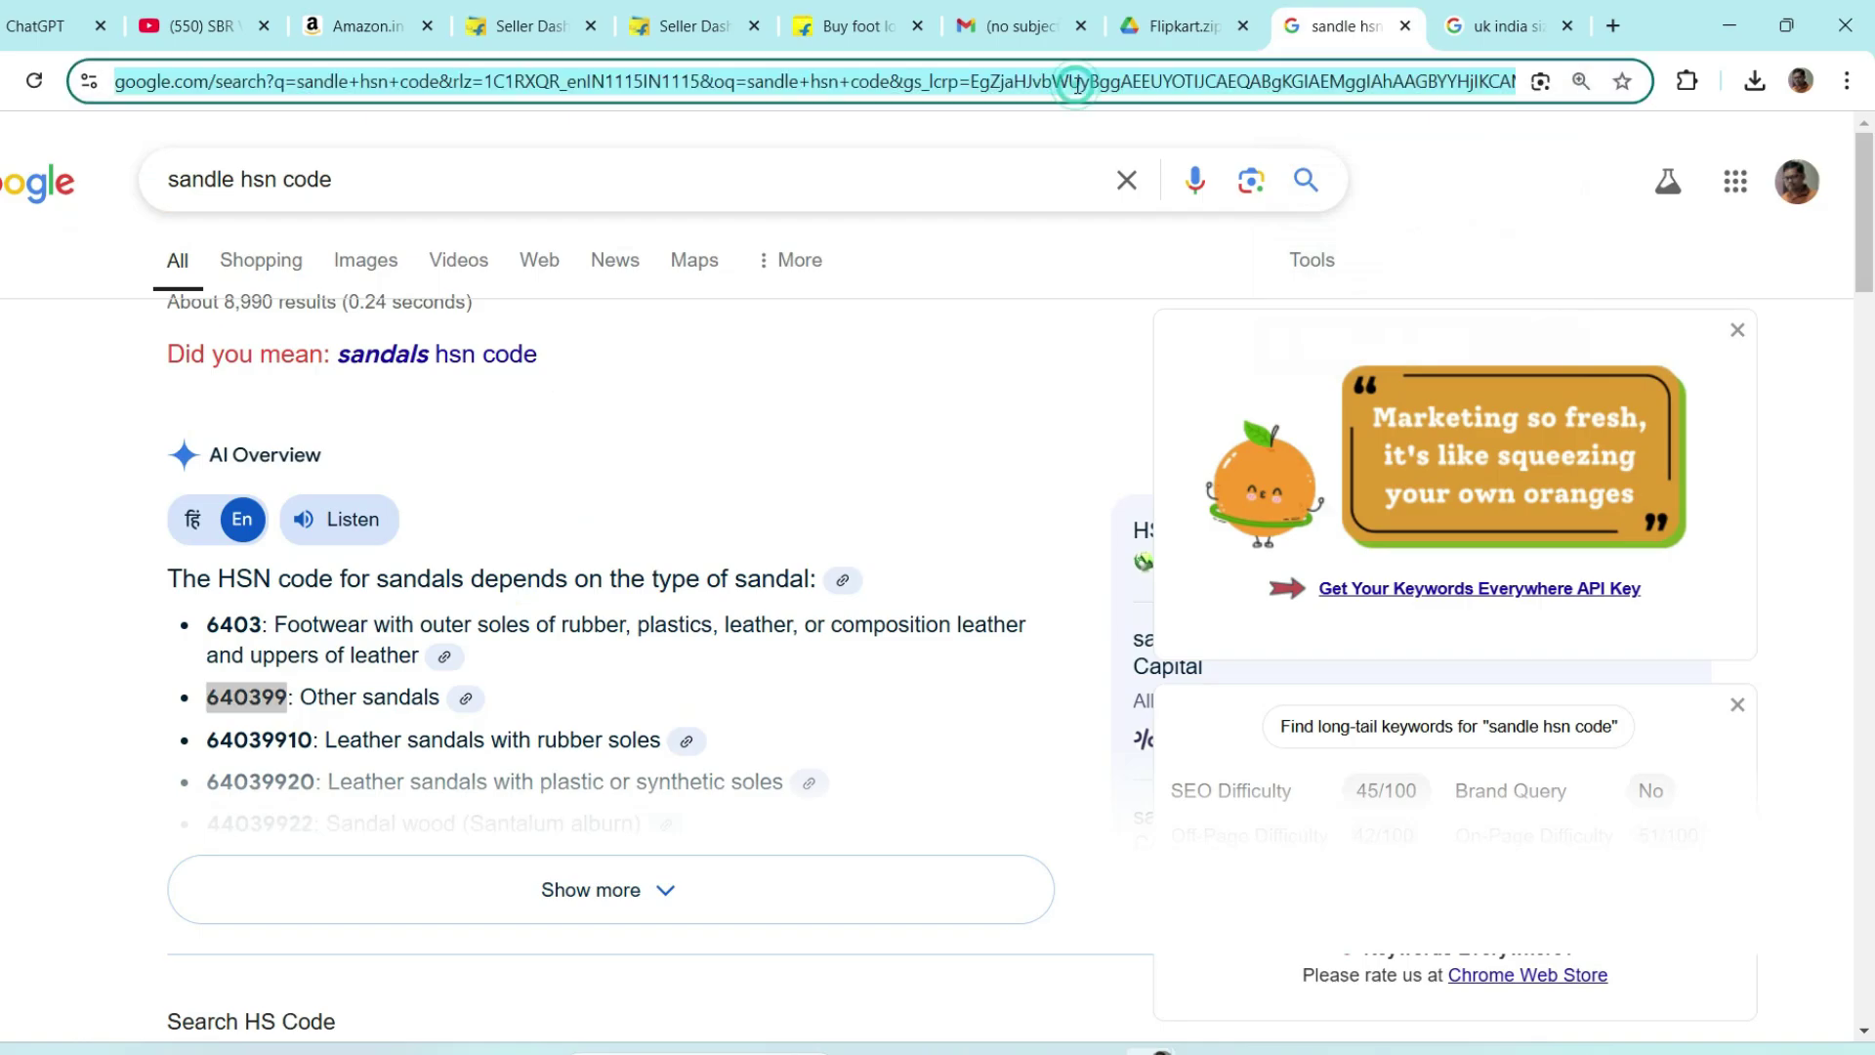
pyautogui.click(1499, 25)
pyautogui.click(1282, 81)
pyautogui.write('chat')
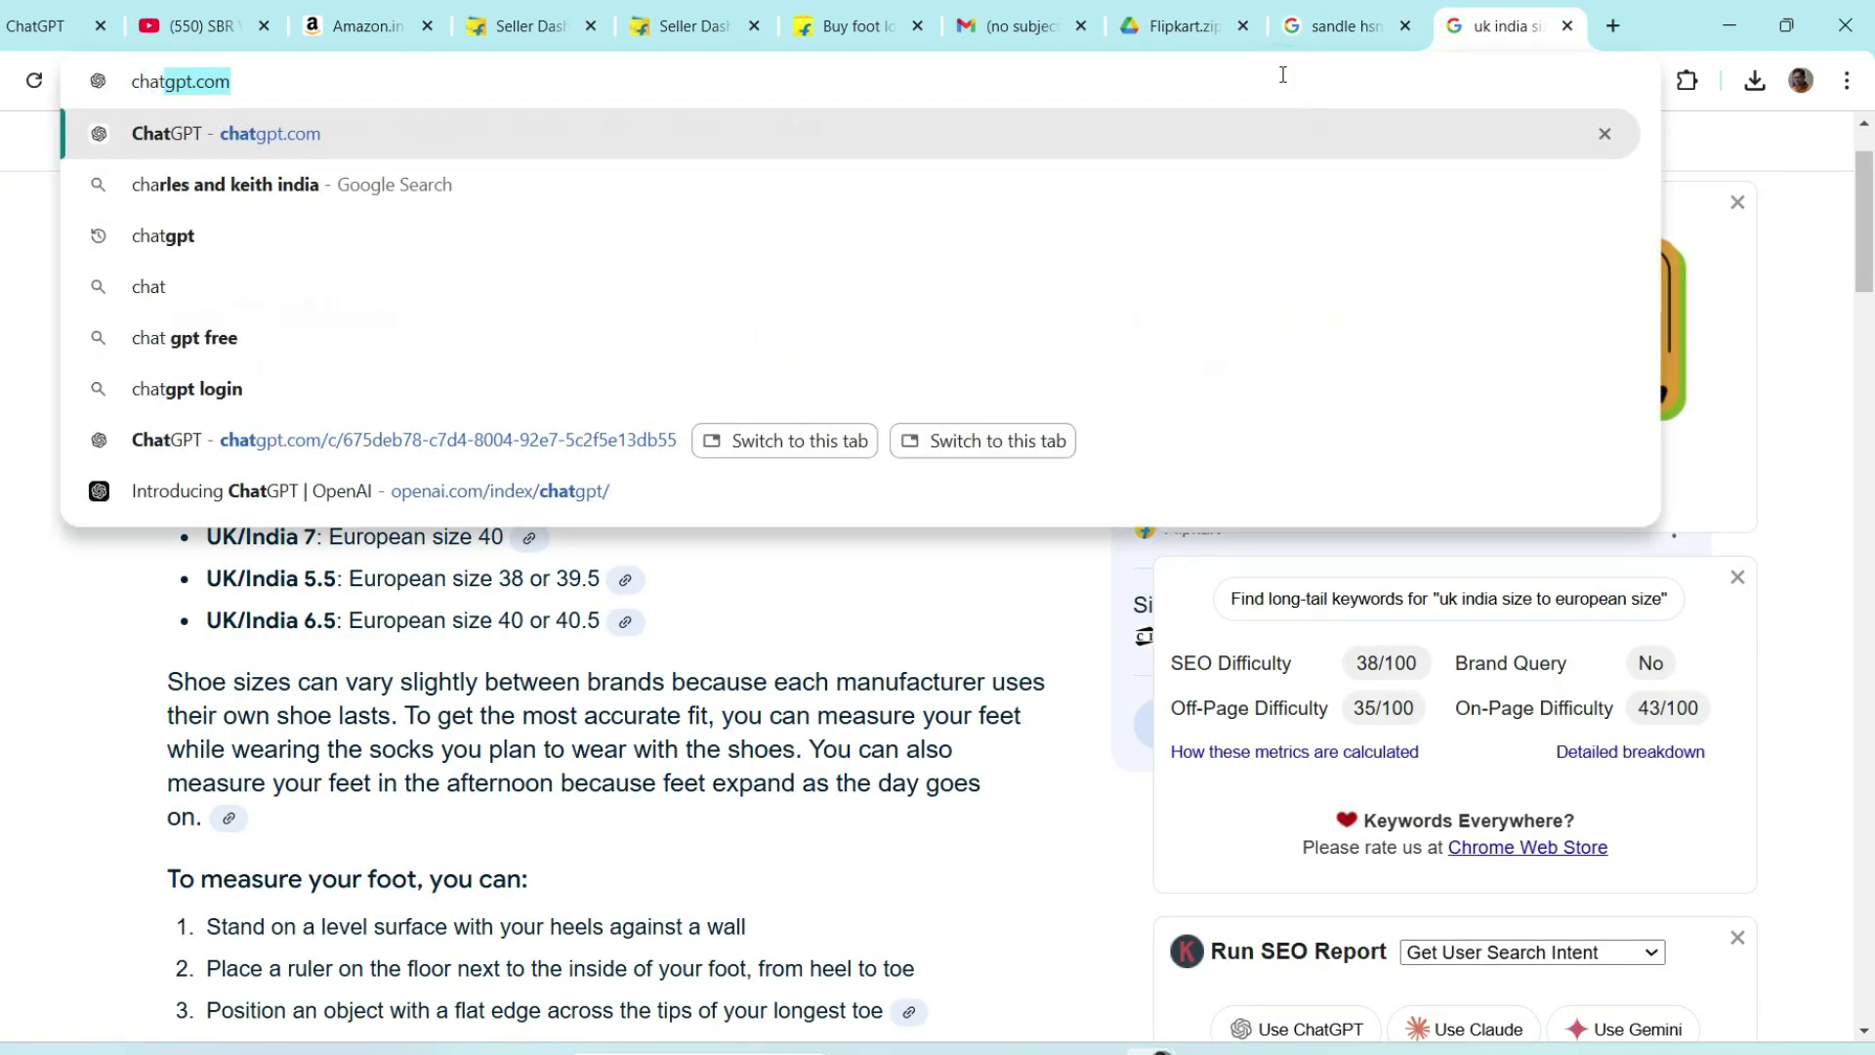
pyautogui.press('Return')
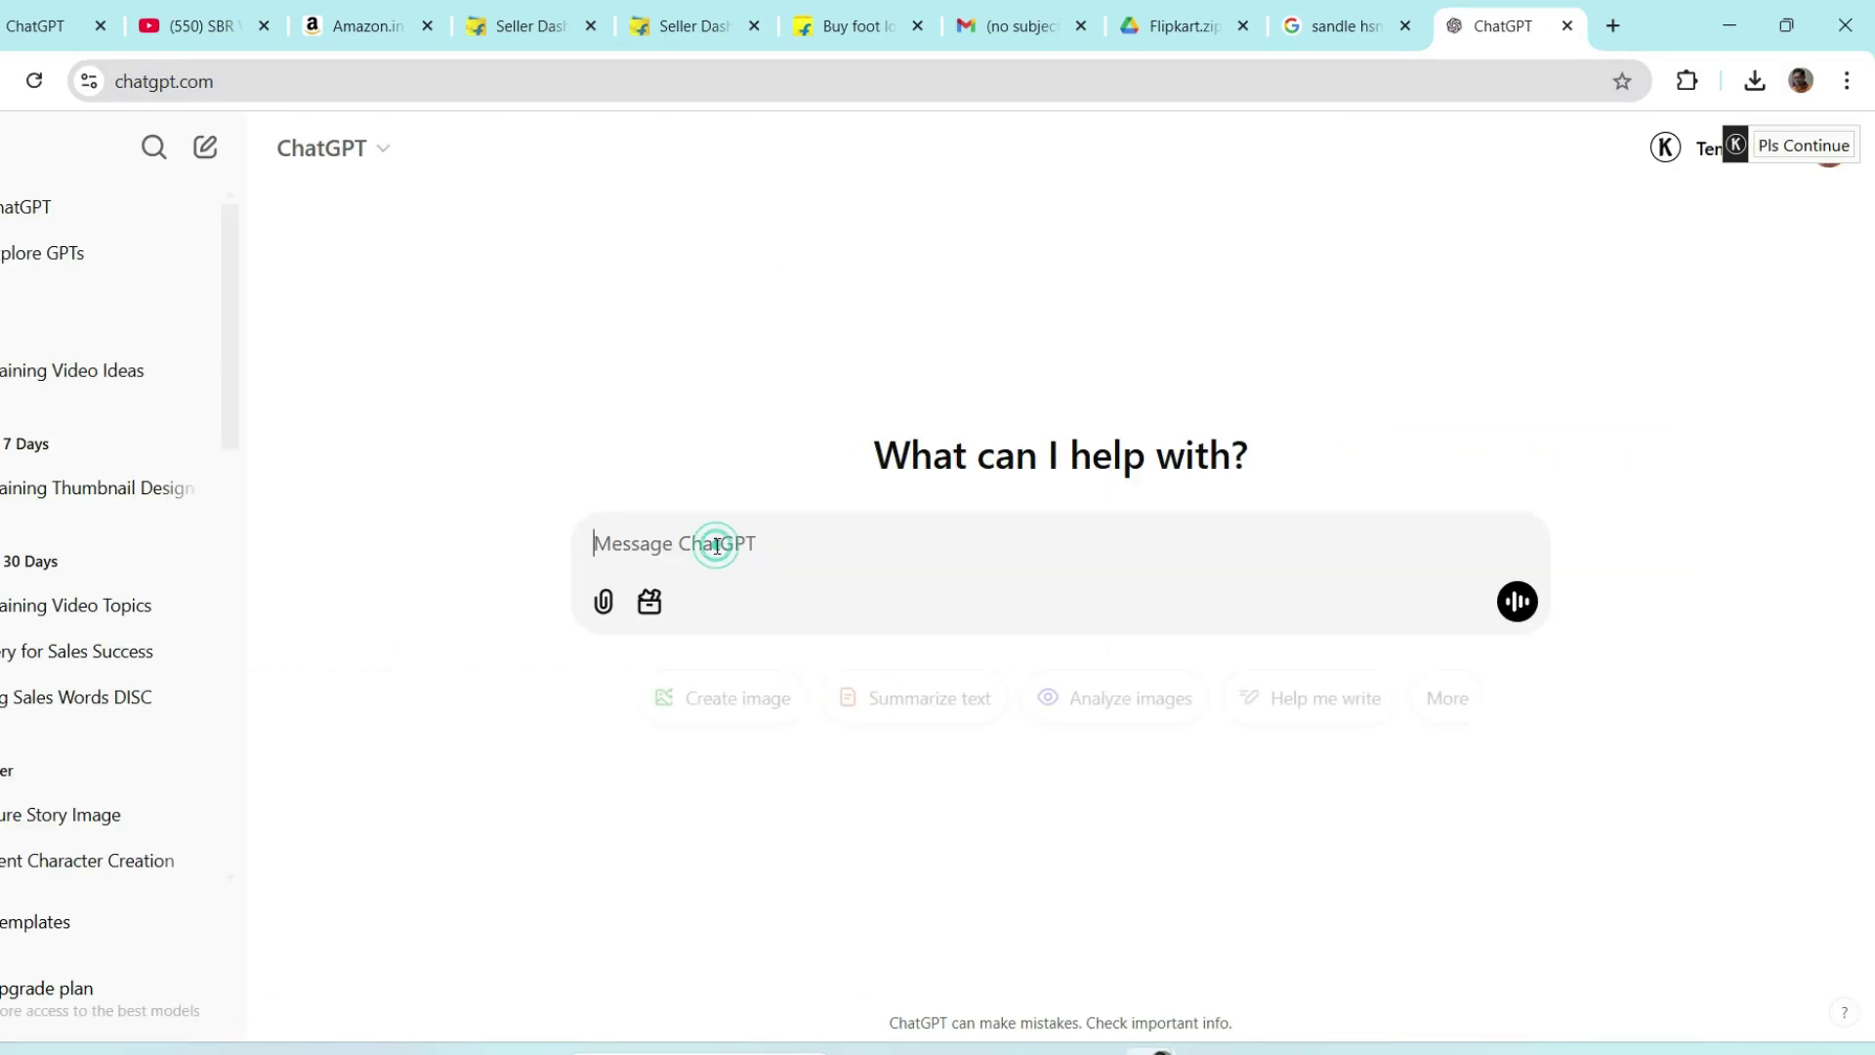
# - Ask ChatGPT to "write a product description for pink flat sandal"
pyautogui.write('write a ')
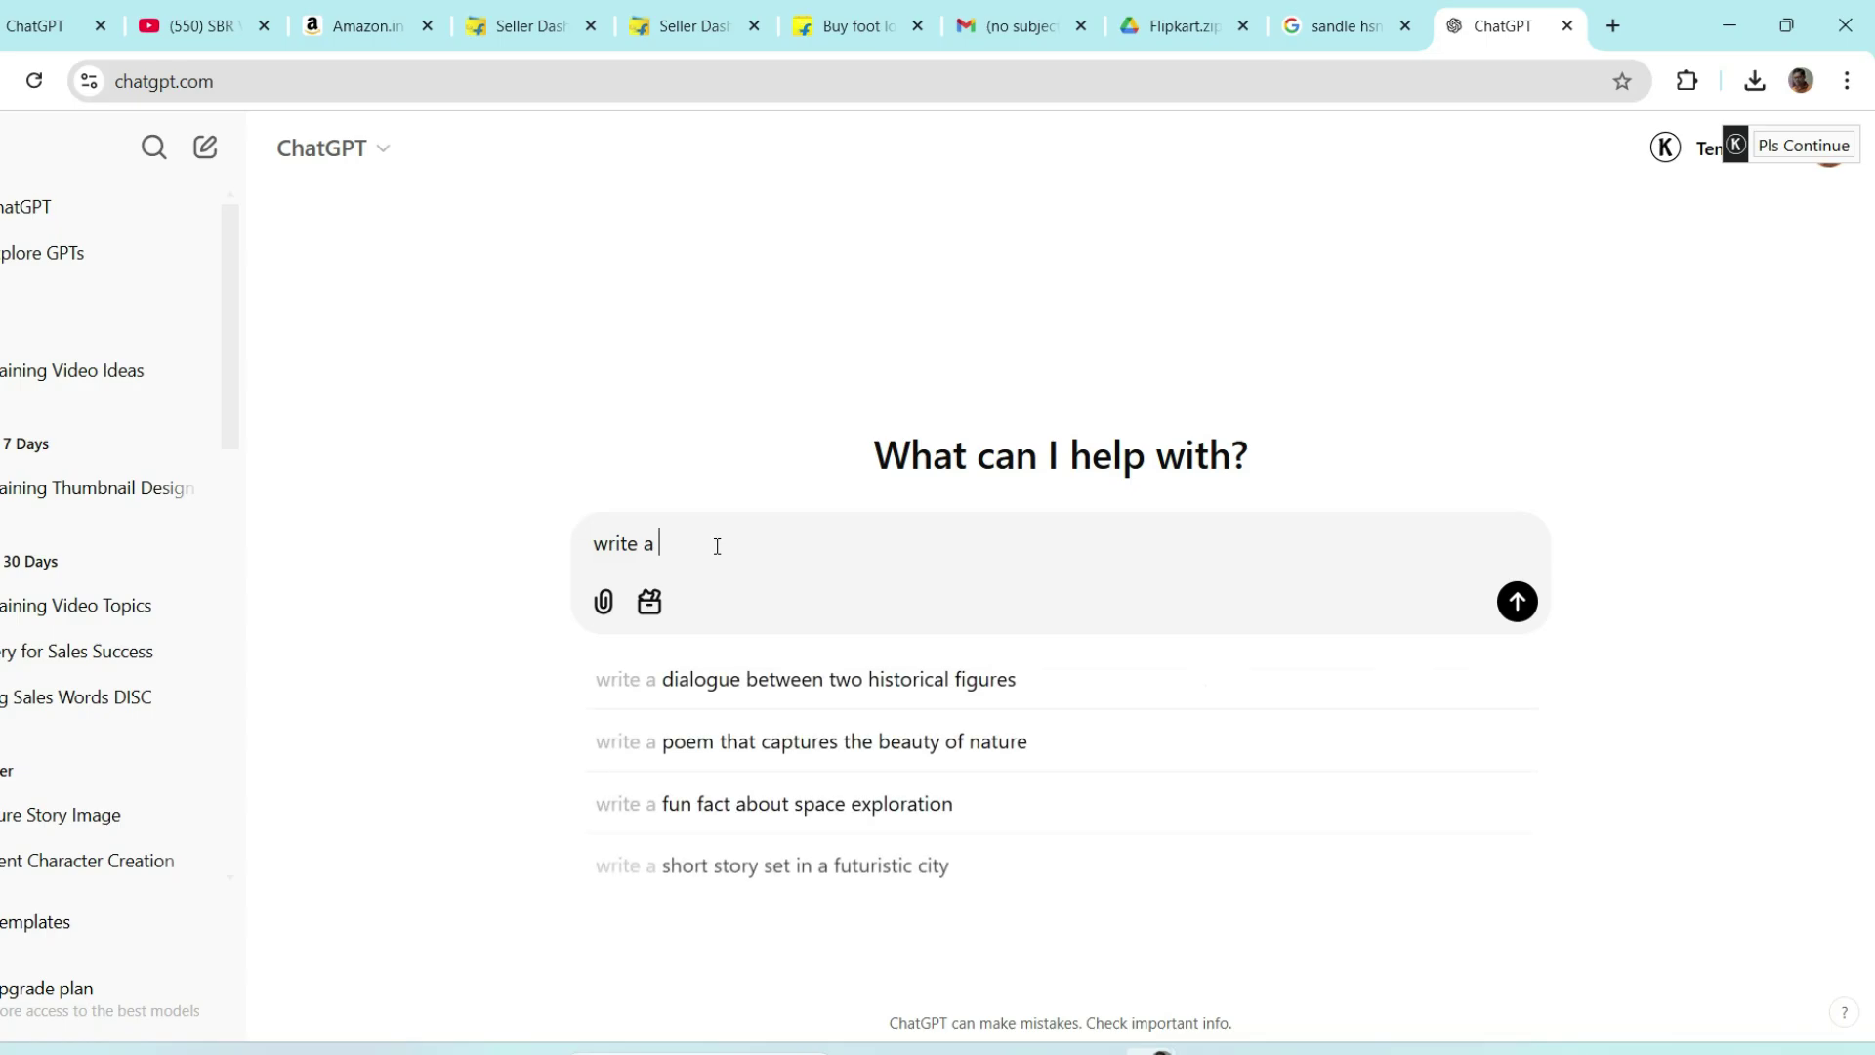
pyautogui.write('pr')
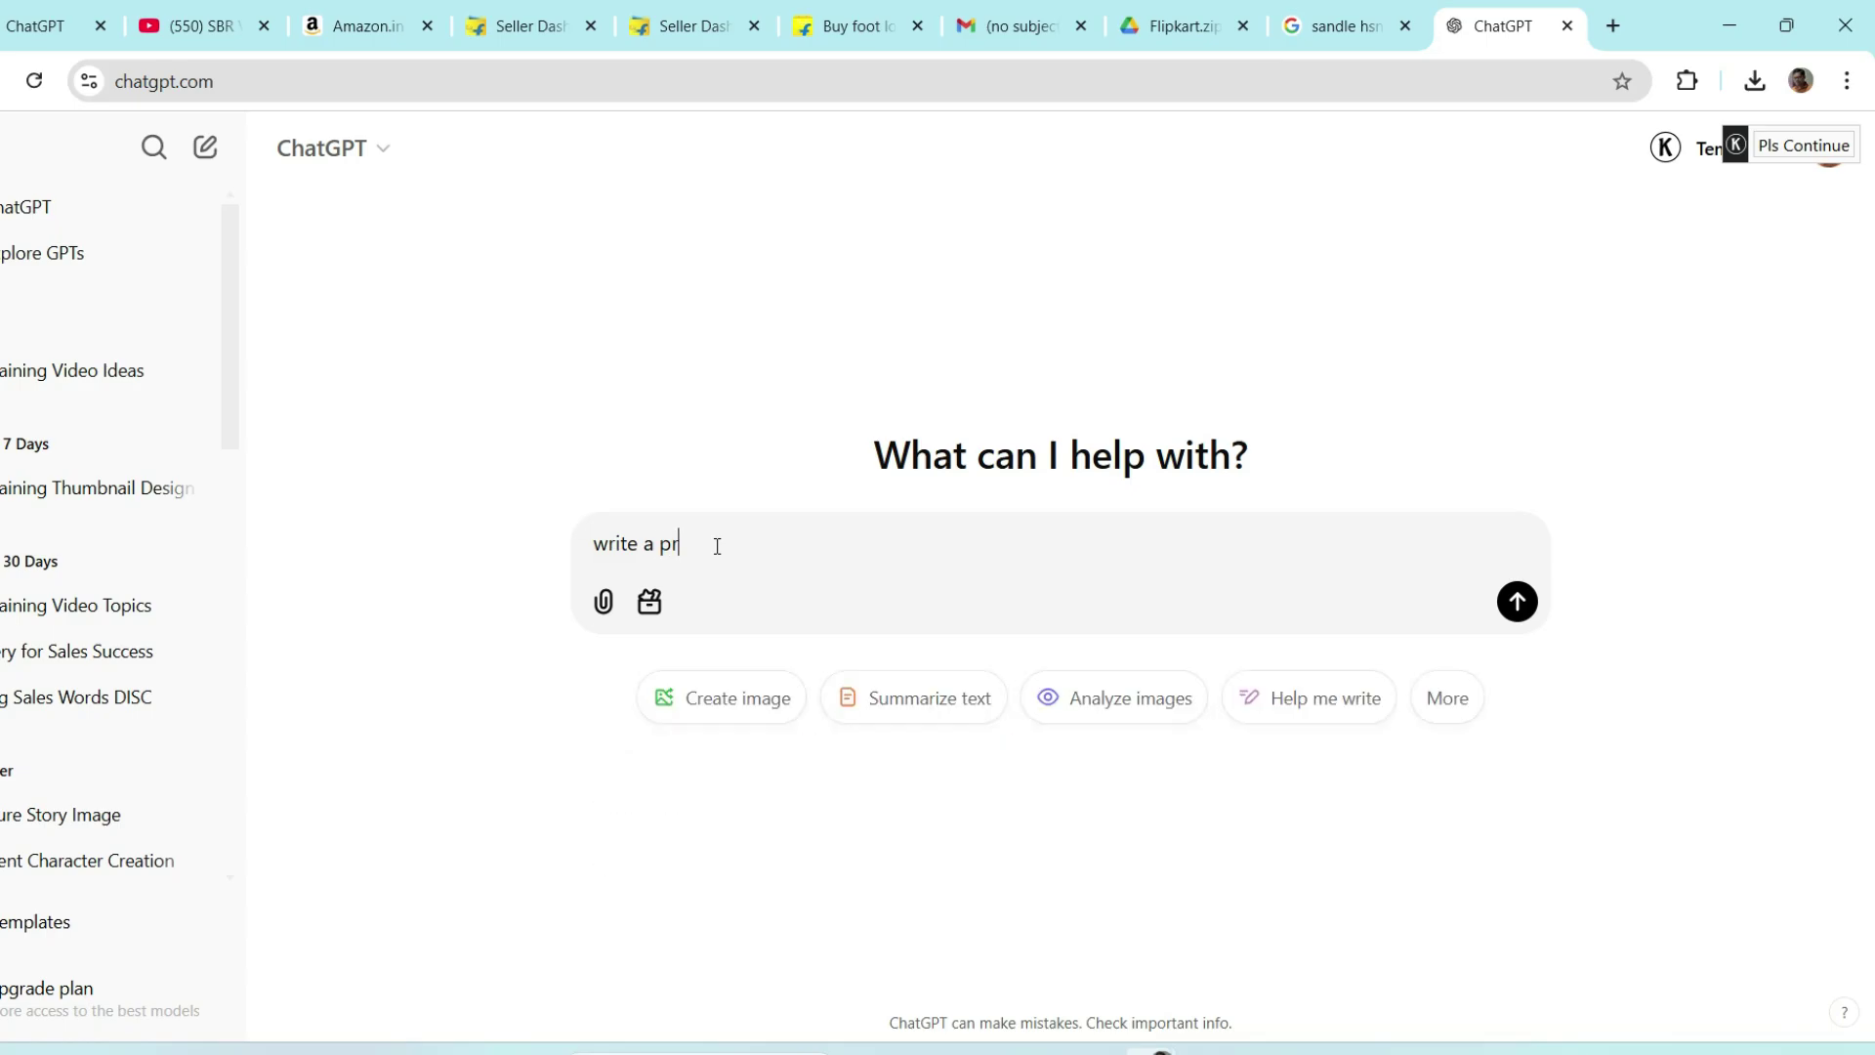
pyautogui.write('oduct description for pink ')
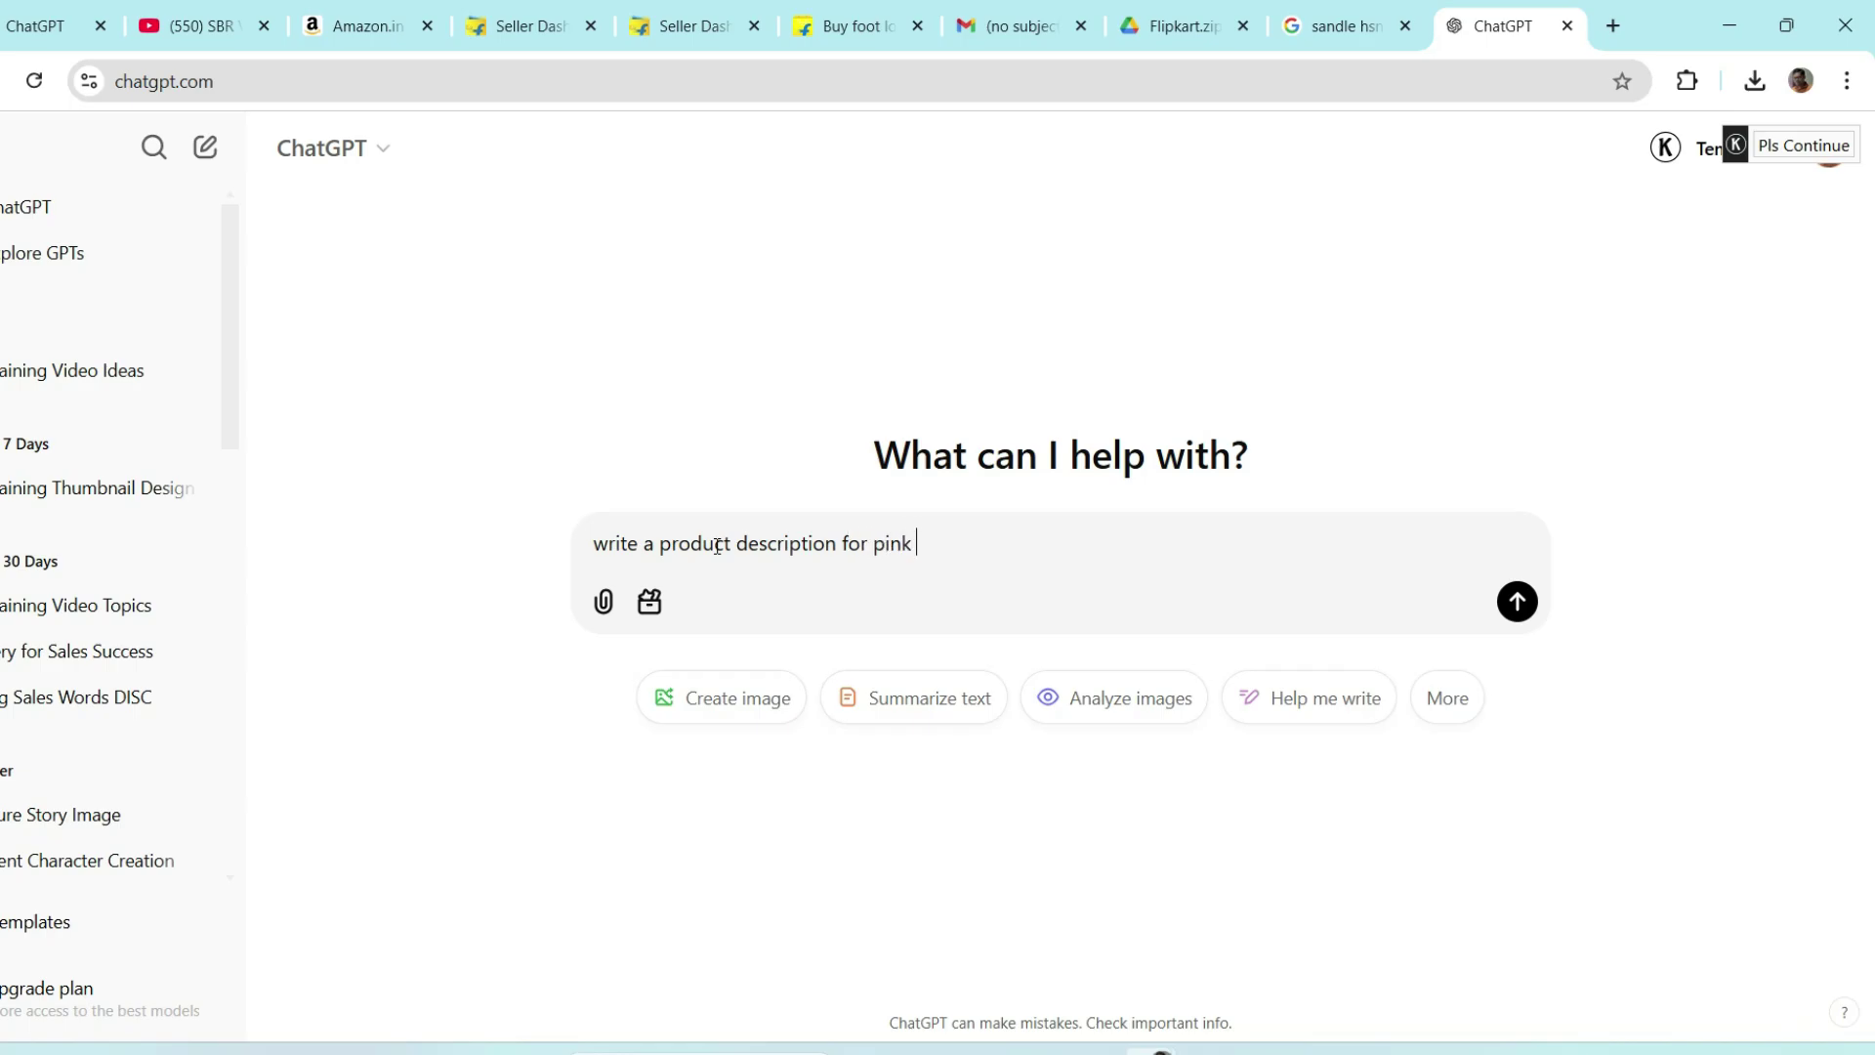
pyautogui.write('flat sandal')
pyautogui.press('Return')
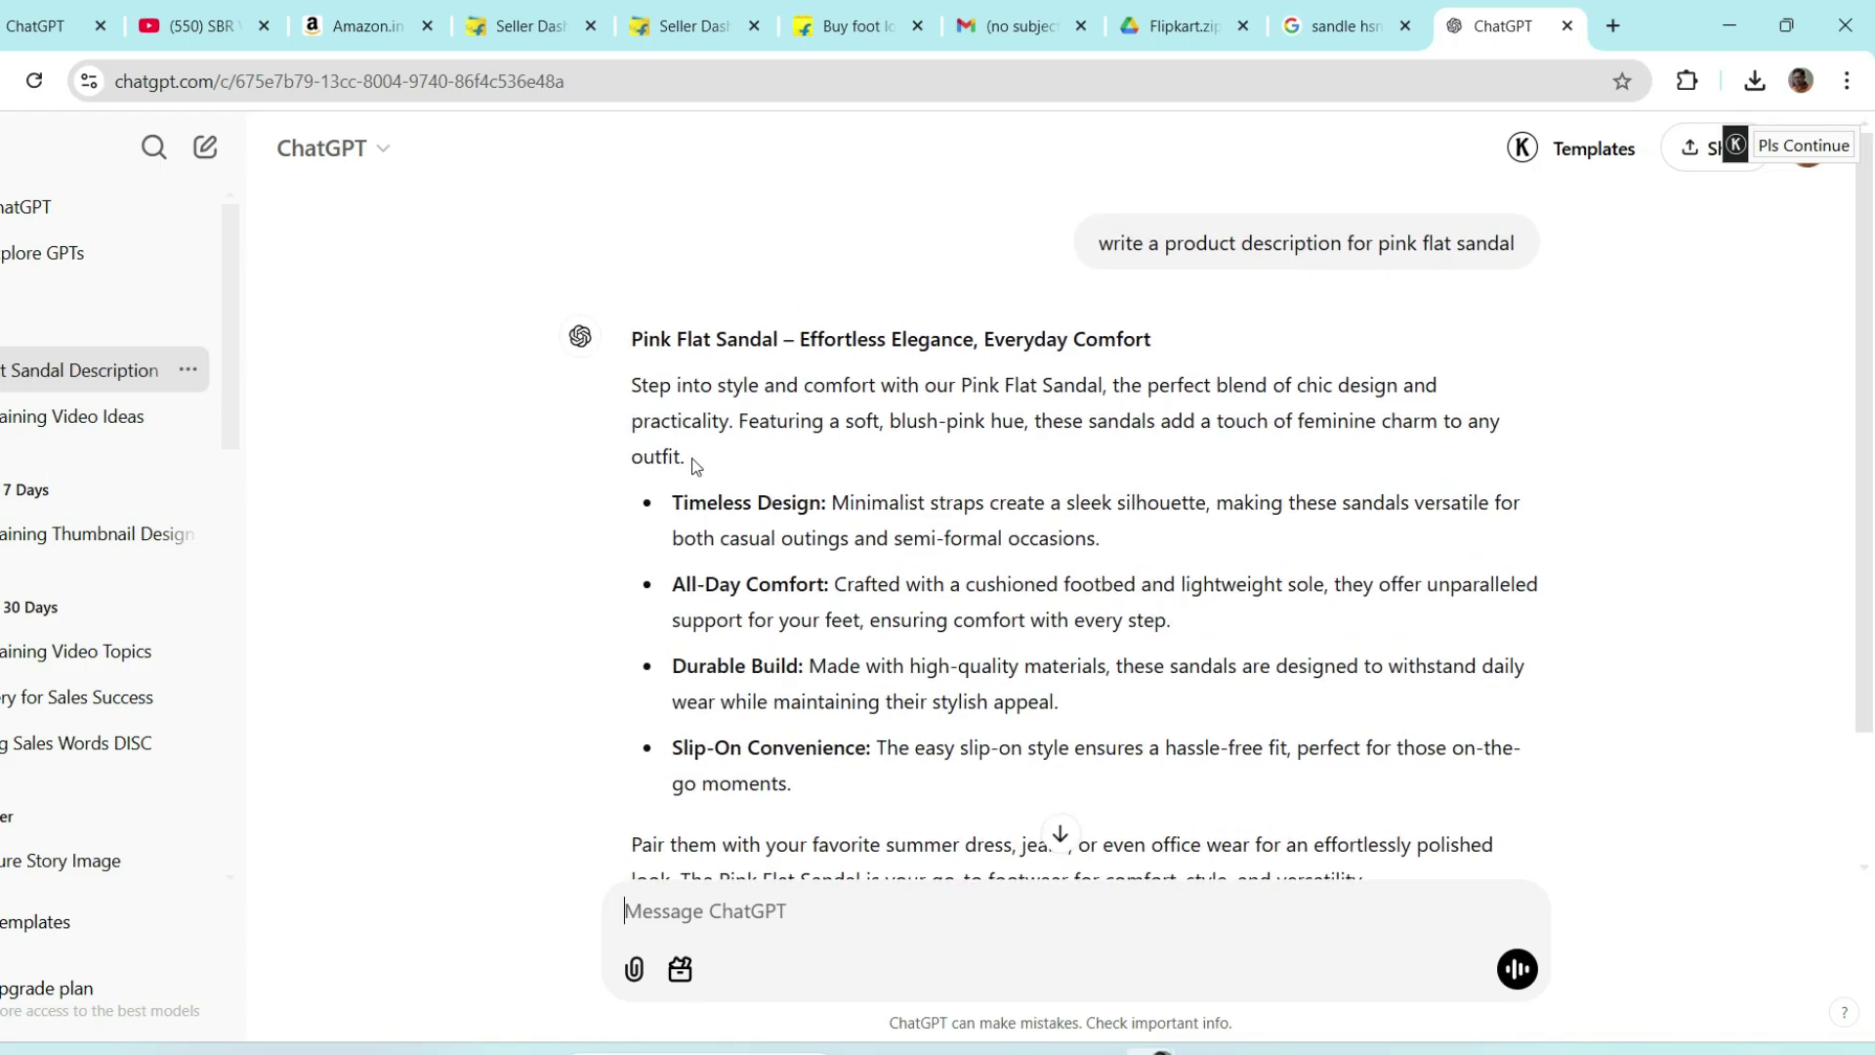
# - Copy the opening paragraph of ChatGPT's answer into the Description attribute of the Flipkart listing
pyautogui.moveTo(689, 459); pyautogui.dragTo(618, 382)
pyautogui.hotkey('ctrl', 'c')
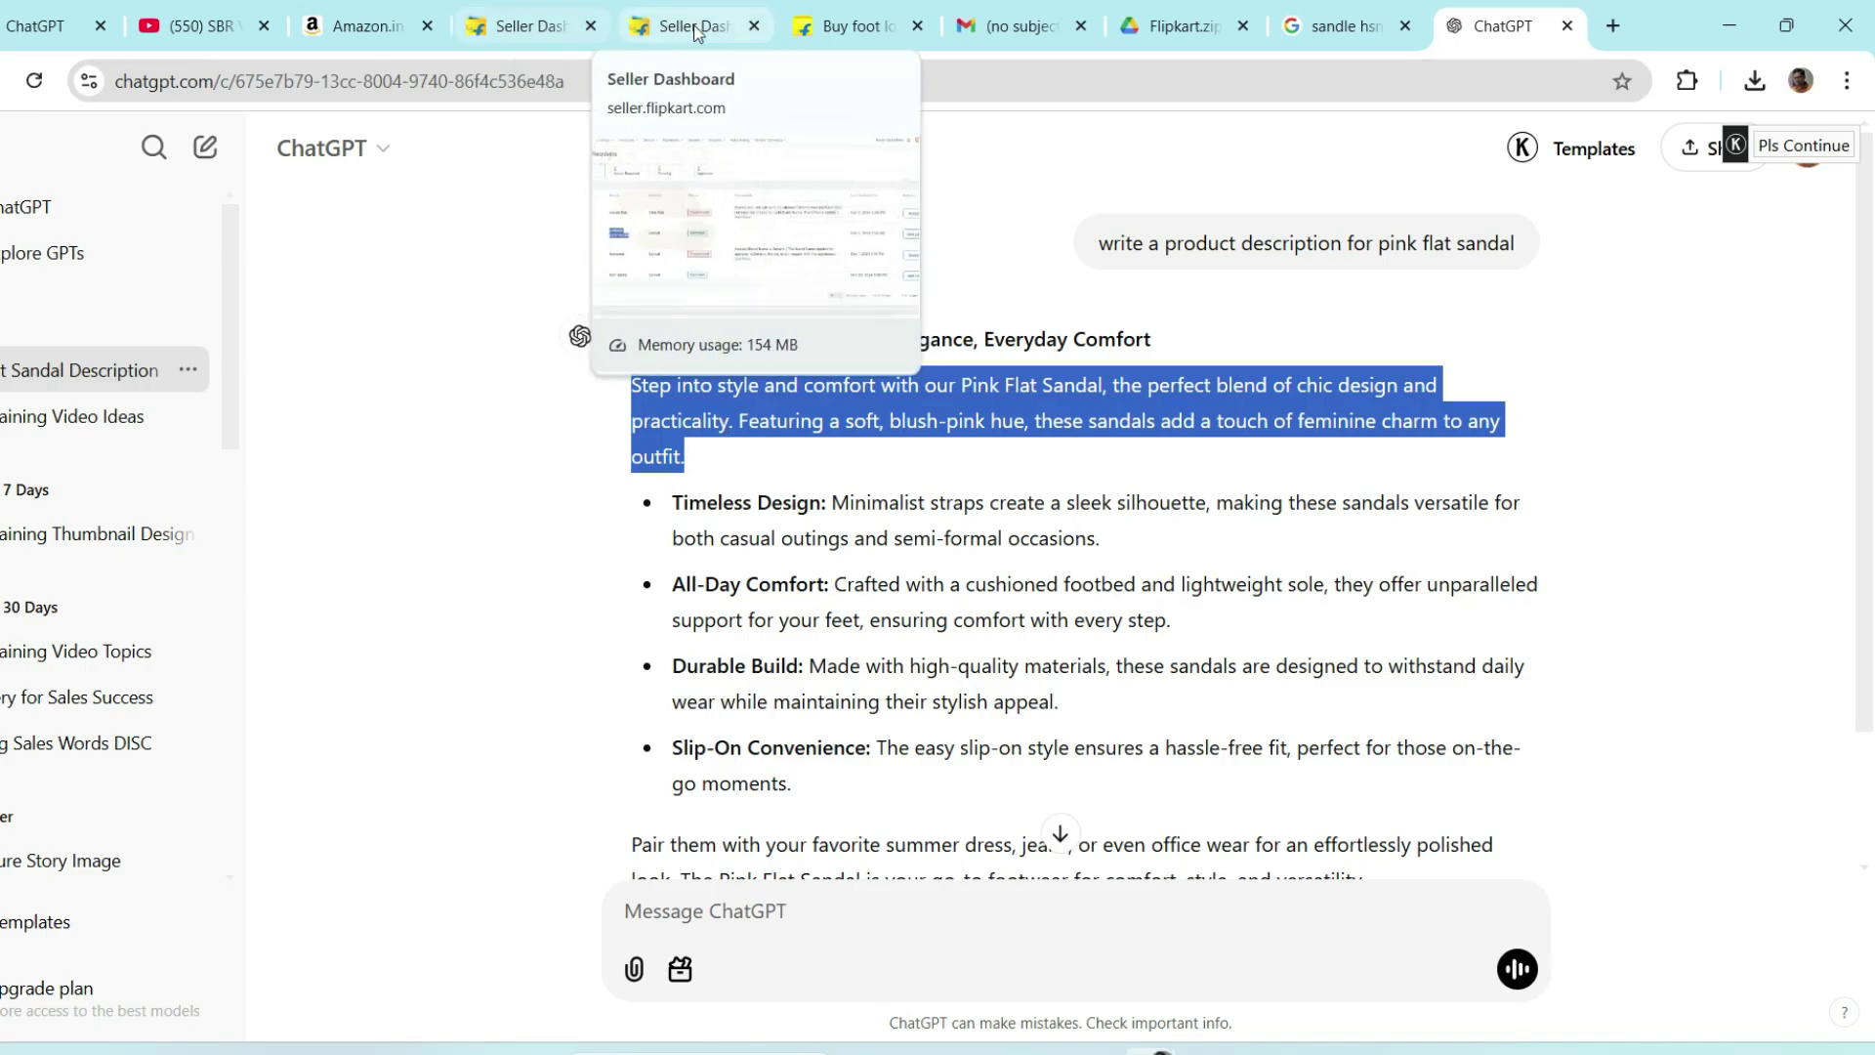
pyautogui.click(528, 26)
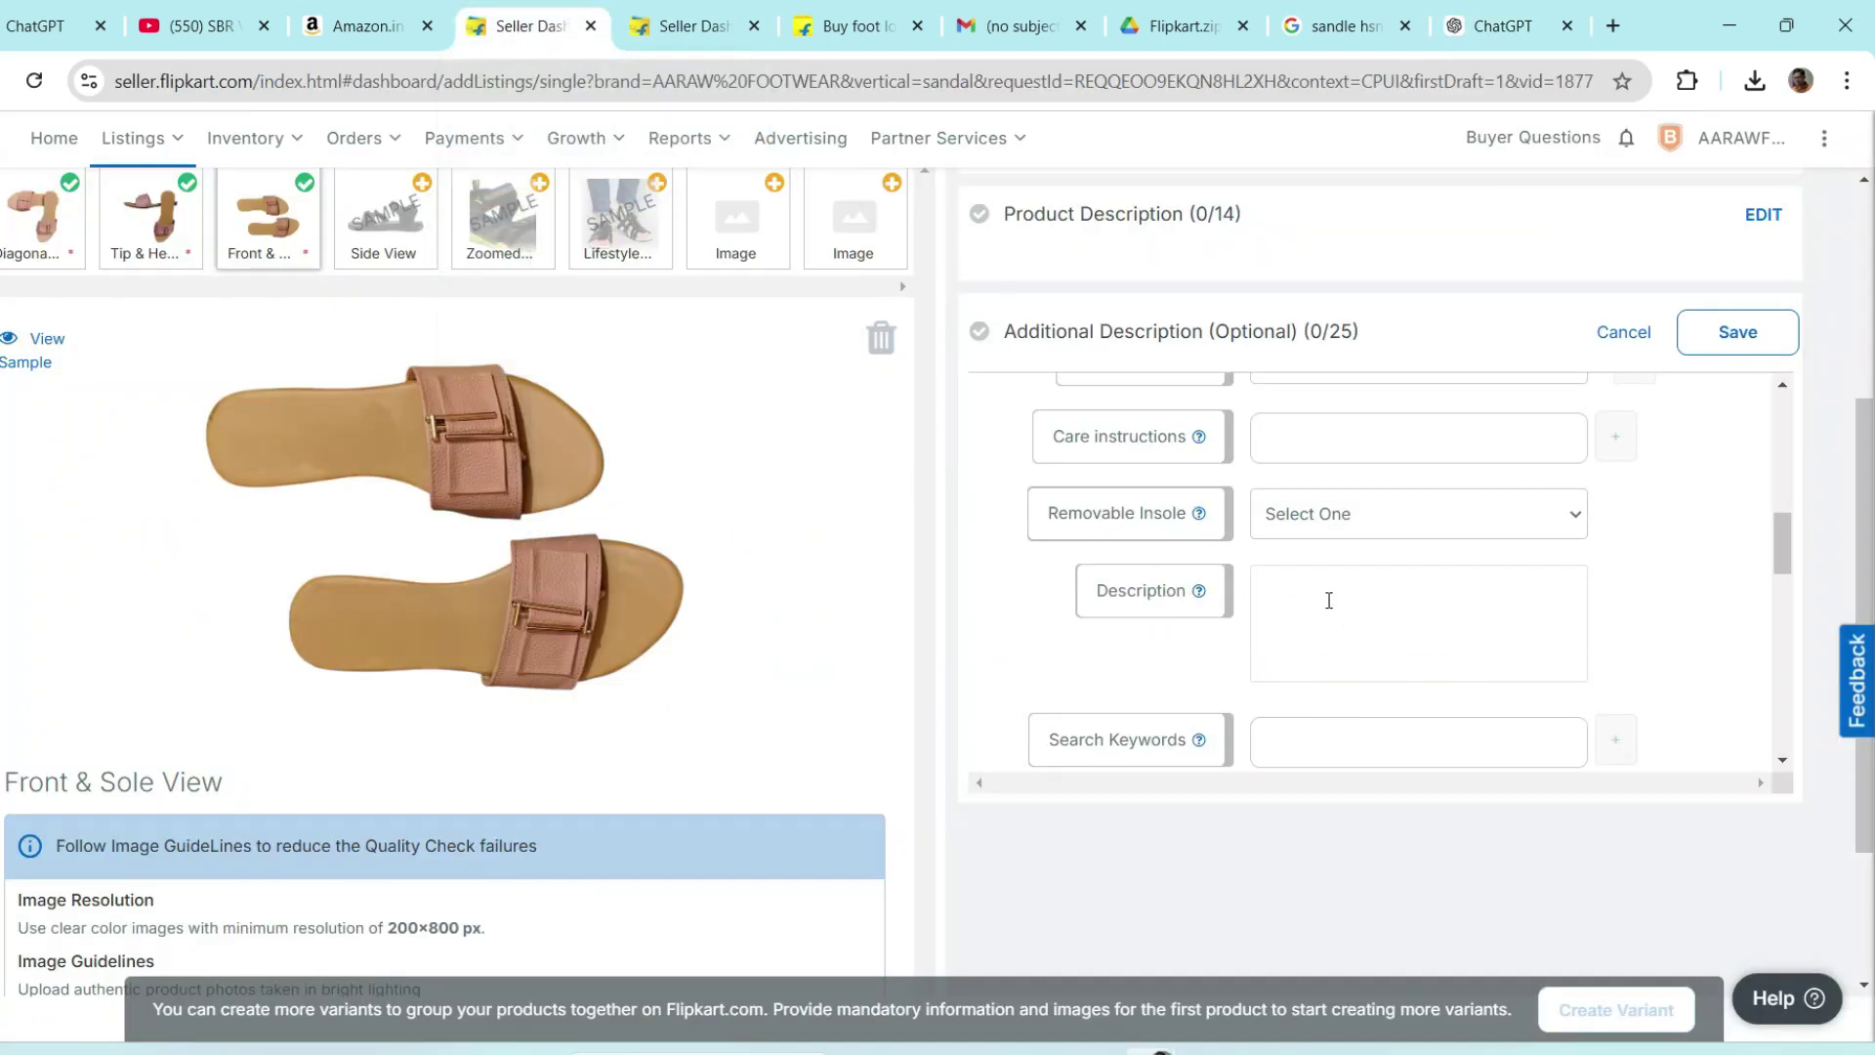
pyautogui.click(1316, 592)
pyautogui.hotkey('ctrl', 'v')
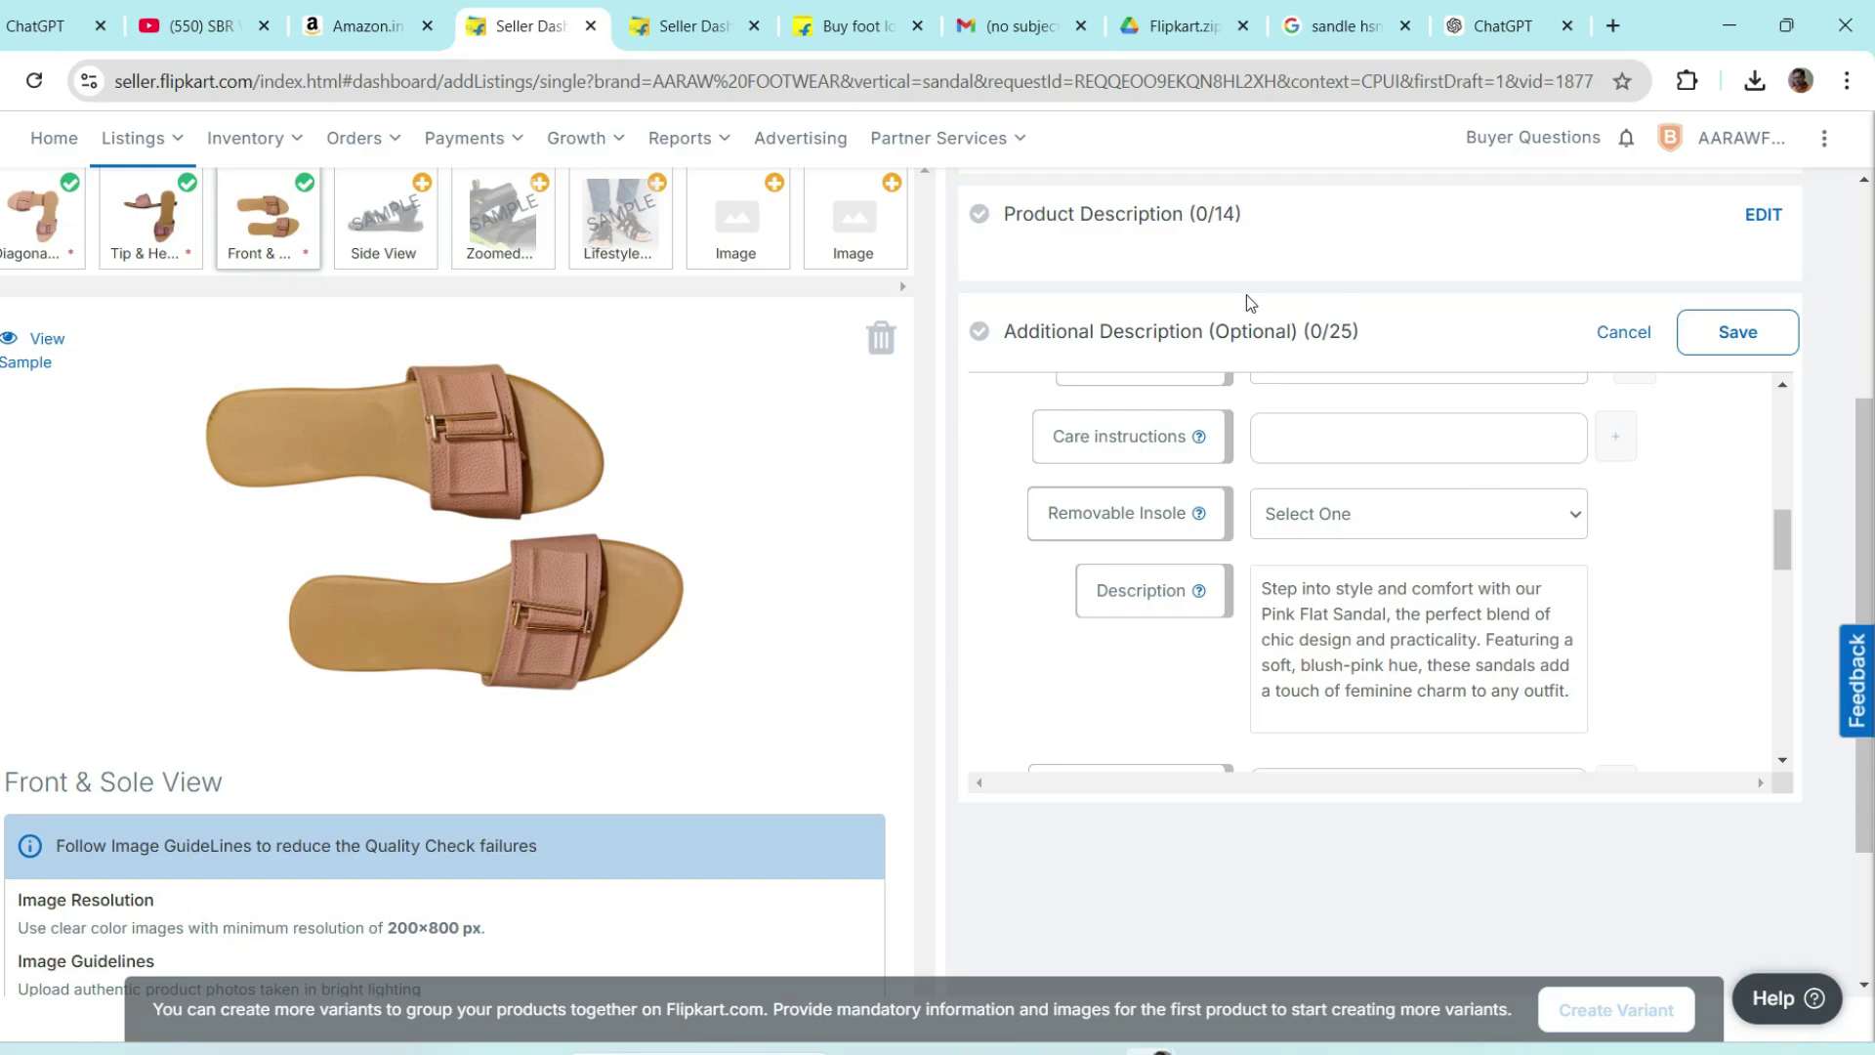
# - Append ChatGPT's Timeless Design sentence, without its heading, as a new line in the listing's Description
pyautogui.click(1499, 26)
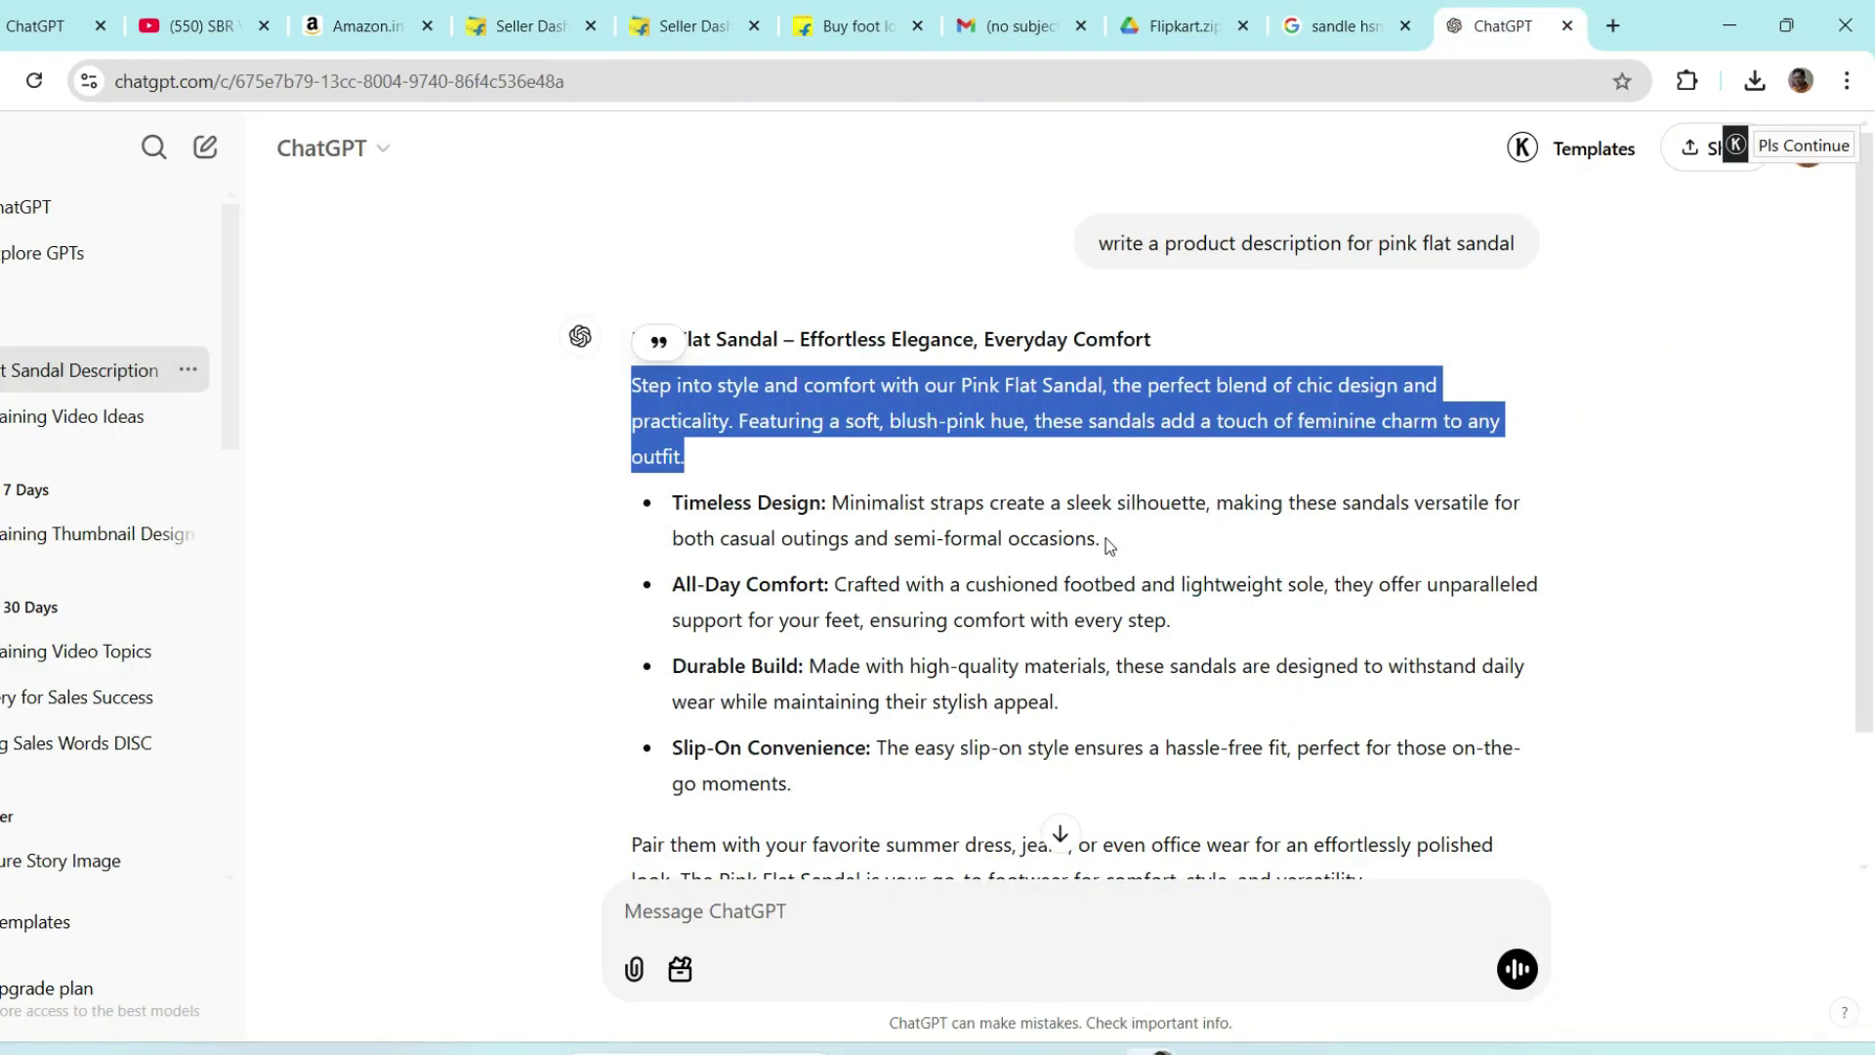
pyautogui.moveTo(1106, 540); pyautogui.dragTo(838, 503)
pyautogui.hotkey('ctrl', 'c')
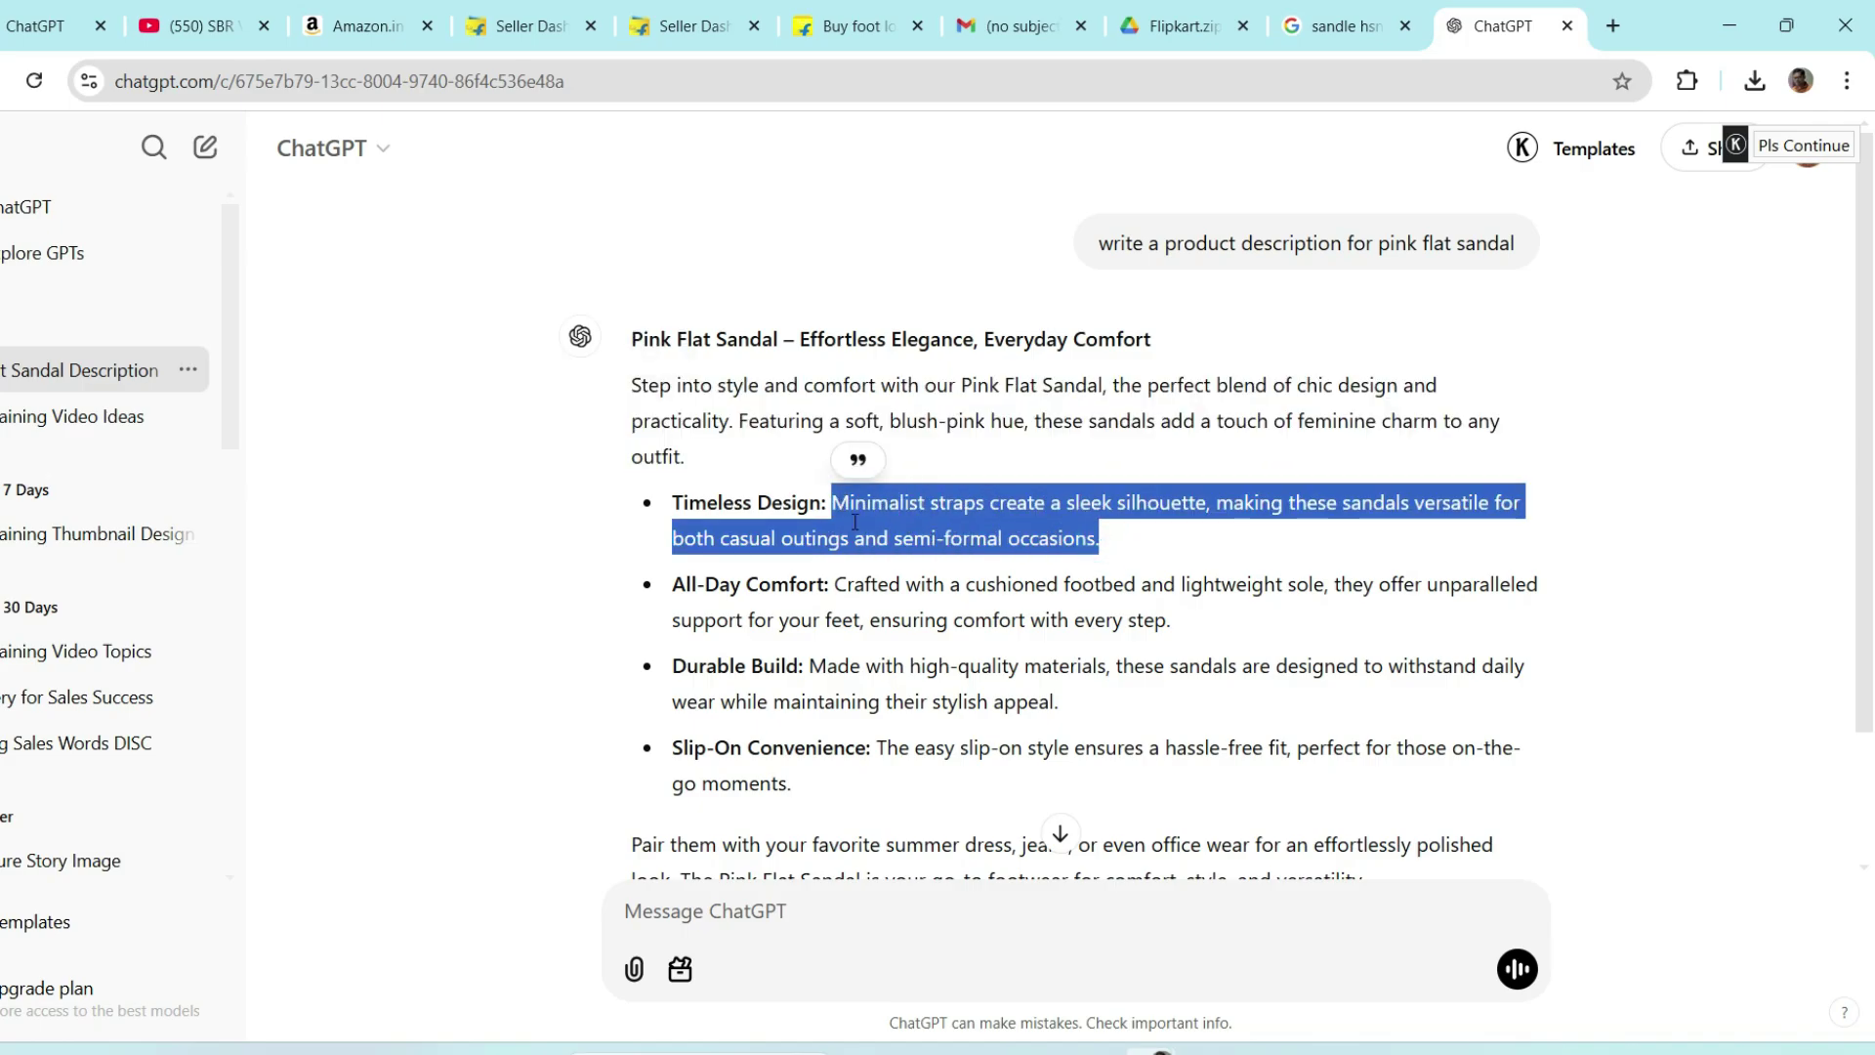
pyautogui.click(521, 30)
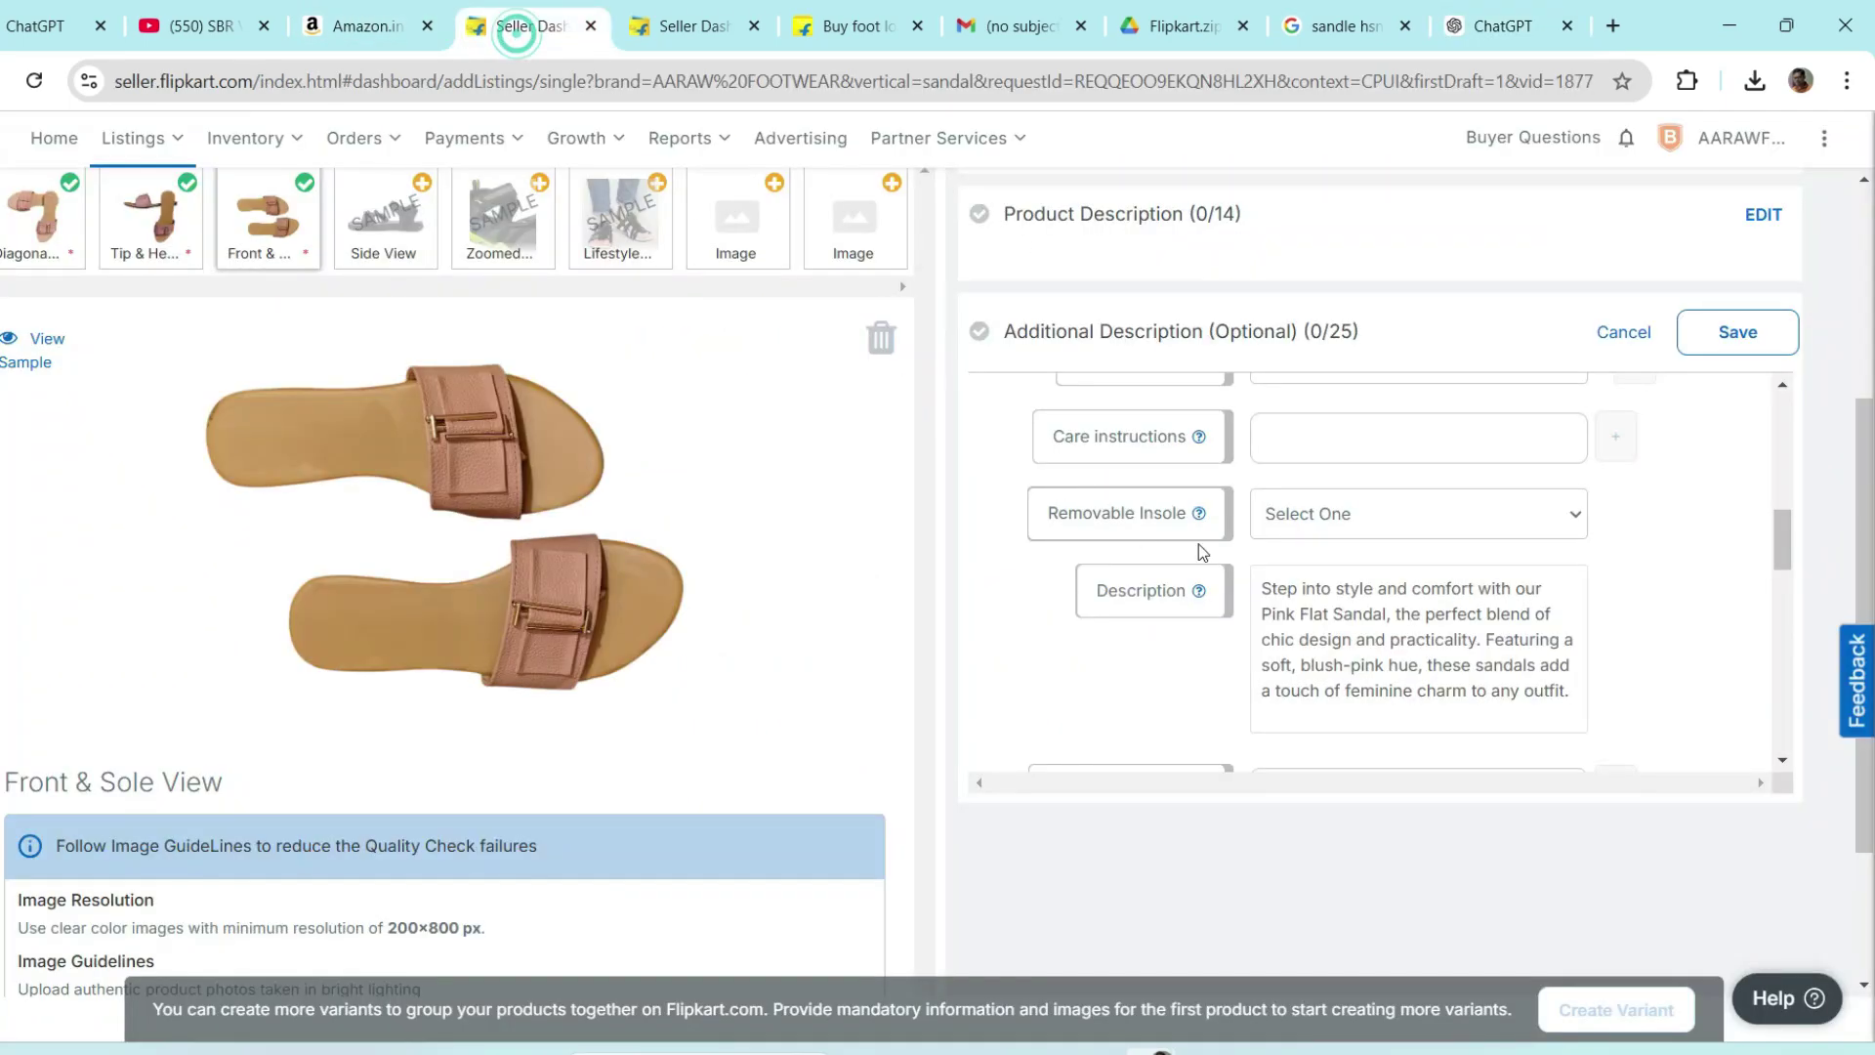
pyautogui.scroll(-1, 1572, 674)
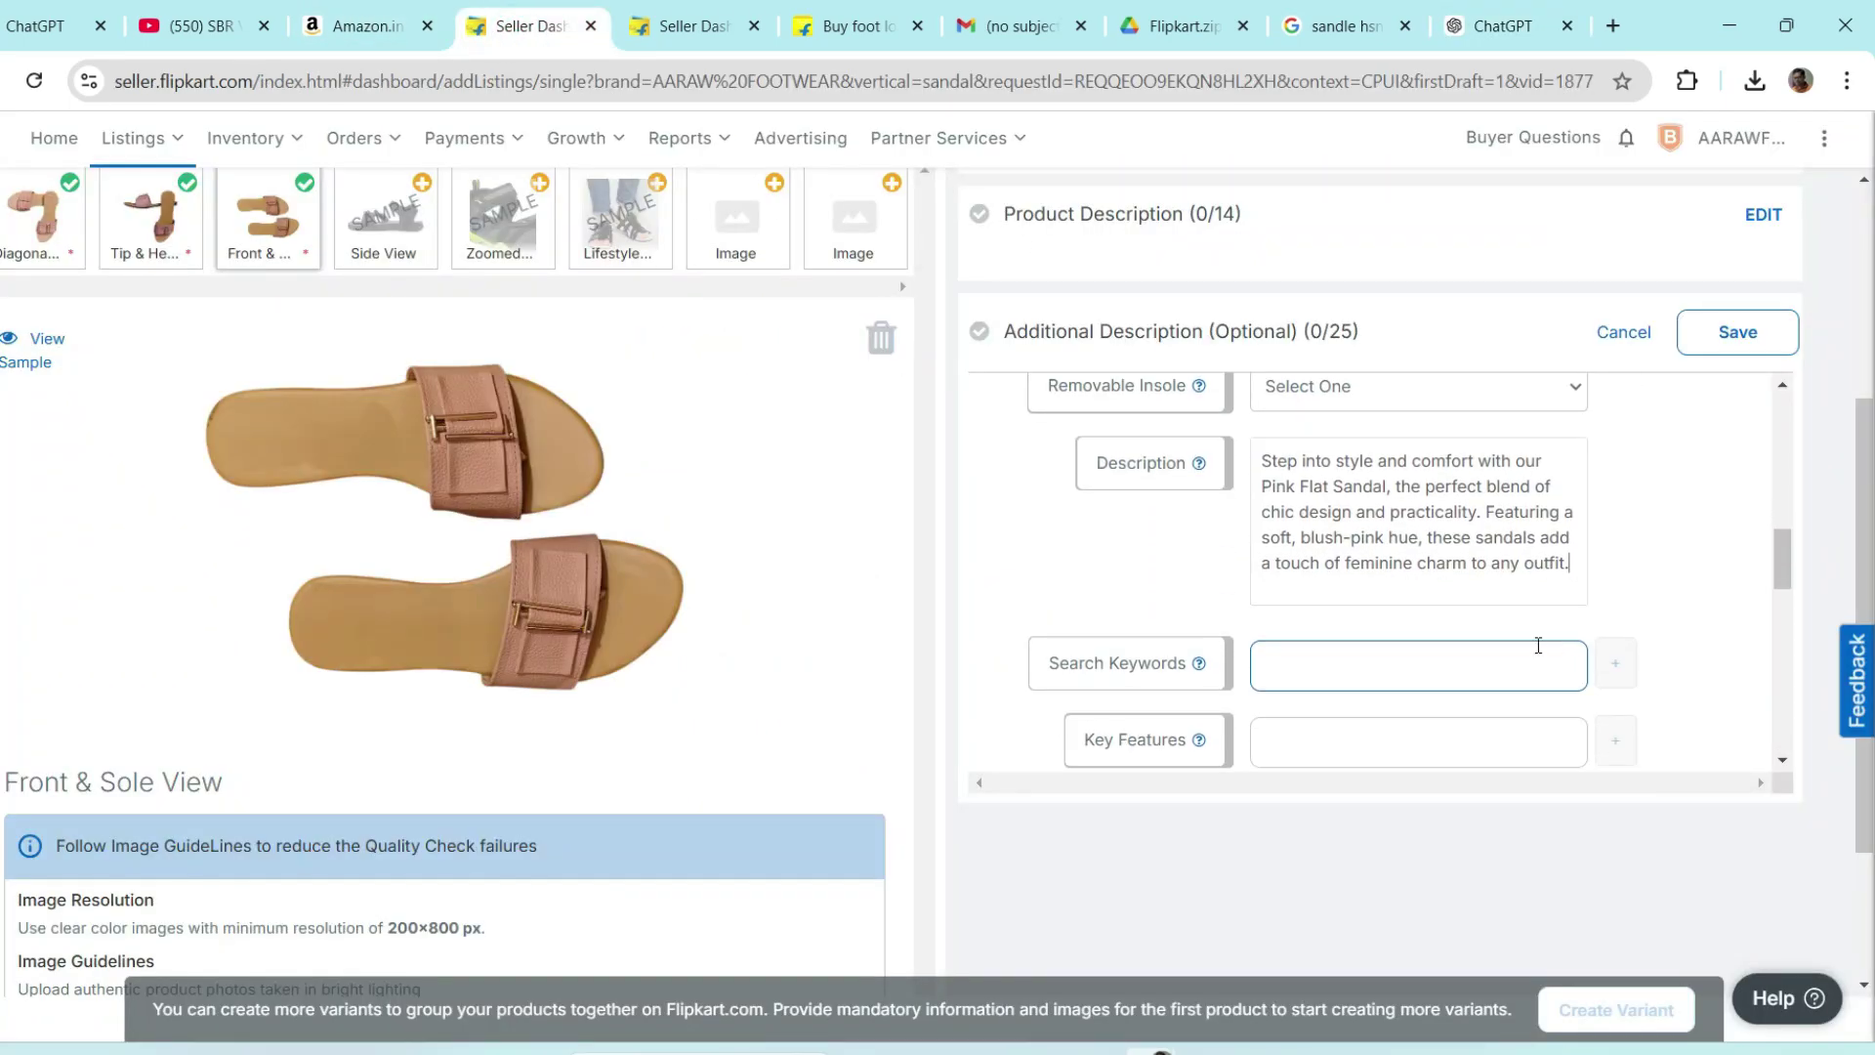
pyautogui.click(1583, 568)
pyautogui.press('Return')
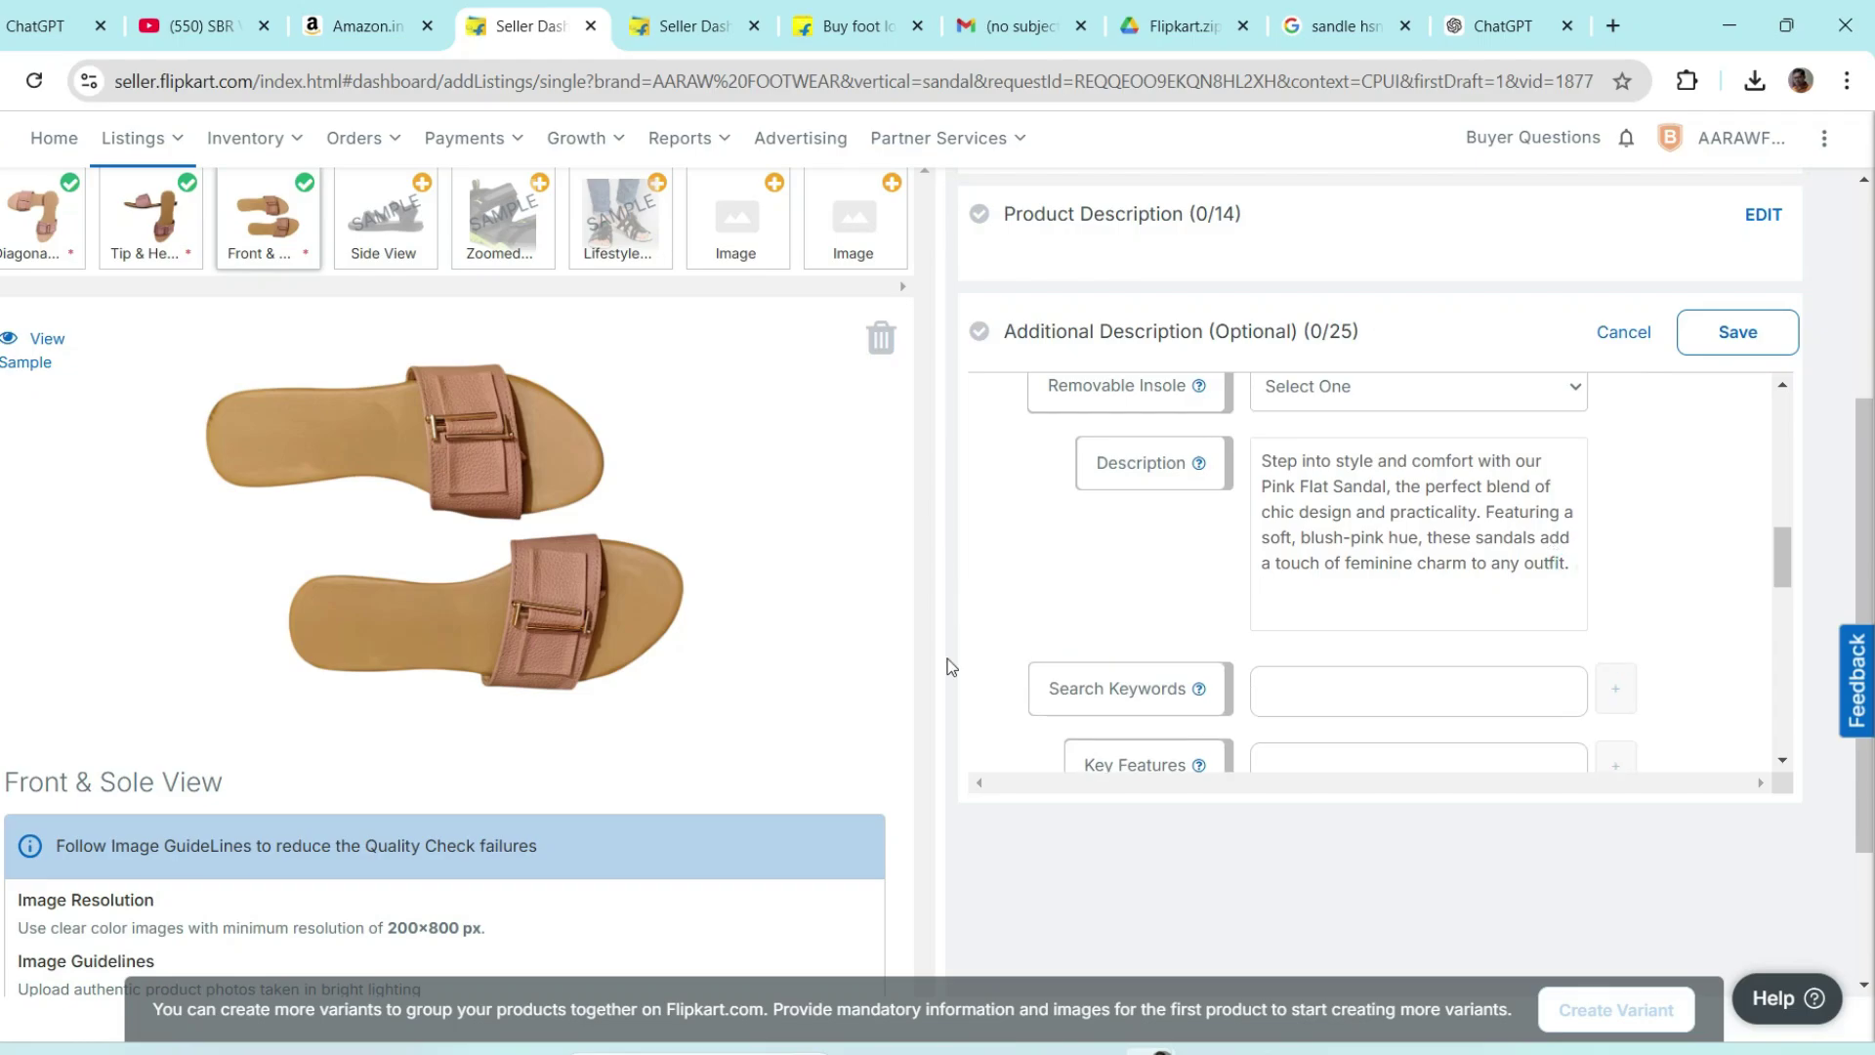
pyautogui.hotkey('ctrl', 'v')
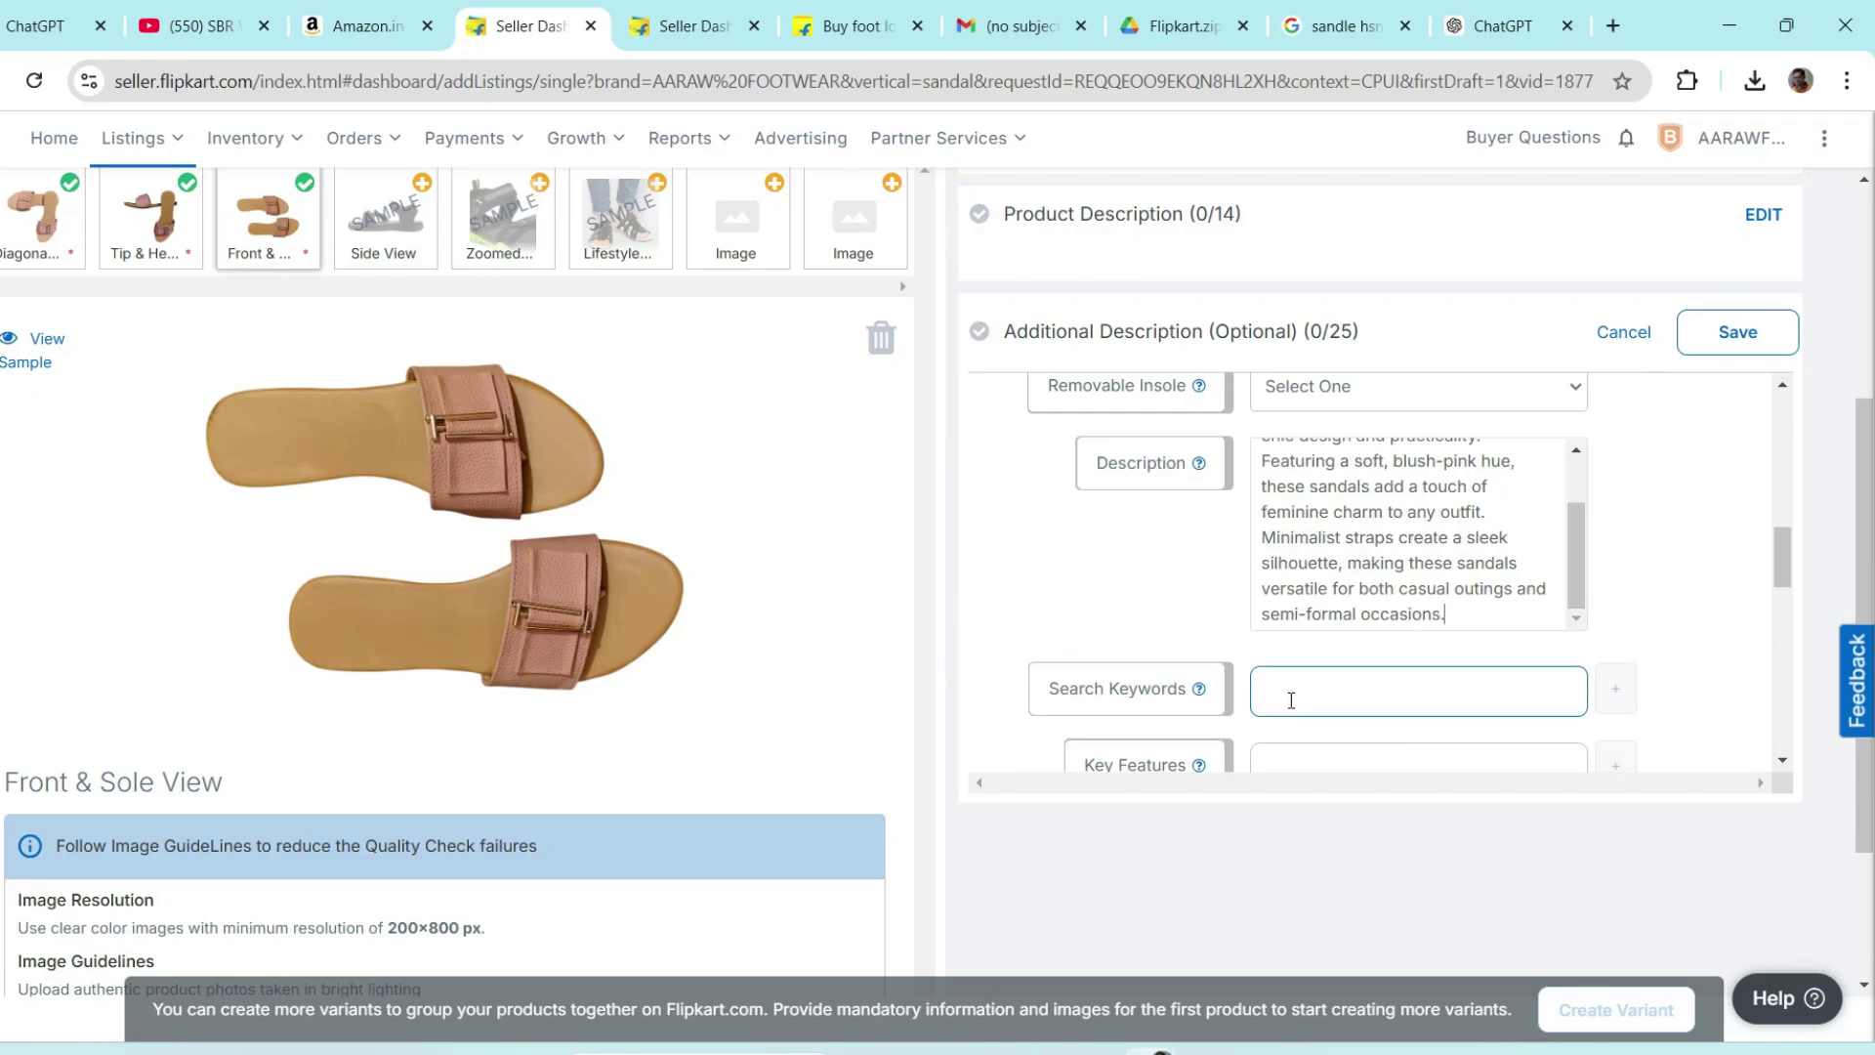
# - Enter "pink sandal" as the first search keyword, correcting the spelling of sandal with the spell-check suggestion
pyautogui.scroll(-1, 1284, 703)
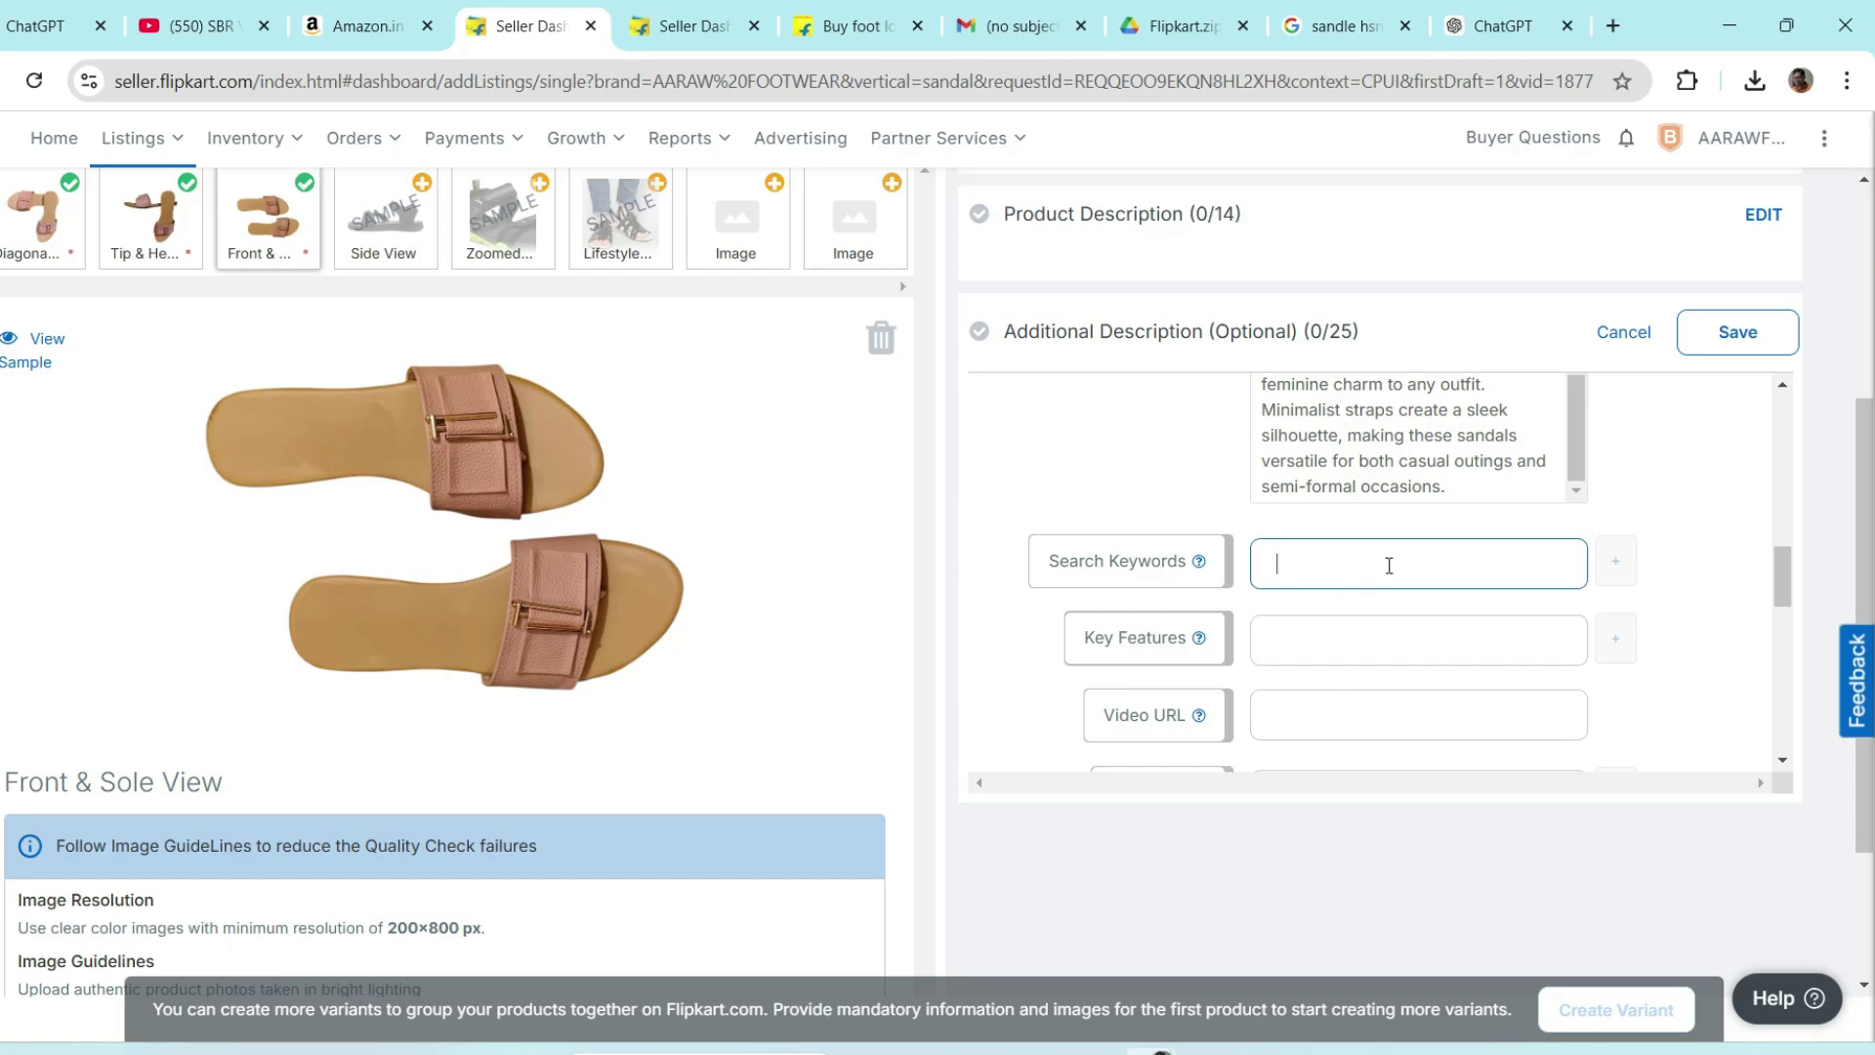
pyautogui.click(1389, 565)
pyautogui.write('pink ')
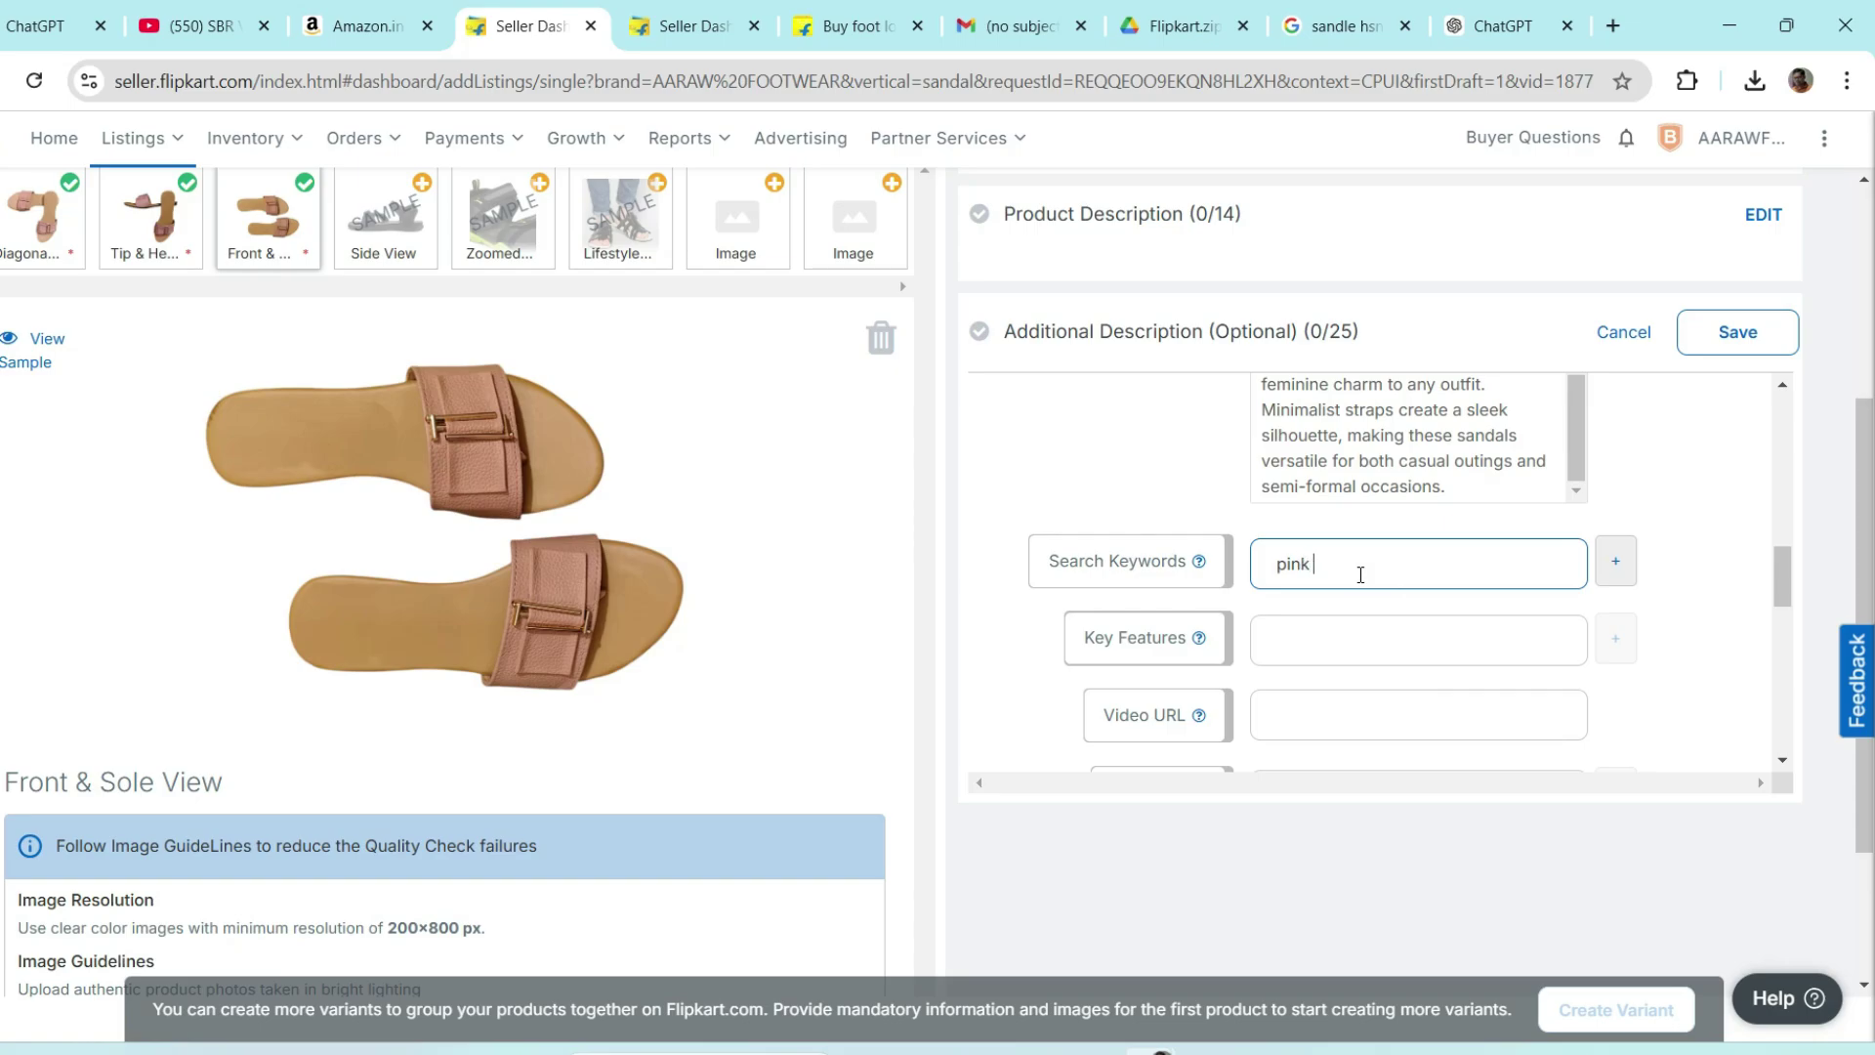
pyautogui.write('sandle')
pyautogui.press('BackSpace')
pyautogui.press('BackSpace')
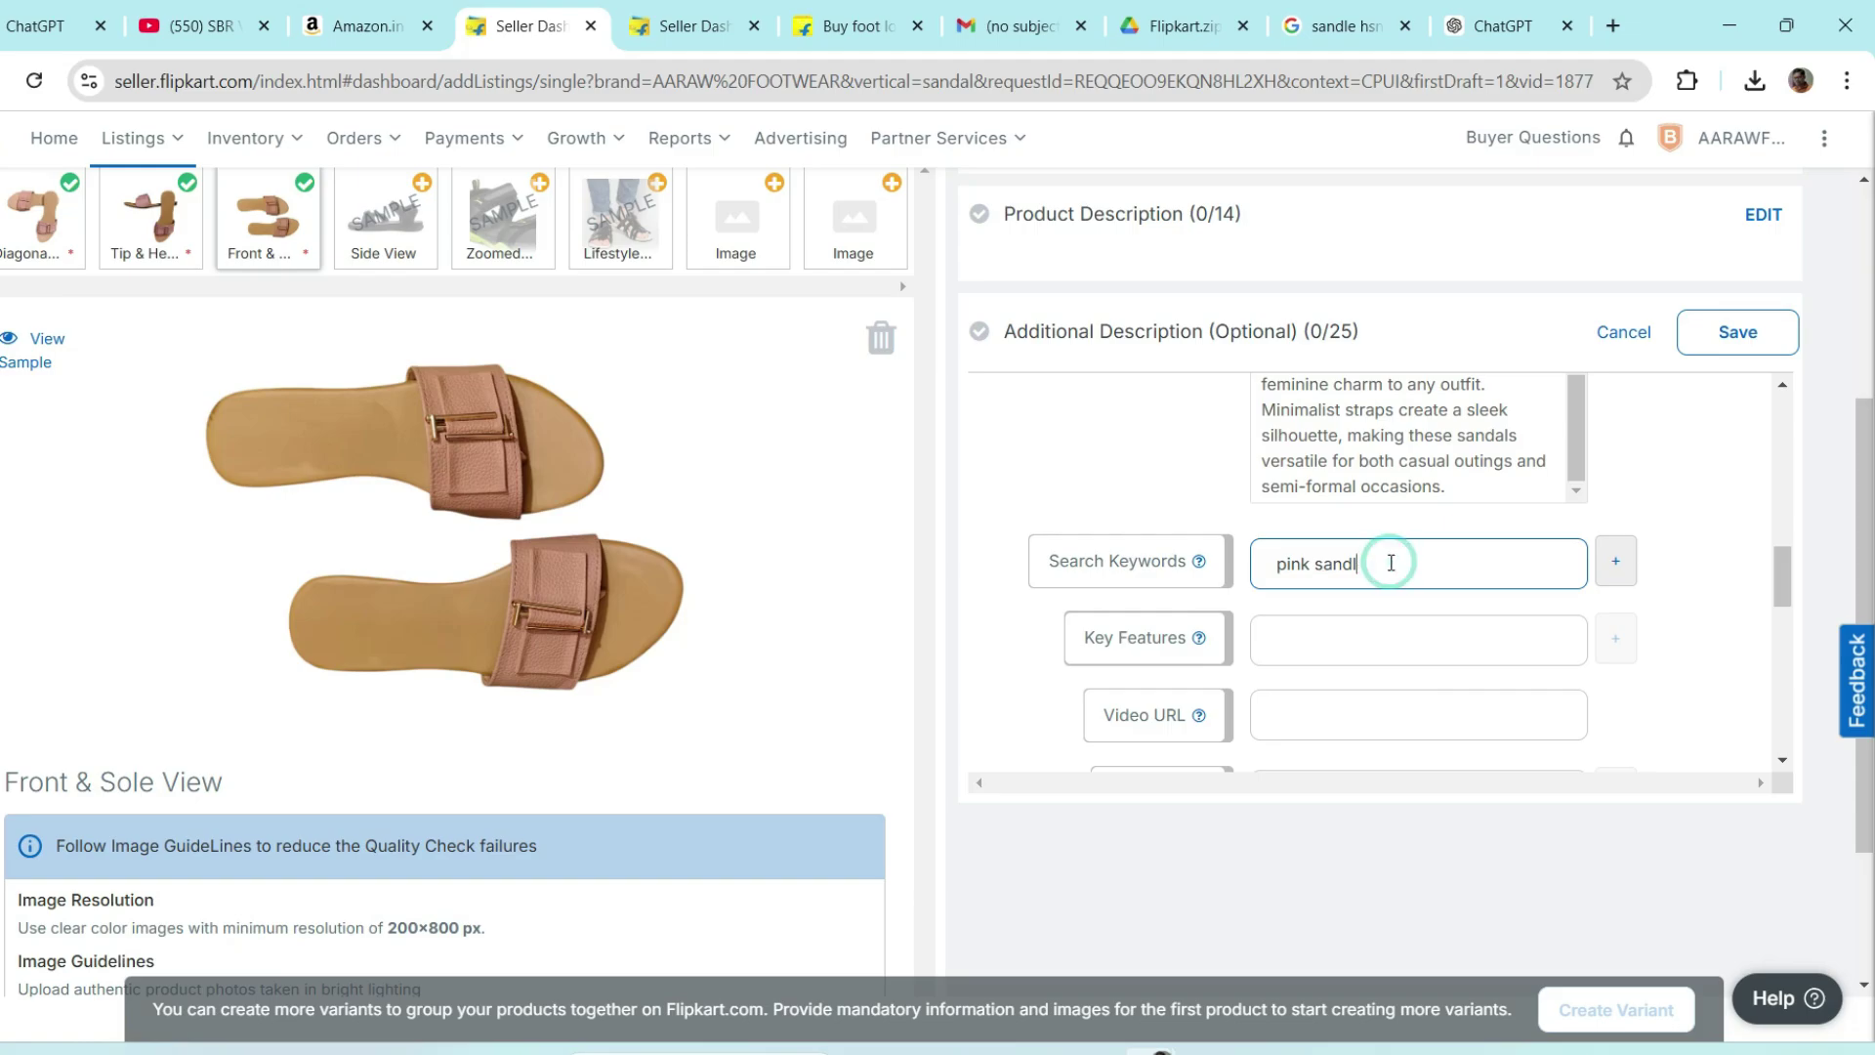
pyautogui.write('le')
pyautogui.doubleClick(1331, 567)
pyautogui.rightClick(1334, 567)
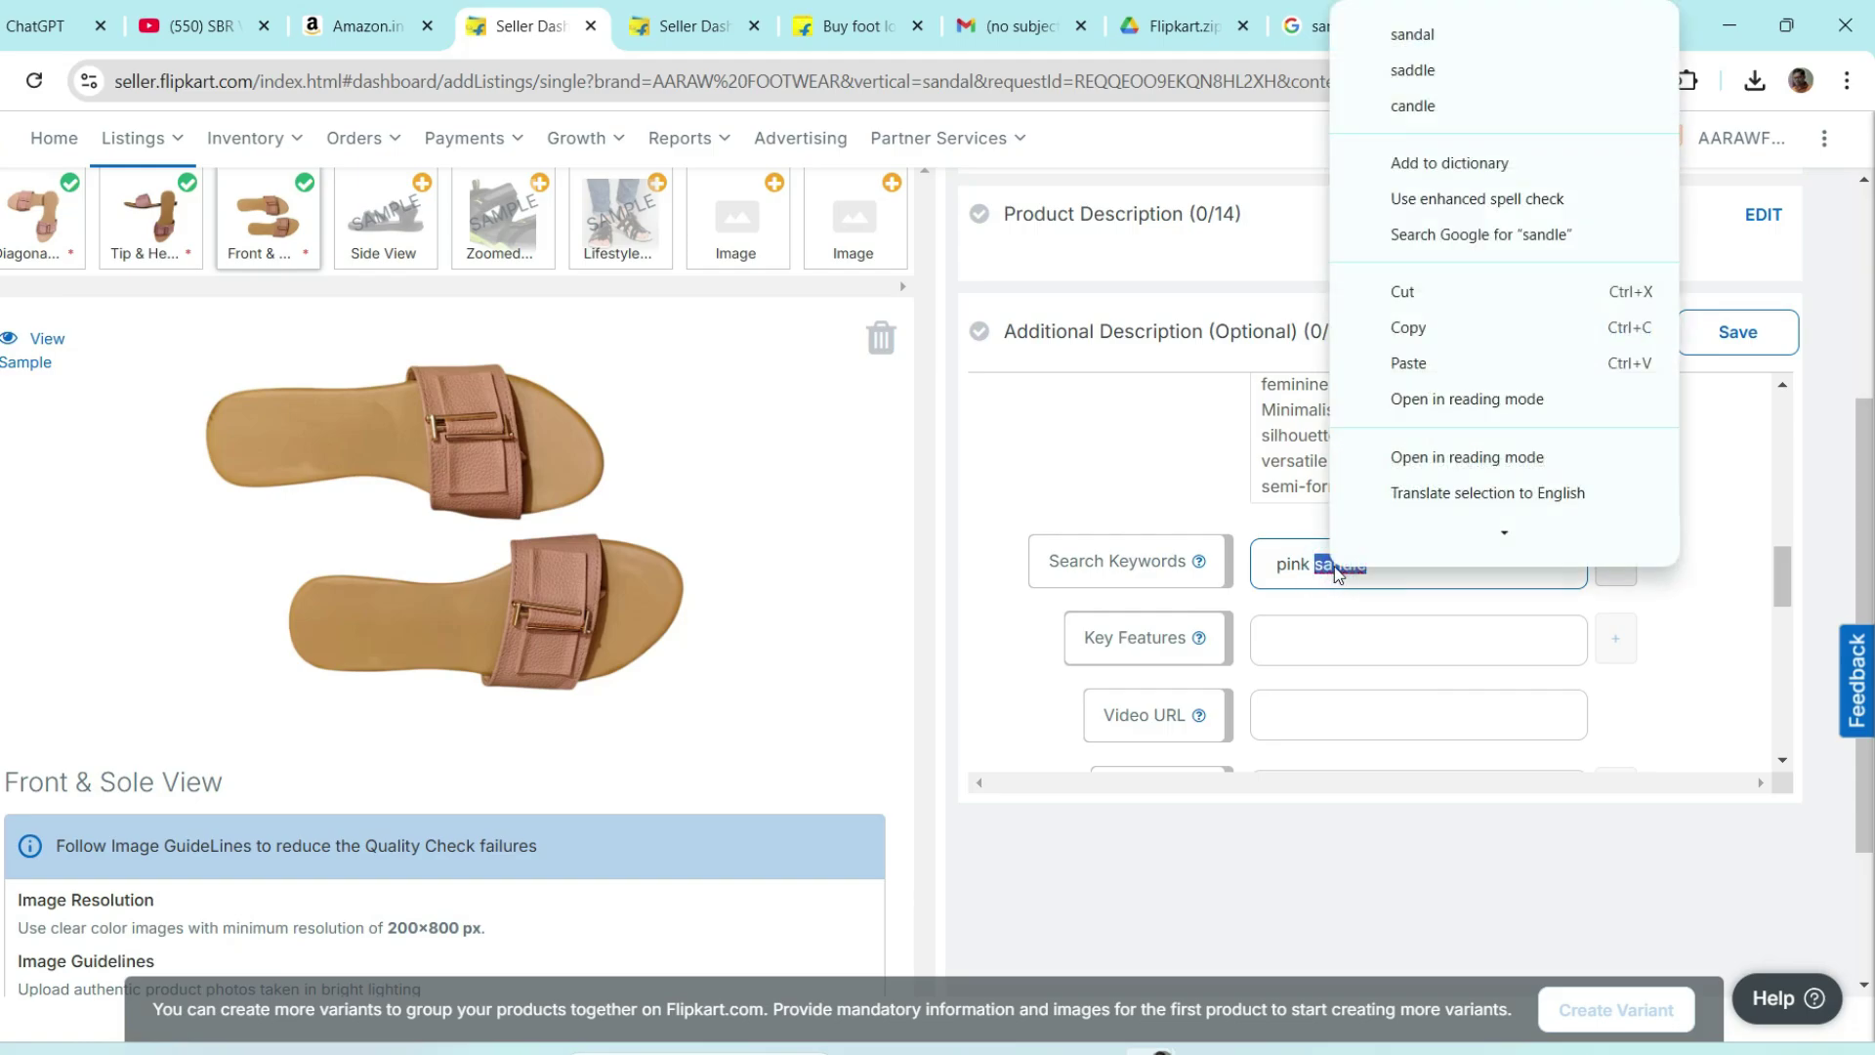
pyautogui.click(1433, 37)
# - Add the search keywords "pink sandal 5 size" and "leather sandal pink" as separate entries
pyautogui.click(1616, 563)
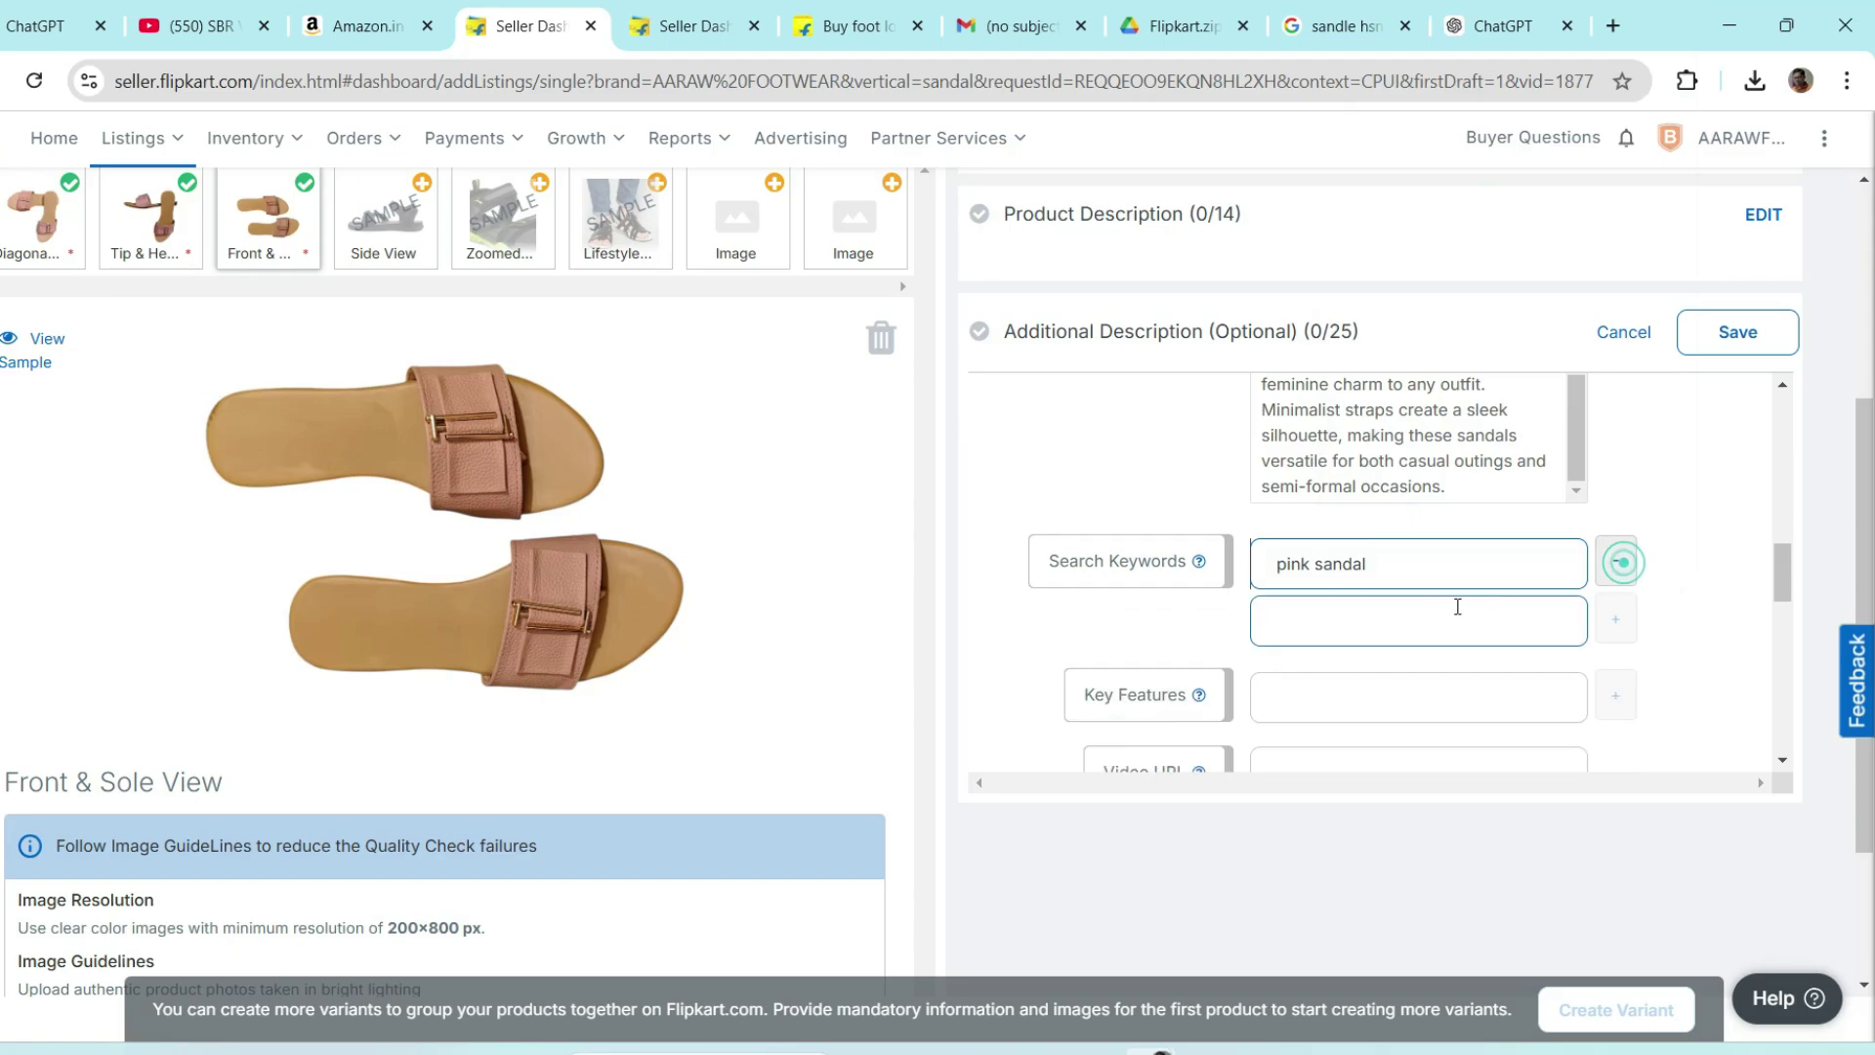
pyautogui.click(1337, 619)
pyautogui.write('p')
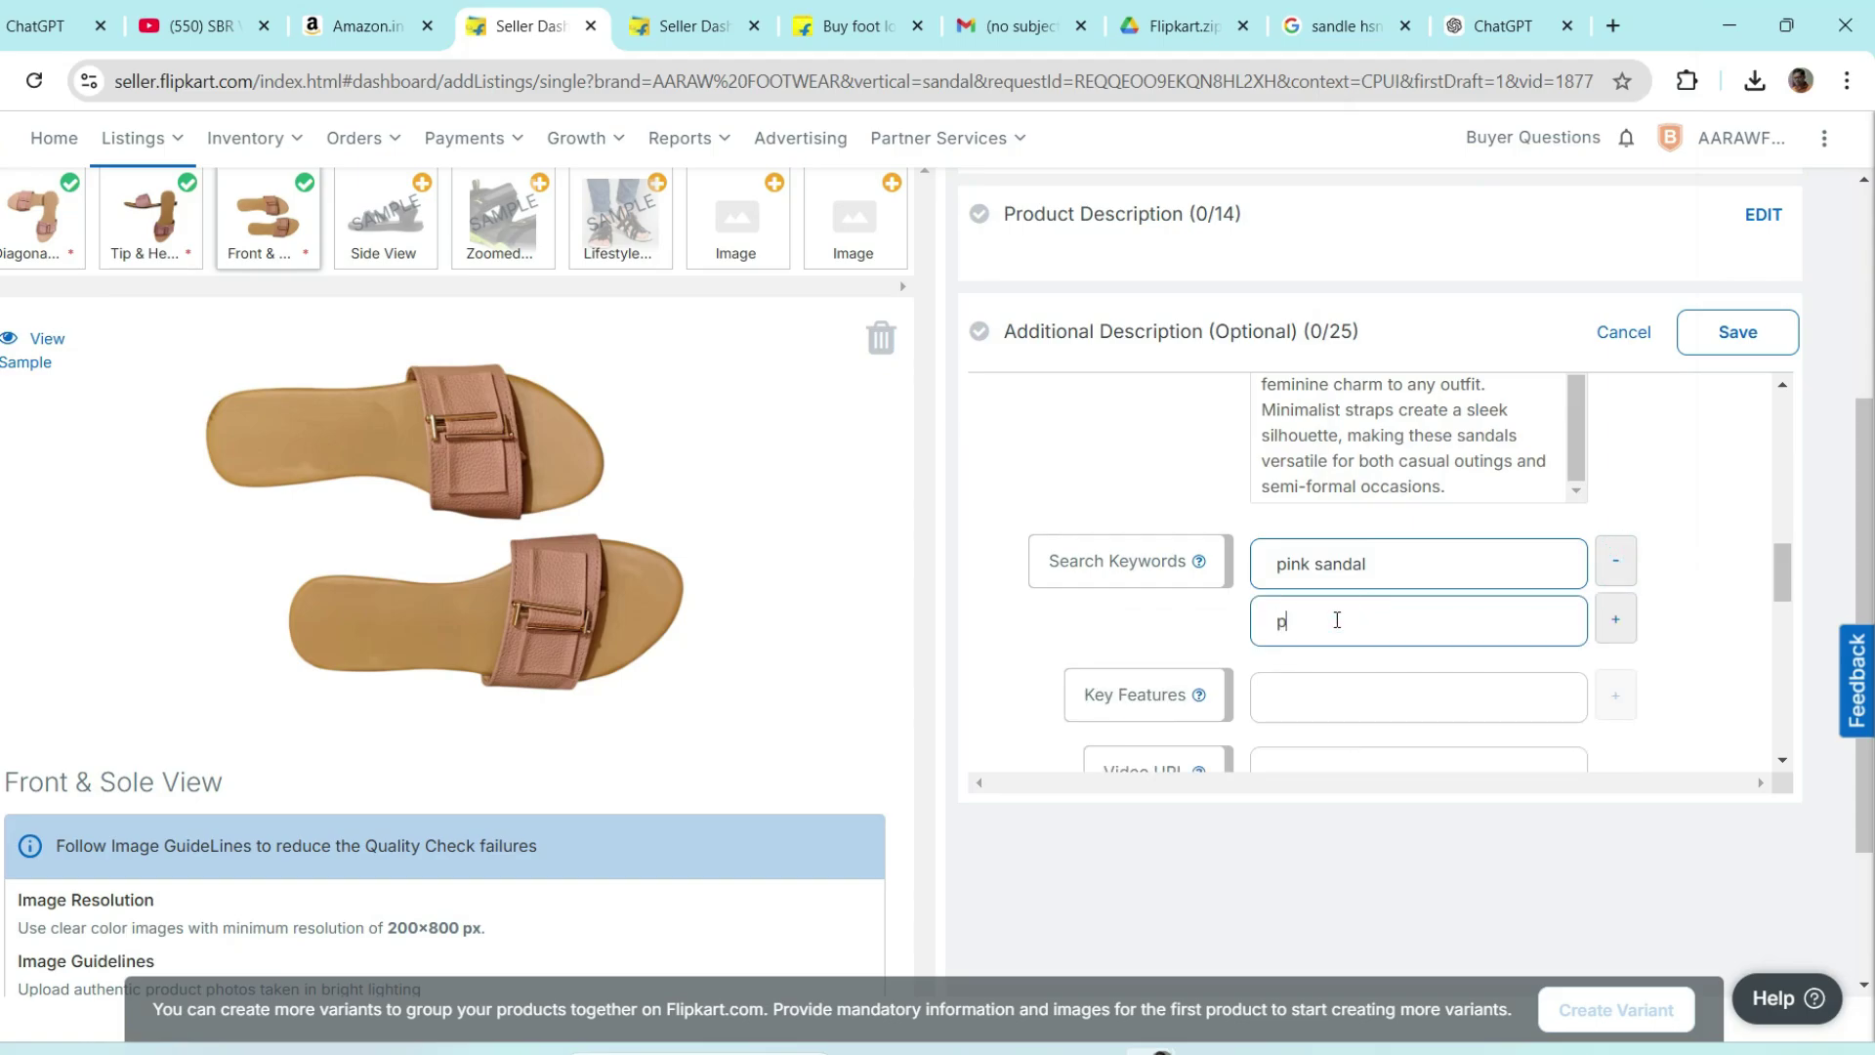
pyautogui.write('ink sandal 5 size')
pyautogui.click(1616, 619)
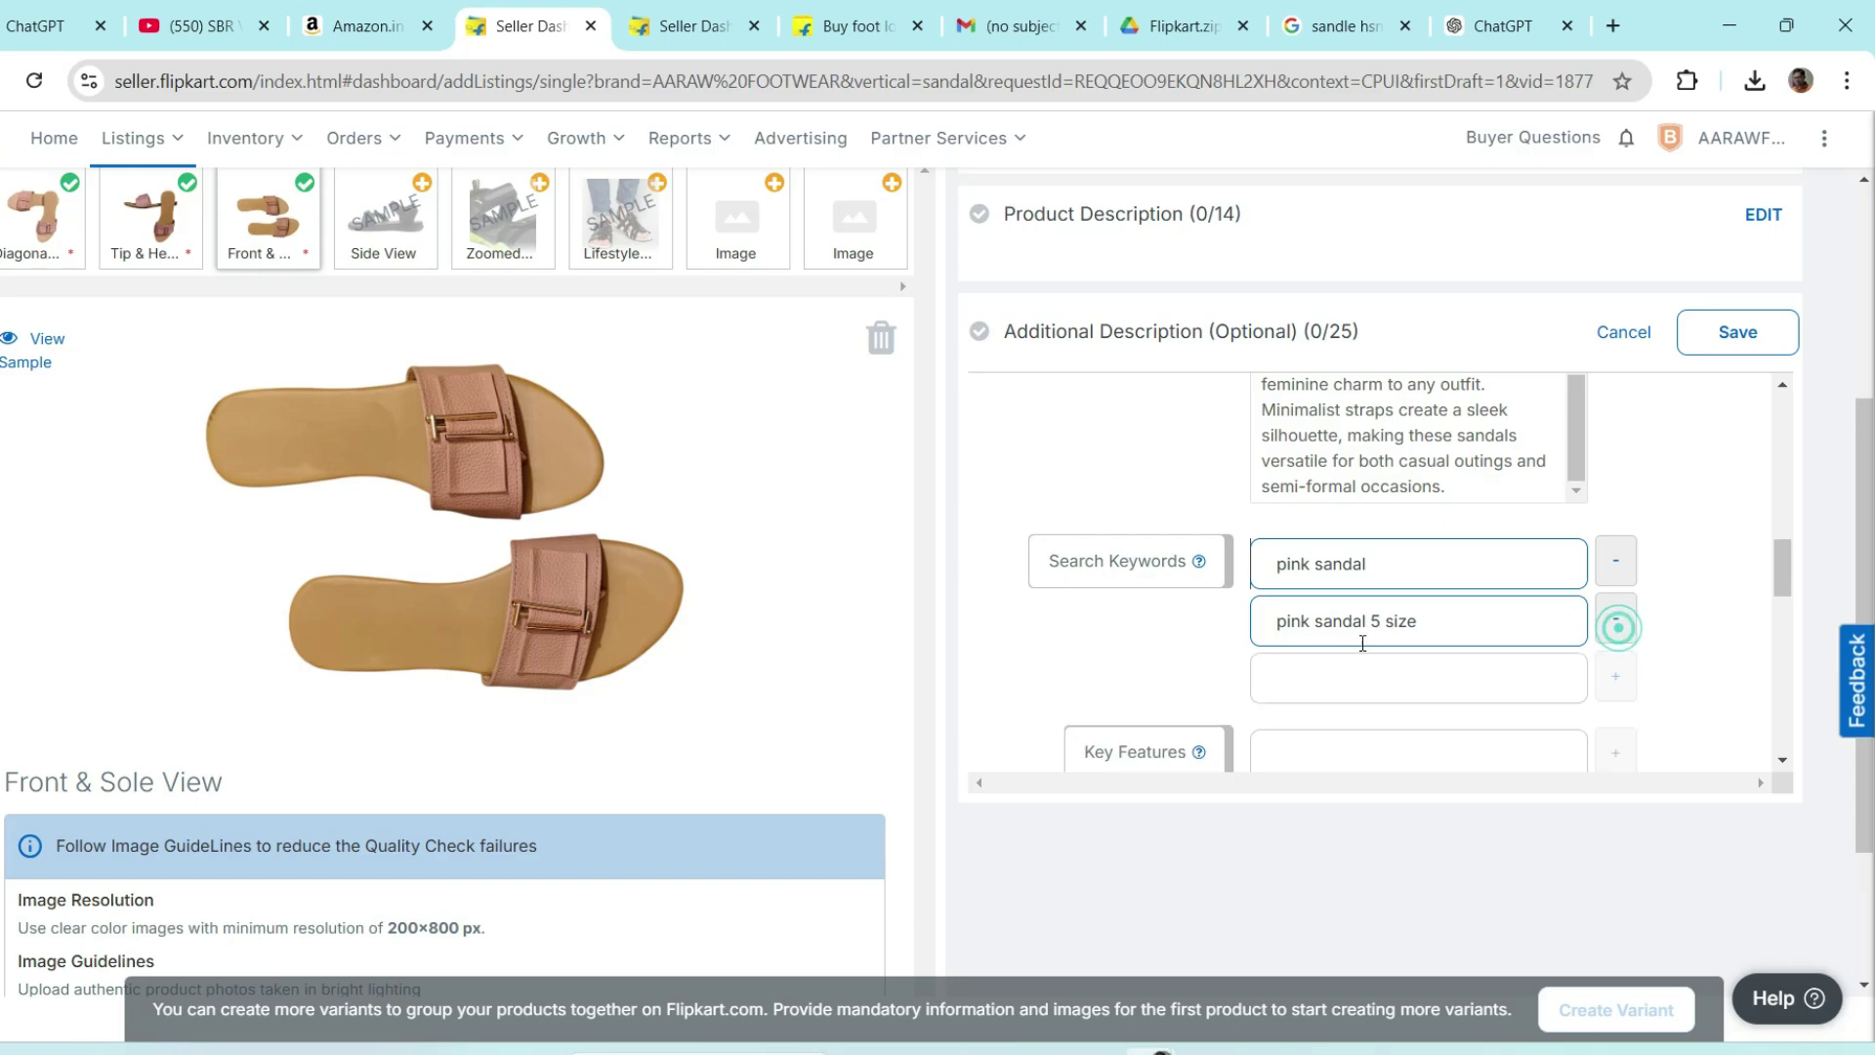
pyautogui.click(1325, 680)
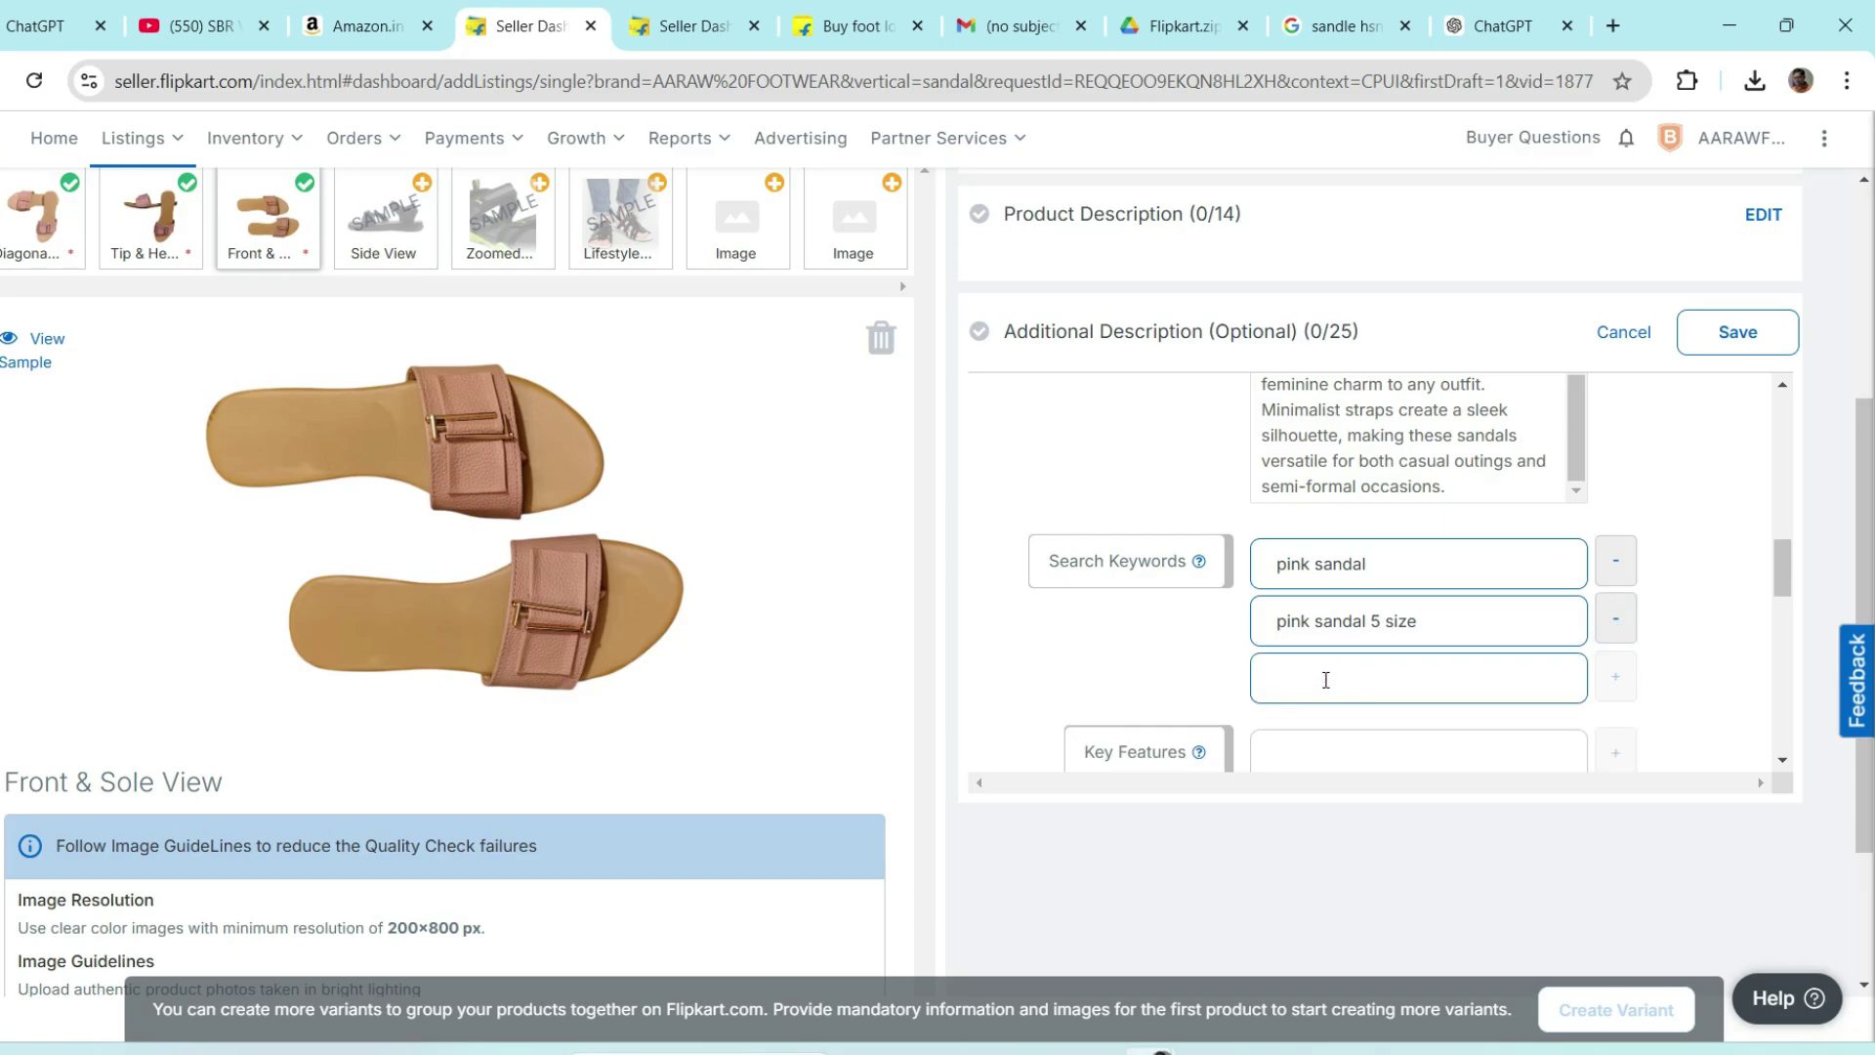
pyautogui.write('le')
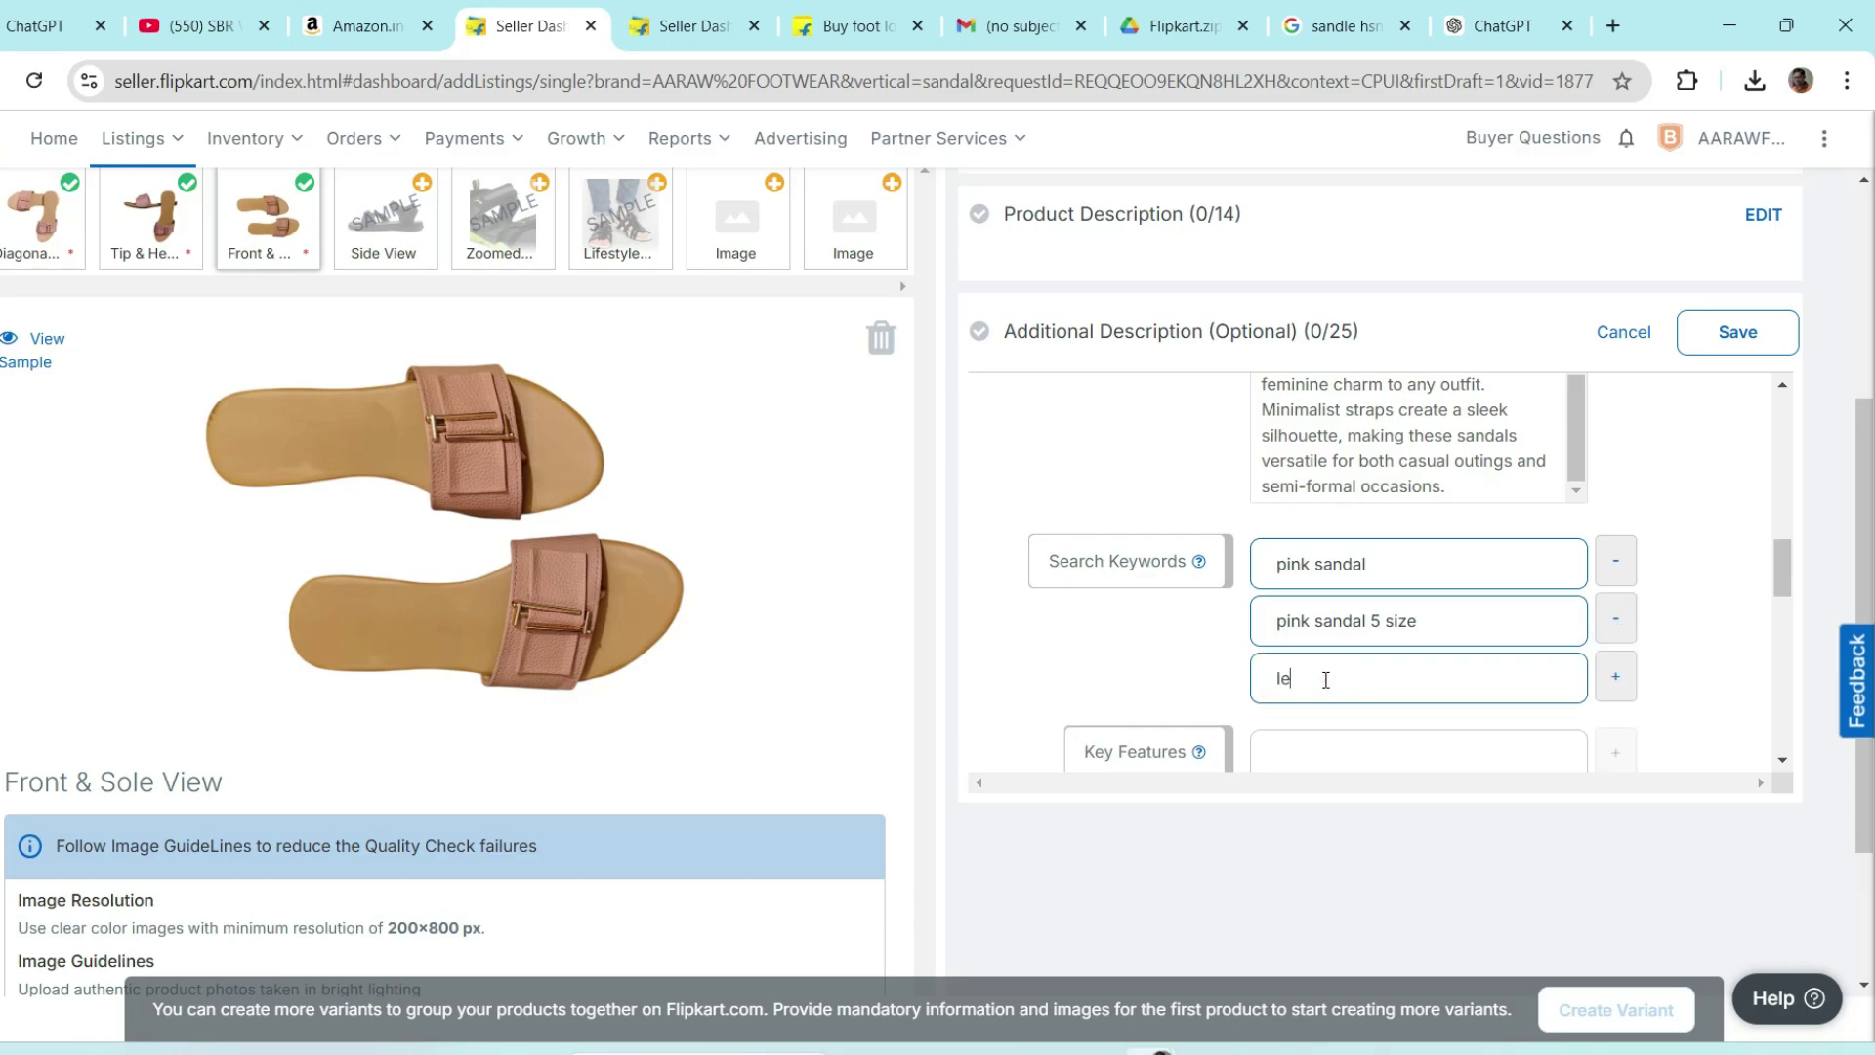
pyautogui.write('ather sandal pink')
# - Add two more search keyword entries, "pink sandal leather" and "women sandal"
pyautogui.scroll(-1, 1465, 674)
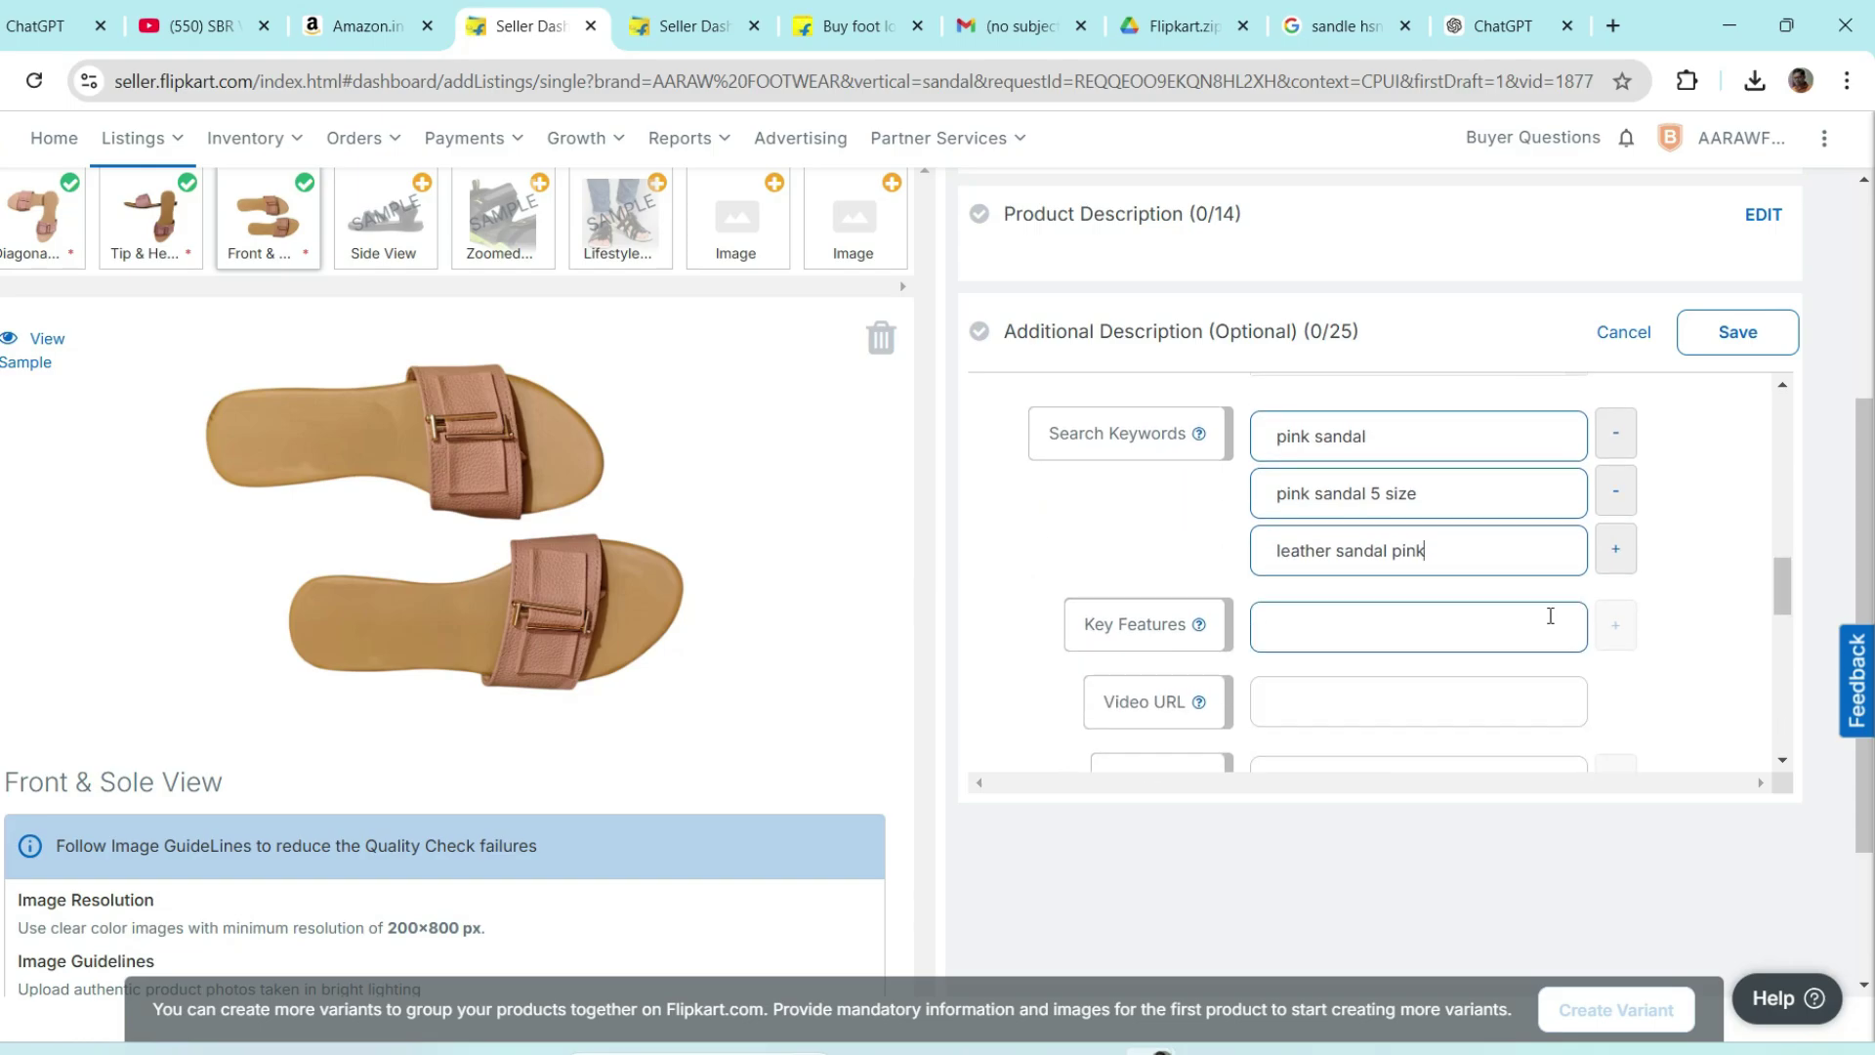
pyautogui.click(1616, 563)
pyautogui.click(1328, 601)
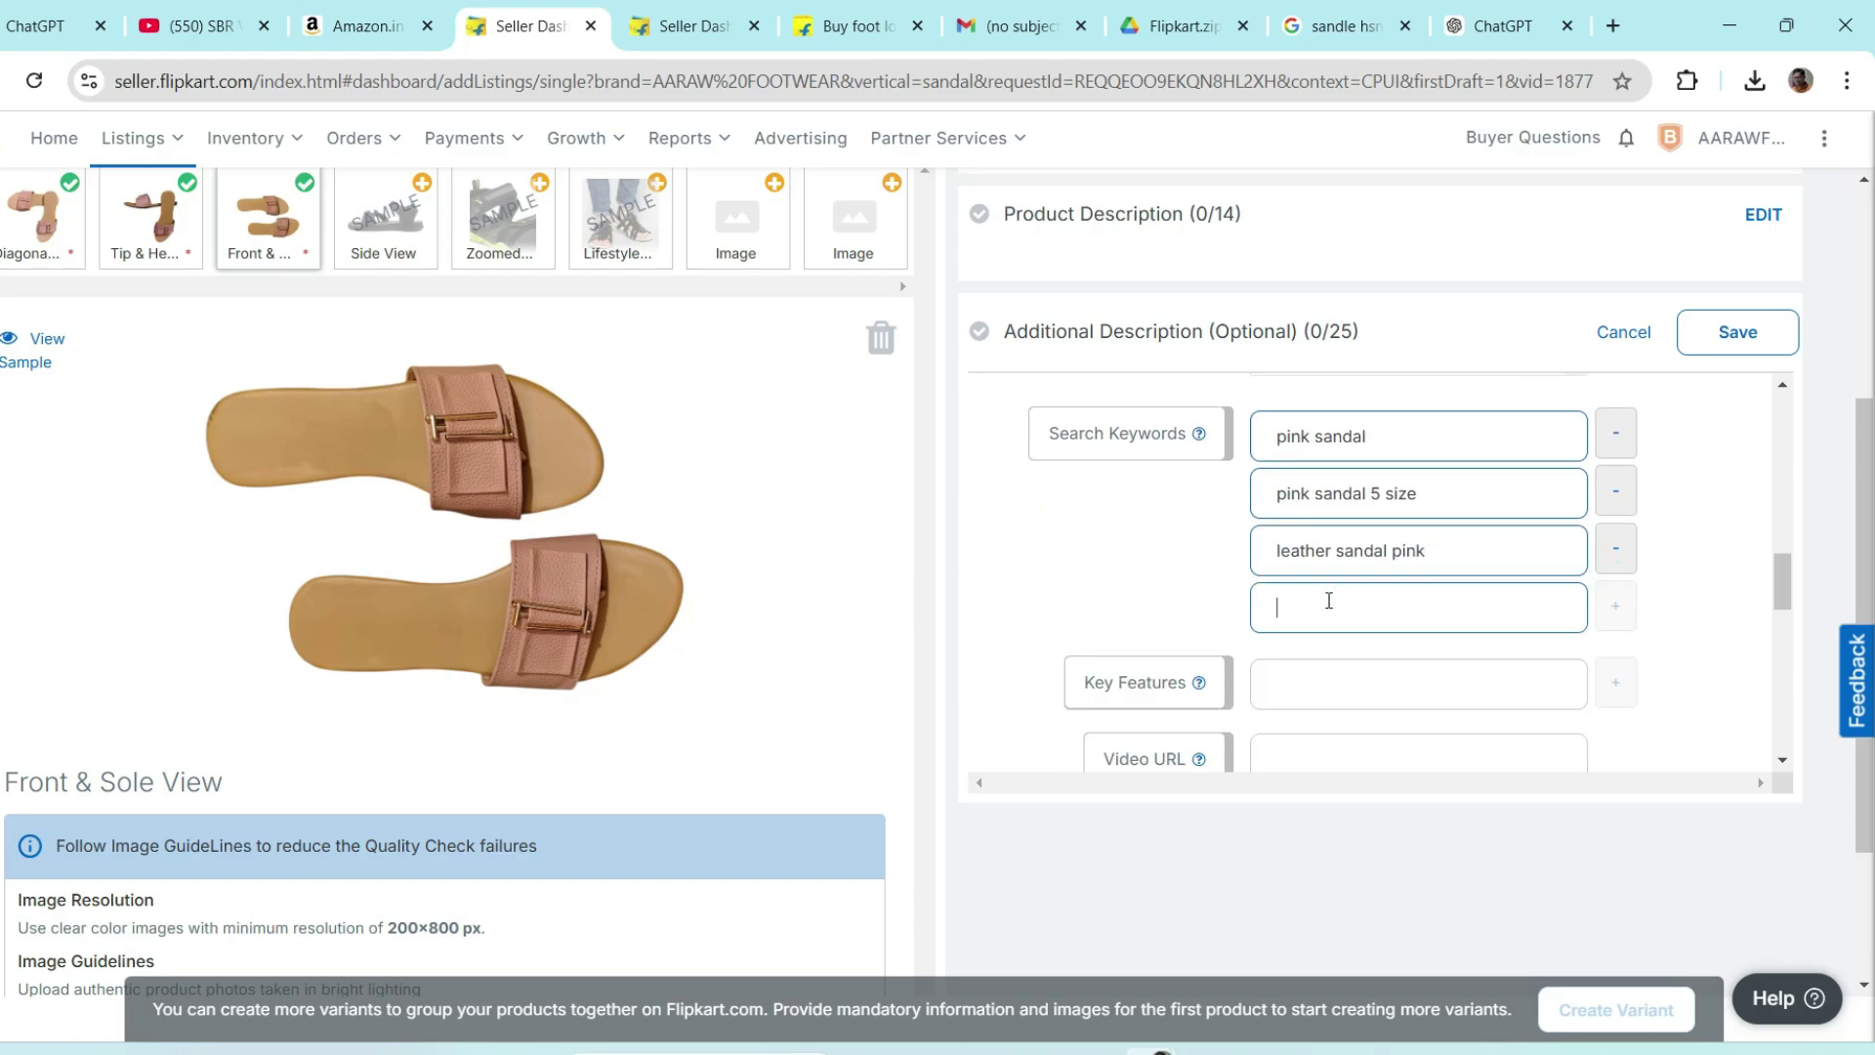
pyautogui.write('pink sand')
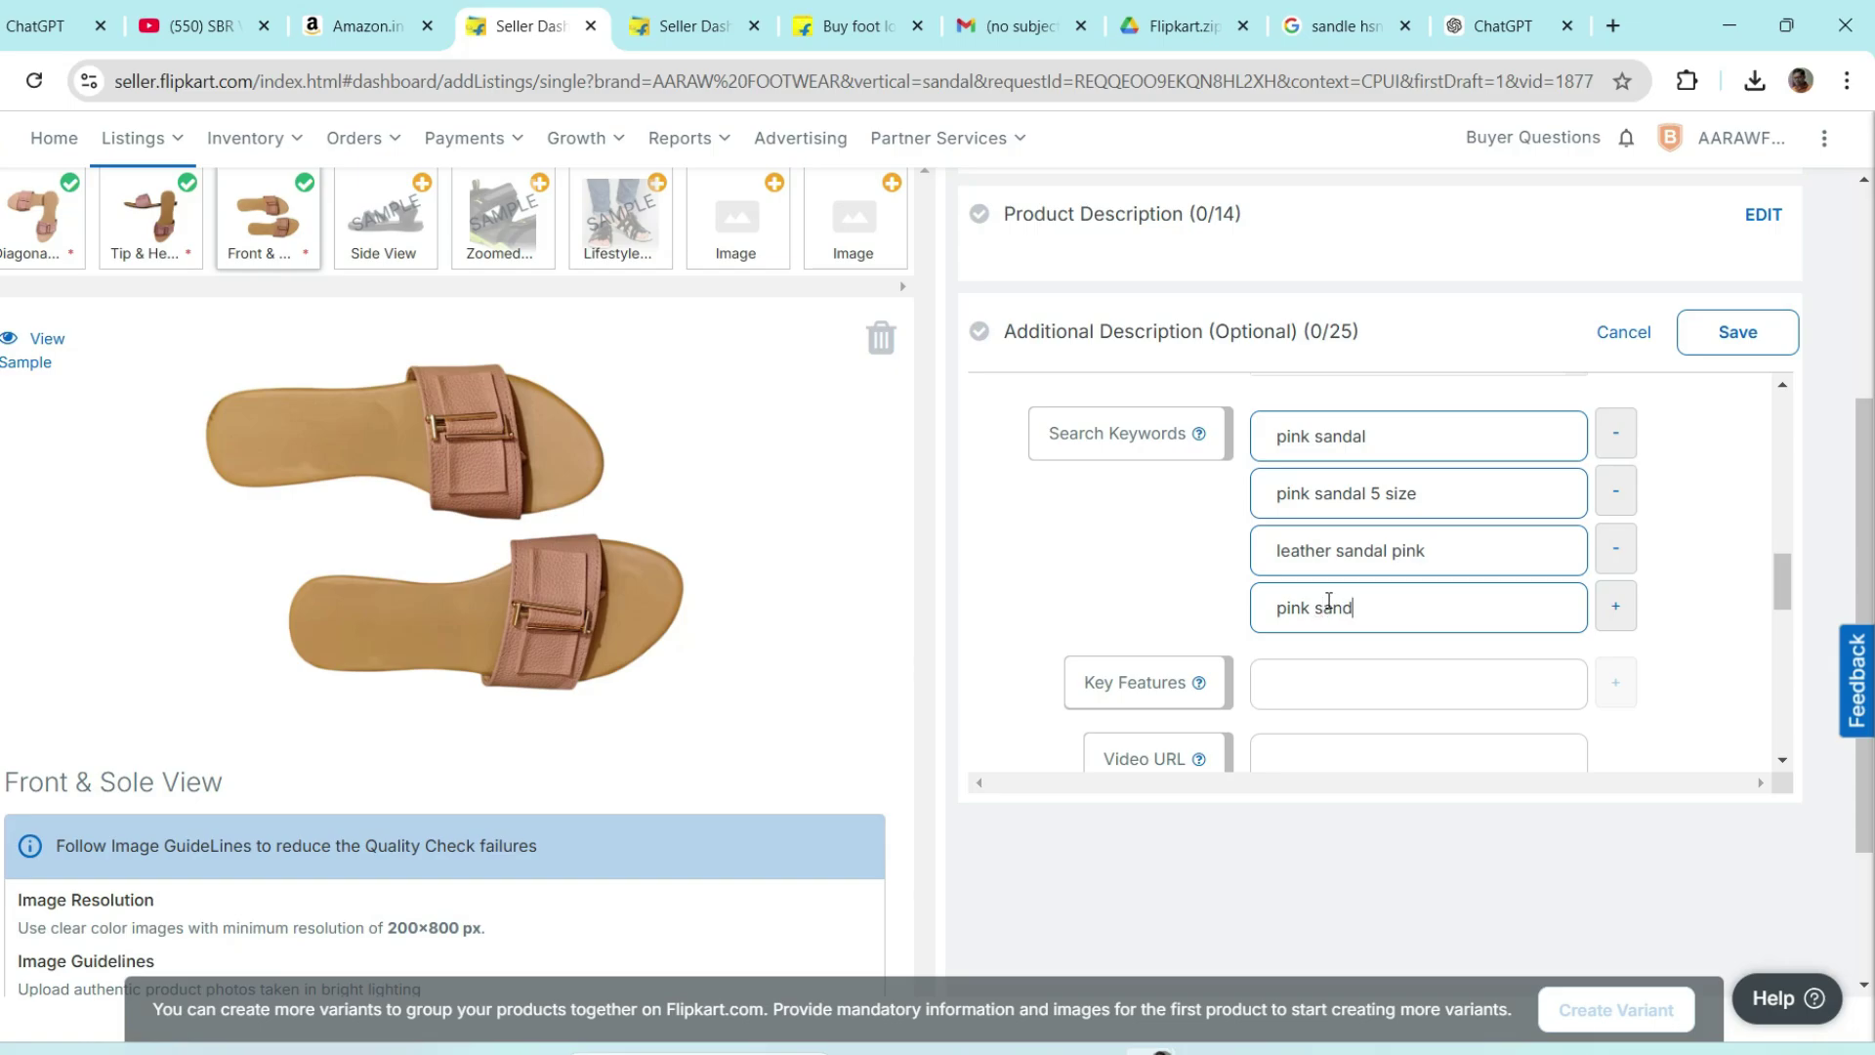
pyautogui.write('al leather')
pyautogui.click(1616, 613)
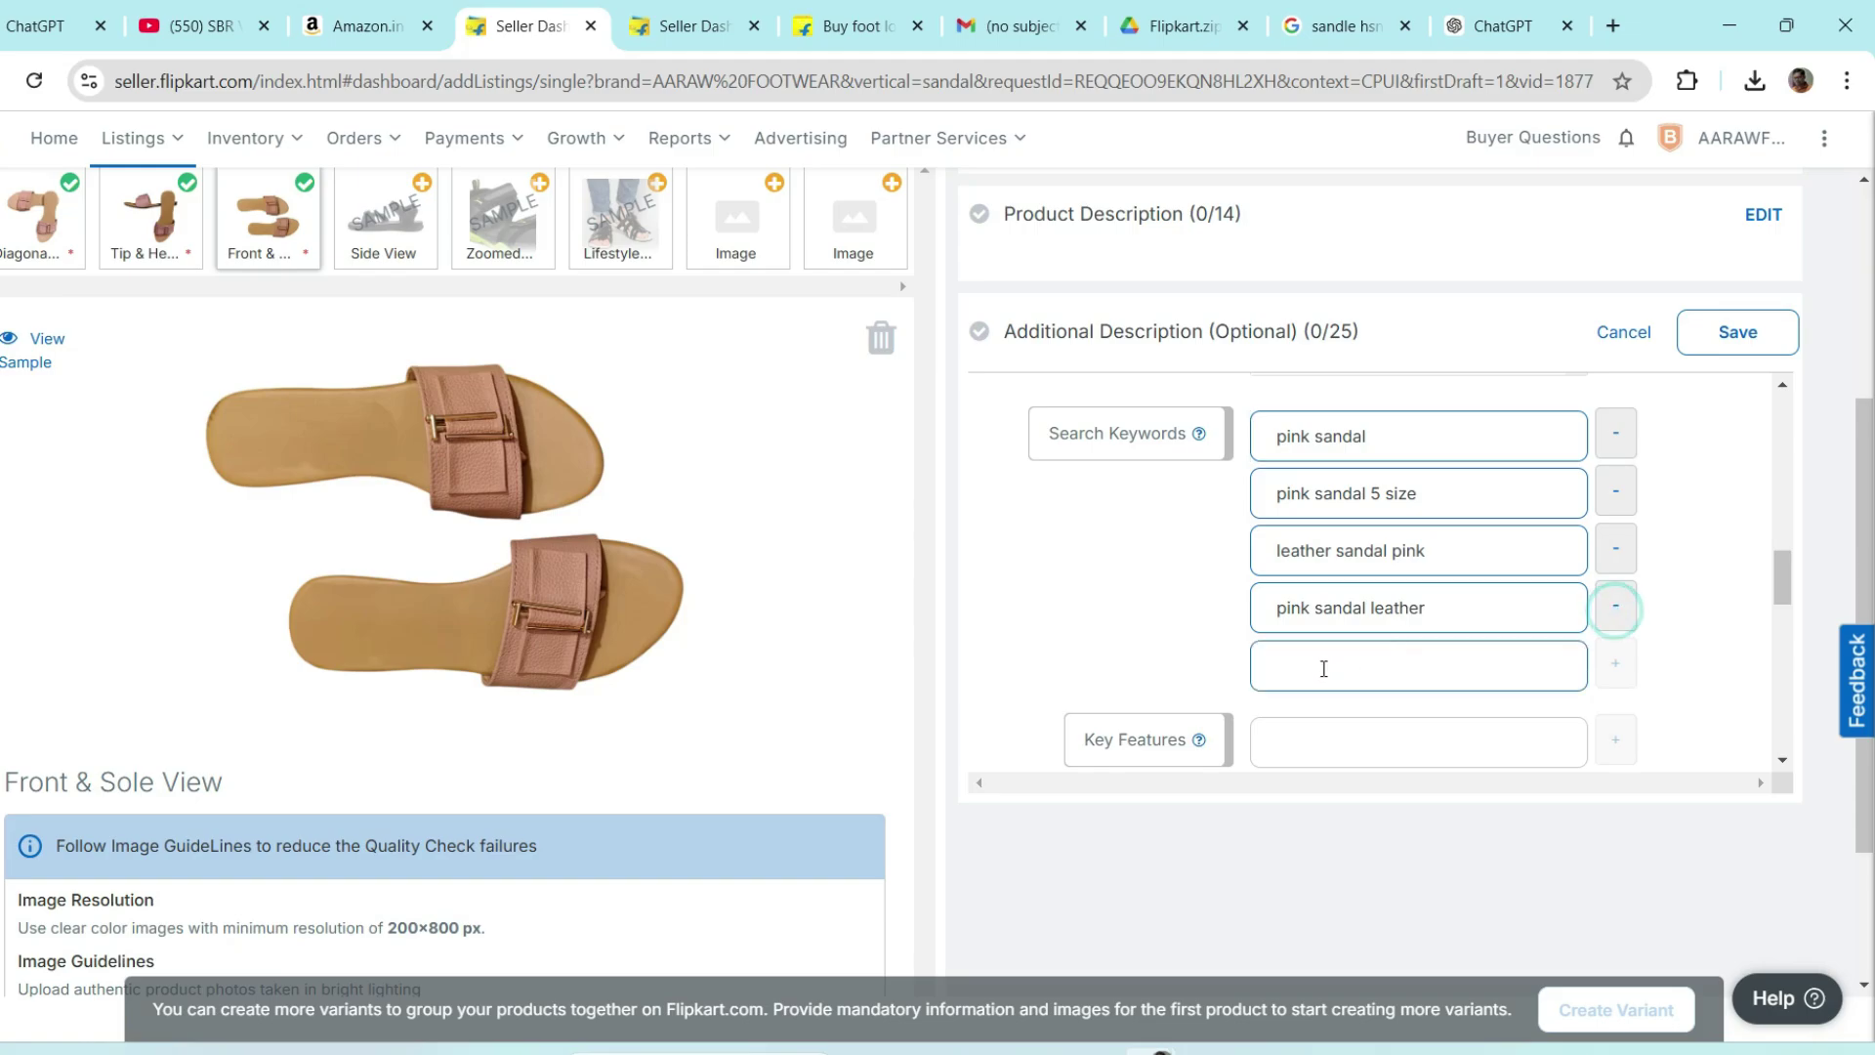
pyautogui.write('w')
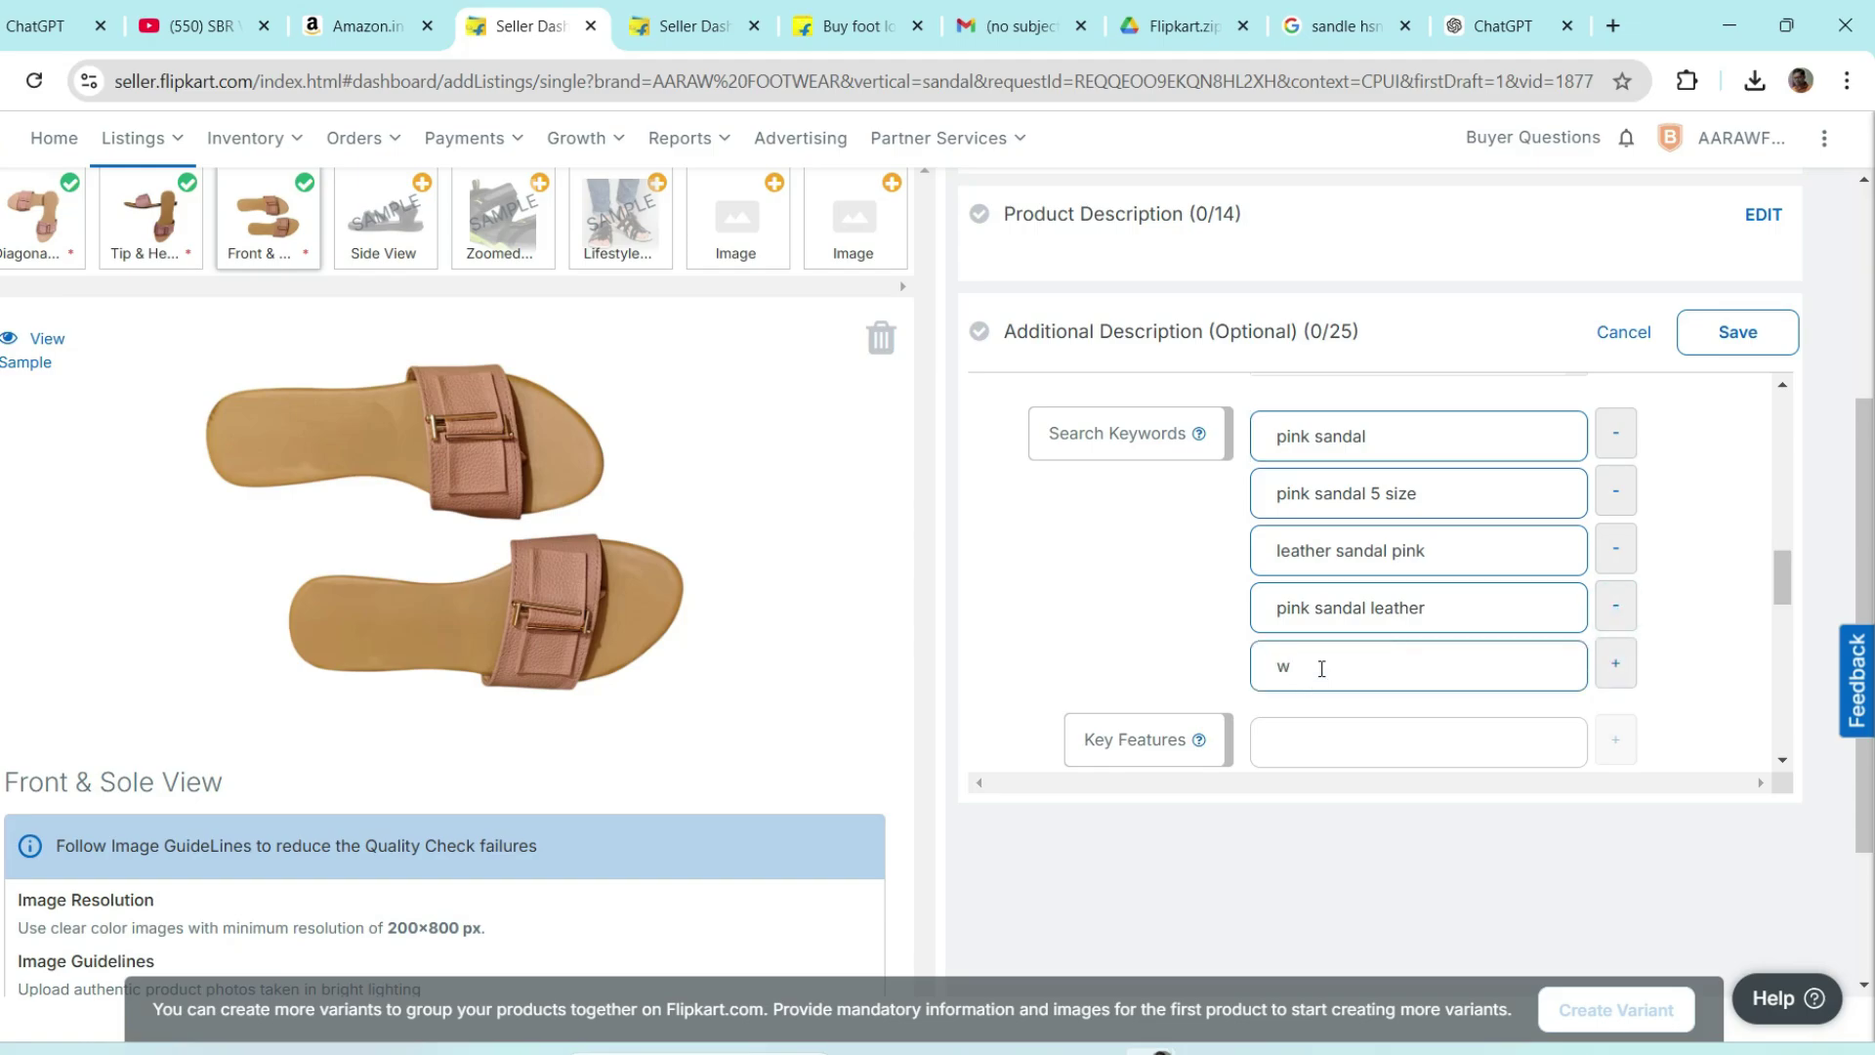
pyautogui.write('omen sandal')
pyautogui.click(1667, 599)
# - Copy the "Durable Build" heading from ChatGPT's description into the listing's first Key Features entry and add another entry
pyautogui.scroll(-1, 1685, 650)
pyautogui.scroll(-1, 1690, 596)
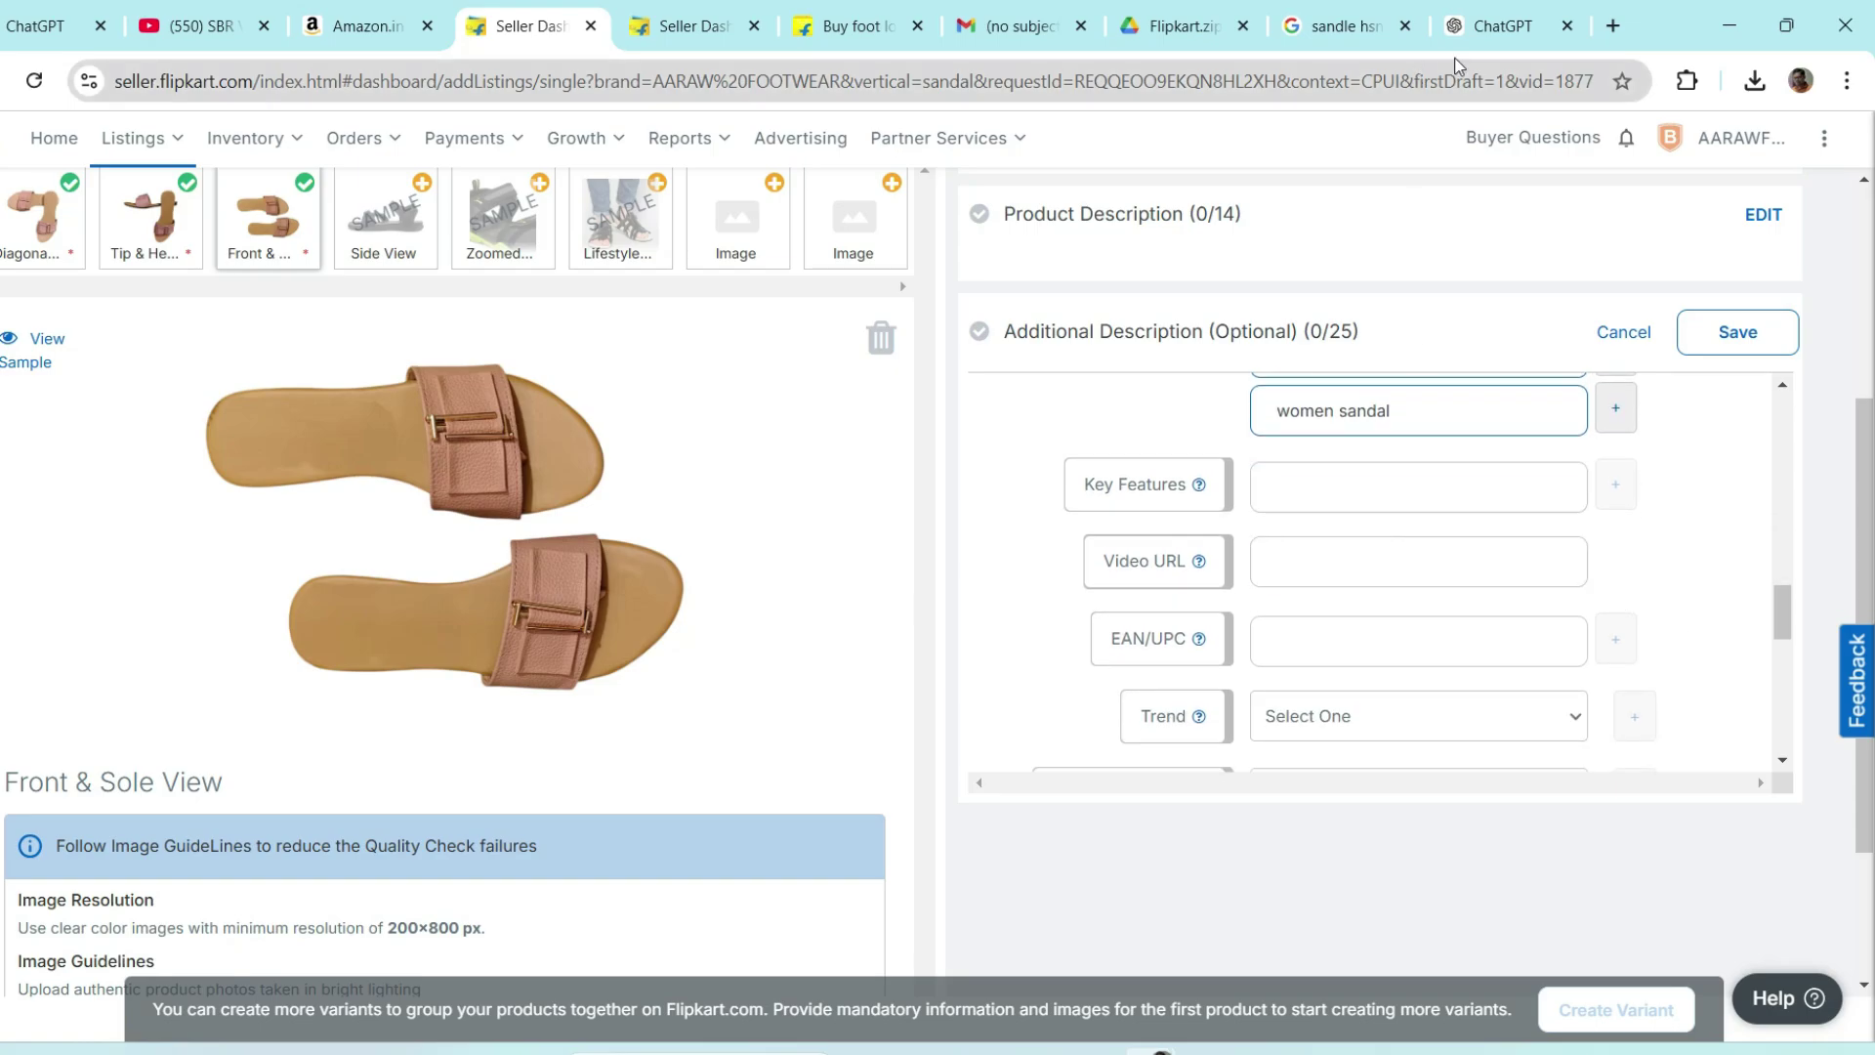
pyautogui.click(1504, 27)
pyautogui.scroll(-1, 823, 773)
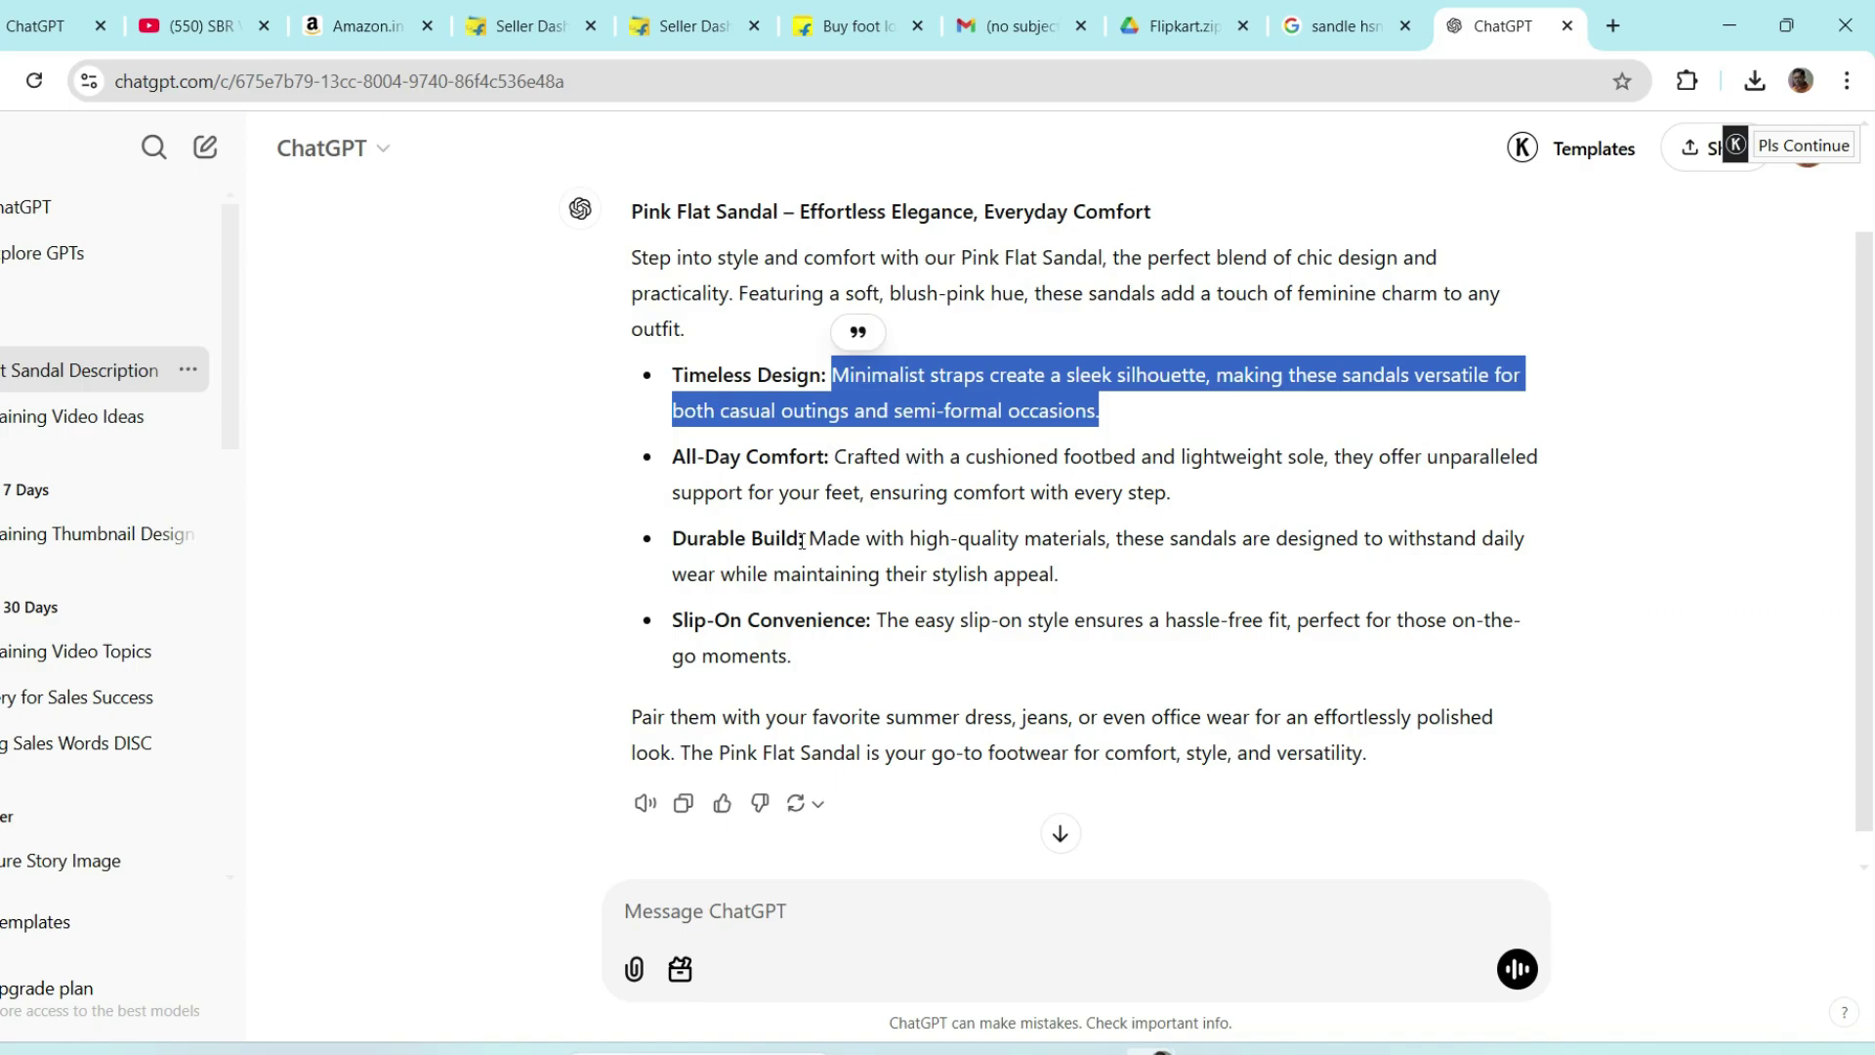
pyautogui.moveTo(802, 541); pyautogui.dragTo(674, 538)
pyautogui.hotkey('ctrl', 'c')
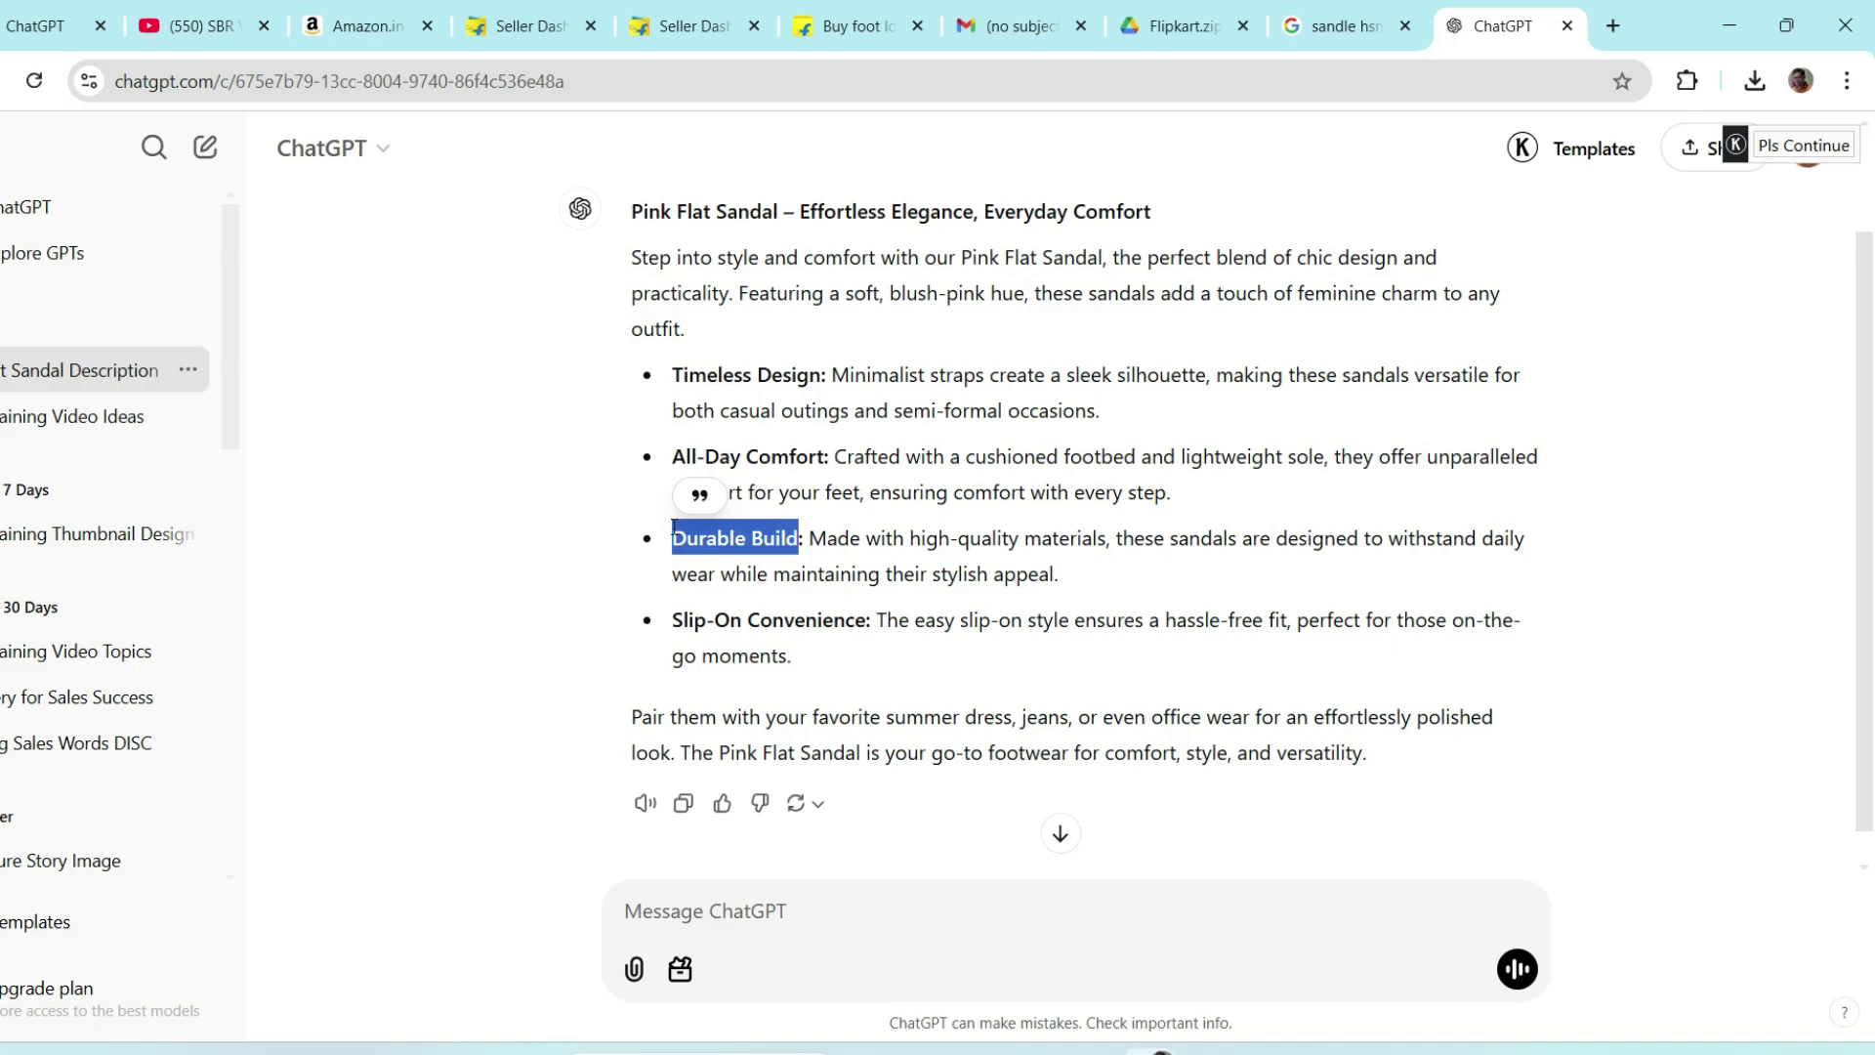
pyautogui.click(684, 27)
pyautogui.click(539, 30)
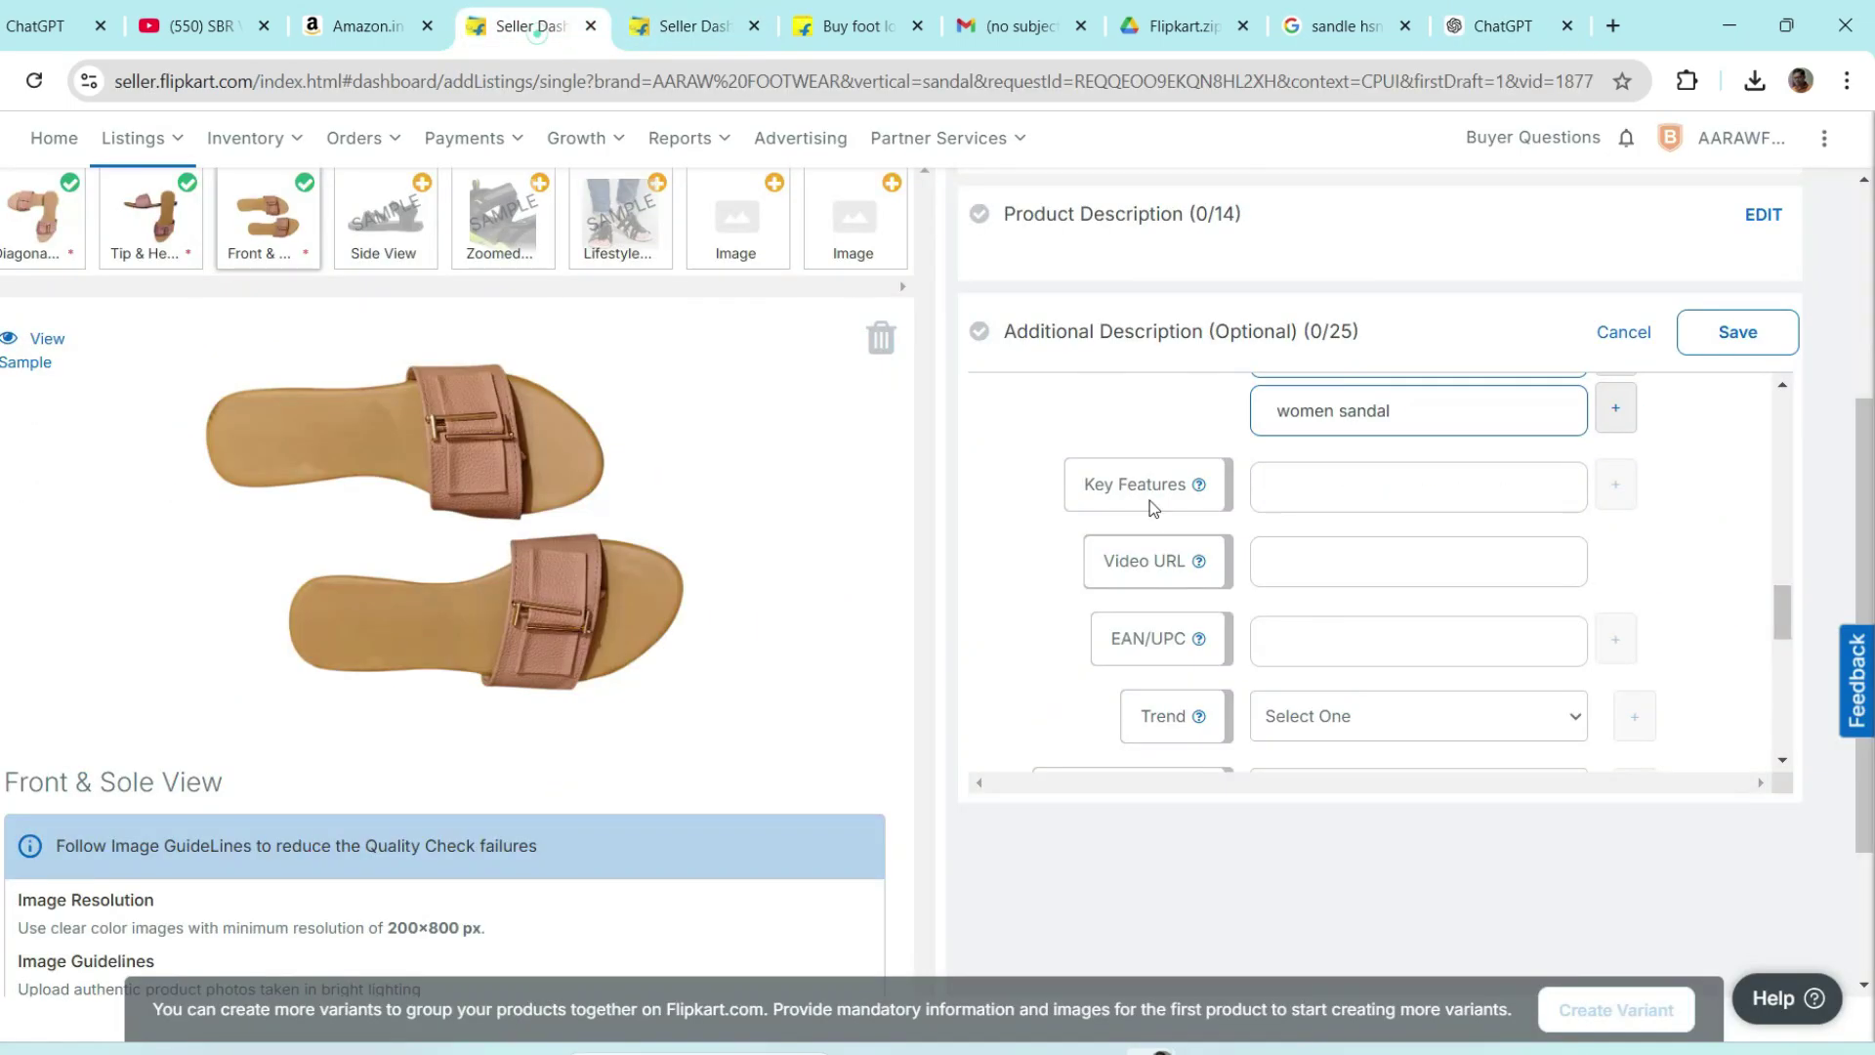
pyautogui.click(1303, 507)
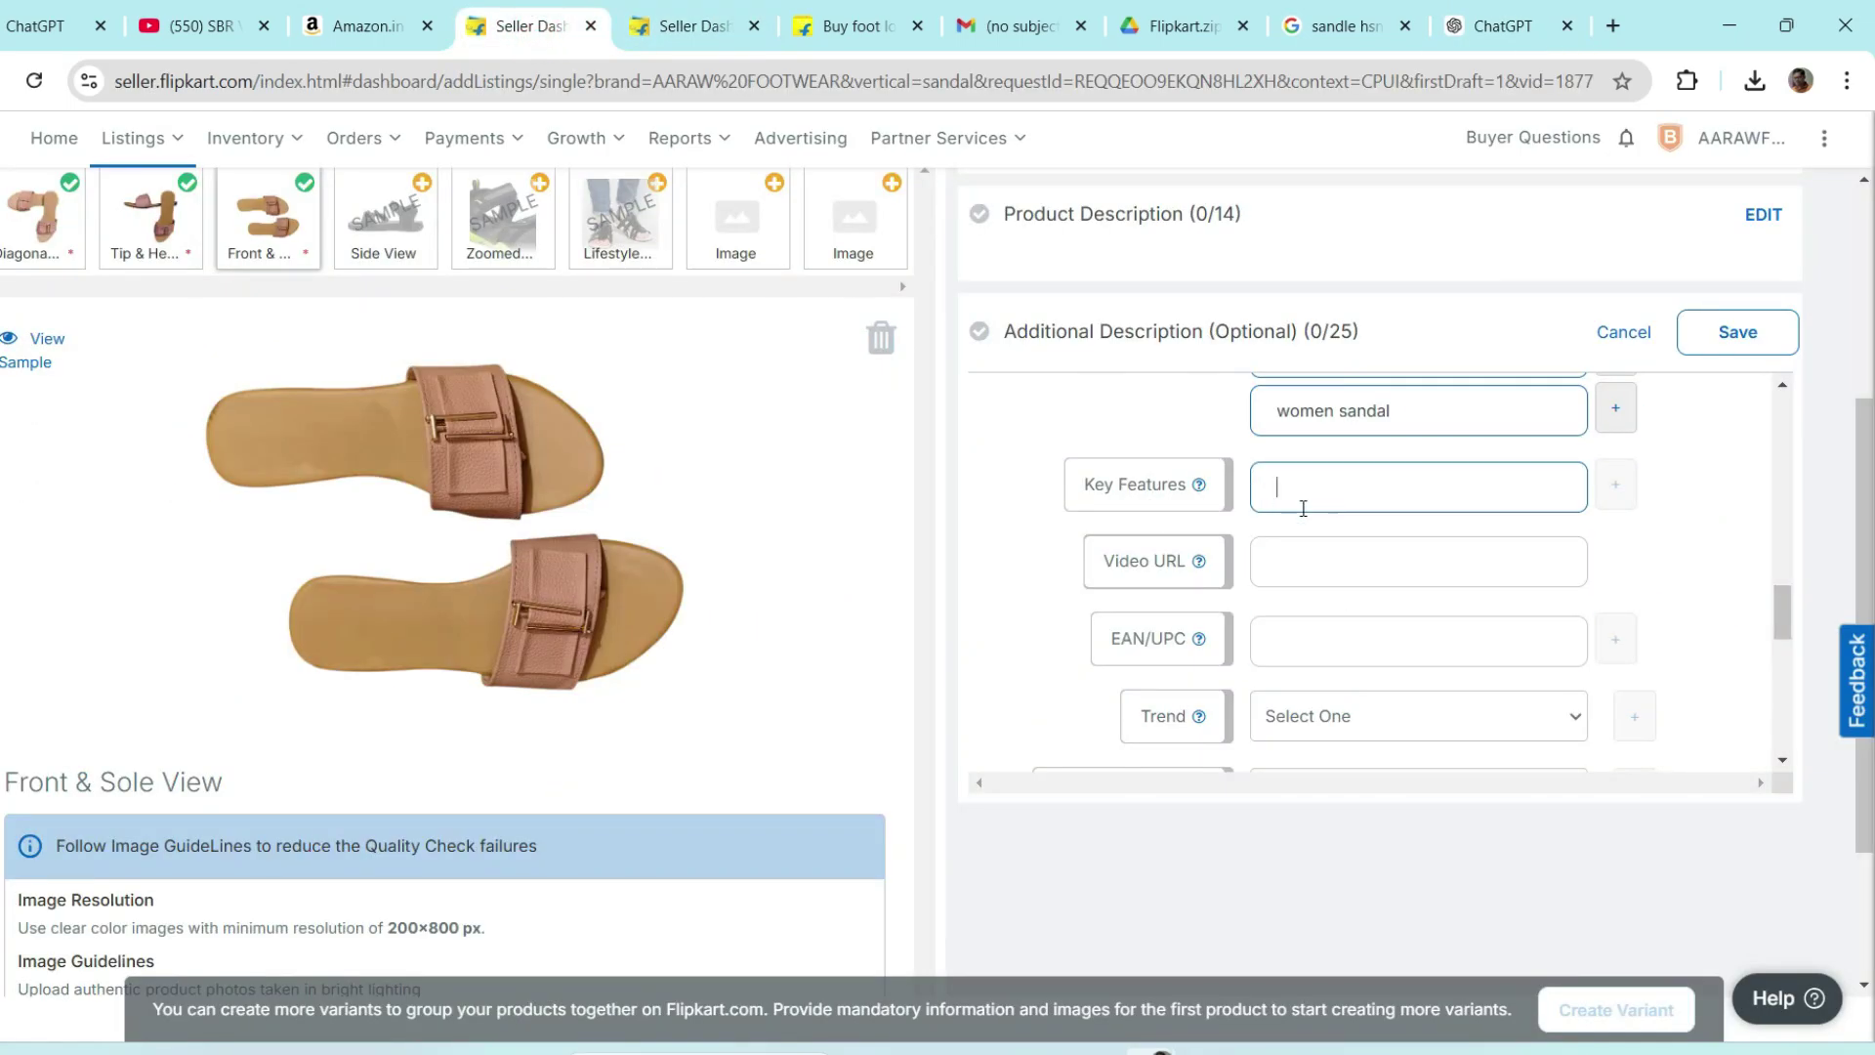
pyautogui.hotkey('ctrl', 'v')
pyautogui.click(1615, 484)
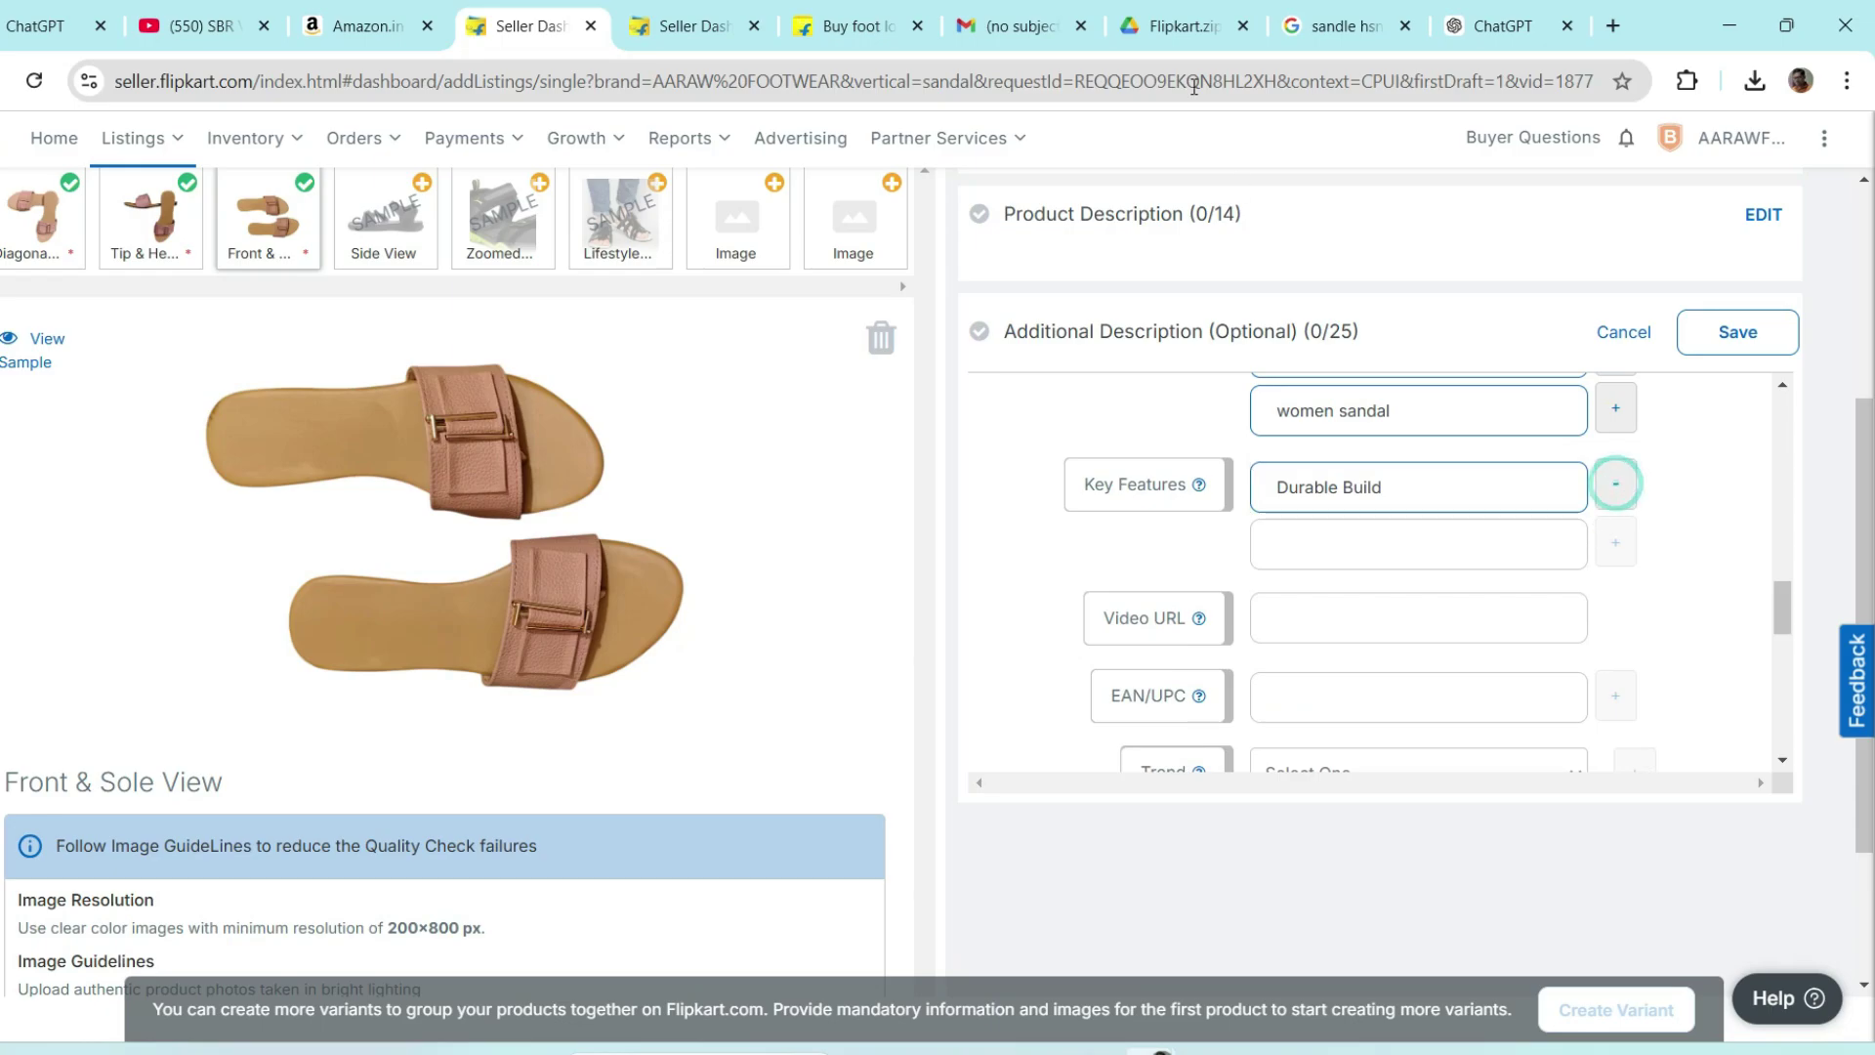
# - Copy ChatGPT's "Slip-On Convenience:" heading into the second Key Features entry and add a third entry
pyautogui.click(1476, 10)
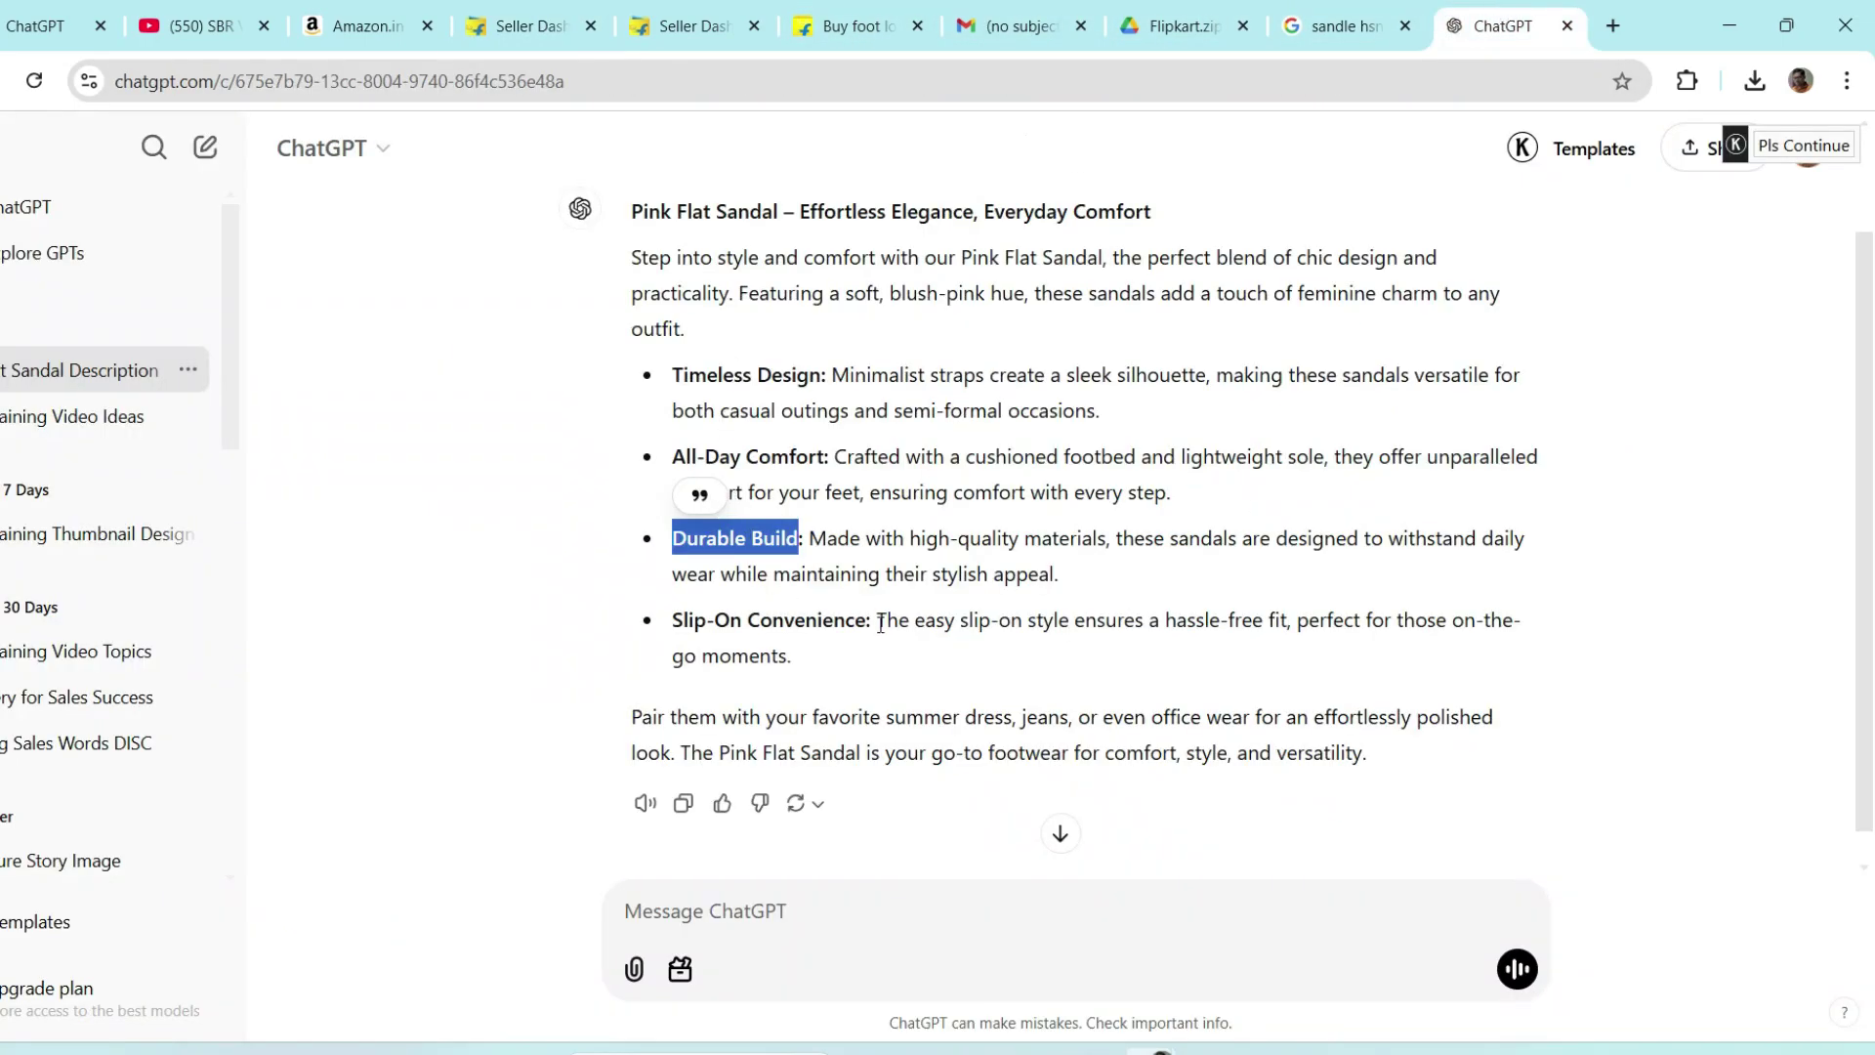
pyautogui.moveTo(871, 628); pyautogui.dragTo(671, 637)
pyautogui.hotkey('ctrl', 'c')
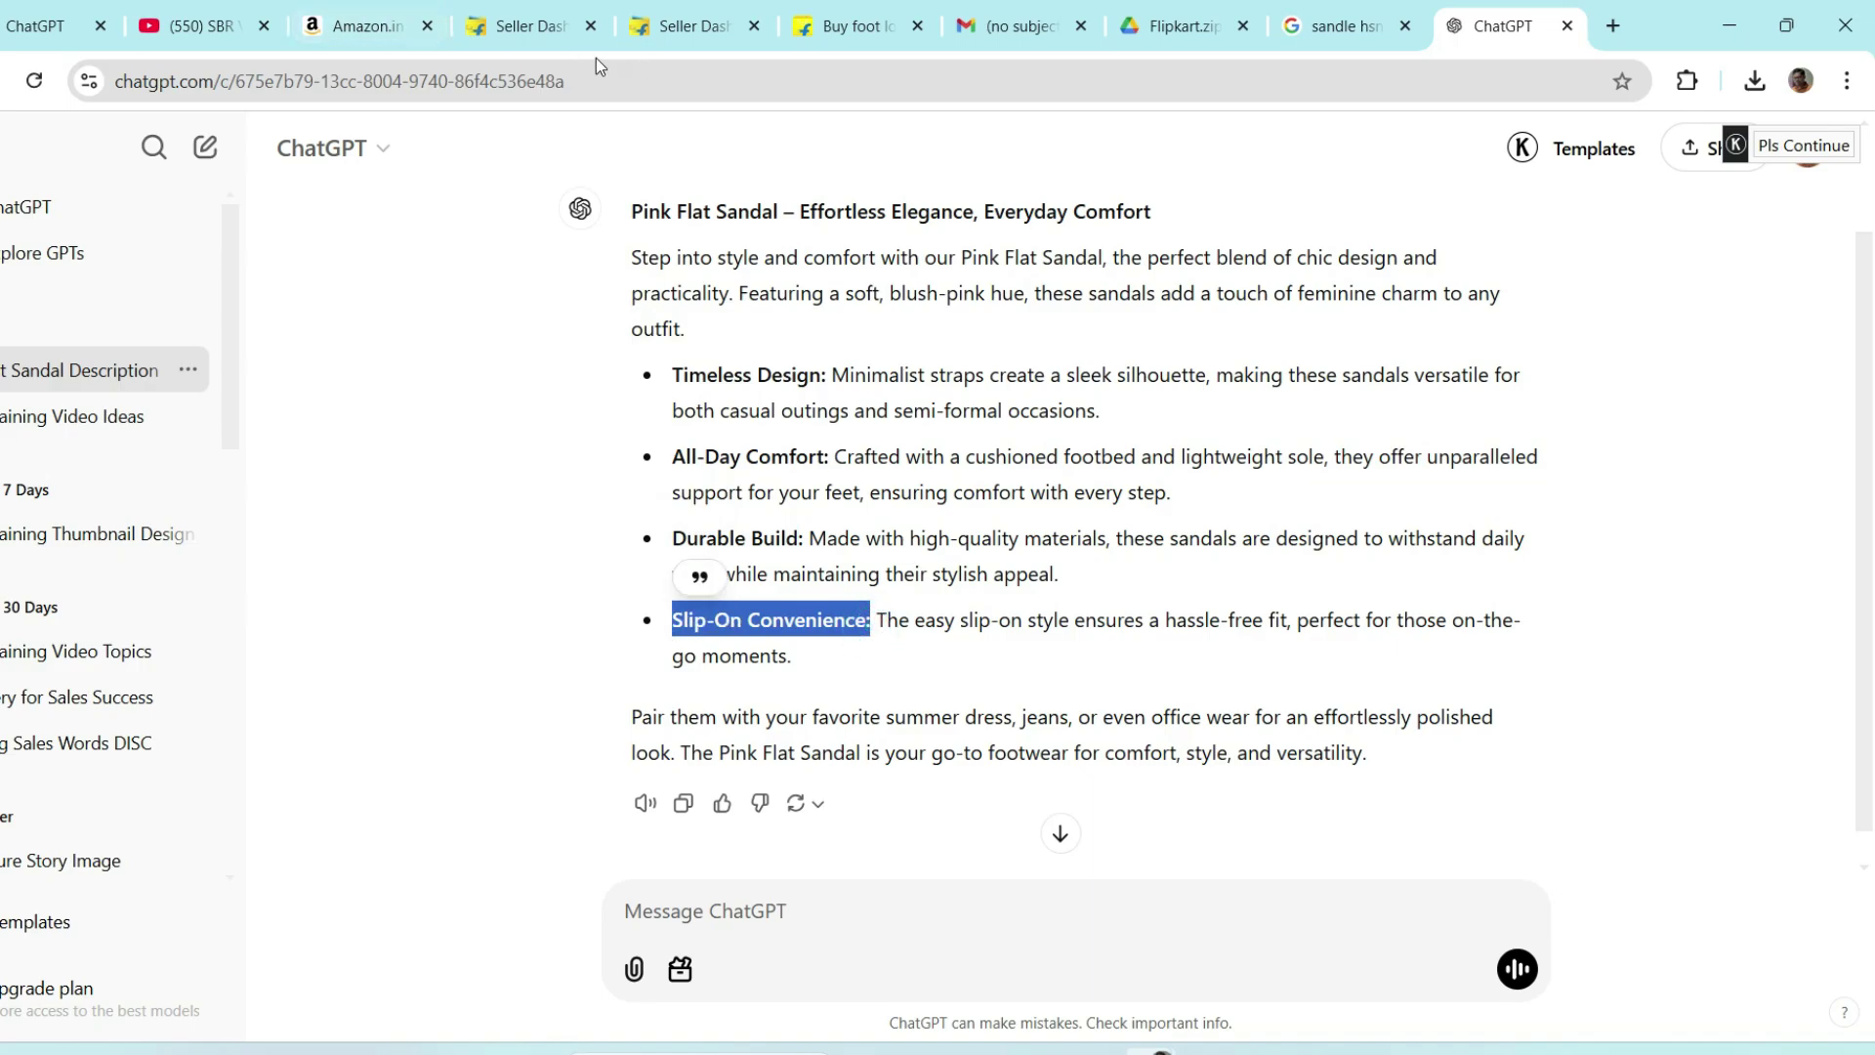
pyautogui.click(543, 29)
pyautogui.click(1314, 543)
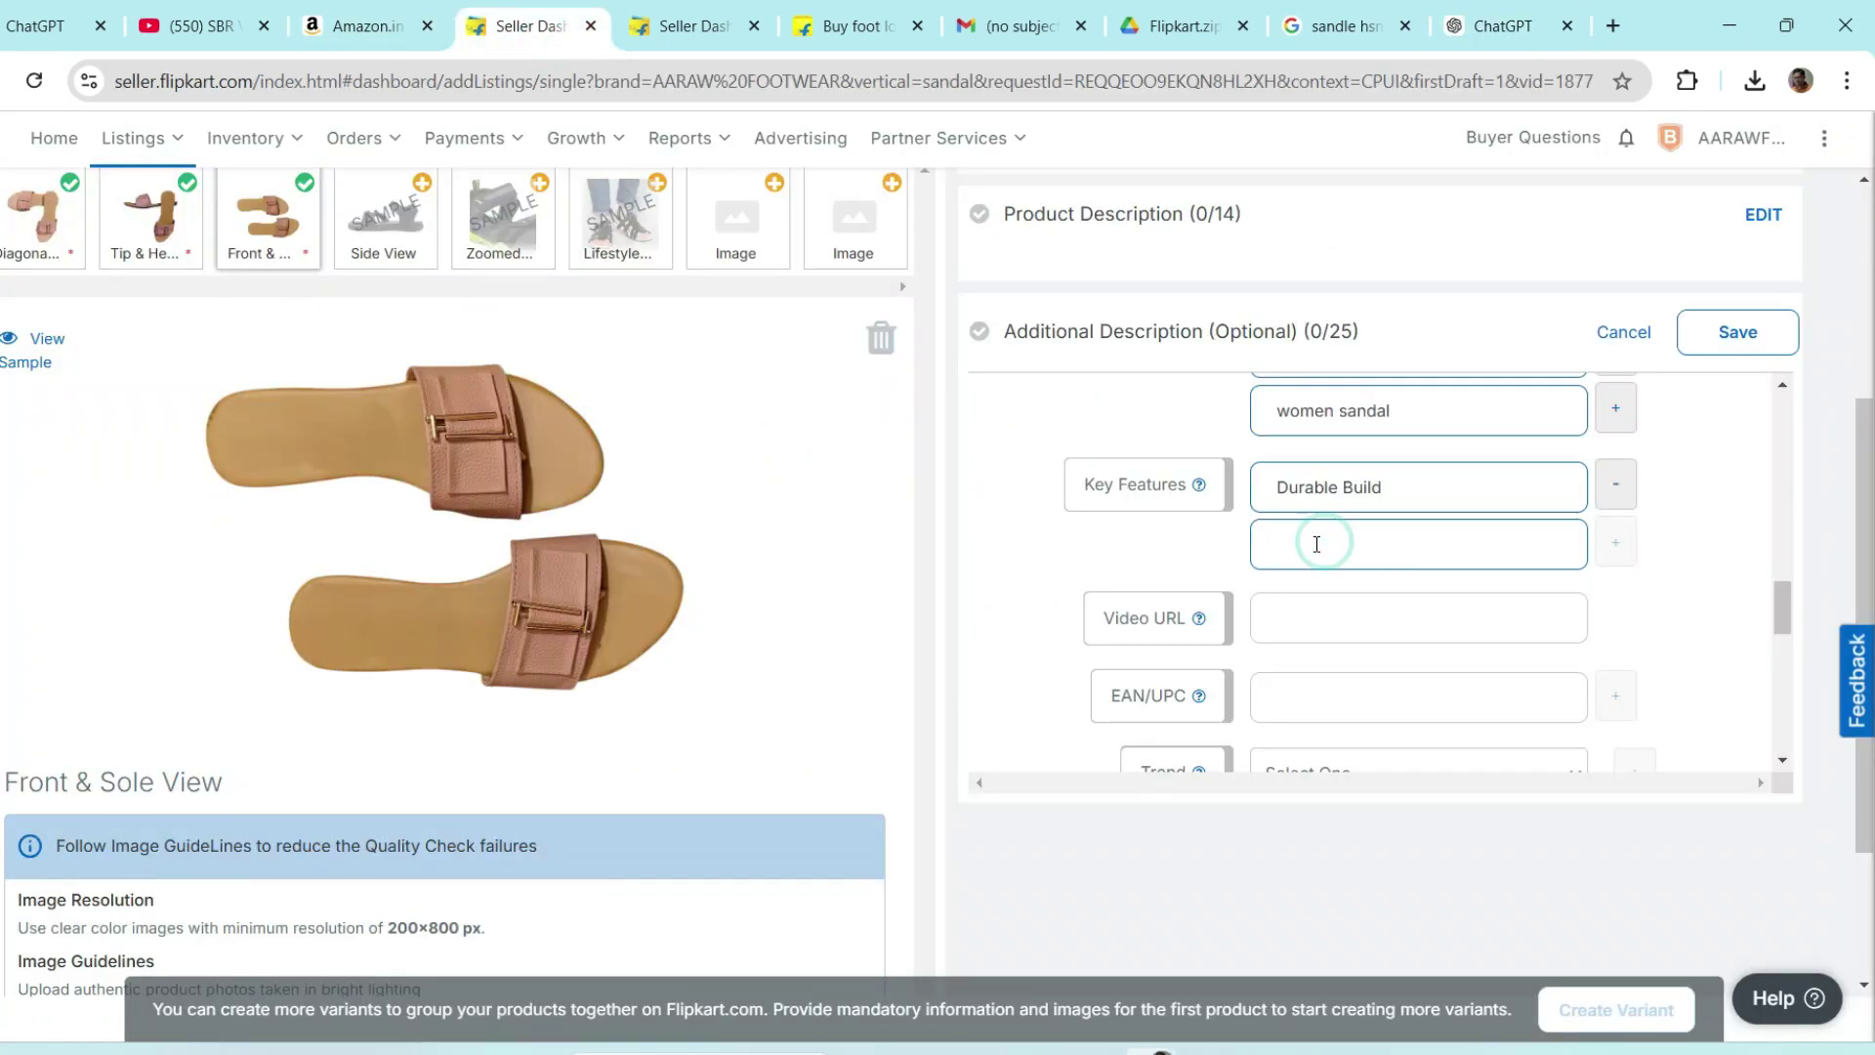
pyautogui.hotkey('ctrl', 'v')
pyautogui.click(1615, 543)
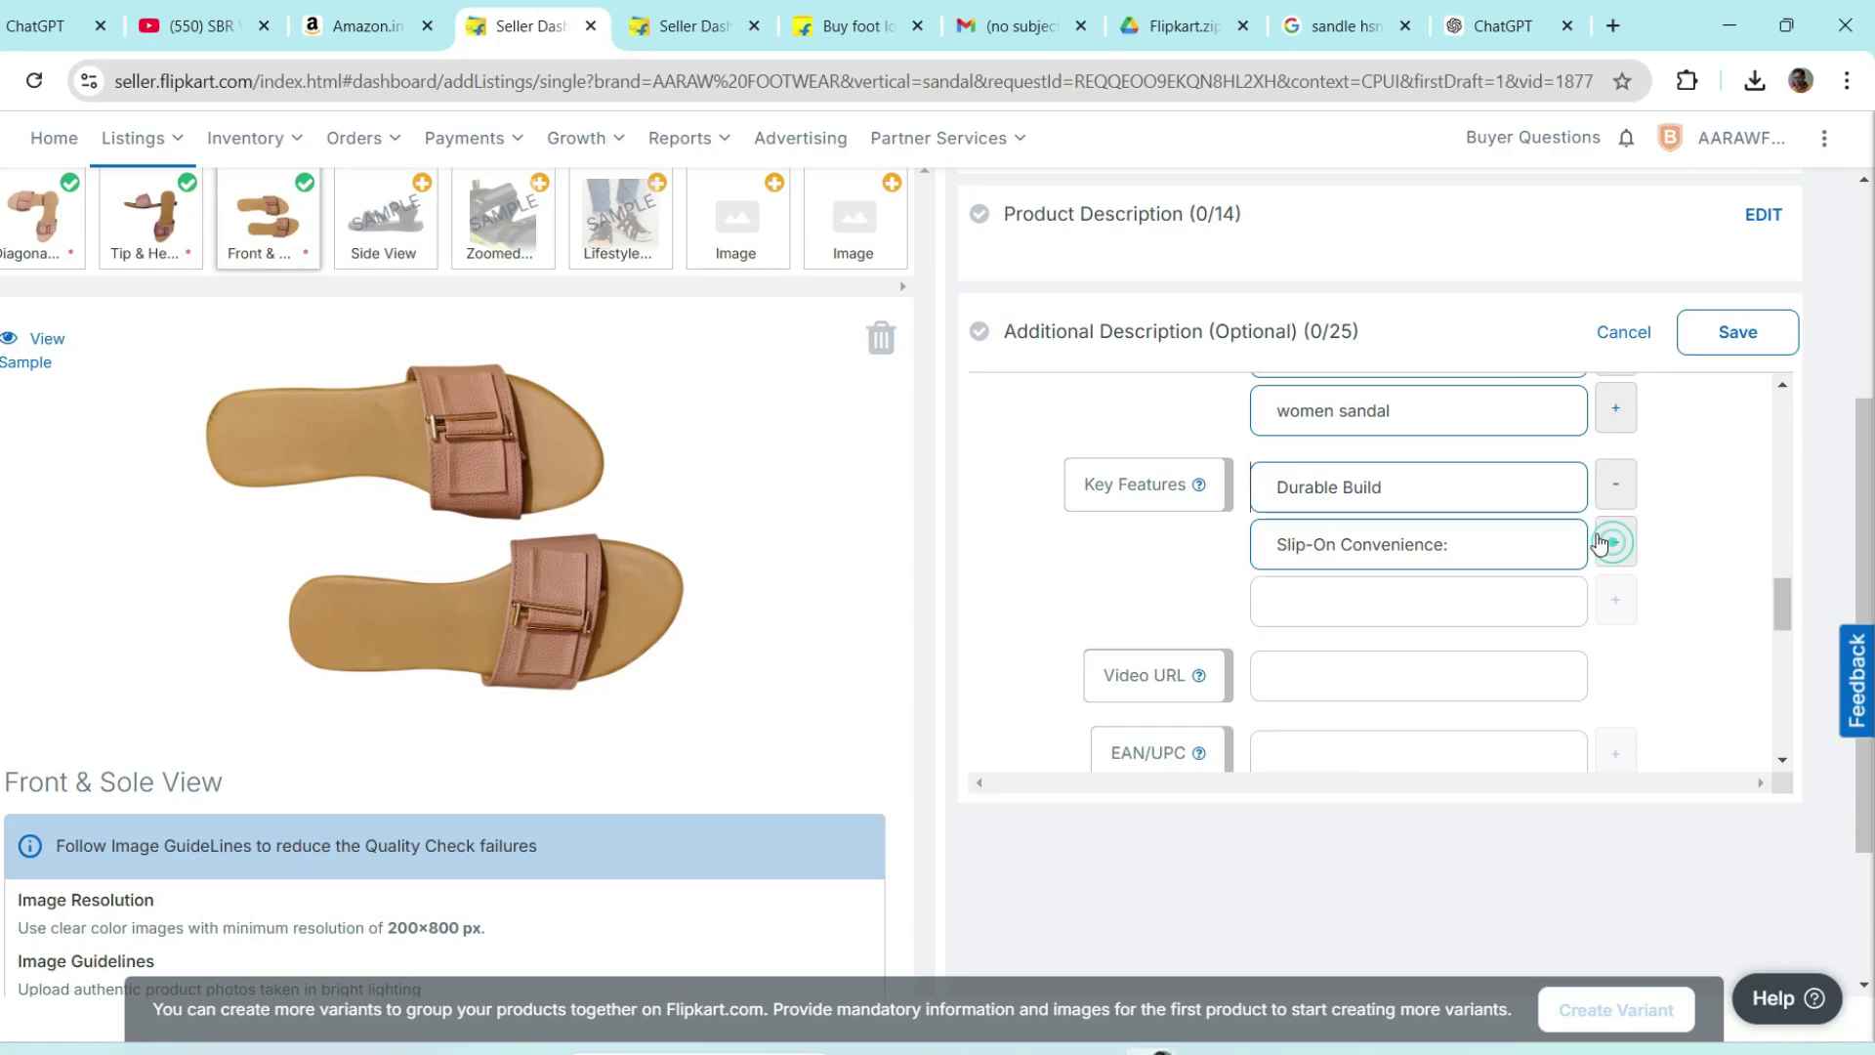
# - Enter ChatGPT's "All-Day Comfort" heading as the third key feature and remove the trailing colon from "Slip-On Convenience"
pyautogui.click(1494, 26)
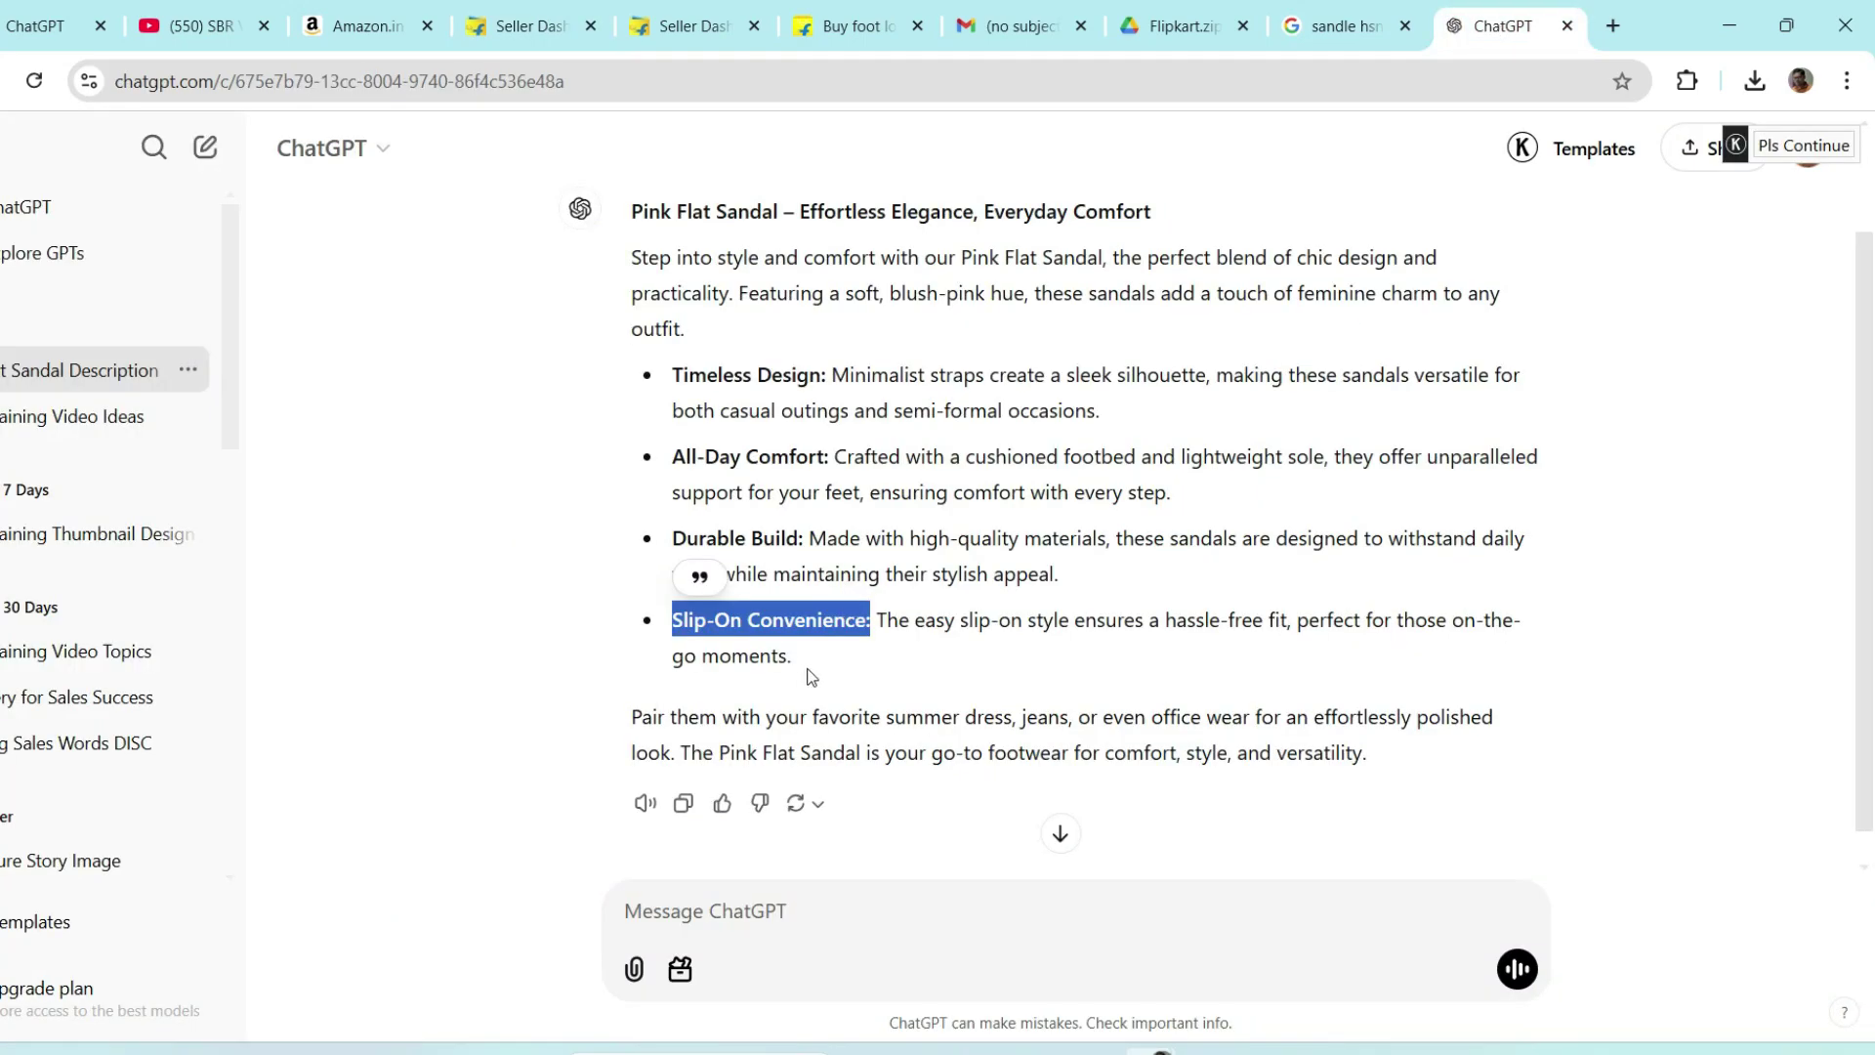
pyautogui.moveTo(827, 455); pyautogui.dragTo(673, 456)
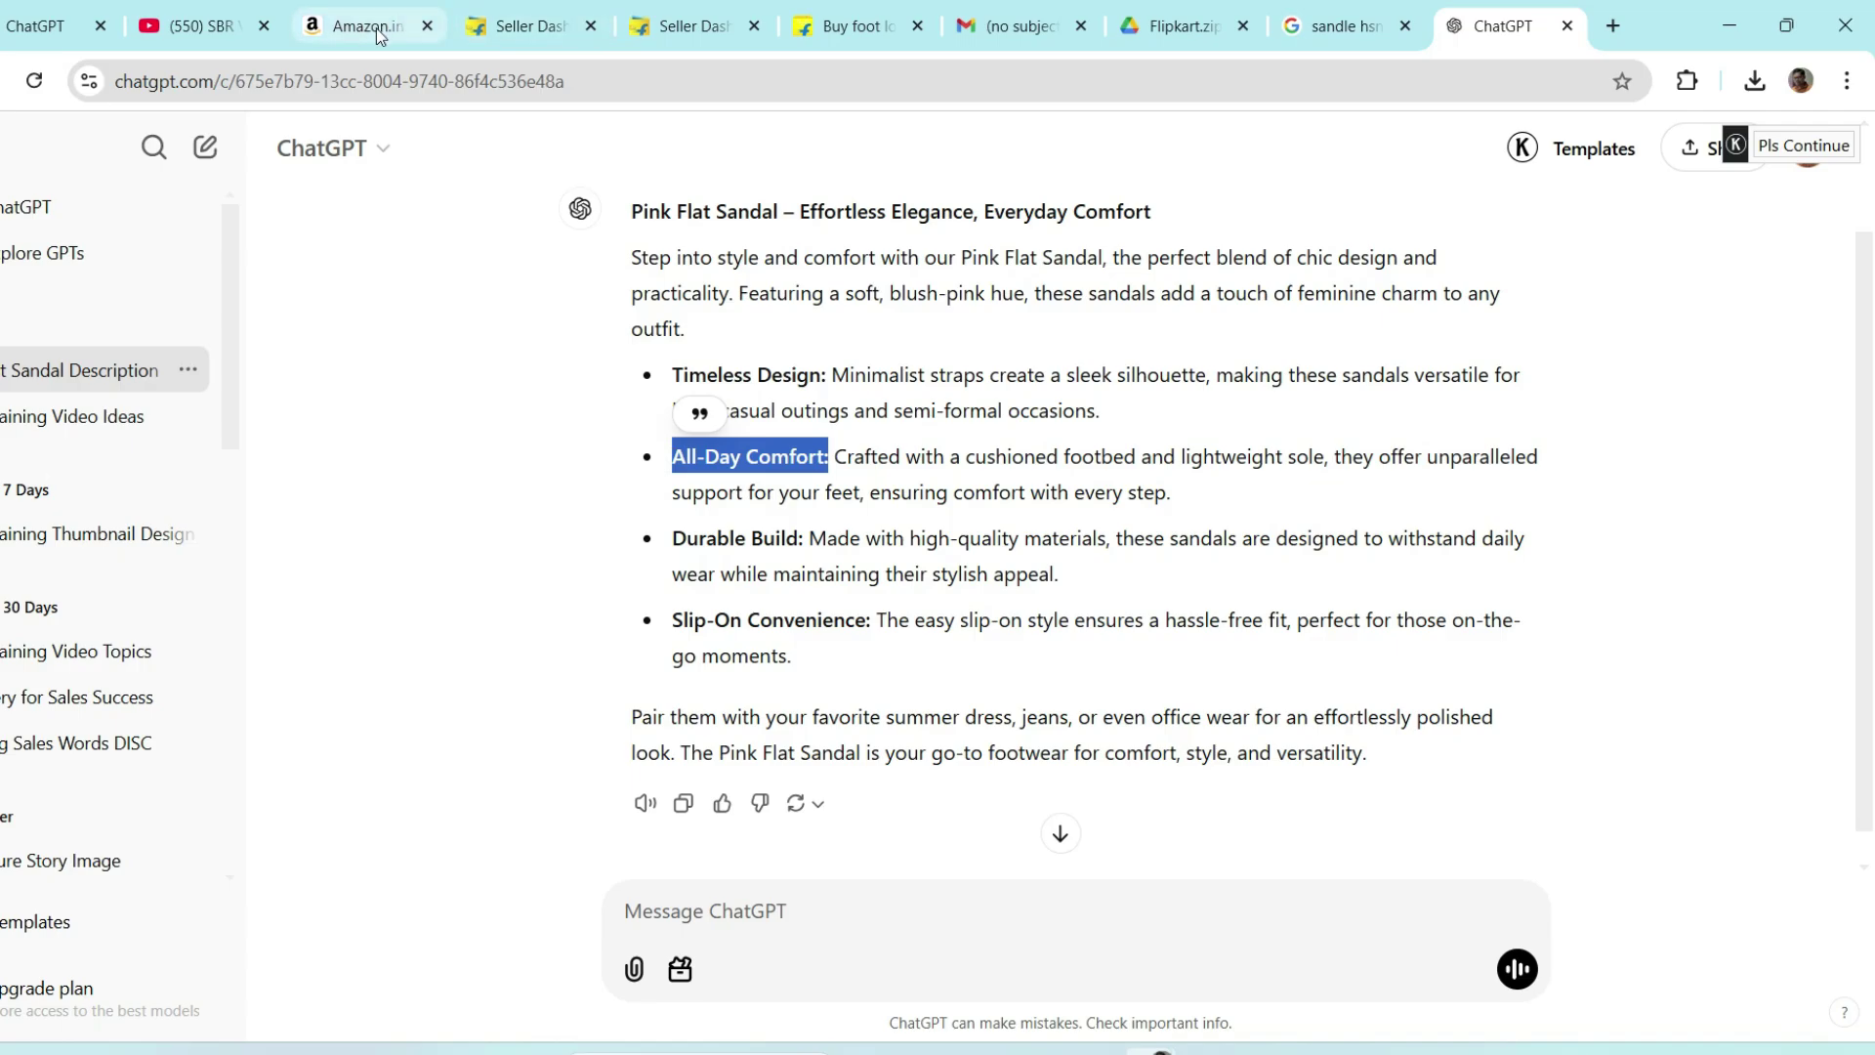
pyautogui.click(533, 26)
pyautogui.click(1319, 599)
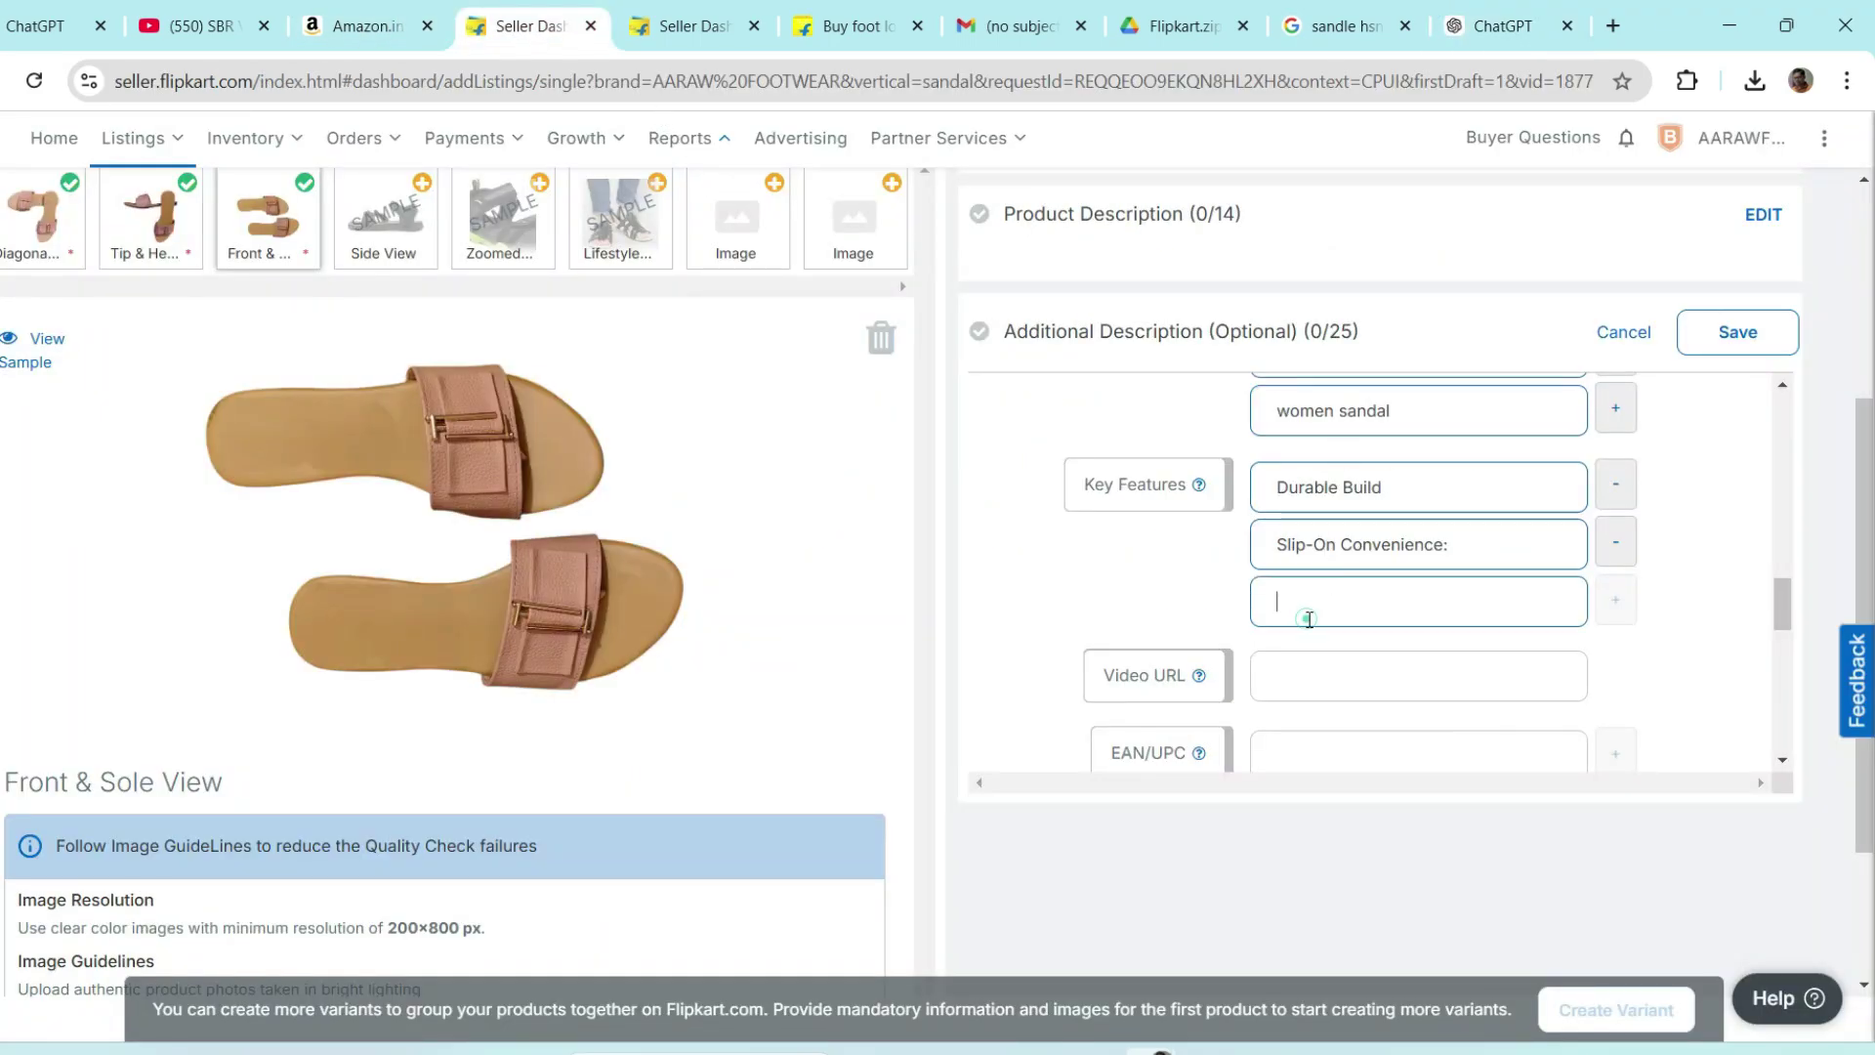
pyautogui.write('All-Day Comfort:')
pyautogui.scroll(-2, 1644, 654)
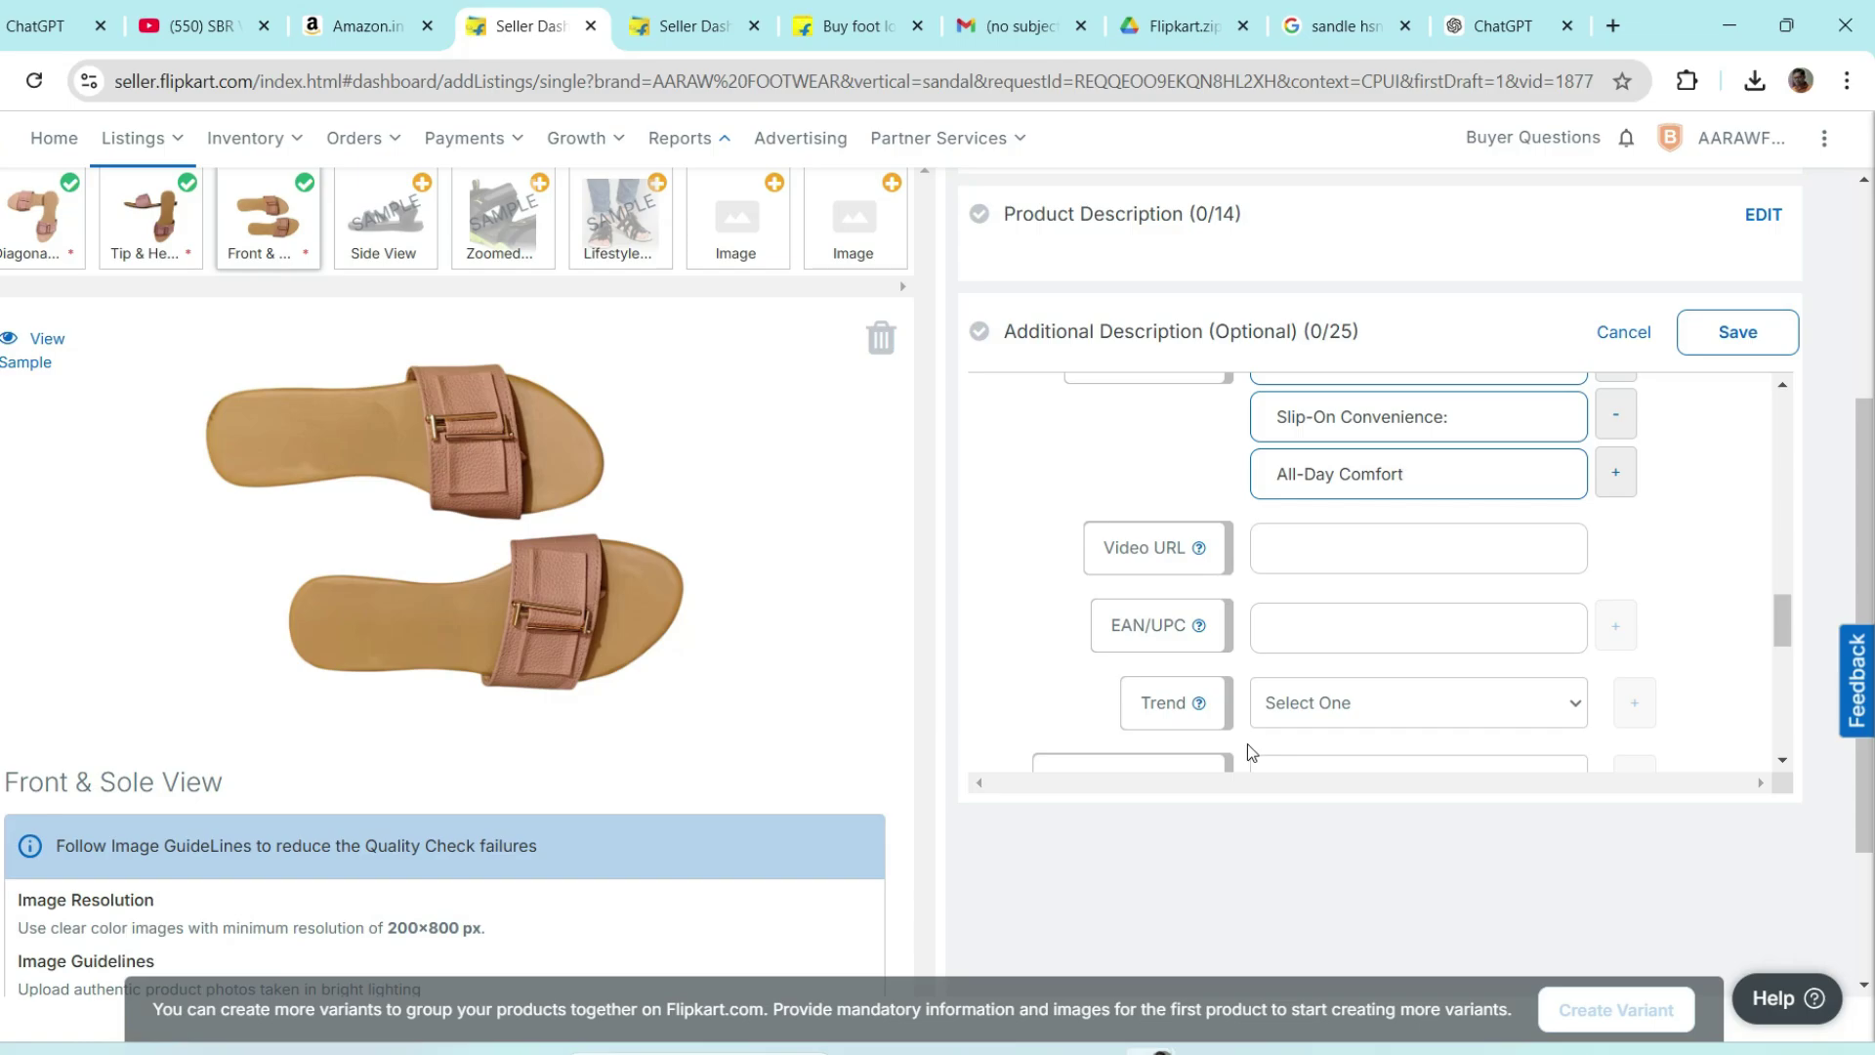
pyautogui.scroll(2, 1442, 419)
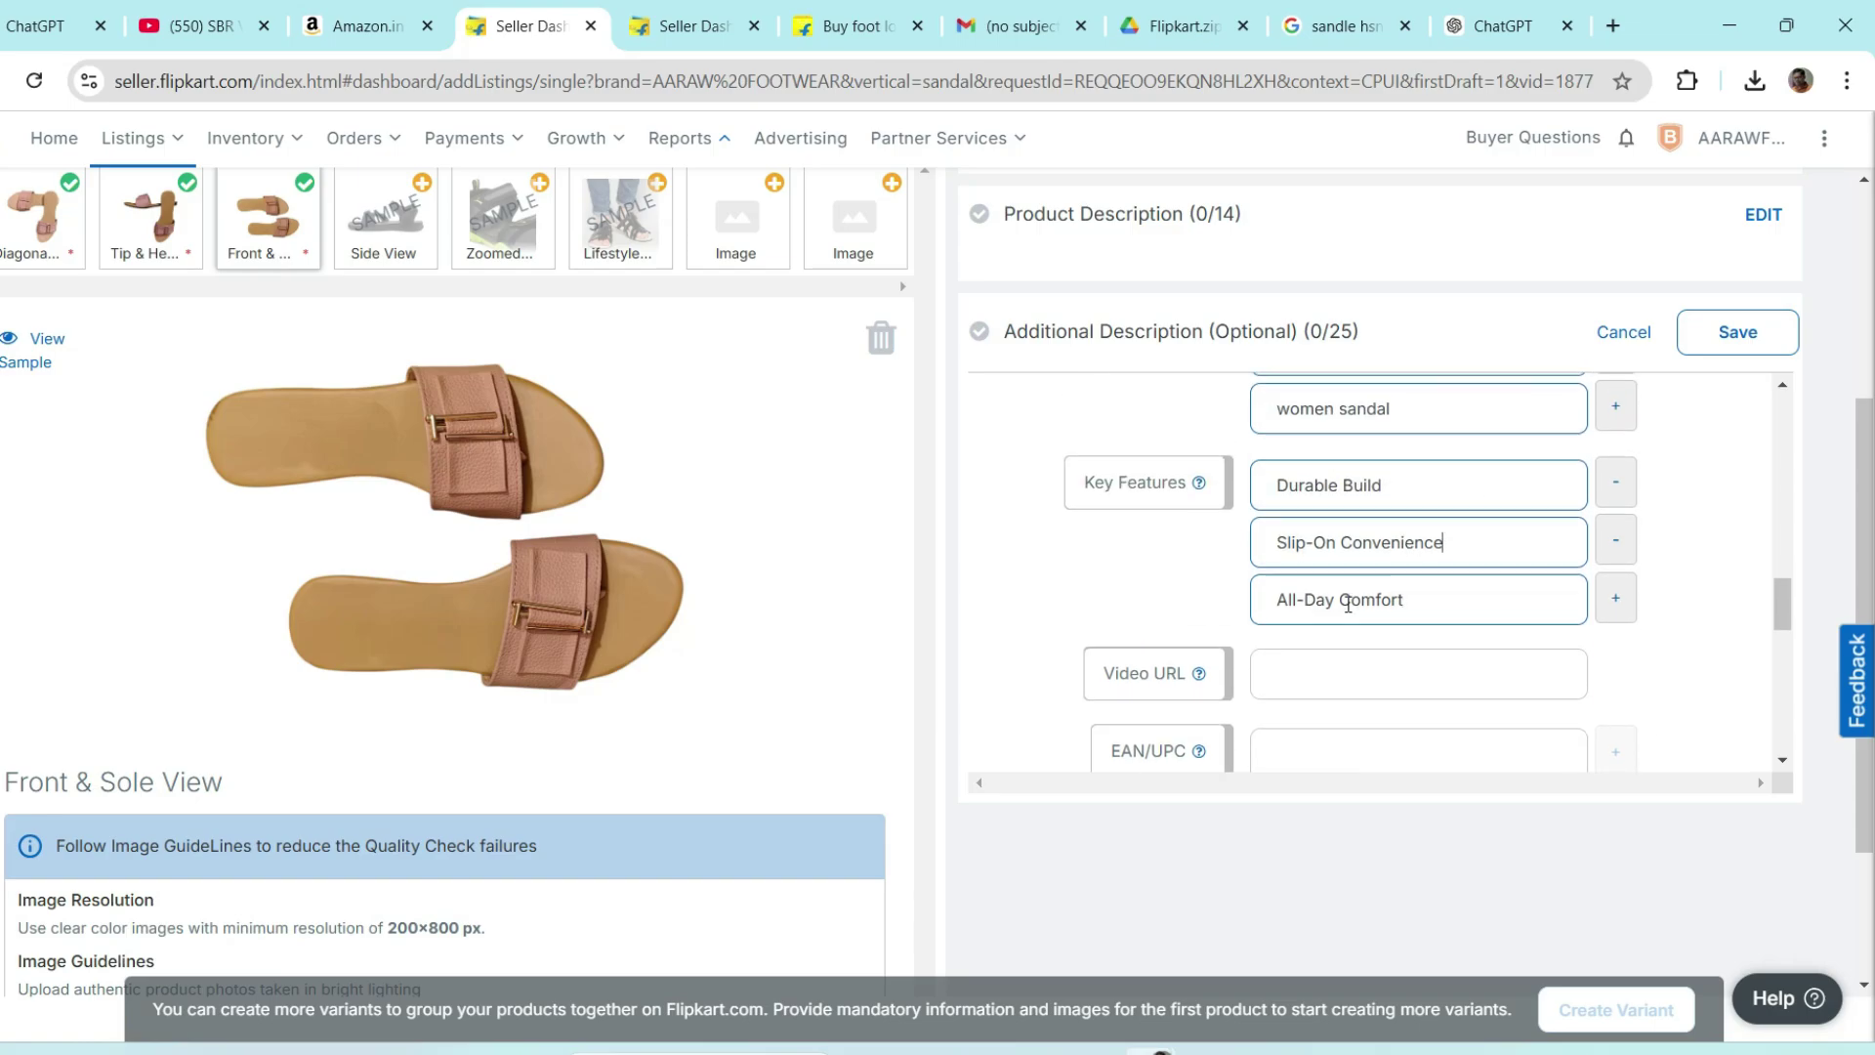
# - Review the optional fields below Key Features, zoom into the product photo and examine the Upper Print Type options without choosing one
pyautogui.scroll(-2, 1352, 599)
pyautogui.scroll(-2, 1378, 663)
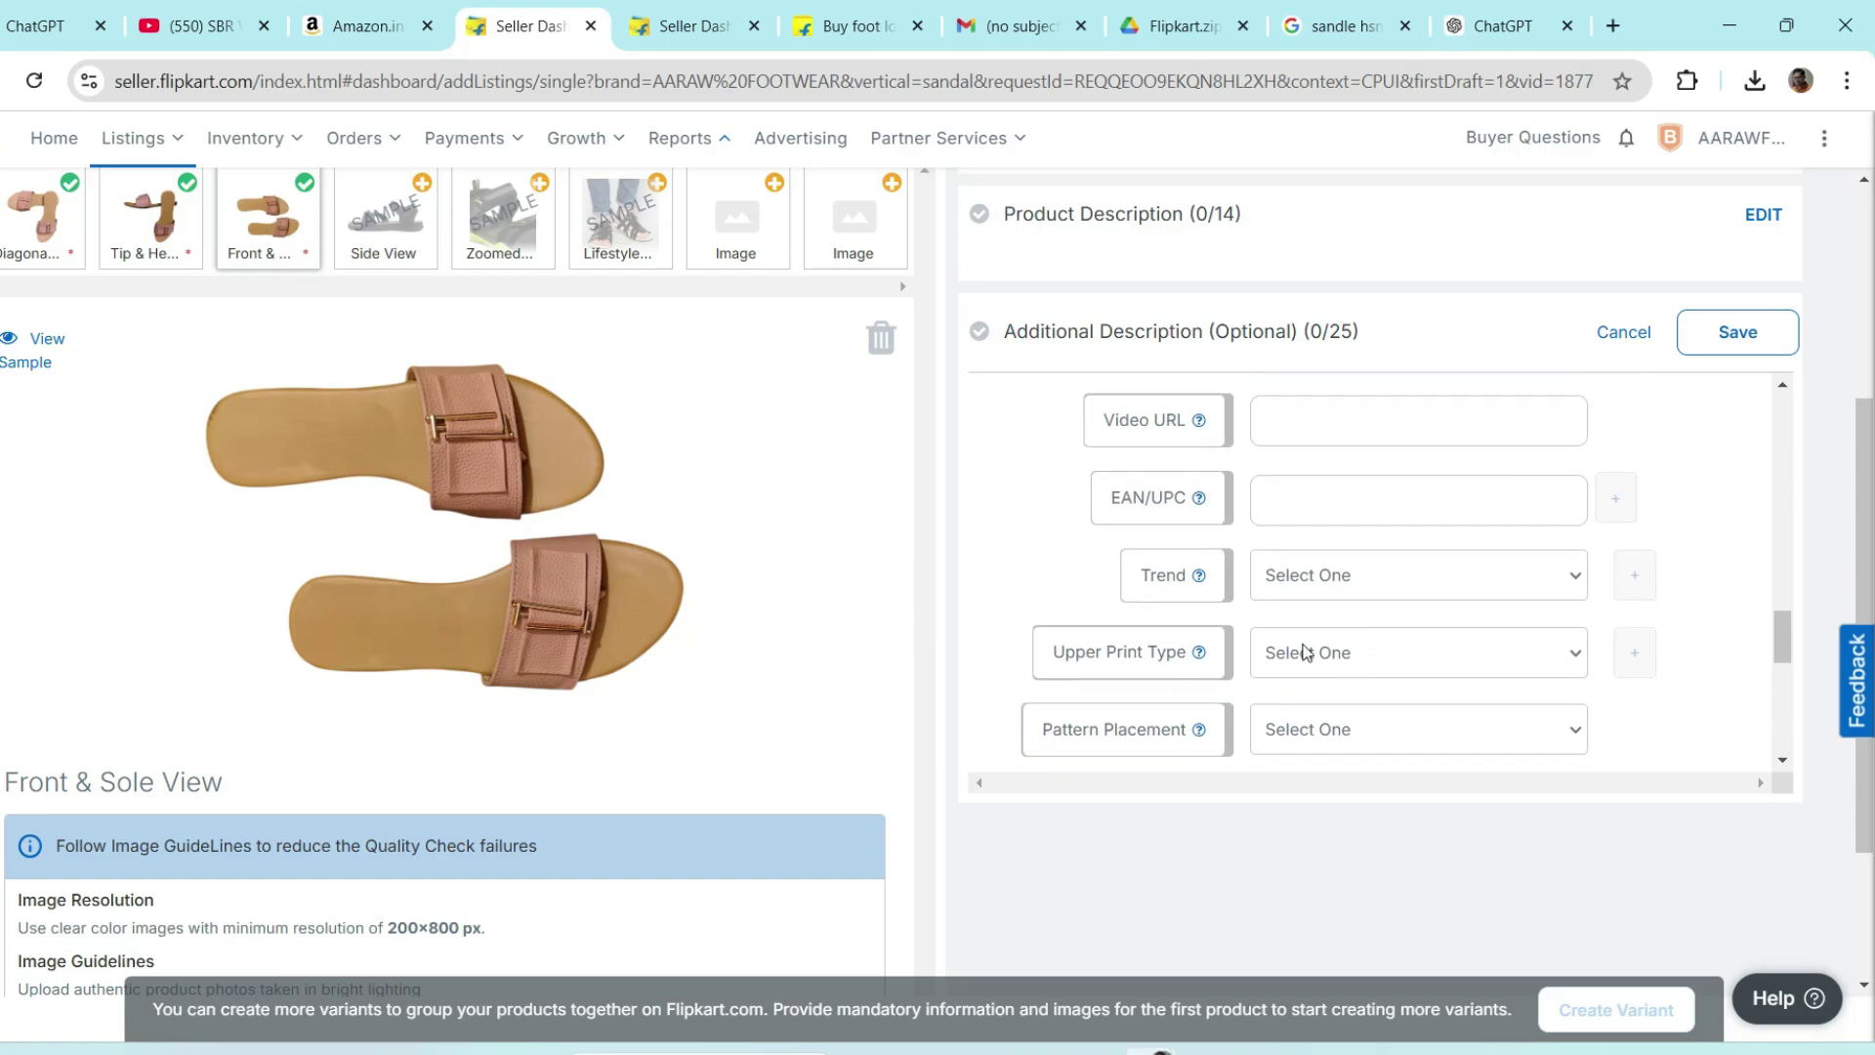
pyautogui.scroll(-2, 1375, 628)
pyautogui.scroll(-1, 1375, 628)
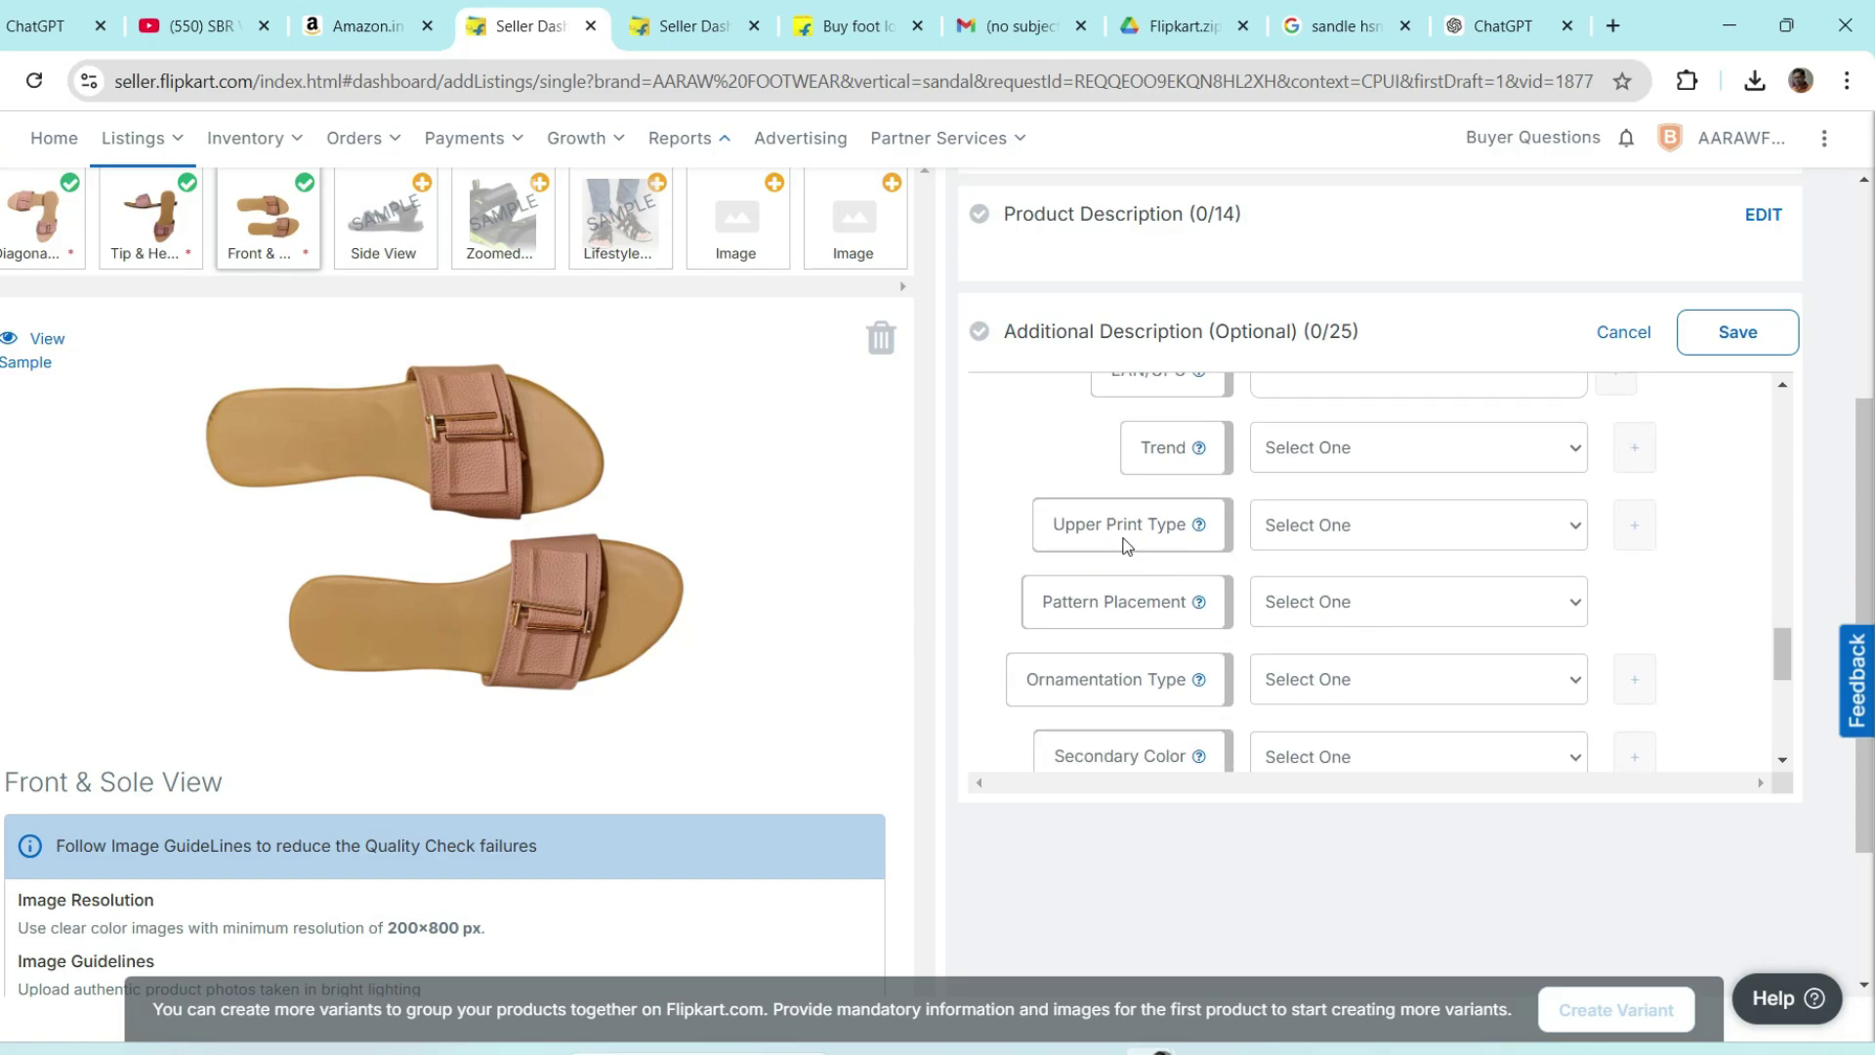
pyautogui.moveTo(354, 137)
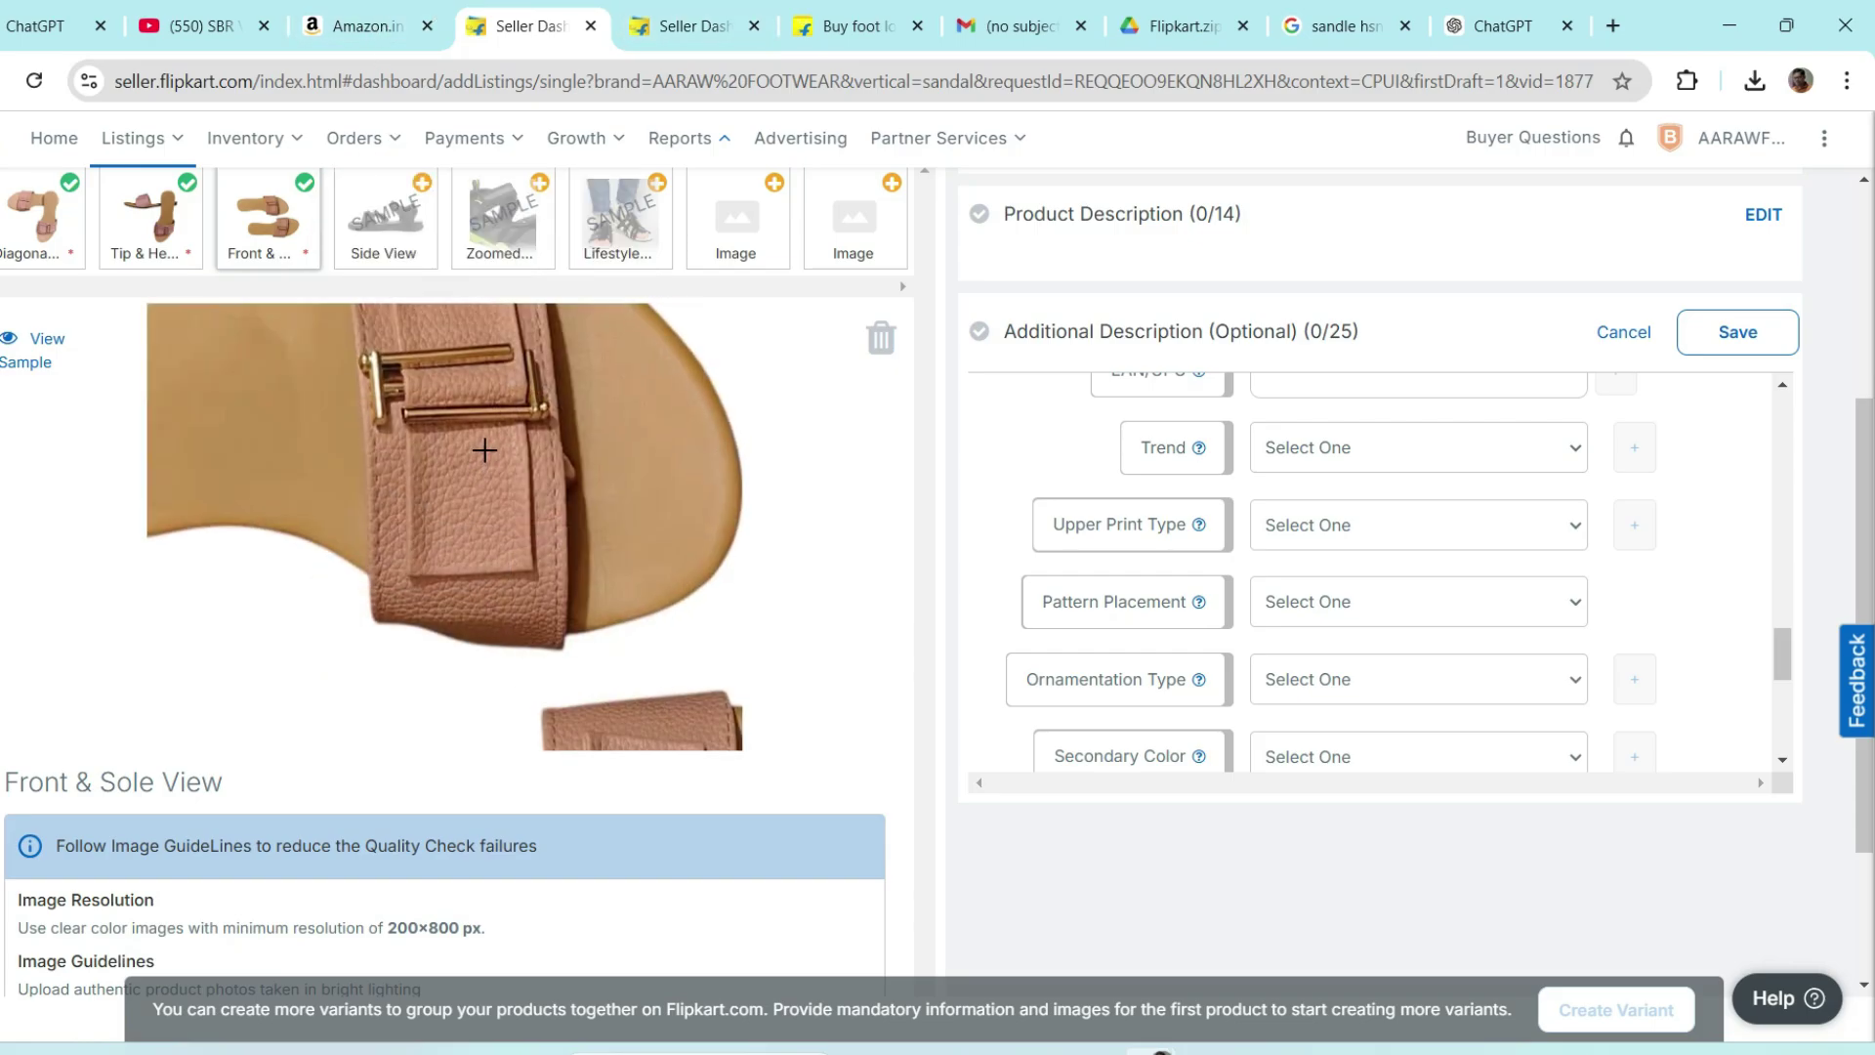
pyautogui.click(1552, 524)
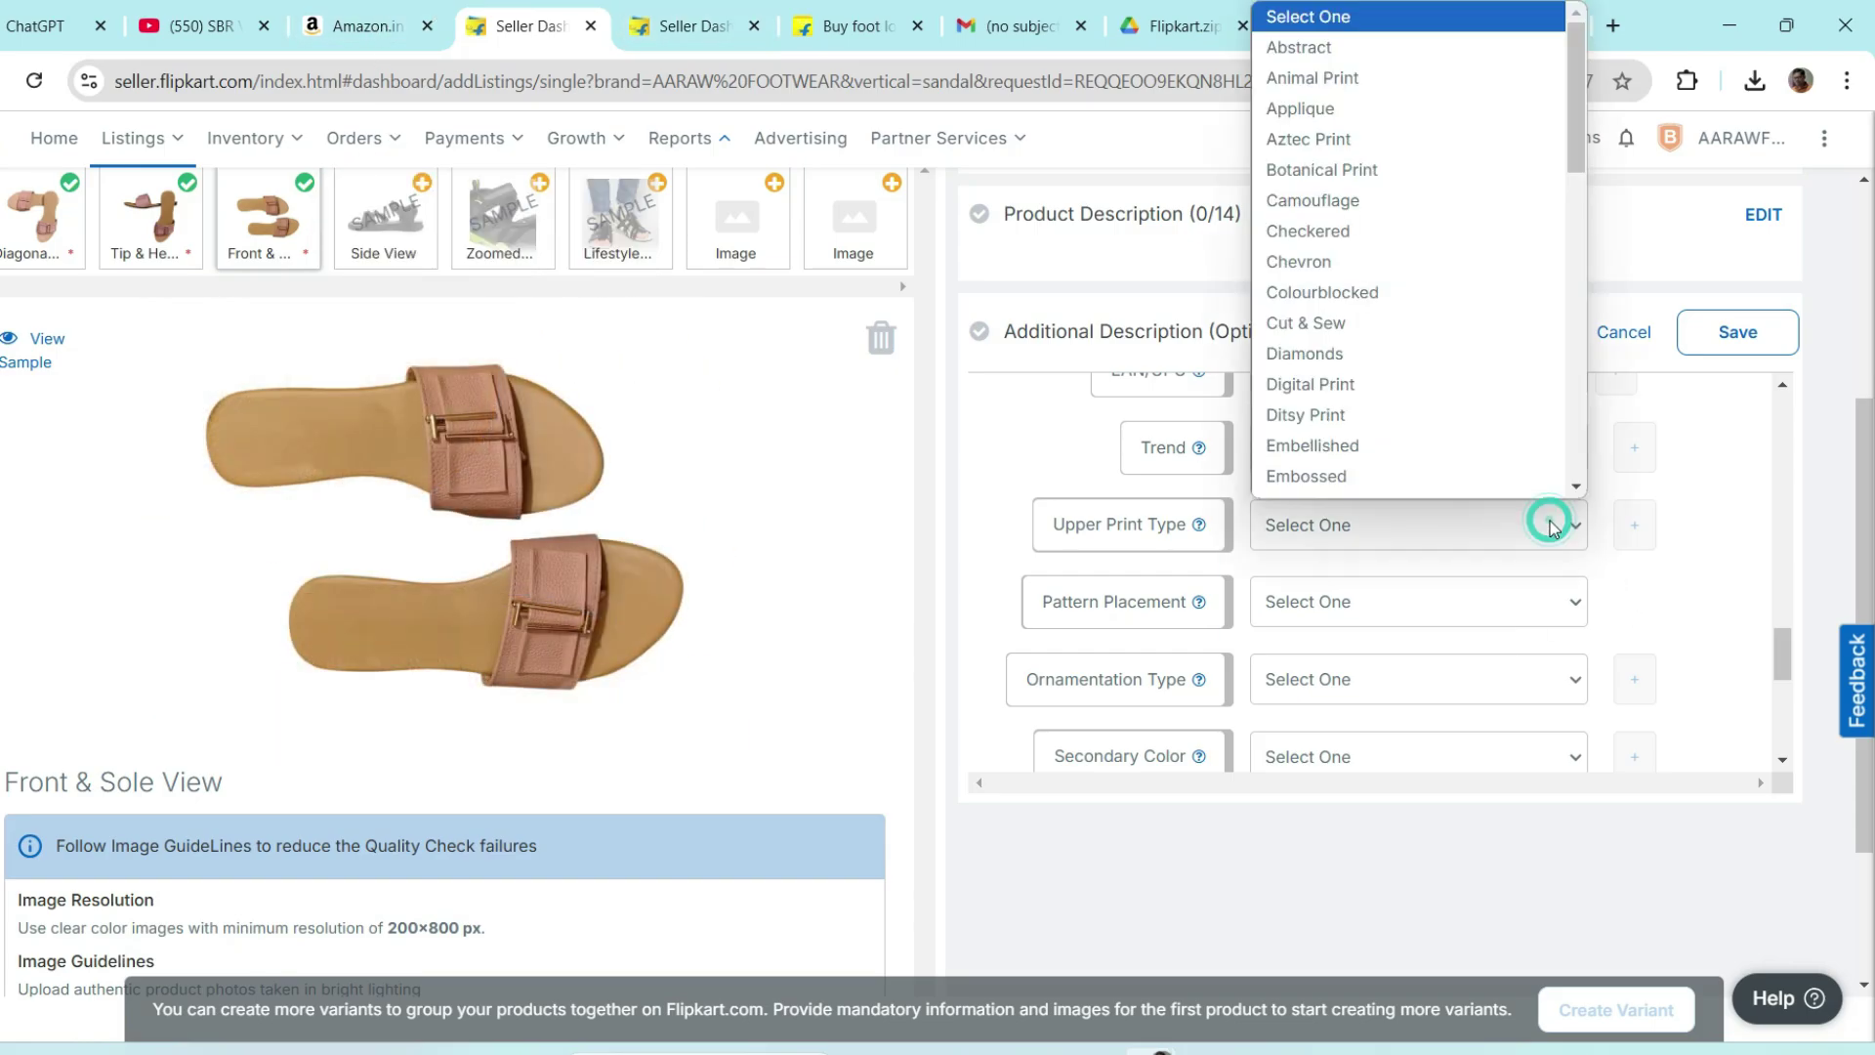
pyautogui.scroll(-1, 1445, 469)
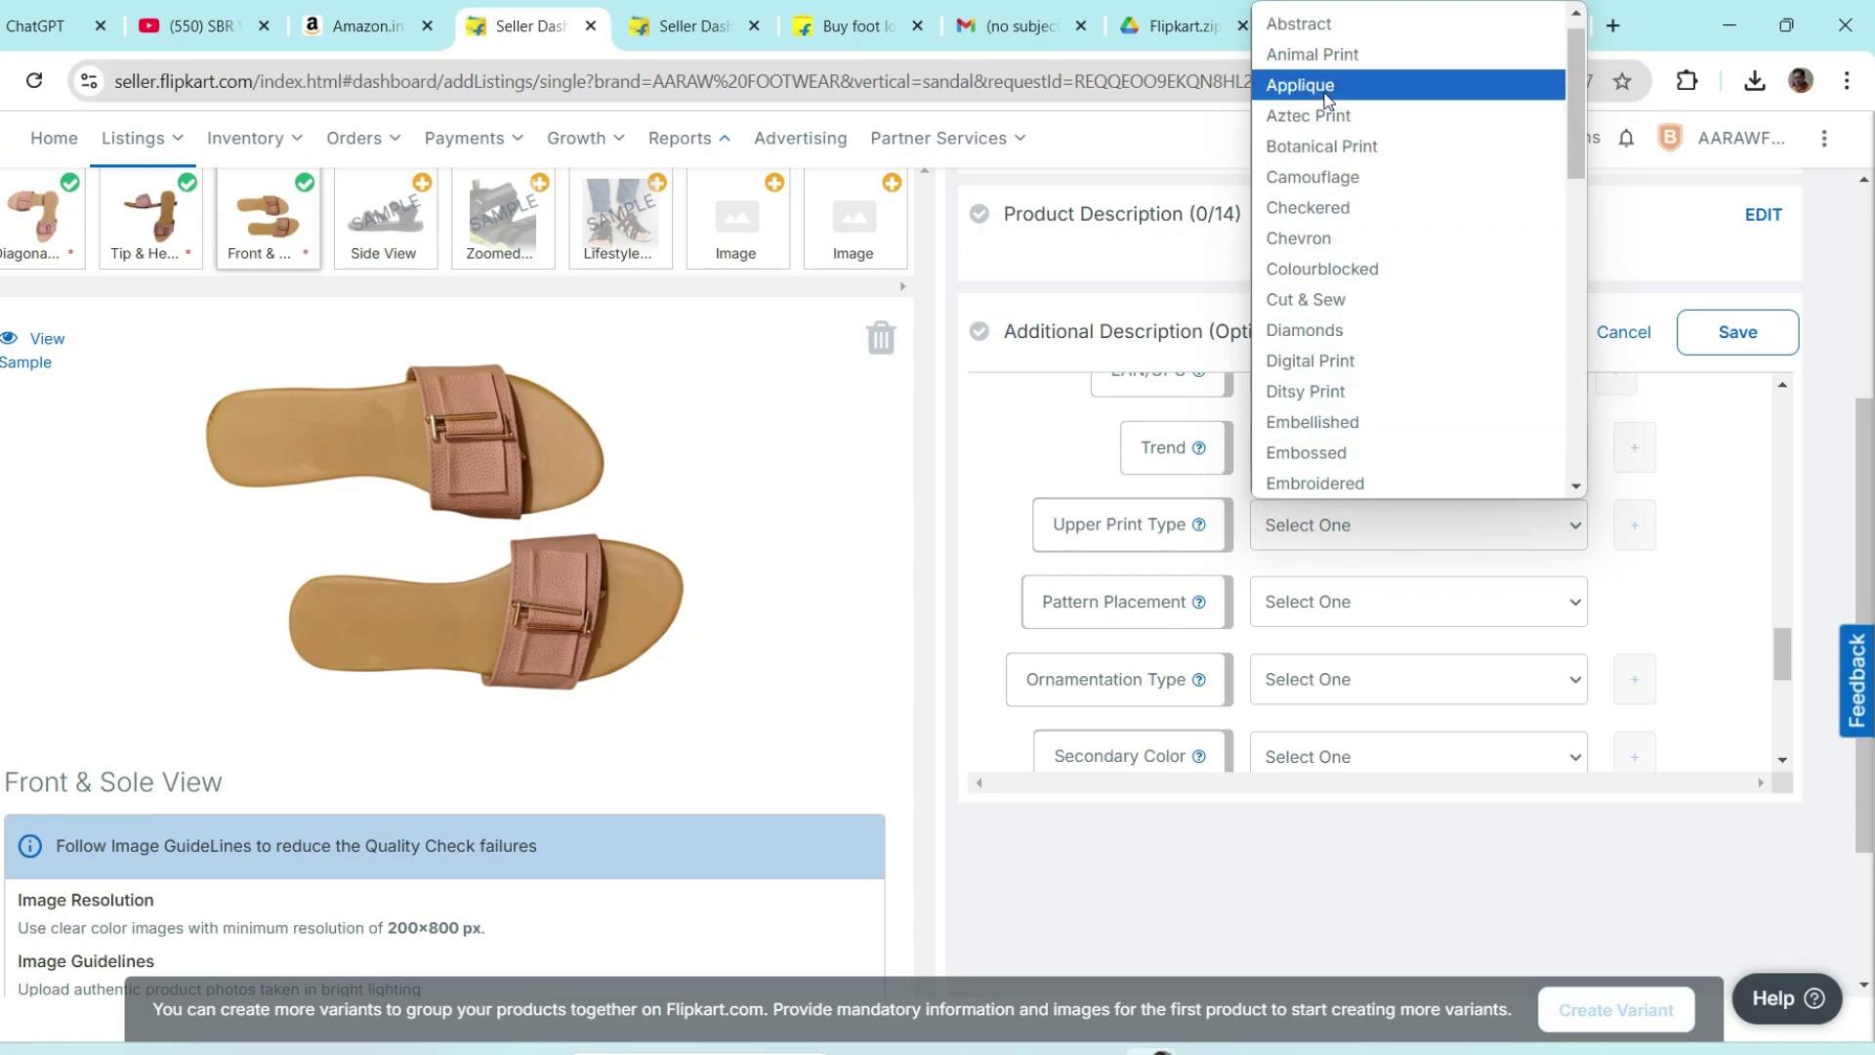
pyautogui.scroll(1, 1330, 103)
pyautogui.click(1031, 445)
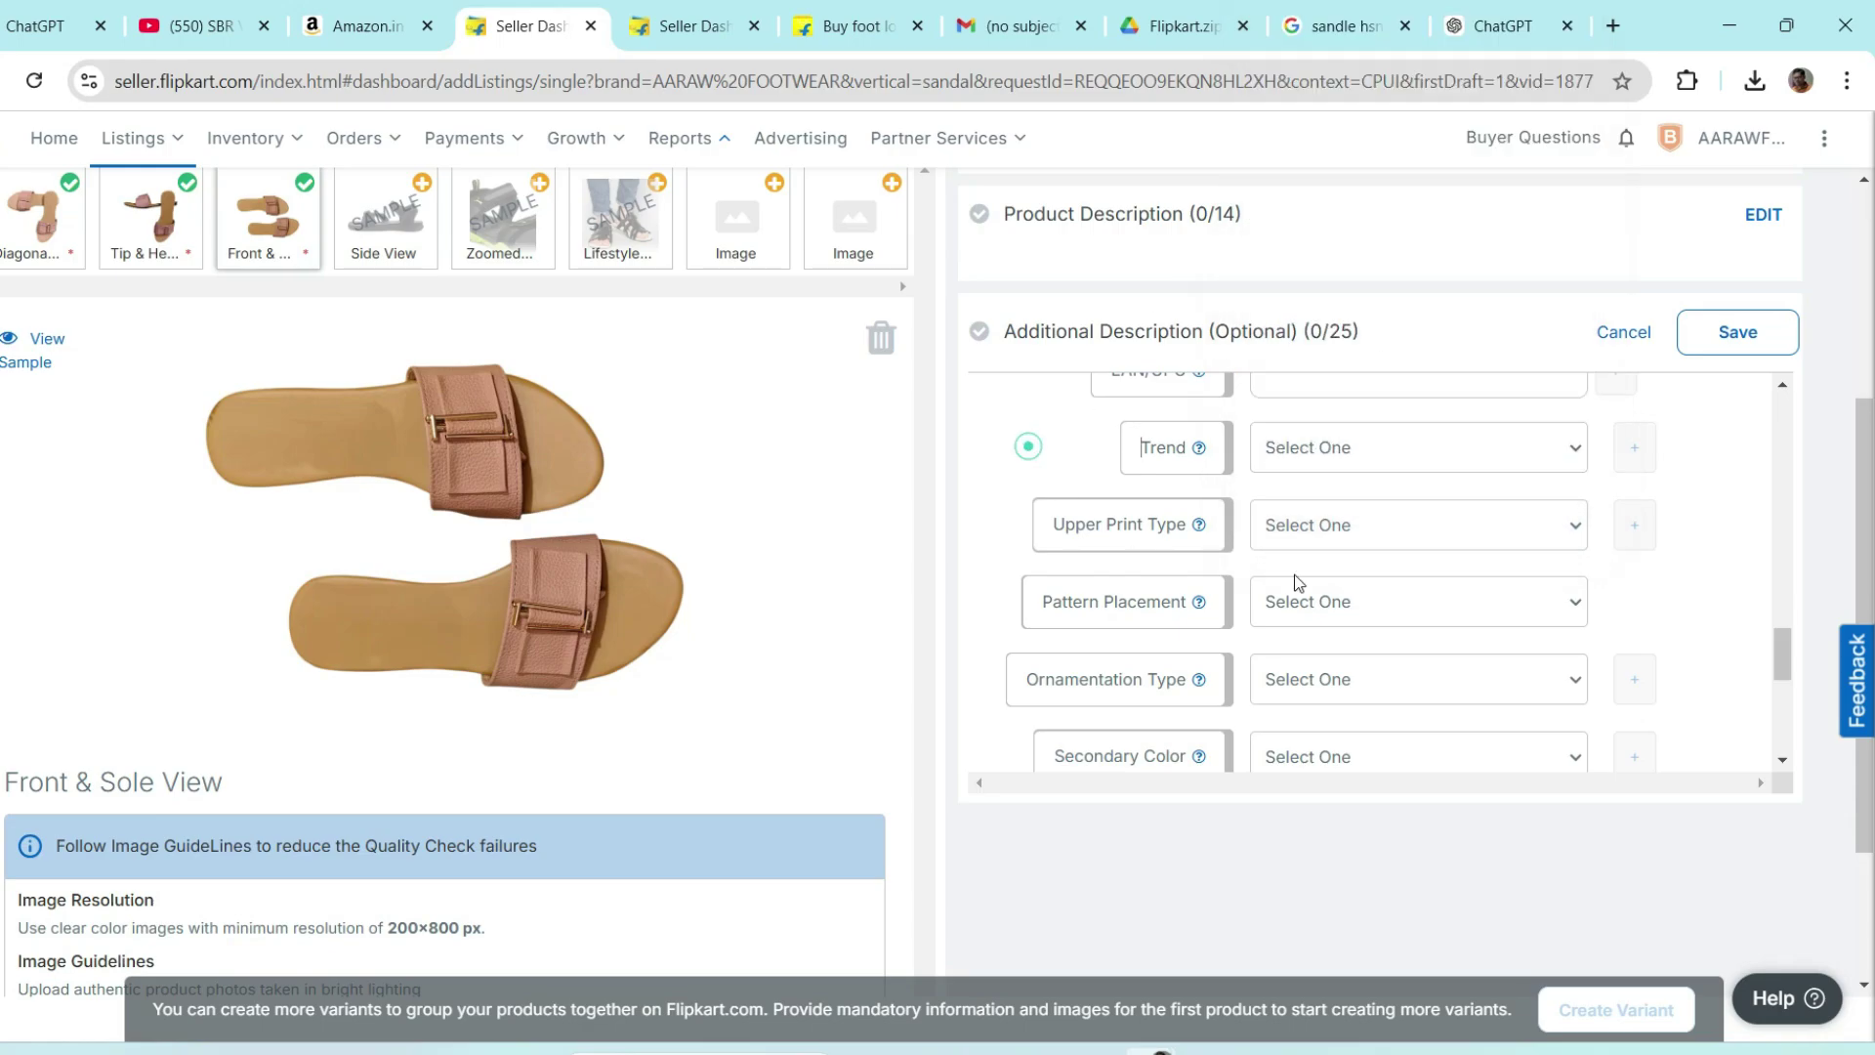
# - Set the Sales Package to "1 Pair pink women sandal"
pyautogui.scroll(-1, 1561, 619)
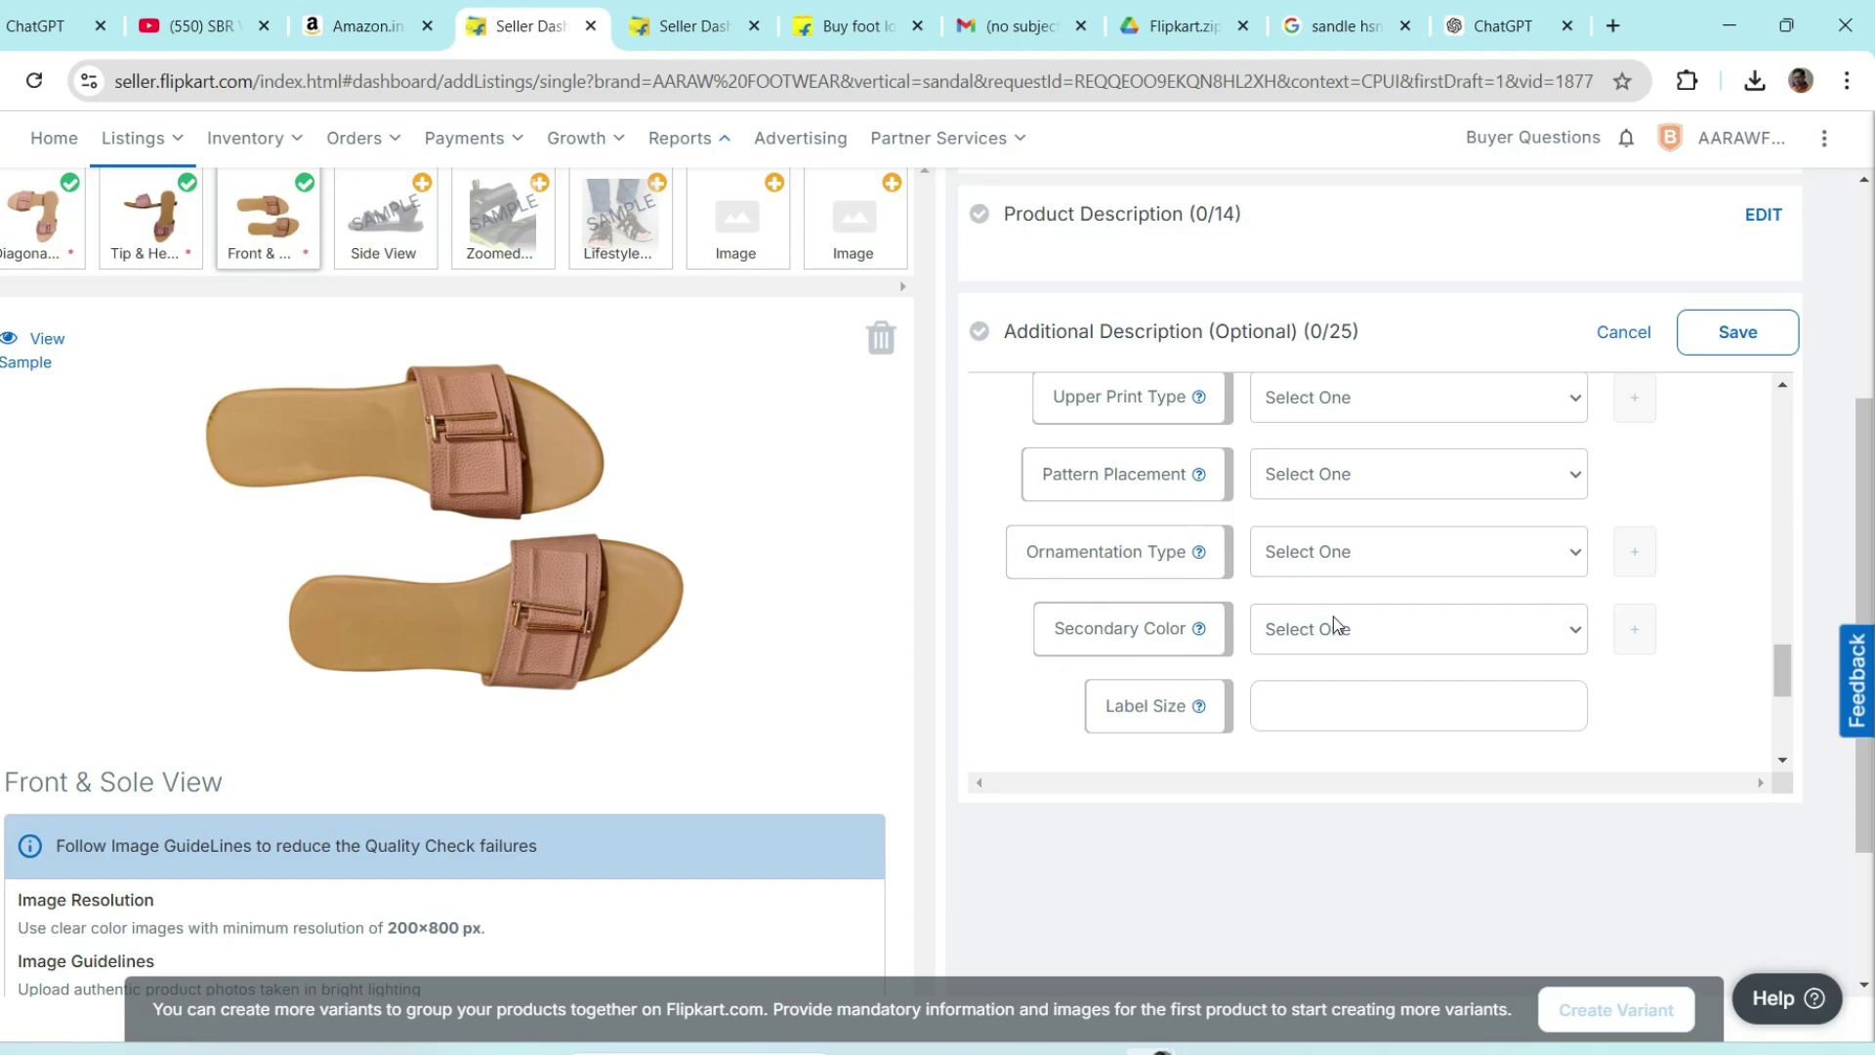
pyautogui.scroll(-1, 1333, 617)
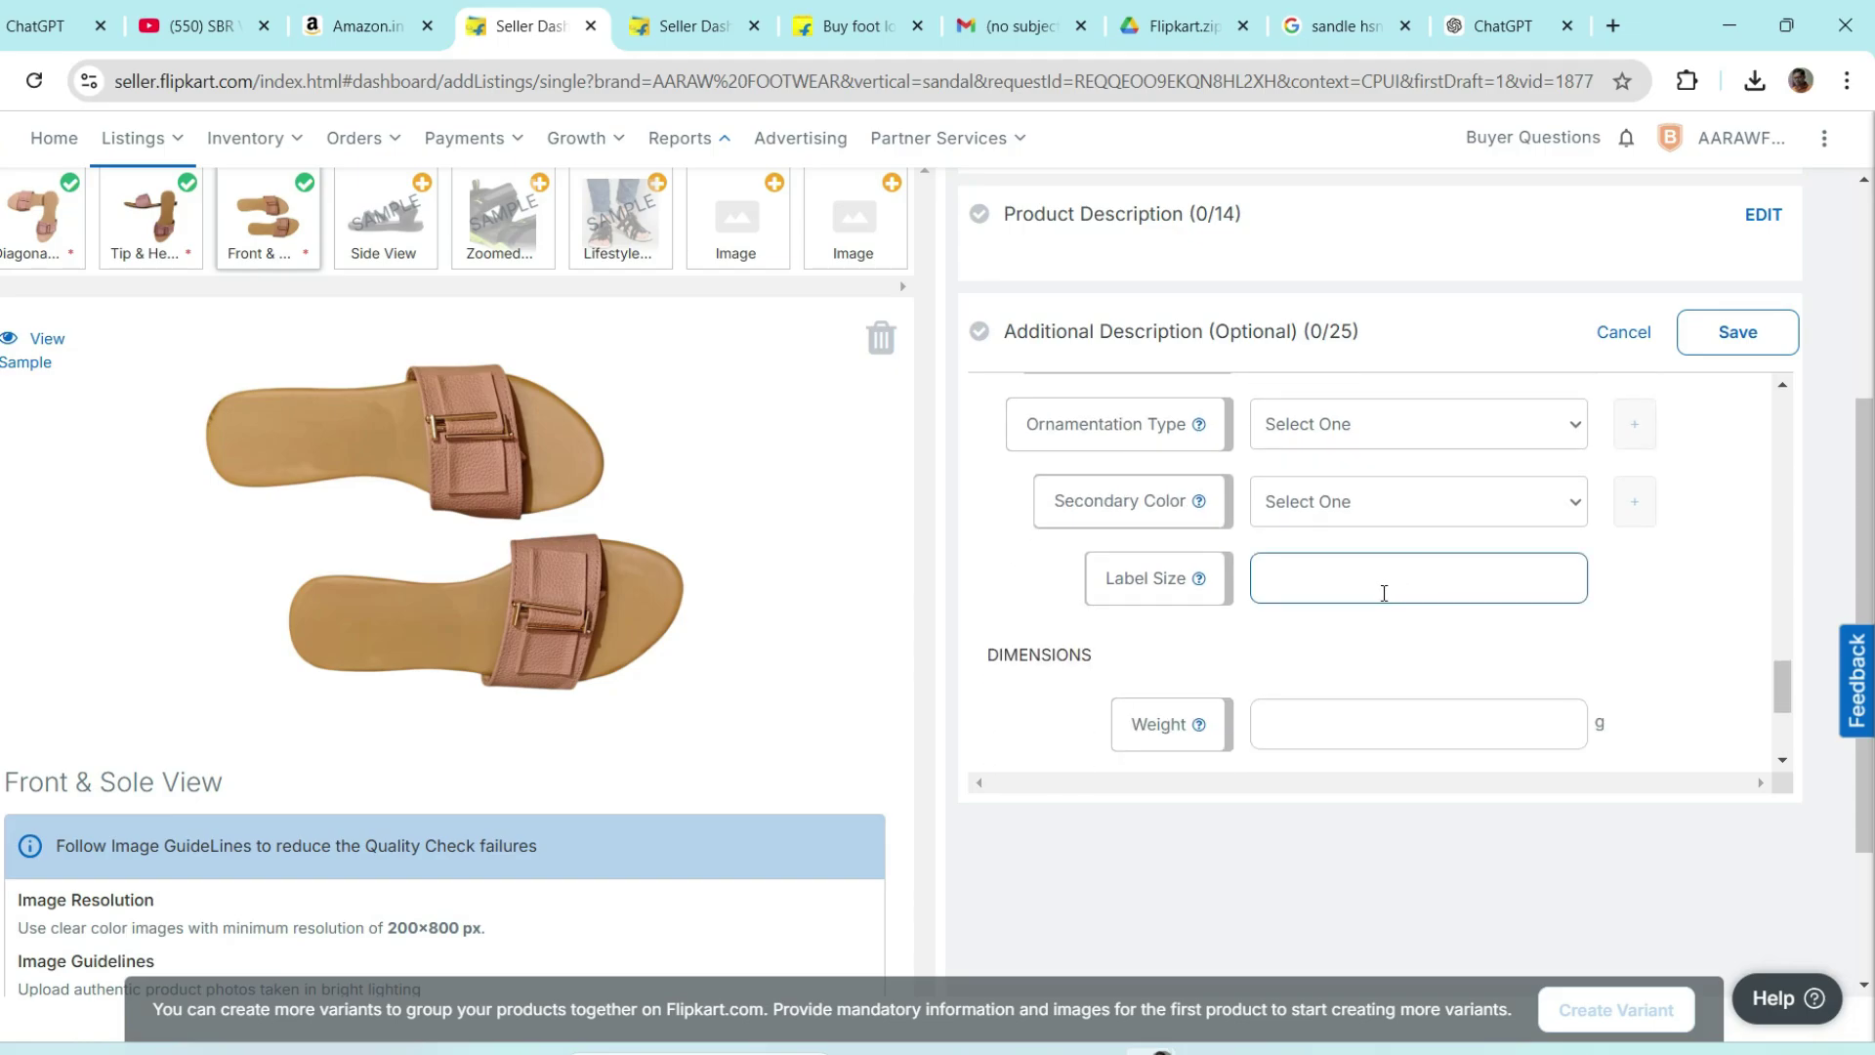
pyautogui.scroll(-1, 1383, 592)
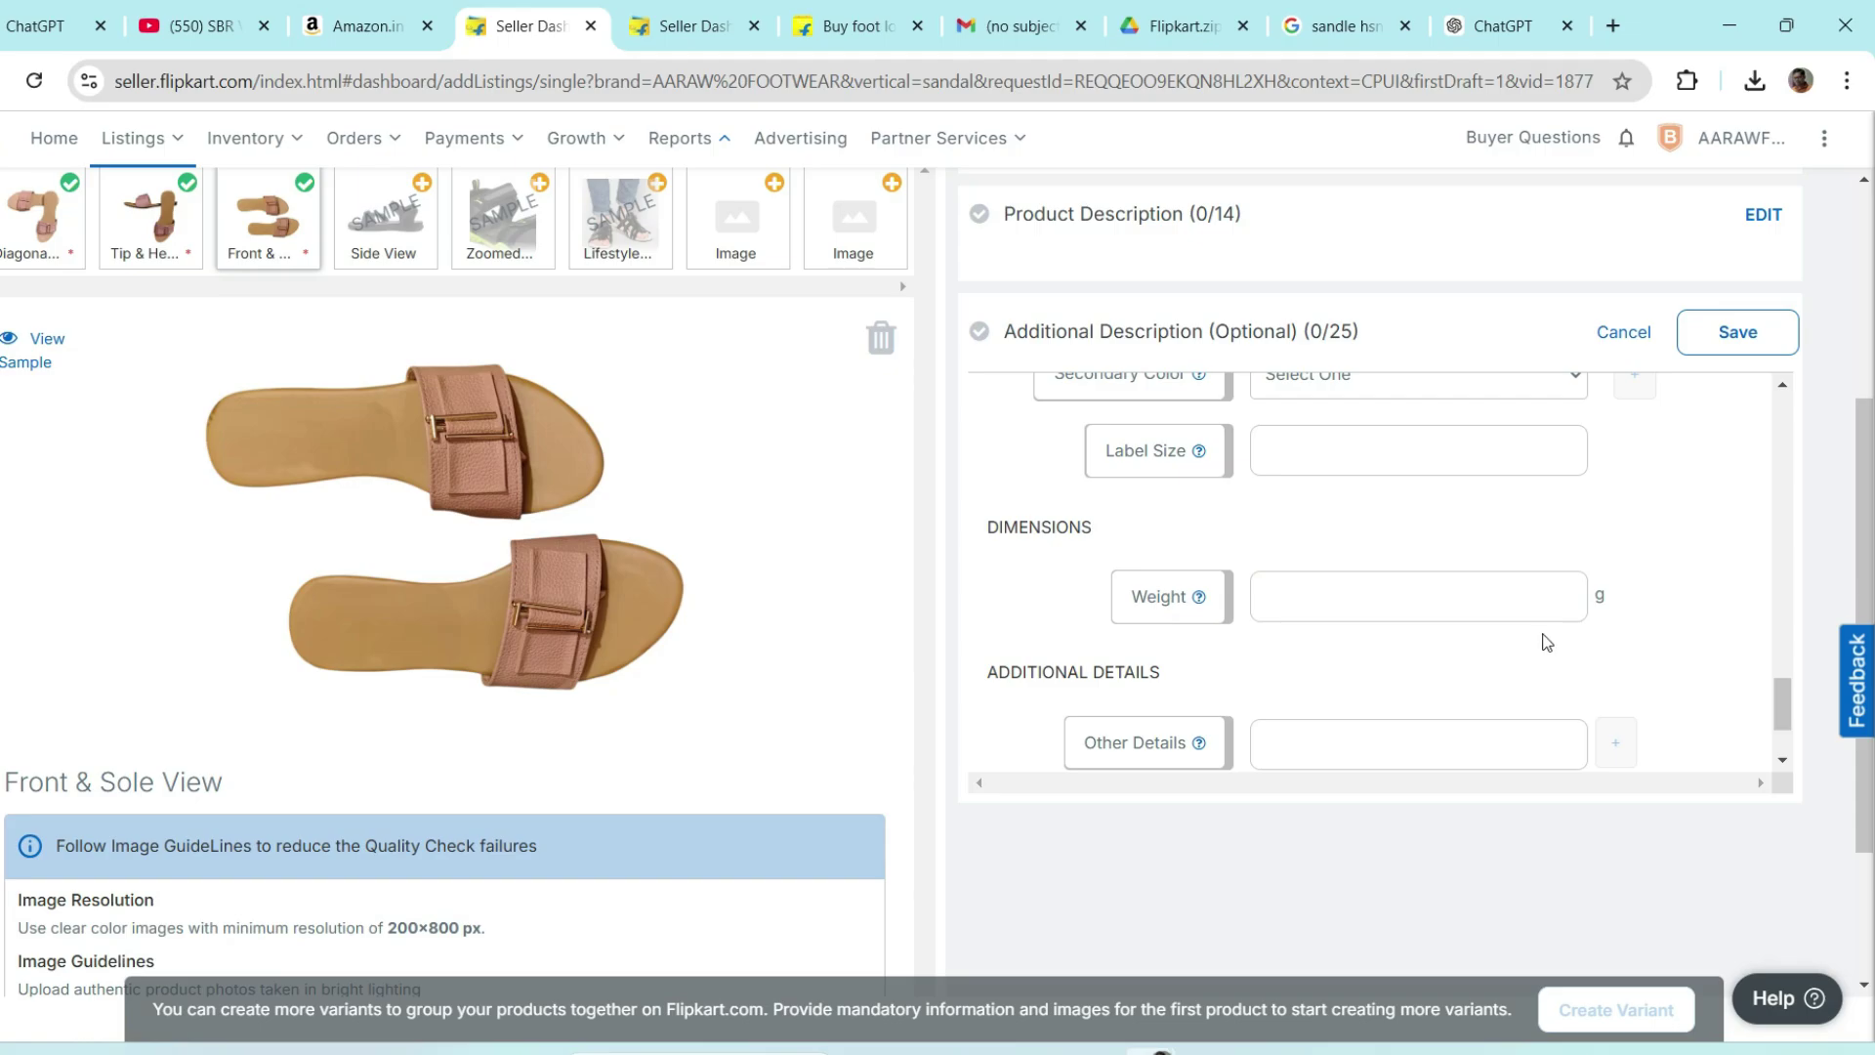
pyautogui.scroll(-1, 1473, 619)
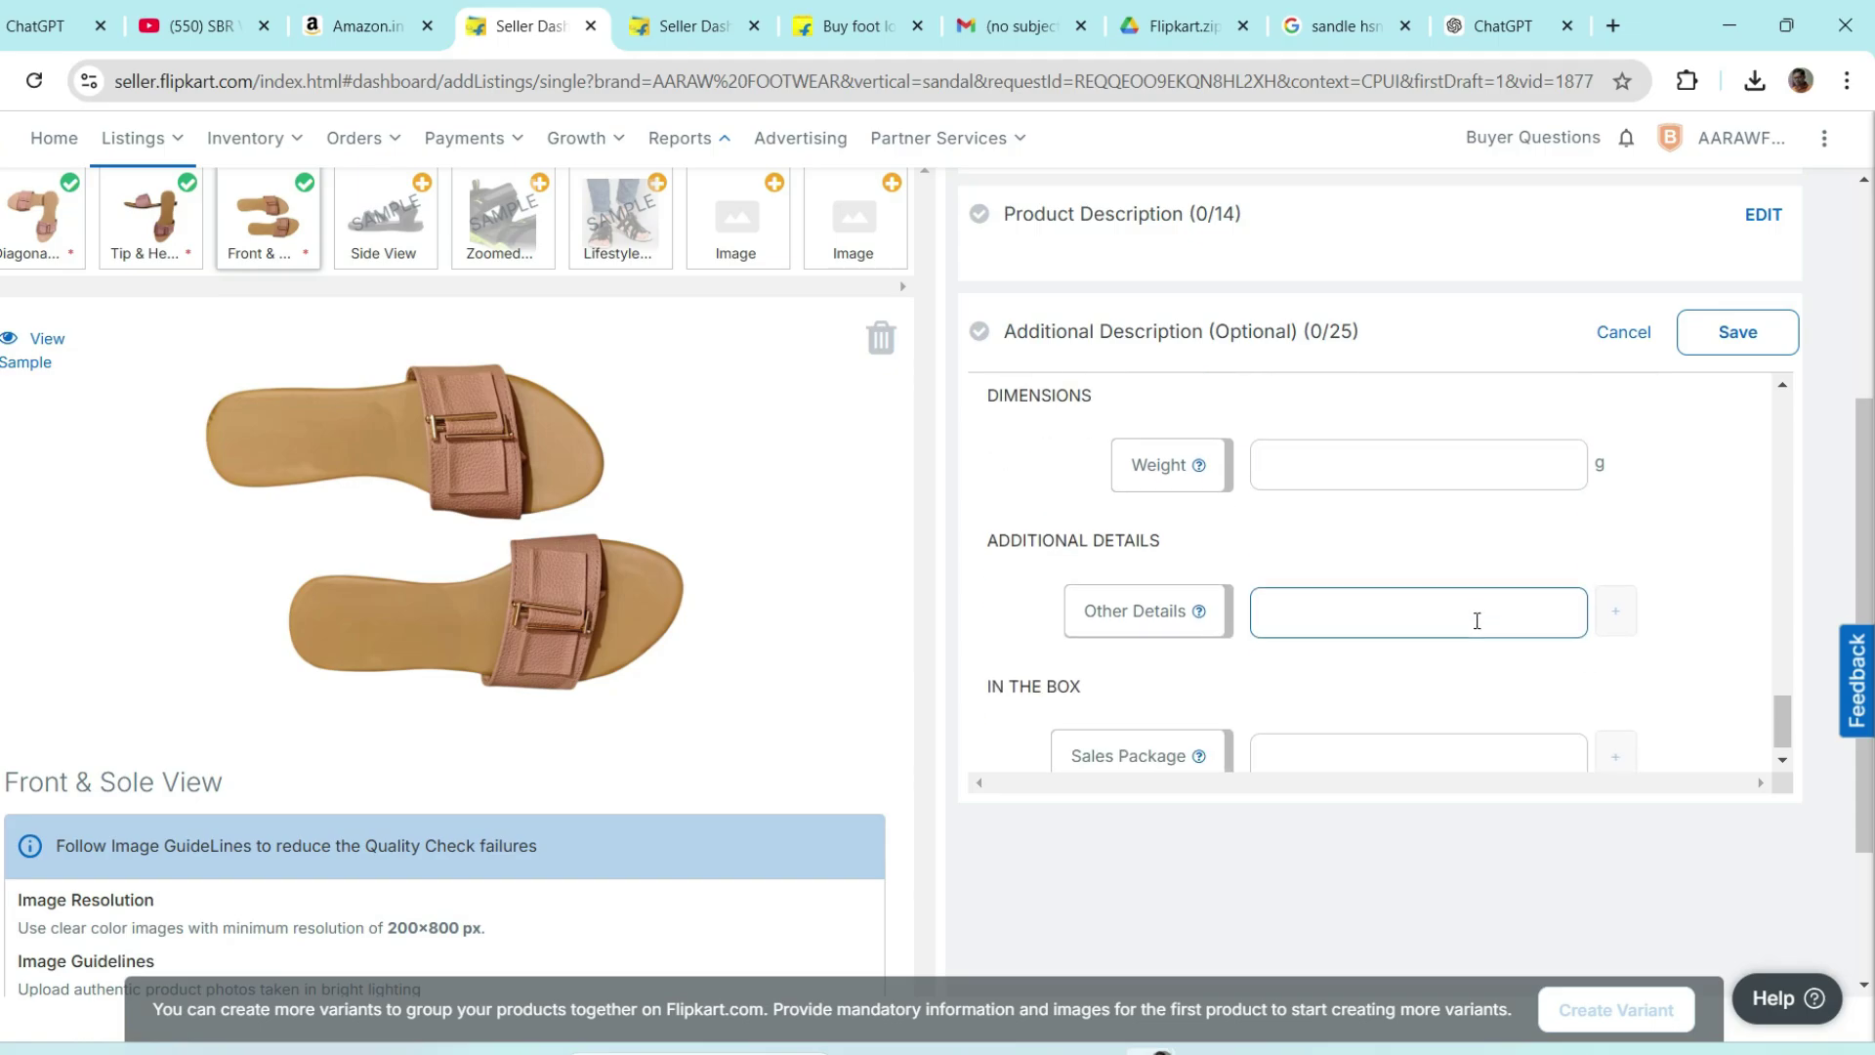
pyautogui.scroll(-1, 1476, 621)
pyautogui.scroll(-1, 1473, 619)
pyautogui.click(1393, 610)
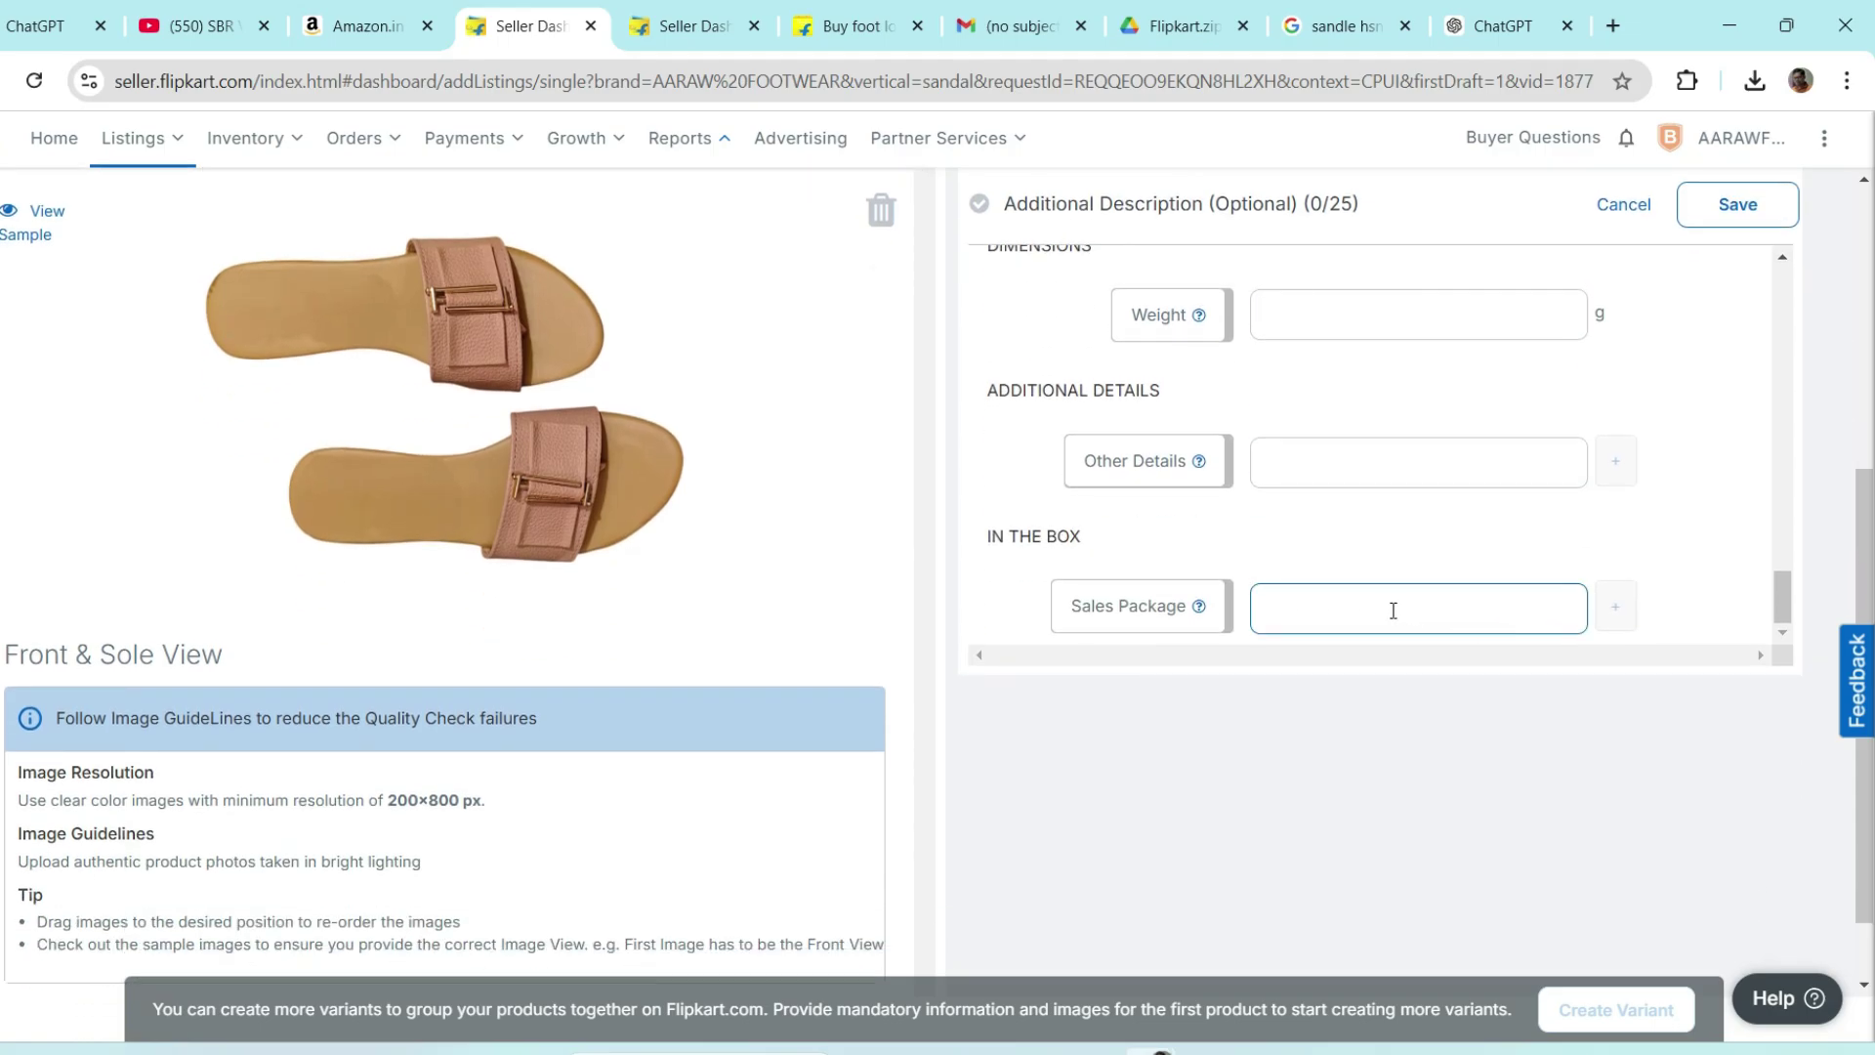
pyautogui.click(1392, 610)
pyautogui.write('apir')
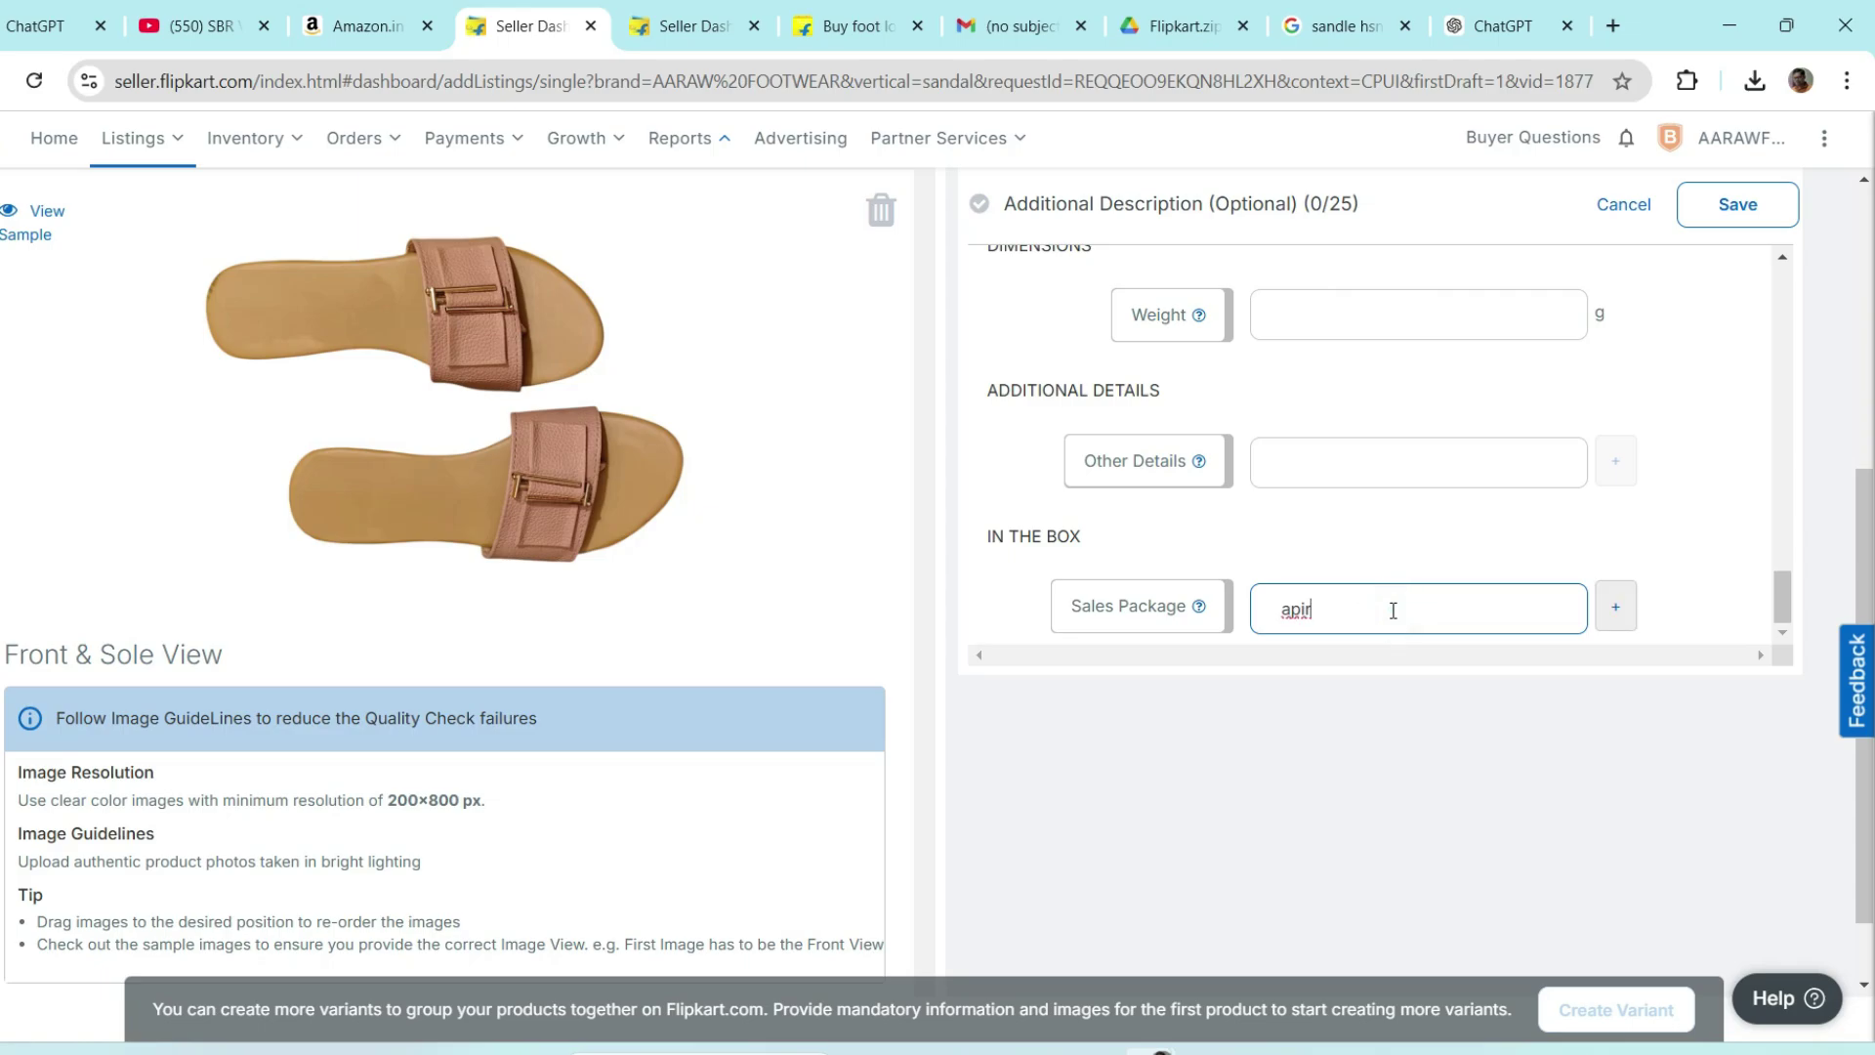
pyautogui.press('BackSpace')
pyautogui.press('BackSpace')
pyautogui.write('1 Pair pink women san')
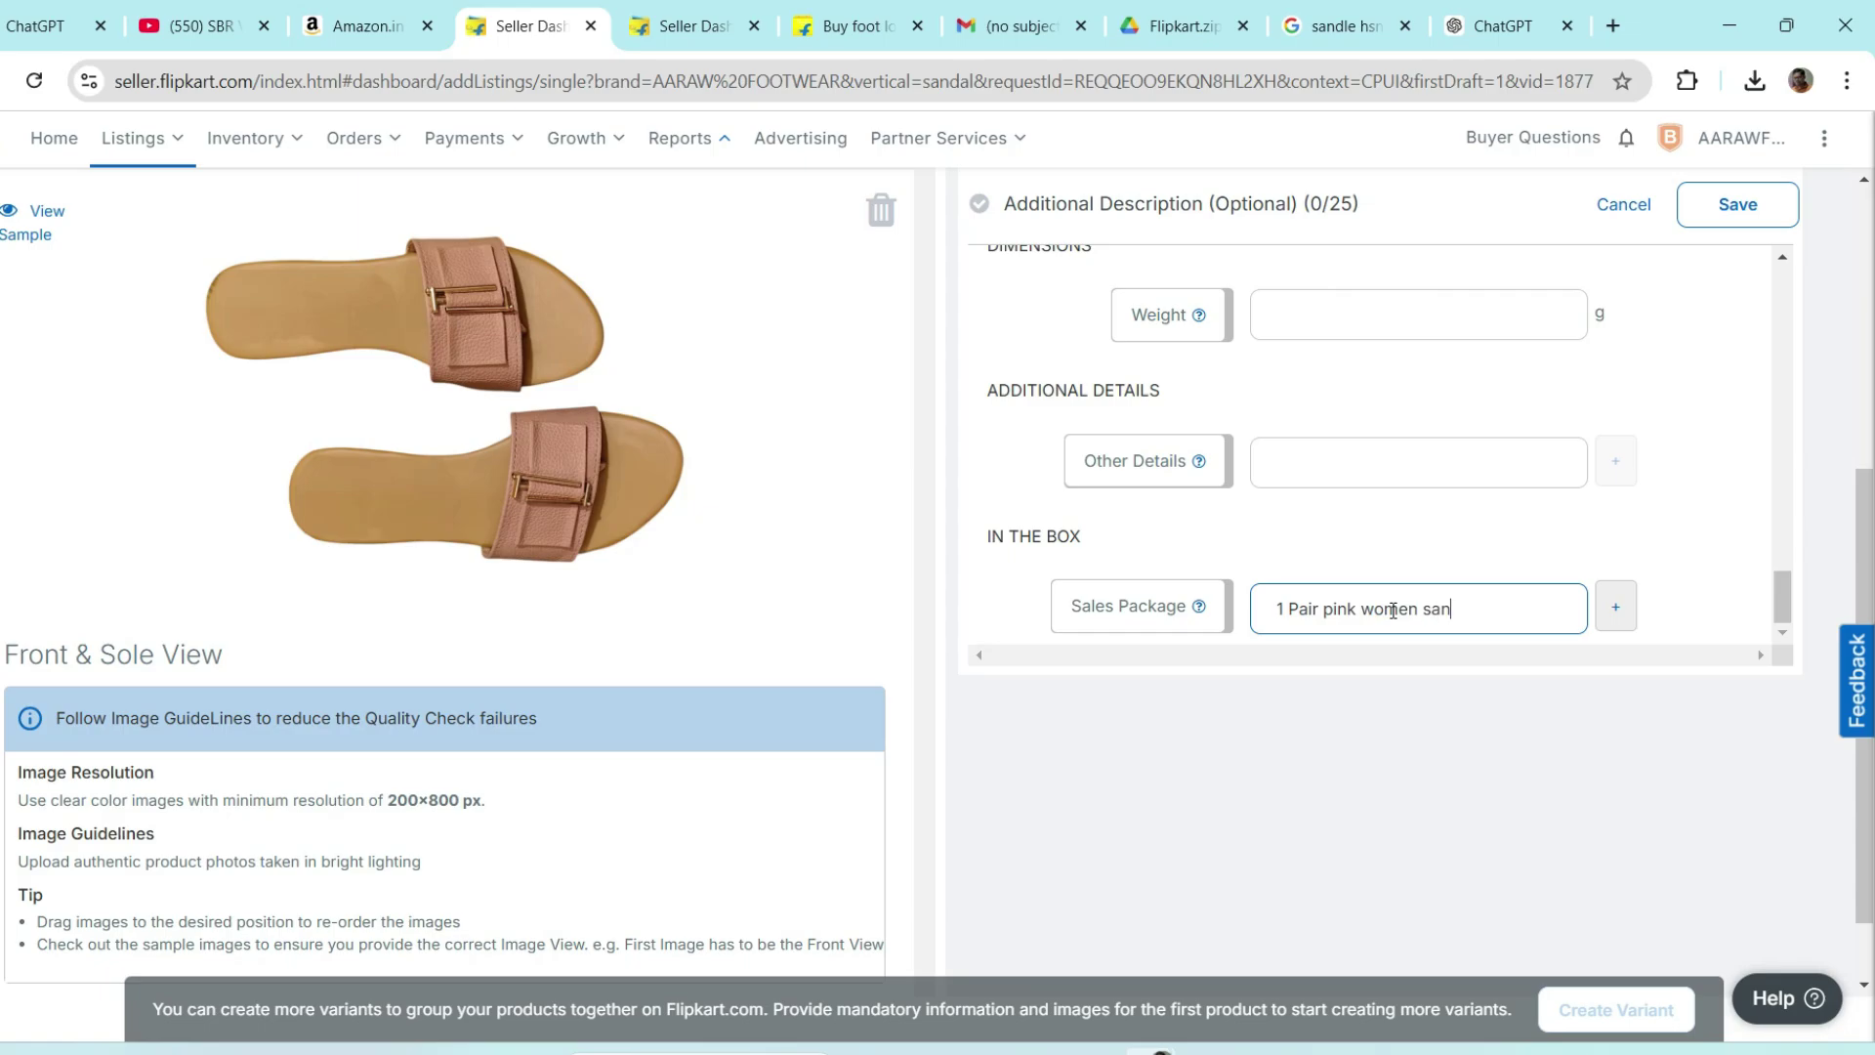
pyautogui.write('dal')
pyautogui.click(1705, 611)
# - Save the Additional Description (Optional) section of the listing
pyautogui.scroll(-1, 1720, 557)
pyautogui.scroll(3, 1721, 558)
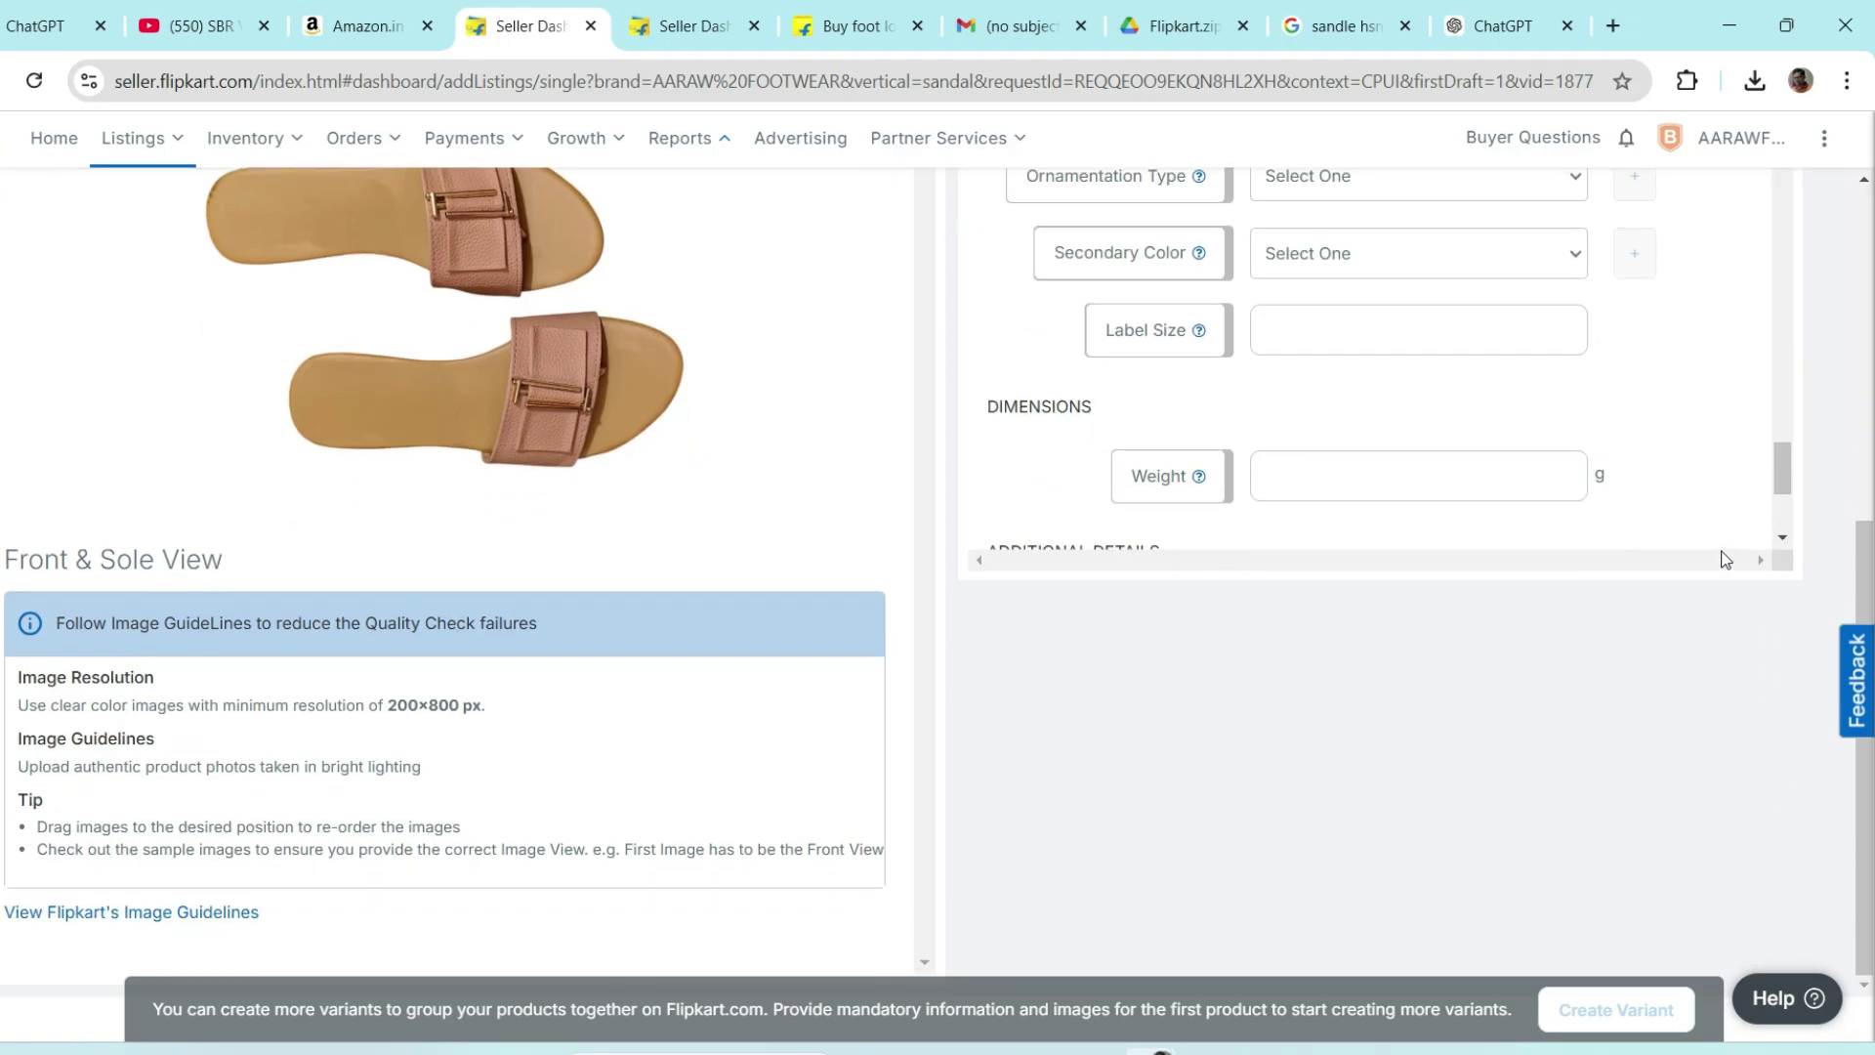
pyautogui.scroll(10, 1704, 513)
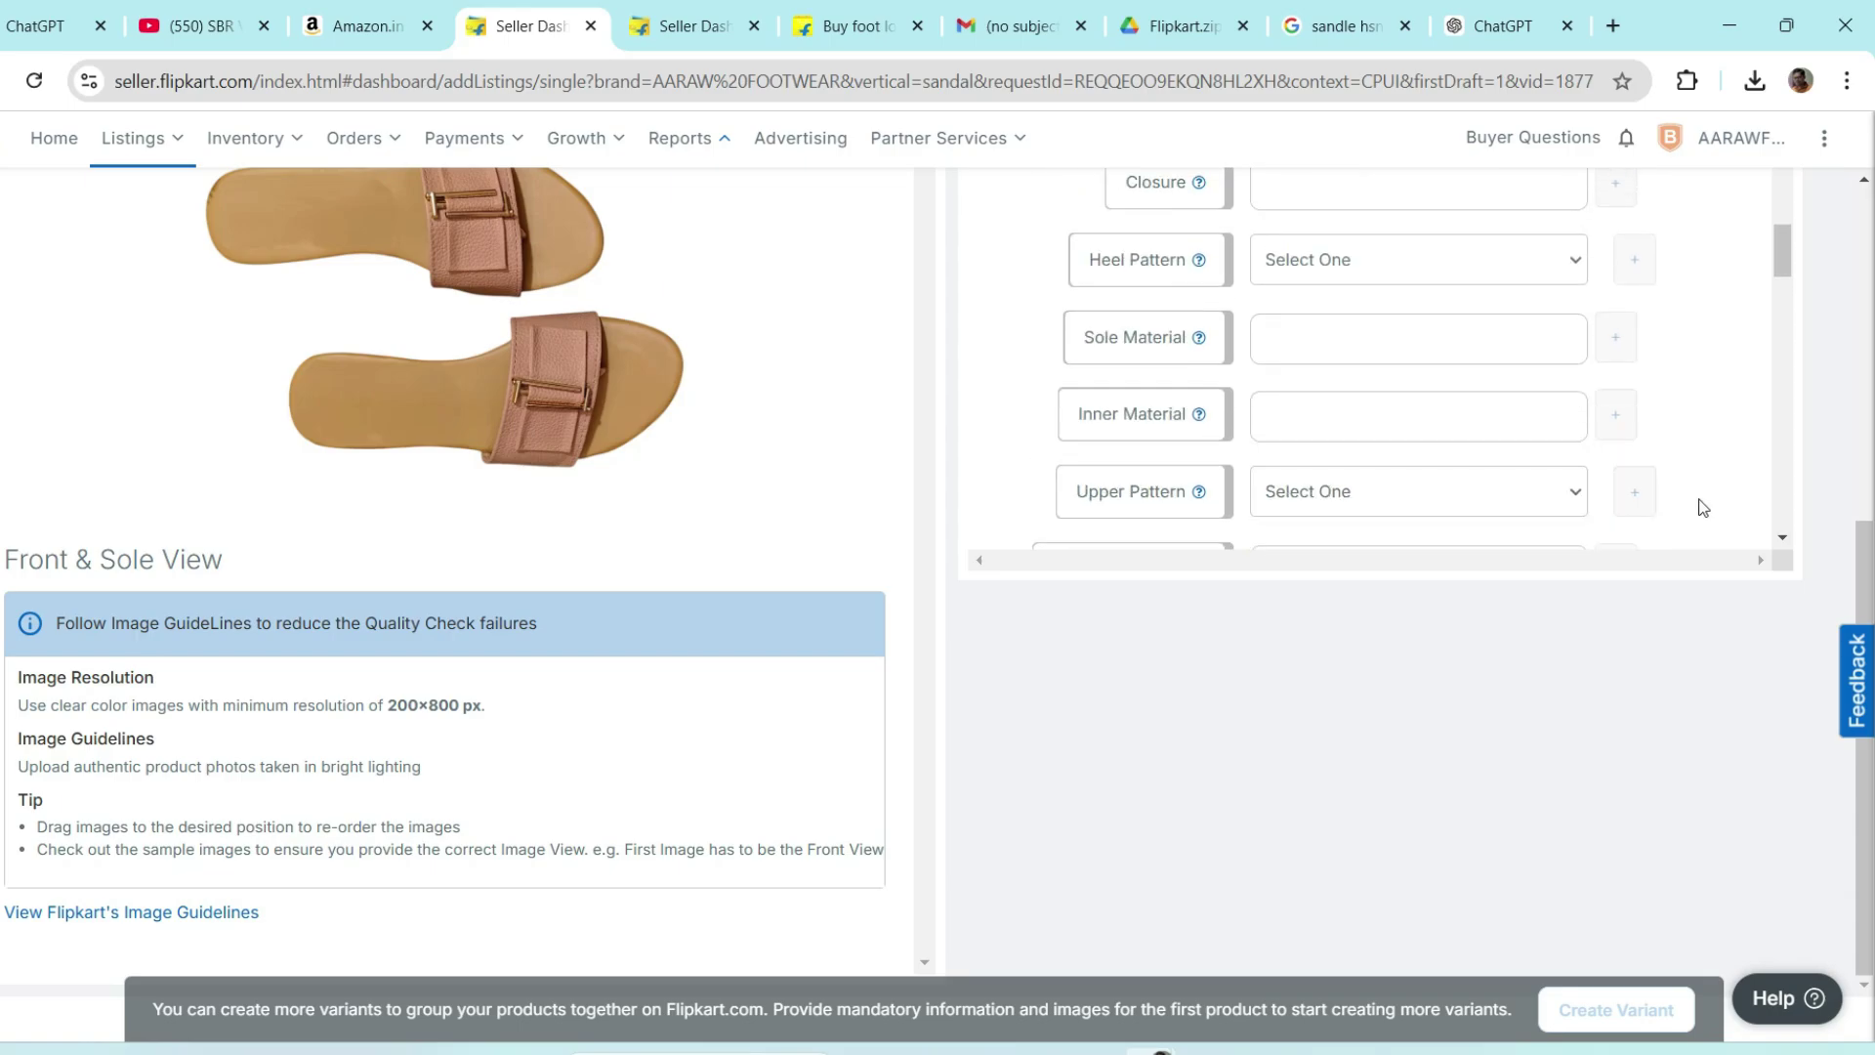
pyautogui.scroll(7, 1705, 513)
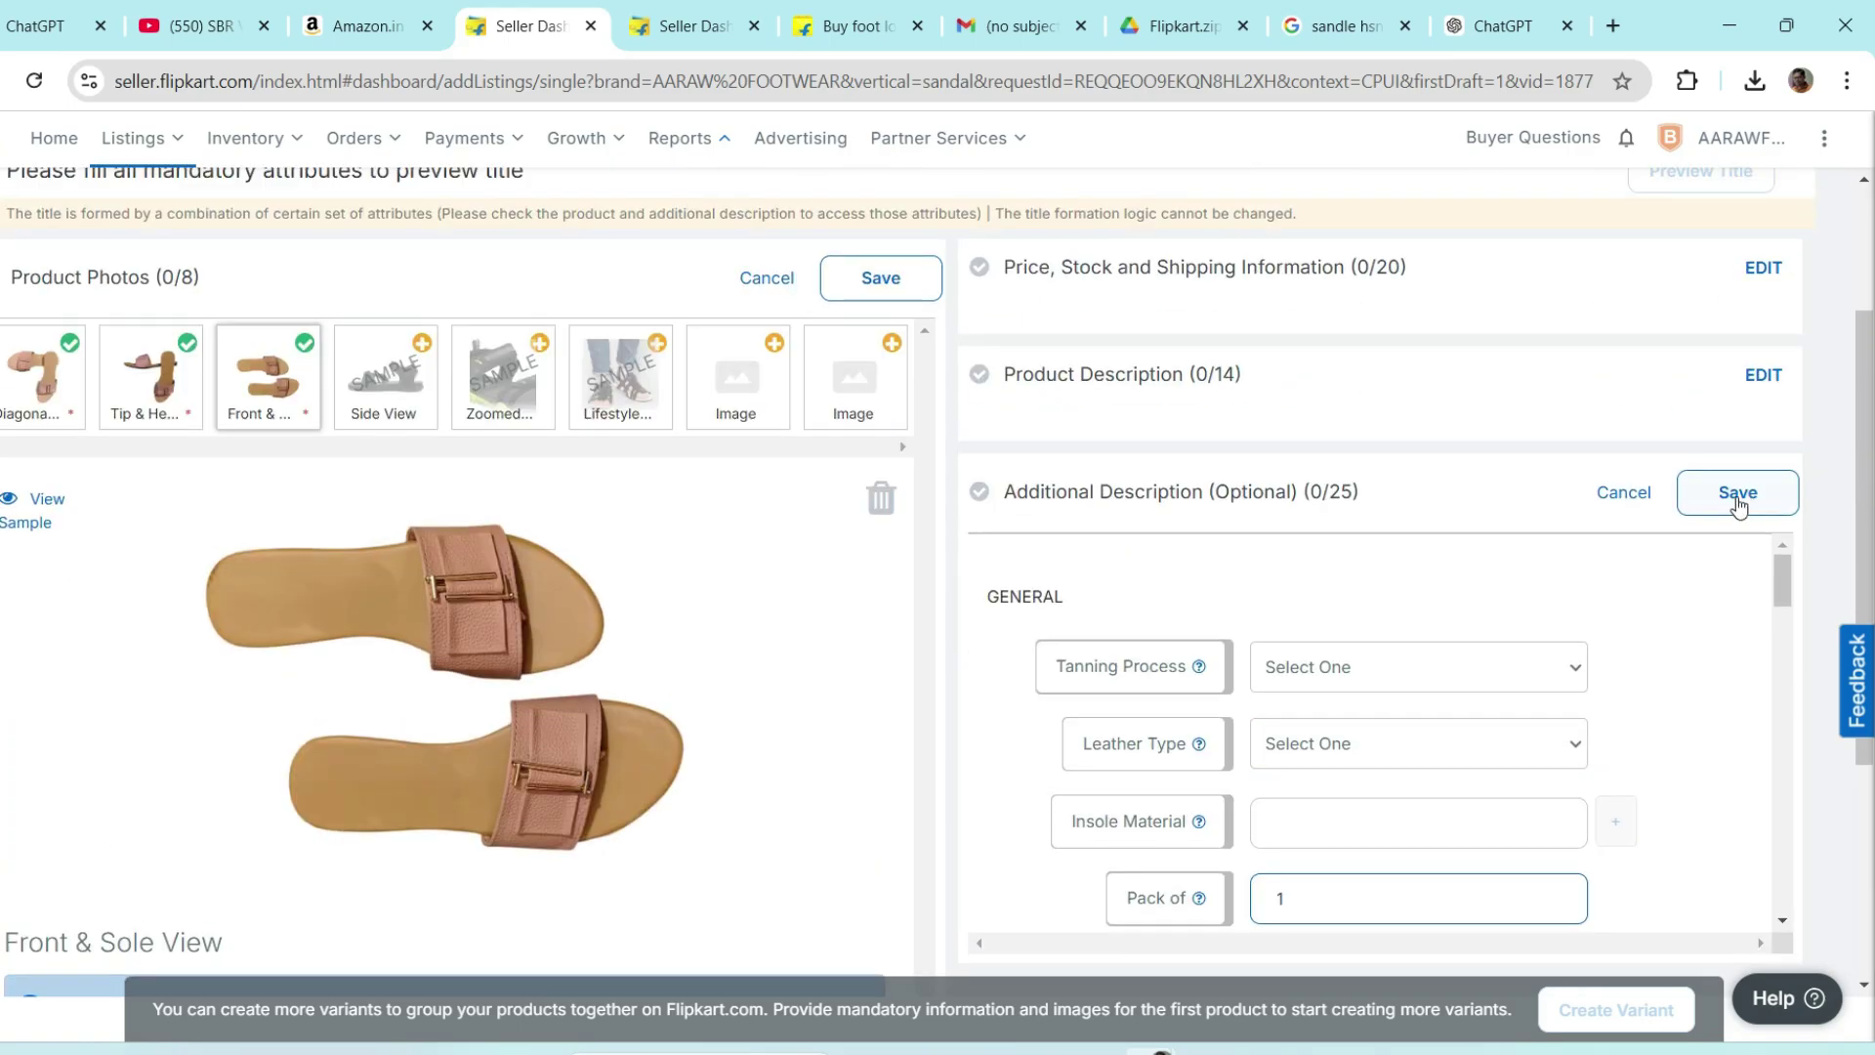
pyautogui.click(1737, 495)
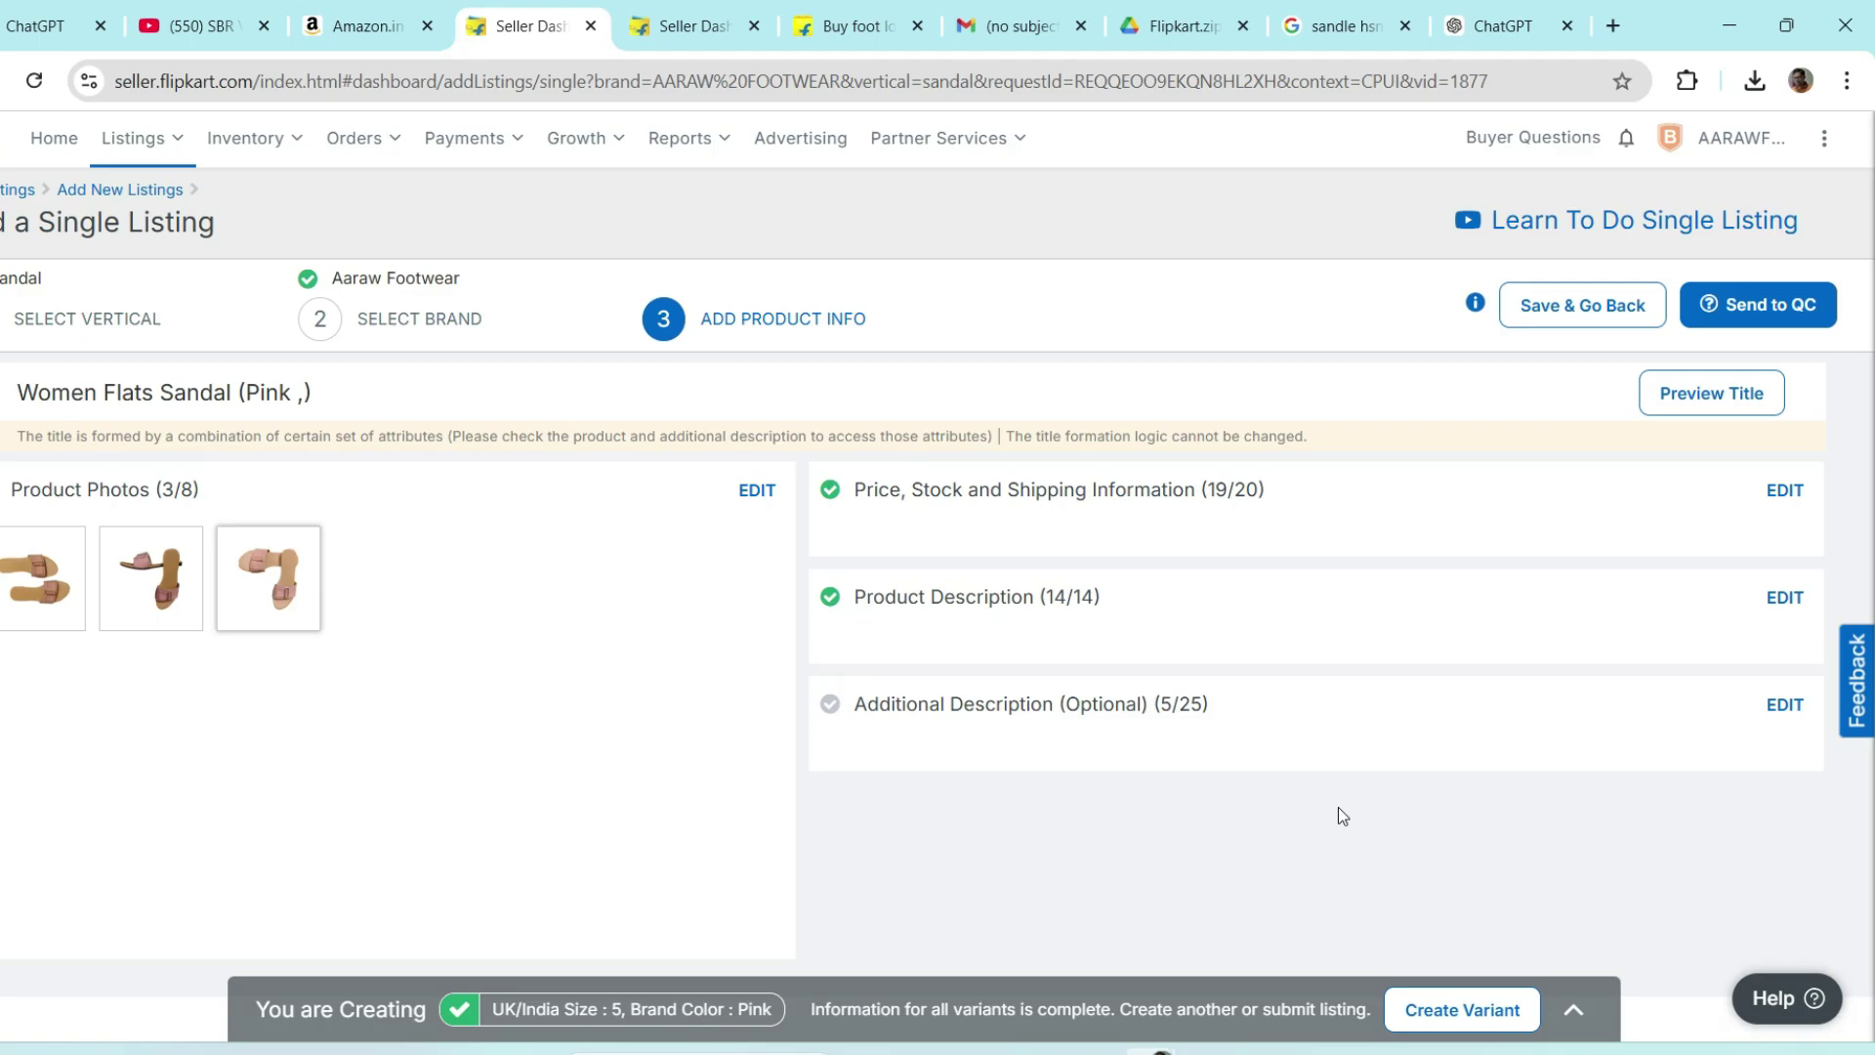
# - Send the sandal listing to QC, close the new listings page announcement and check the listing's status among the listings in progress
pyautogui.click(1749, 303)
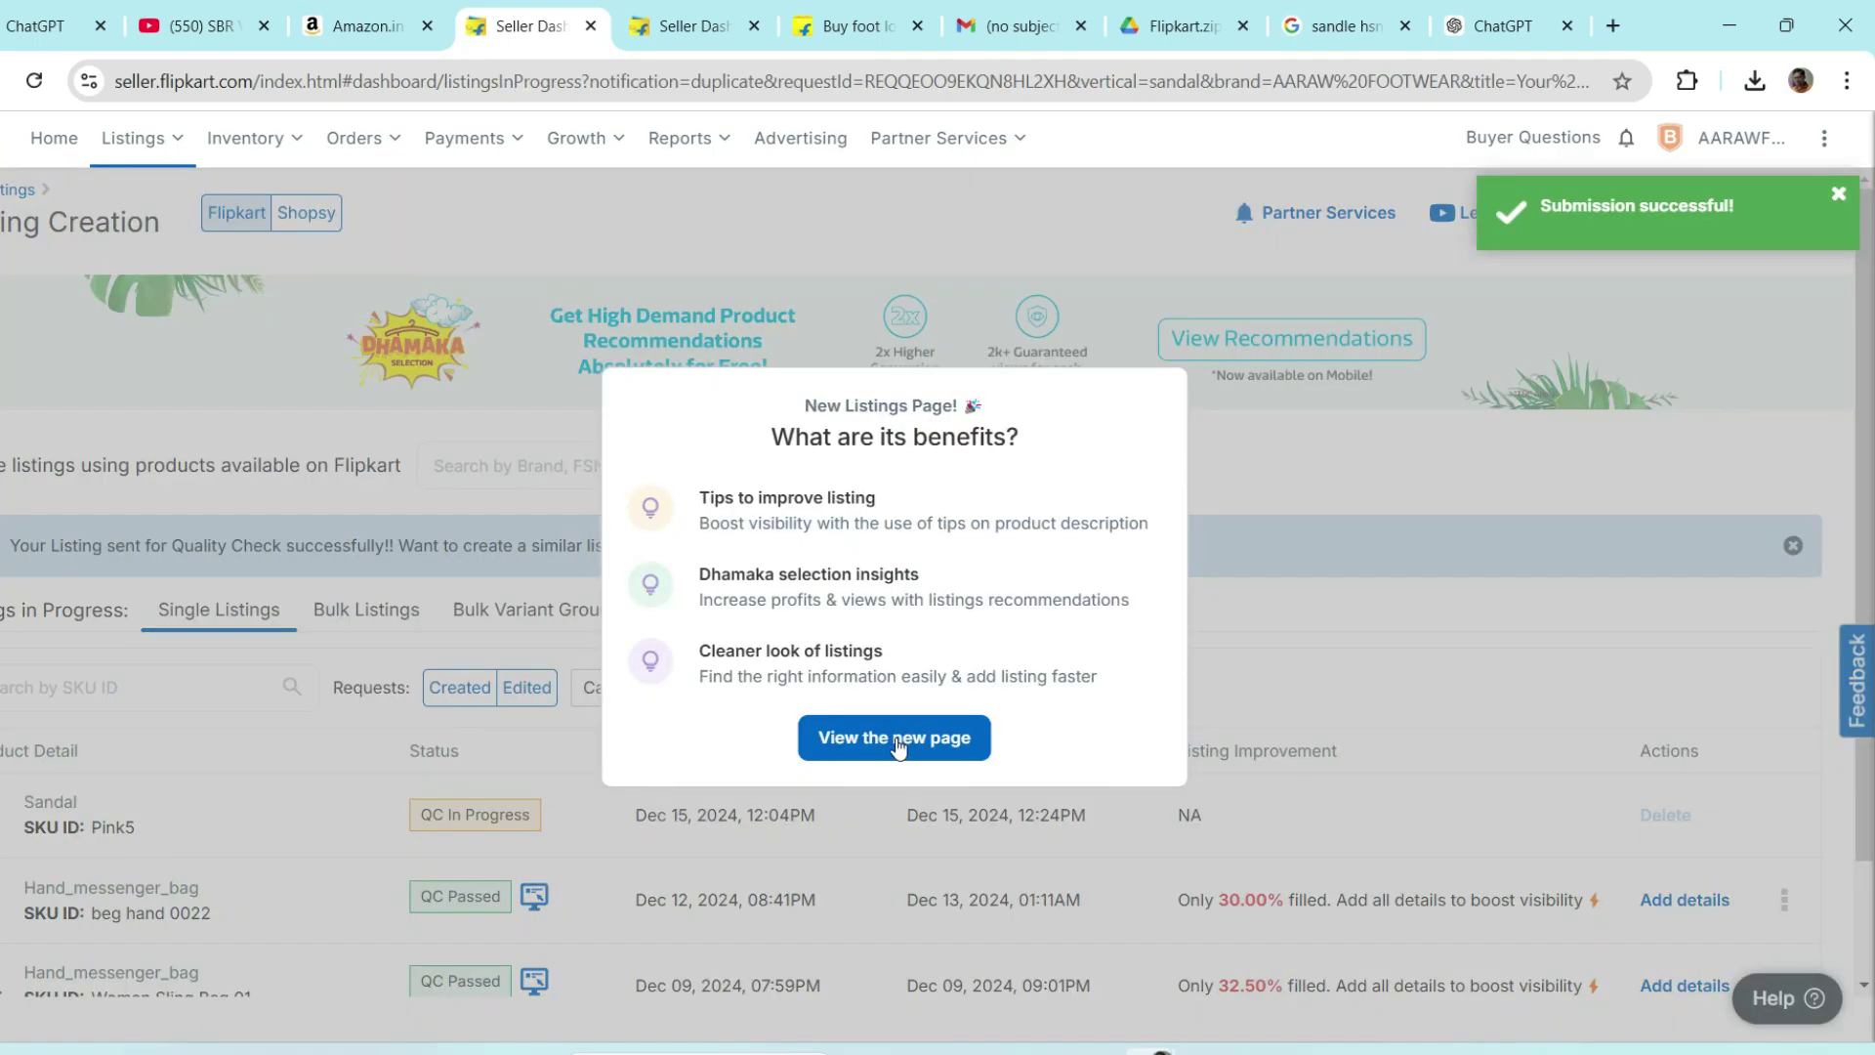
pyautogui.click(897, 741)
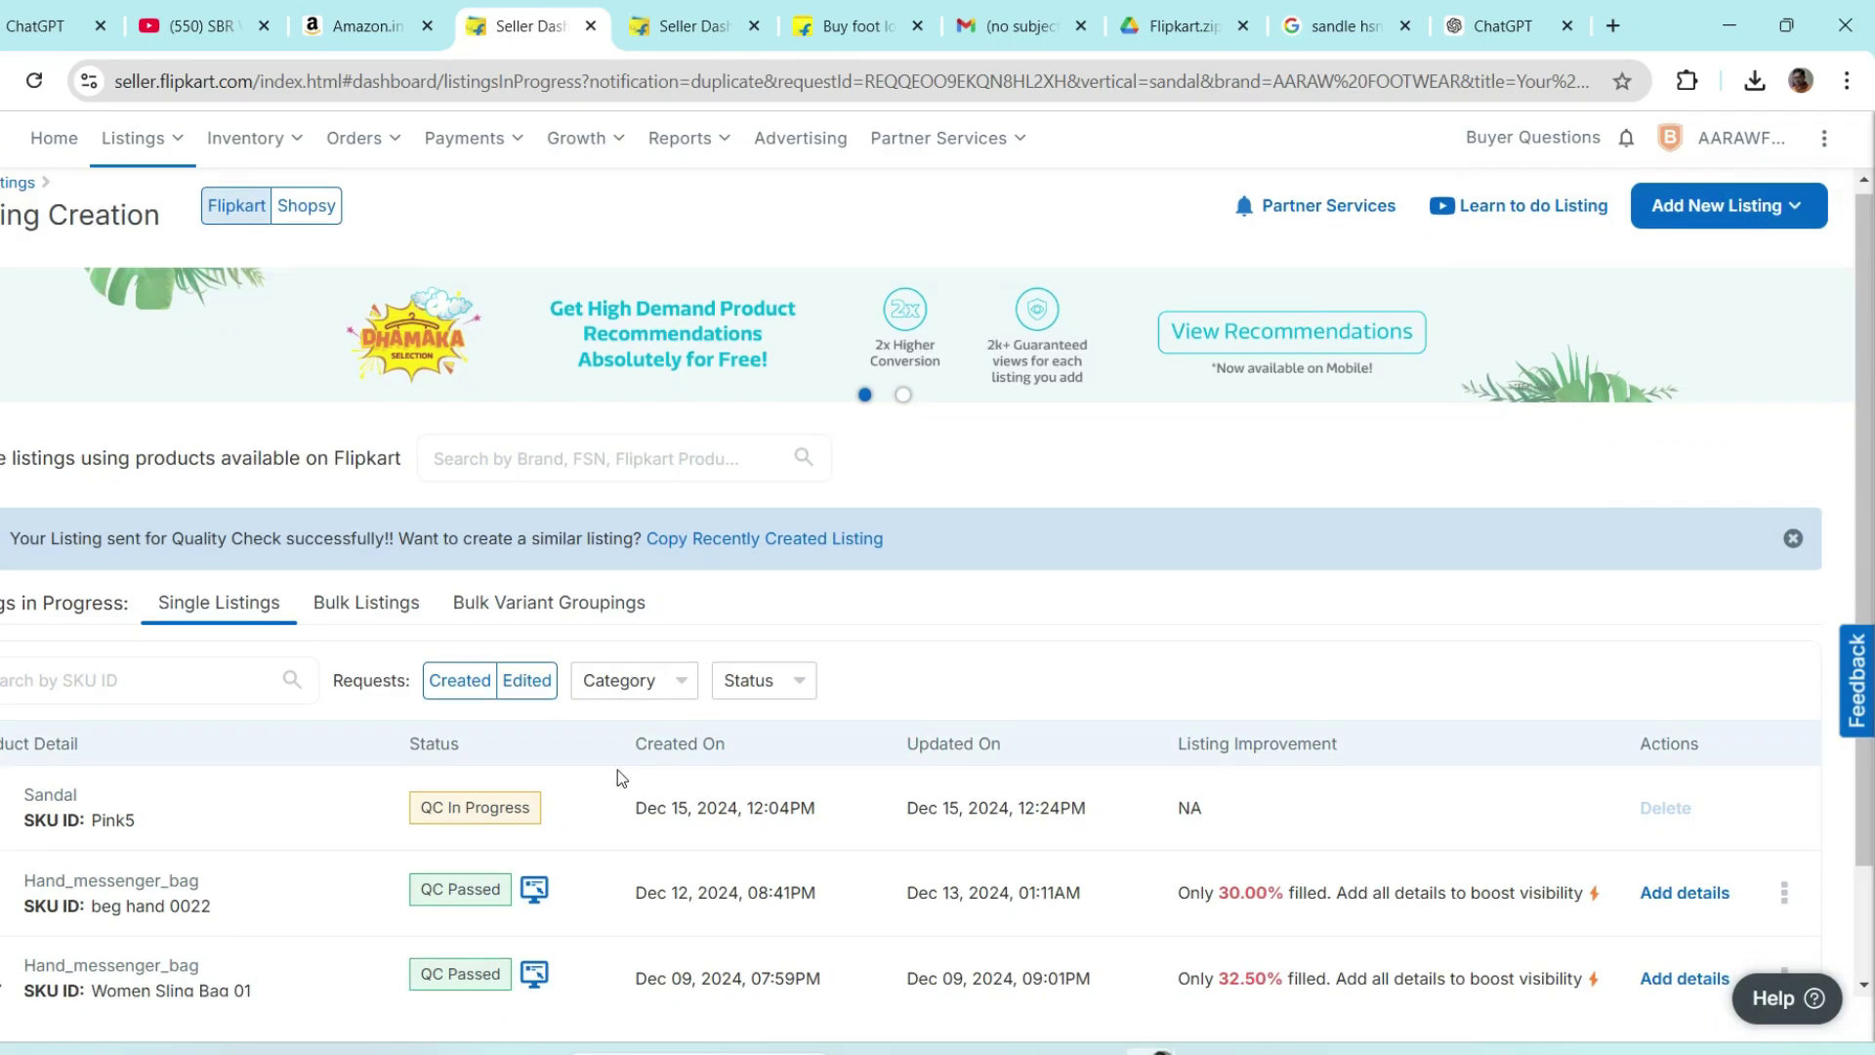
pyautogui.scroll(-1, 141, 728)
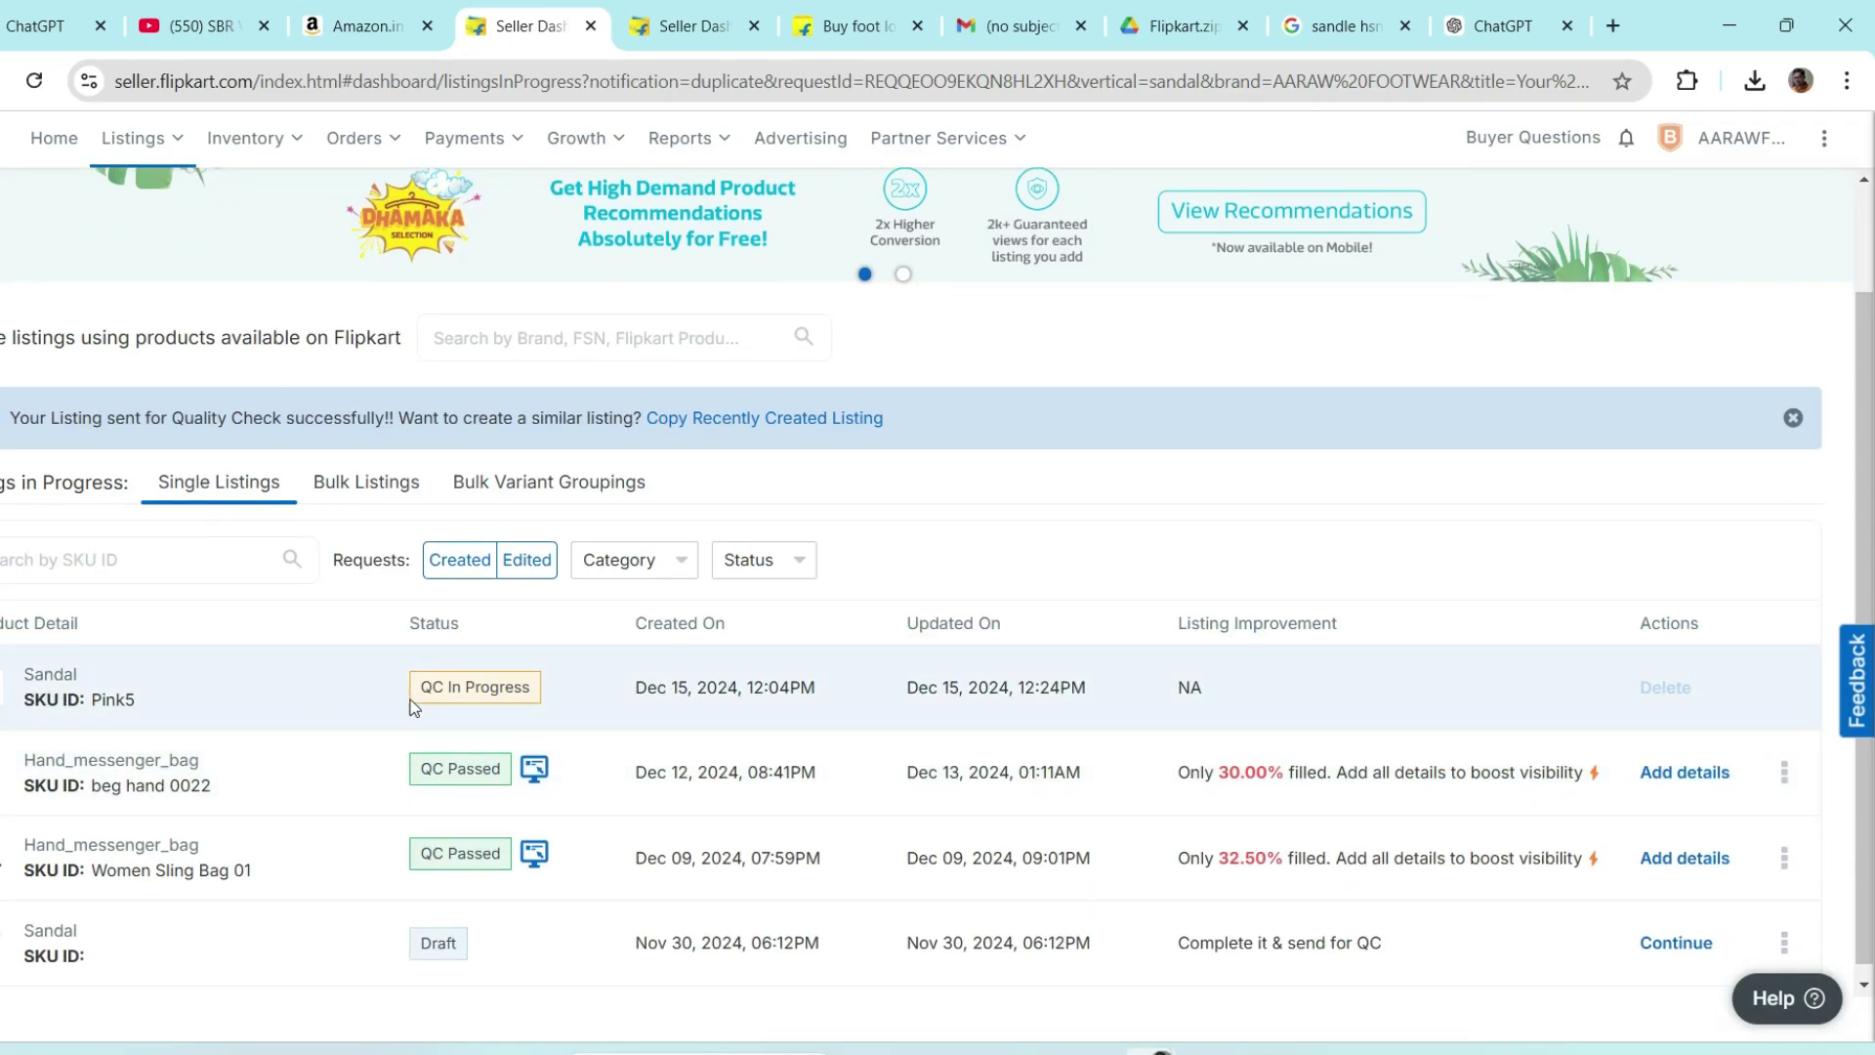